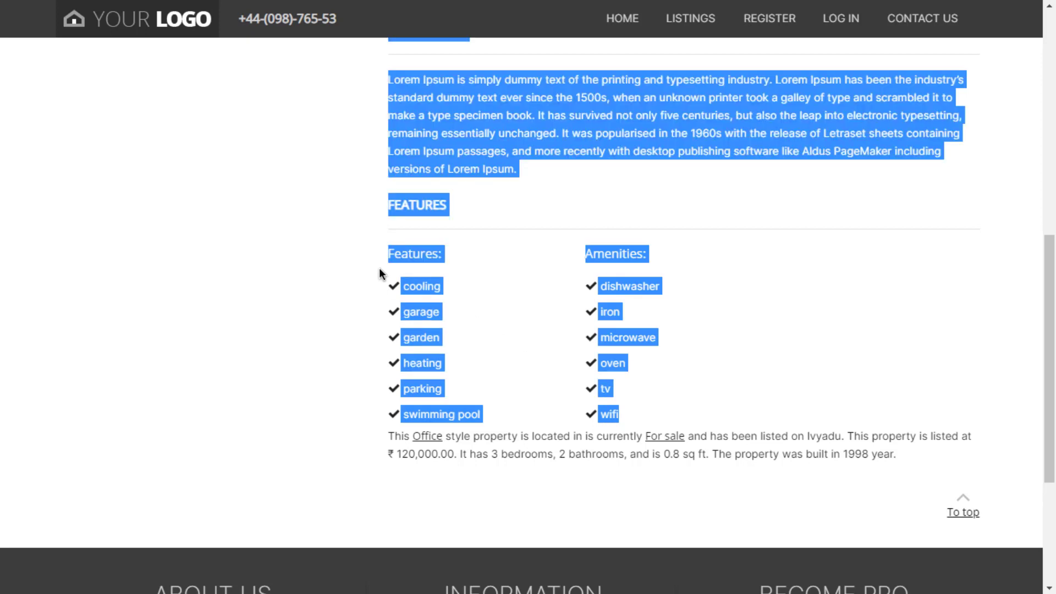
Highlight the words 1998, built and on in the listing summary, then return to the listing's top.
{"action": "left_click", "coordinate": [394, 435]}
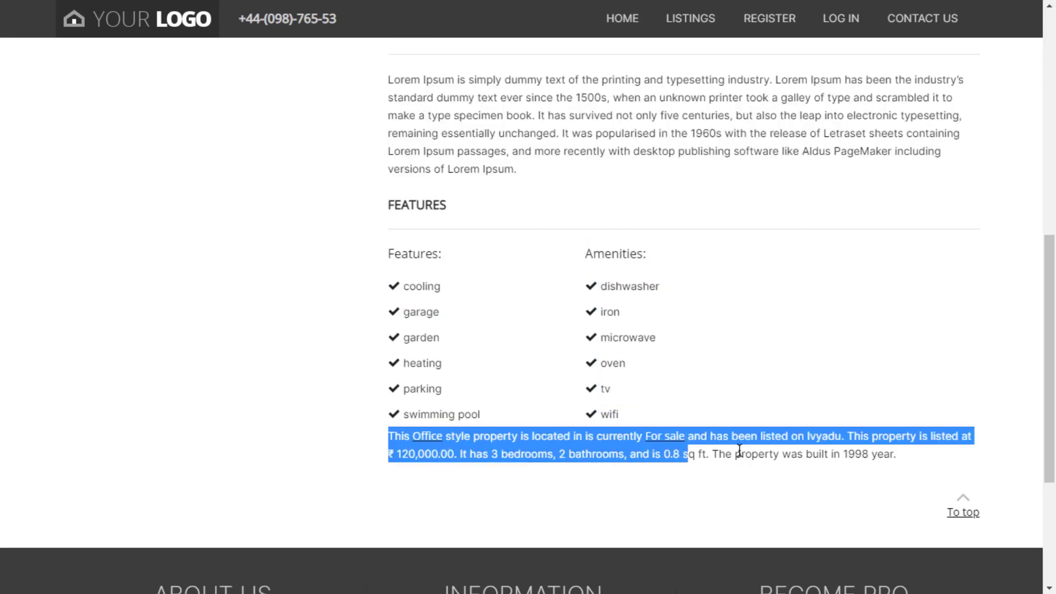
{"action": "double_click", "coordinate": [860, 474]}
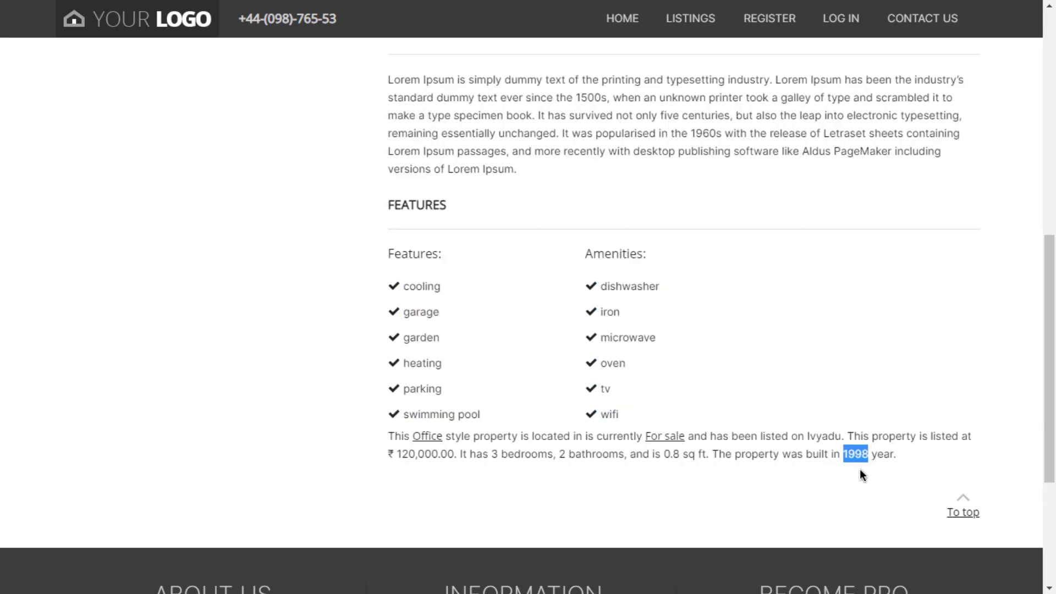
{"action": "double_click", "coordinate": [806, 452]}
{"action": "left_click", "coordinate": [799, 436]}
{"action": "double_click", "coordinate": [800, 436]}
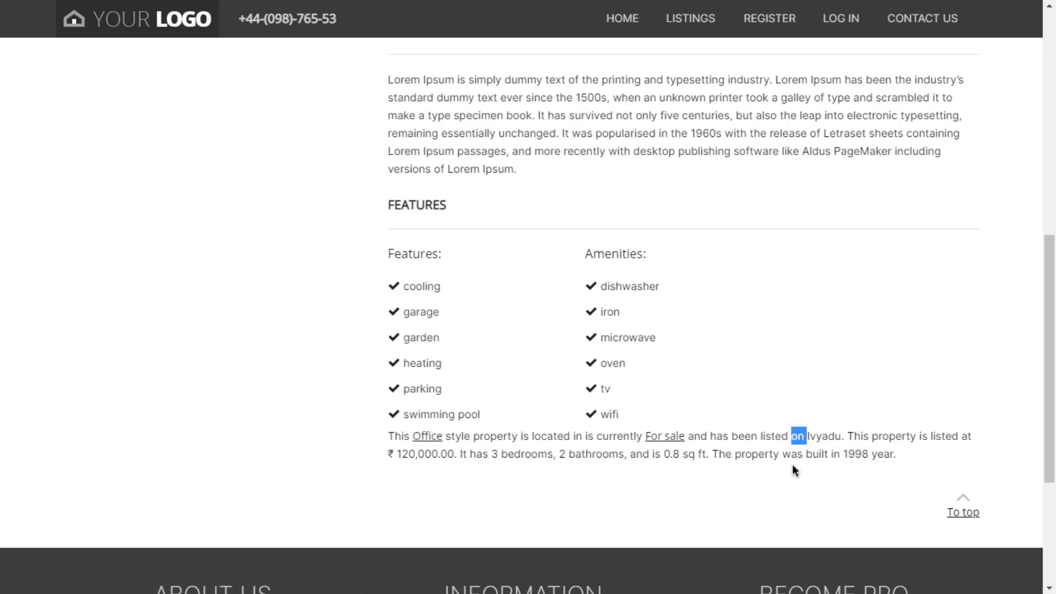
{"action": "left_click", "coordinate": [795, 471]}
{"action": "left_click", "coordinate": [965, 513]}
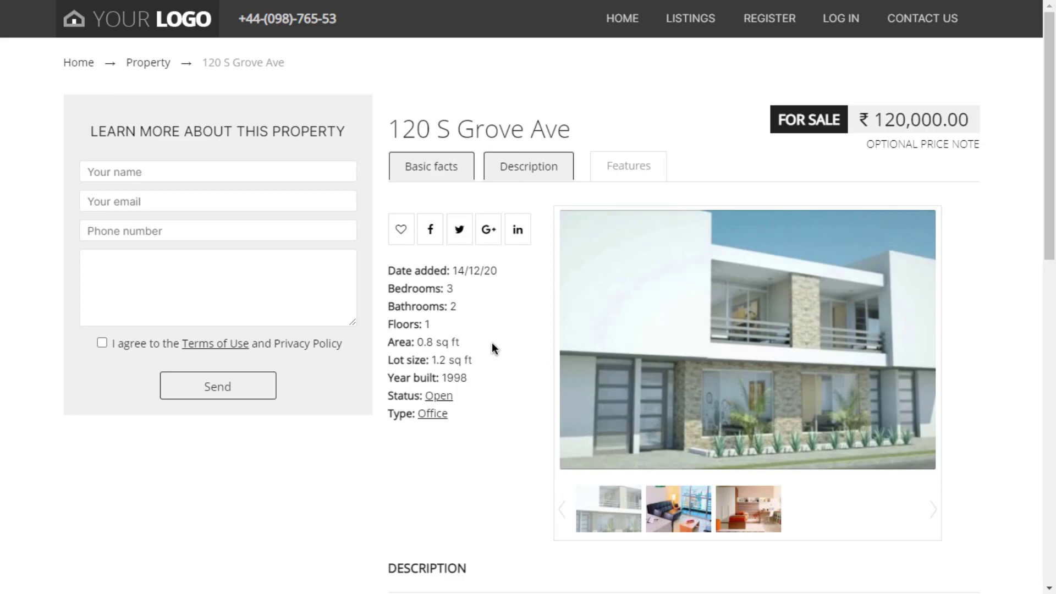
{"action": "scroll", "coordinate": [492, 345], "scroll_direction": "down", "scroll_amount": 3}
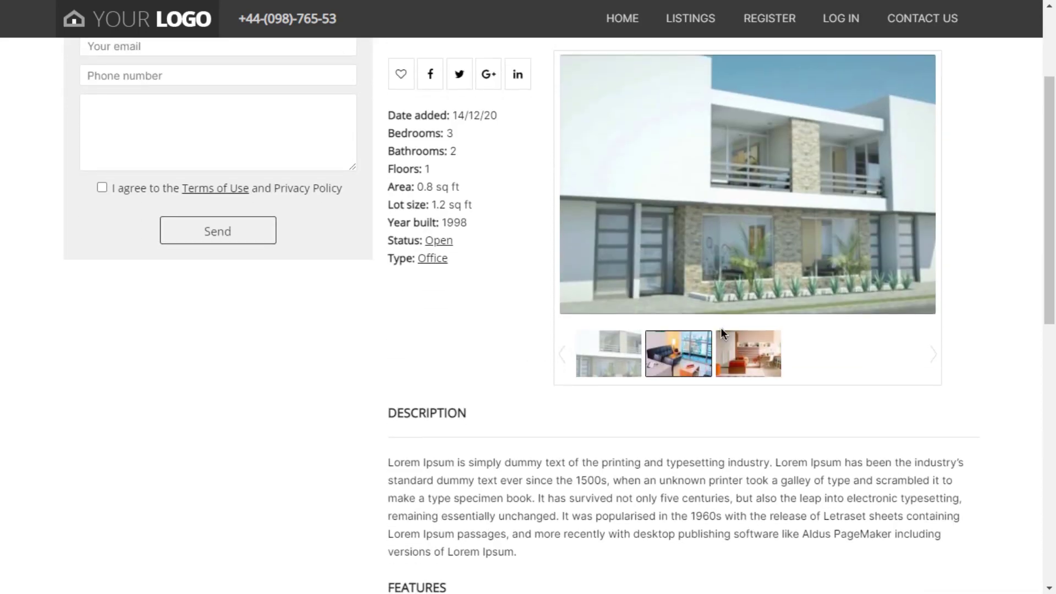
{"action": "scroll", "coordinate": [586, 451], "scroll_direction": "up", "scroll_amount": 3}
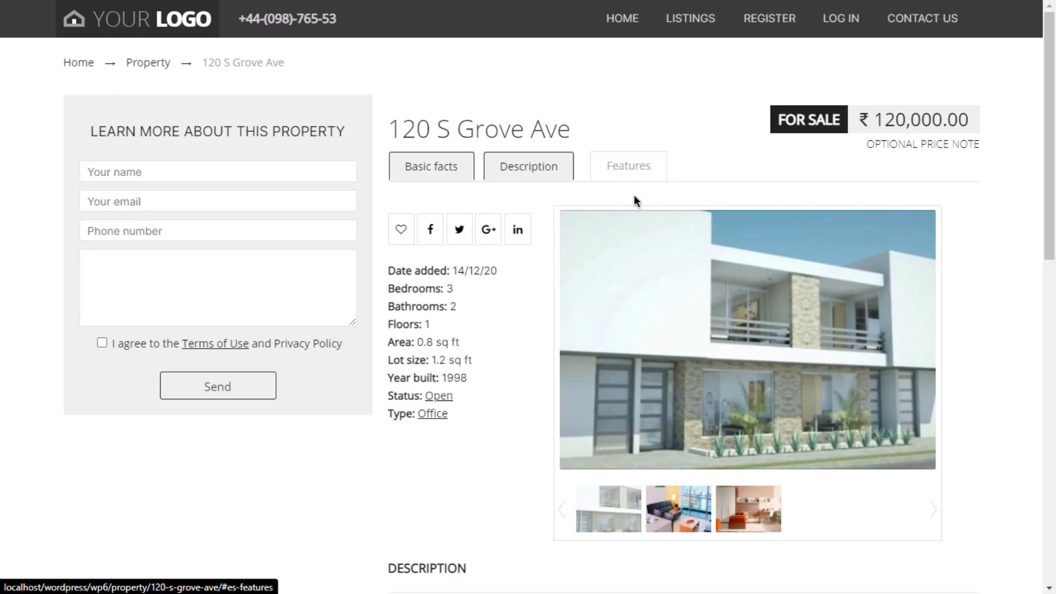
{"action": "scroll", "coordinate": [634, 199], "scroll_direction": "down", "scroll_amount": 14}
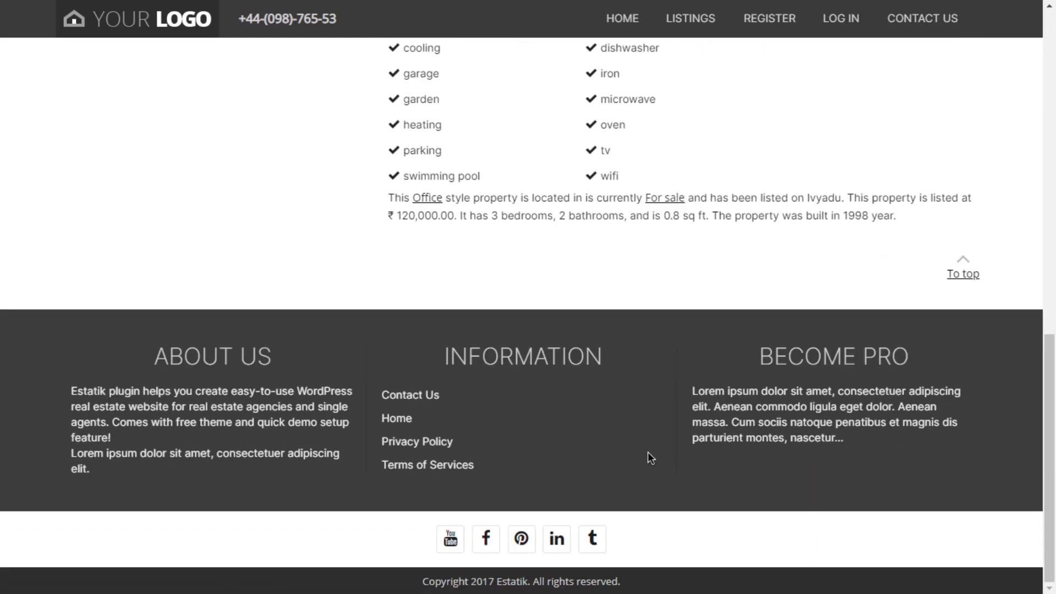
{"action": "scroll", "coordinate": [645, 293], "scroll_direction": "up", "scroll_amount": 15}
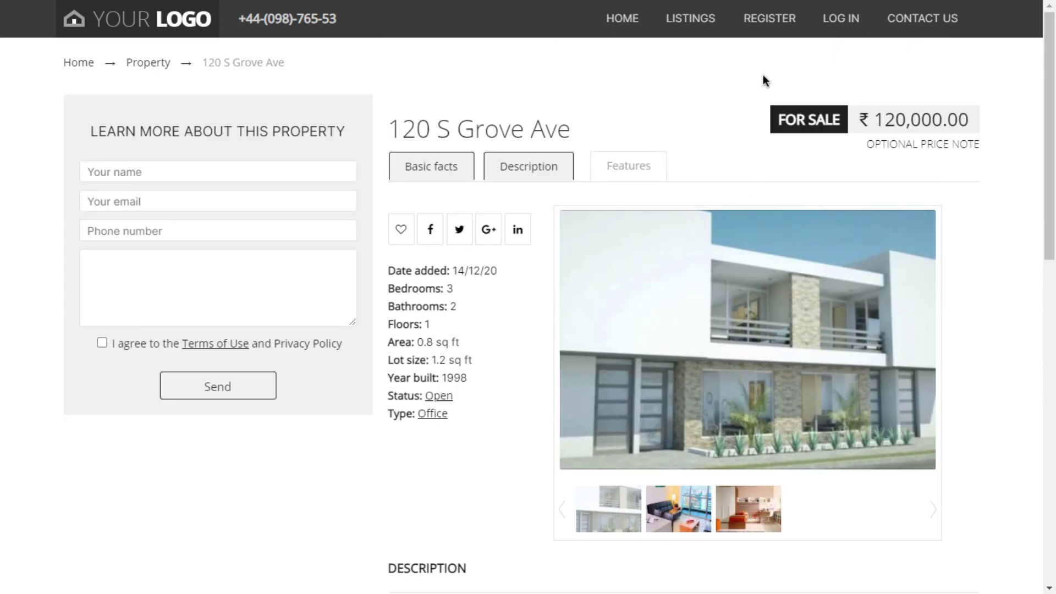
Visit the Register page and the Login page with the saved admin login, then open Contact Us.
{"action": "left_click", "coordinate": [781, 27]}
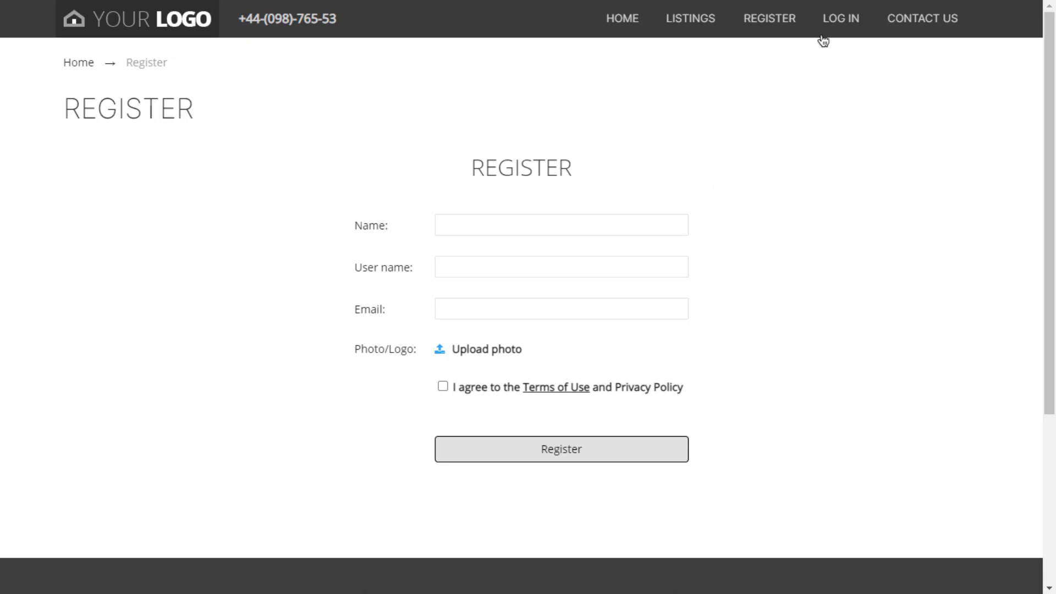
{"action": "left_click", "coordinate": [838, 29]}
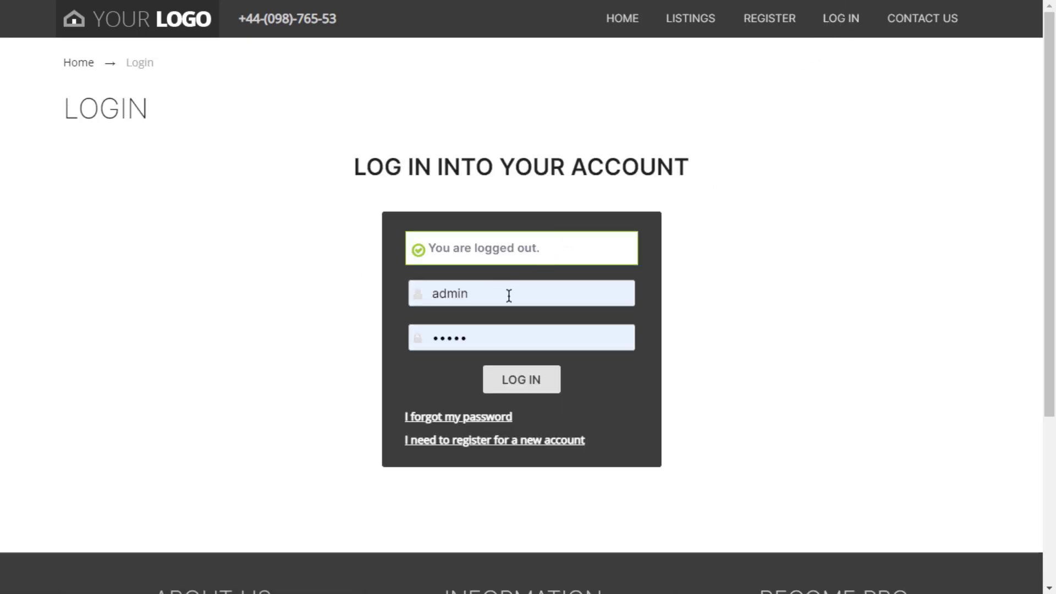
{"action": "left_click", "coordinate": [509, 294]}
{"action": "left_click", "coordinate": [531, 329]}
{"action": "left_click", "coordinate": [919, 23]}
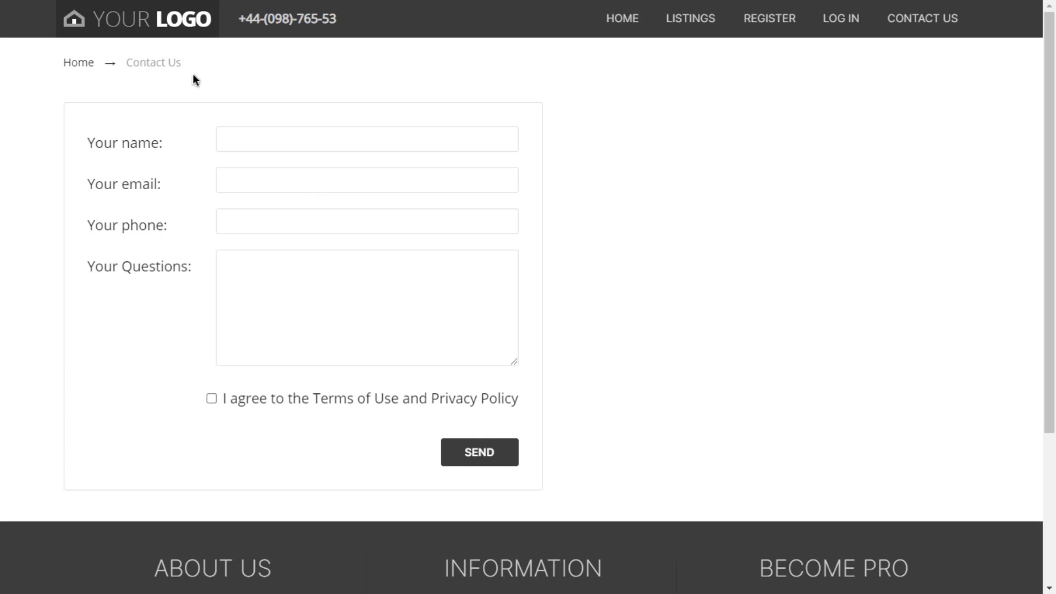
{"action": "left_click", "coordinate": [160, 32]}
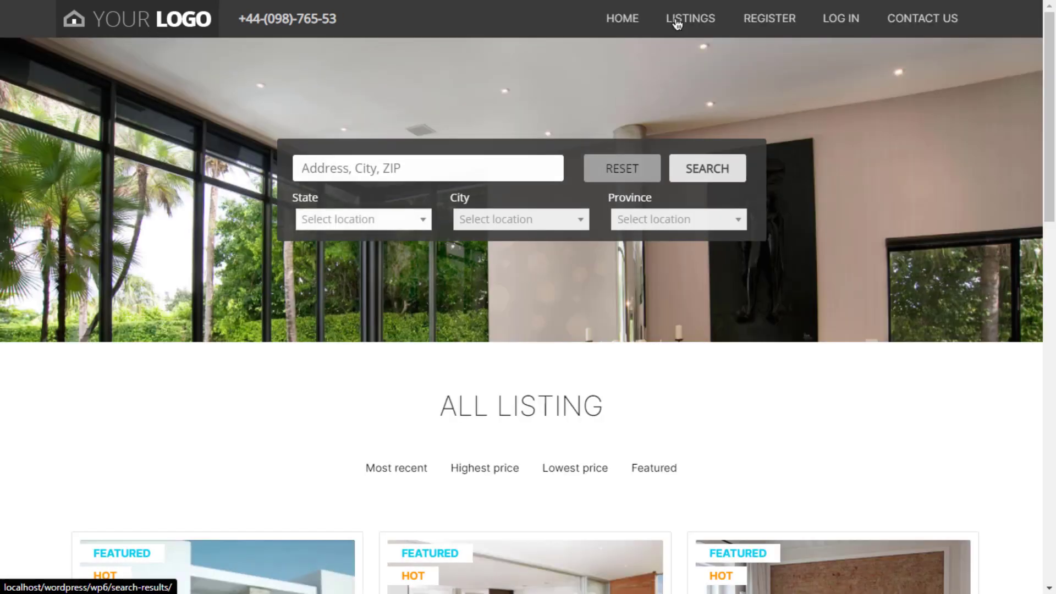
{"action": "scroll", "coordinate": [678, 174], "scroll_direction": "down", "scroll_amount": 4}
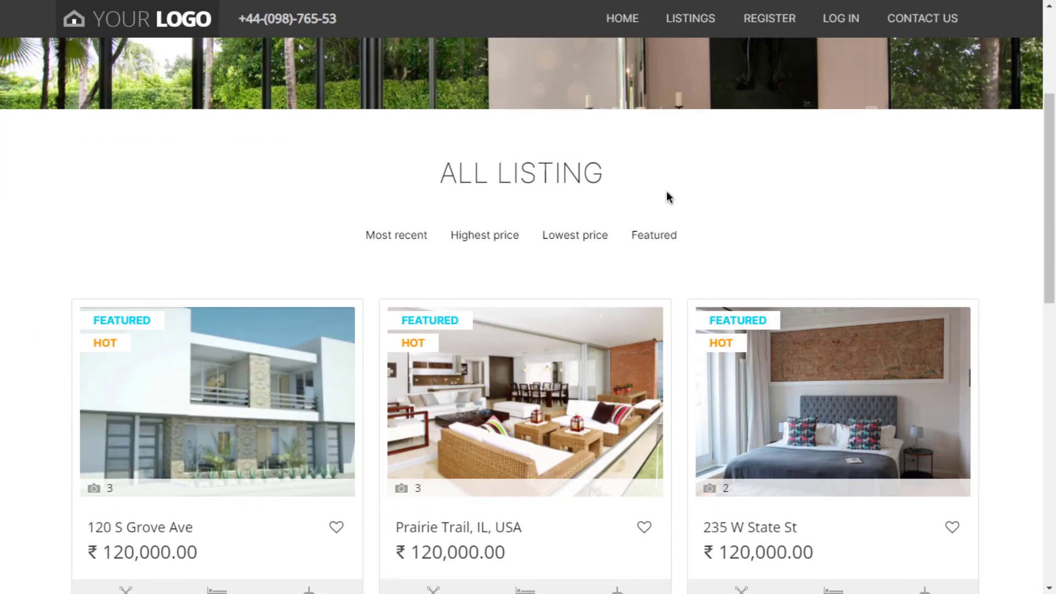
{"action": "scroll", "coordinate": [667, 192], "scroll_direction": "up", "scroll_amount": 4}
{"action": "left_click", "coordinate": [392, 166]}
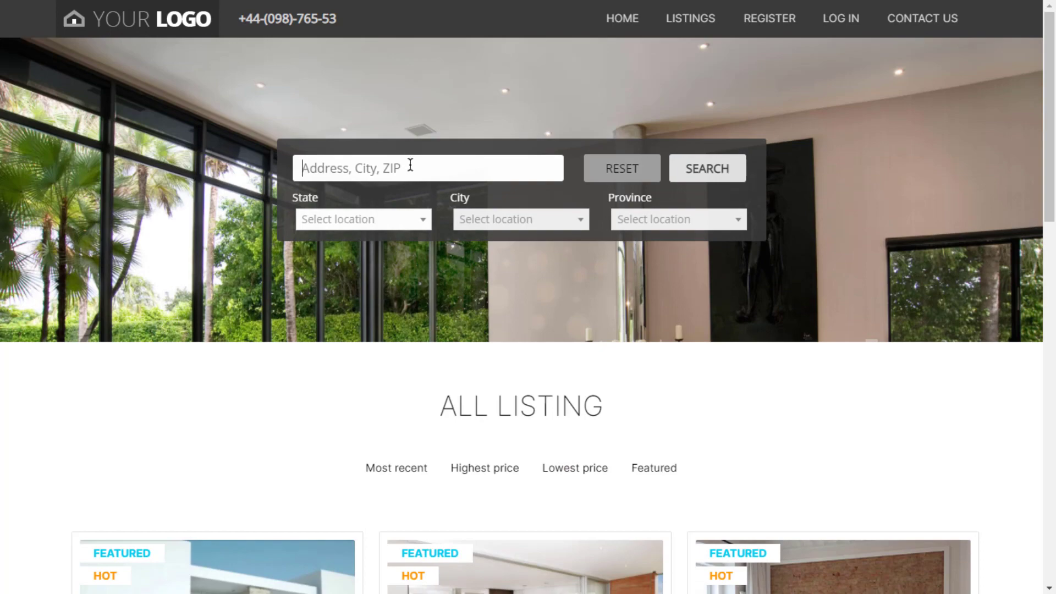
{"action": "type", "text": "USA"}
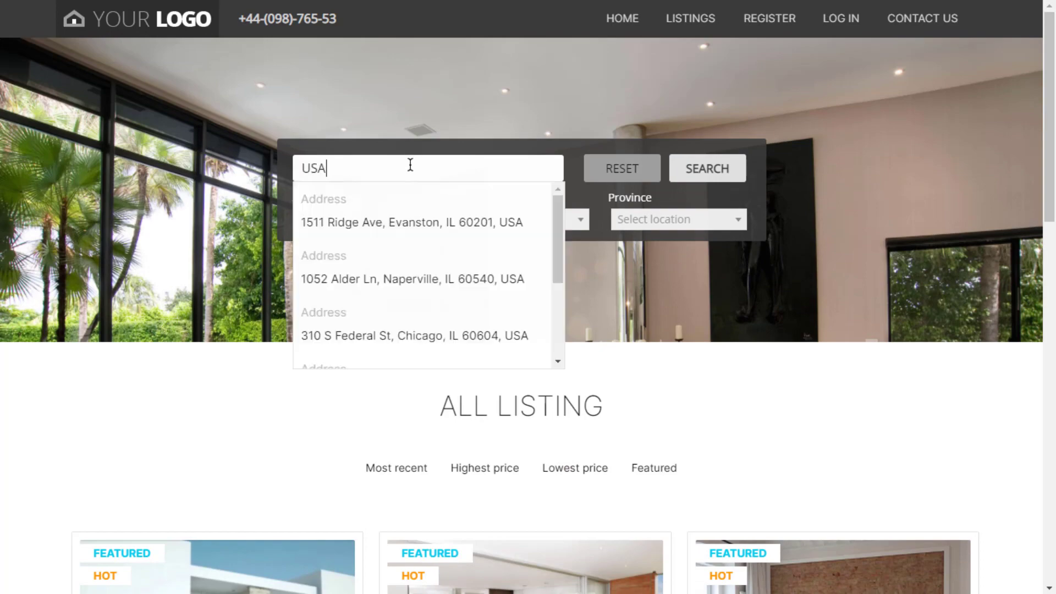
{"action": "scroll", "coordinate": [434, 229], "scroll_direction": "down", "scroll_amount": 8}
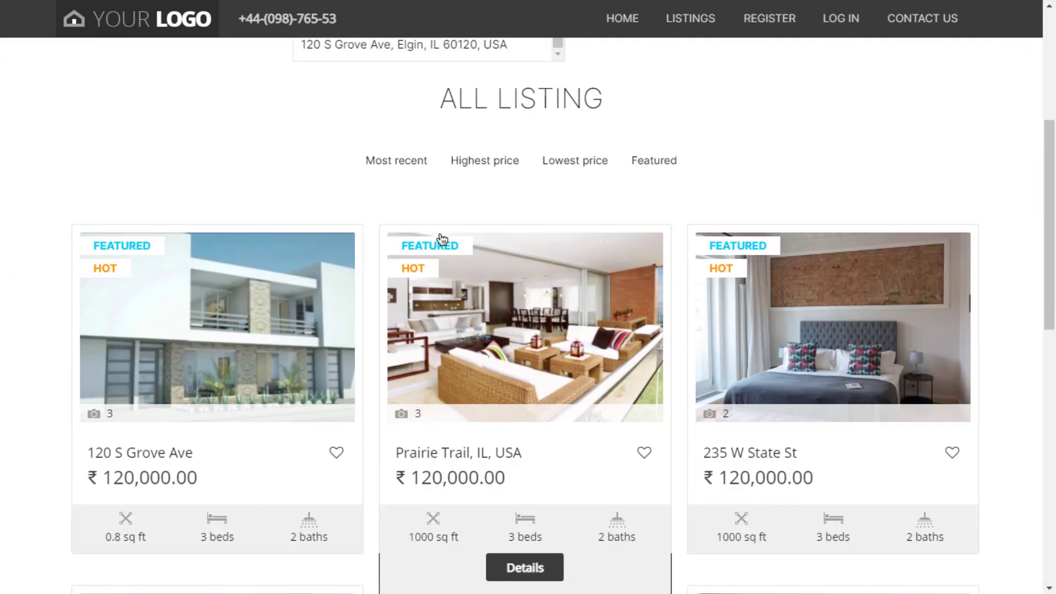
{"action": "scroll", "coordinate": [438, 237], "scroll_direction": "up", "scroll_amount": 8}
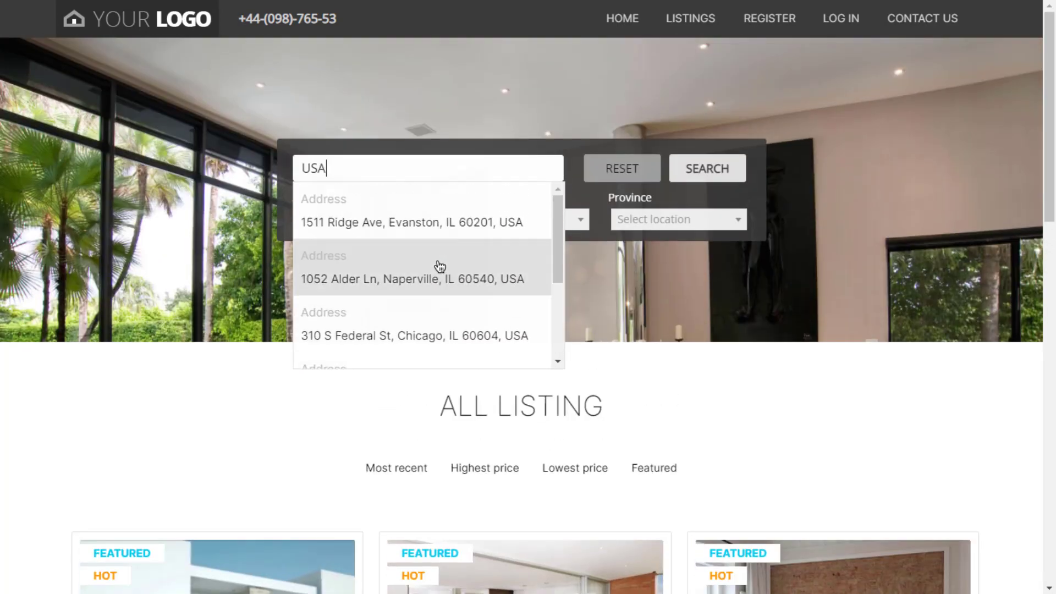
{"action": "scroll", "coordinate": [431, 250], "scroll_direction": "up", "scroll_amount": 1}
{"action": "left_click", "coordinate": [353, 173]}
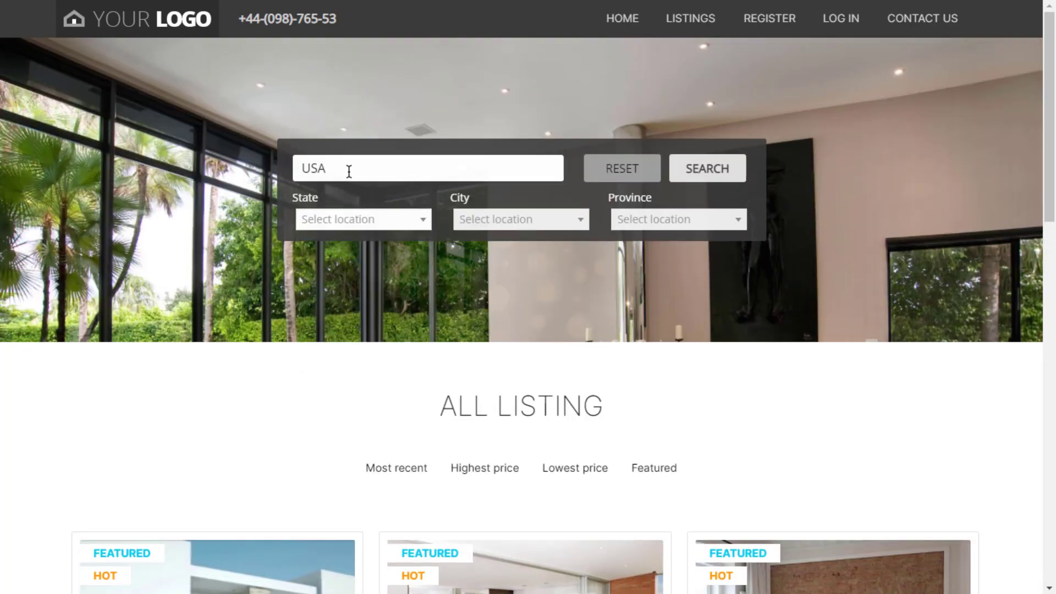
{"action": "left_click_drag", "start_coordinate": [347, 168], "coordinate": [223, 170]}
{"action": "type", "text": "60"}
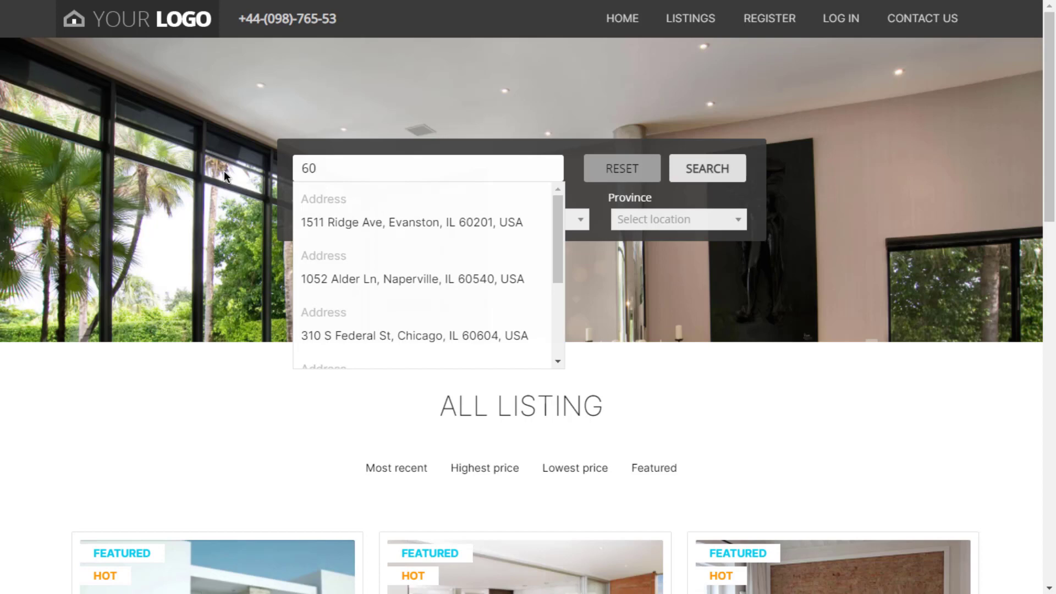
{"action": "type", "text": "201"}
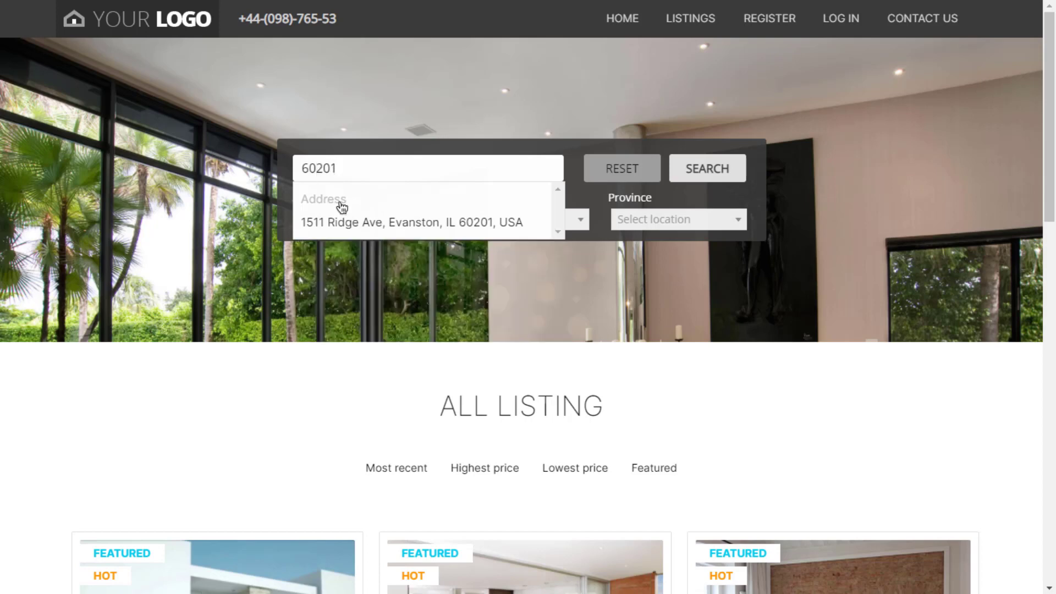
{"action": "left_click", "coordinate": [468, 208]}
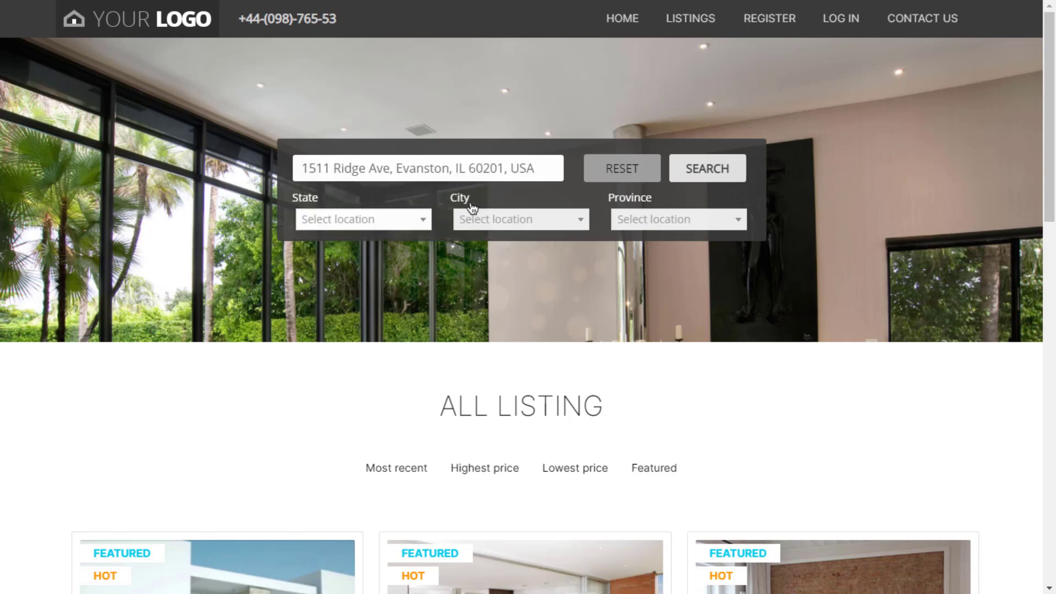
{"action": "left_click", "coordinate": [709, 170]}
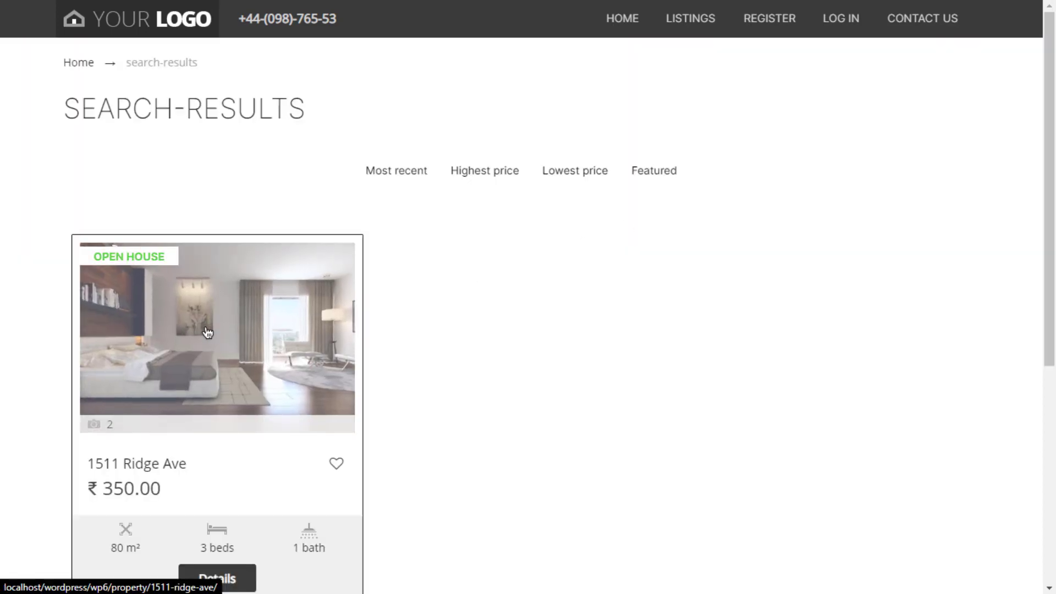
{"action": "left_click", "coordinate": [205, 332]}
{"action": "scroll", "coordinate": [421, 319], "scroll_direction": "down", "scroll_amount": 12}
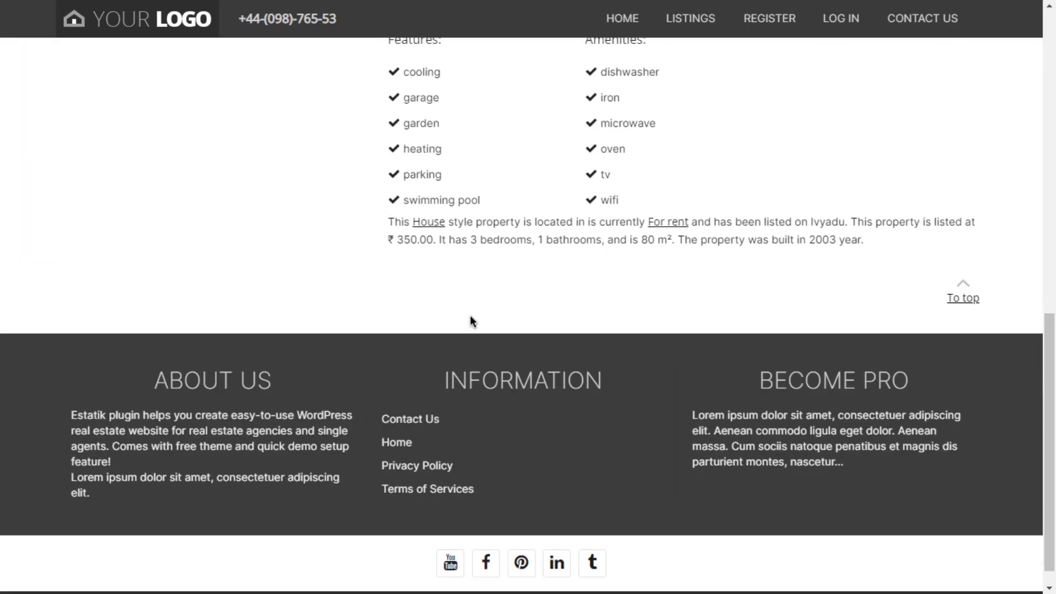
{"action": "scroll", "coordinate": [530, 325], "scroll_direction": "up", "scroll_amount": 3}
{"action": "scroll", "coordinate": [530, 325], "scroll_direction": "up", "scroll_amount": 10}
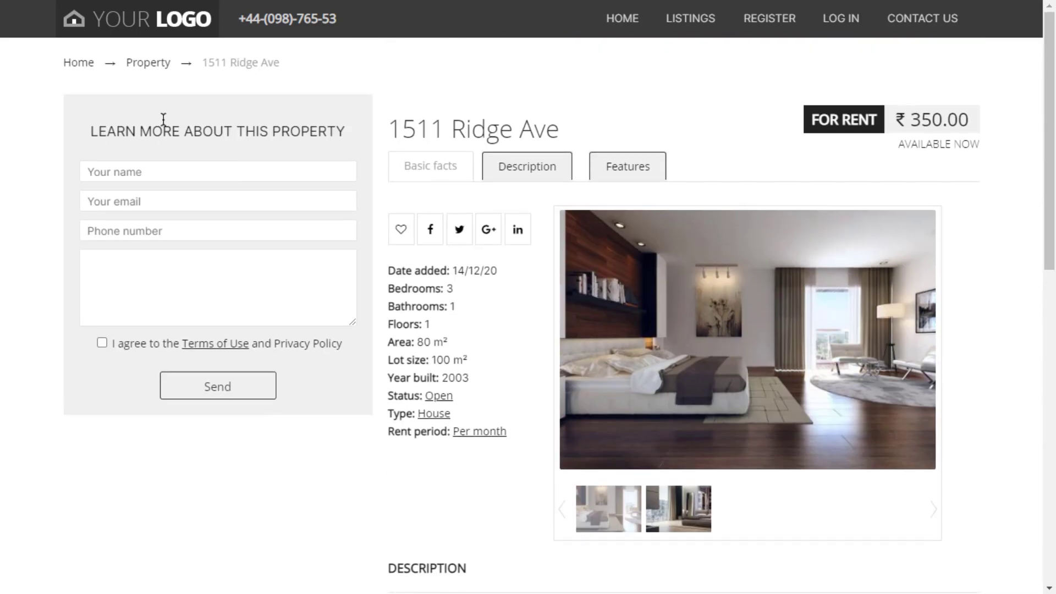
{"action": "left_click", "coordinate": [148, 62]}
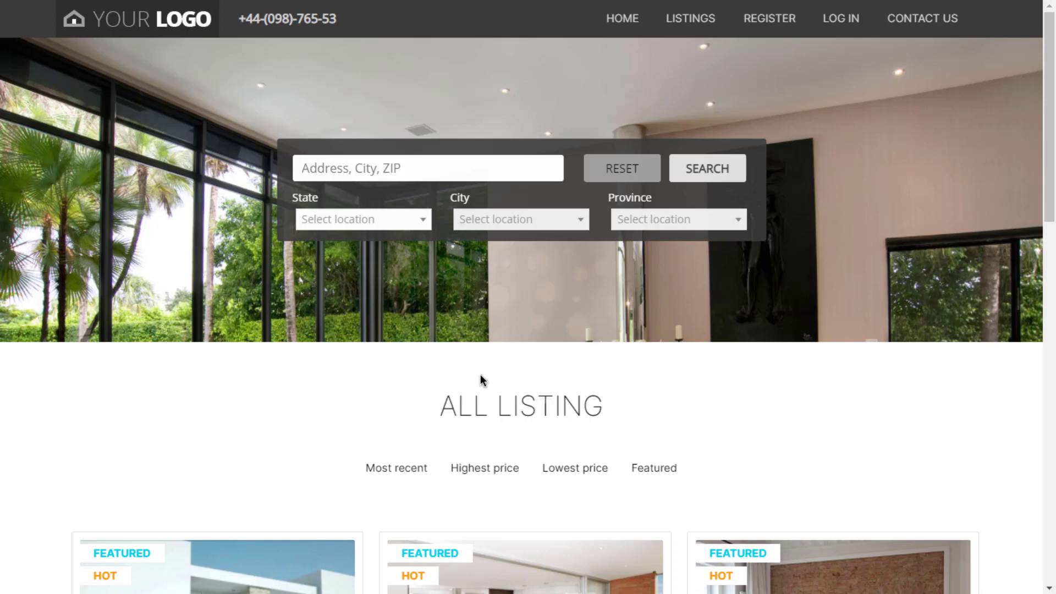
{"action": "left_click", "coordinate": [387, 221]}
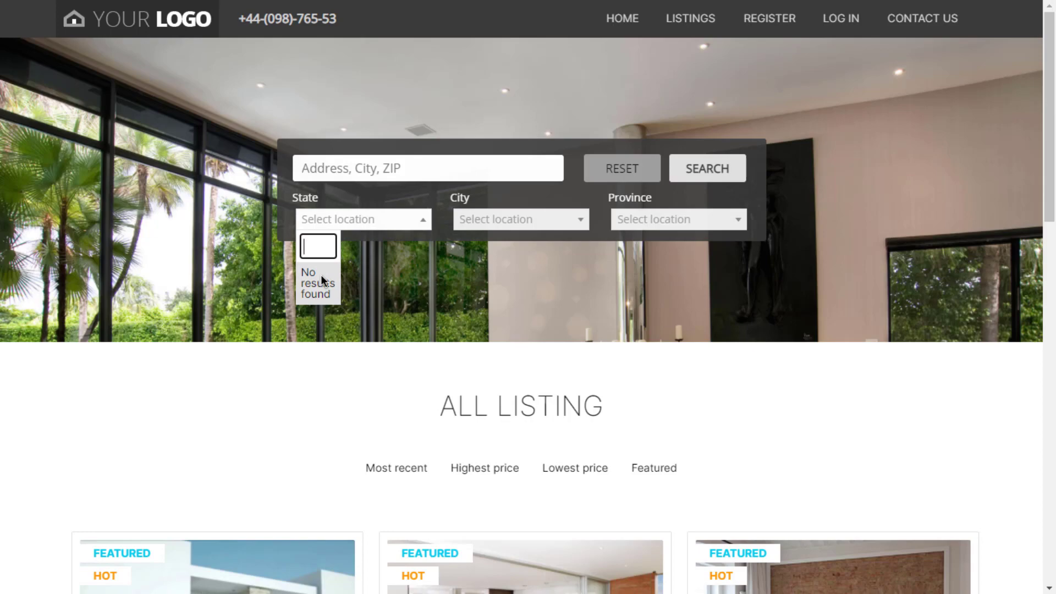
{"action": "left_click", "coordinate": [210, 385]}
{"action": "scroll", "coordinate": [217, 413], "scroll_direction": "down", "scroll_amount": 5}
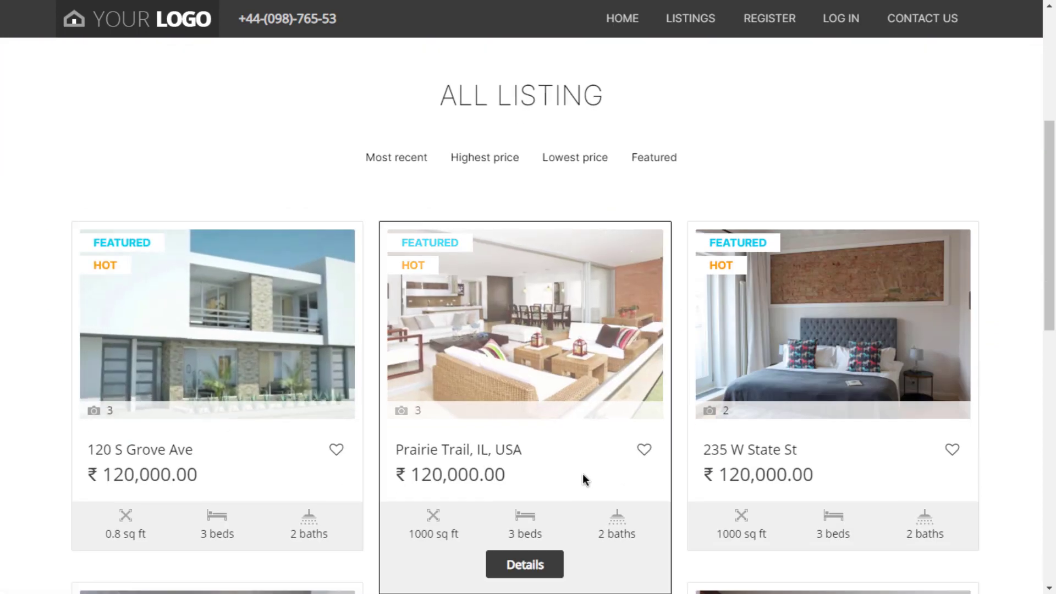
{"action": "scroll", "coordinate": [638, 468], "scroll_direction": "down", "scroll_amount": 8}
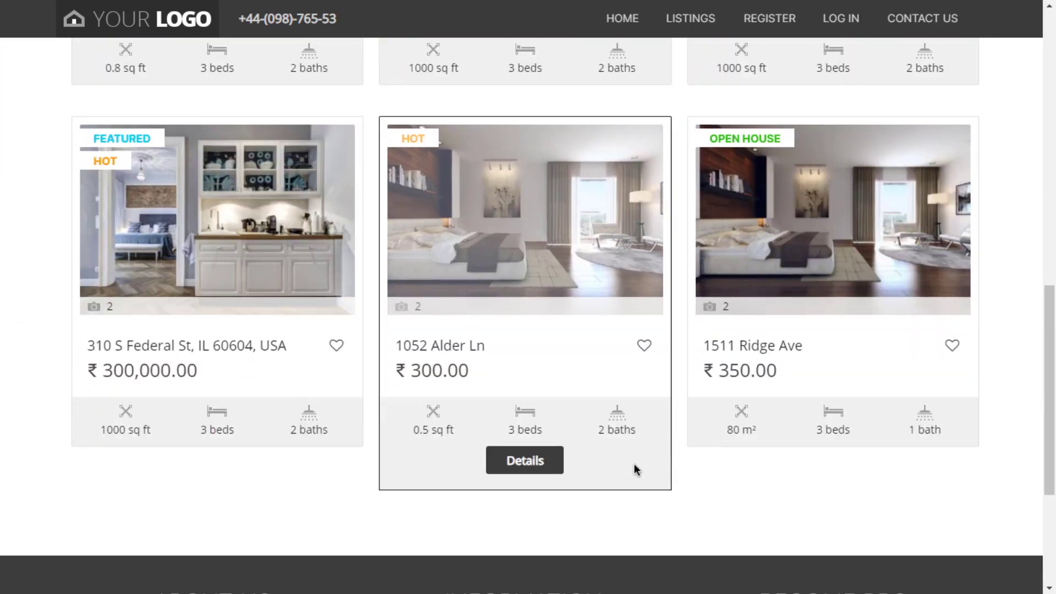
{"action": "scroll", "coordinate": [593, 448], "scroll_direction": "up", "scroll_amount": 14}
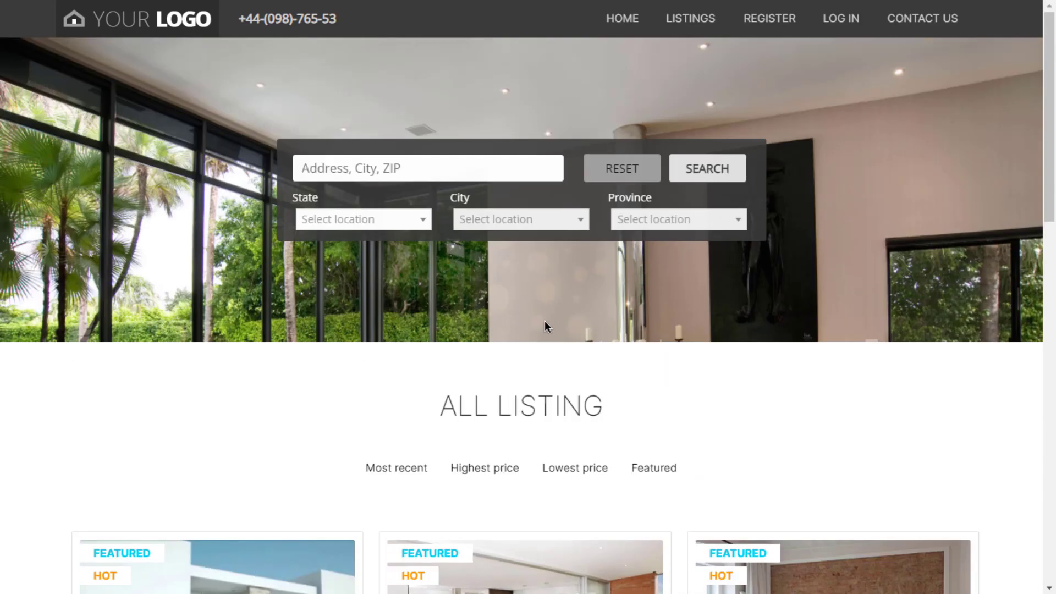
{"action": "scroll", "coordinate": [447, 255], "scroll_direction": "down", "scroll_amount": 15}
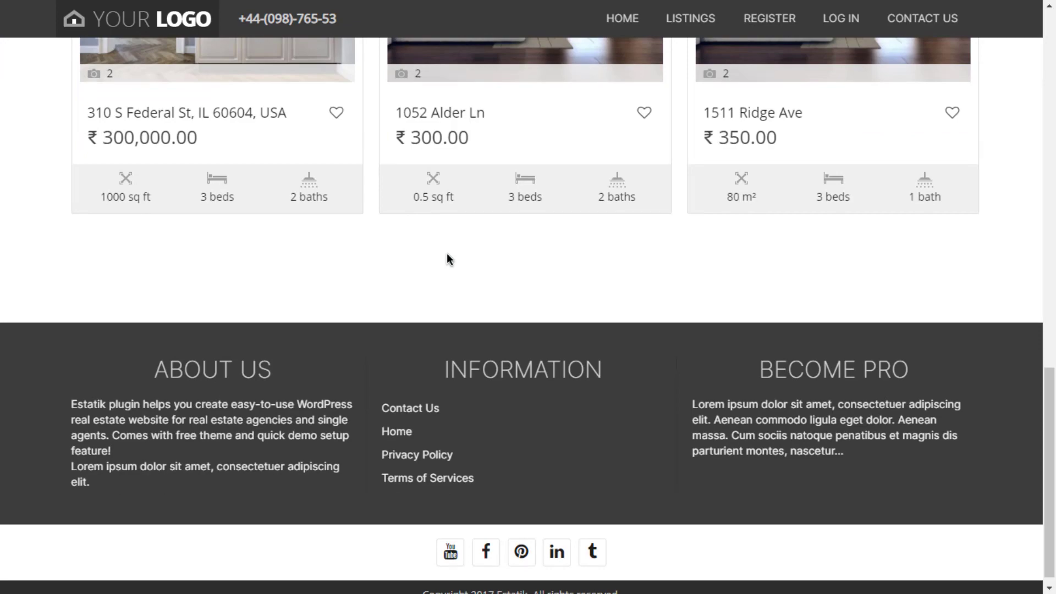
{"action": "scroll", "coordinate": [431, 273], "scroll_direction": "up", "scroll_amount": 14}
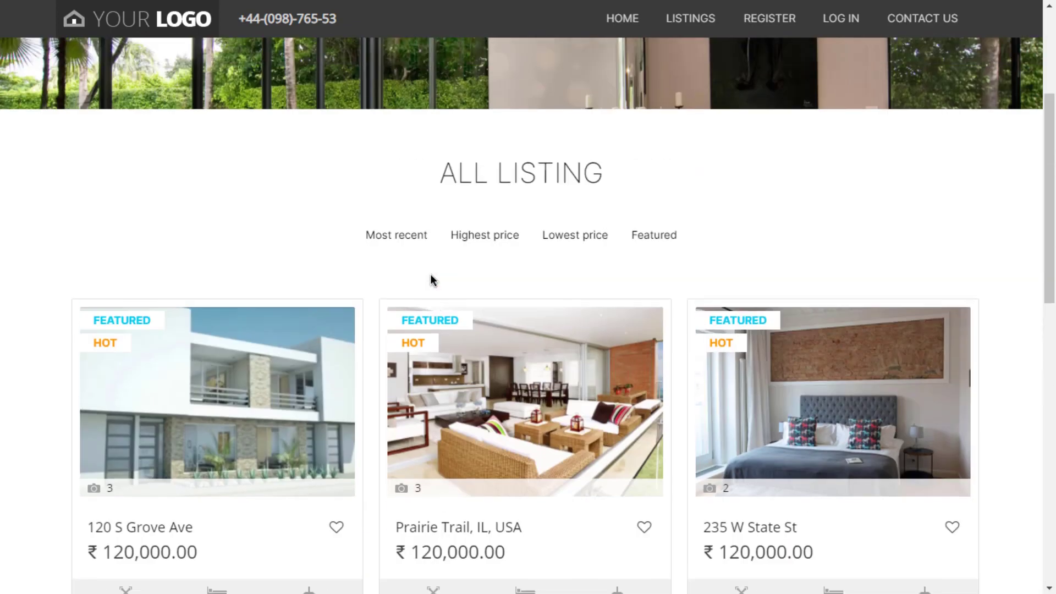
{"action": "scroll", "coordinate": [430, 273], "scroll_direction": "up", "scroll_amount": 4}
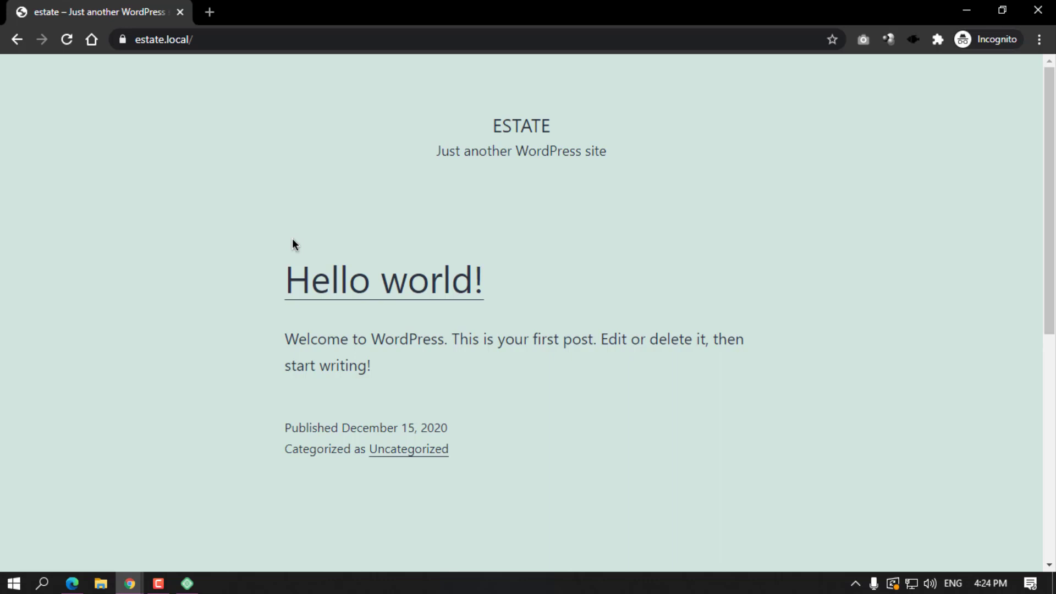
Load the site's /wp-admin address, correcting the mistyped final letter.
{"action": "scroll", "coordinate": [400, 357], "scroll_direction": "down", "scroll_amount": 8}
{"action": "scroll", "coordinate": [495, 299], "scroll_direction": "up", "scroll_amount": 10}
{"action": "left_click", "coordinate": [245, 39]}
{"action": "left_click", "coordinate": [245, 39]}
{"action": "key", "text": "BackSpace"}
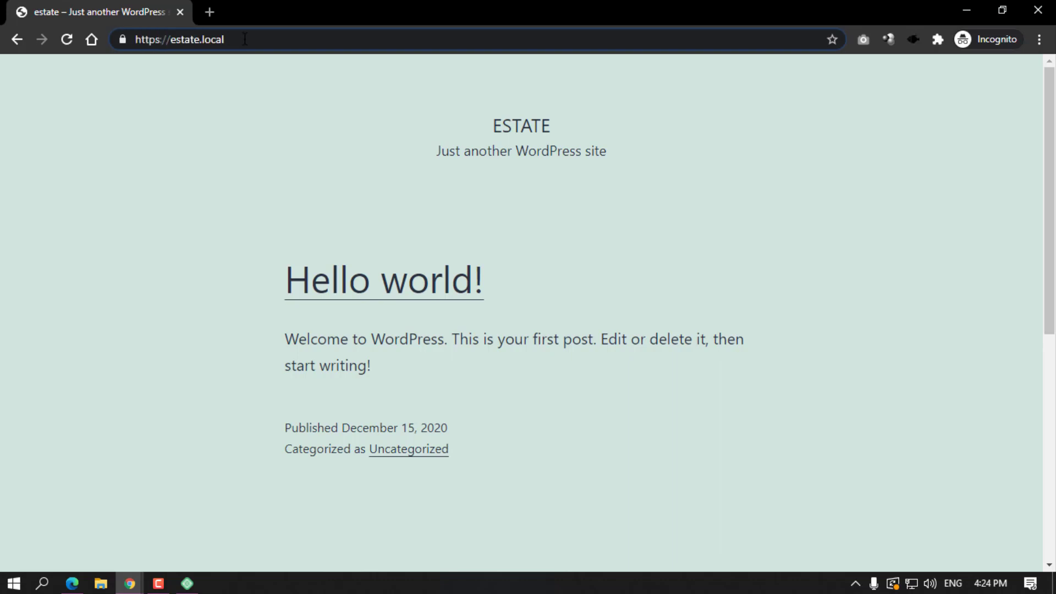
{"action": "type", "text": "/w"}
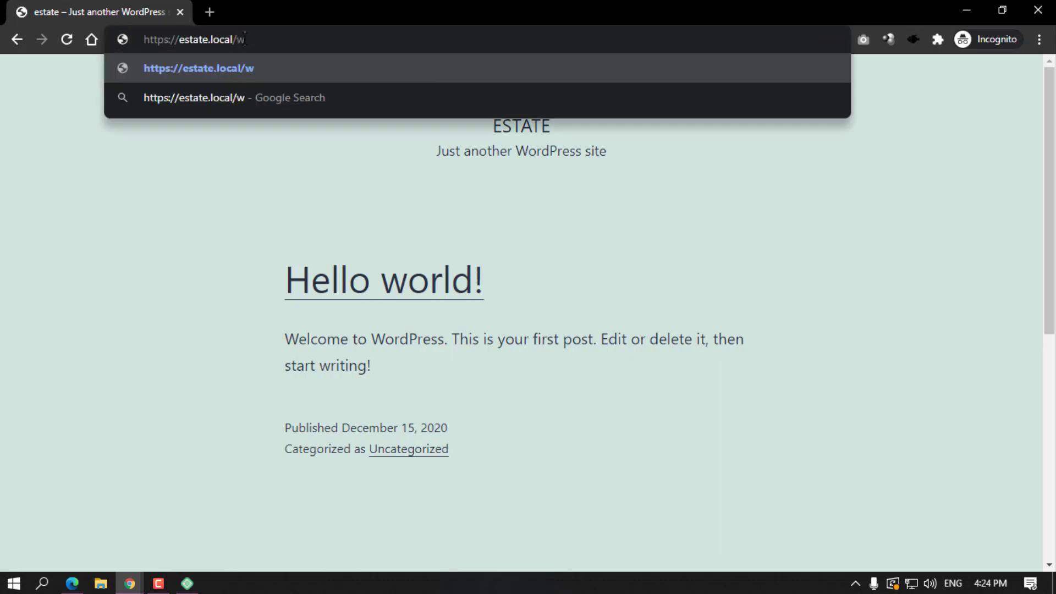
{"action": "type", "text": "p-admio"}
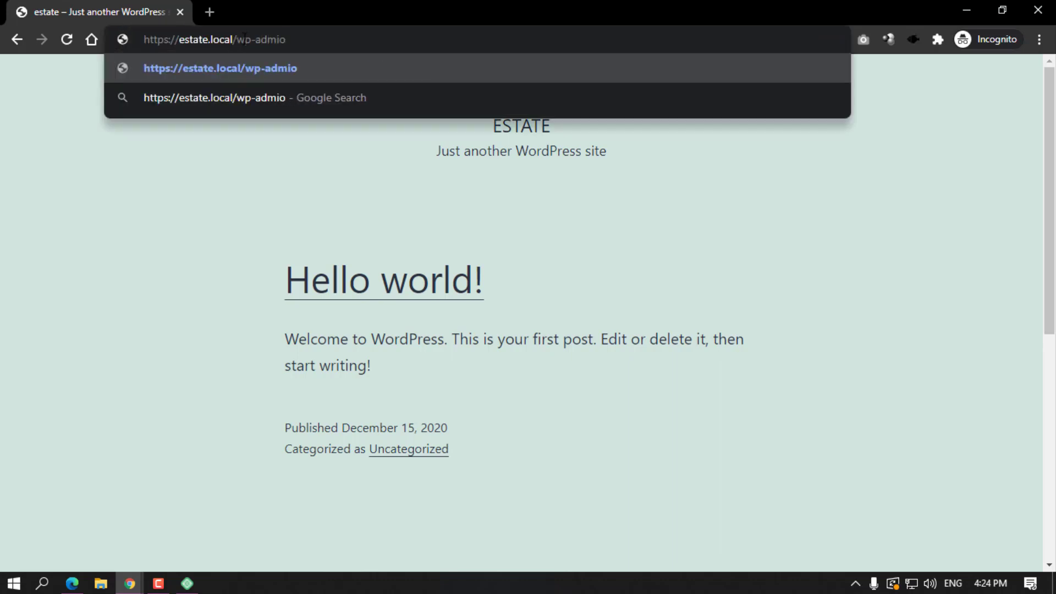
{"action": "key", "text": "BackSpace"}
{"action": "type", "text": "n"}
{"action": "key", "text": "Return"}
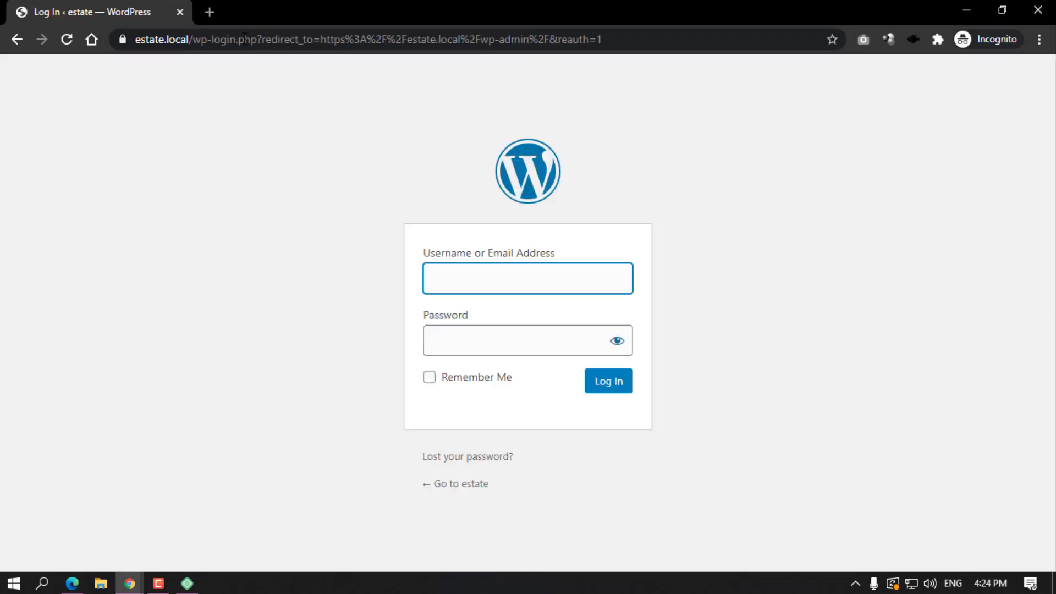
Log in with the administrator username and password.
{"action": "type", "text": "admin"}
{"action": "key", "text": "Tab"}
{"action": "type", "text": "admin"}
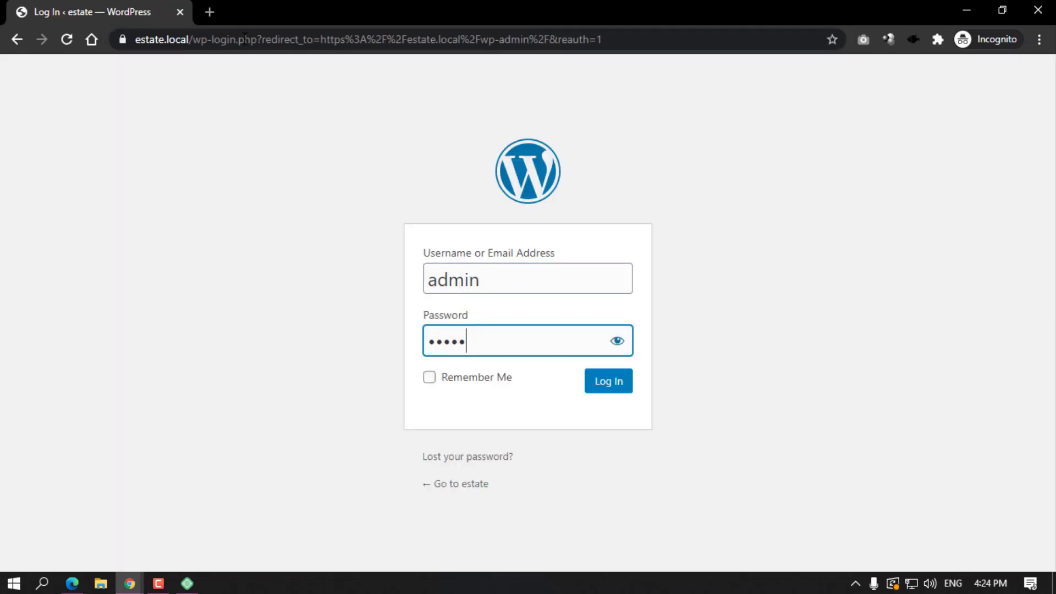
{"action": "key", "text": "Return"}
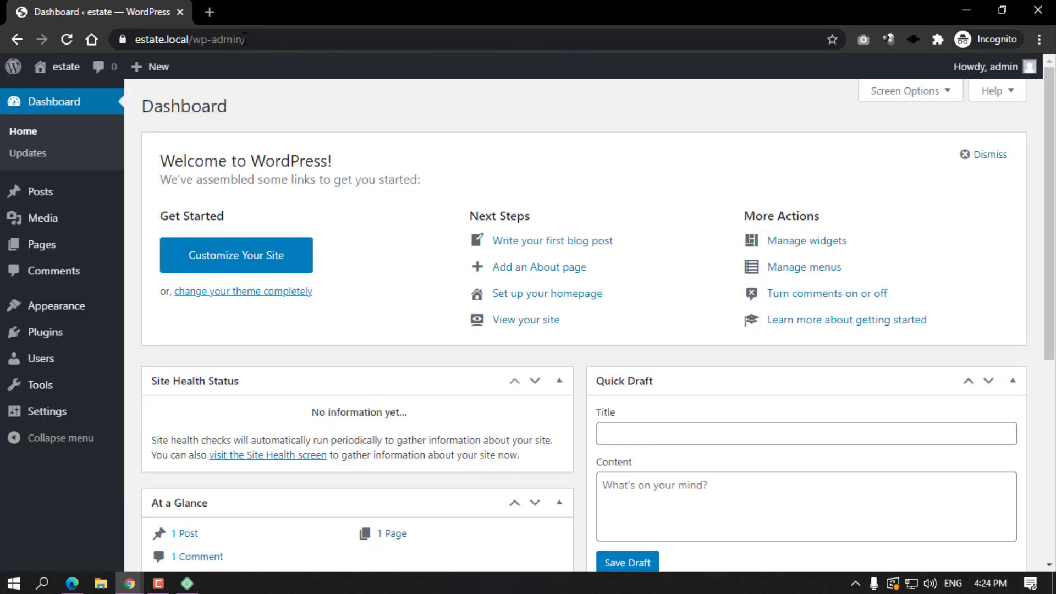
Dismiss the welcome panel and hide At a Glance, Quick Draft, Activity, Site Health Status and Events boxes.
{"action": "left_click", "coordinate": [985, 155]}
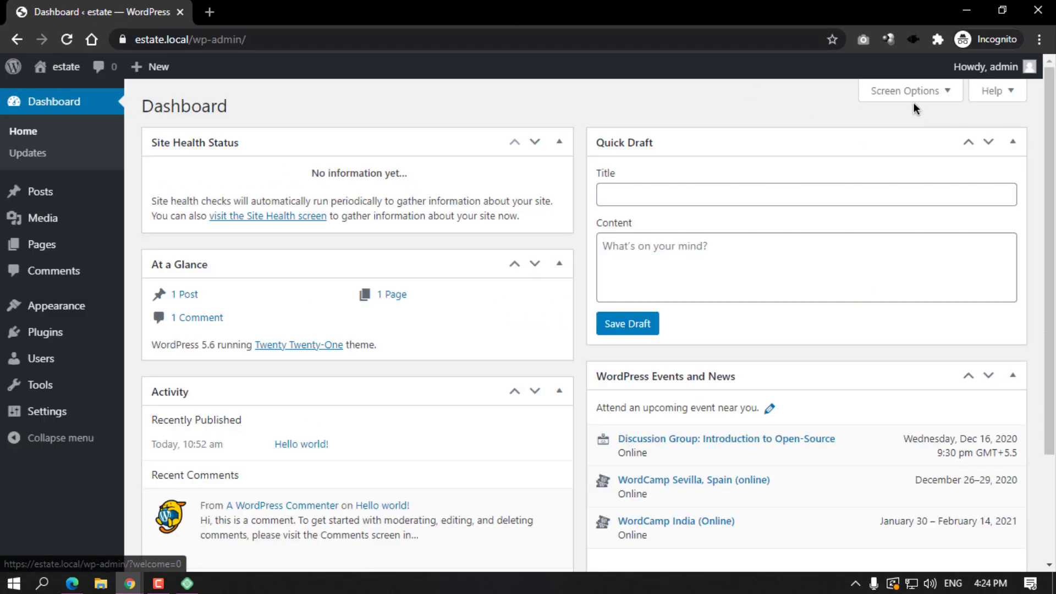
{"action": "left_click", "coordinate": [912, 95]}
{"action": "left_click", "coordinate": [320, 177]}
{"action": "key", "text": "Tab"}
{"action": "key", "text": "Tab"}
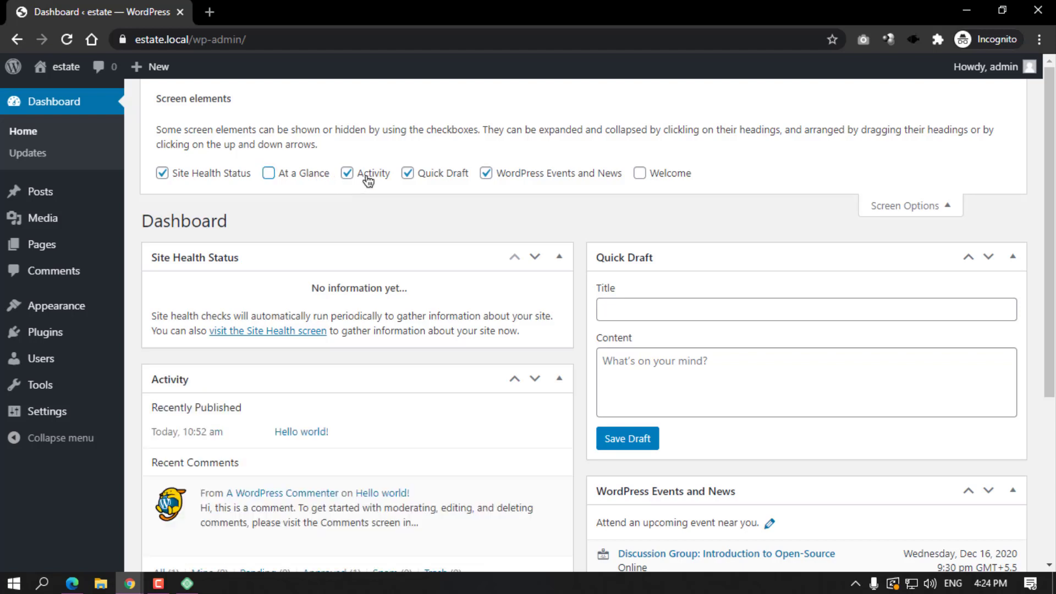
{"action": "key", "text": "space"}
{"action": "left_click", "coordinate": [338, 177]}
{"action": "left_click", "coordinate": [347, 173]}
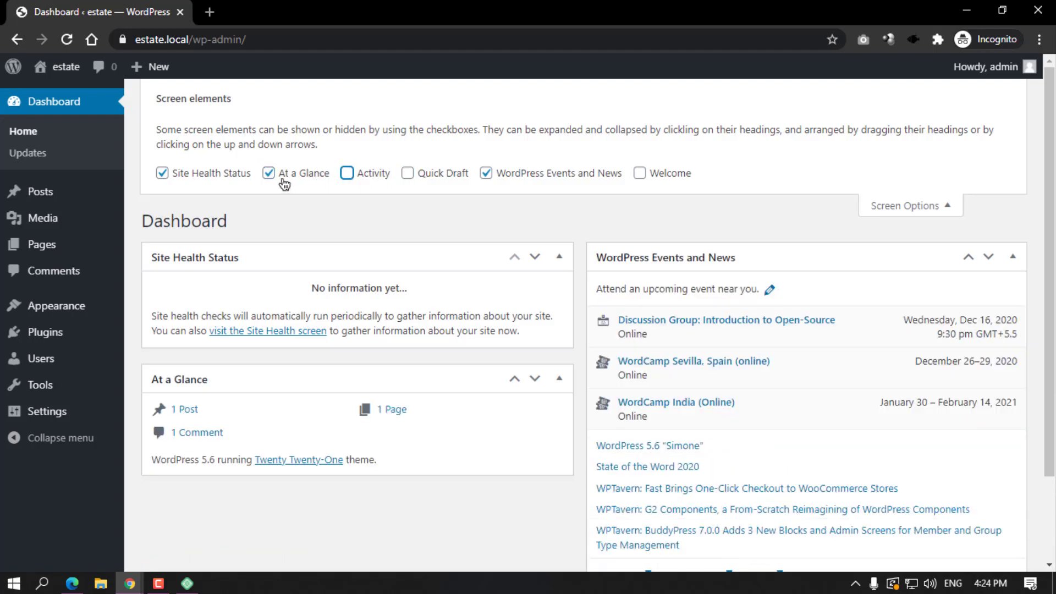
{"action": "left_click", "coordinate": [269, 174]}
{"action": "left_click", "coordinate": [161, 175]}
{"action": "left_click", "coordinate": [485, 174]}
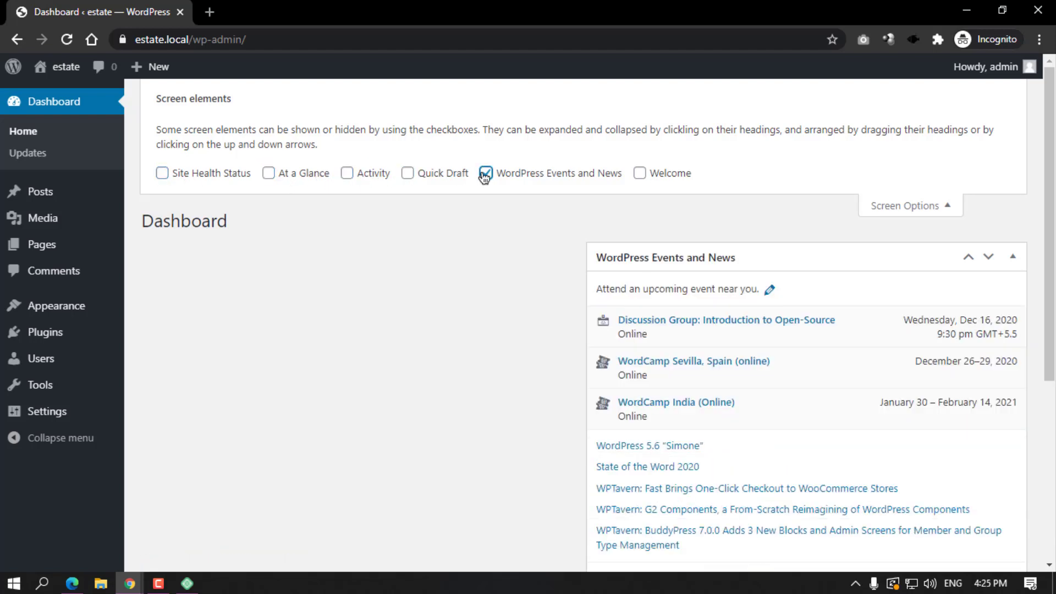
{"action": "left_click", "coordinate": [934, 207]}
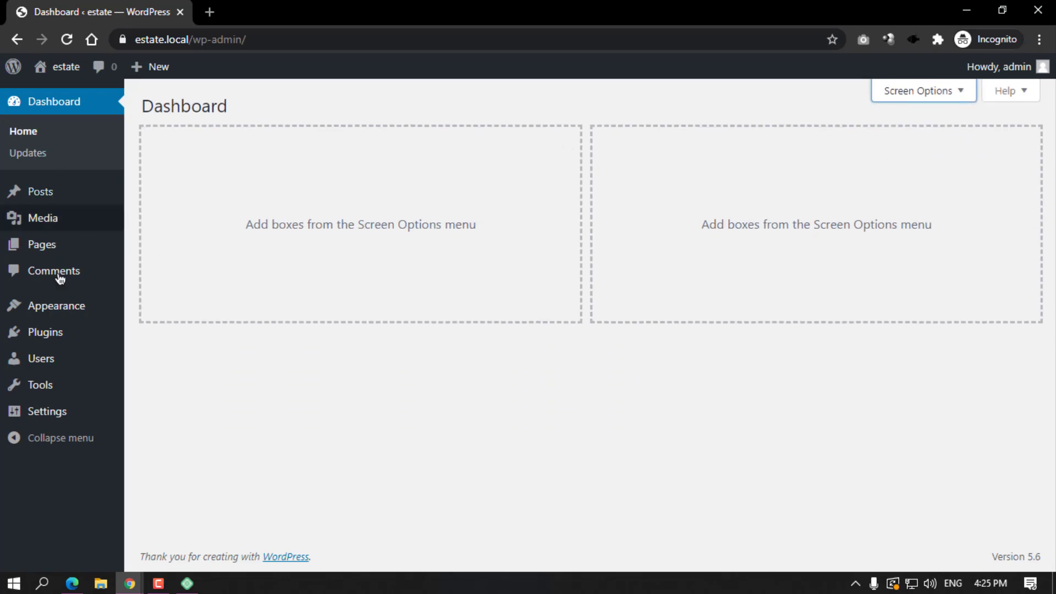
Go to Appearance > Themes to view the three installed themes.
{"action": "left_click", "coordinate": [72, 307]}
{"action": "mouse_move", "coordinate": [283, 161]}
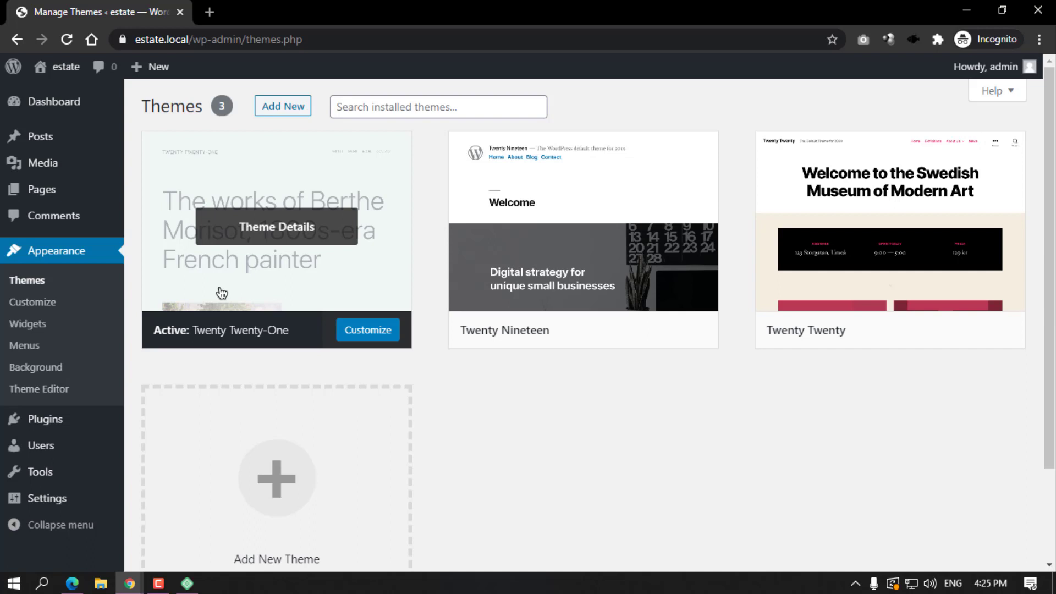
{"action": "mouse_move", "coordinate": [636, 181]}
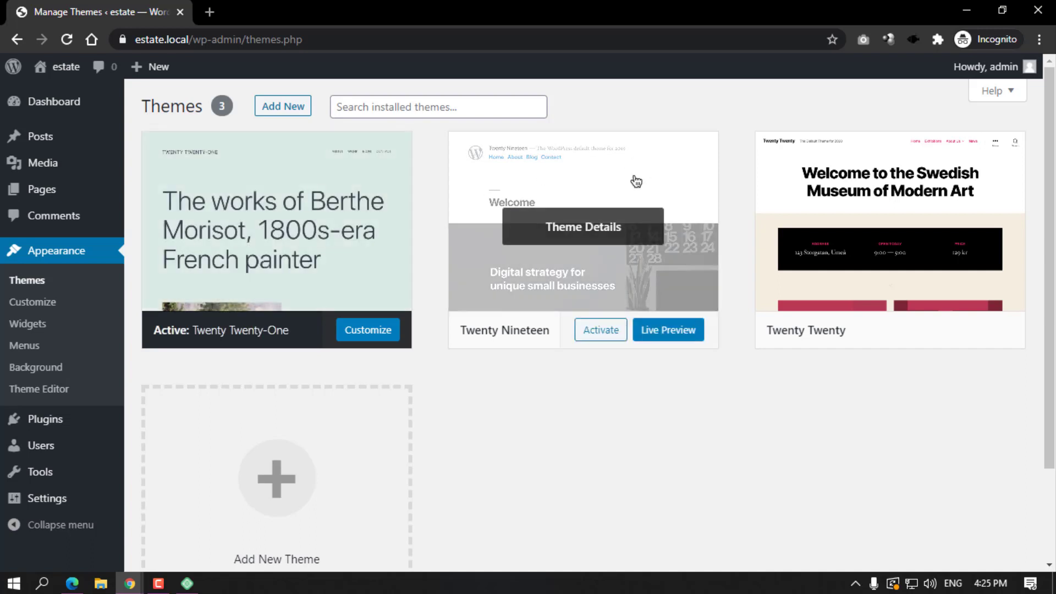
{"action": "mouse_move", "coordinate": [205, 191]}
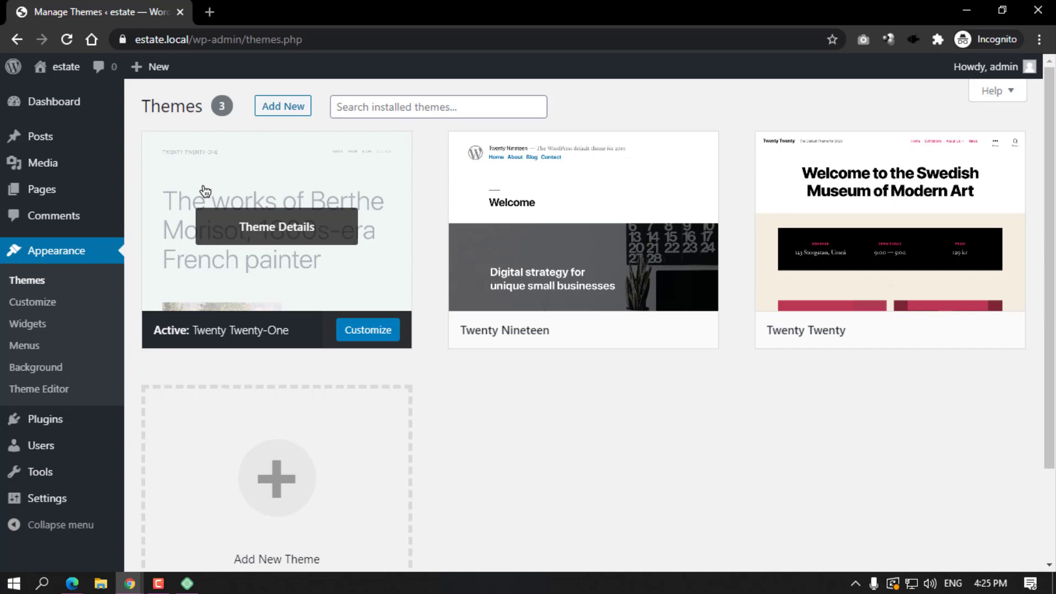
{"action": "mouse_move", "coordinate": [681, 160]}
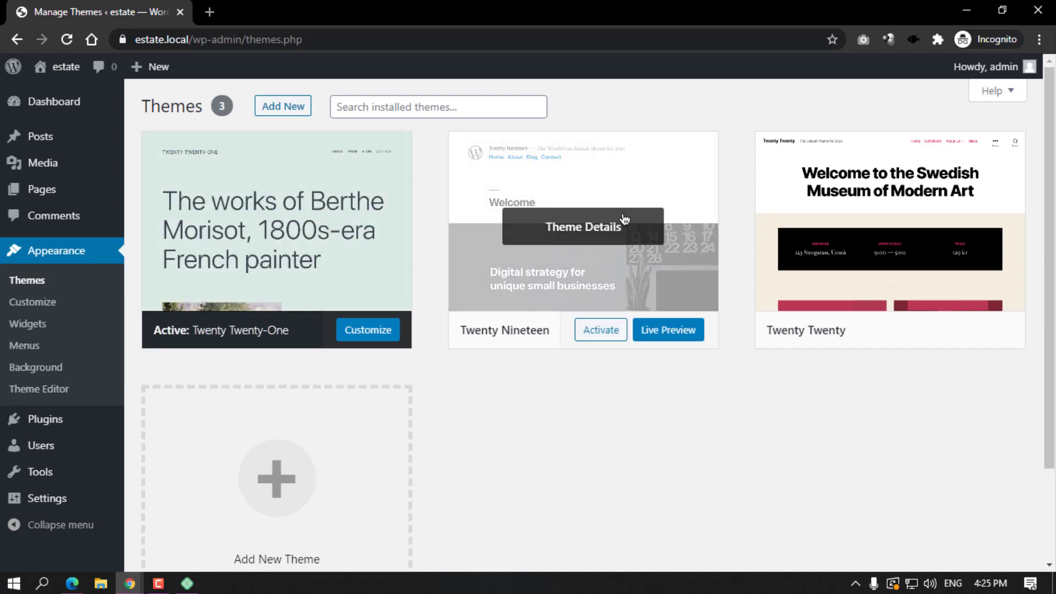
Look over the Estatik and Mortgage Calculator plugin pages on WordPress.org, then return to native.estatik.net.
{"action": "mouse_move", "coordinate": [121, 571]}
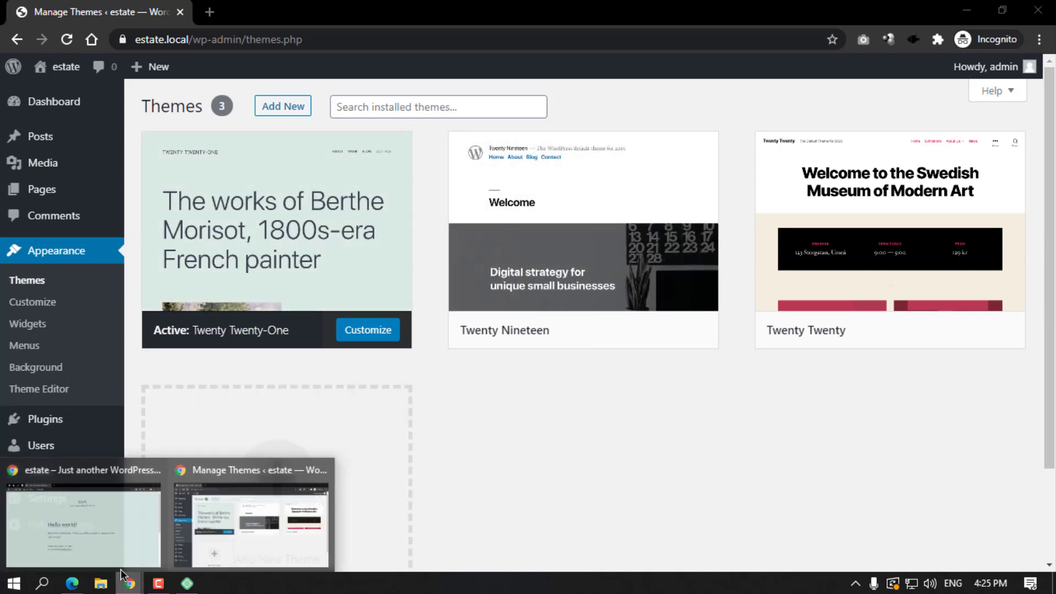
{"action": "left_click", "coordinate": [81, 536]}
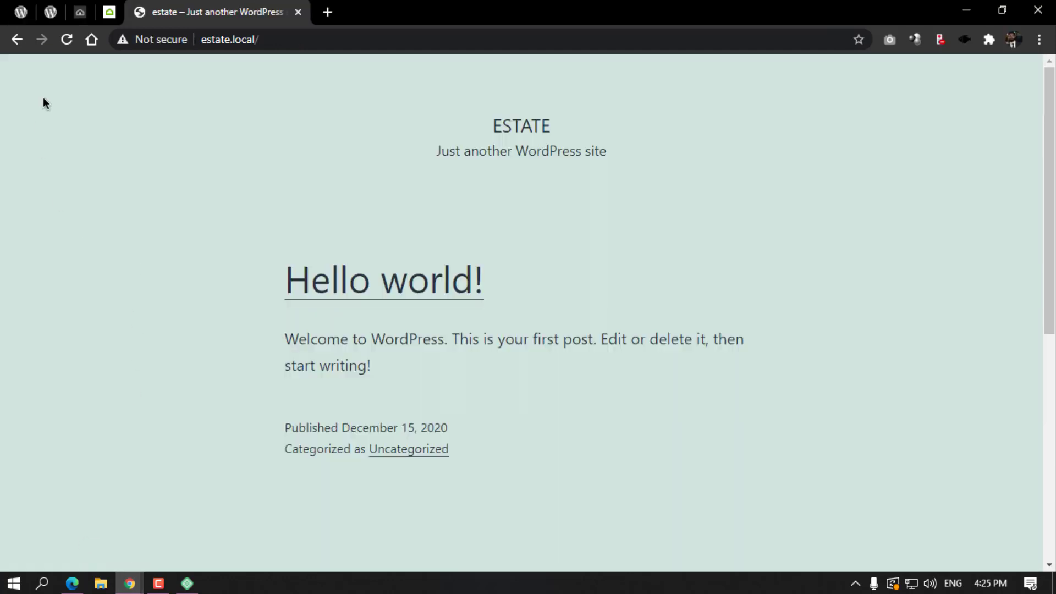
{"action": "left_click", "coordinate": [17, 5]}
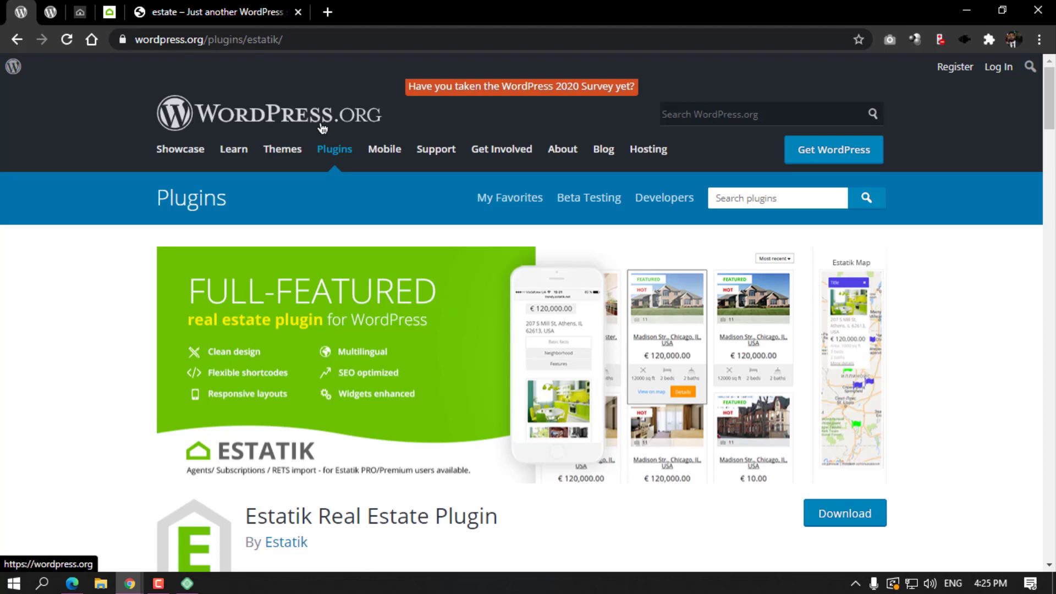
{"action": "scroll", "coordinate": [406, 156], "scroll_direction": "down", "scroll_amount": 3}
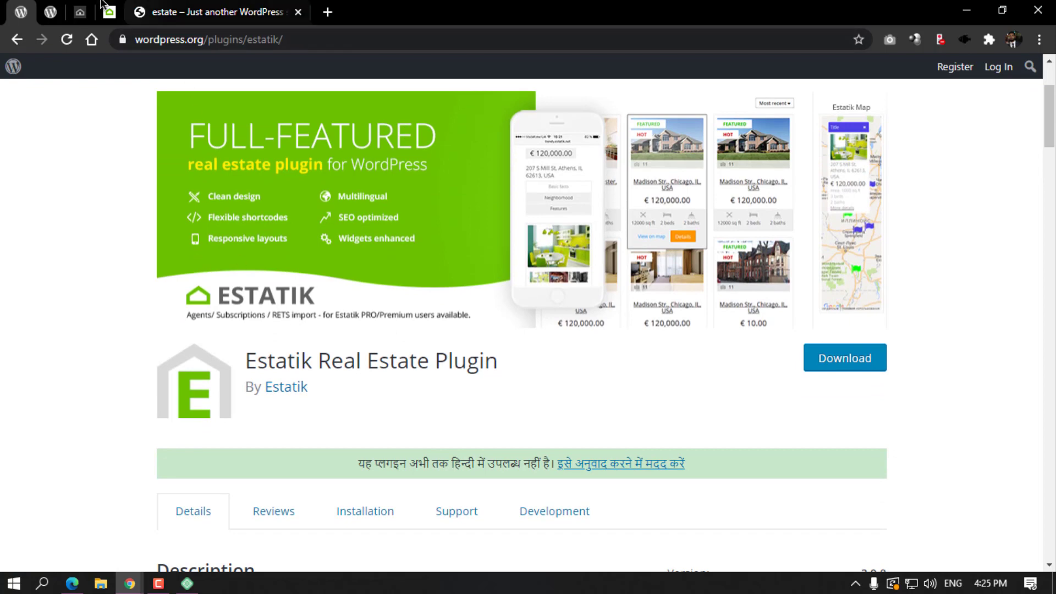
{"action": "left_click", "coordinate": [50, 12]}
{"action": "scroll", "coordinate": [342, 212], "scroll_direction": "down", "scroll_amount": 4}
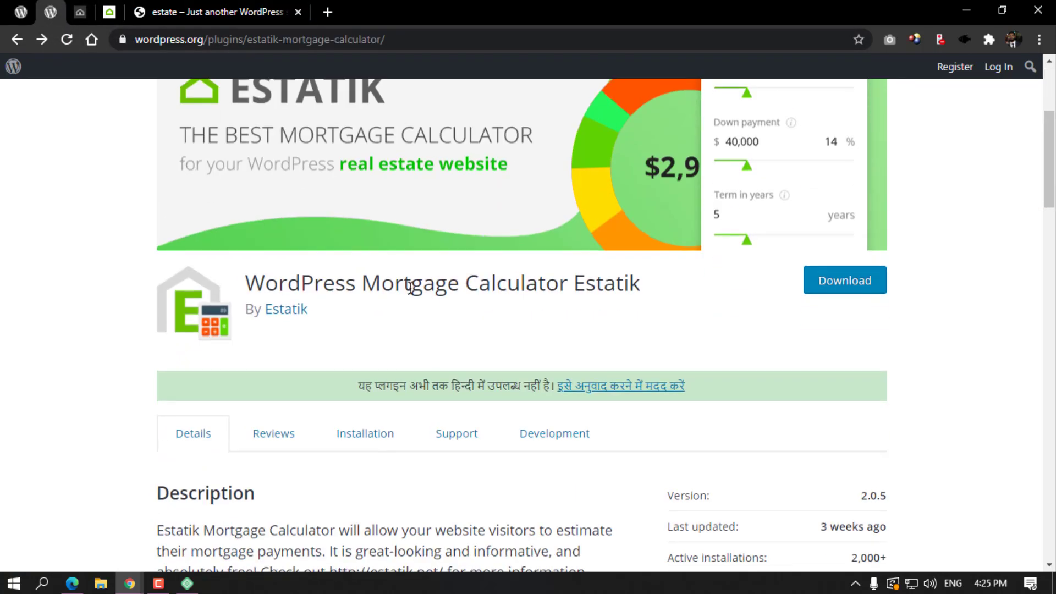
{"action": "scroll", "coordinate": [605, 306], "scroll_direction": "up", "scroll_amount": 4}
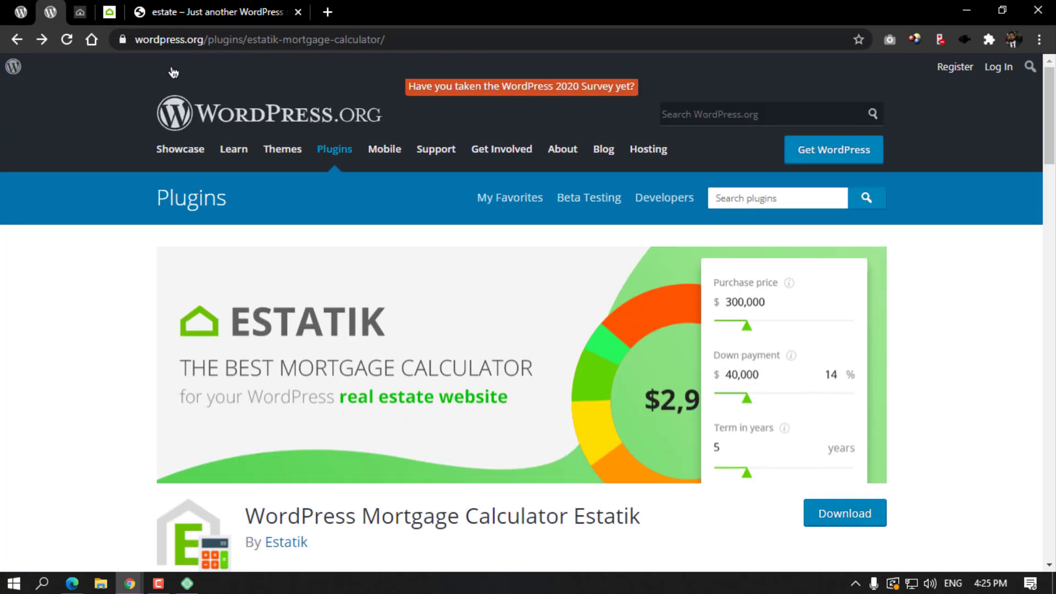
{"action": "left_click", "coordinate": [80, 12]}
Open the demo's List View layout and scroll through its listings and mortgage calculator.
{"action": "mouse_move", "coordinate": [572, 80]}
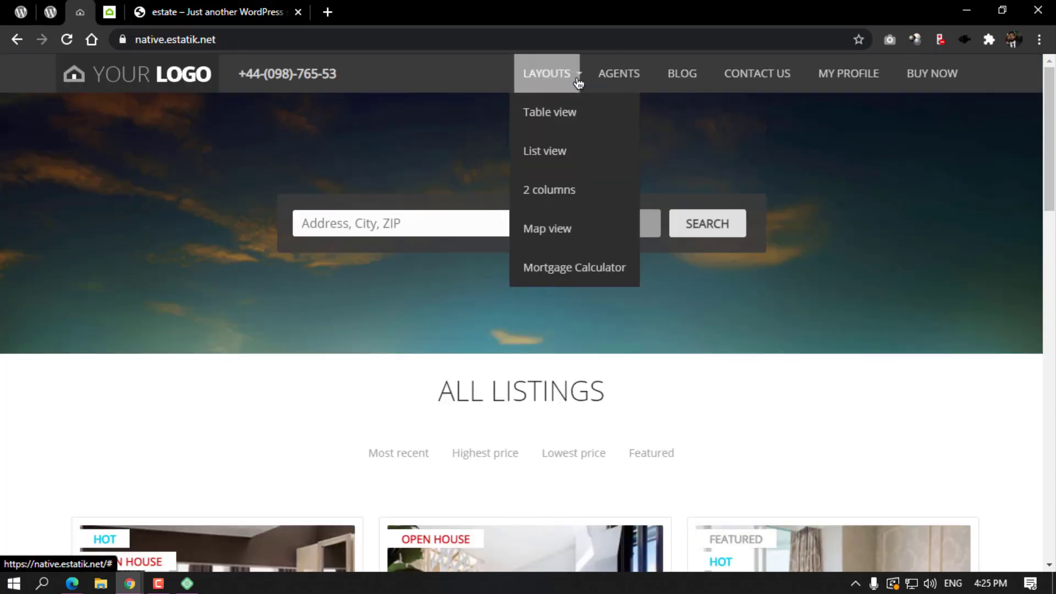
{"action": "left_click", "coordinate": [562, 154]}
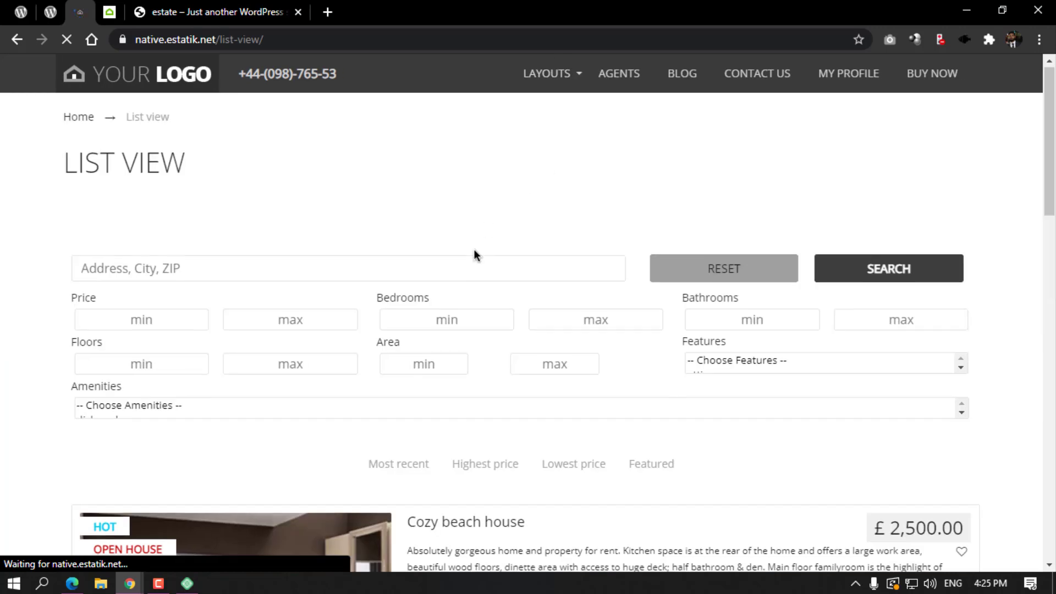
{"action": "scroll", "coordinate": [473, 249], "scroll_direction": "down", "scroll_amount": 7}
{"action": "scroll", "coordinate": [423, 235], "scroll_direction": "down", "scroll_amount": 7}
{"action": "scroll", "coordinate": [418, 233], "scroll_direction": "up", "scroll_amount": 10}
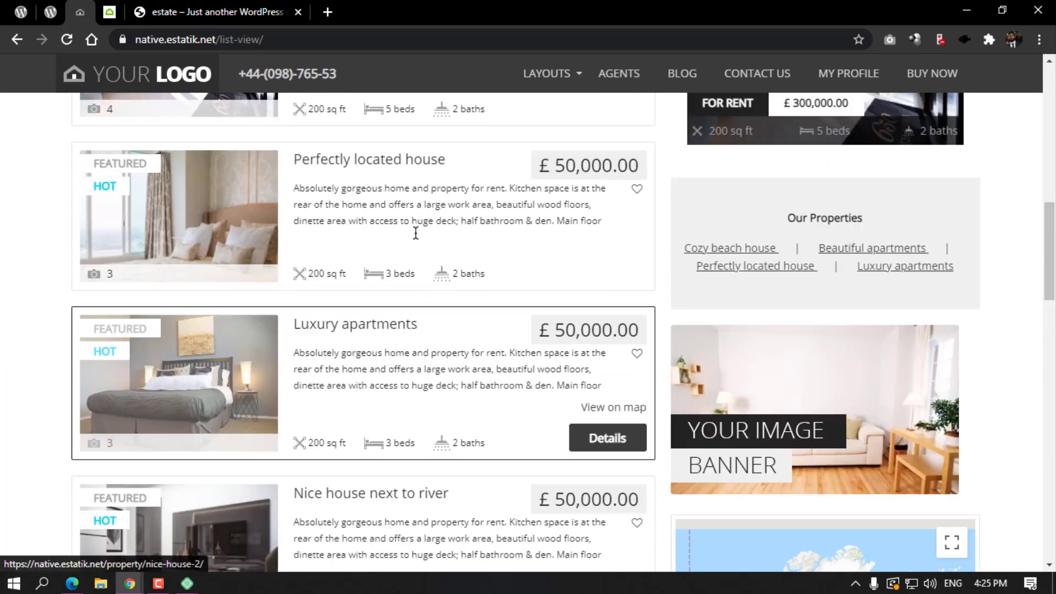
{"action": "scroll", "coordinate": [419, 235], "scroll_direction": "up", "scroll_amount": 4}
{"action": "scroll", "coordinate": [714, 273], "scroll_direction": "down", "scroll_amount": 18}
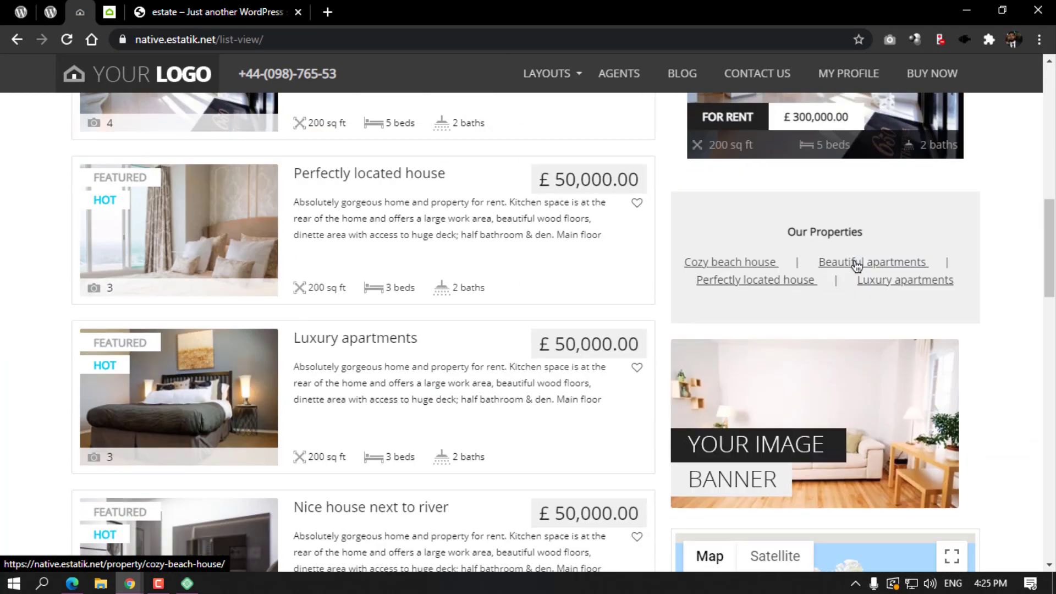
{"action": "scroll", "coordinate": [814, 172], "scroll_direction": "down", "scroll_amount": 8}
{"action": "scroll", "coordinate": [813, 172], "scroll_direction": "up", "scroll_amount": 3}
{"action": "scroll", "coordinate": [777, 182], "scroll_direction": "down", "scroll_amount": 5}
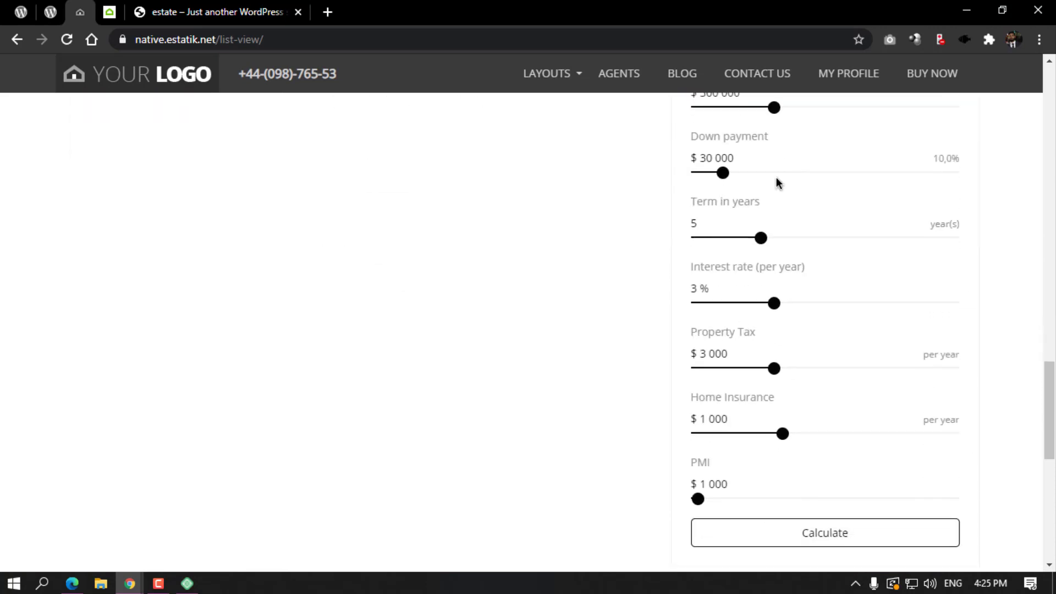
{"action": "scroll", "coordinate": [745, 299], "scroll_direction": "down", "scroll_amount": 6}
{"action": "scroll", "coordinate": [747, 262], "scroll_direction": "up", "scroll_amount": 13}
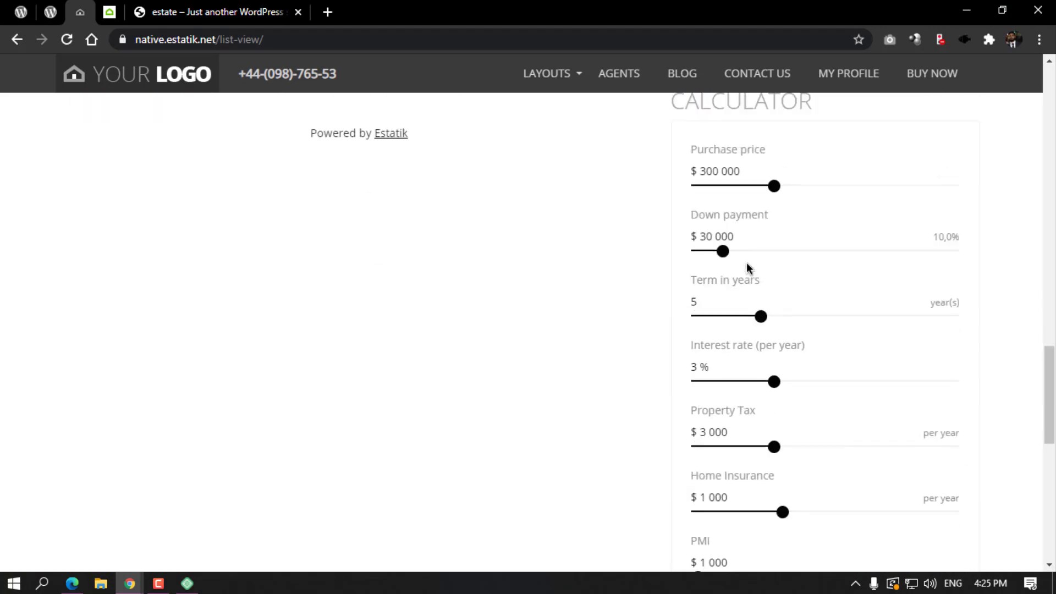
{"action": "scroll", "coordinate": [746, 262], "scroll_direction": "up", "scroll_amount": 15}
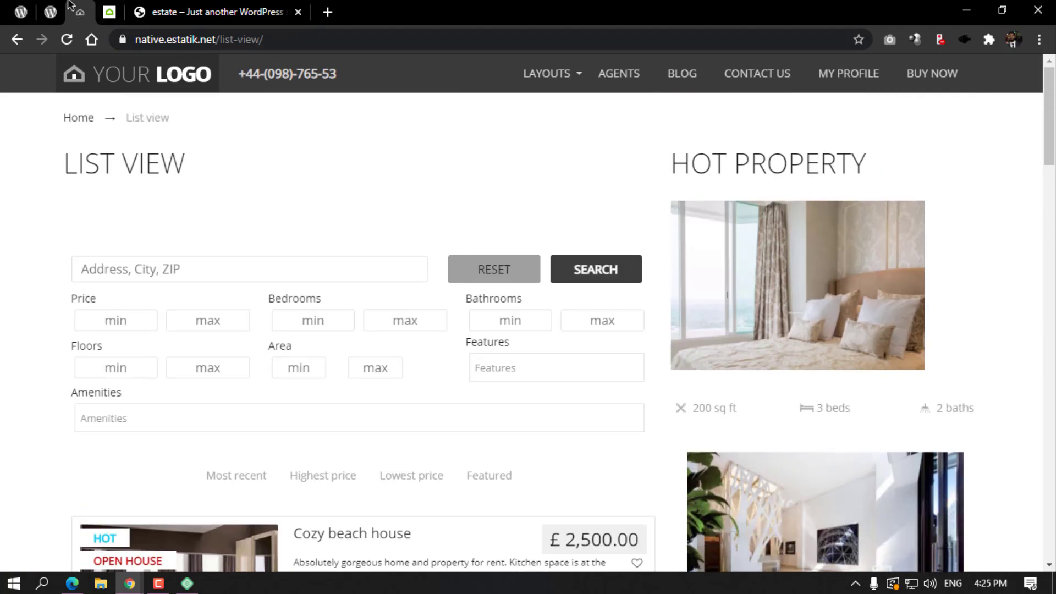
{"action": "left_click", "coordinate": [50, 5]}
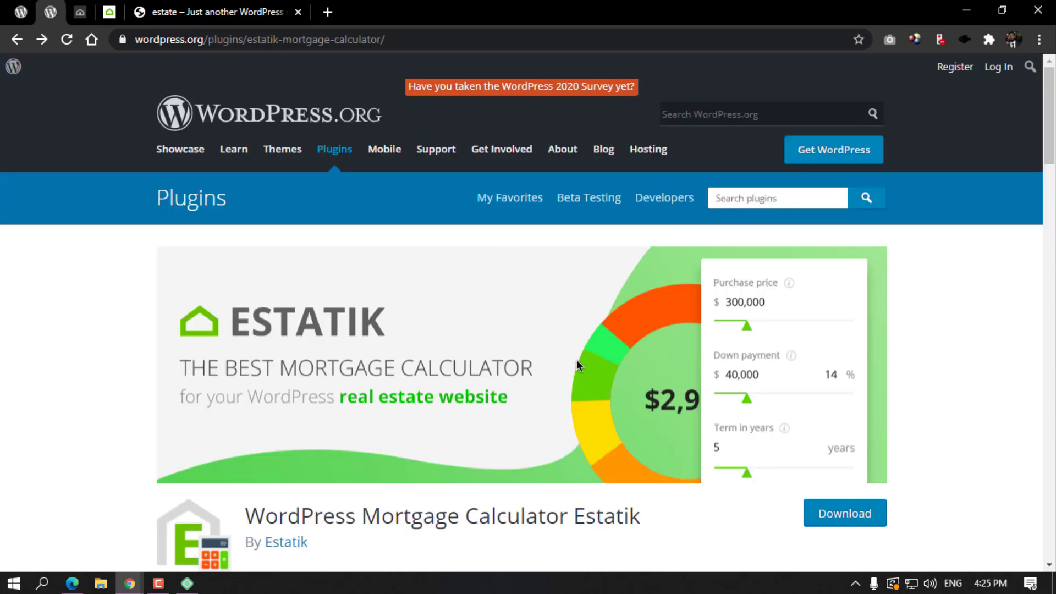
Look over the Estatik plugin page, its author's site and the Support Area subscriptions.
{"action": "left_click", "coordinate": [20, 11]}
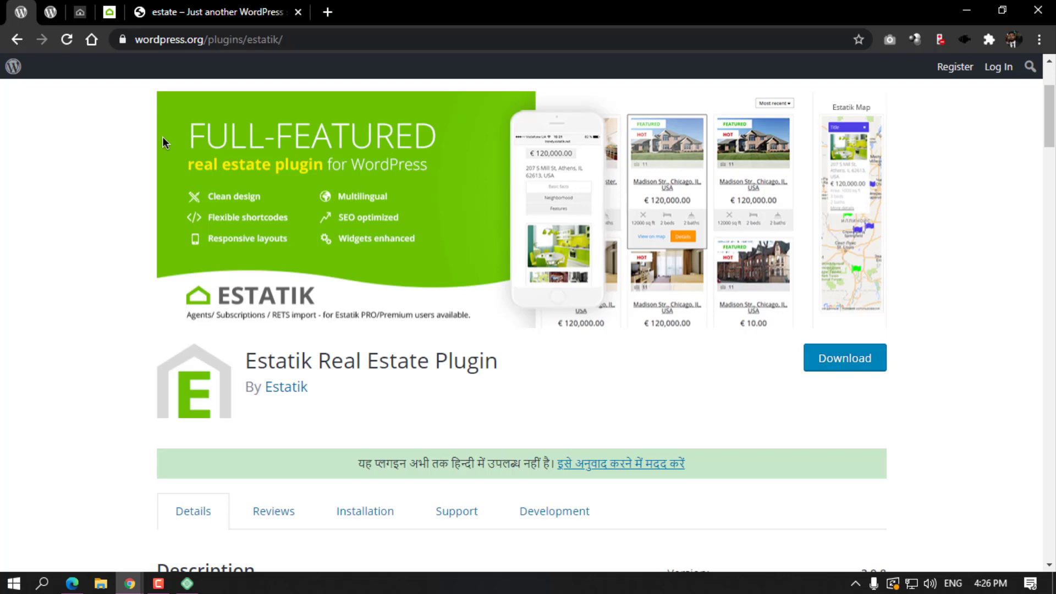
{"action": "left_click", "coordinate": [109, 7]}
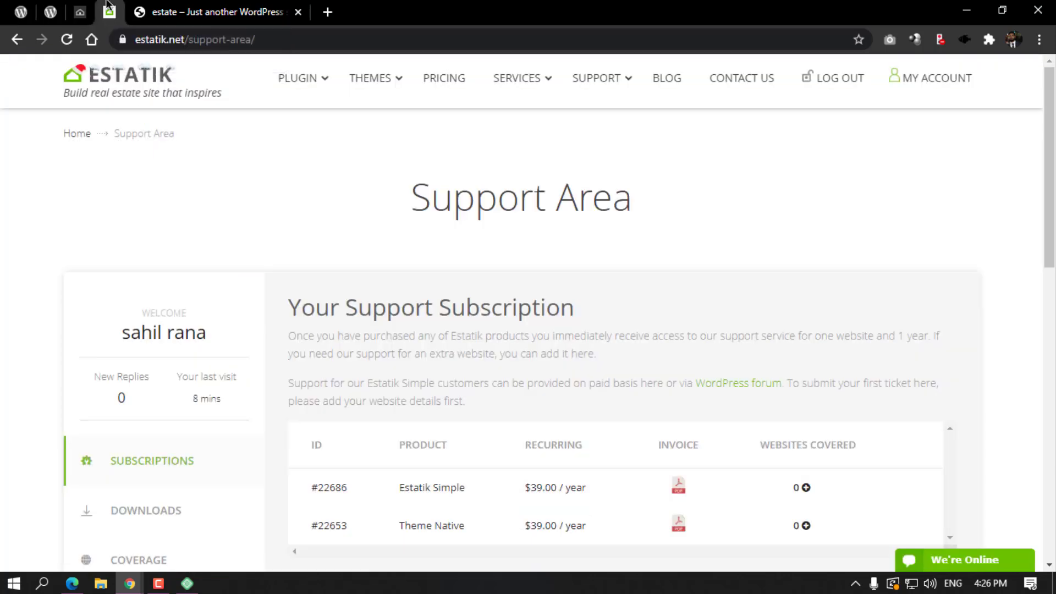
{"action": "left_click", "coordinate": [20, 11]}
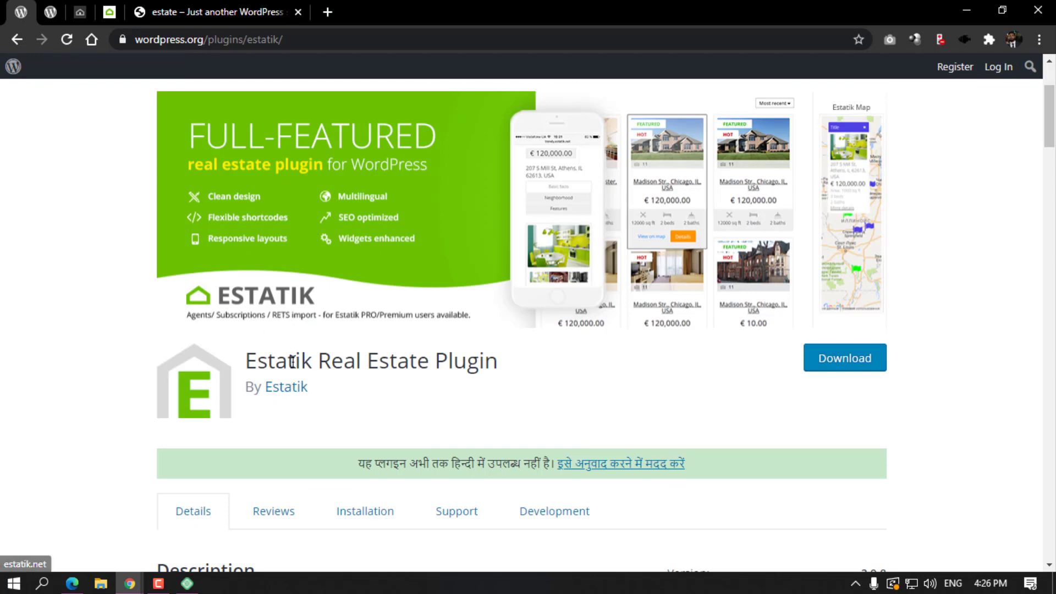
{"action": "left_click", "coordinate": [284, 394]}
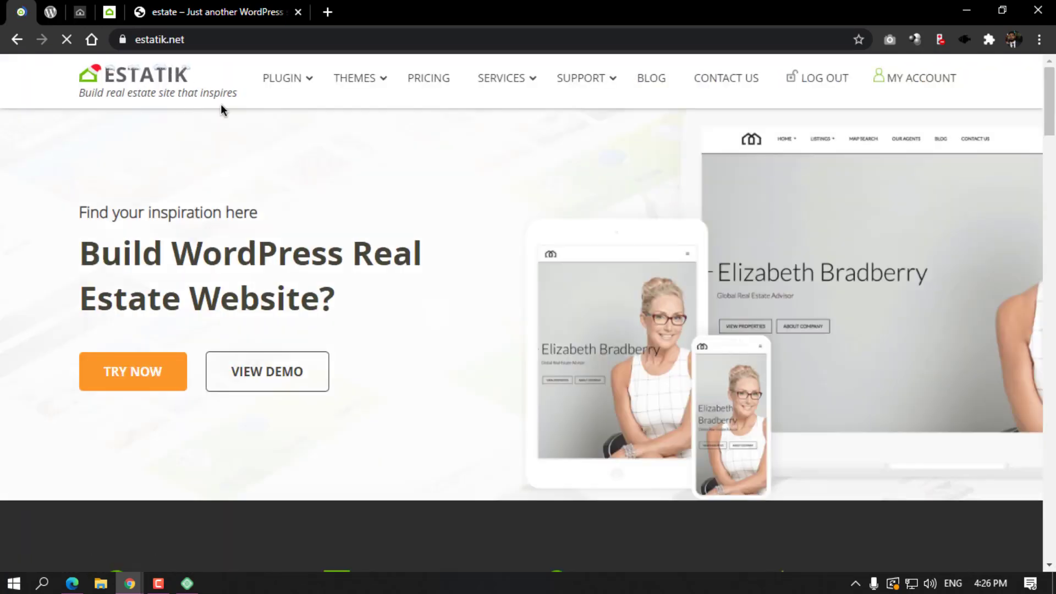
{"action": "left_click", "coordinate": [17, 39]}
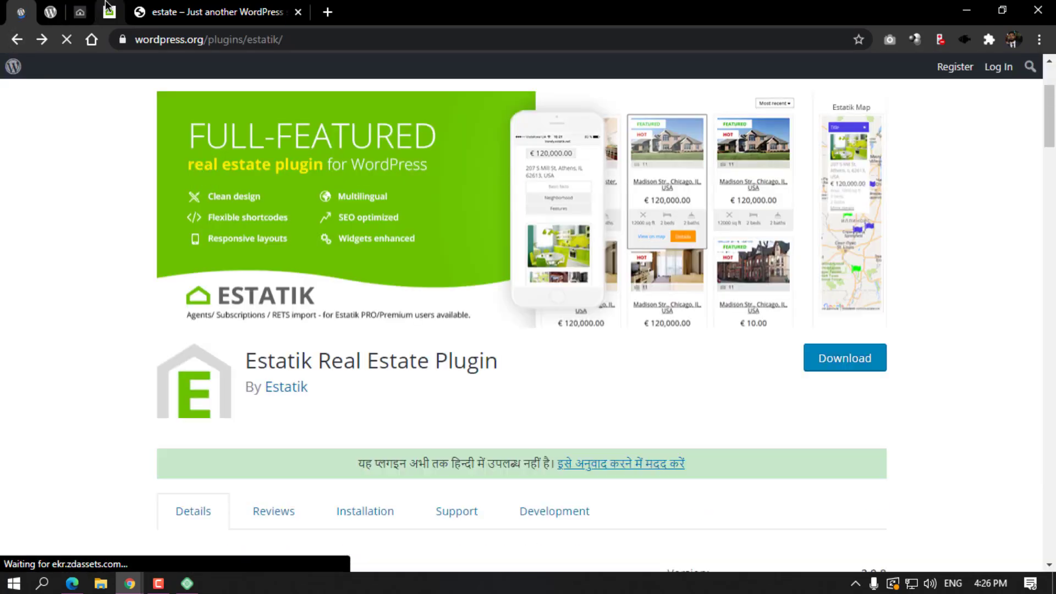
{"action": "left_click", "coordinate": [108, 11]}
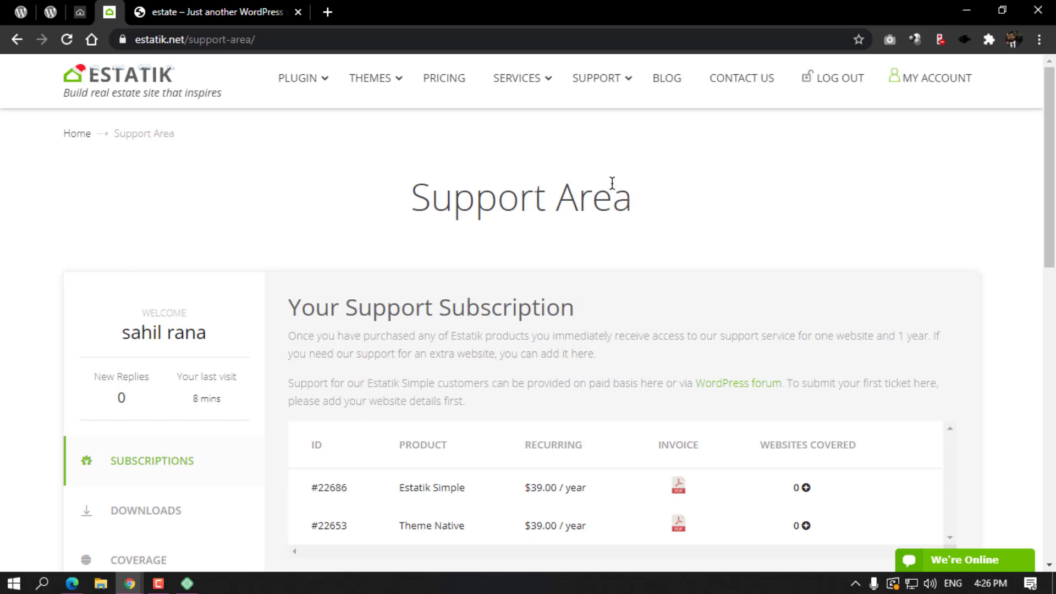
{"action": "scroll", "coordinate": [646, 187], "scroll_direction": "down", "scroll_amount": 5}
{"action": "scroll", "coordinate": [543, 237], "scroll_direction": "up", "scroll_amount": 1}
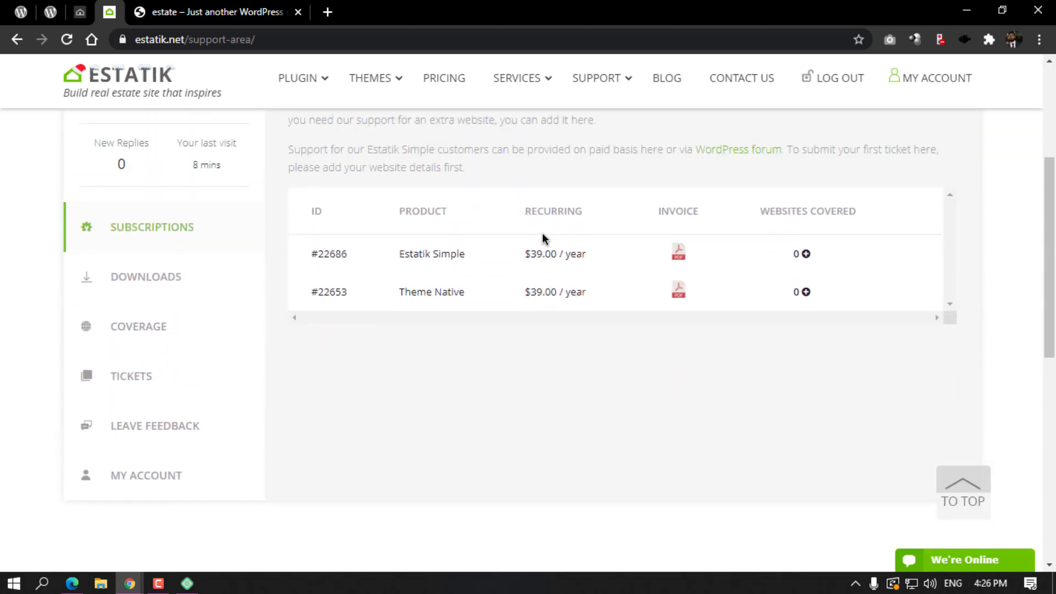
{"action": "left_click_drag", "start_coordinate": [398, 256], "coordinate": [466, 253]}
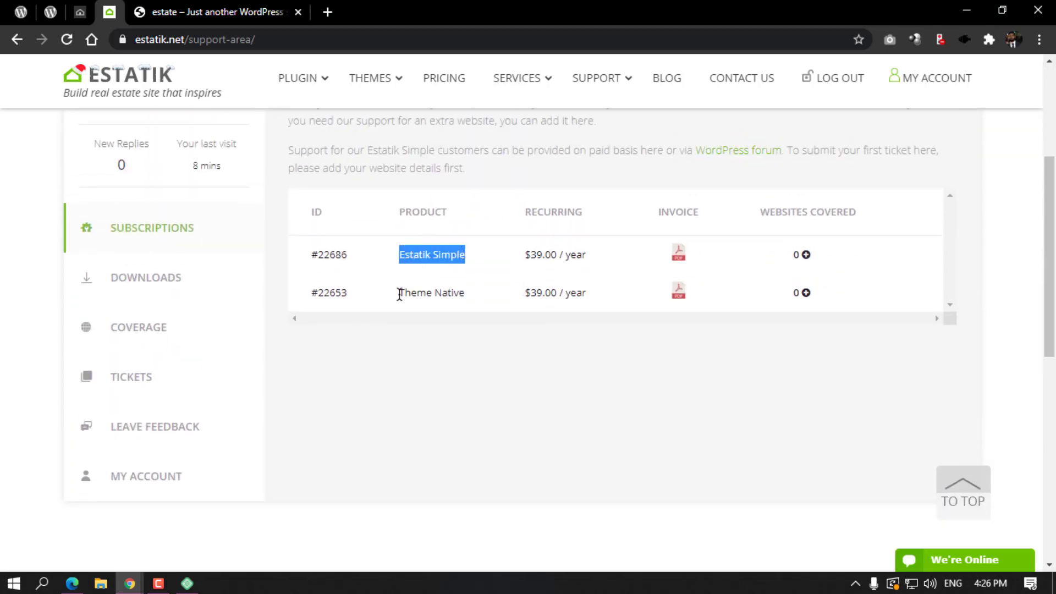
{"action": "left_click_drag", "start_coordinate": [398, 292], "coordinate": [471, 299]}
{"action": "left_click", "coordinate": [459, 297]}
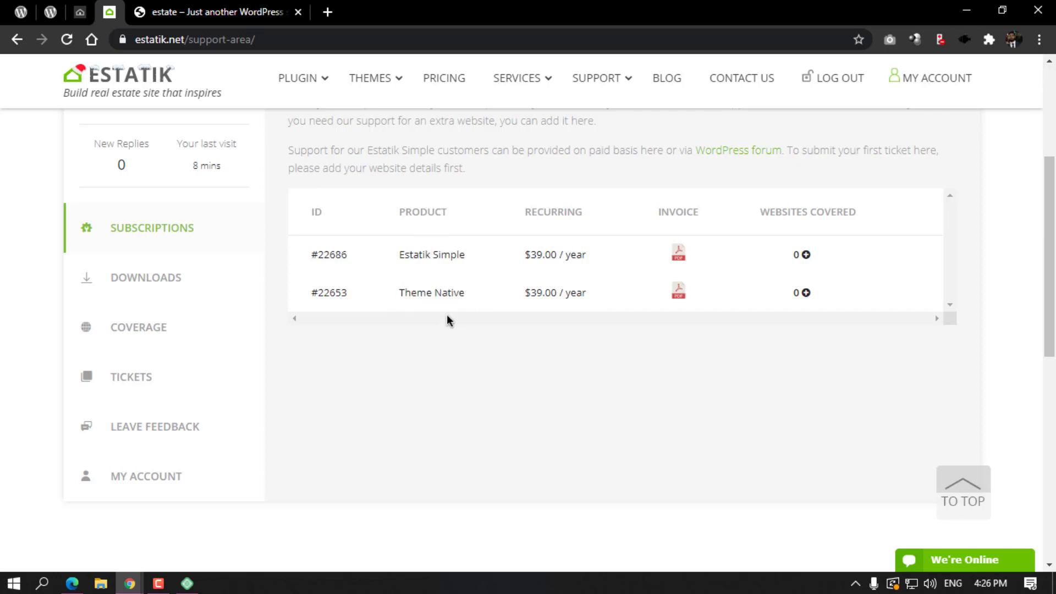
Download Mortgage Calculator Free from the Support Area downloads via Plugin > Mortgage Calculator Free.
{"action": "left_click", "coordinate": [151, 282]}
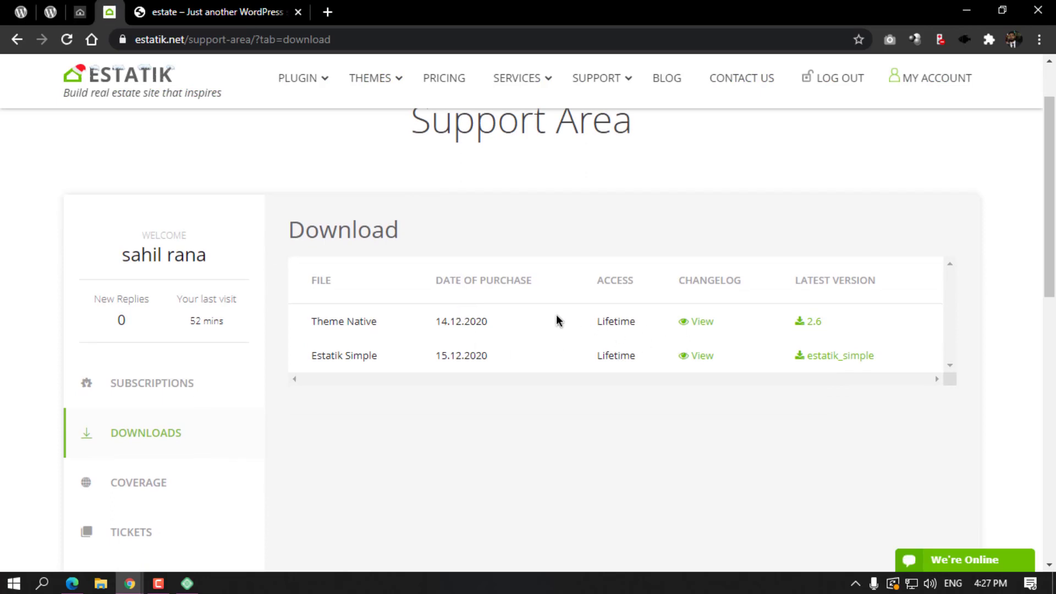
{"action": "scroll", "coordinate": [556, 318], "scroll_direction": "up", "scroll_amount": 2}
{"action": "mouse_move", "coordinate": [315, 91]}
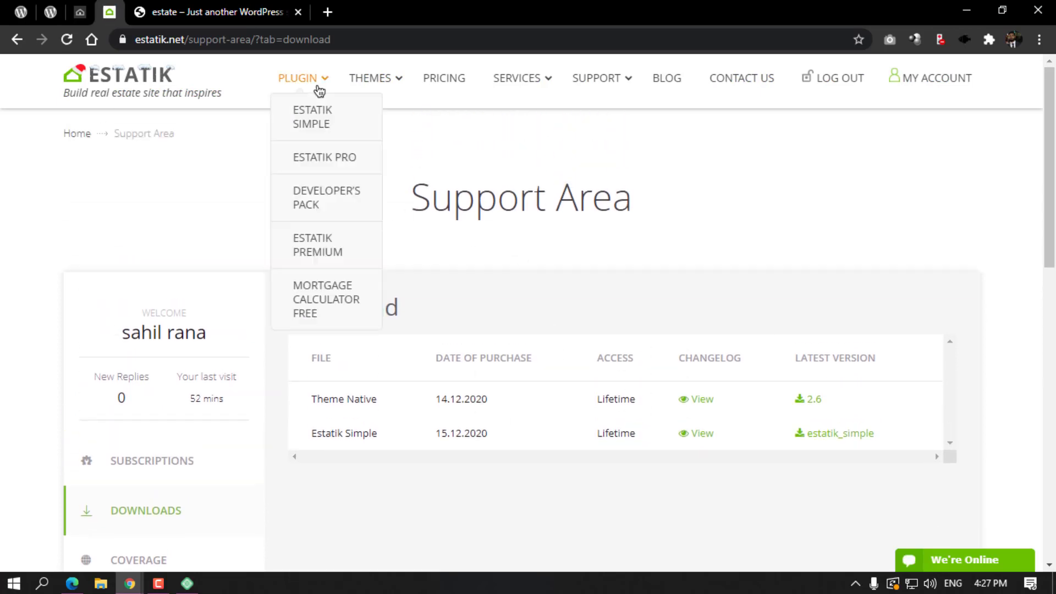
{"action": "left_click", "coordinate": [321, 300]}
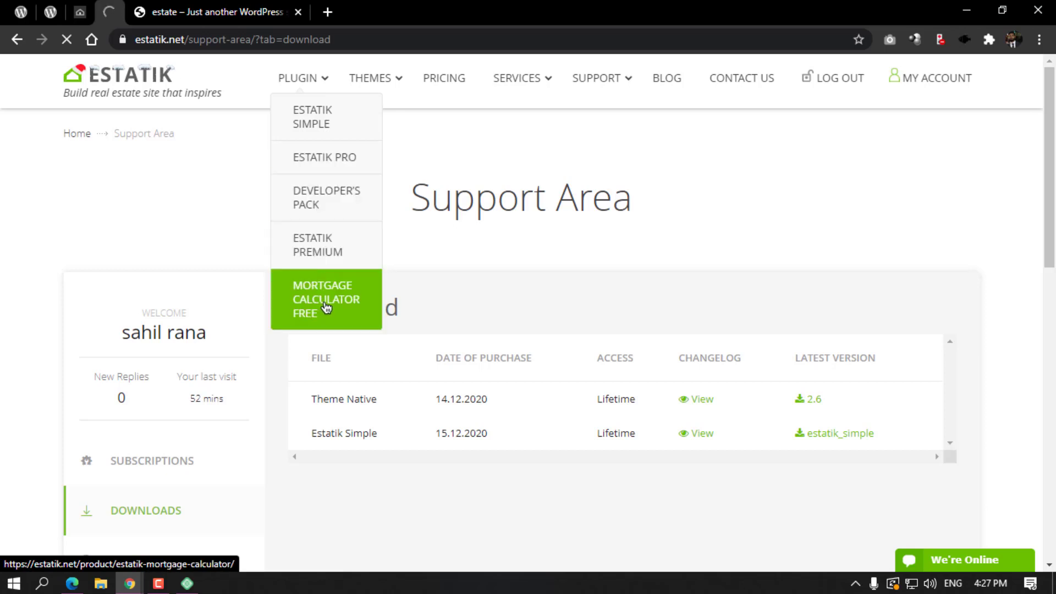
{"action": "left_click", "coordinate": [905, 266]}
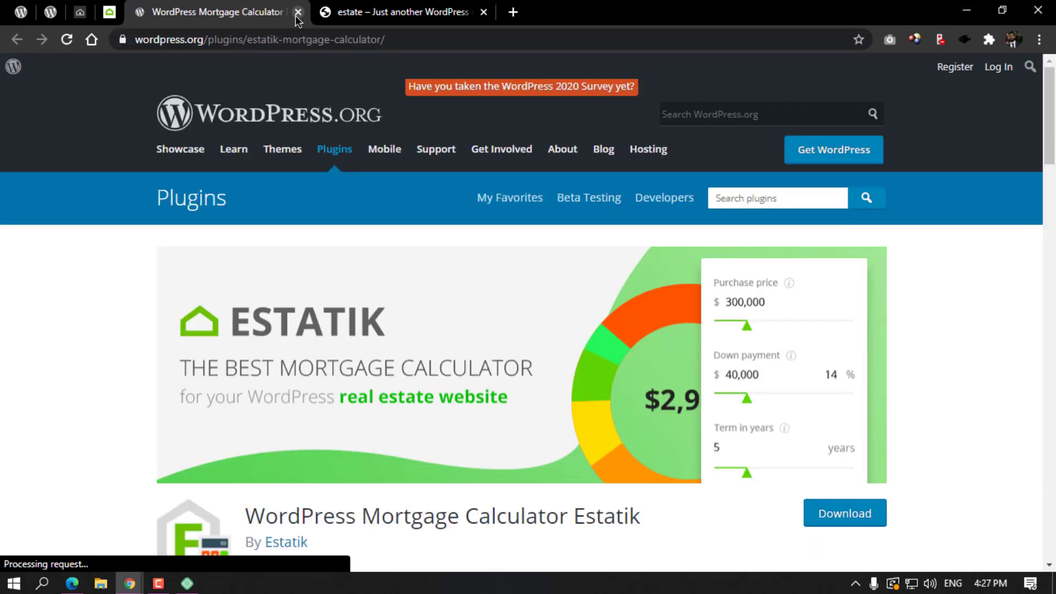
Close the calculator tab, view Theme Native's $0.00 product page, then return to My Account.
{"action": "left_click", "coordinate": [297, 12]}
{"action": "left_click", "coordinate": [17, 39]}
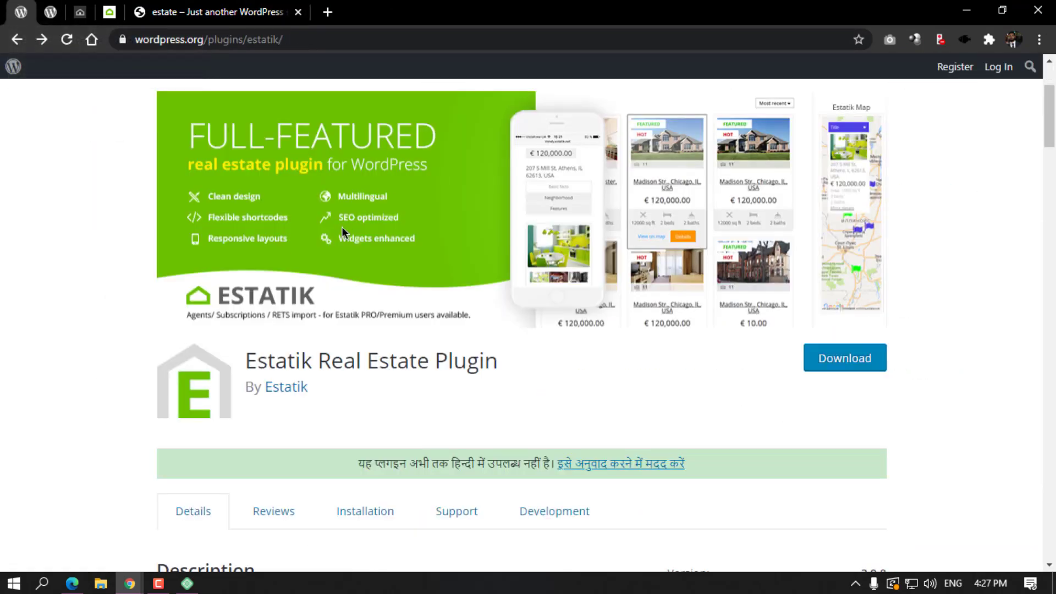
{"action": "key", "text": "alt+Right"}
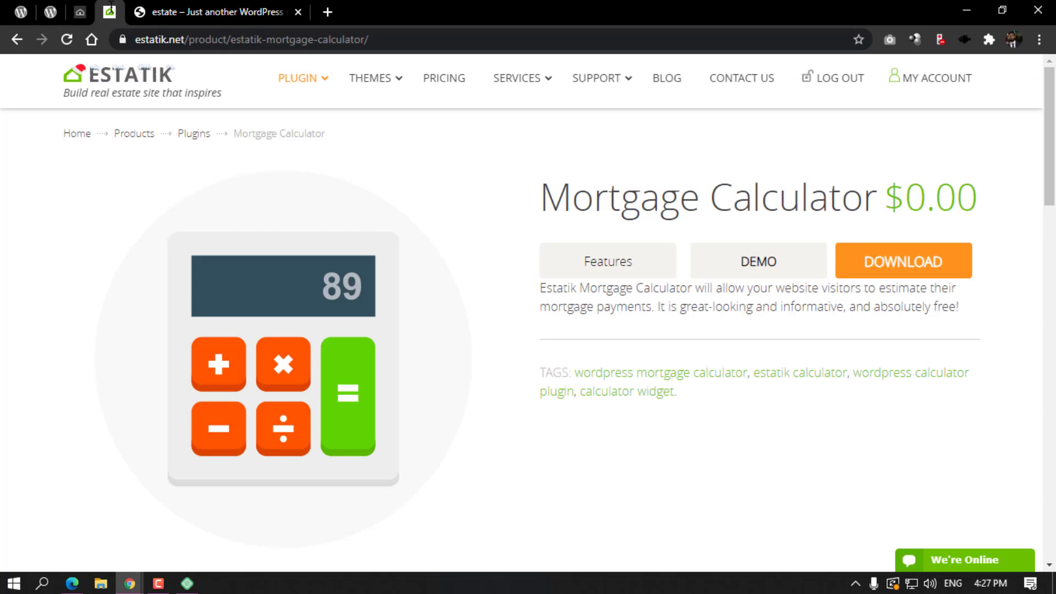
{"action": "mouse_move", "coordinate": [376, 81]}
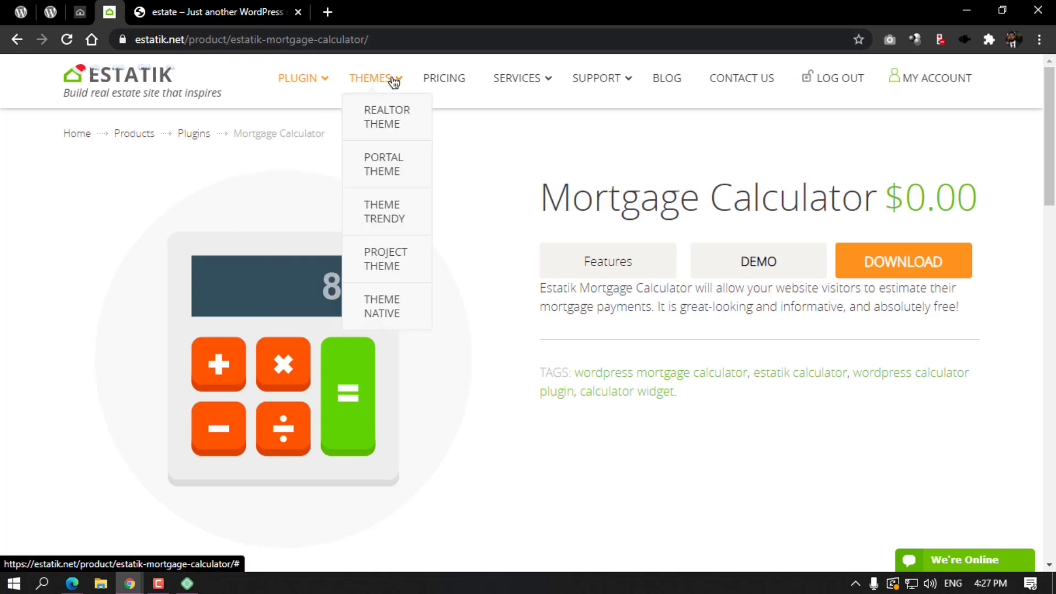
{"action": "left_click", "coordinate": [391, 313]}
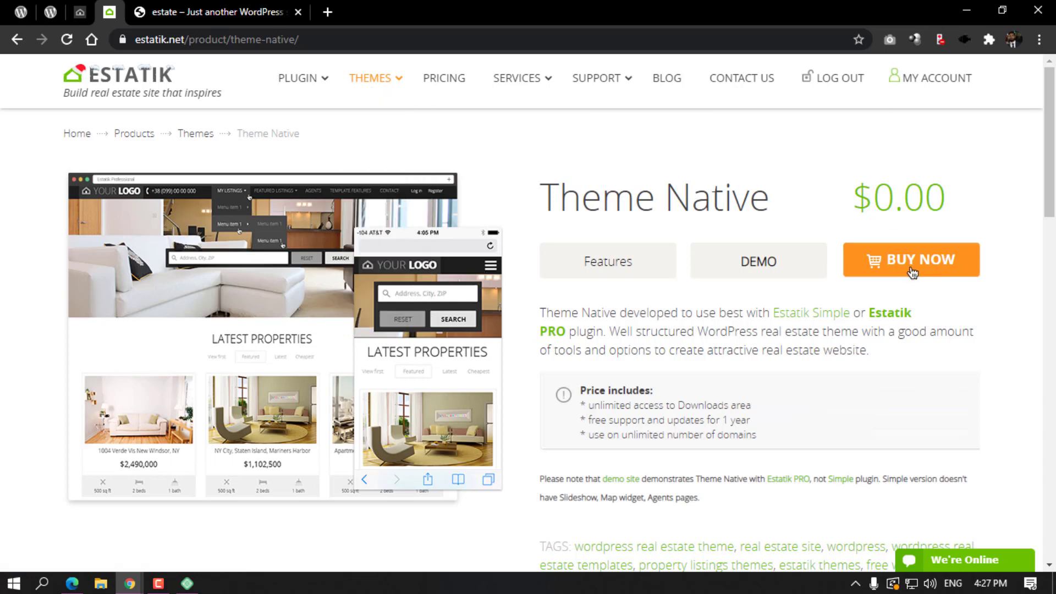
{"action": "left_click_drag", "start_coordinate": [850, 192], "coordinate": [948, 193]}
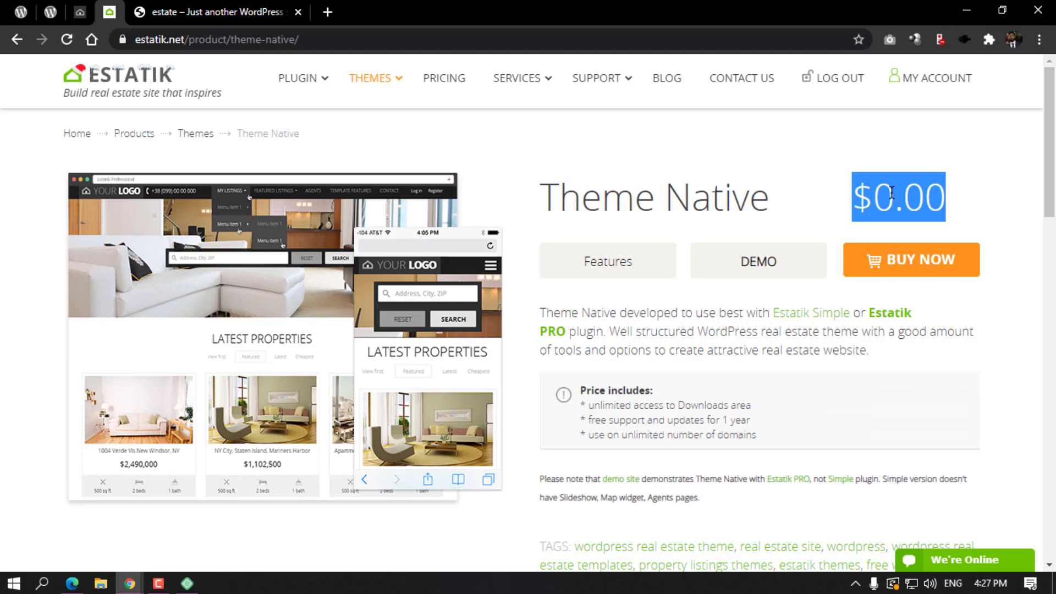
{"action": "left_click", "coordinate": [921, 83]}
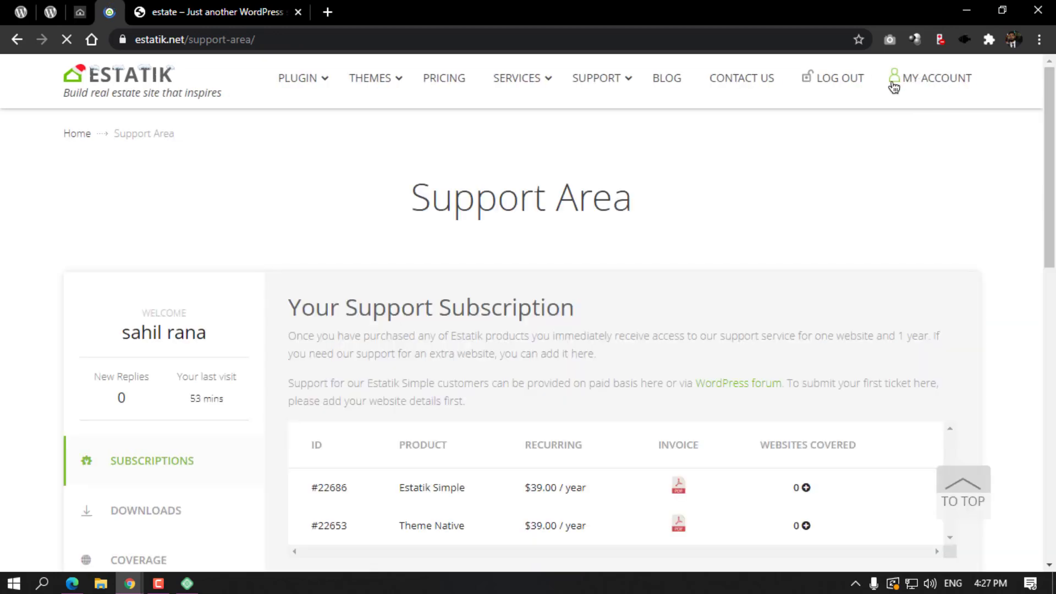
Download Theme Native 2.6 as est-native_2.6 (1).zip, then return to the local WordPress Themes page.
{"action": "scroll", "coordinate": [203, 248], "scroll_direction": "down", "scroll_amount": 3}
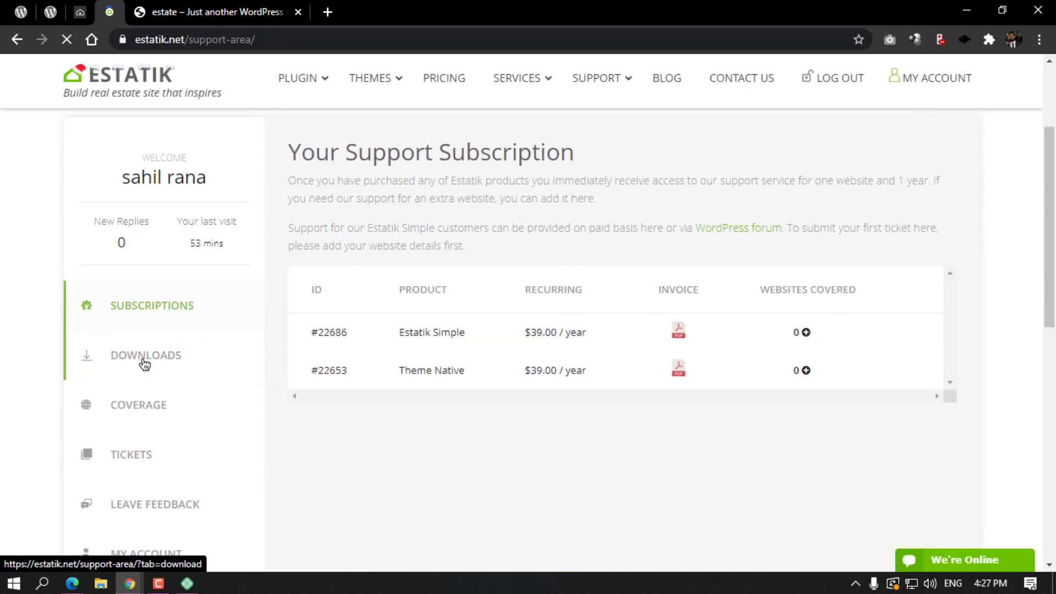
{"action": "left_click", "coordinate": [145, 359]}
{"action": "scroll", "coordinate": [494, 319], "scroll_direction": "down", "scroll_amount": 3}
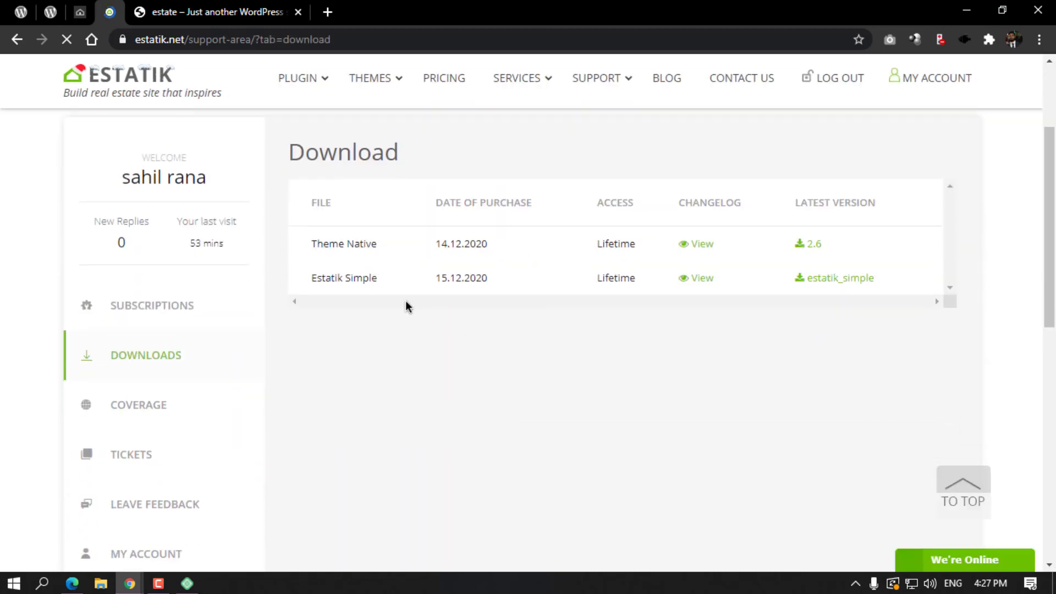
{"action": "left_click", "coordinate": [21, 10]}
{"action": "left_click", "coordinate": [49, 10]}
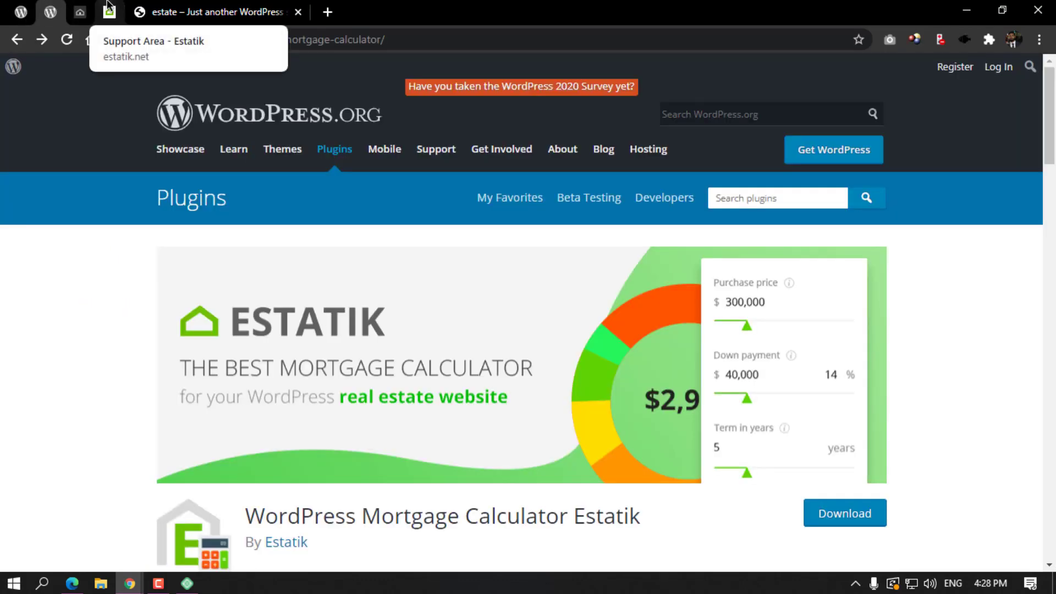
{"action": "left_click", "coordinate": [109, 7]}
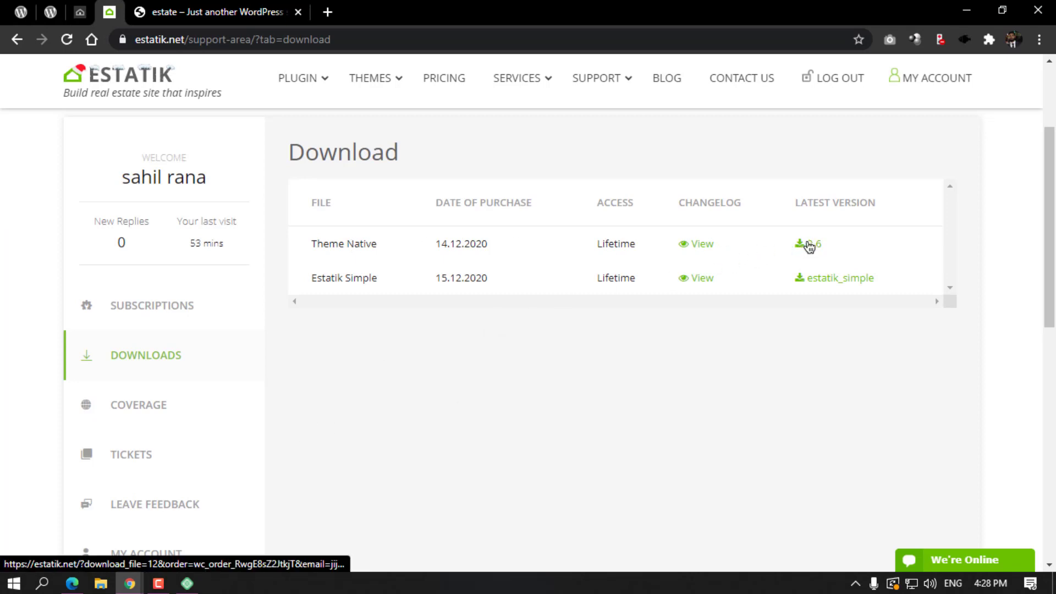
{"action": "left_click", "coordinate": [808, 245]}
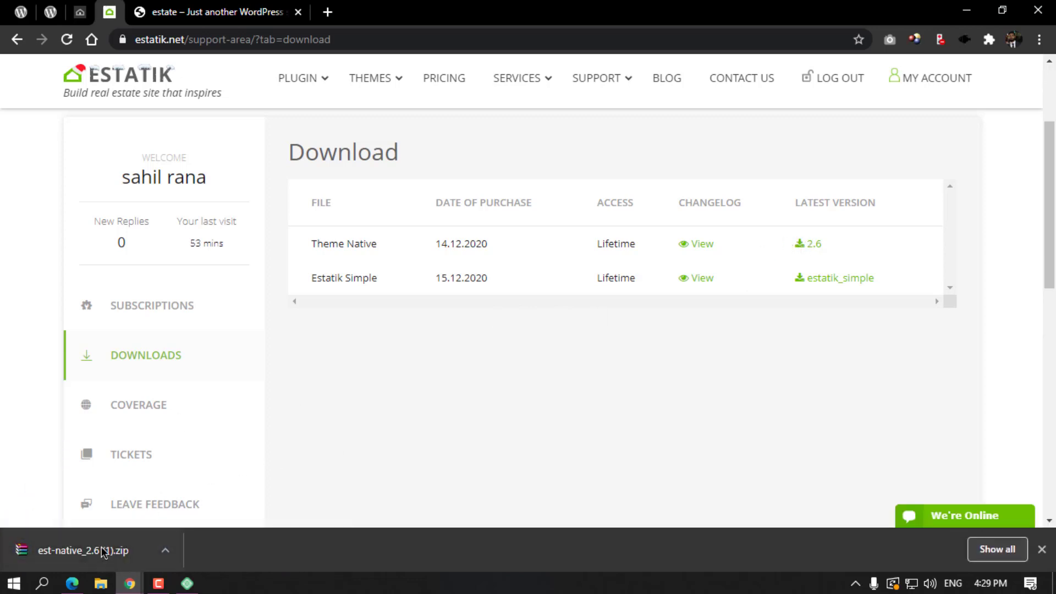
{"action": "mouse_move", "coordinate": [130, 583]}
{"action": "left_click", "coordinate": [259, 526]}
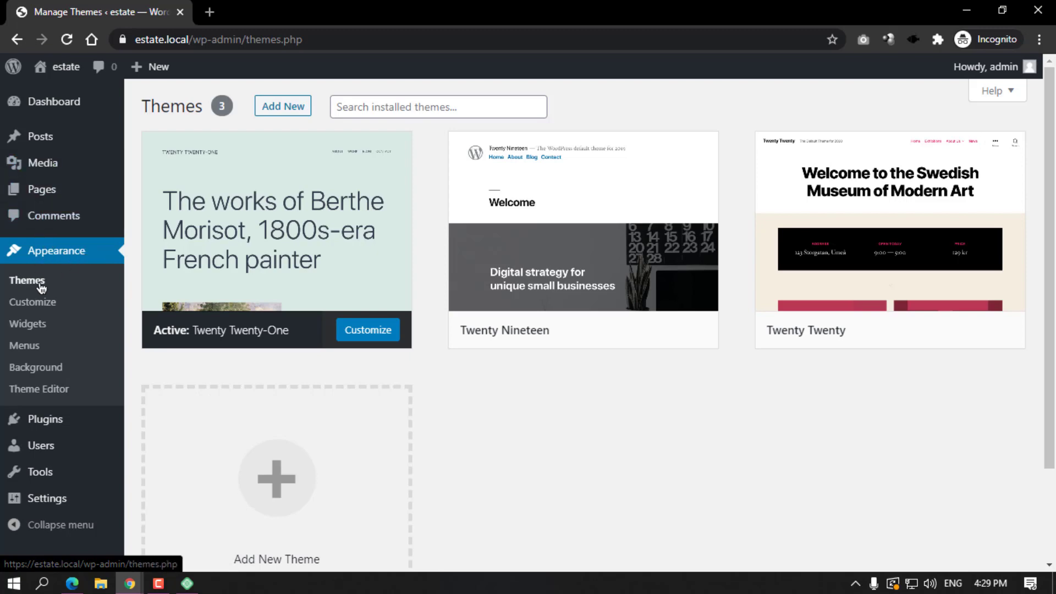
Upload est-native_2.6 (1).zip through Upload Theme, install it and activate Estatik Native.
{"action": "left_click", "coordinate": [282, 108]}
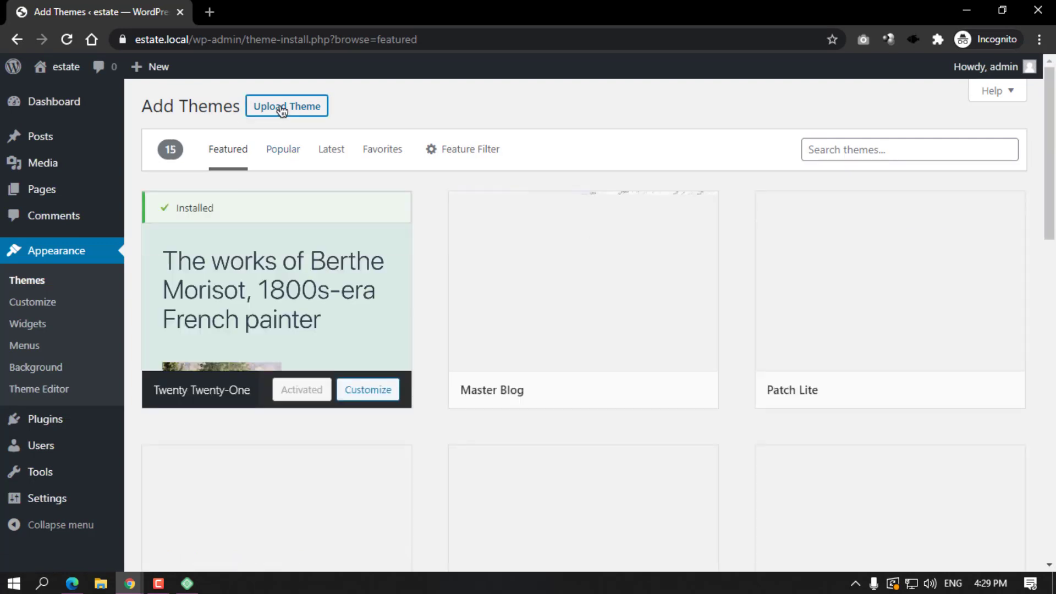
{"action": "left_click", "coordinate": [280, 107]}
{"action": "left_click", "coordinate": [480, 245]}
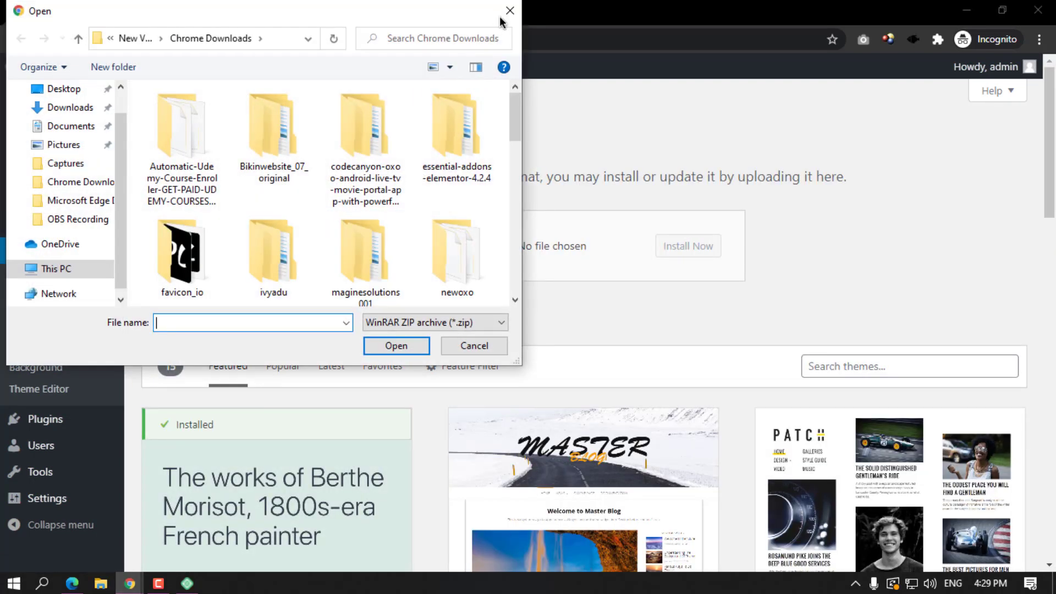
{"action": "left_click", "coordinate": [506, 17]}
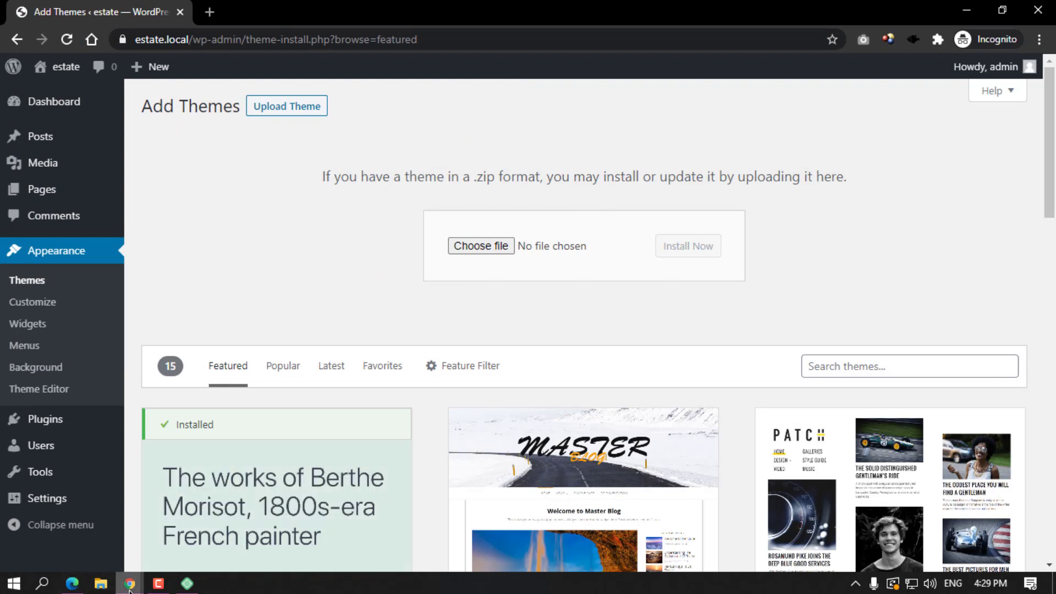
{"action": "mouse_move", "coordinate": [129, 581]}
{"action": "left_click", "coordinate": [96, 558]}
{"action": "left_click_drag", "start_coordinate": [35, 558], "coordinate": [521, 259]}
{"action": "left_click", "coordinate": [683, 249]}
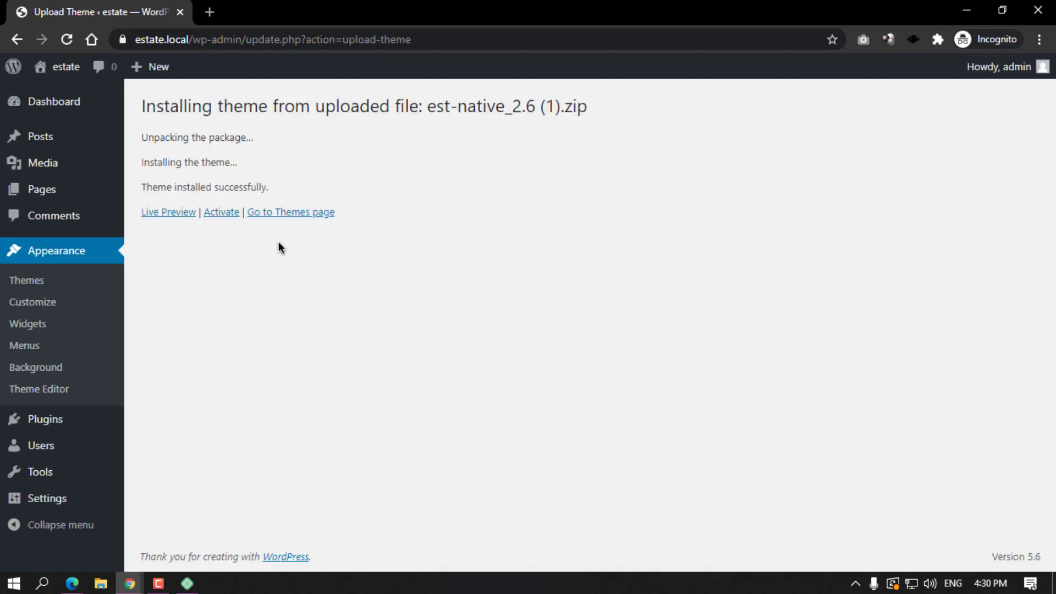
{"action": "left_click", "coordinate": [221, 220]}
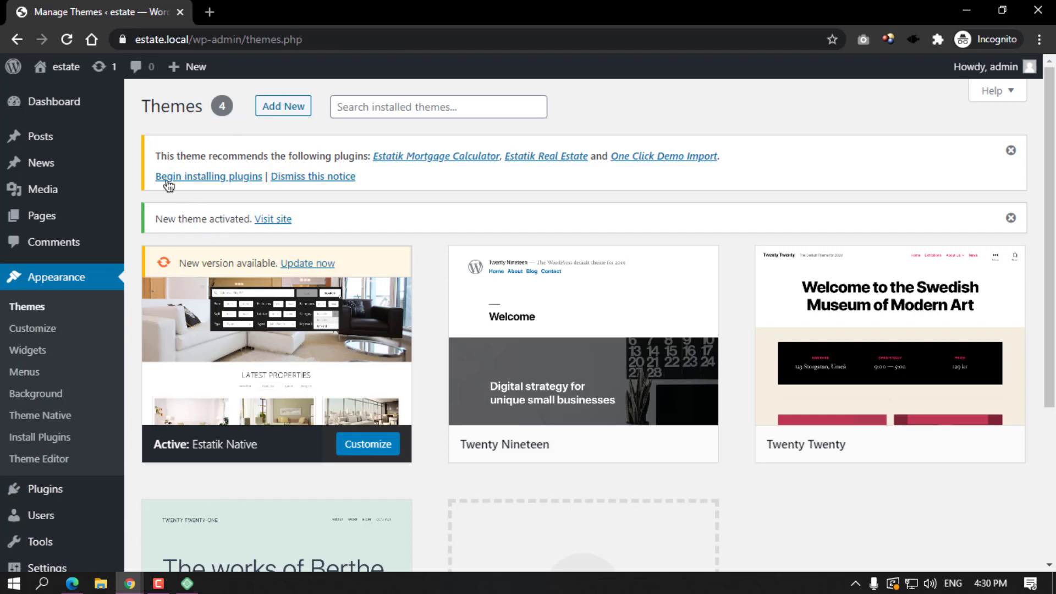
Bulk-install Estatik Mortgage Calculator, Estatik Real Estate and One Click Demo Import.
{"action": "left_click", "coordinate": [214, 179]}
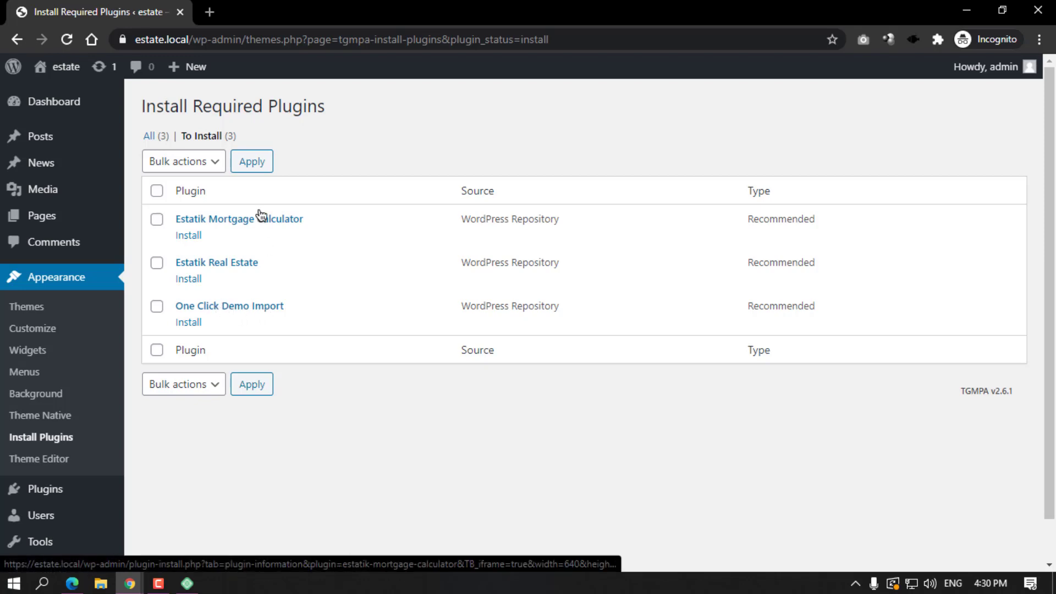
{"action": "left_click", "coordinate": [156, 190]}
{"action": "left_click", "coordinate": [178, 162]}
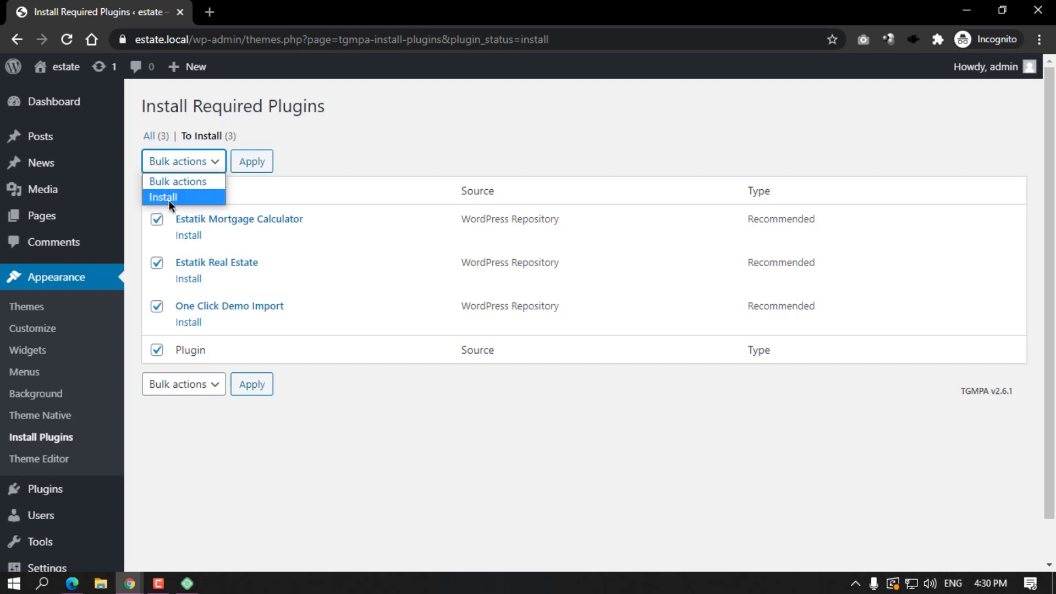
{"action": "left_click", "coordinate": [171, 197]}
{"action": "left_click", "coordinate": [251, 164]}
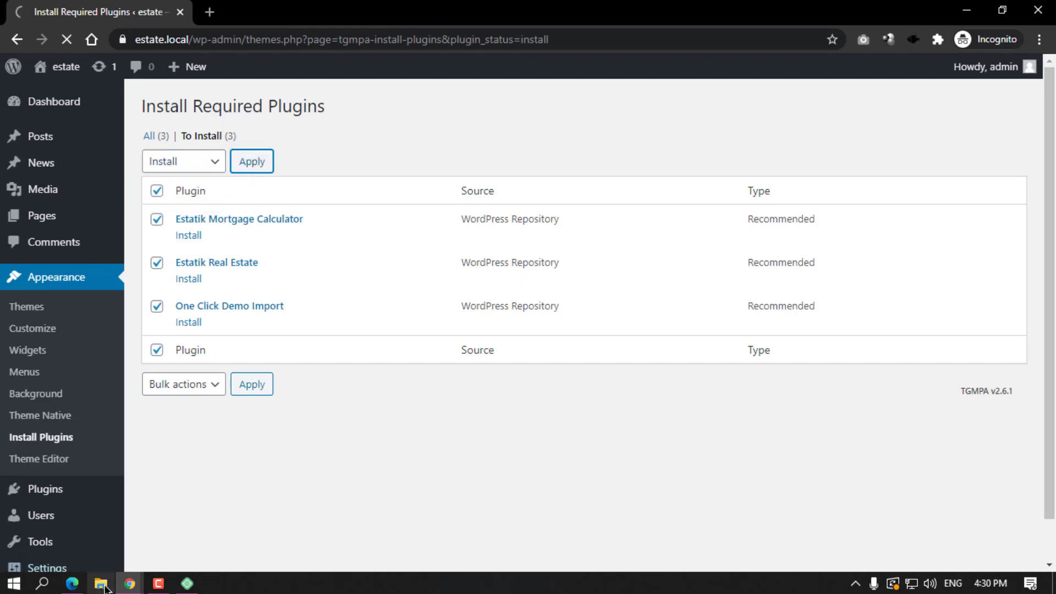
{"action": "mouse_move", "coordinate": [132, 586]}
{"action": "left_click", "coordinate": [83, 514]}
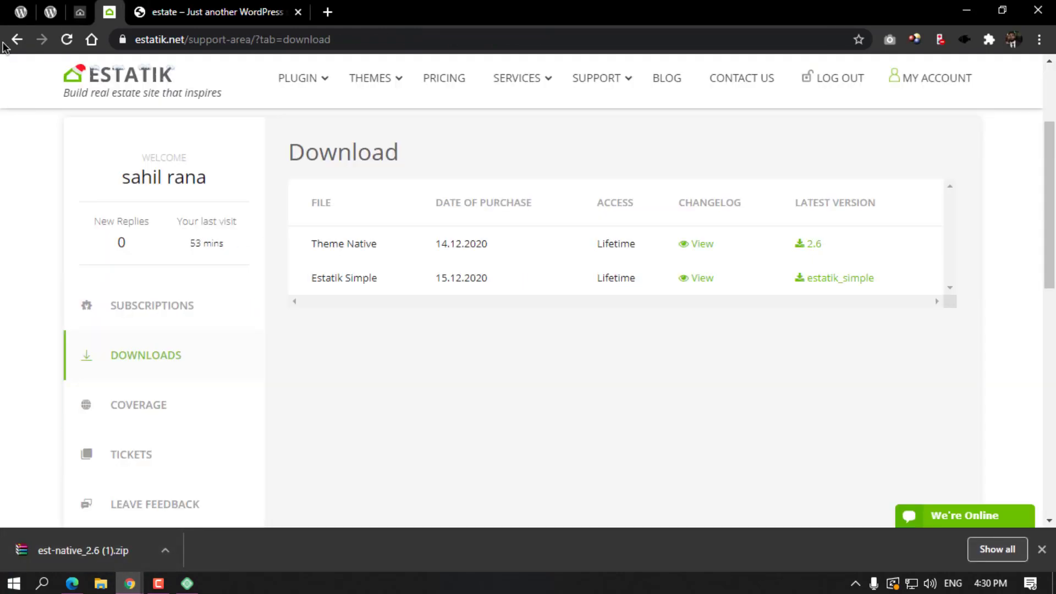
{"action": "left_click", "coordinate": [17, 16]}
{"action": "scroll", "coordinate": [295, 146], "scroll_direction": "down", "scroll_amount": 4}
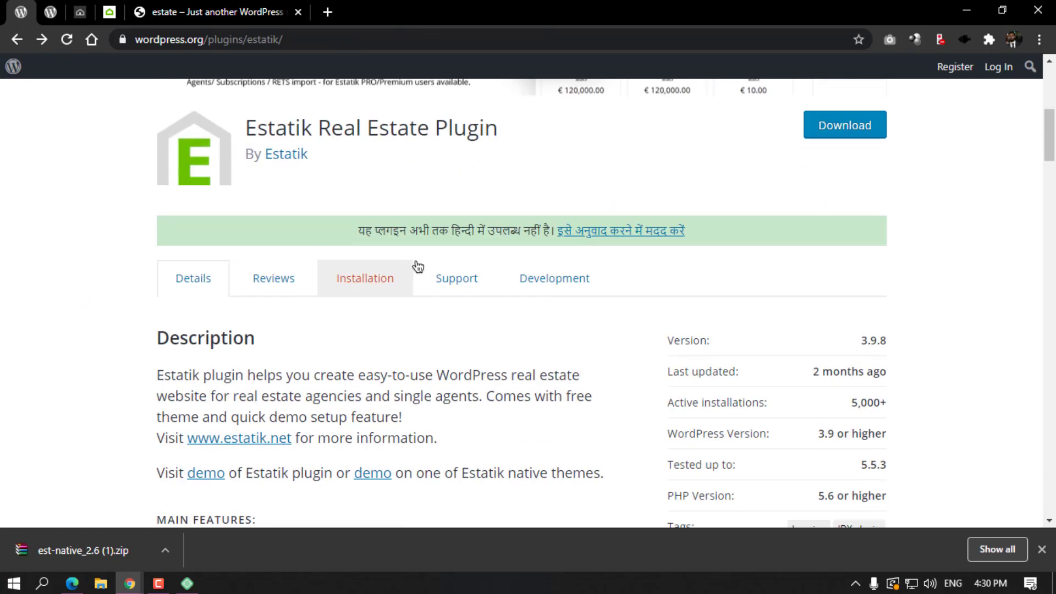
{"action": "scroll", "coordinate": [354, 195], "scroll_direction": "up", "scroll_amount": 4}
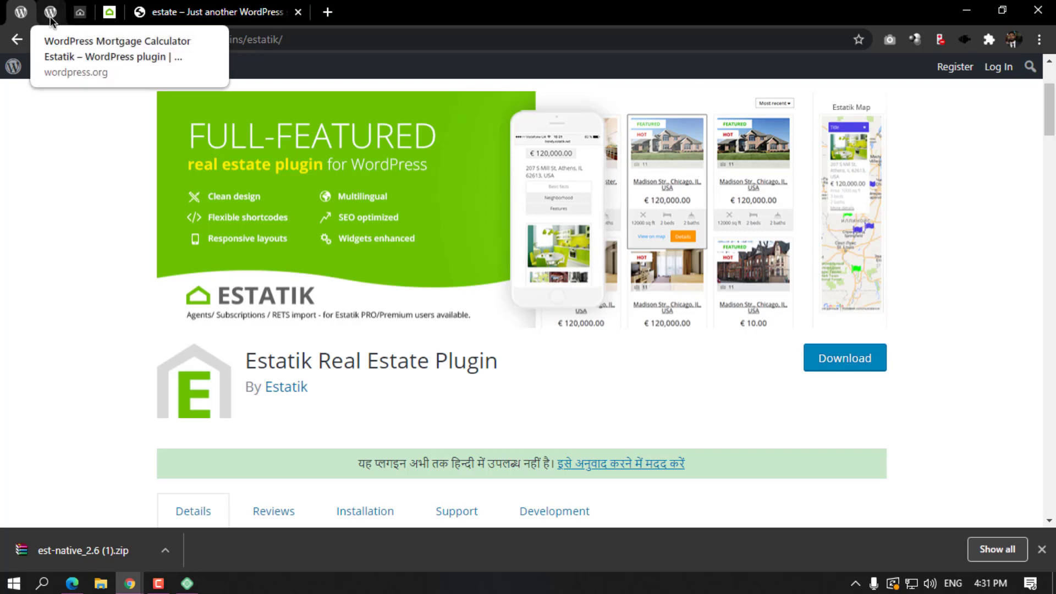
{"action": "left_click", "coordinate": [974, 9]}
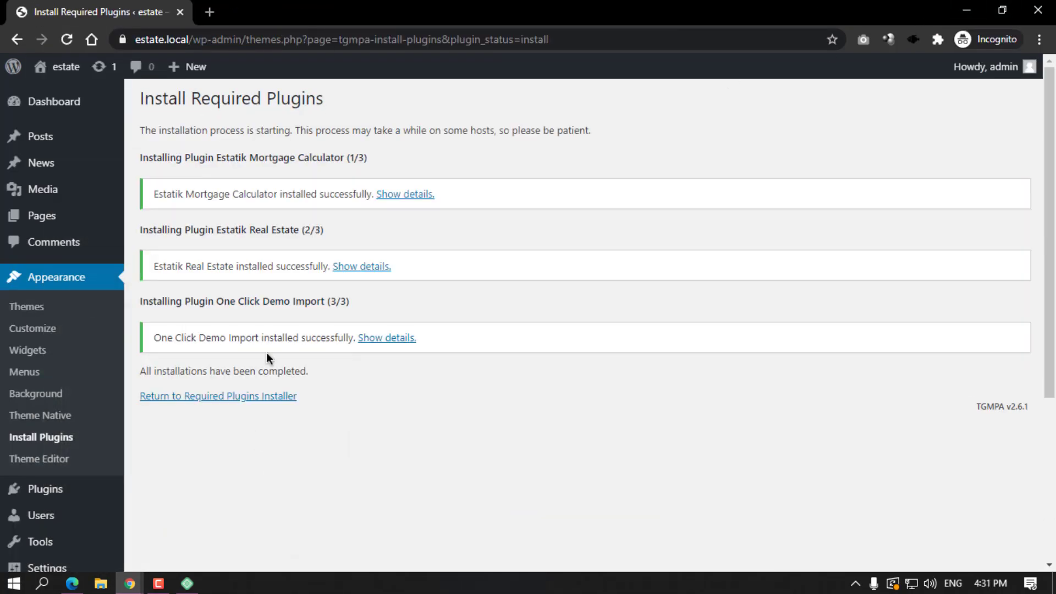
{"action": "left_click", "coordinate": [248, 396]}
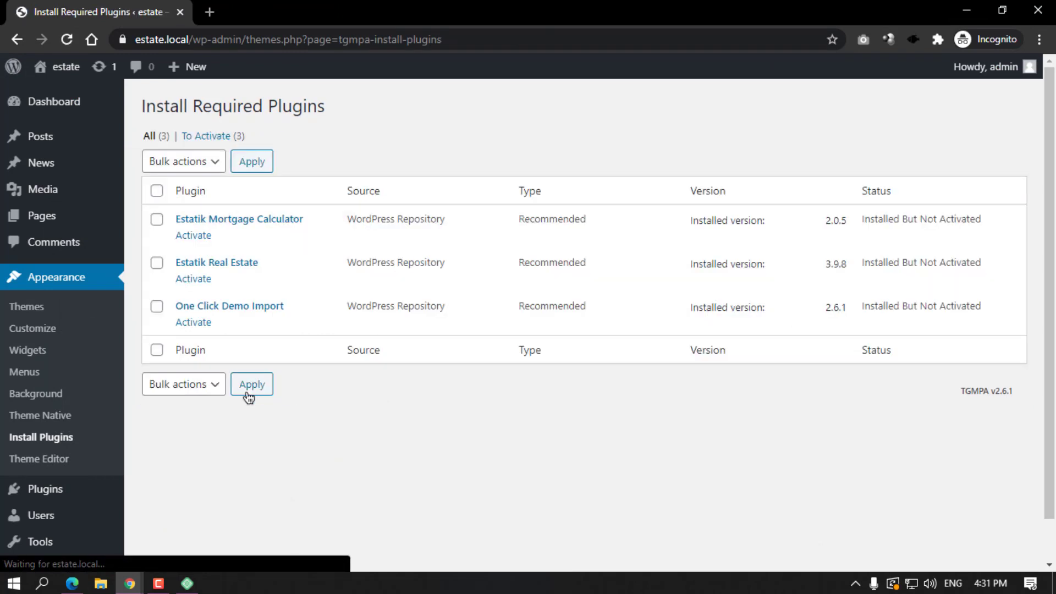
Bulk-activate all three newly installed plugins.
{"action": "left_click", "coordinate": [158, 191]}
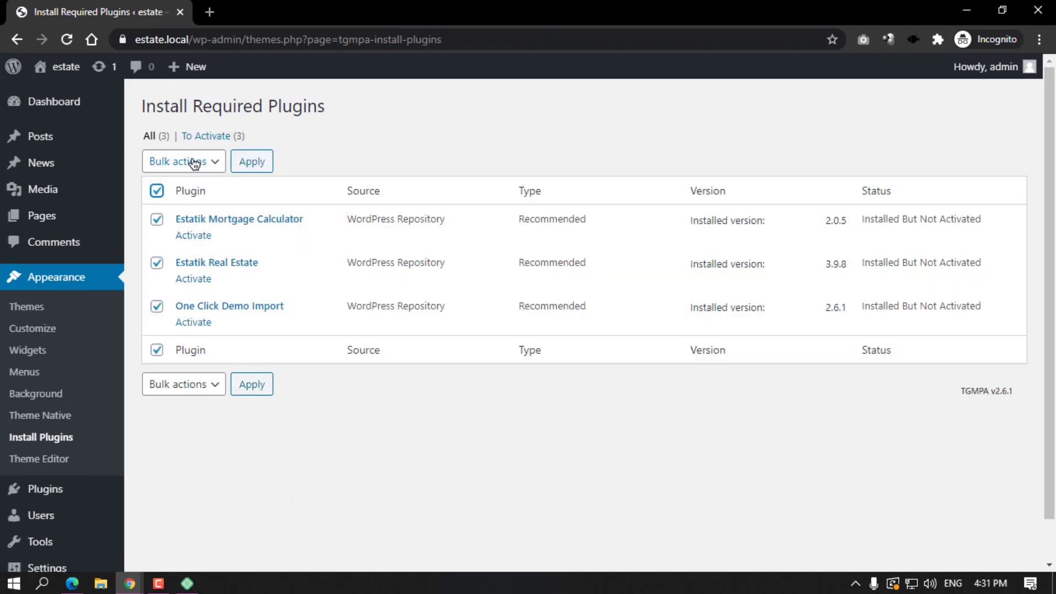
{"action": "left_click", "coordinate": [190, 161]}
{"action": "left_click", "coordinate": [188, 228]}
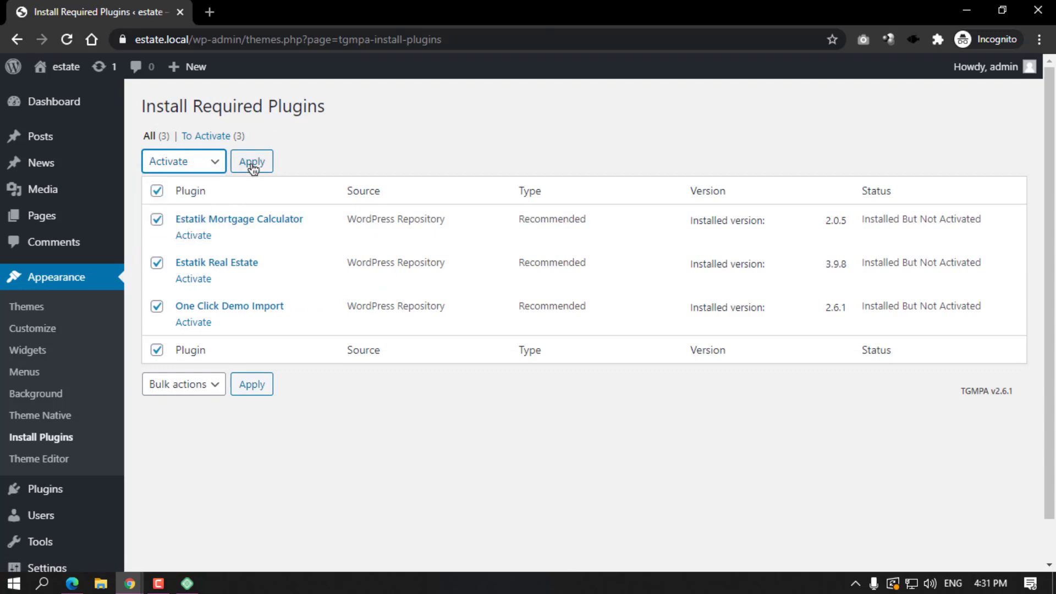
{"action": "left_click", "coordinate": [252, 161]}
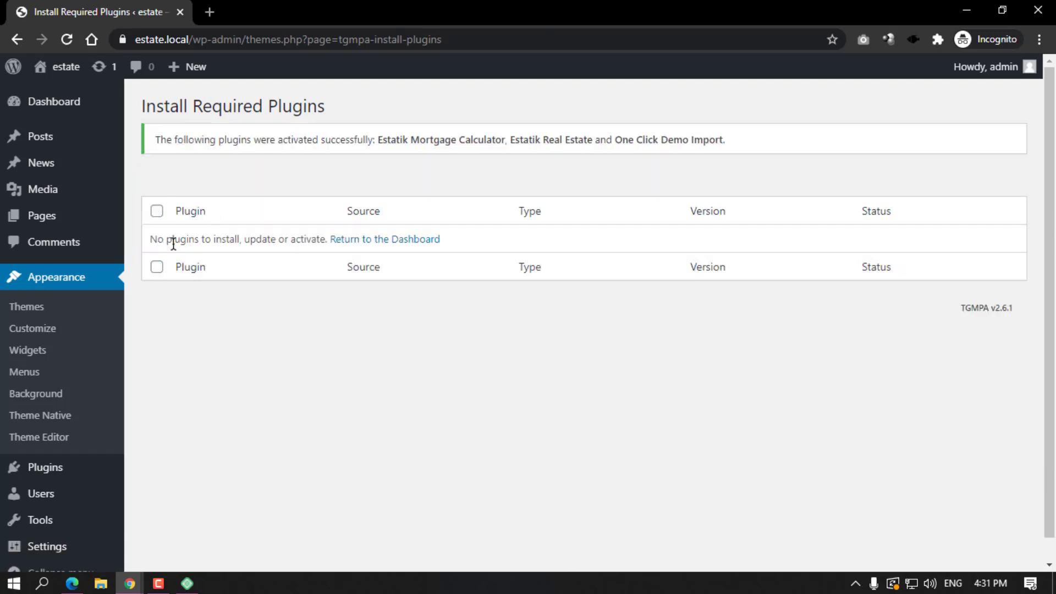
{"action": "left_click", "coordinate": [45, 307]}
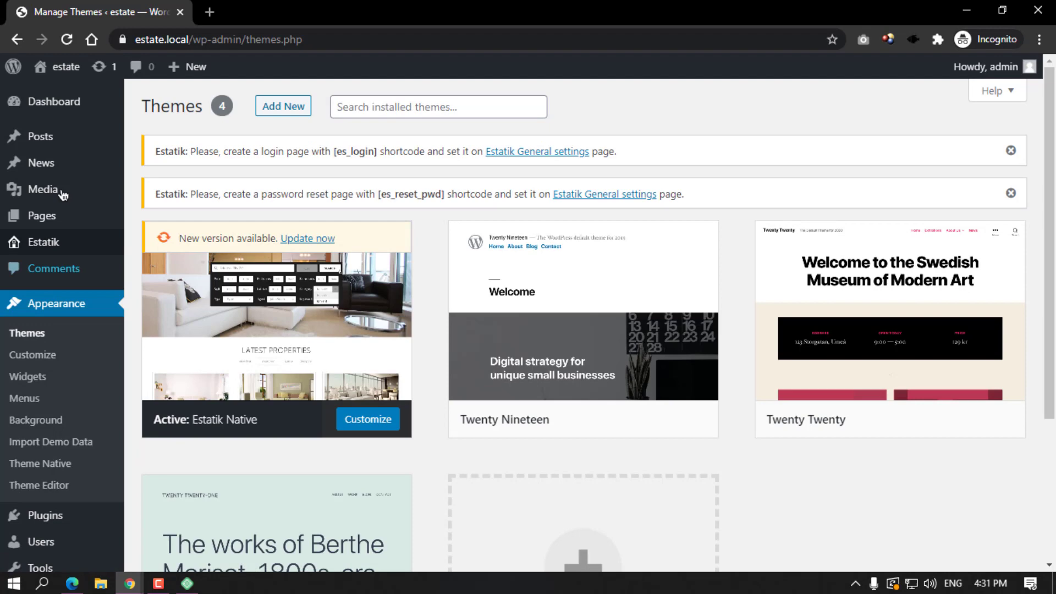
Open the site front end from Visit Site in a new browser tab.
{"action": "mouse_move", "coordinate": [72, 77]}
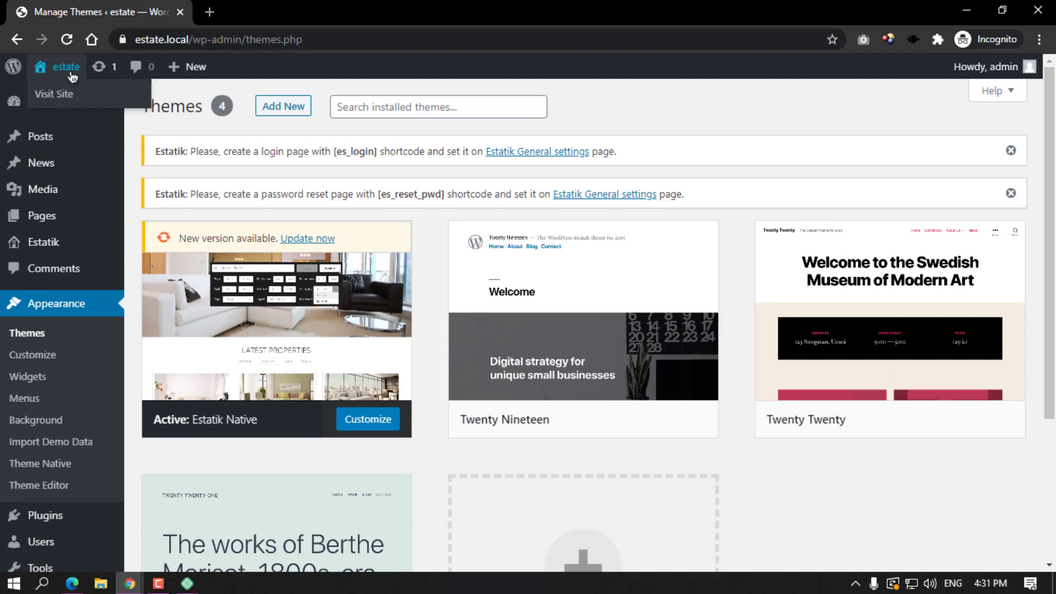
{"action": "right_click", "coordinate": [66, 99]}
{"action": "left_click", "coordinate": [90, 103]}
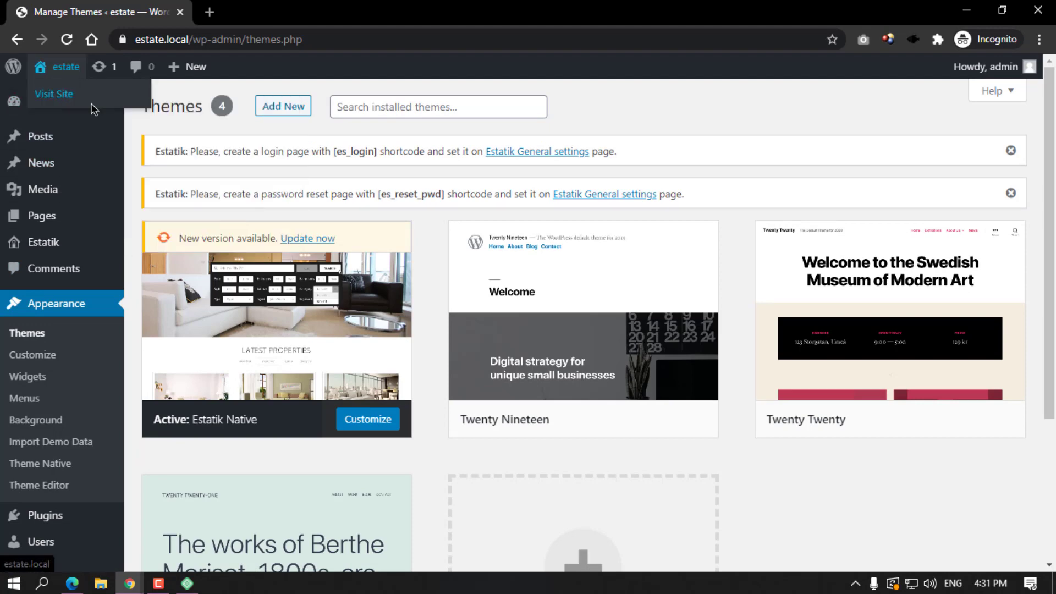
{"action": "left_click", "coordinate": [258, 11]}
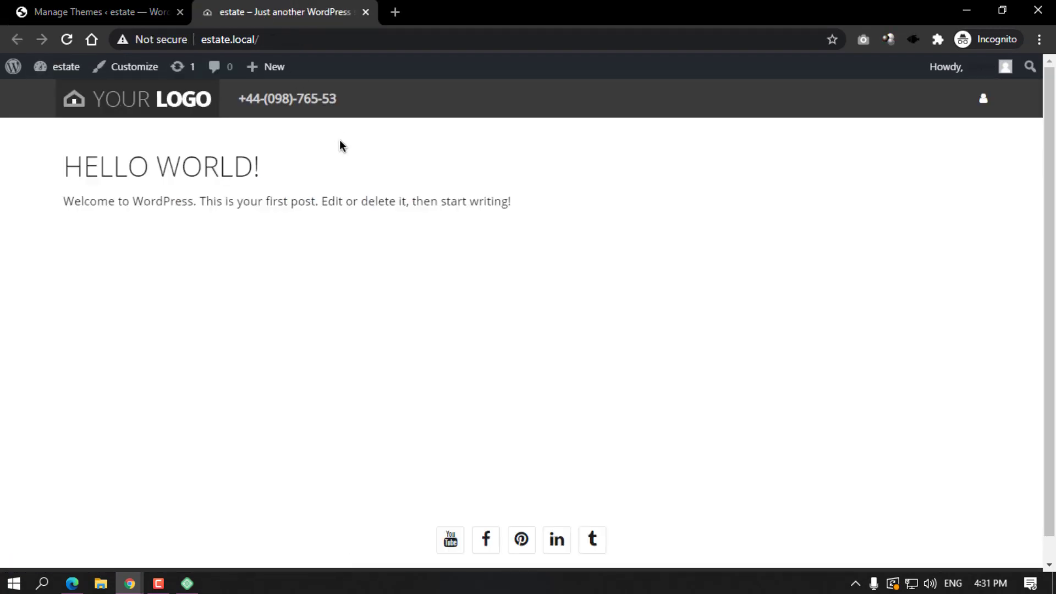
Look over the front page's Native layout, then go back to the Themes screen.
{"action": "scroll", "coordinate": [340, 141], "scroll_direction": "down", "scroll_amount": 1}
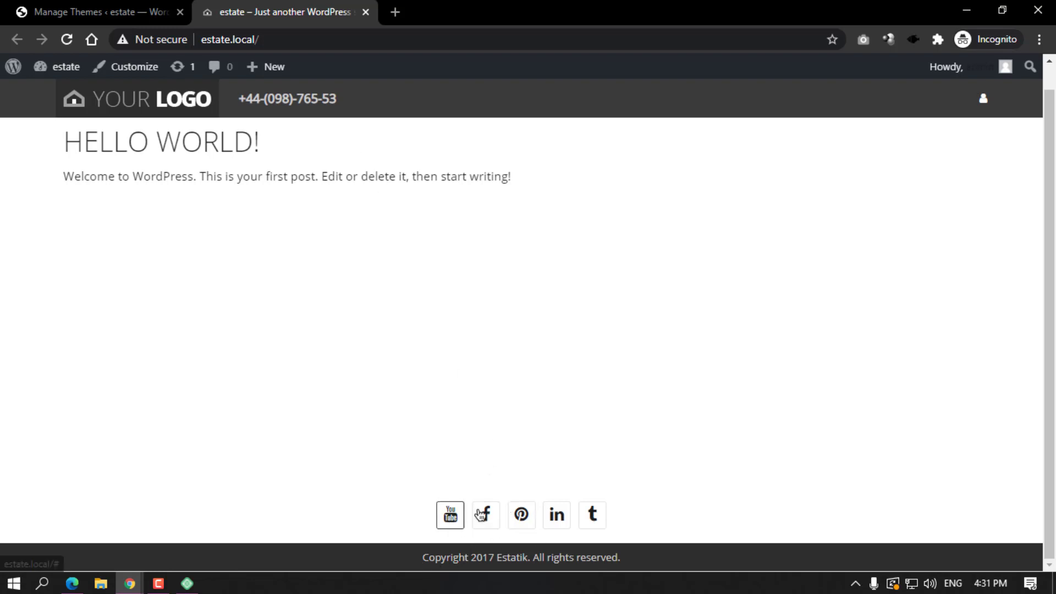
{"action": "scroll", "coordinate": [285, 246], "scroll_direction": "up", "scroll_amount": 1}
{"action": "scroll", "coordinate": [141, 198], "scroll_direction": "up", "scroll_amount": 1}
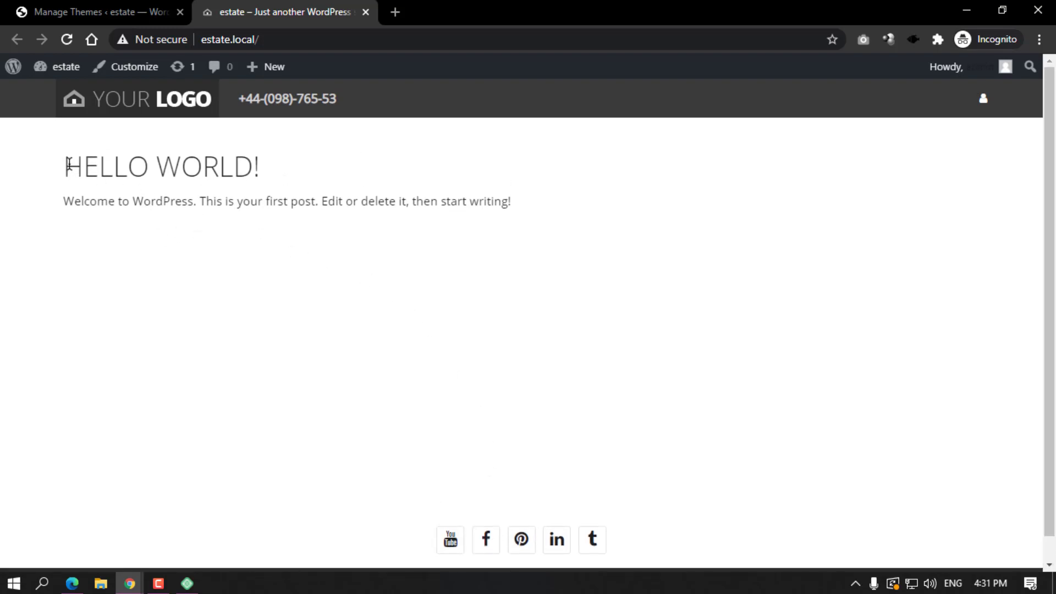
{"action": "left_click_drag", "start_coordinate": [67, 165], "coordinate": [526, 210]}
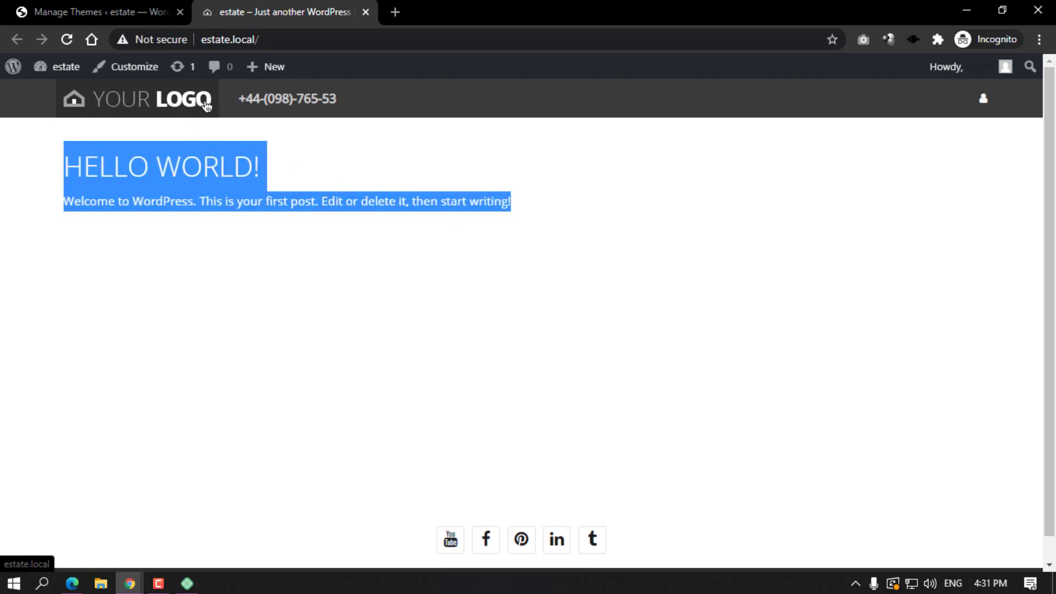
{"action": "left_click", "coordinate": [991, 103]}
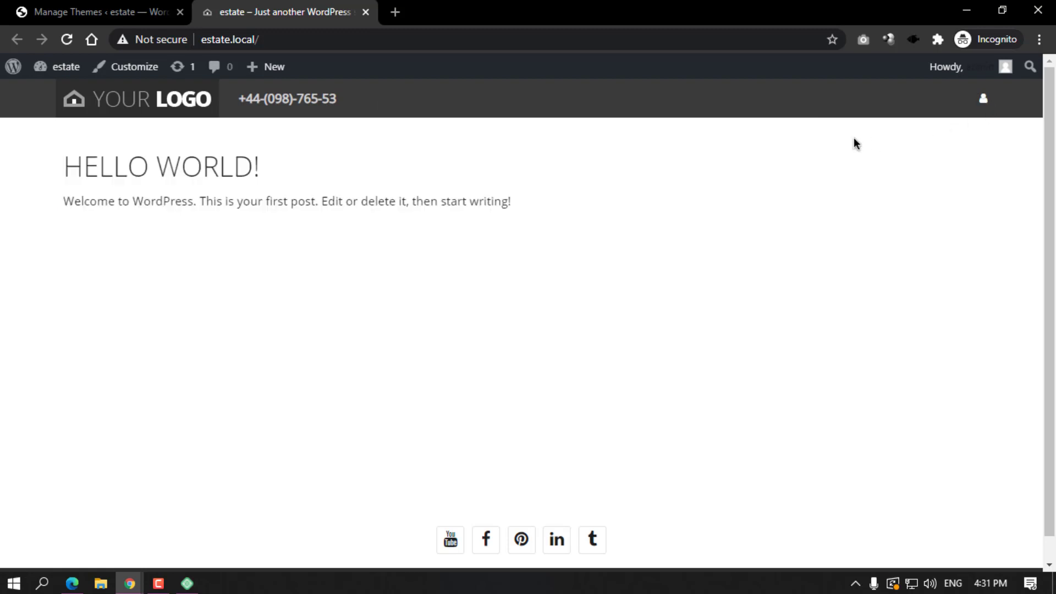
{"action": "scroll", "coordinate": [854, 139], "scroll_direction": "down", "scroll_amount": 1}
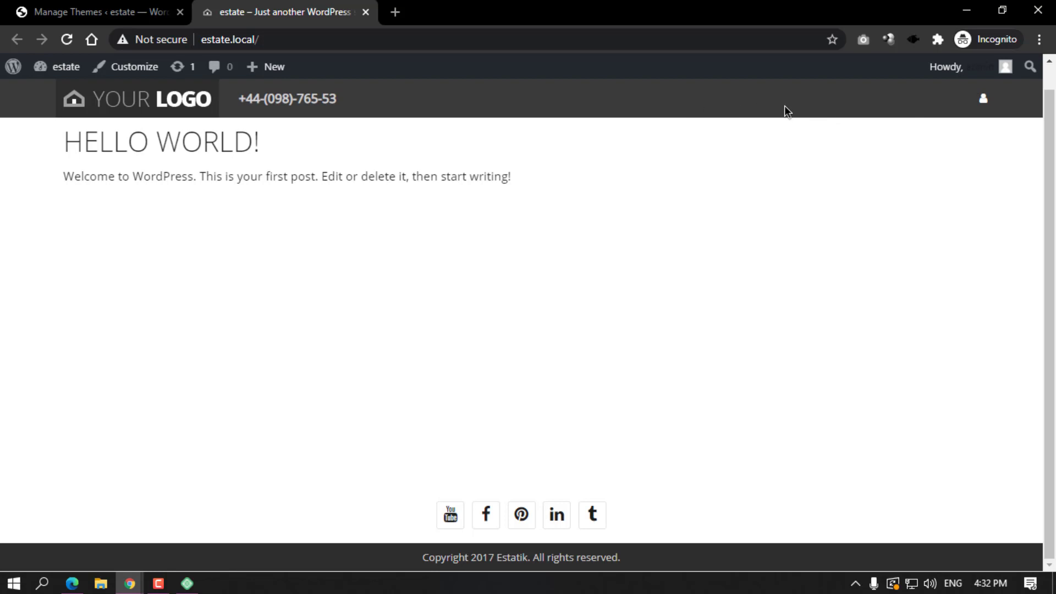
{"action": "left_click", "coordinate": [160, 10]}
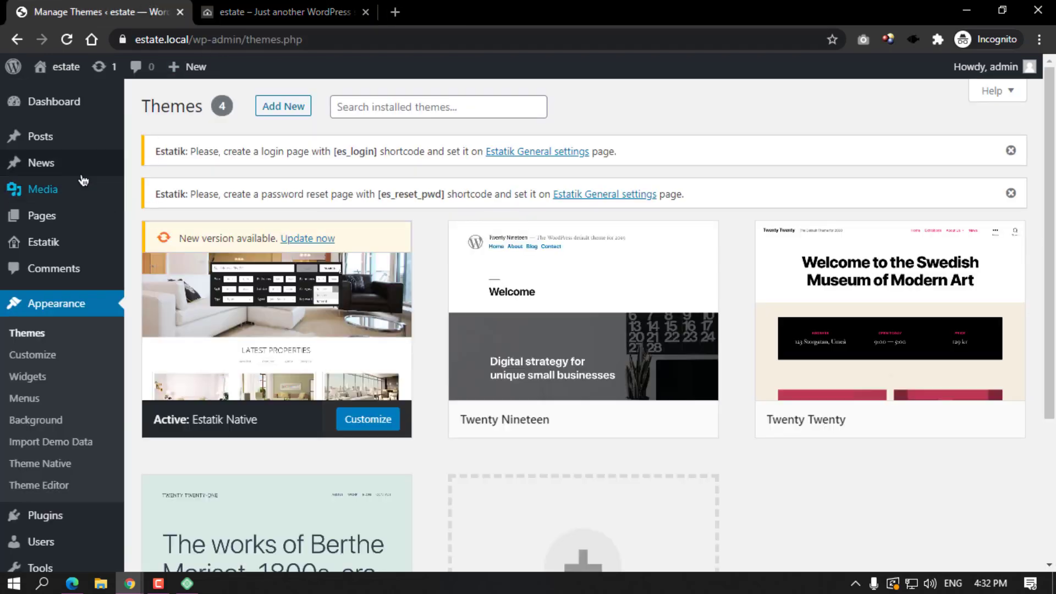
Publish the Privacy Policy page via Quick Edit and trash the Sample Page.
{"action": "left_click", "coordinate": [65, 216]}
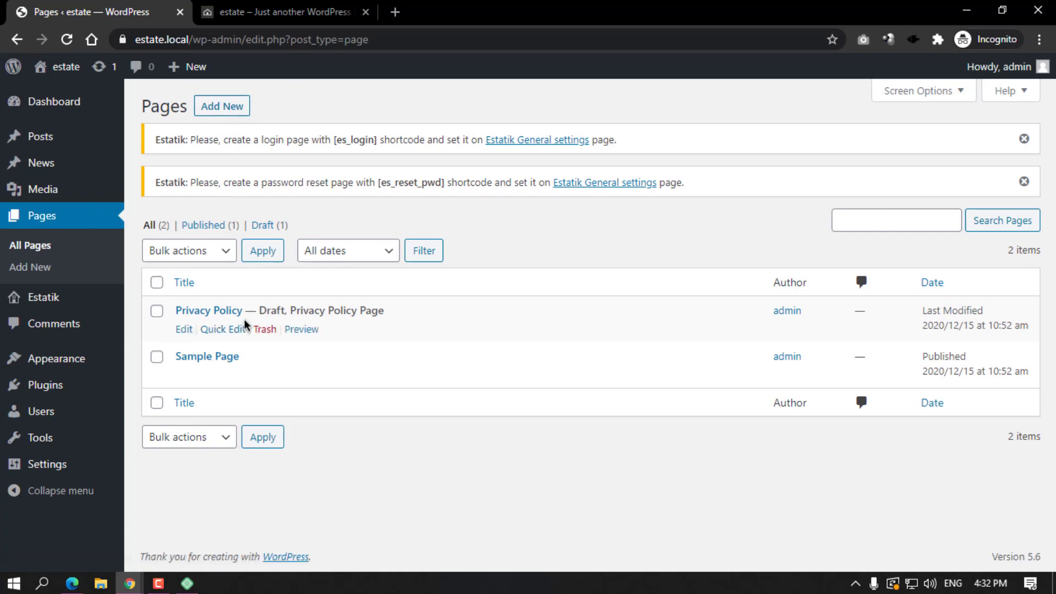
{"action": "left_click", "coordinate": [221, 330]}
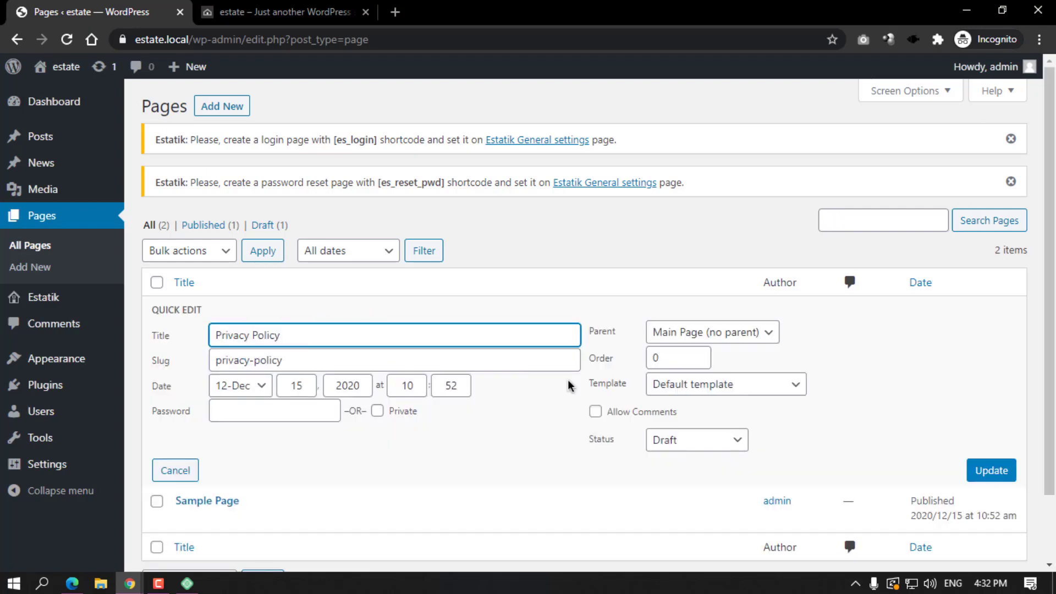
{"action": "left_click", "coordinate": [701, 447]}
{"action": "left_click", "coordinate": [690, 460]}
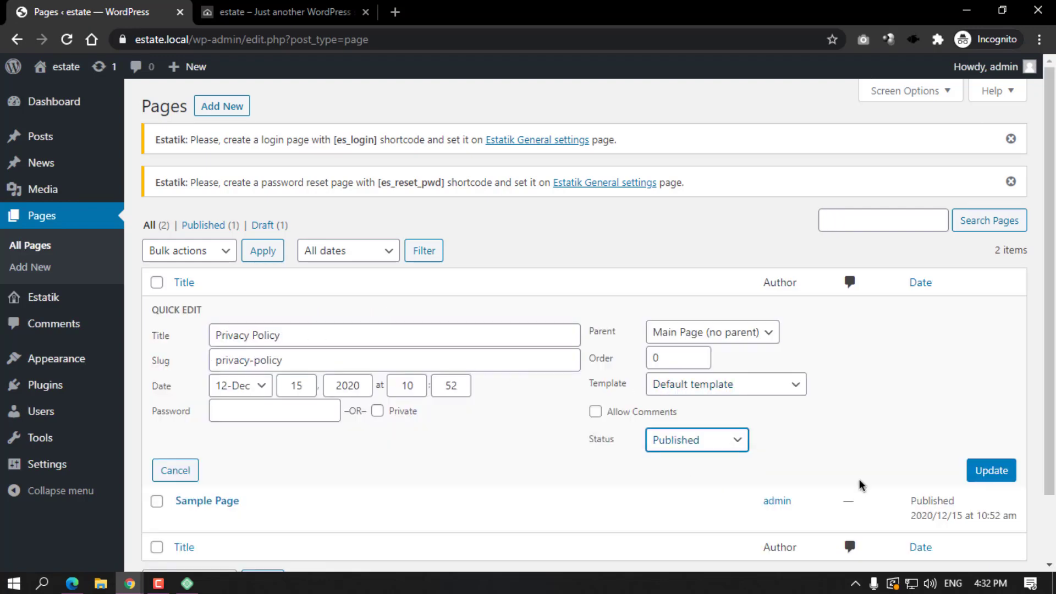
{"action": "left_click", "coordinate": [999, 478]}
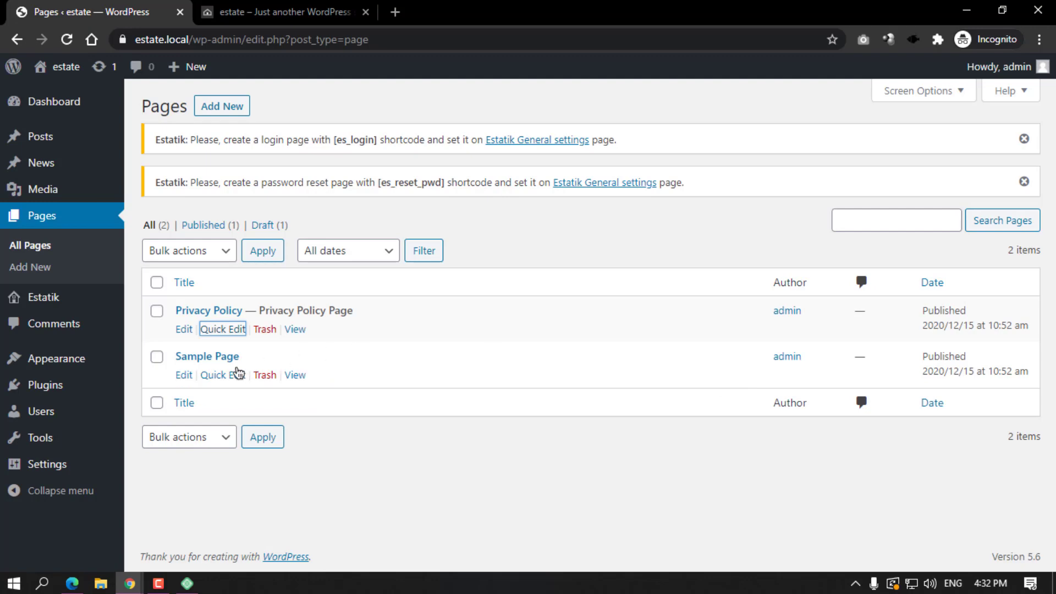
{"action": "left_click", "coordinate": [265, 375]}
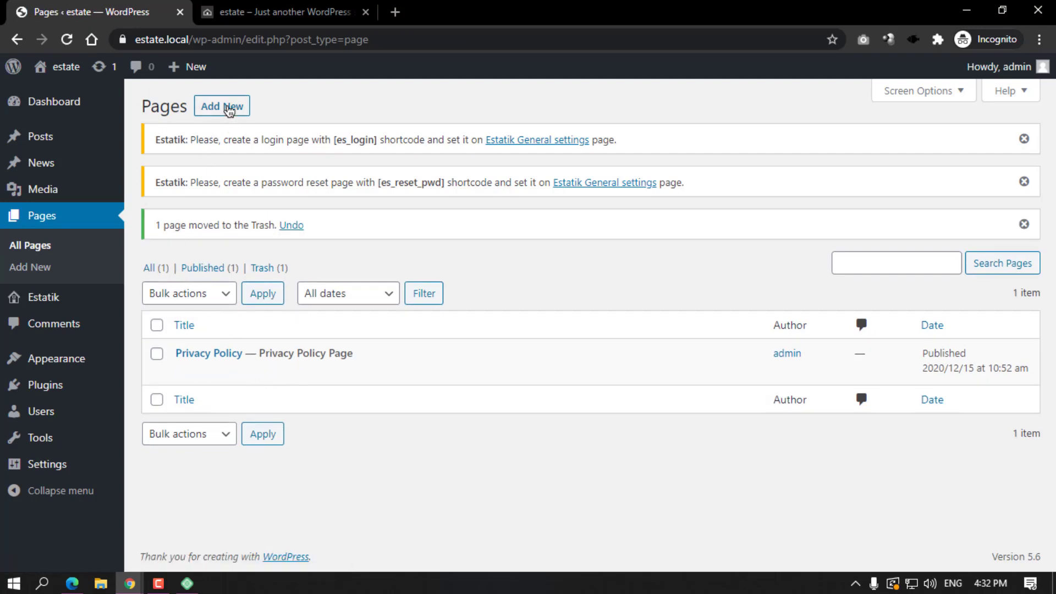
Select the [es_login] shortcode in the Estatik login-page notice to copy it.
{"action": "left_click_drag", "start_coordinate": [230, 110], "coordinate": [394, 109]}
{"action": "left_click_drag", "start_coordinate": [163, 139], "coordinate": [186, 140]}
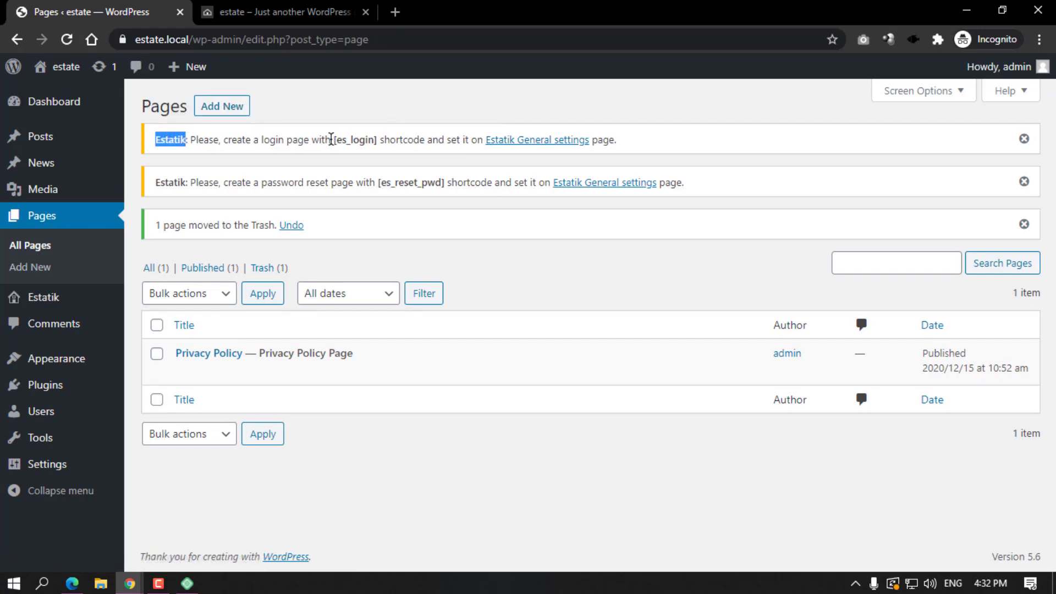
{"action": "left_click_drag", "start_coordinate": [331, 138], "coordinate": [373, 139]}
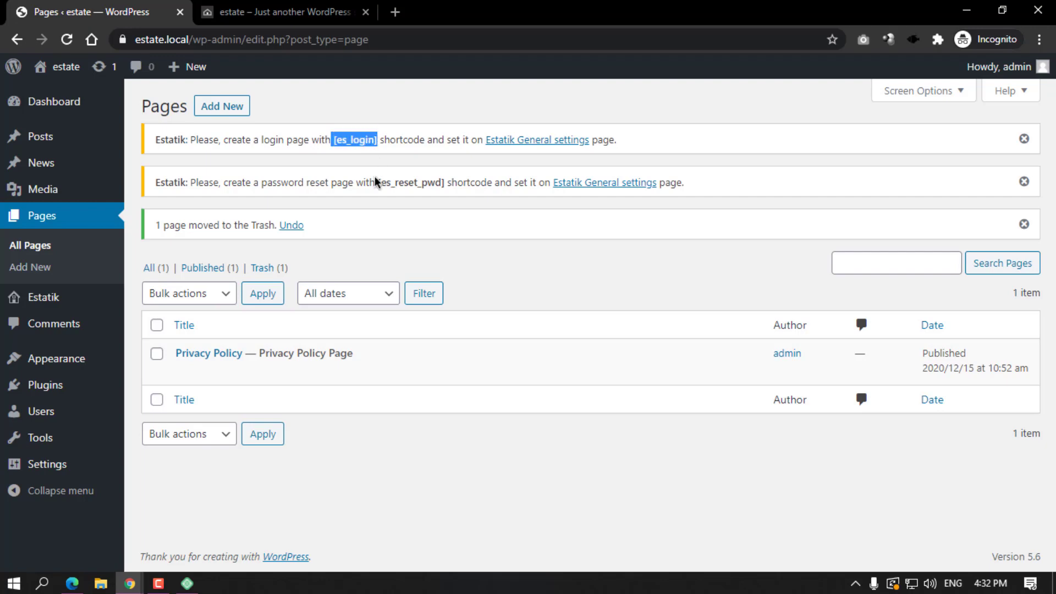
{"action": "left_click_drag", "start_coordinate": [377, 182], "coordinate": [439, 185]}
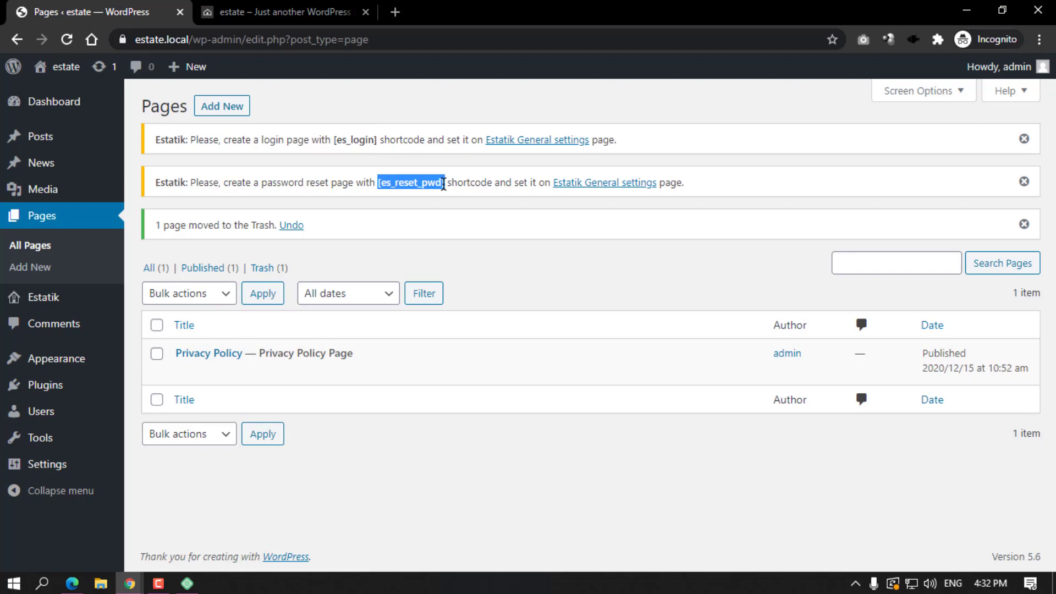
{"action": "left_click_drag", "start_coordinate": [334, 141], "coordinate": [374, 142]}
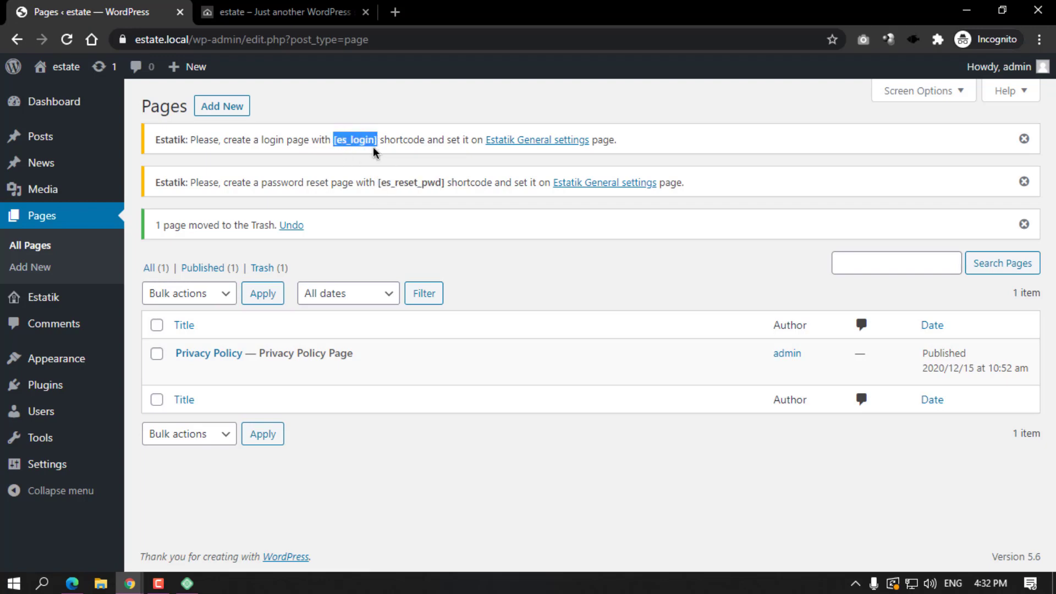
Create a new page titled 'Login' with the [es_login] shortcode pasted into its body.
{"action": "left_click", "coordinate": [202, 110]}
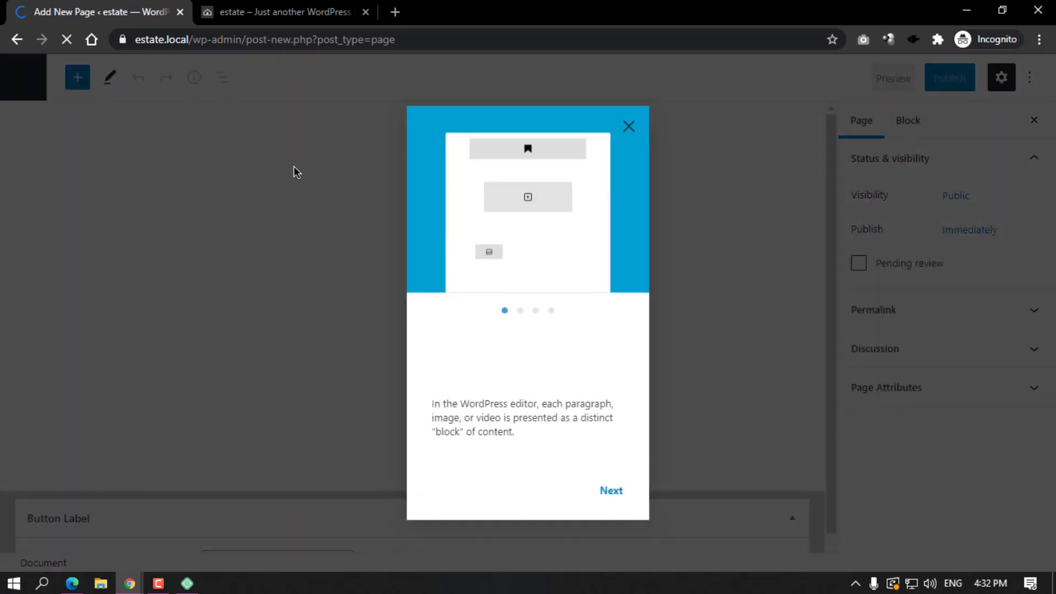
{"action": "left_click", "coordinate": [628, 127]}
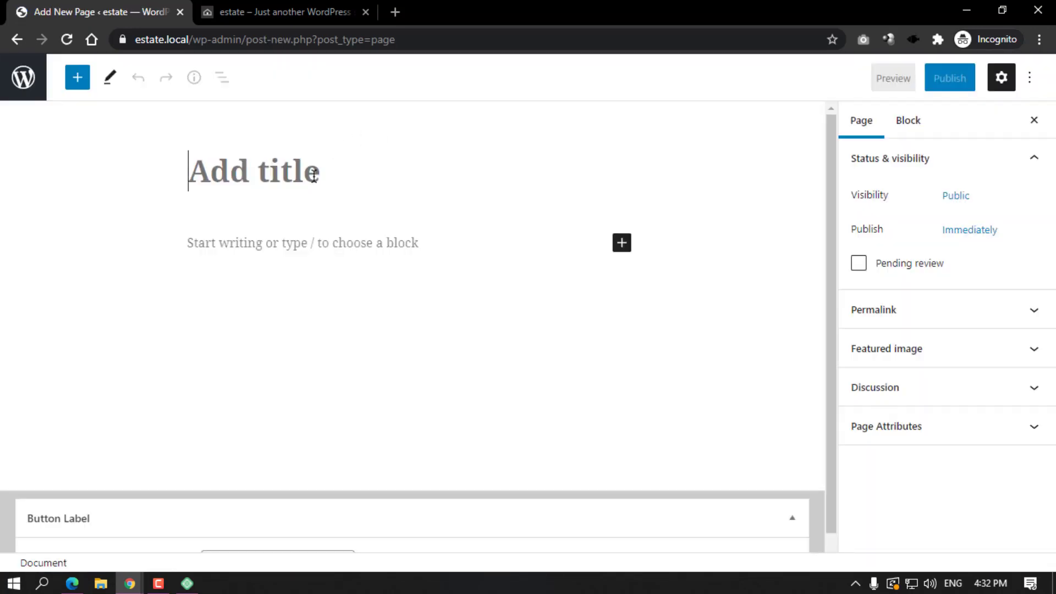
{"action": "type", "text": "Login"}
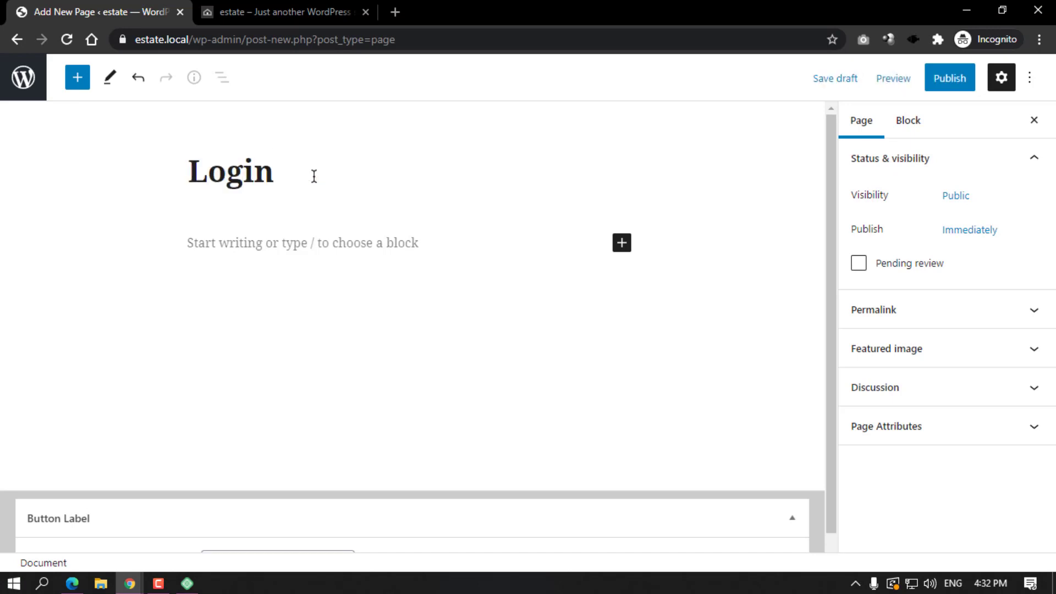
{"action": "key", "text": "Return"}
{"action": "type", "text": "[es_login]"}
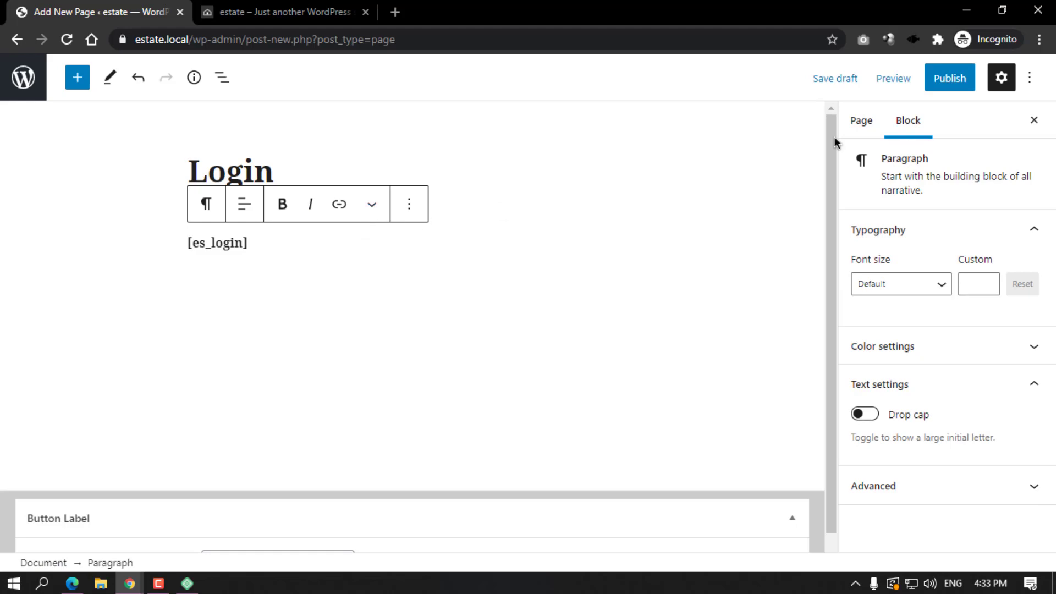
Publish the Login page and view it live in its own tab.
{"action": "left_click", "coordinate": [950, 78]}
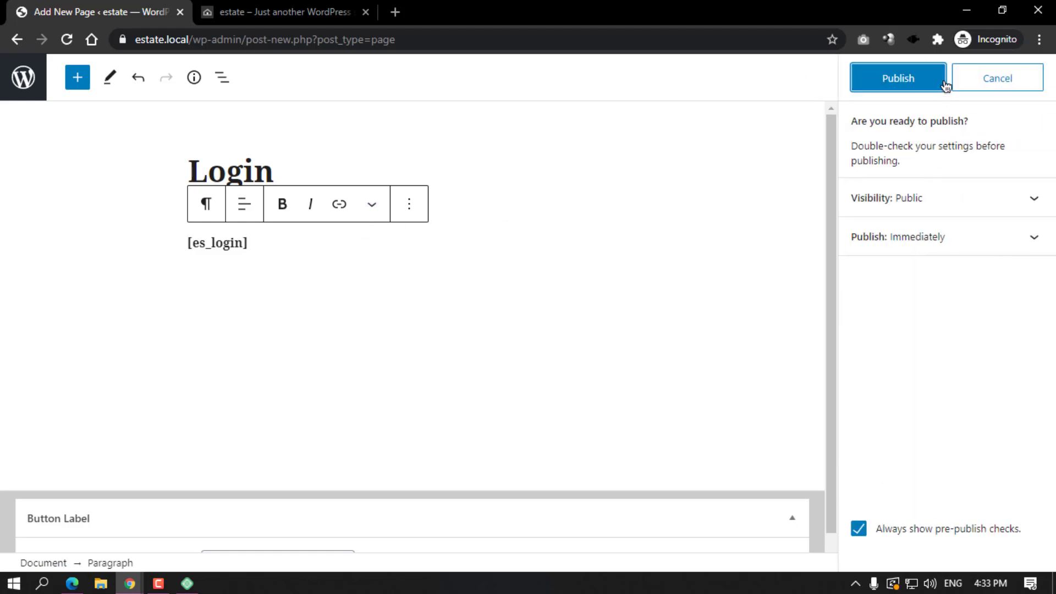
{"action": "left_click", "coordinate": [909, 78]}
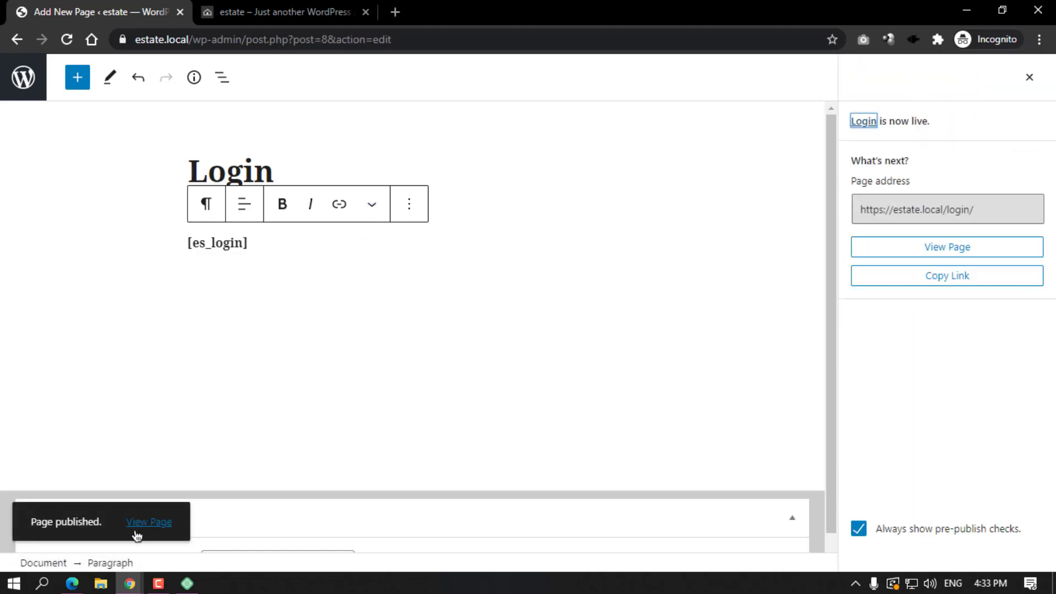
{"action": "left_click", "coordinate": [150, 522]}
{"action": "left_click", "coordinate": [462, 9]}
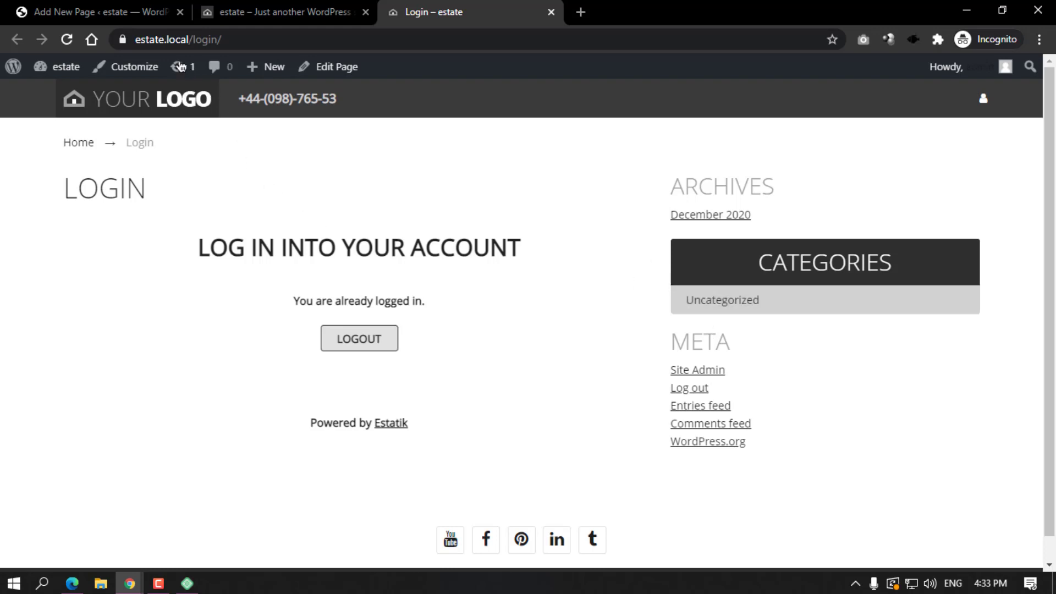
Set the Login page template to 'Page without sidebar' and update the page.
{"action": "left_click", "coordinate": [110, 11]}
{"action": "left_click", "coordinate": [1031, 80]}
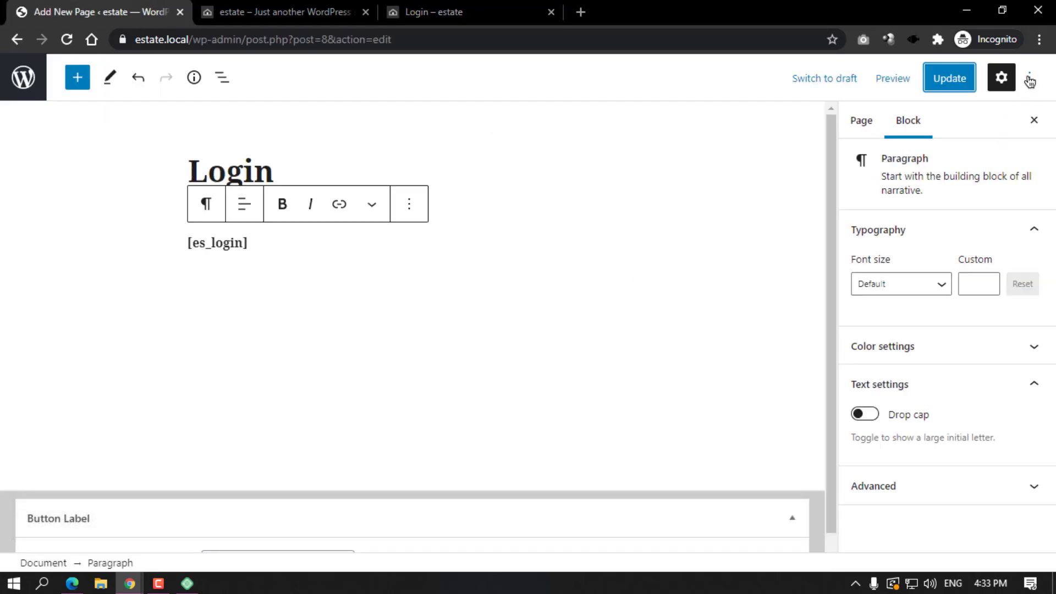
{"action": "left_click", "coordinate": [880, 487]}
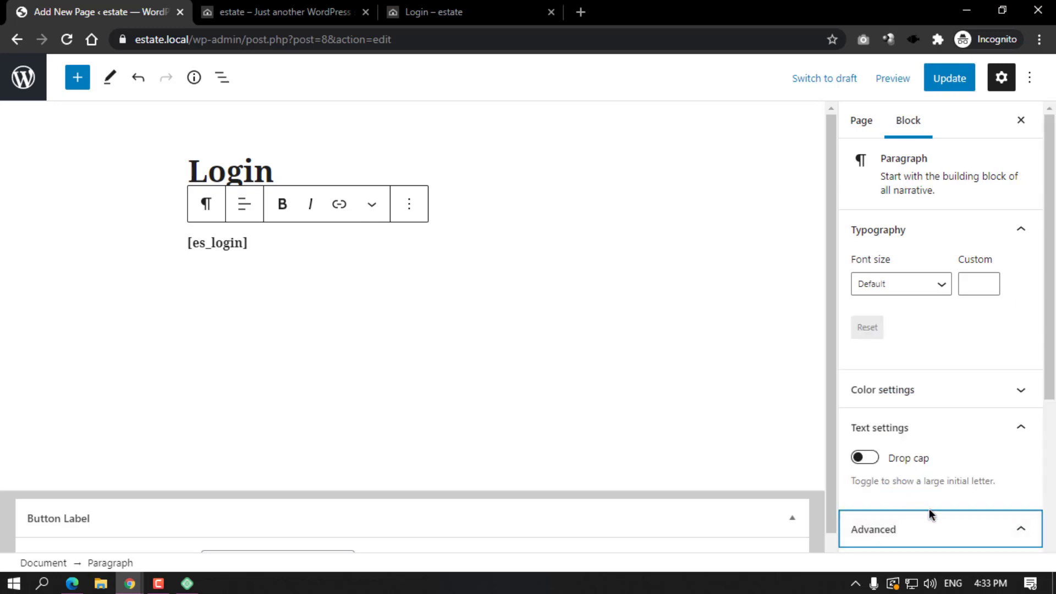
{"action": "left_click", "coordinate": [992, 432]}
{"action": "left_click", "coordinate": [935, 230]}
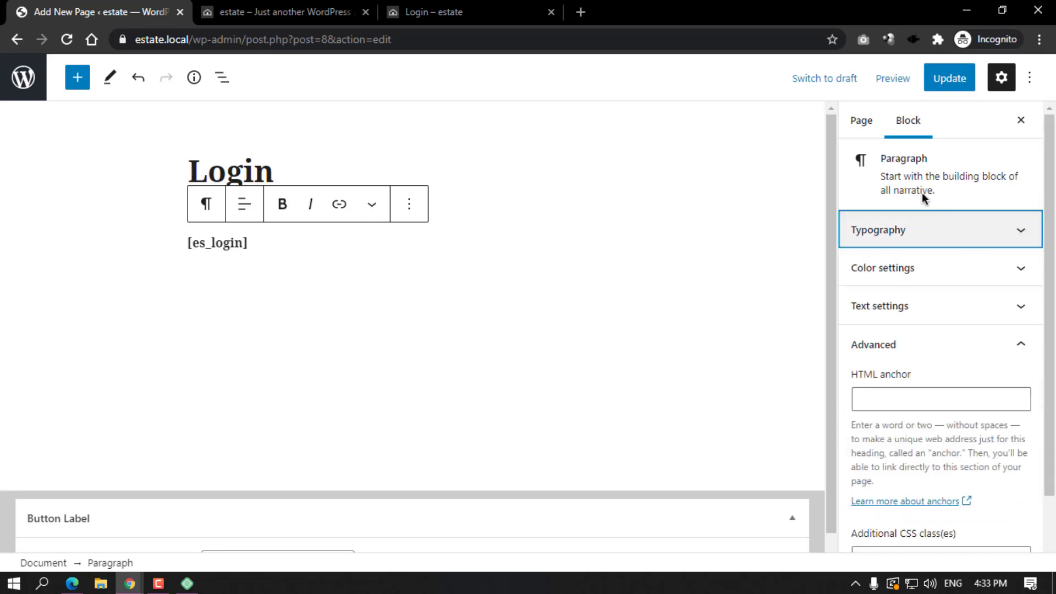
{"action": "left_click", "coordinate": [861, 120]}
{"action": "left_click", "coordinate": [903, 443]}
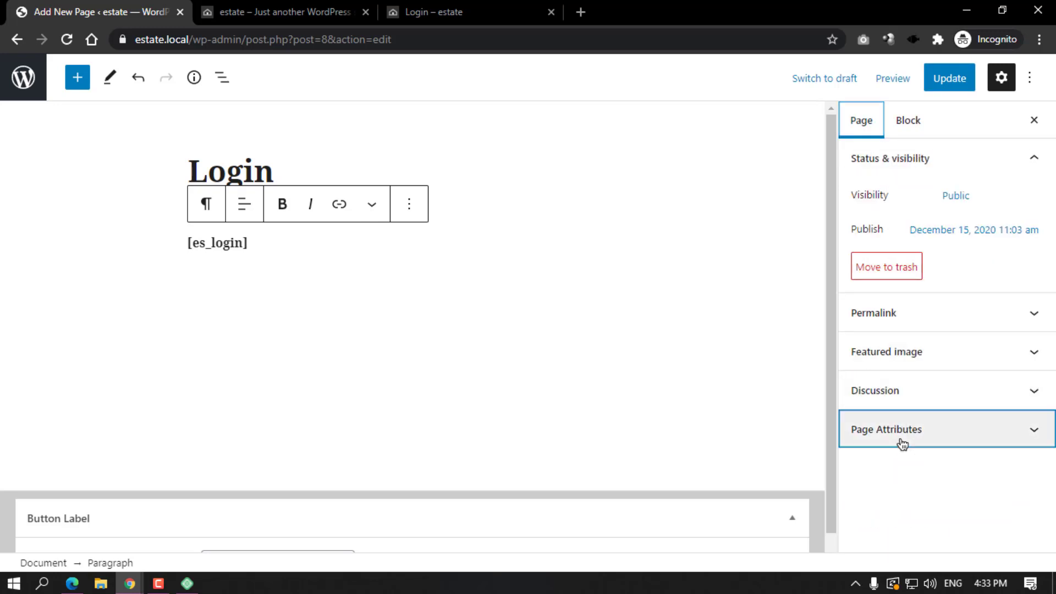
{"action": "left_click", "coordinate": [899, 423]}
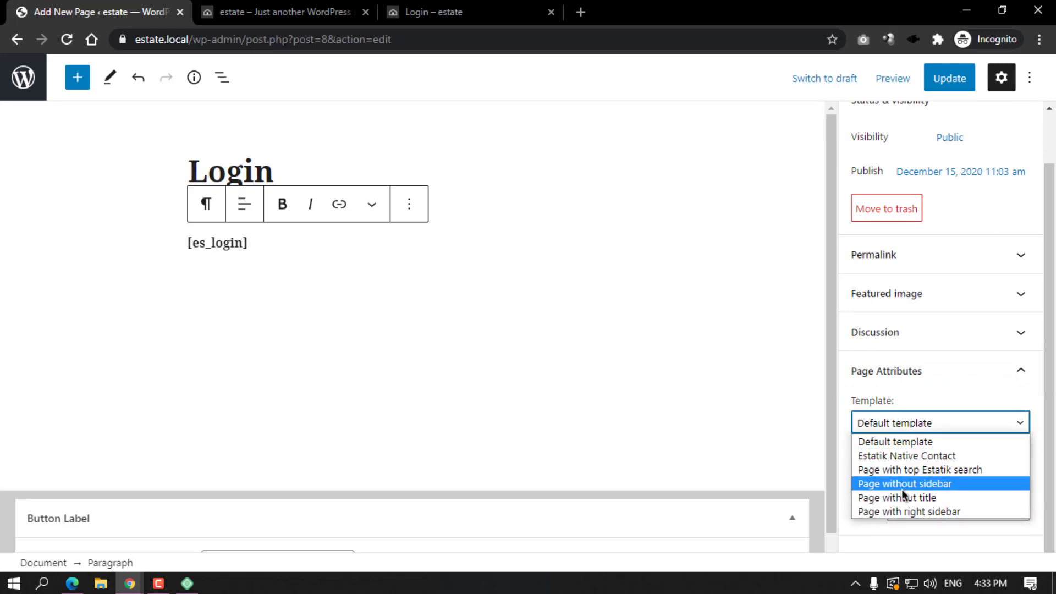
{"action": "left_click", "coordinate": [955, 487]}
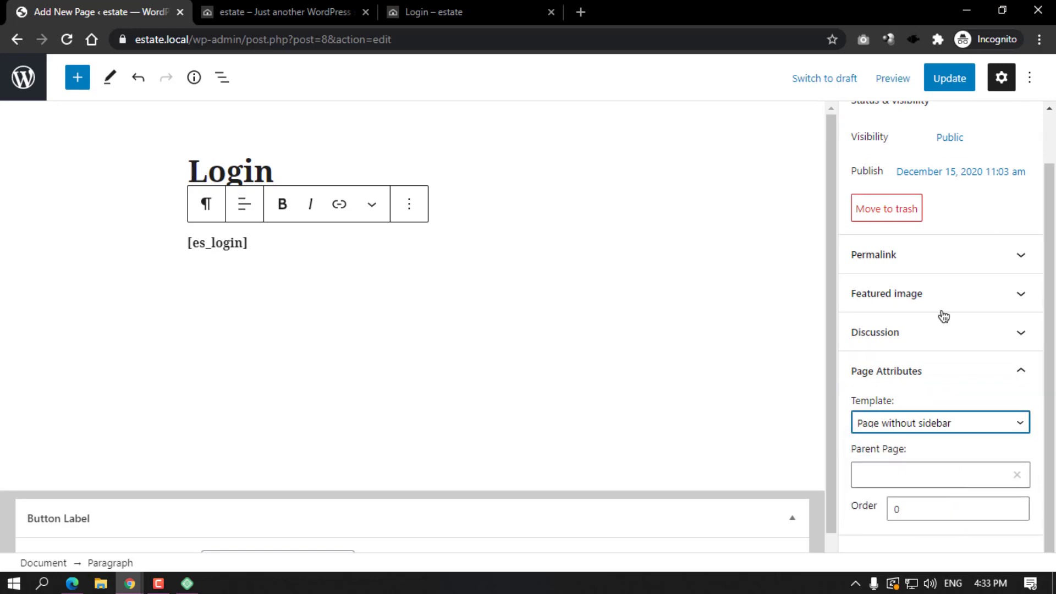
{"action": "left_click", "coordinate": [942, 77]}
Reload the live Login page to confirm its full-width layout, then return to the editor.
{"action": "left_click", "coordinate": [409, 6]}
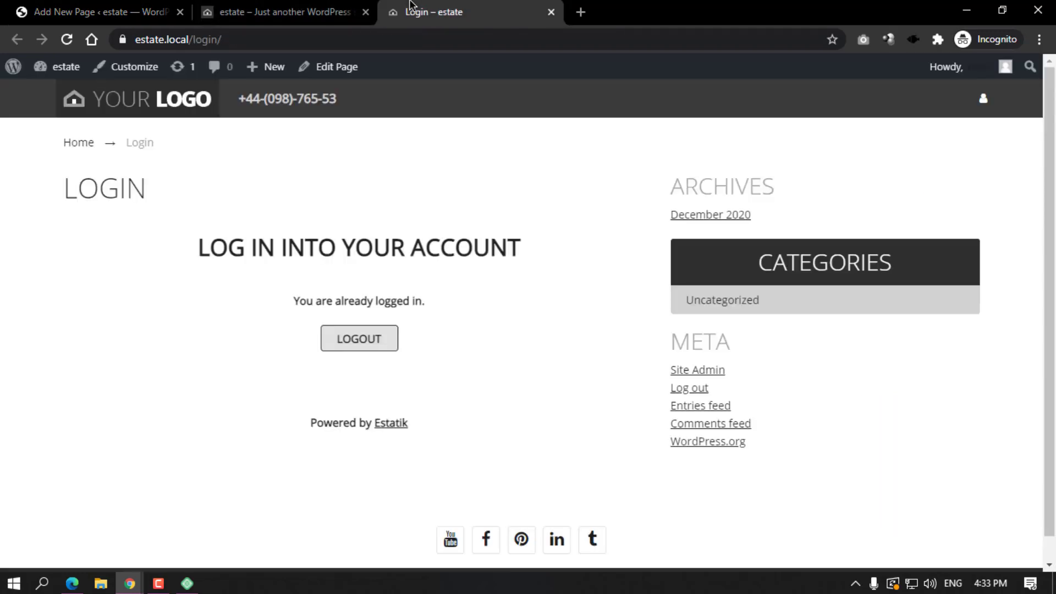
{"action": "left_click", "coordinate": [67, 41]}
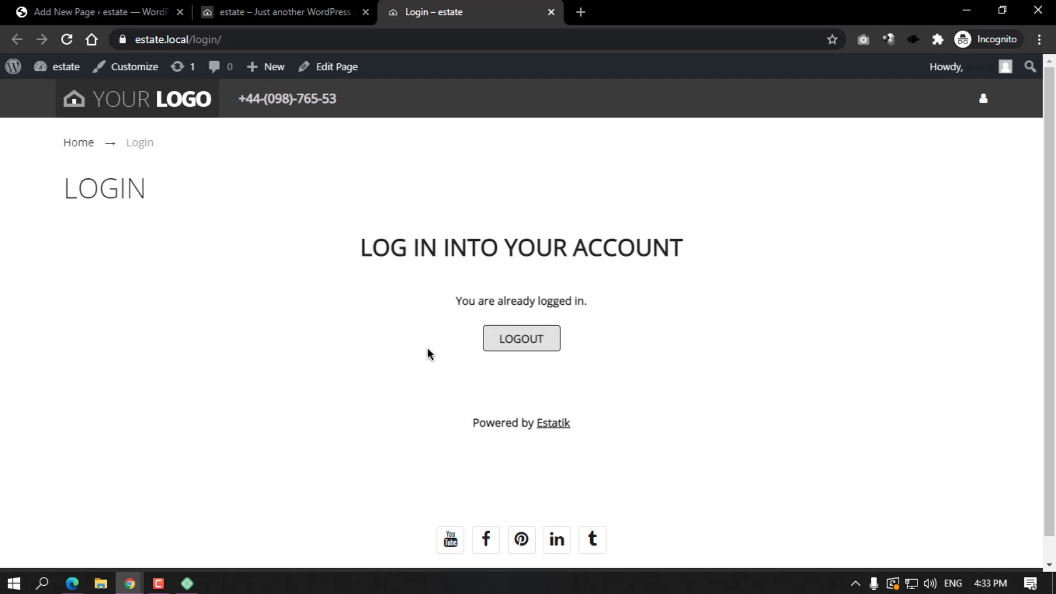
{"action": "left_click", "coordinate": [270, 5]}
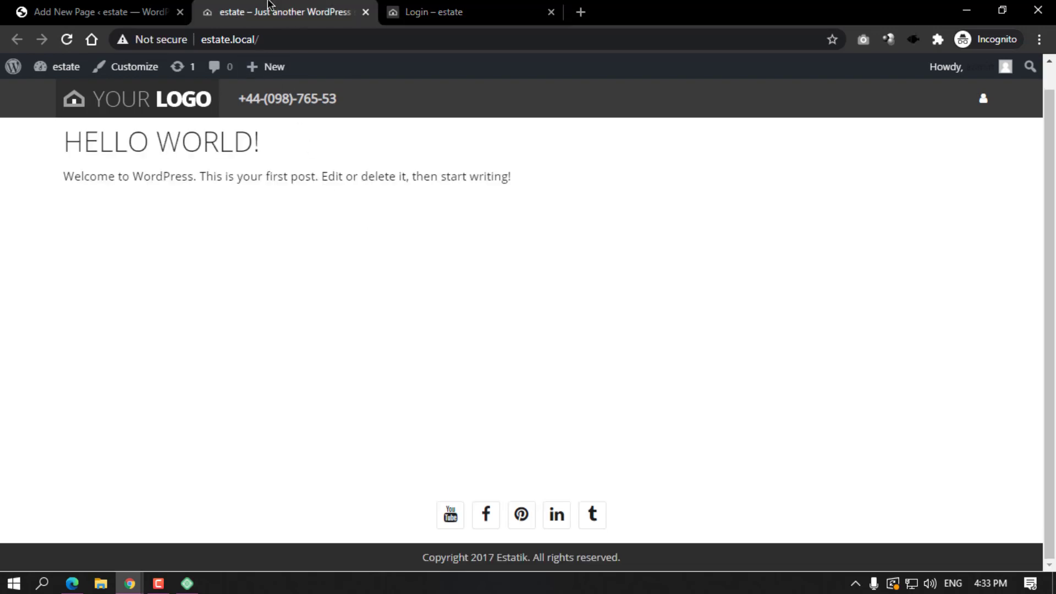
{"action": "left_click", "coordinate": [123, 8]}
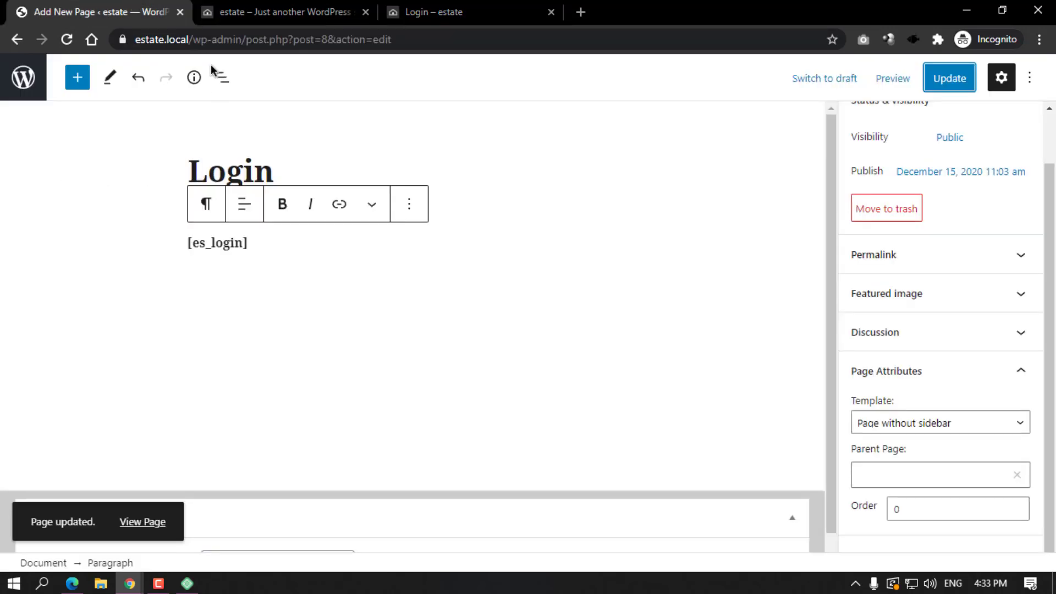
Create a new page titled 'Reset Password' containing the copied [es_reset_pwd] shortcode.
{"action": "left_click", "coordinate": [34, 81]}
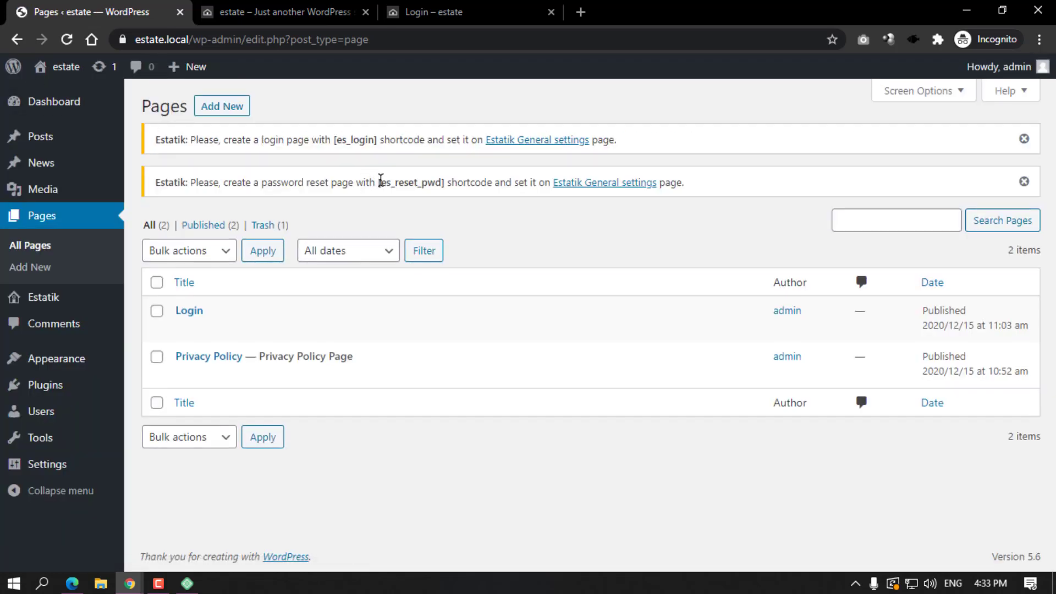
{"action": "left_click_drag", "start_coordinate": [378, 181], "coordinate": [442, 182]}
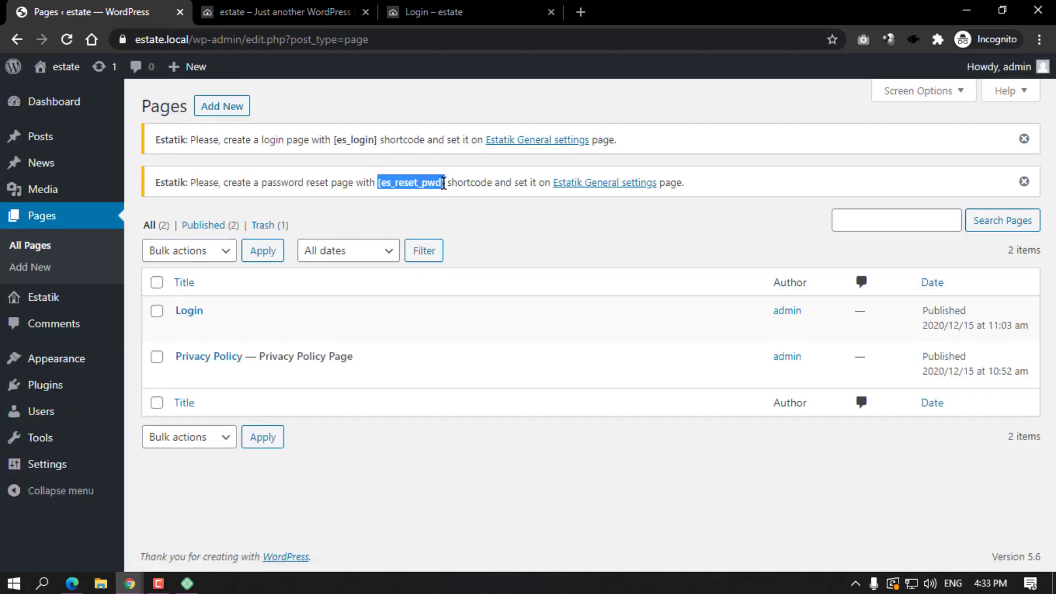
{"action": "left_click", "coordinate": [220, 111]}
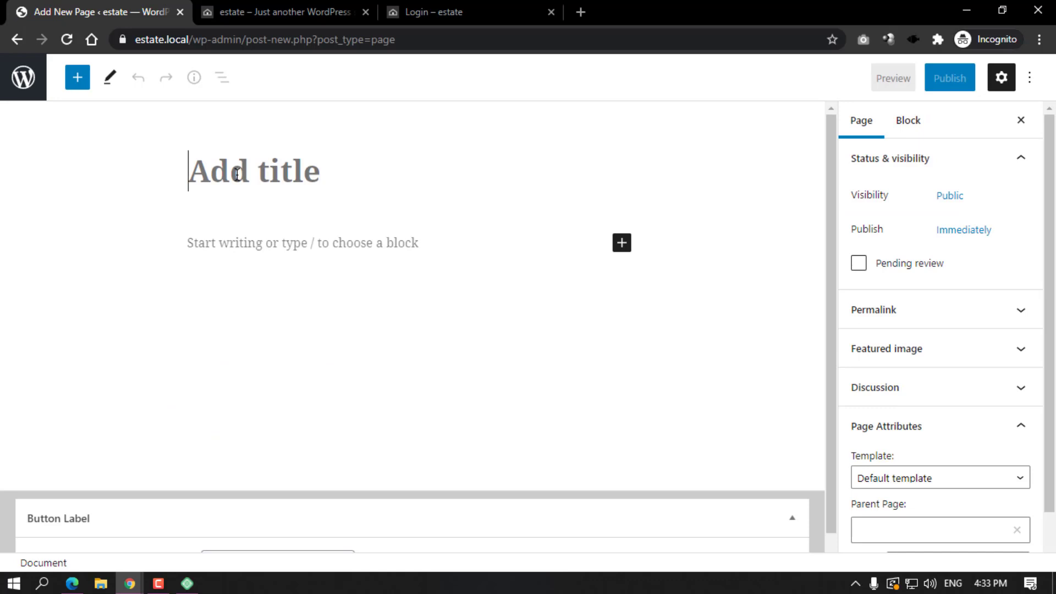
{"action": "left_click", "coordinate": [237, 174]}
{"action": "type", "text": "REs"}
{"action": "key", "text": "BackSpace"}
{"action": "key", "text": "BackSpace"}
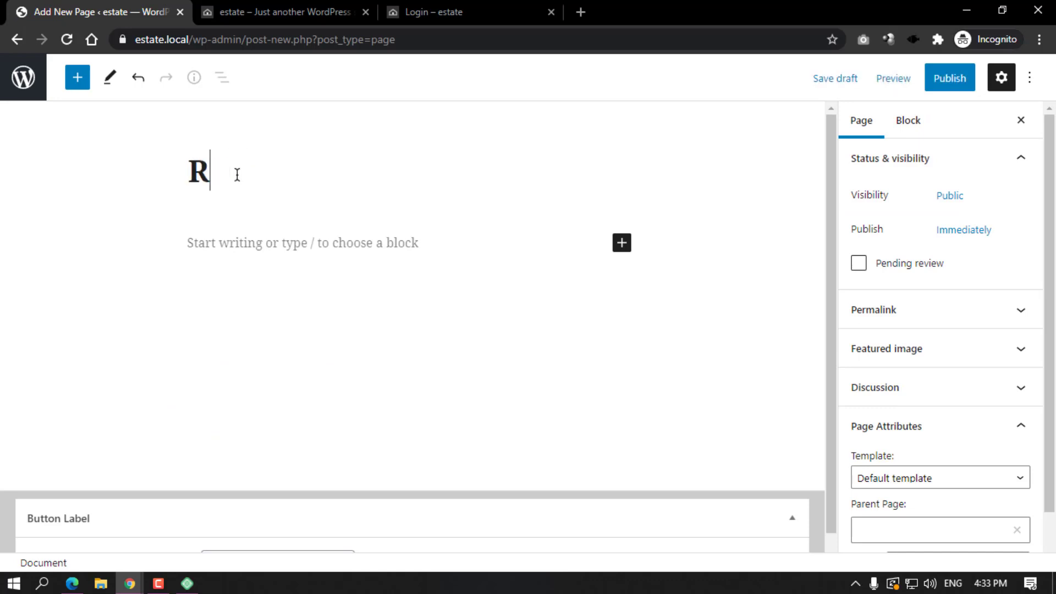
{"action": "type", "text": "eset P"}
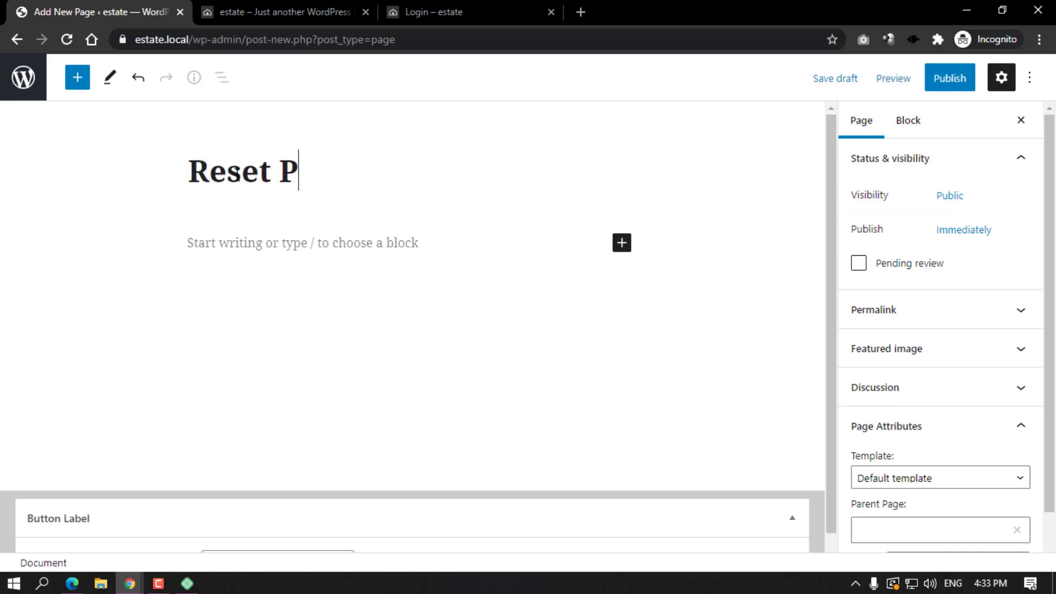
{"action": "type", "text": "assword"}
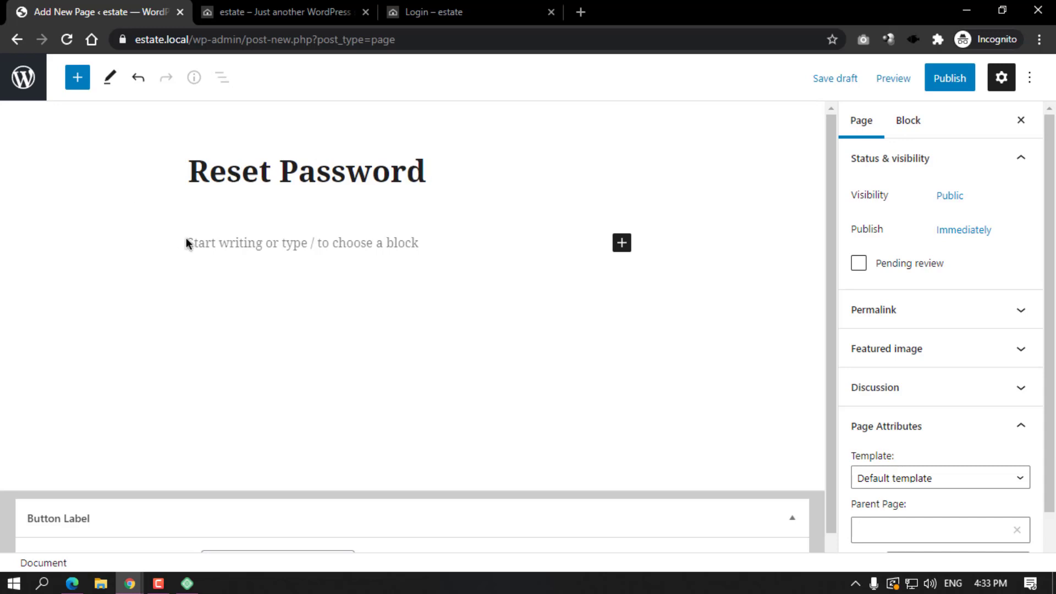
{"action": "left_click", "coordinate": [187, 243]}
{"action": "type", "text": "[es_reset_pwd]"}
Give the Reset Password page the 'Page without sidebar' template and publish it.
{"action": "left_click", "coordinate": [861, 122]}
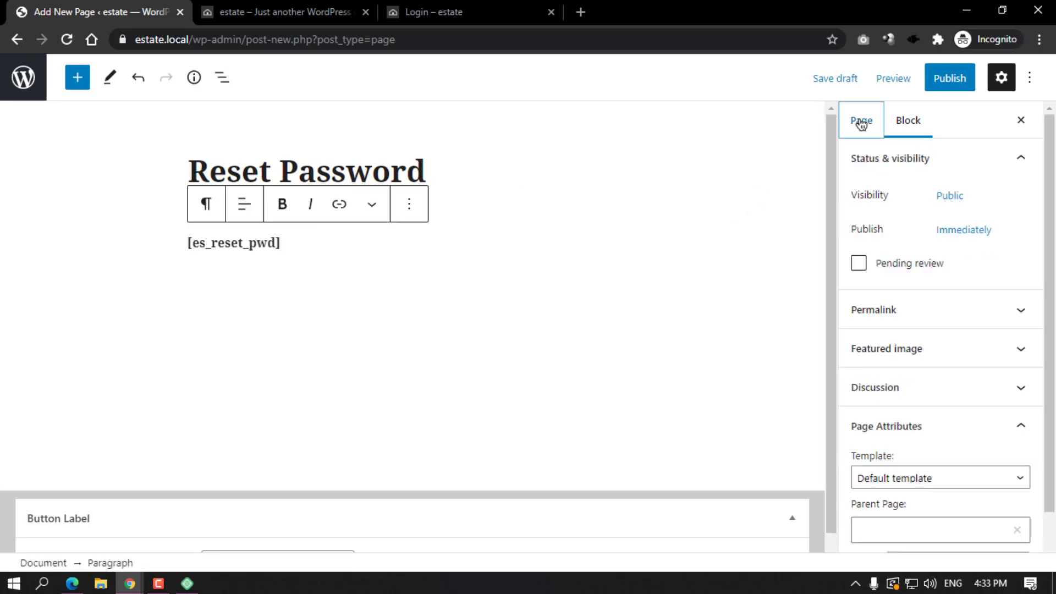
{"action": "scroll", "coordinate": [909, 453], "scroll_direction": "down", "scroll_amount": 1}
{"action": "left_click", "coordinate": [918, 425]}
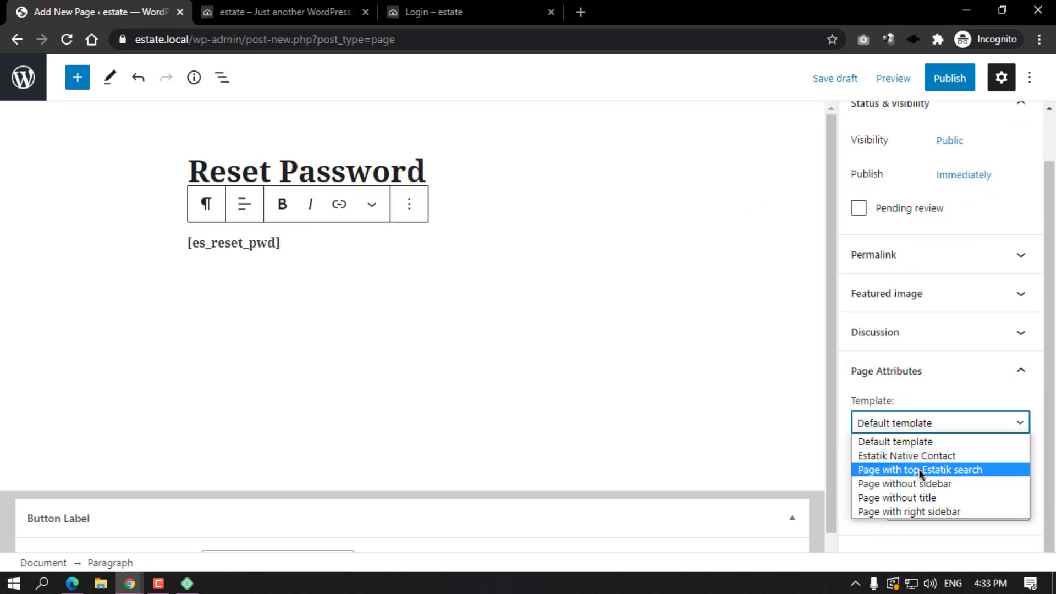
{"action": "left_click", "coordinate": [924, 484]}
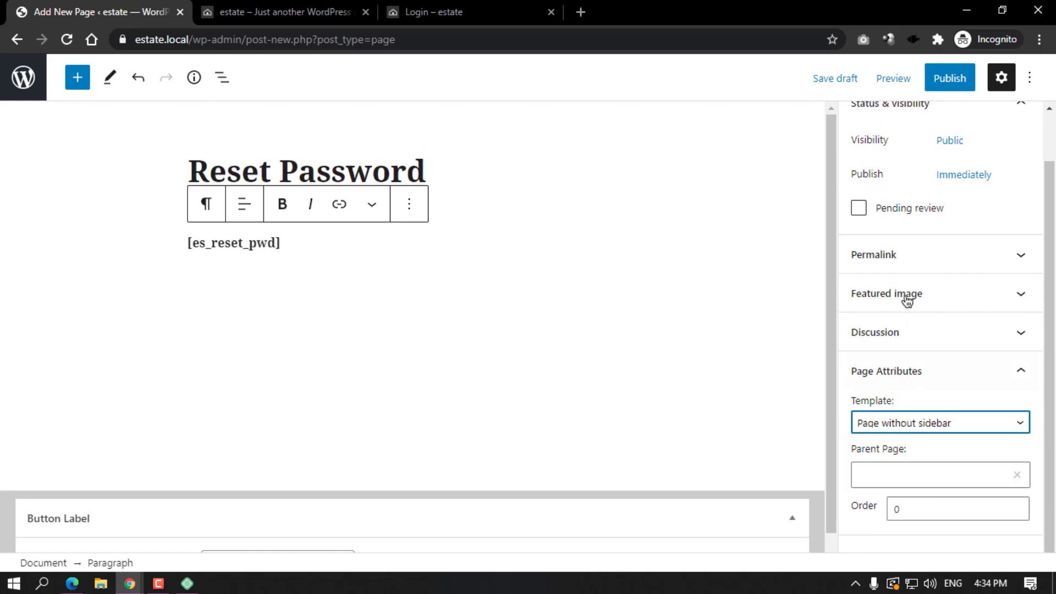
{"action": "left_click", "coordinate": [949, 78]}
{"action": "left_click", "coordinate": [905, 82]}
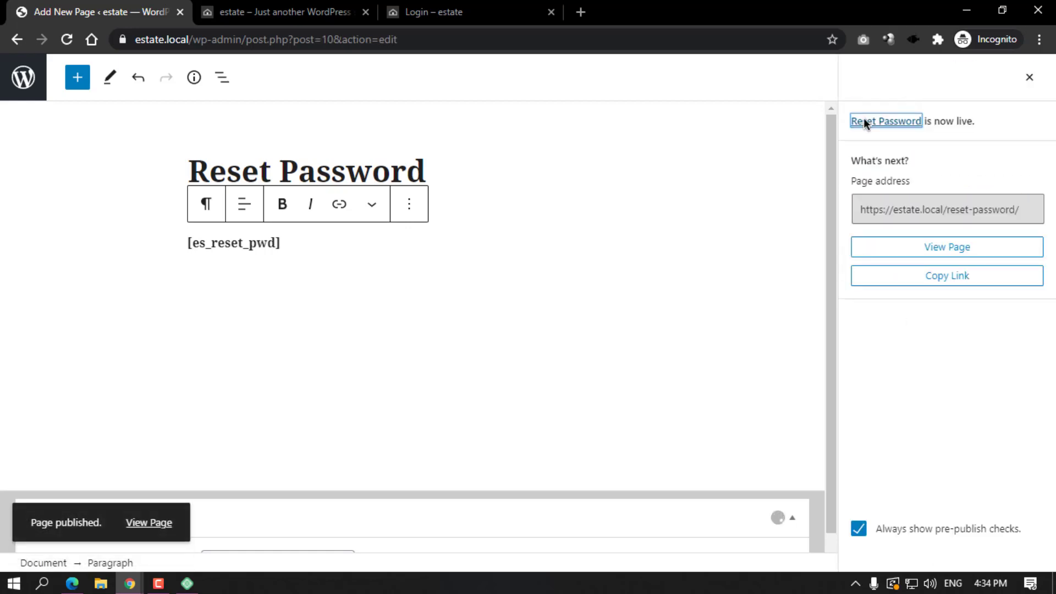
Check that the live Reset Password page shows 'You are already logged in.', then go back to the Pages list.
{"action": "left_click", "coordinate": [147, 526]}
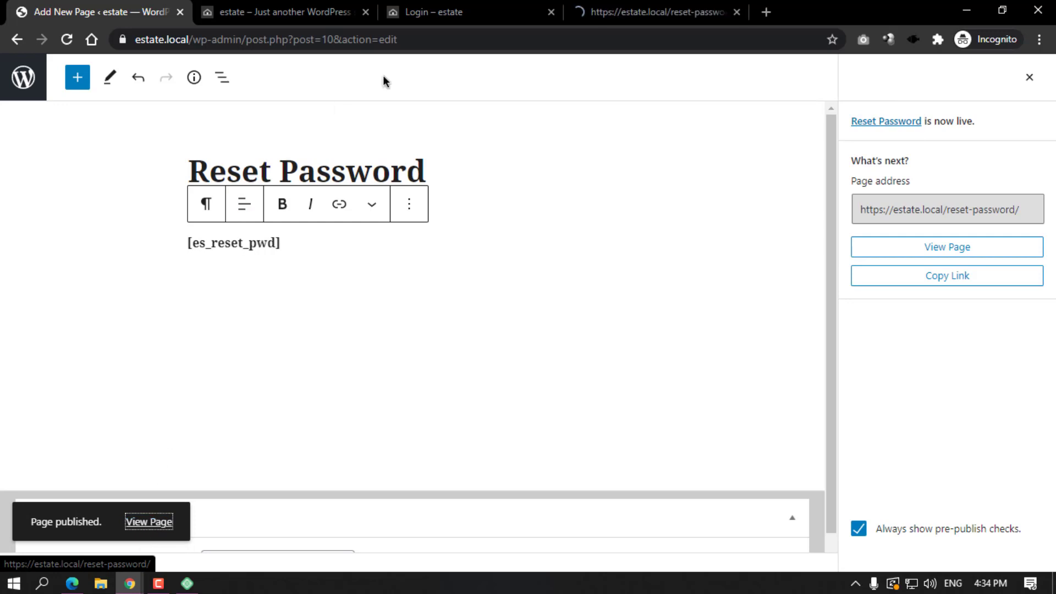
{"action": "left_click", "coordinate": [643, 7]}
{"action": "left_click_drag", "start_coordinate": [440, 231], "coordinate": [598, 249]}
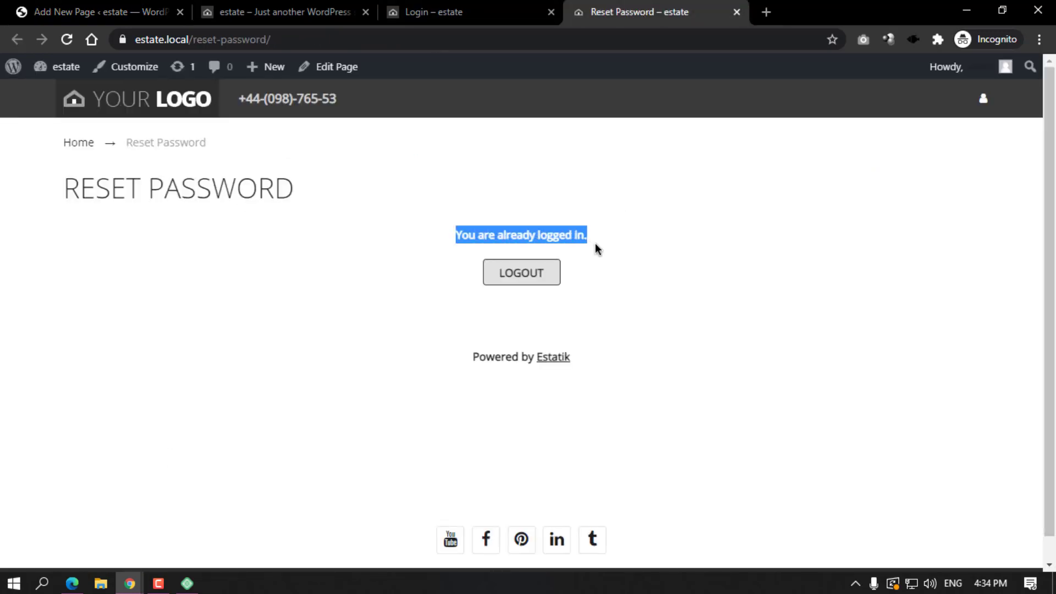
{"action": "left_click", "coordinate": [554, 249]}
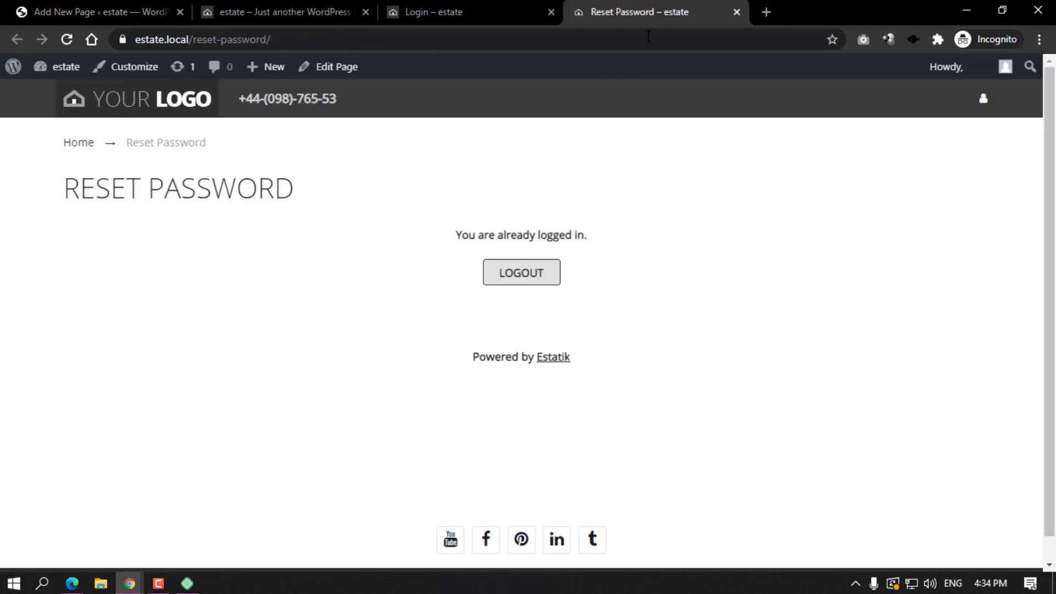
{"action": "left_click", "coordinate": [737, 11]}
{"action": "left_click", "coordinate": [236, 8]}
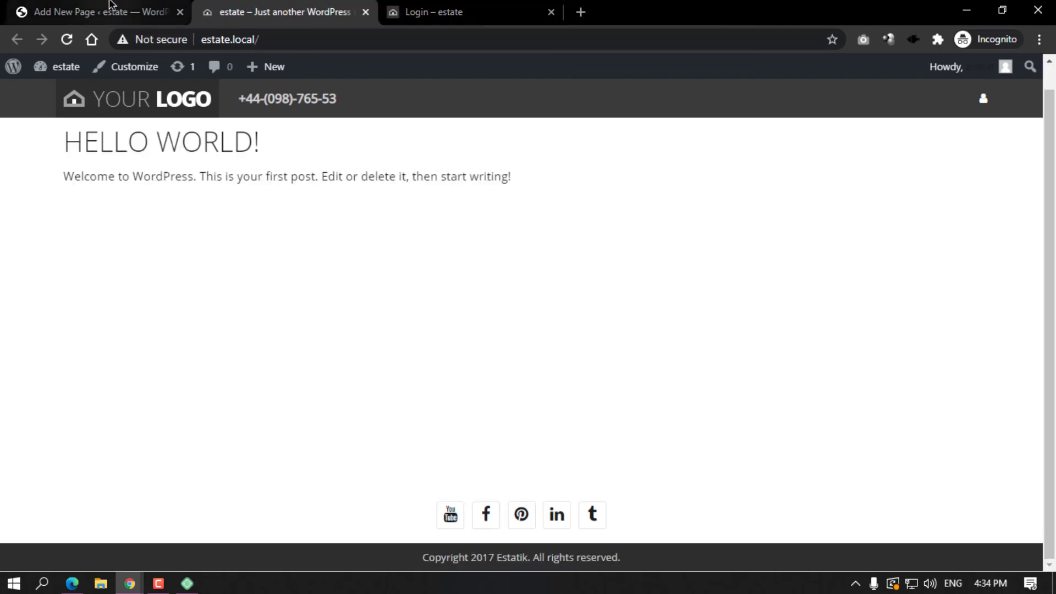
{"action": "left_click", "coordinate": [113, 10]}
{"action": "left_click", "coordinate": [42, 95]}
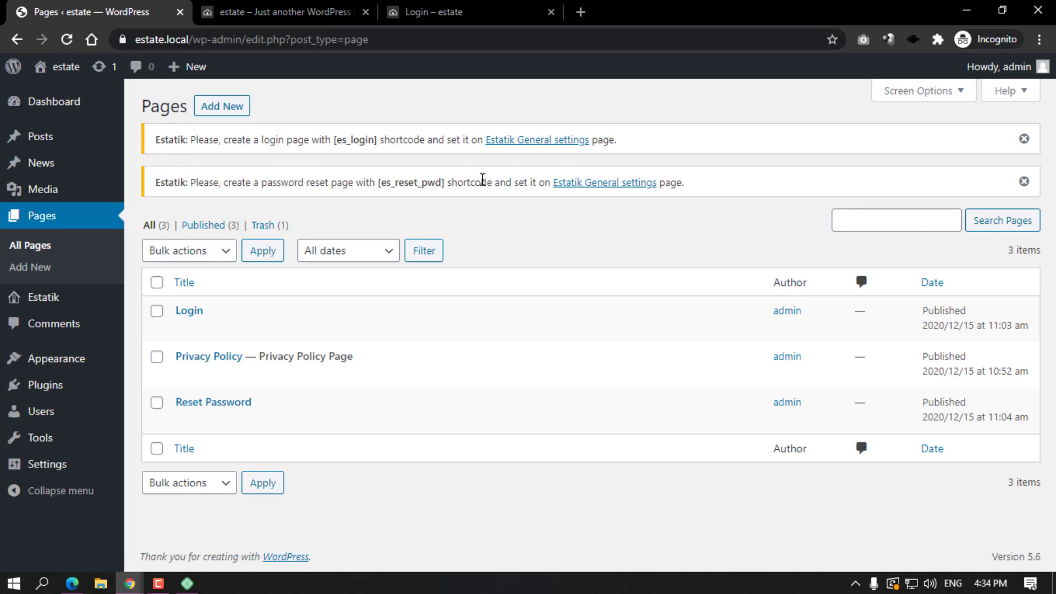
Create a new page titled 'Register' with the [es_register] shortcode in its body.
{"action": "left_click", "coordinate": [220, 115]}
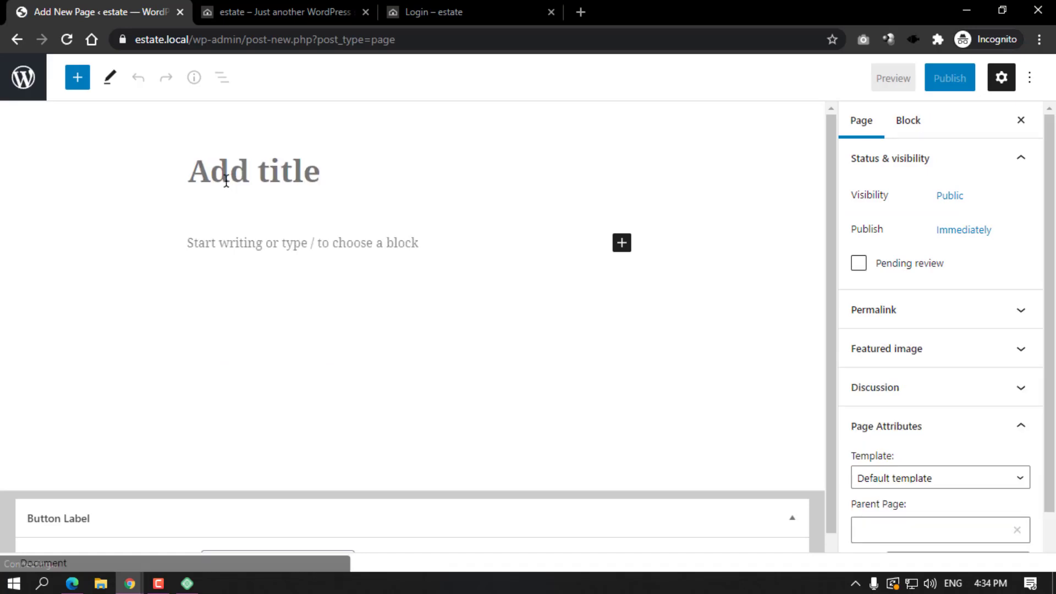
{"action": "type", "text": "Re"}
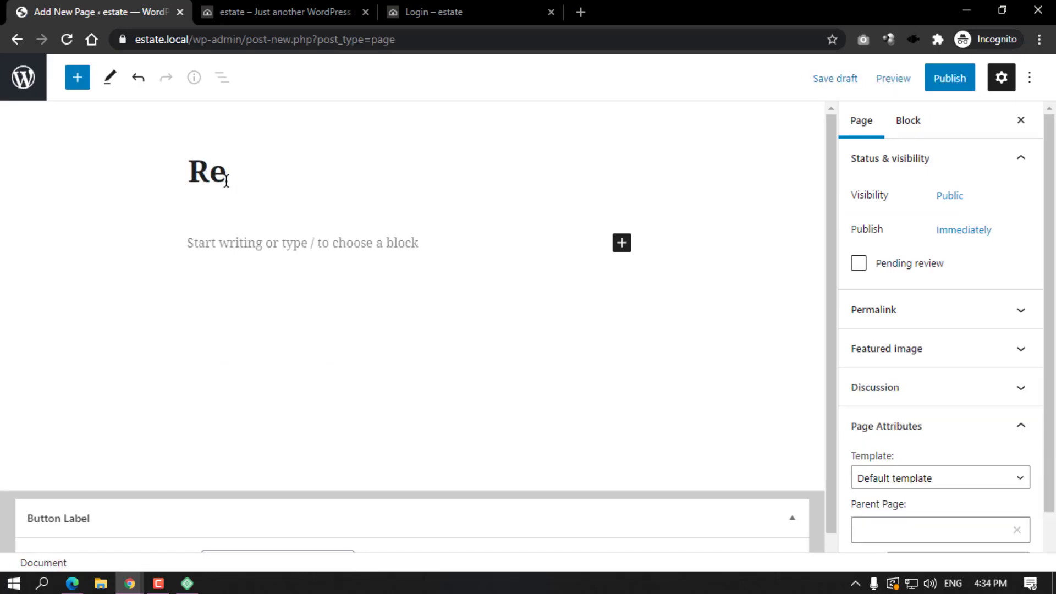
{"action": "type", "text": "h"}
{"action": "key", "text": "BackSpace"}
{"action": "type", "text": "gister"}
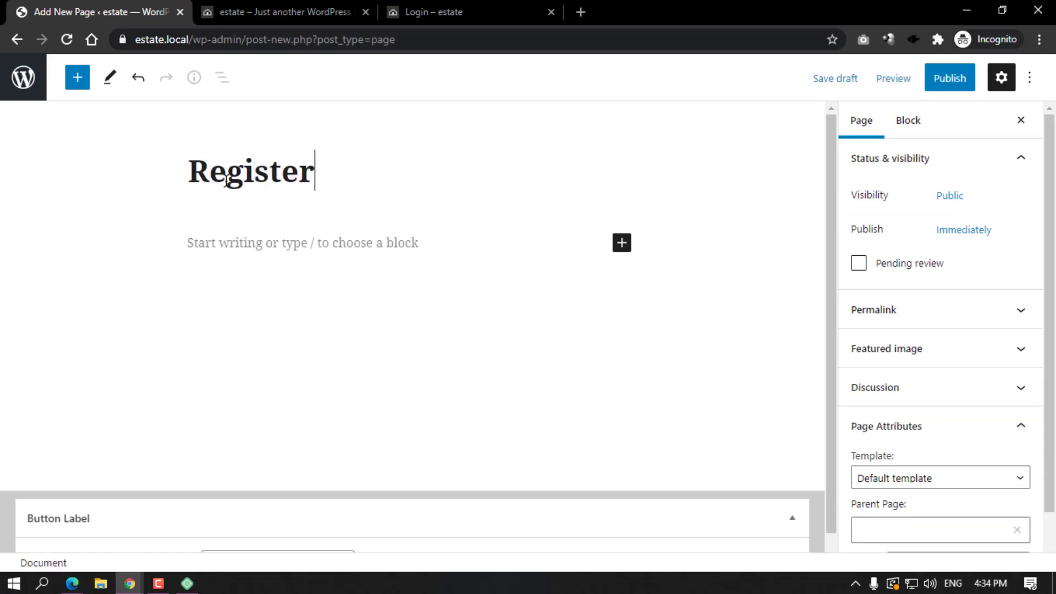
{"action": "left_click", "coordinate": [287, 240]}
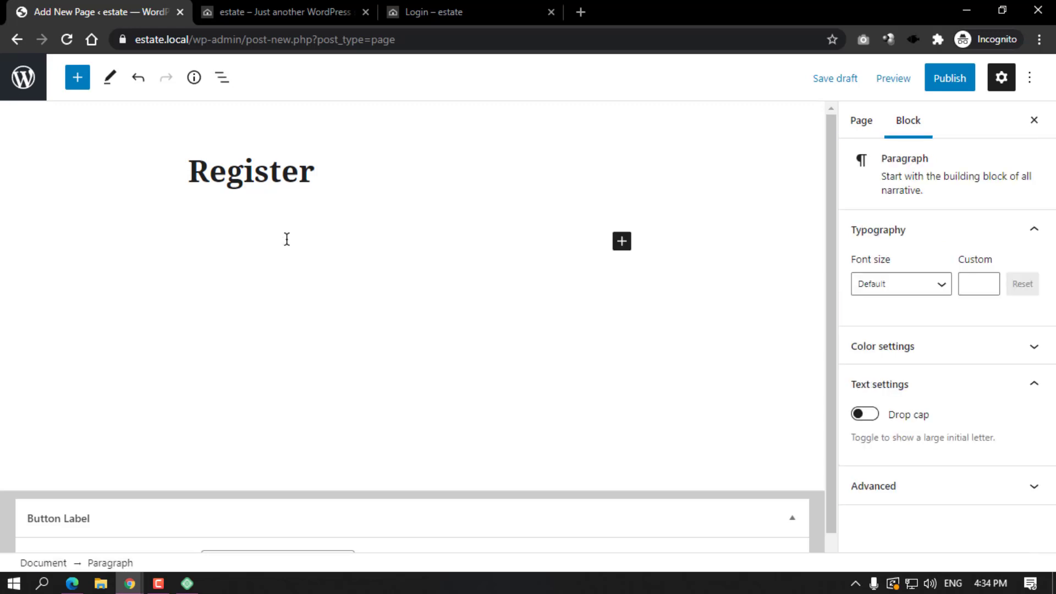
{"action": "type", "text": "[]"}
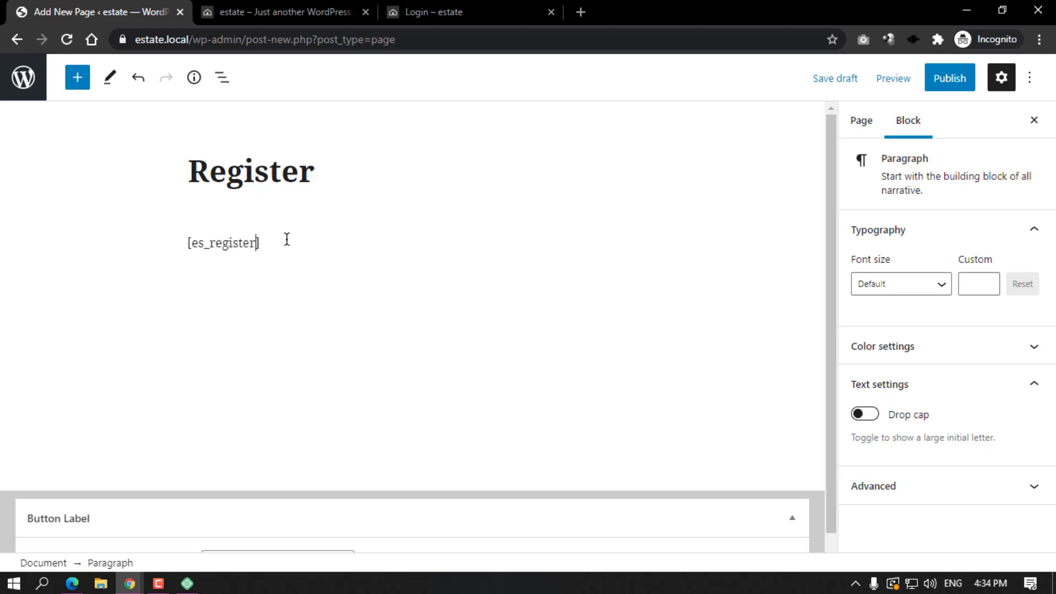
Give the Register page the 'Page without sidebar' template and publish it.
{"action": "left_click", "coordinate": [864, 123]}
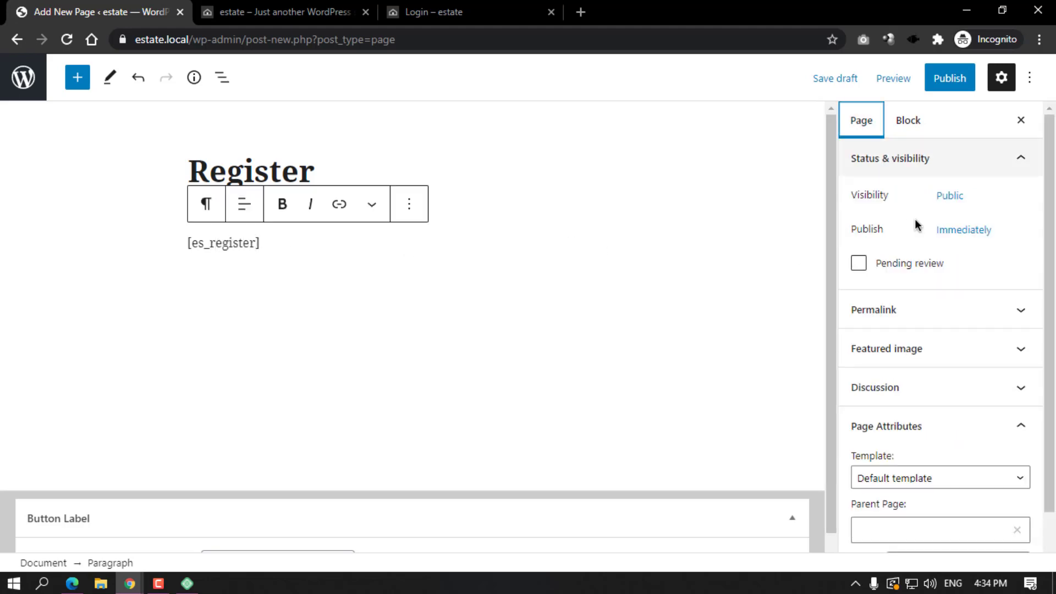
{"action": "left_click", "coordinate": [901, 480]}
{"action": "left_click", "coordinate": [902, 429]}
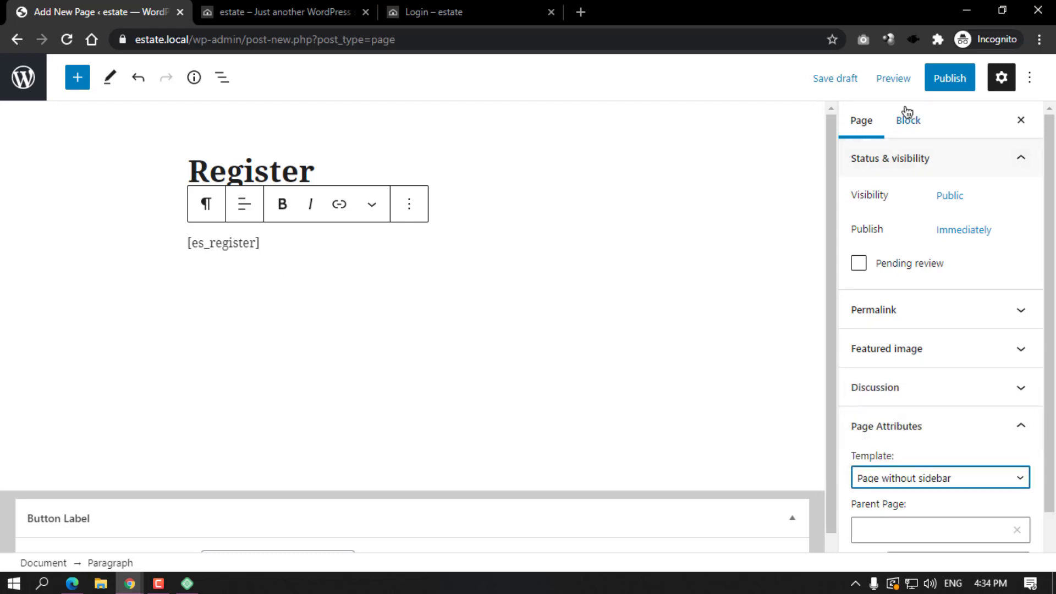
{"action": "left_click", "coordinate": [950, 78]}
{"action": "left_click", "coordinate": [898, 78]}
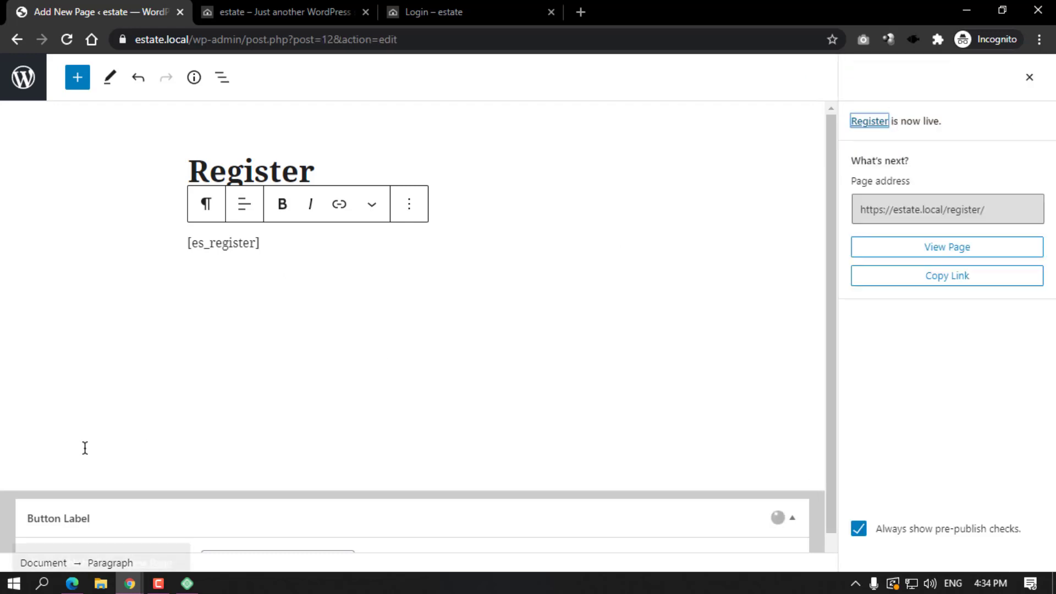
View the live Register page, which shows only its REGISTER heading.
{"action": "left_click", "coordinate": [157, 523]}
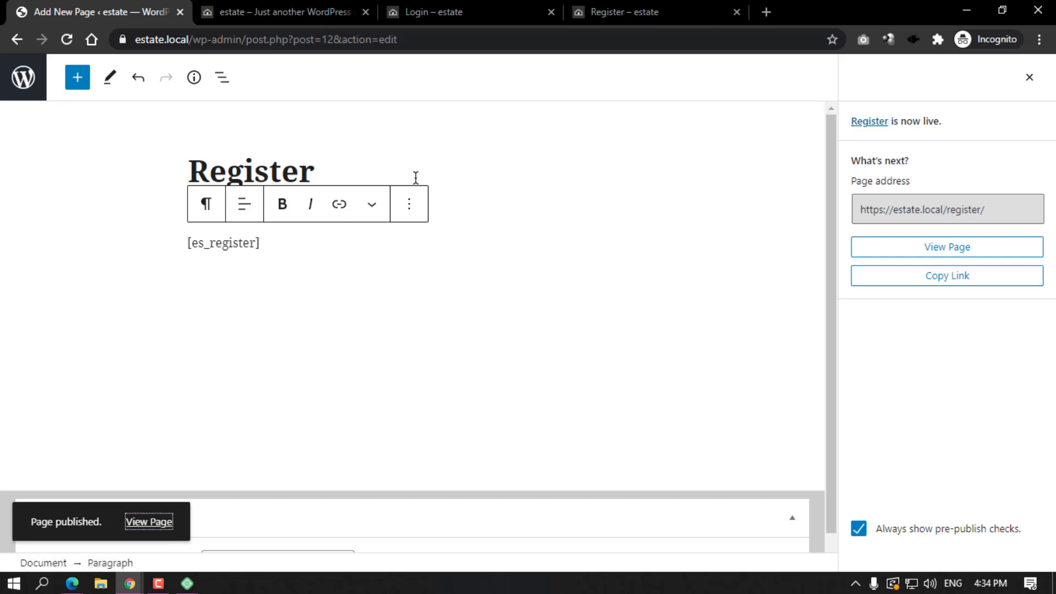
{"action": "left_click", "coordinate": [639, 6]}
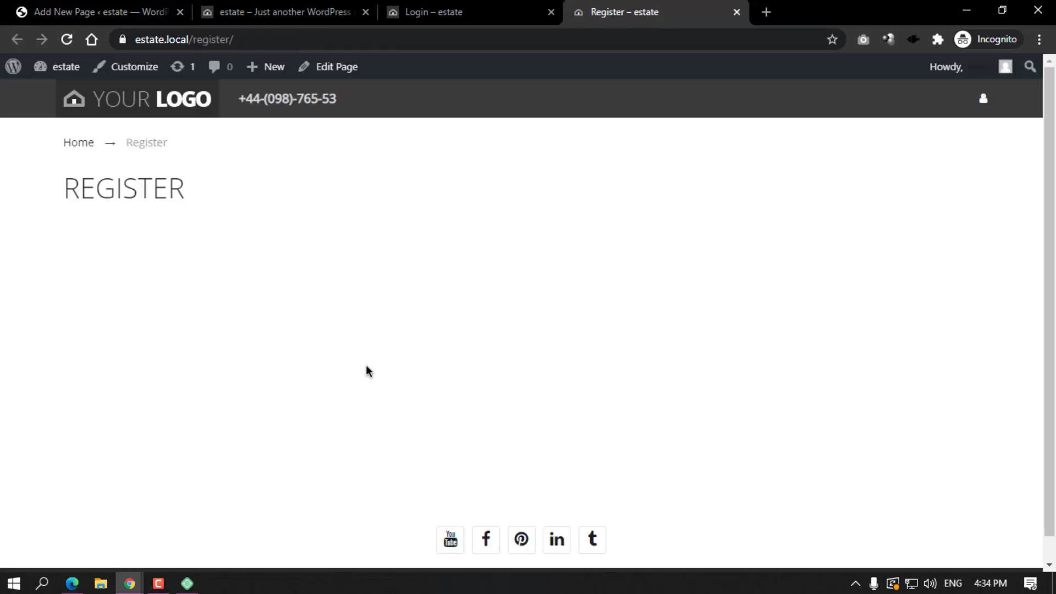
{"action": "scroll", "coordinate": [408, 333], "scroll_direction": "down", "scroll_amount": 1}
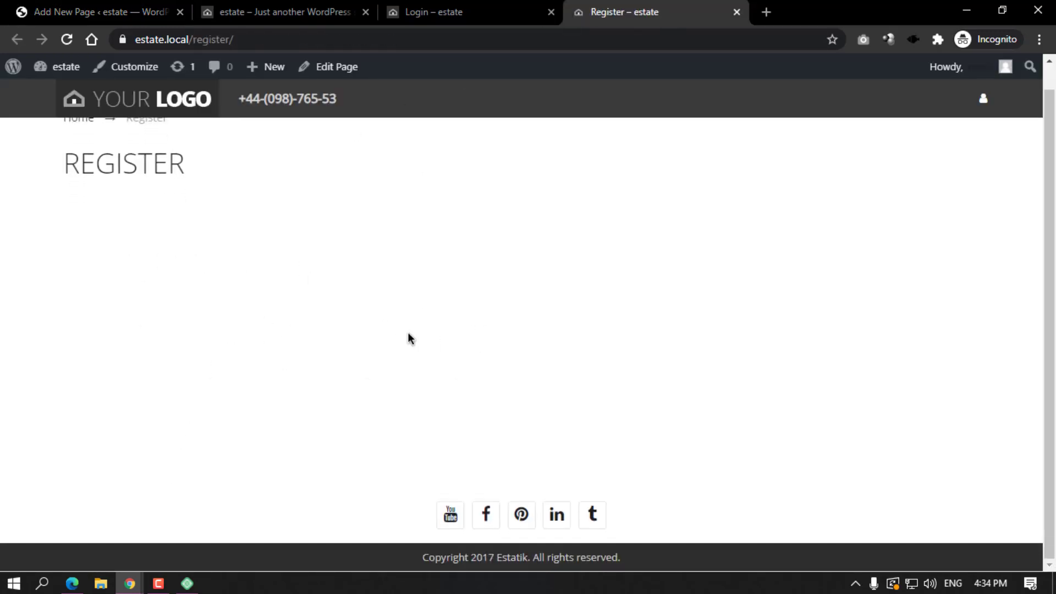
{"action": "scroll", "coordinate": [435, 332], "scroll_direction": "up", "scroll_amount": 1}
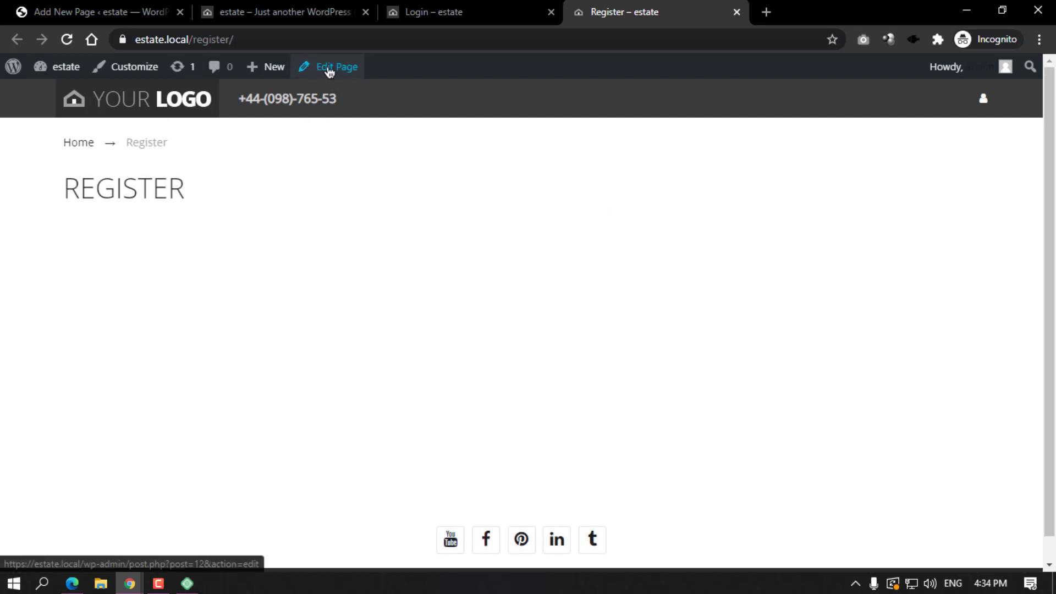
Test the Register page address in a private browsing window, then close it.
{"action": "left_click", "coordinate": [755, 39]}
{"action": "key", "text": "ctrl+c"}
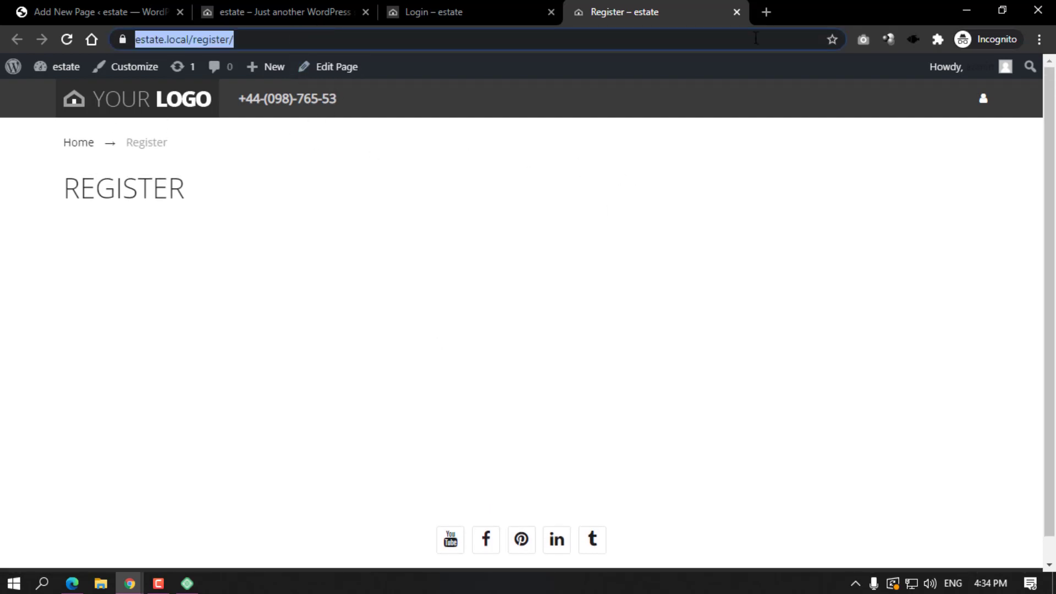
{"action": "left_click", "coordinate": [1038, 39]}
{"action": "left_click", "coordinate": [961, 97]}
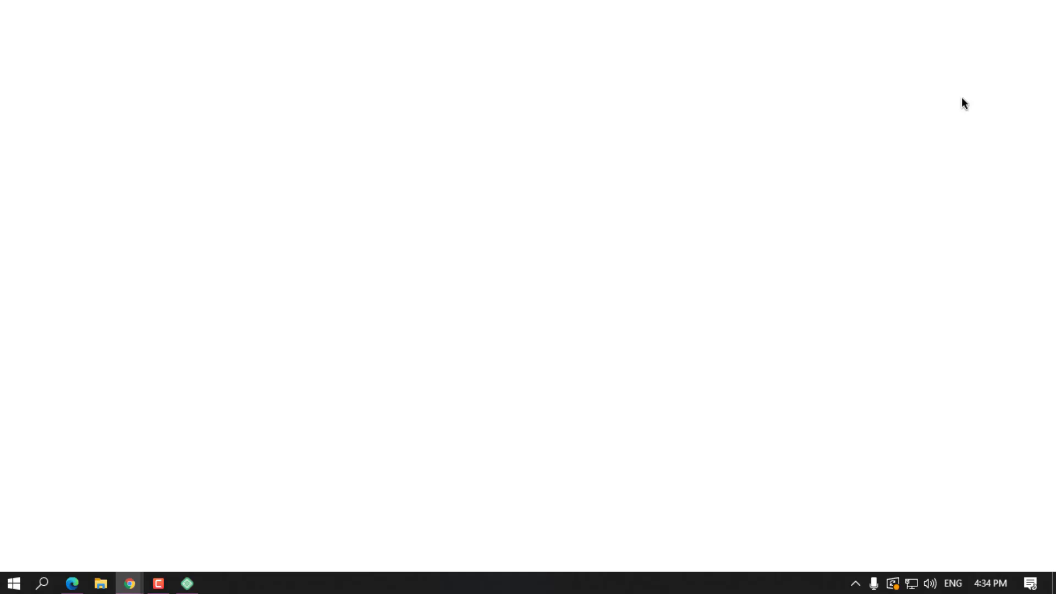
{"action": "key", "text": "ctrl+v"}
{"action": "key", "text": "Return"}
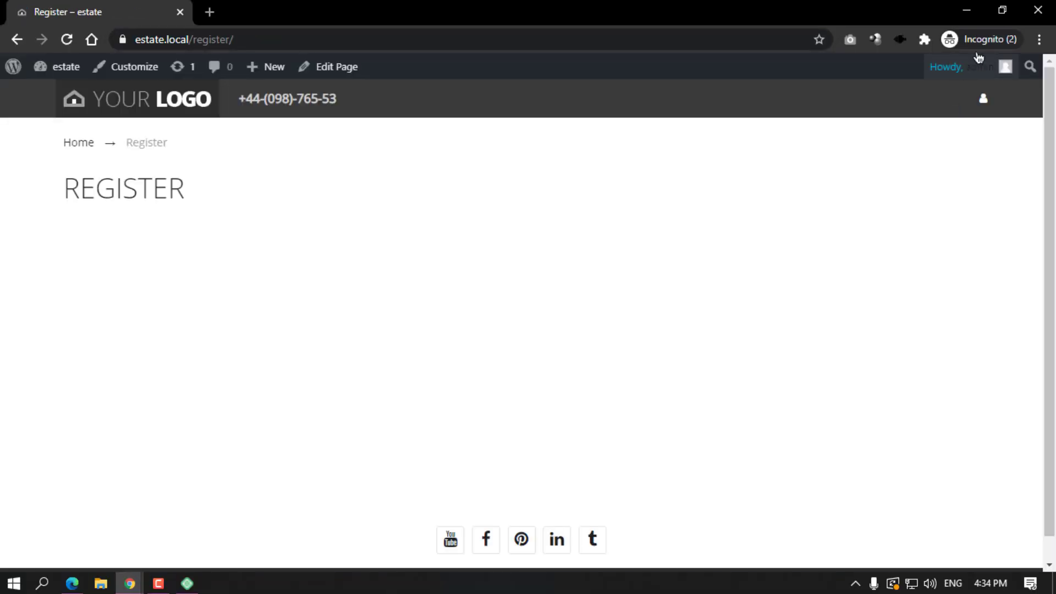
{"action": "left_click", "coordinate": [1036, 6]}
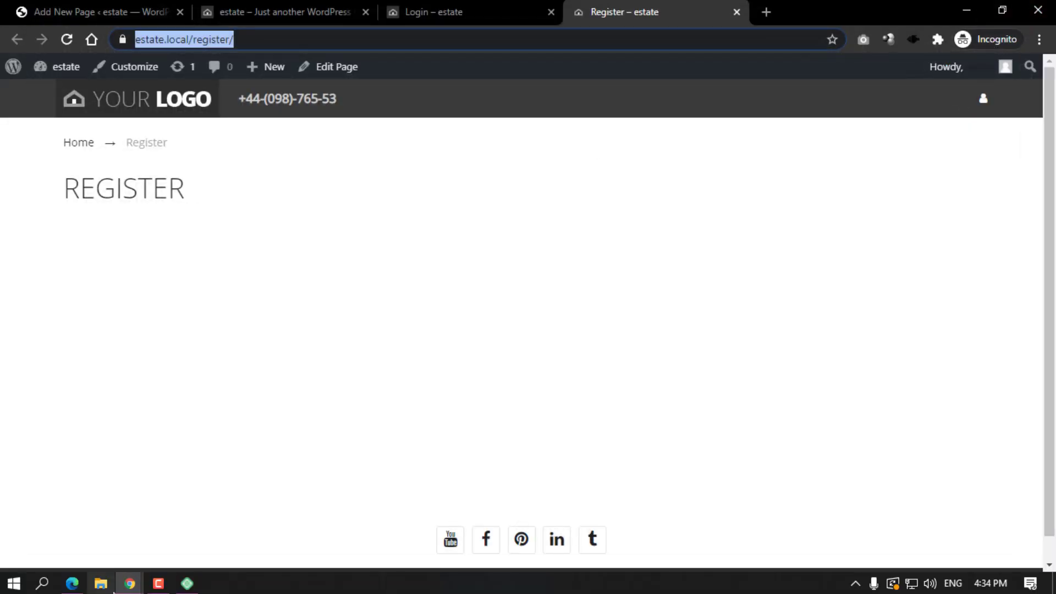
Load the Register address in the other browser window, then close that tab and minimize the window.
{"action": "mouse_move", "coordinate": [132, 578]}
{"action": "left_click", "coordinate": [114, 537]}
{"action": "left_click", "coordinate": [214, 12]}
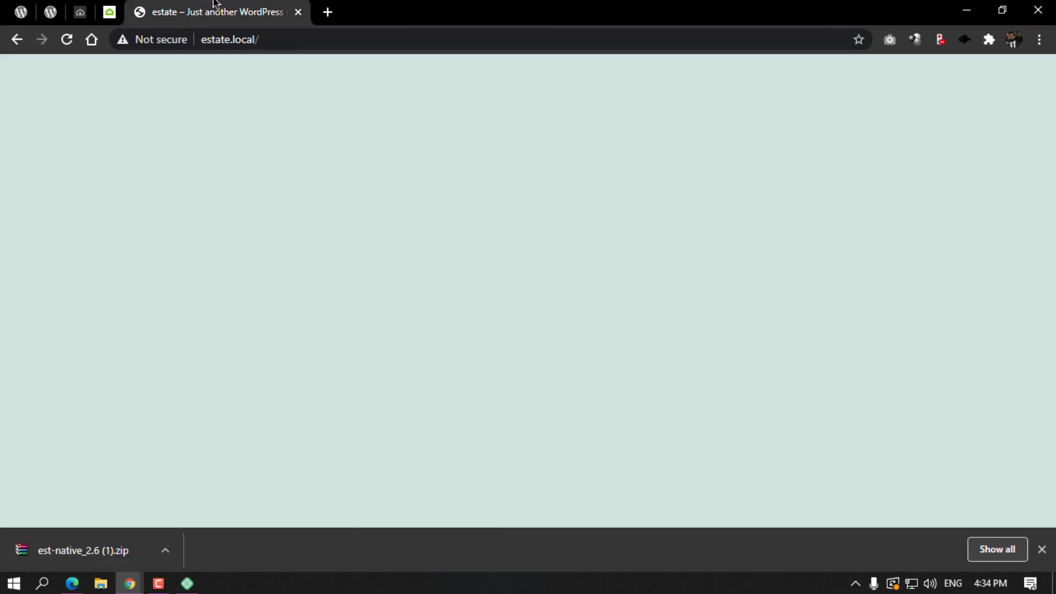
{"action": "left_click", "coordinate": [222, 37]}
{"action": "key", "text": "ctrl+v"}
{"action": "key", "text": "Return"}
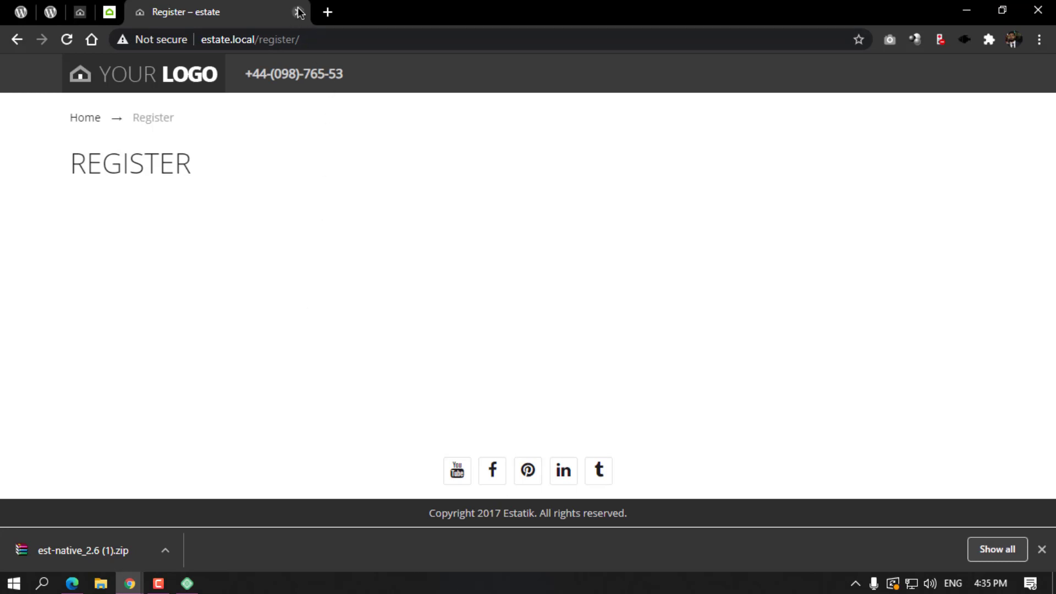
{"action": "left_click", "coordinate": [299, 12]}
{"action": "left_click", "coordinate": [965, 10]}
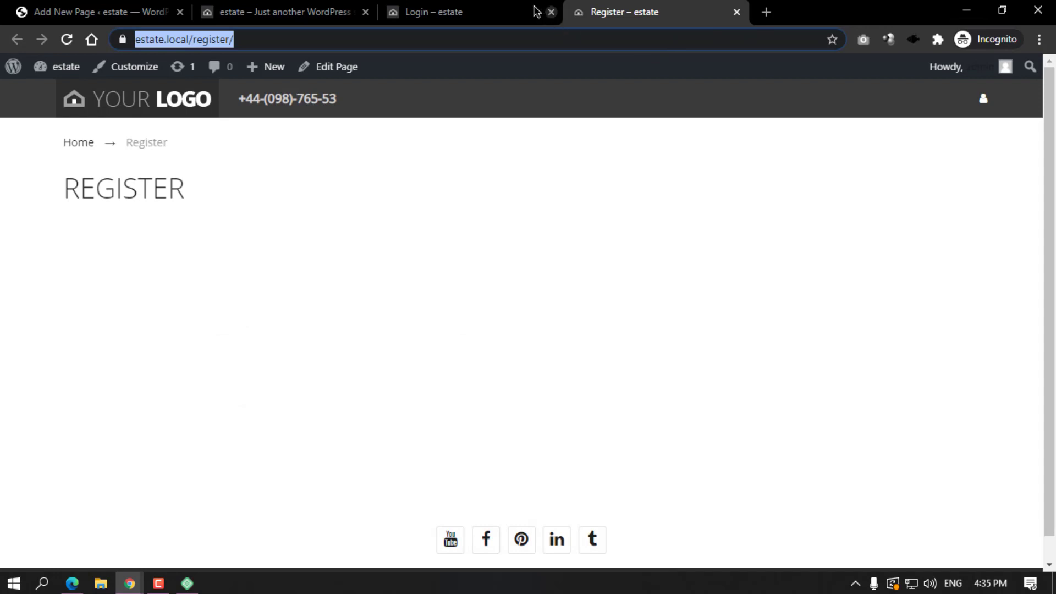
Close the Login page tab and return from the Register editor to the Pages list.
{"action": "left_click", "coordinate": [495, 7]}
{"action": "left_click", "coordinate": [550, 12]}
{"action": "left_click", "coordinate": [290, 12]}
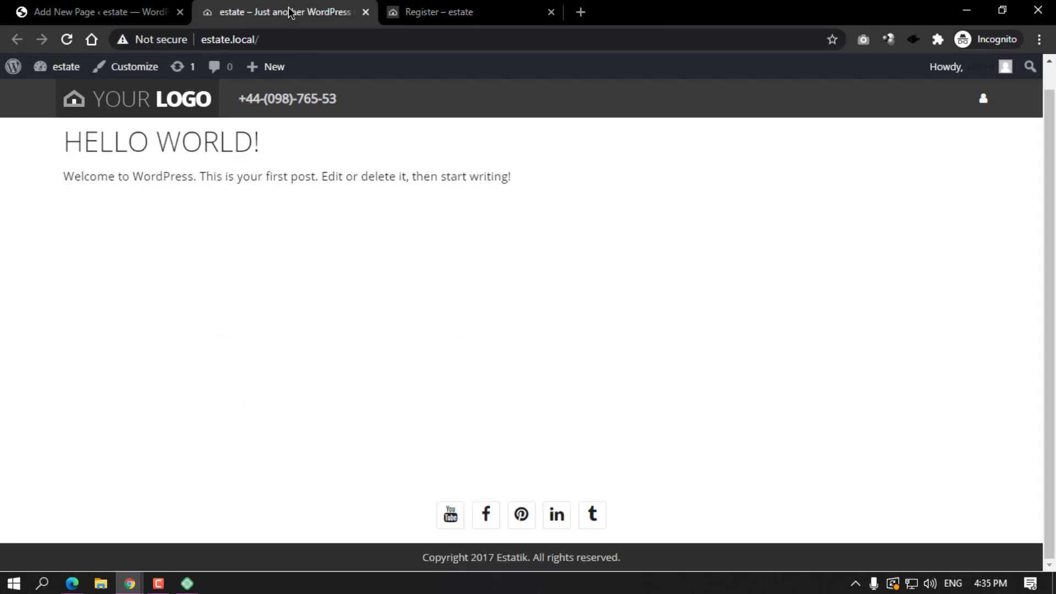
{"action": "left_click", "coordinate": [161, 20]}
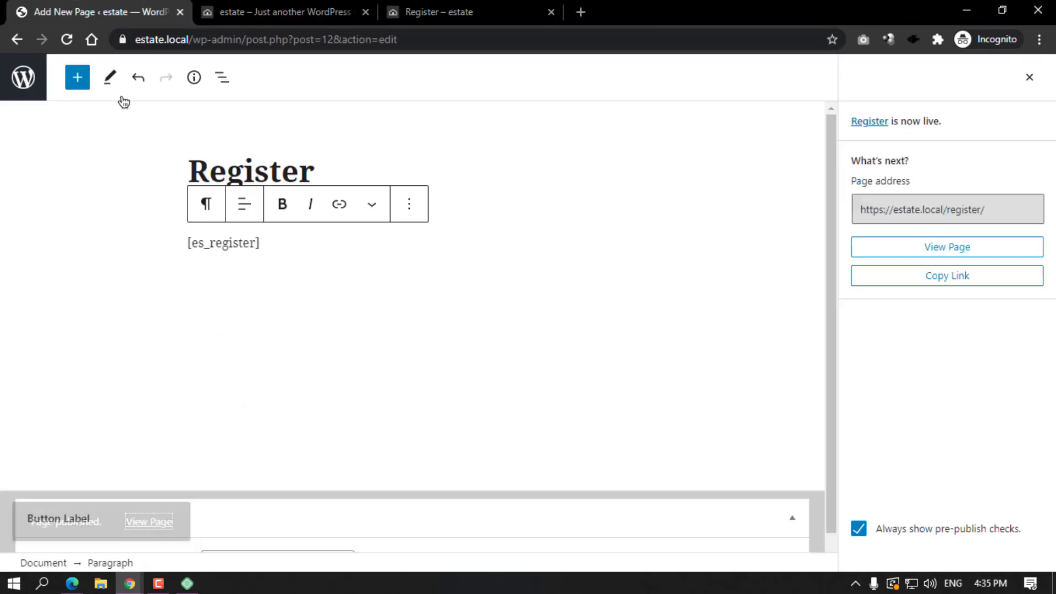
{"action": "left_click", "coordinate": [29, 72]}
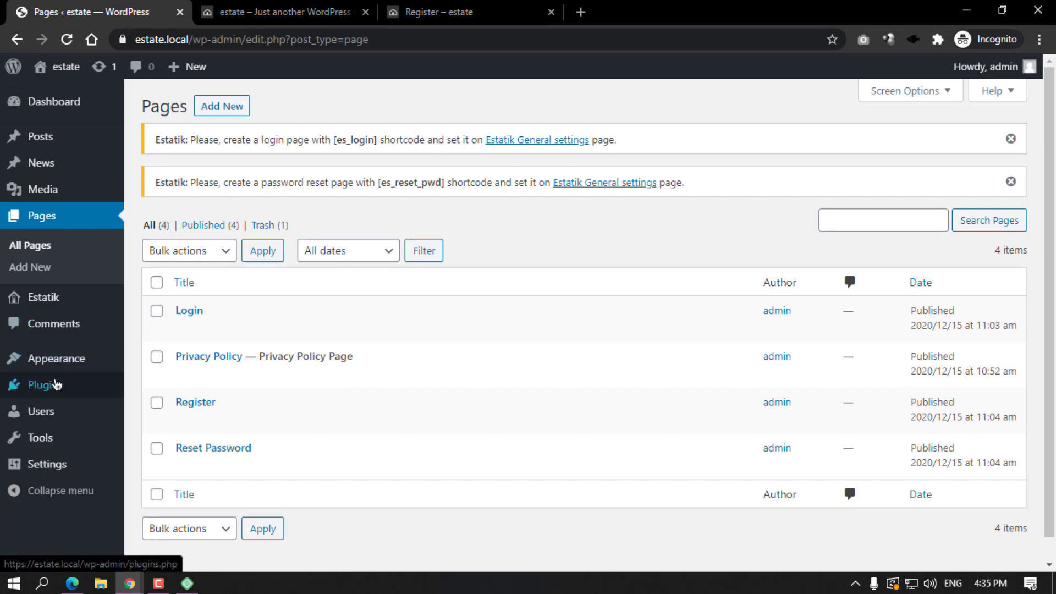
Enable 'Anyone can register' in General Settings, save, and reload the live Register page.
{"action": "mouse_move", "coordinate": [103, 459]}
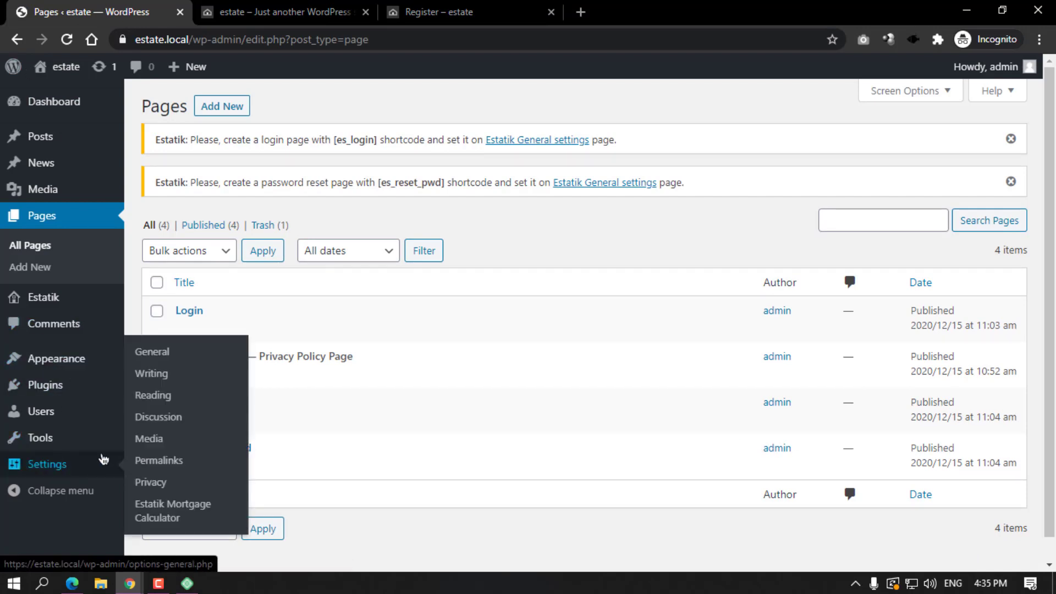
{"action": "left_click", "coordinate": [172, 356]}
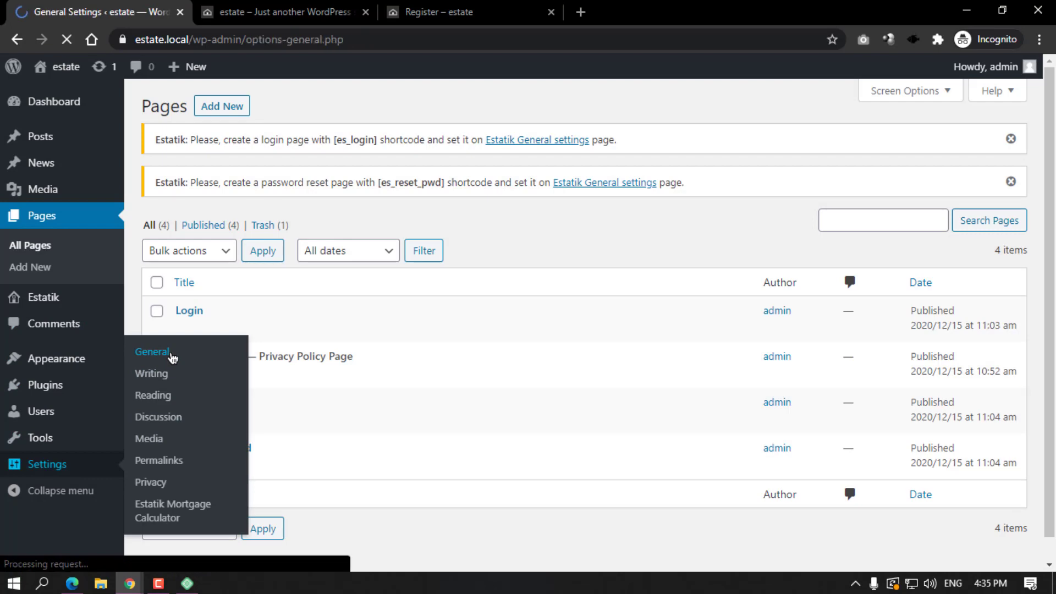
{"action": "scroll", "coordinate": [352, 330], "scroll_direction": "down", "scroll_amount": 3}
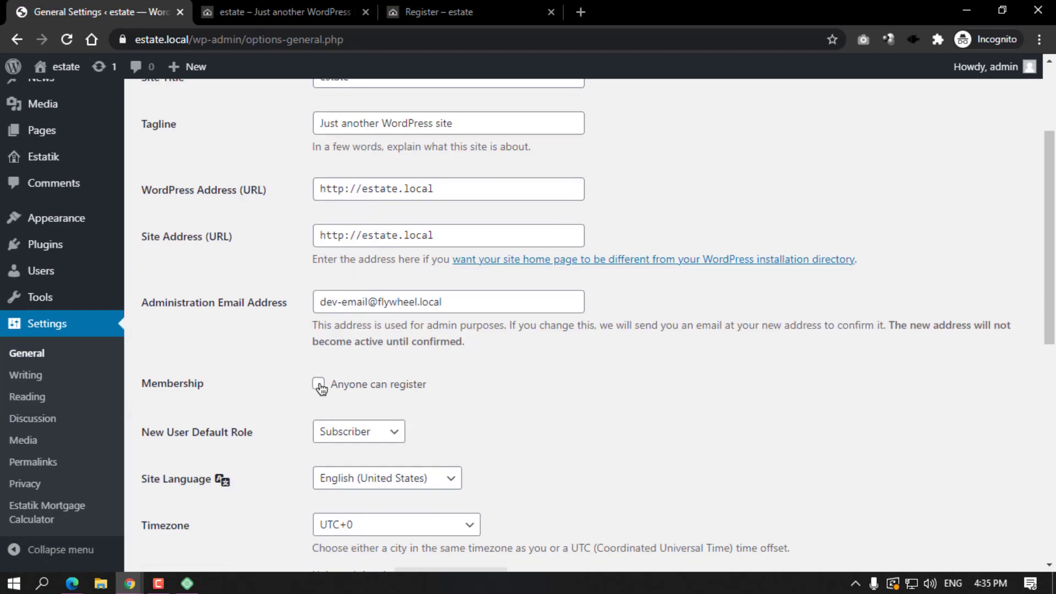
{"action": "left_click", "coordinate": [319, 385]}
{"action": "scroll", "coordinate": [253, 341], "scroll_direction": "down", "scroll_amount": 8}
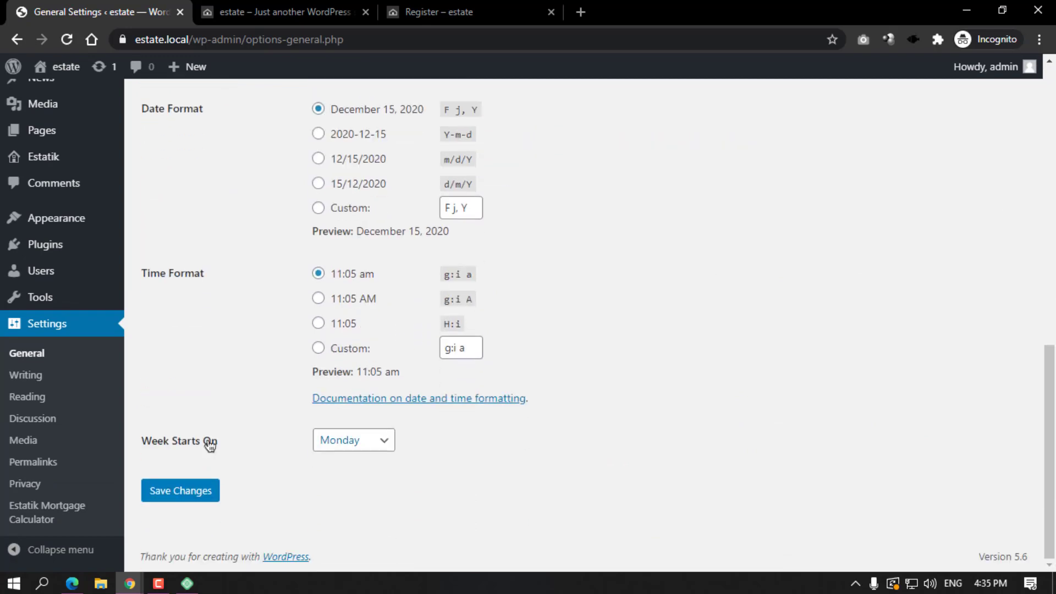
{"action": "left_click", "coordinate": [190, 485]}
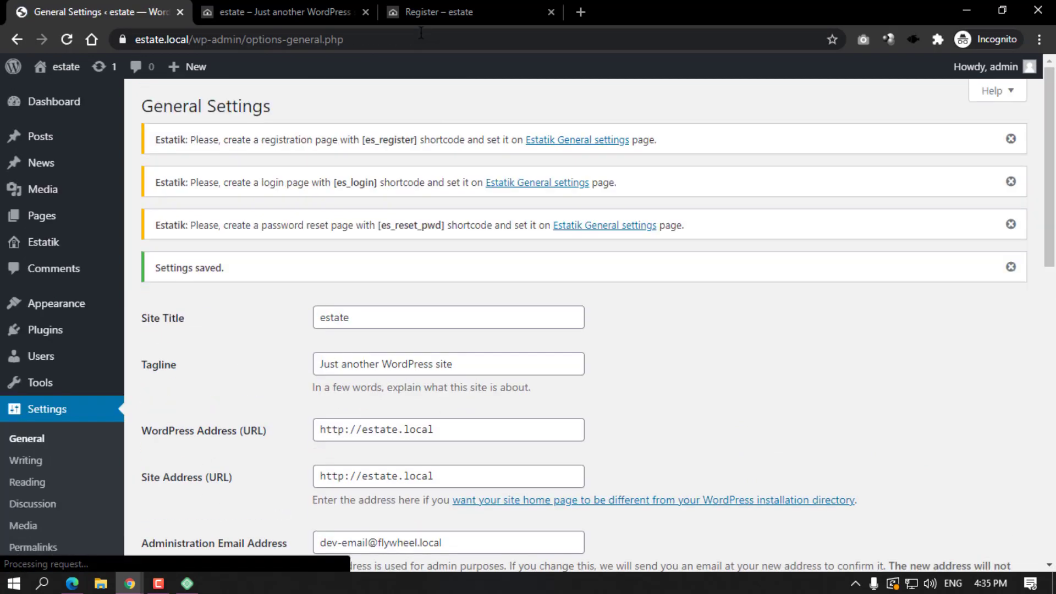
{"action": "left_click", "coordinate": [386, 14]}
{"action": "left_click", "coordinate": [61, 40]}
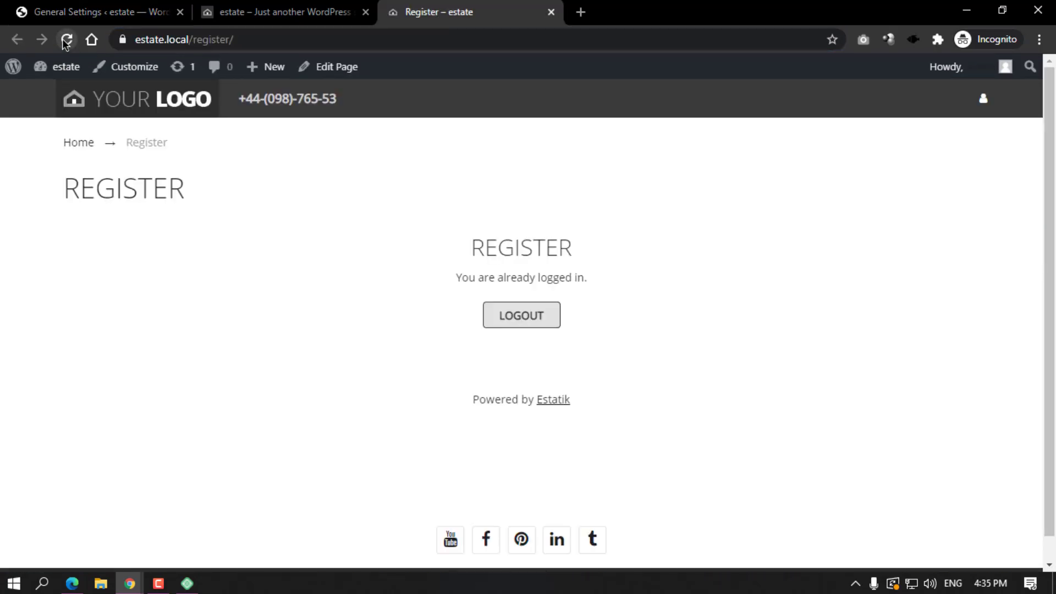
Highlight the REGISTER heading and 'You are already logged in.' message, then return to General Settings.
{"action": "left_click_drag", "start_coordinate": [481, 257], "coordinate": [607, 266]}
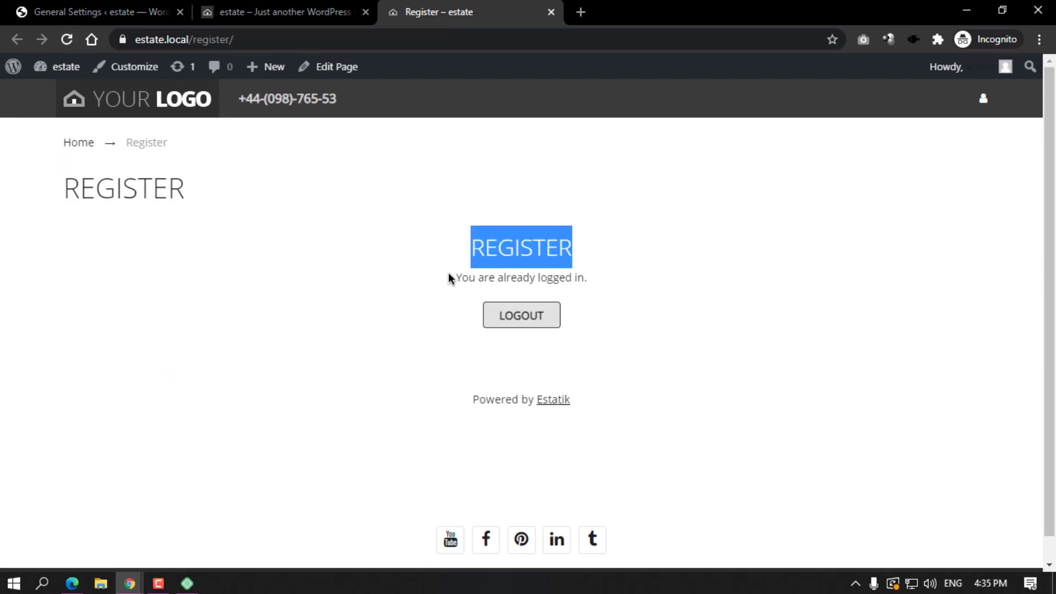
{"action": "left_click_drag", "start_coordinate": [451, 280], "coordinate": [579, 278]}
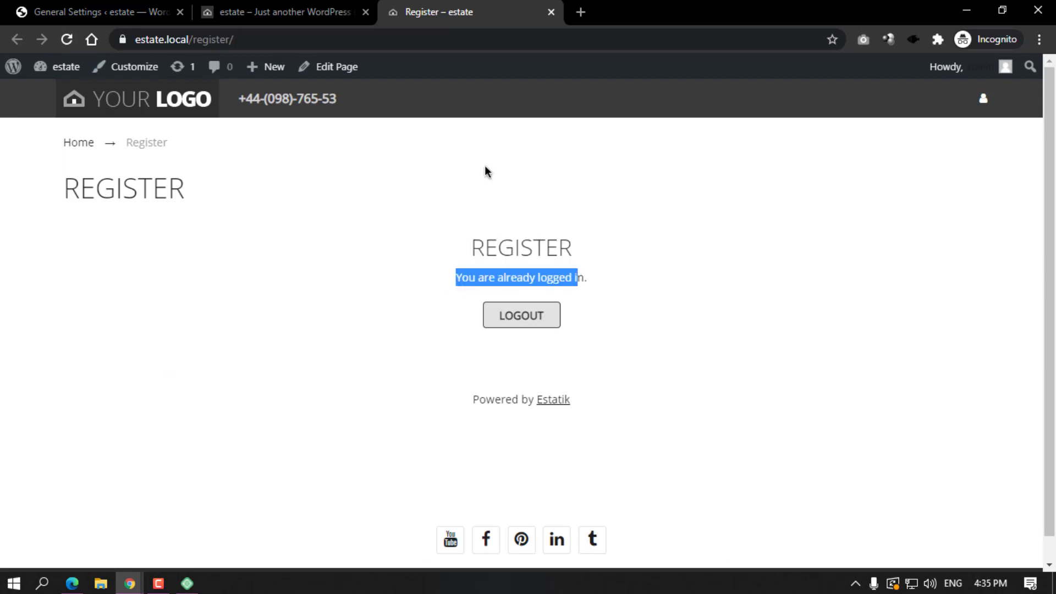
{"action": "left_click", "coordinate": [457, 201]}
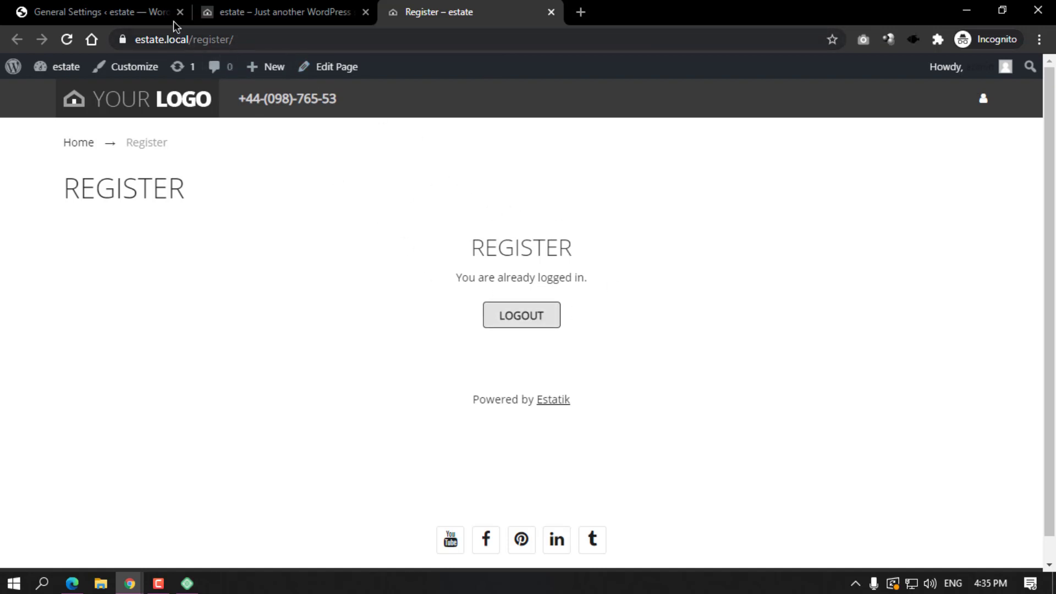
{"action": "left_click", "coordinate": [109, 7]}
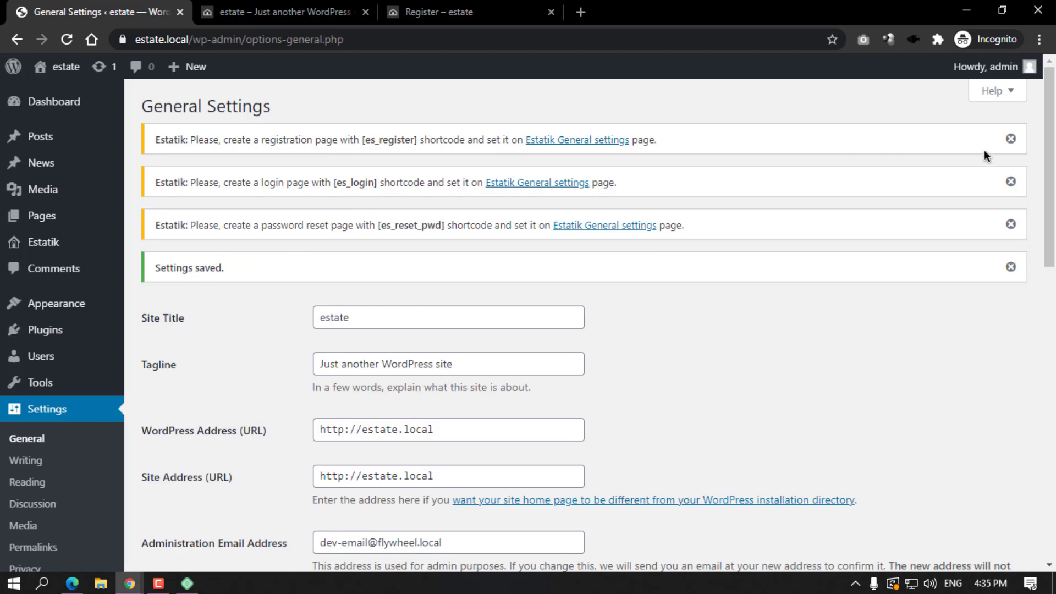
Dismiss the registration and login page notices and open Estatik's General settings.
{"action": "left_click", "coordinate": [1011, 141]}
{"action": "left_click", "coordinate": [1010, 140]}
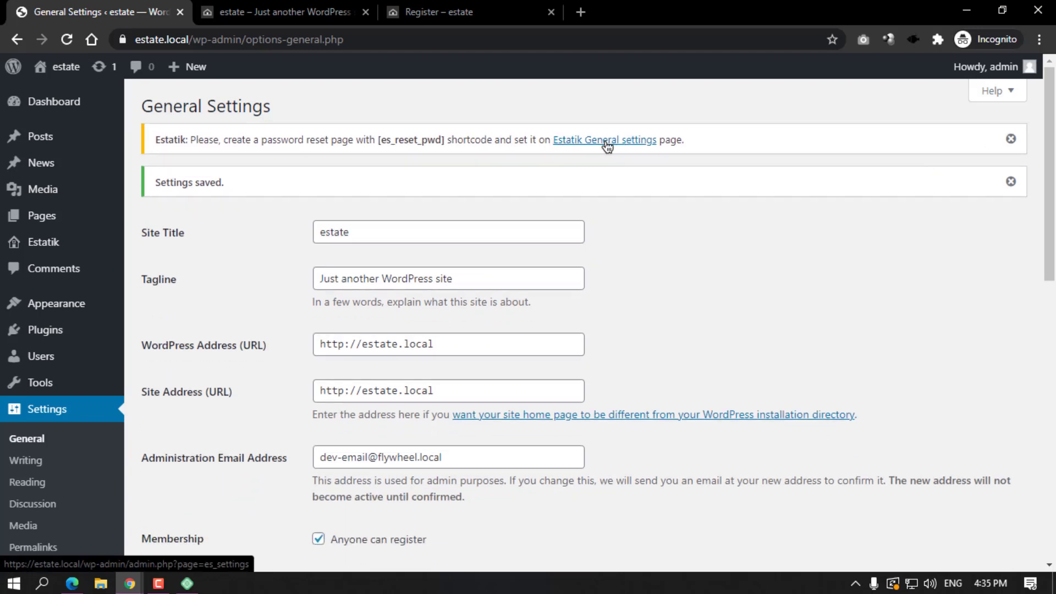
{"action": "left_click", "coordinate": [607, 142]}
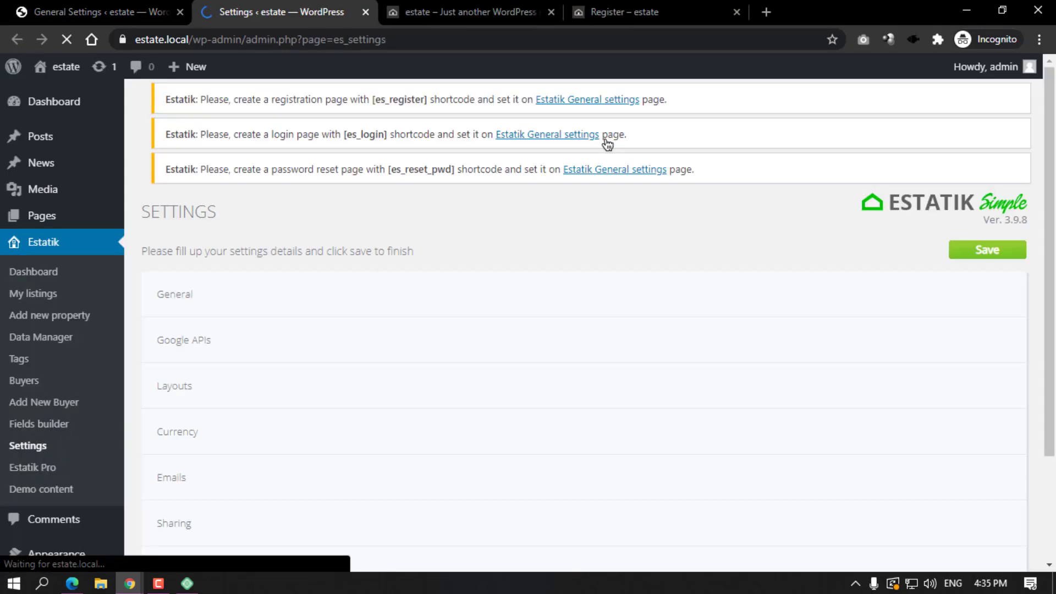
{"action": "scroll", "coordinate": [409, 207], "scroll_direction": "down", "scroll_amount": 9}
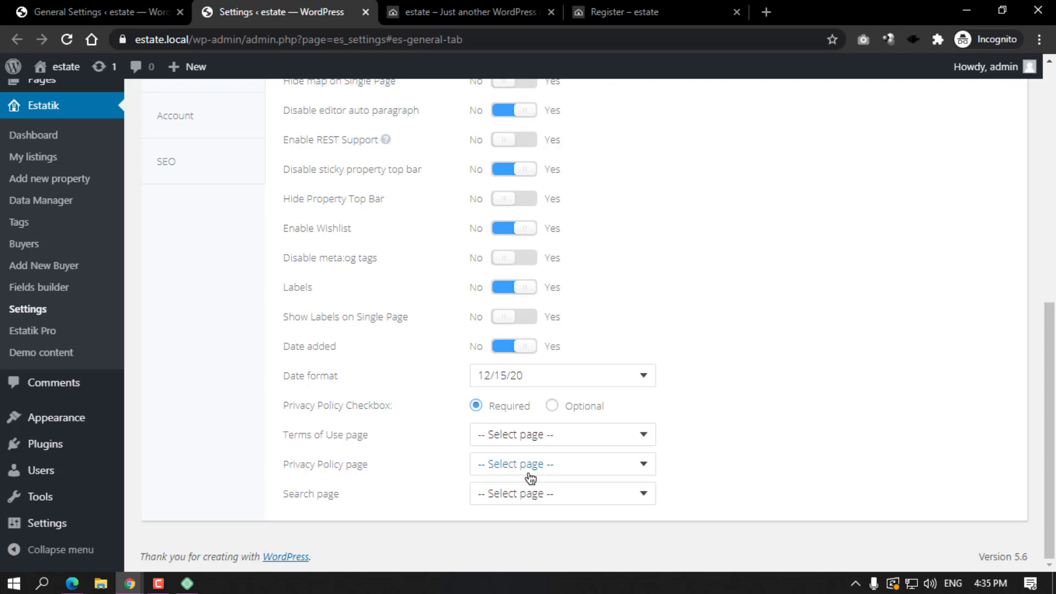
{"action": "scroll", "coordinate": [263, 395], "scroll_direction": "up", "scroll_amount": 5}
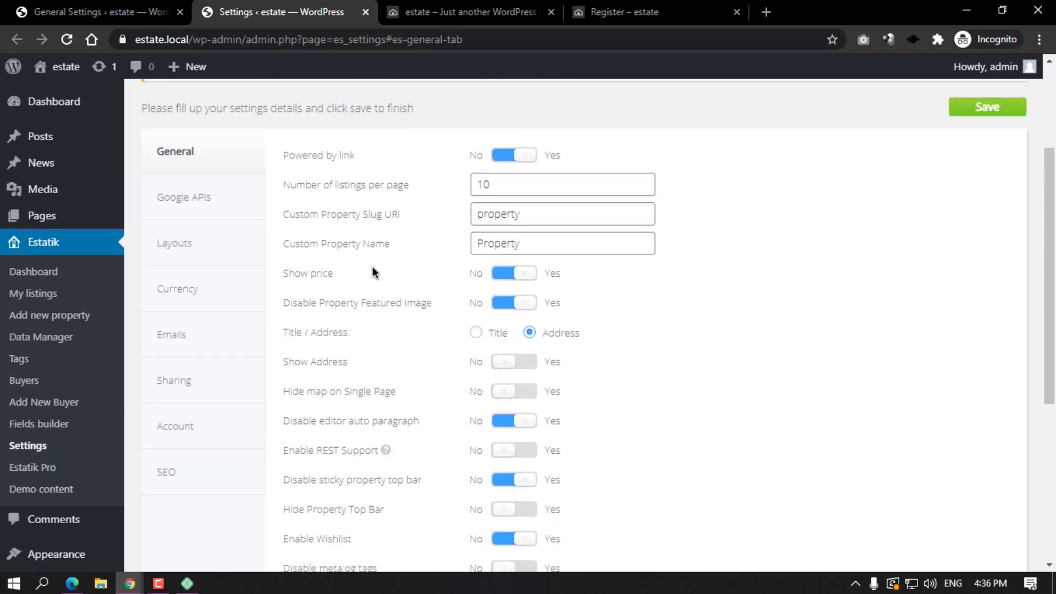
Assign the Register, Login and Reset Password pages in Estatik Account settings and save.
{"action": "left_click", "coordinate": [196, 433]}
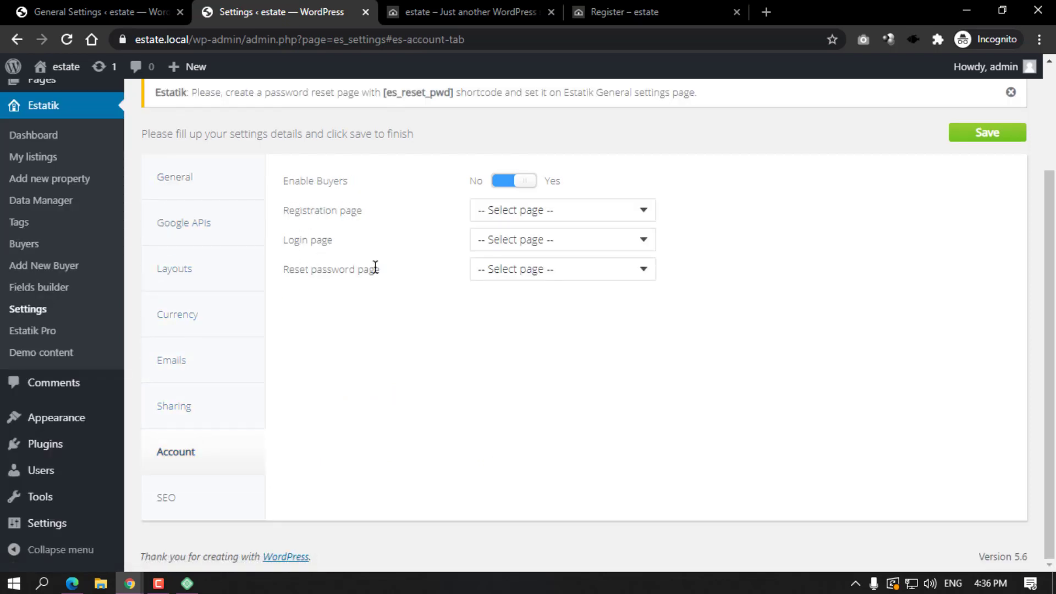
{"action": "left_click", "coordinate": [546, 209]}
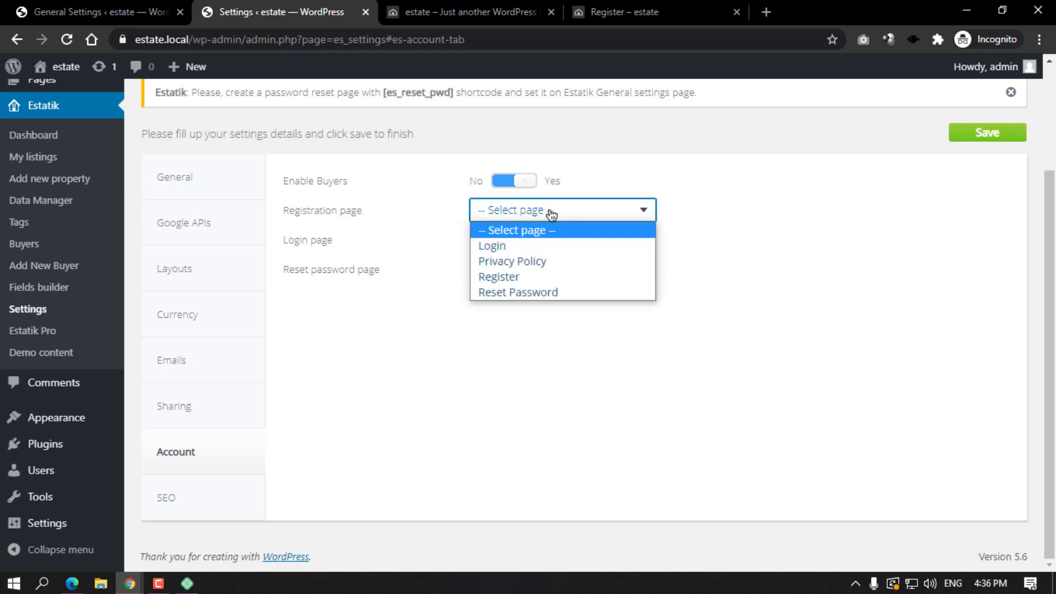
{"action": "left_click", "coordinate": [518, 280]}
{"action": "left_click", "coordinate": [516, 240]}
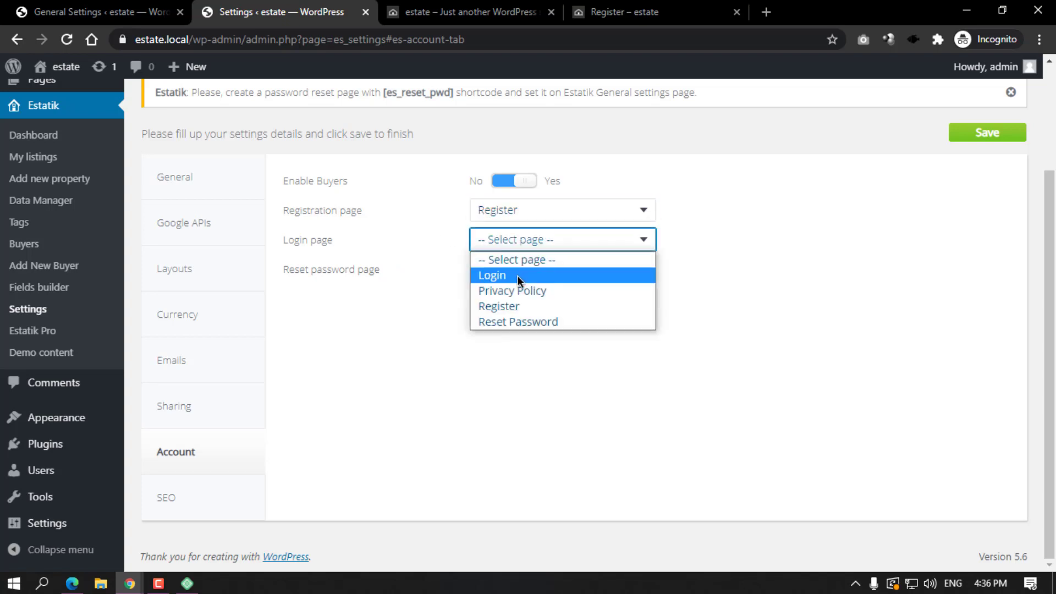
{"action": "left_click", "coordinate": [517, 276]}
{"action": "left_click", "coordinate": [518, 270]}
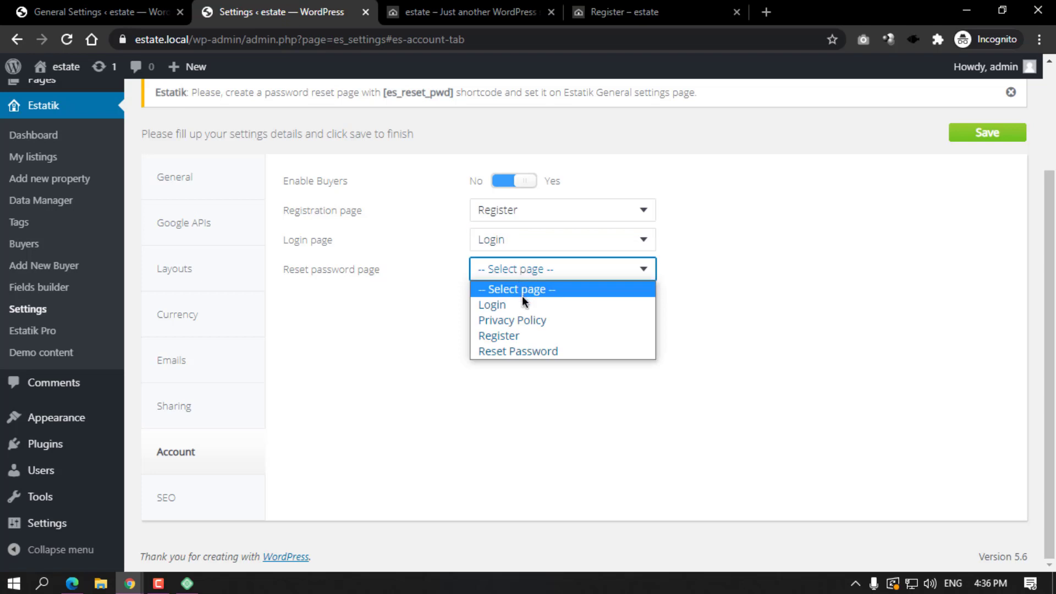
{"action": "left_click", "coordinate": [522, 351]}
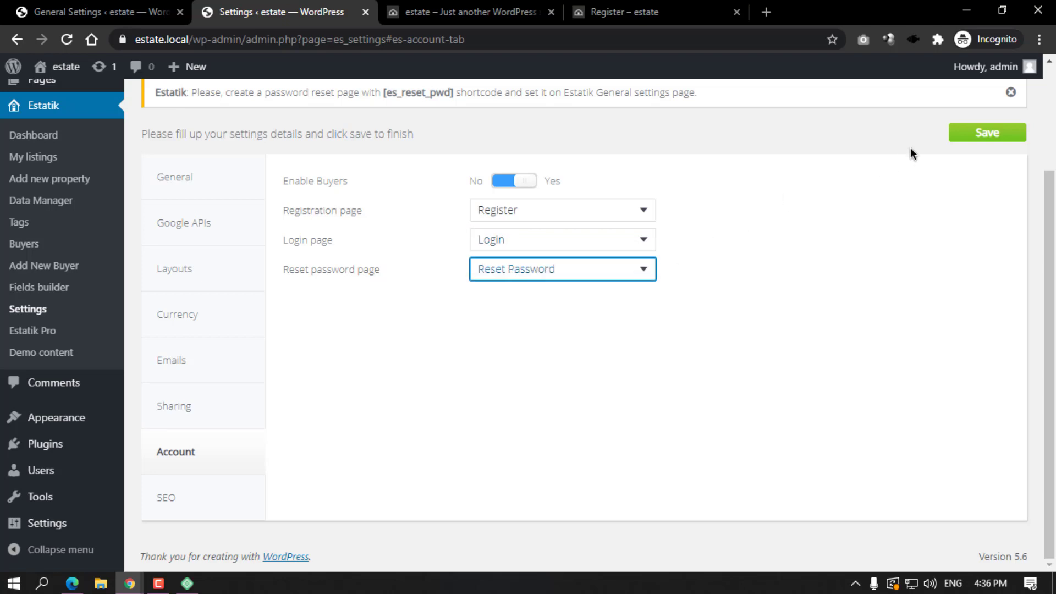
{"action": "left_click", "coordinate": [966, 135]}
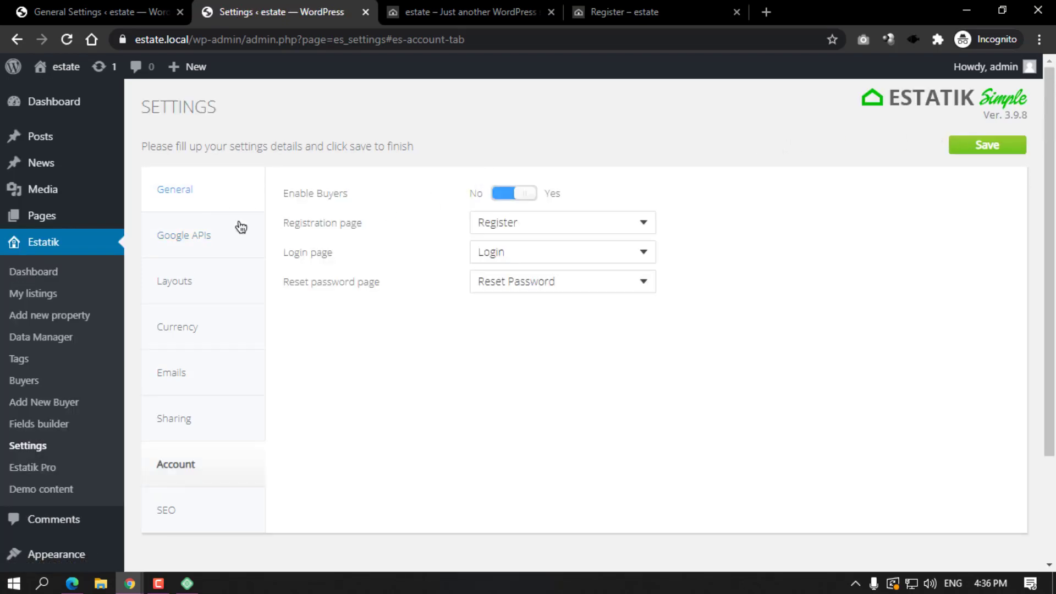
Close the site's Register page and home page browser tabs.
{"action": "left_click", "coordinate": [627, 11]}
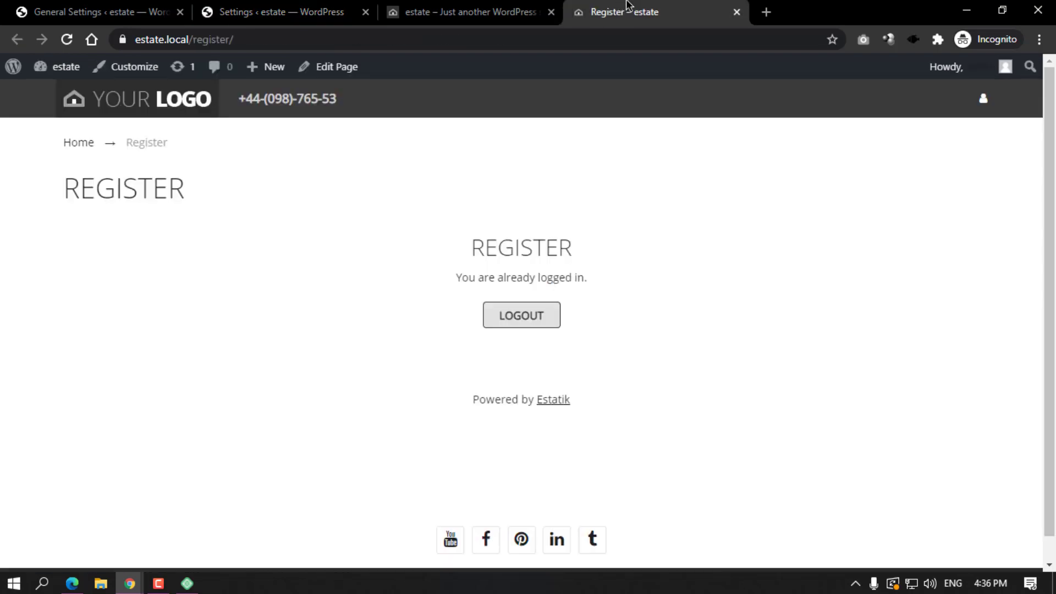
{"action": "left_click", "coordinate": [736, 11]}
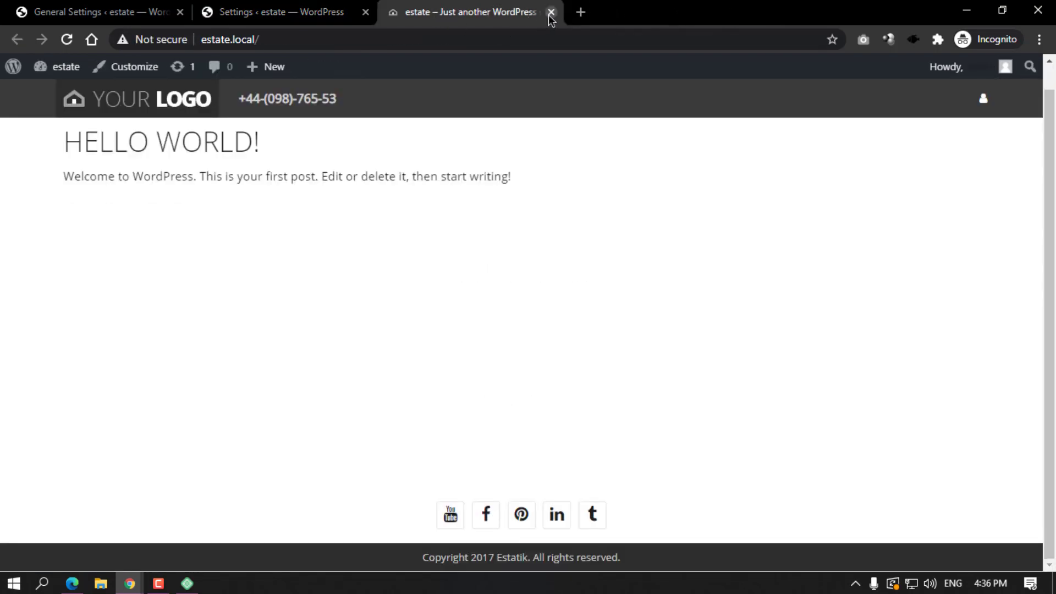
{"action": "left_click", "coordinate": [551, 12]}
In Reading settings, try 'A static page' but leave the homepage on 'Your latest posts'.
{"action": "scroll", "coordinate": [38, 440], "scroll_direction": "down", "scroll_amount": 3}
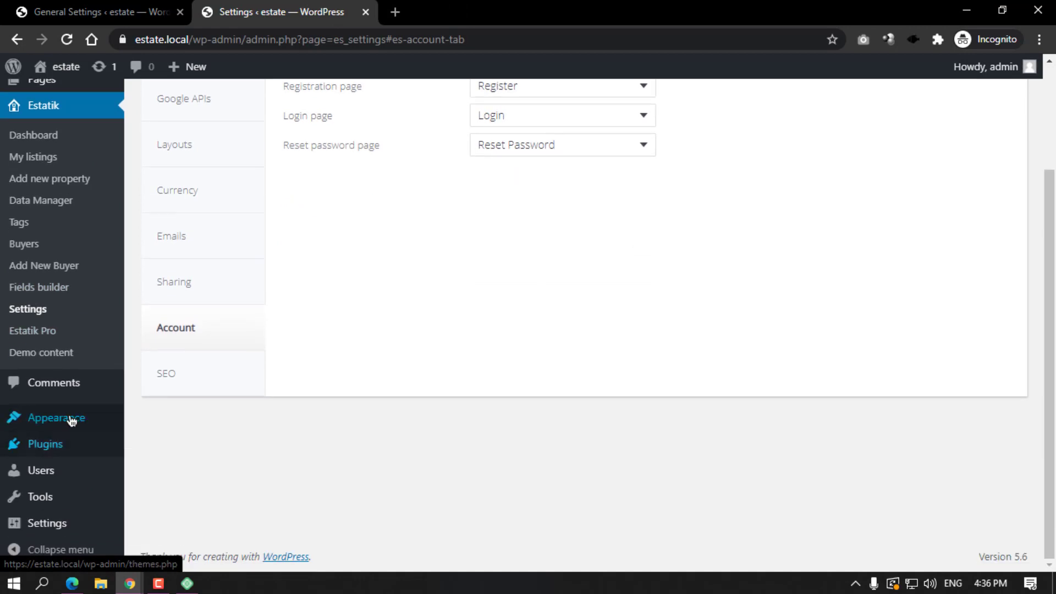
{"action": "mouse_move", "coordinate": [60, 528]}
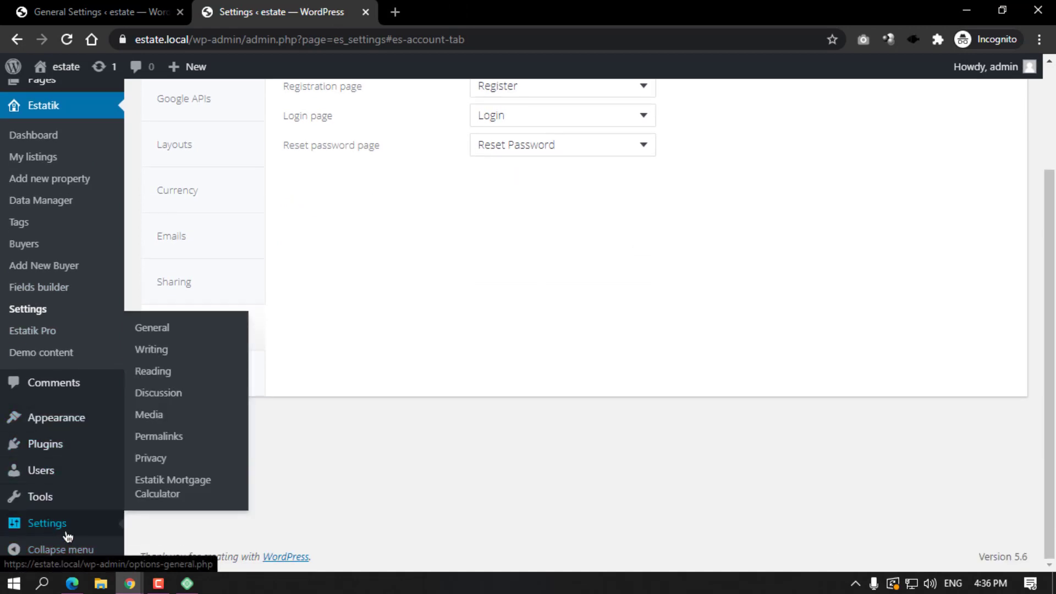
{"action": "left_click", "coordinate": [154, 372]}
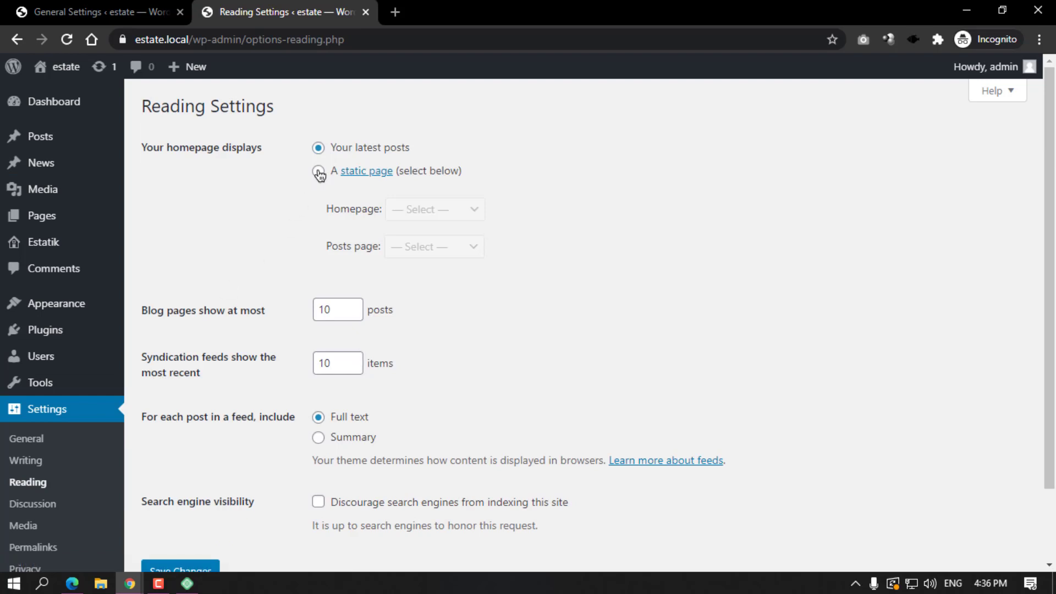
{"action": "left_click", "coordinate": [319, 172]}
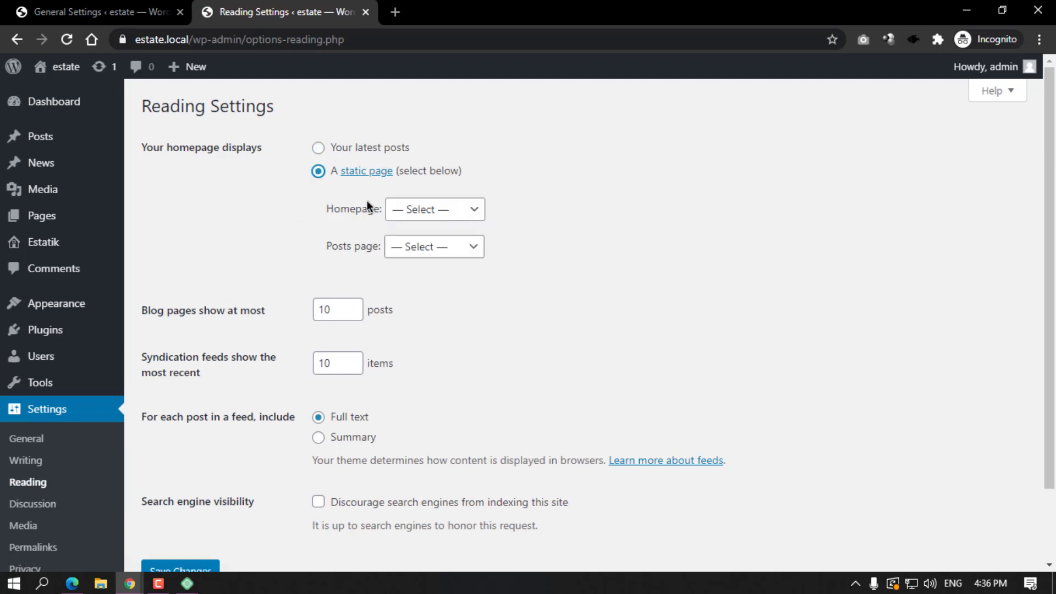
{"action": "left_click", "coordinate": [317, 150]}
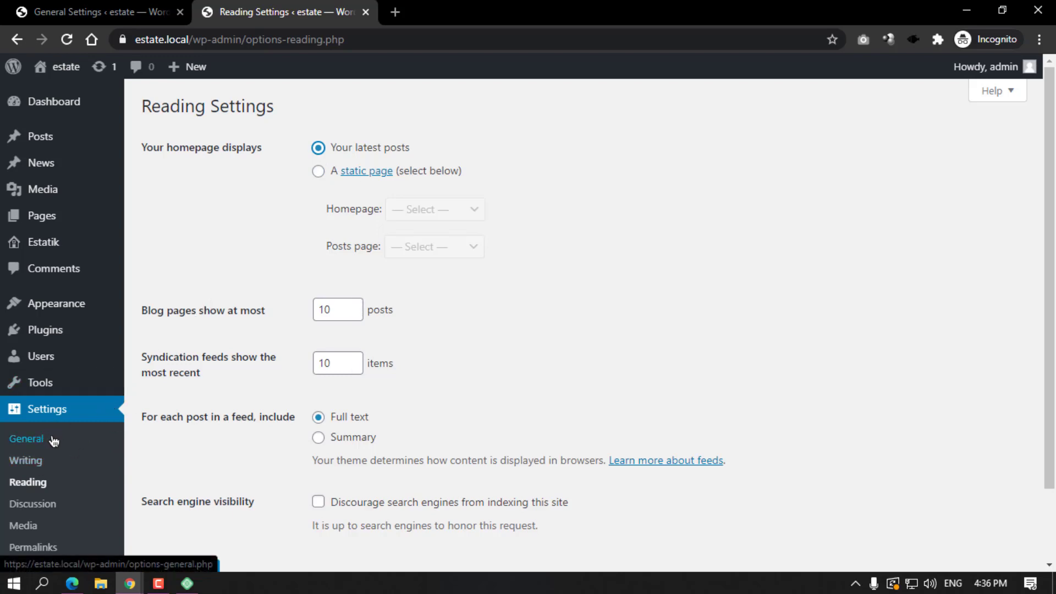
{"action": "scroll", "coordinate": [55, 443], "scroll_direction": "down", "scroll_amount": 2}
{"action": "left_click", "coordinate": [31, 474]}
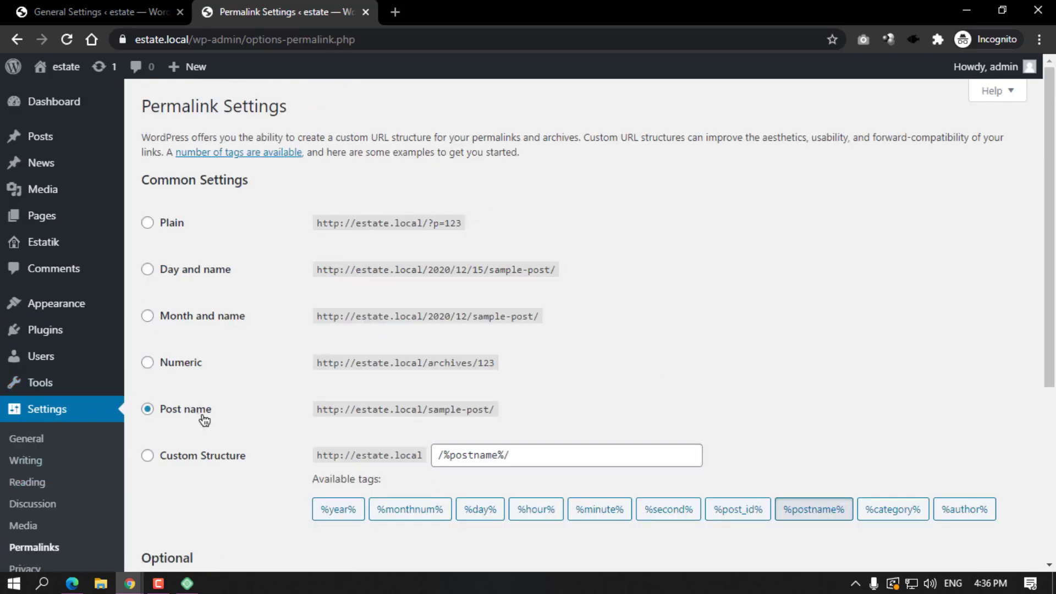
{"action": "scroll", "coordinate": [198, 349], "scroll_direction": "down", "scroll_amount": 2}
{"action": "scroll", "coordinate": [197, 354], "scroll_direction": "down", "scroll_amount": 5}
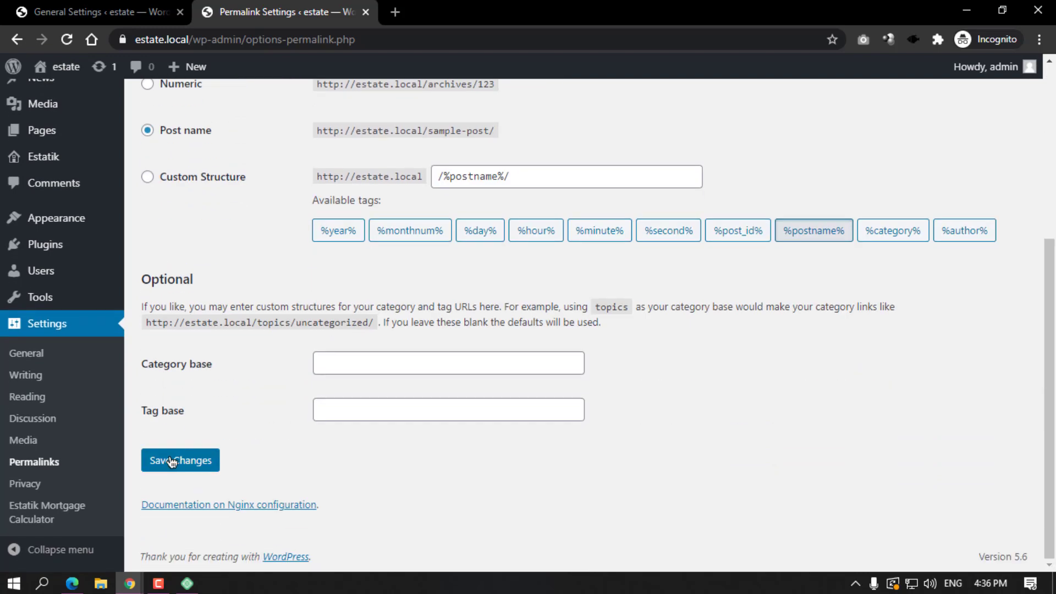
{"action": "scroll", "coordinate": [66, 448], "scroll_direction": "up", "scroll_amount": 5}
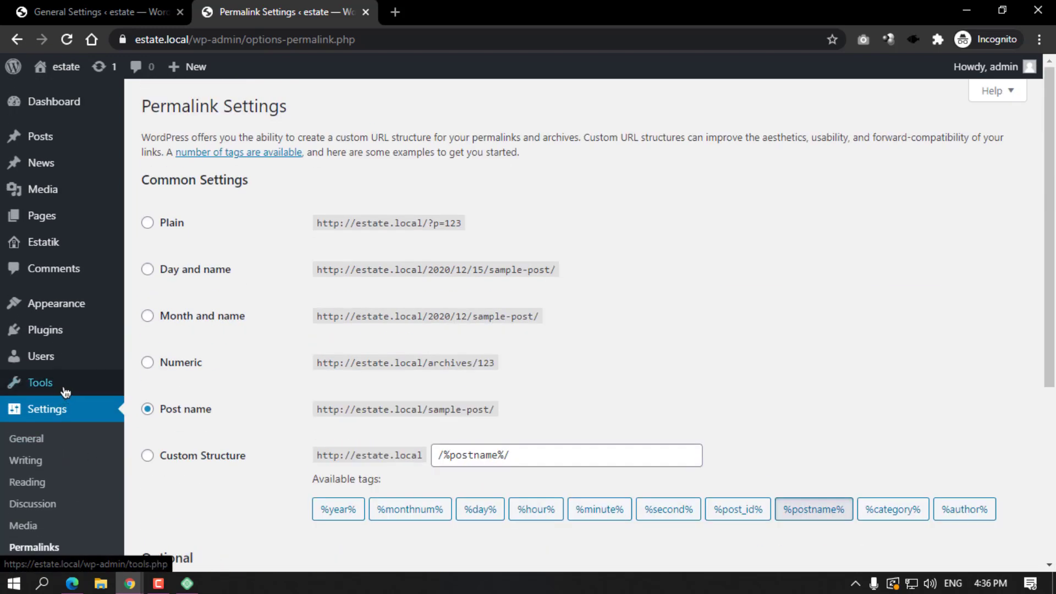
{"action": "mouse_move", "coordinate": [48, 342]}
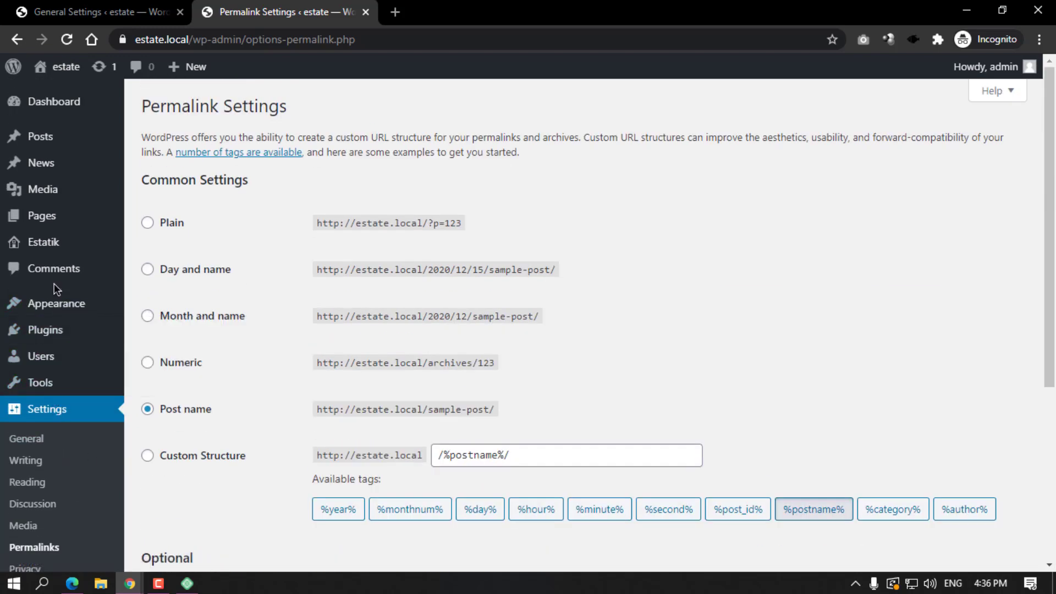
{"action": "mouse_move", "coordinate": [55, 254]}
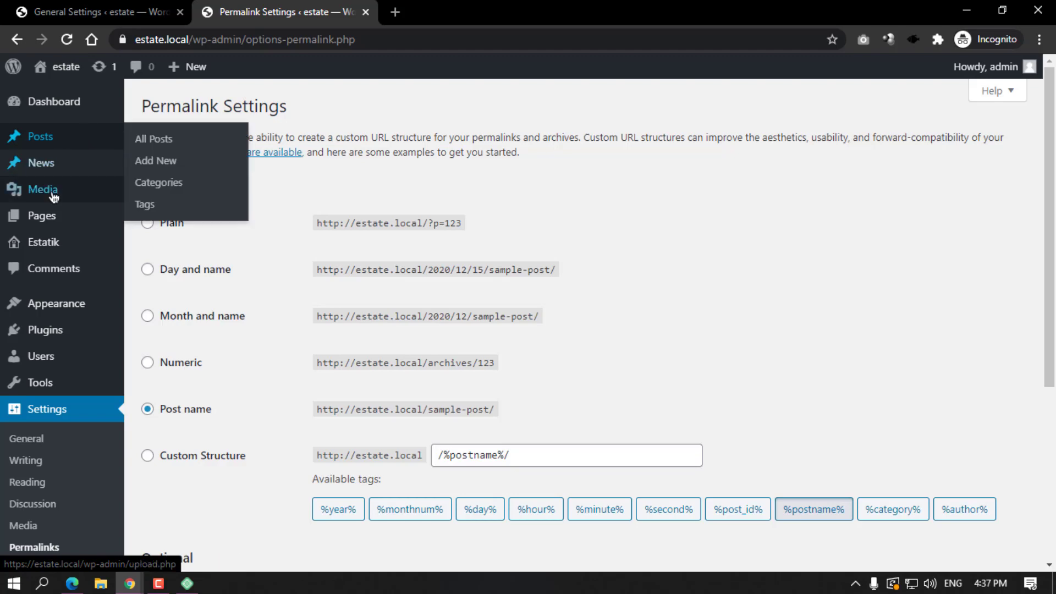
Add a new page titled Privacy Policy and begin its body with 'here you can write your website…'.
{"action": "left_click", "coordinate": [52, 215]}
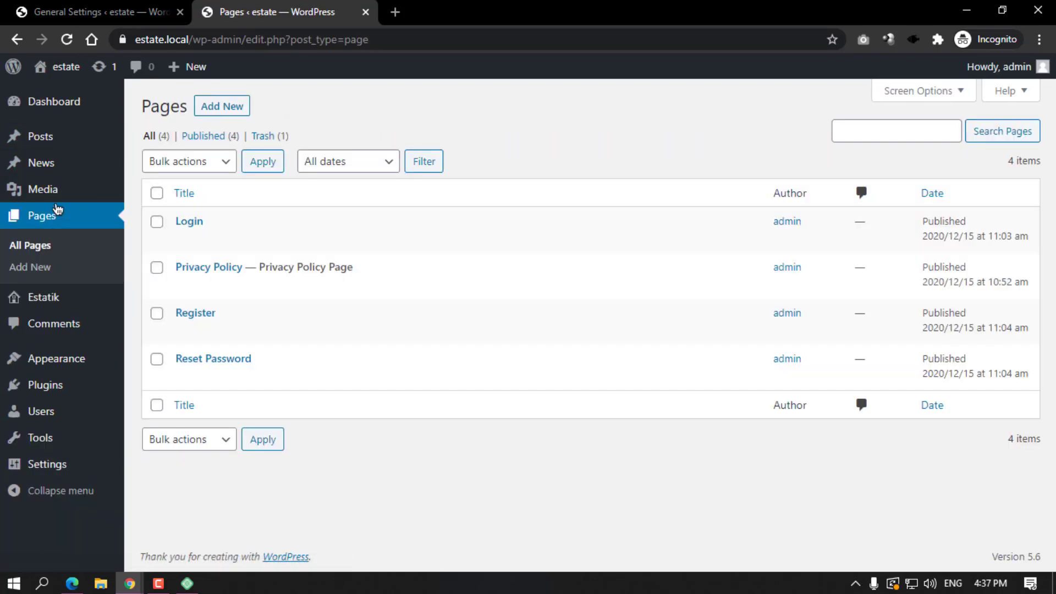
{"action": "left_click", "coordinate": [231, 107]}
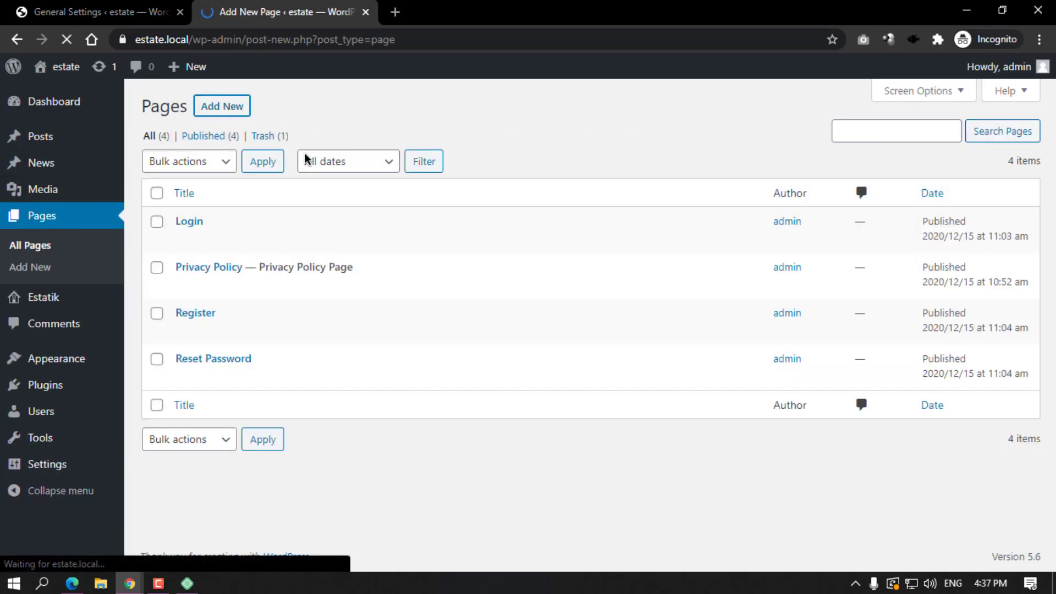
{"action": "type", "text": "P"}
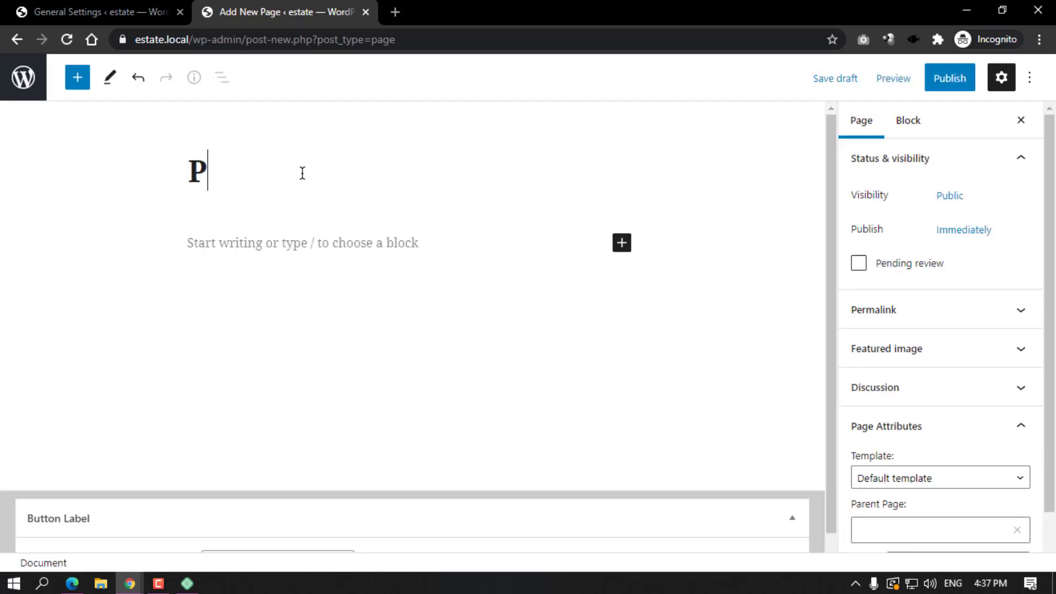
{"action": "type", "text": "rivacy "}
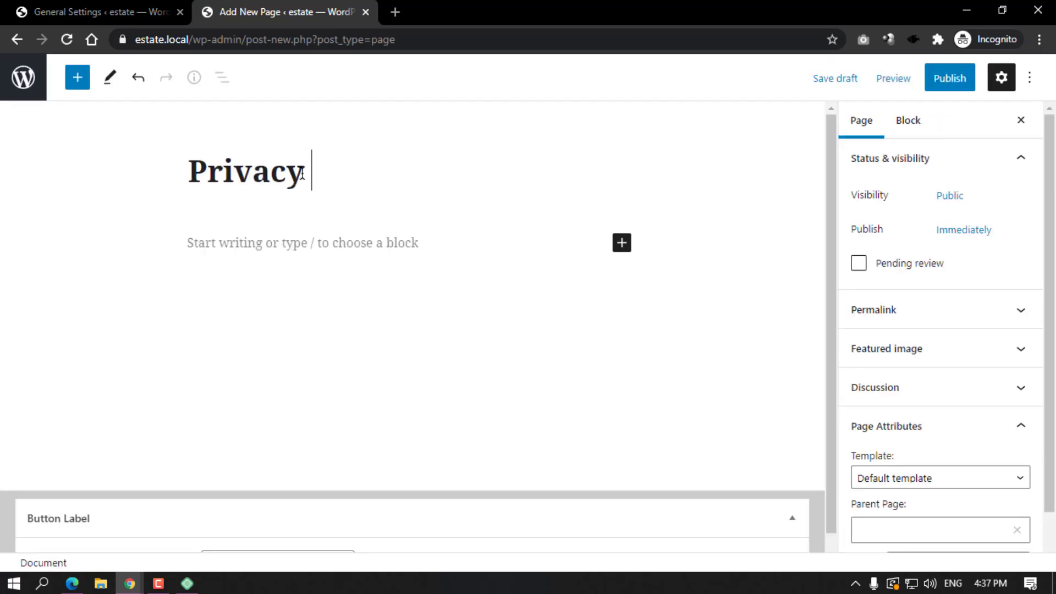
{"action": "type", "text": "Policy"}
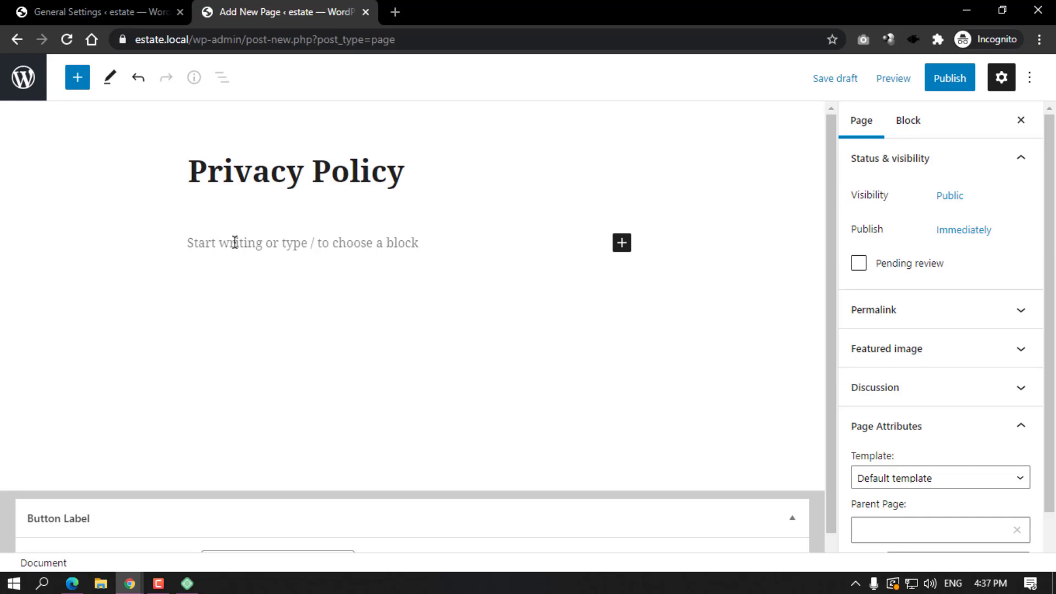
{"action": "left_click", "coordinate": [234, 242]}
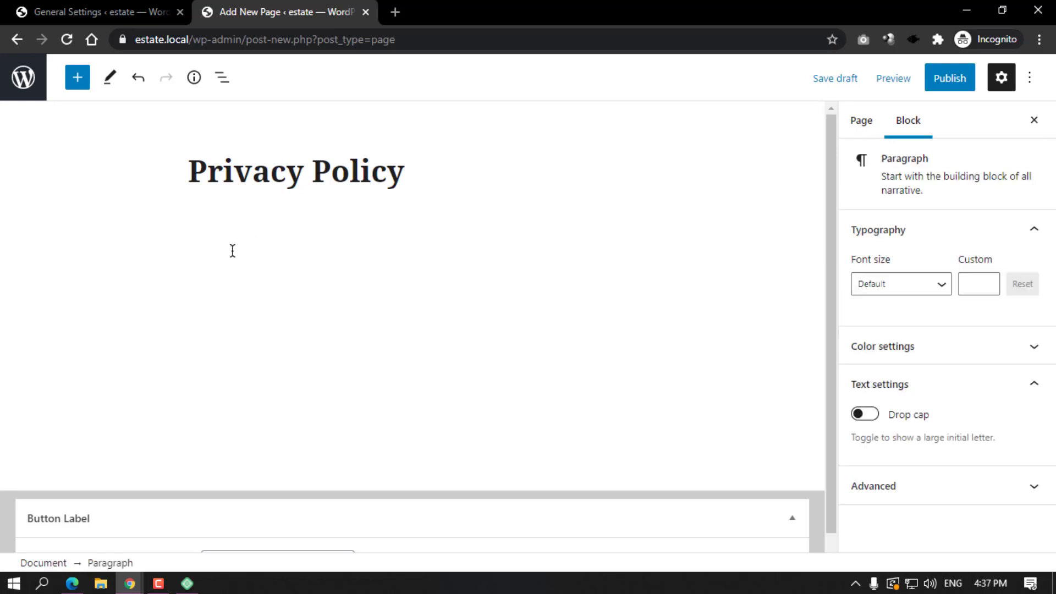
{"action": "type", "text": "here you can write your "}
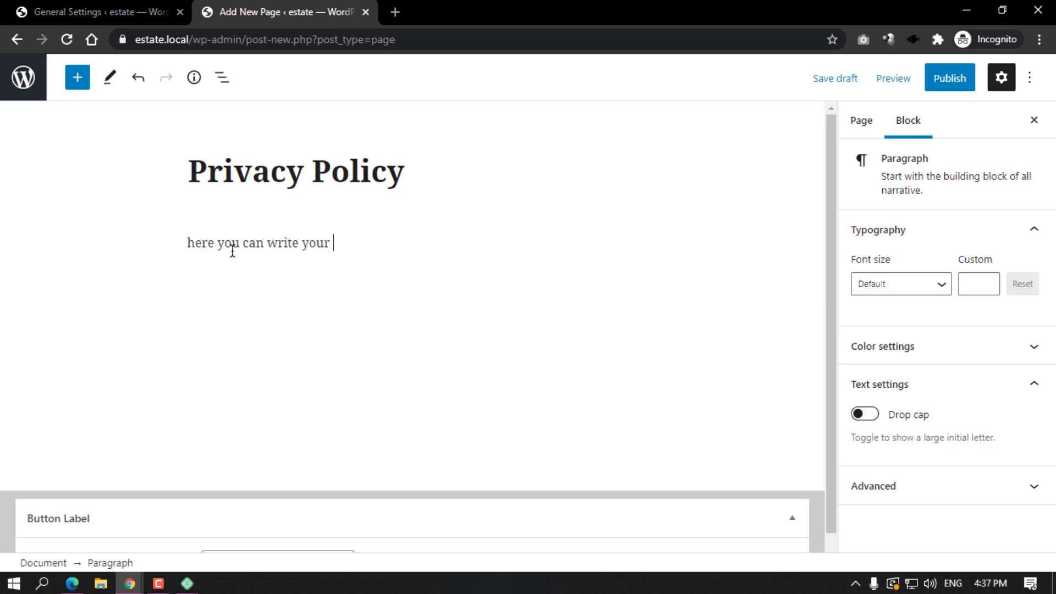
{"action": "type", "text": "website pro"}
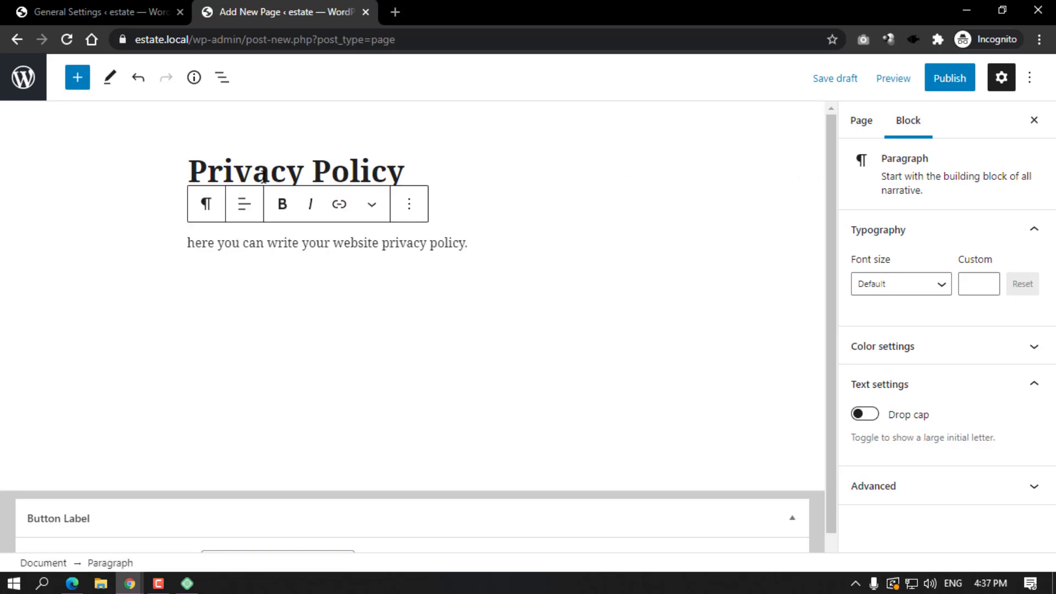
Retitle the draft to Terms of Services and change its paragraph ending to 'terms of services.'.
{"action": "left_click", "coordinate": [175, 3]}
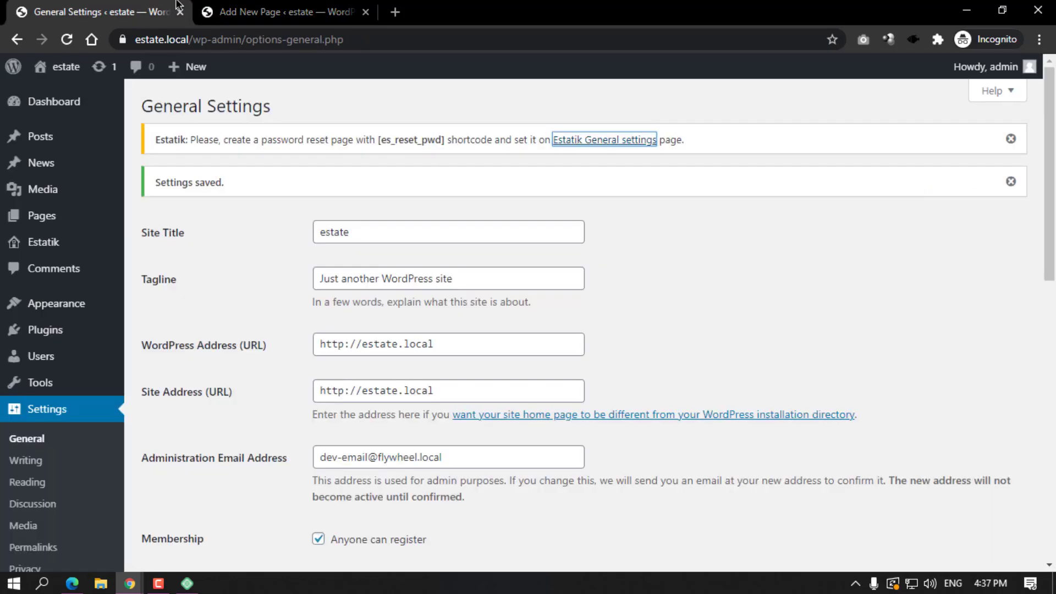
{"action": "left_click", "coordinate": [47, 217]}
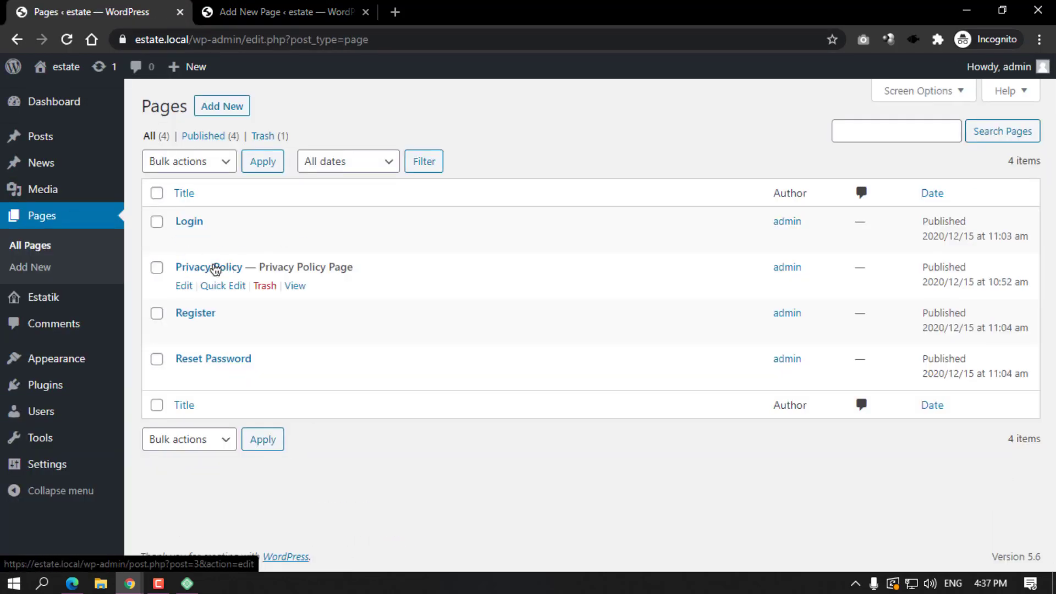
{"action": "left_click", "coordinate": [275, 12]}
{"action": "left_click_drag", "start_coordinate": [404, 171], "coordinate": [162, 175]}
{"action": "type", "text": "Terms "}
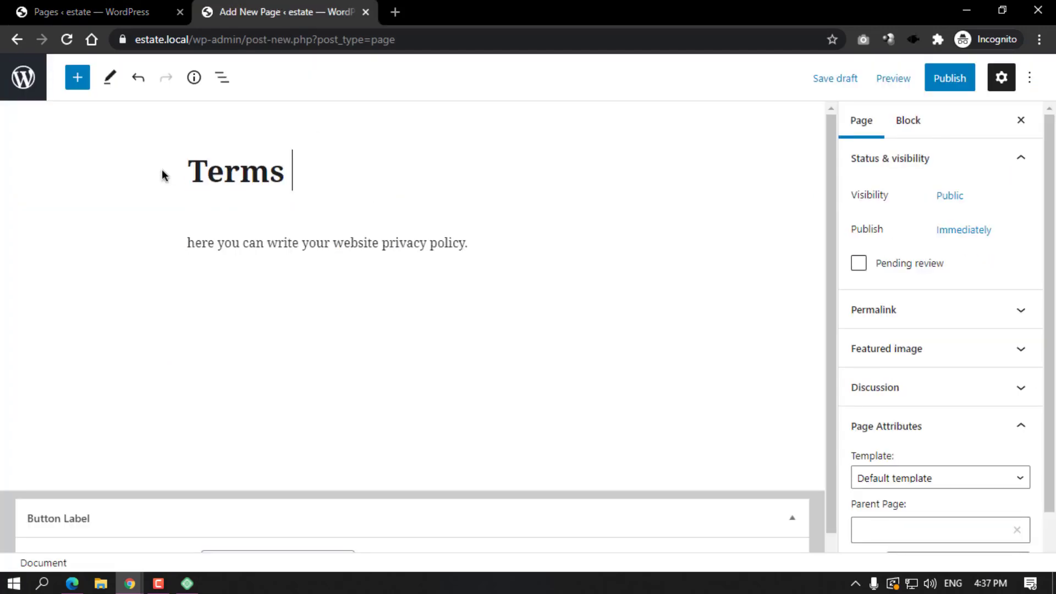
{"action": "type", "text": "of S"}
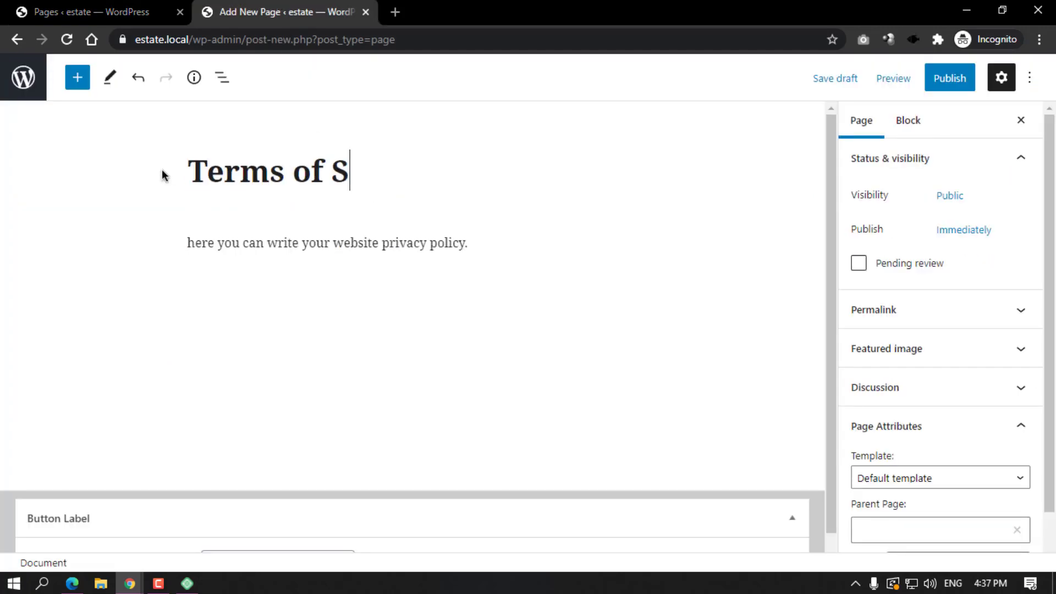
{"action": "type", "text": "ervices"}
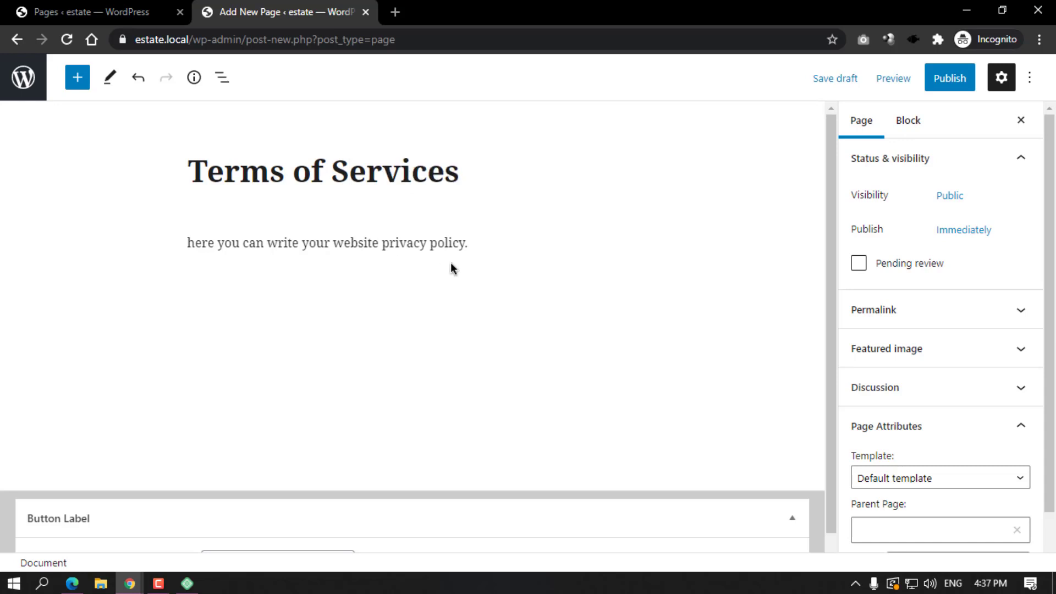
{"action": "left_click_drag", "start_coordinate": [383, 244], "coordinate": [461, 244]}
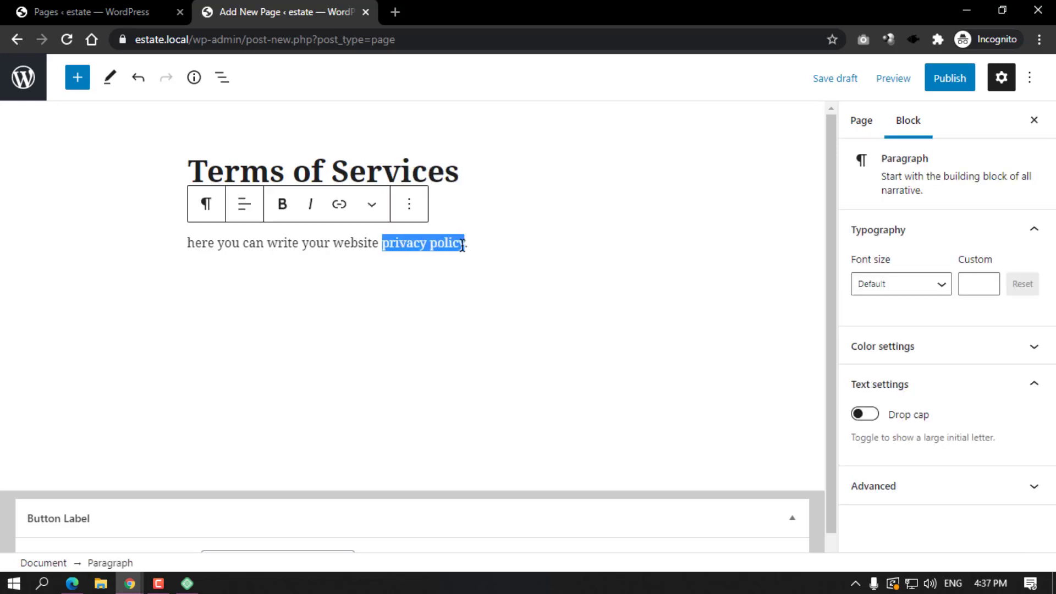
{"action": "type", "text": "te"}
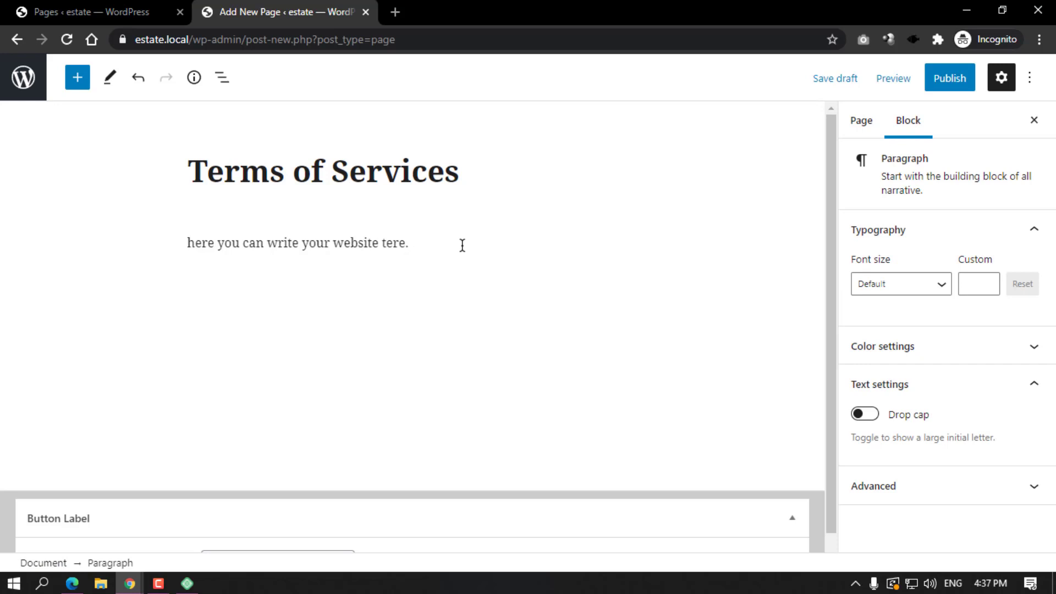
{"action": "type", "text": "rms of services"}
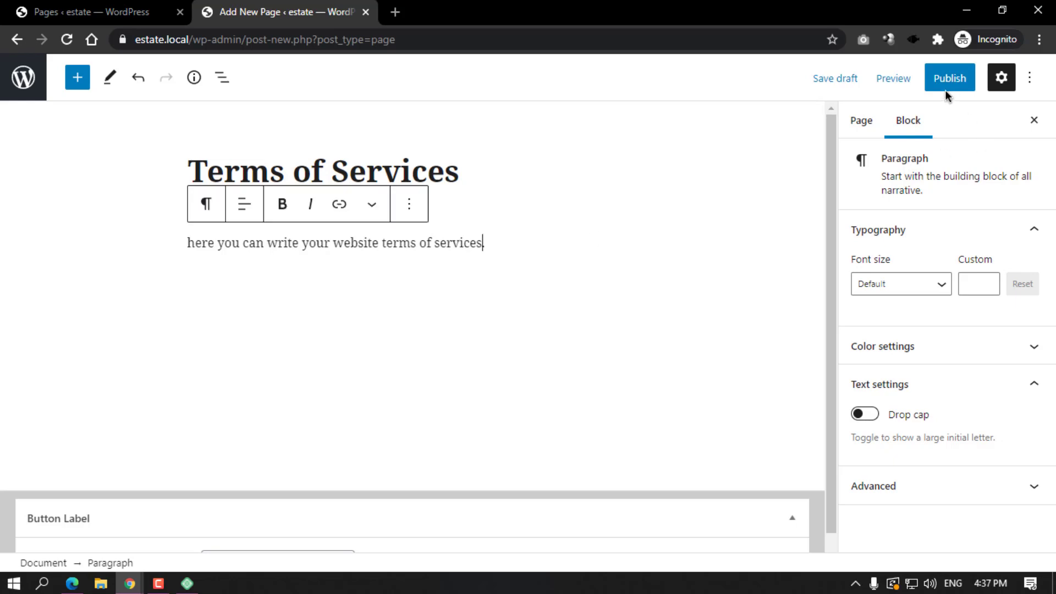
{"action": "type", "text": "."}
Apply the Page without sidebar template and publish the Terms of Services page.
{"action": "left_click", "coordinate": [878, 122]}
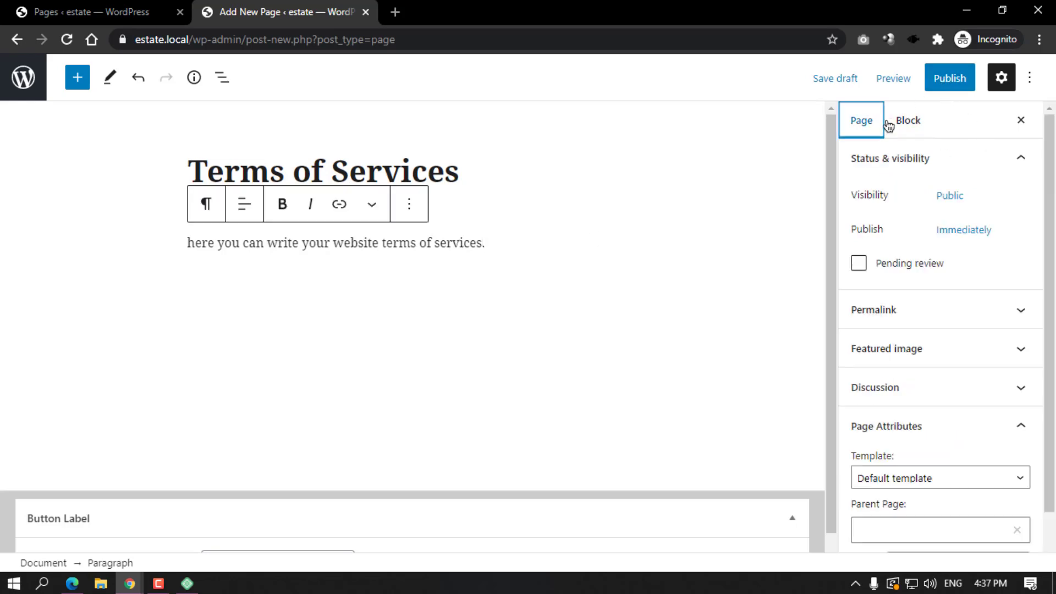
{"action": "scroll", "coordinate": [907, 385], "scroll_direction": "down", "scroll_amount": 1}
{"action": "left_click", "coordinate": [899, 421]}
{"action": "left_click", "coordinate": [905, 483]}
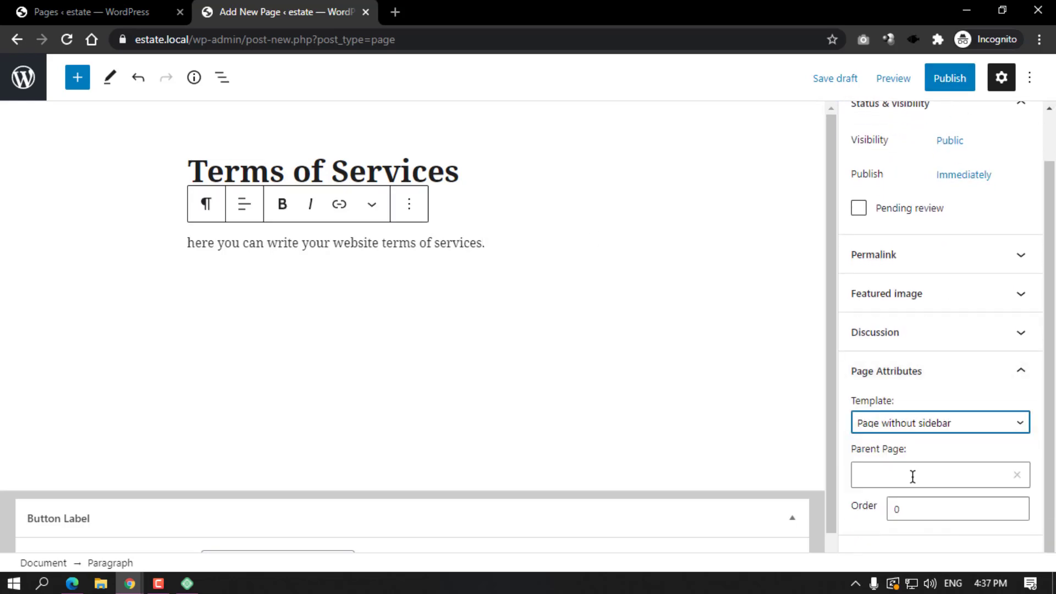
{"action": "left_click", "coordinate": [958, 88]}
{"action": "left_click", "coordinate": [902, 82]}
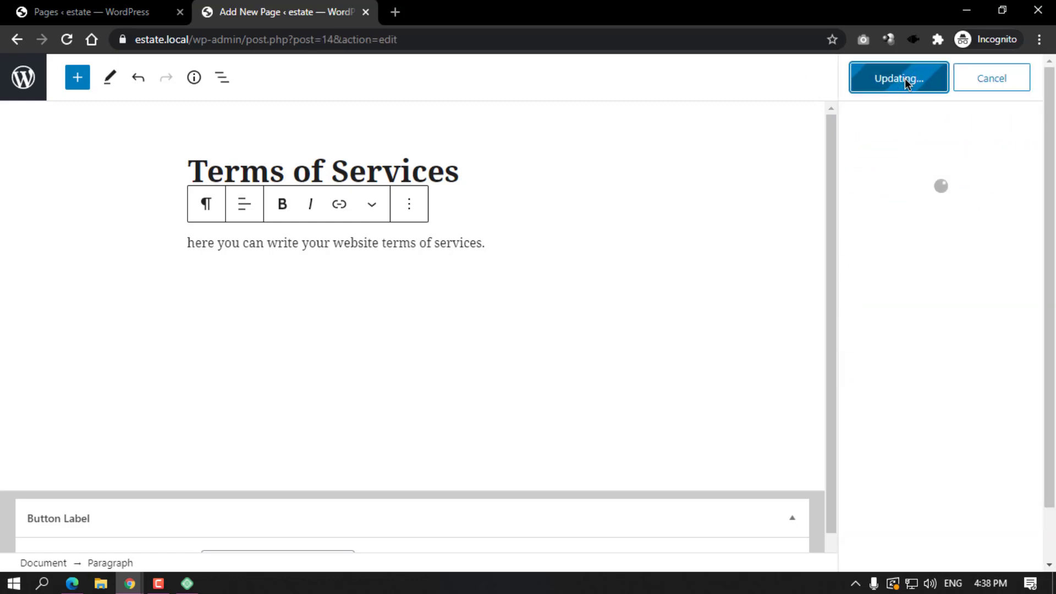
{"action": "left_click", "coordinate": [23, 77]}
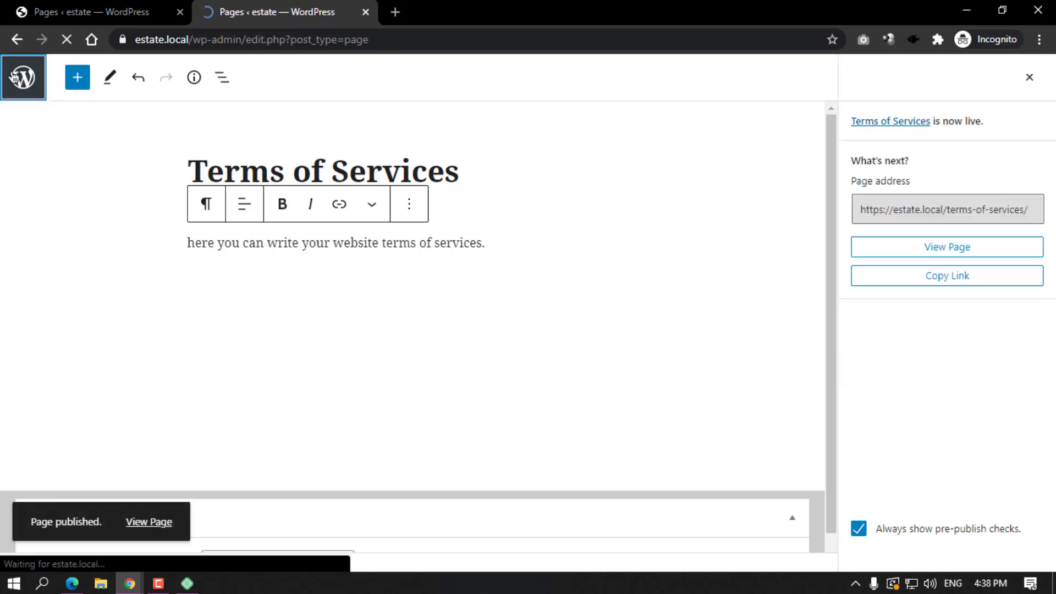
Create a new page titled Search containing the [es_search] shortcode as its body.
{"action": "left_click", "coordinate": [226, 107]}
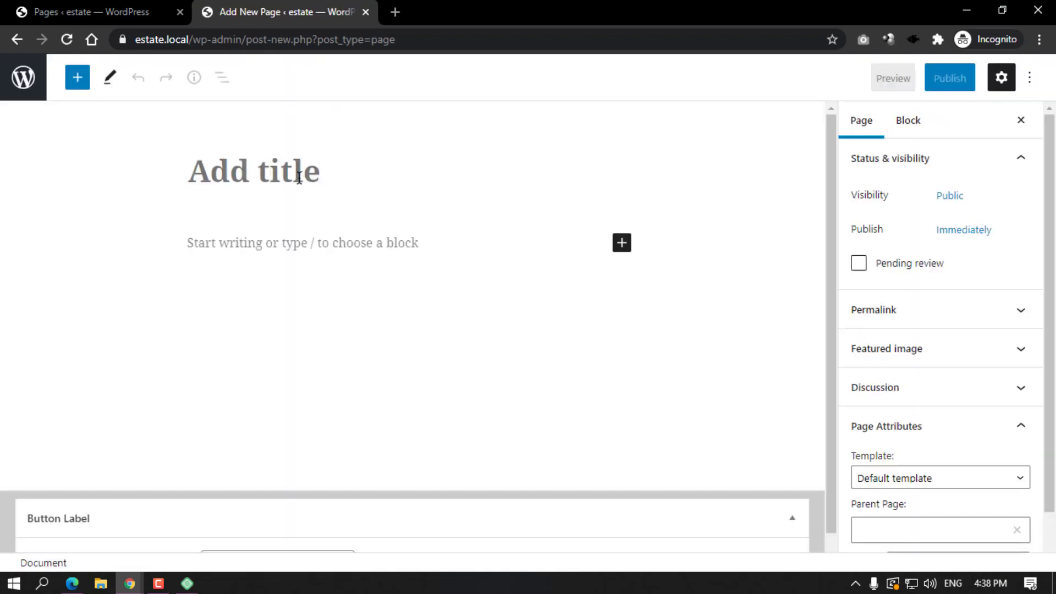
{"action": "type", "text": "Search"}
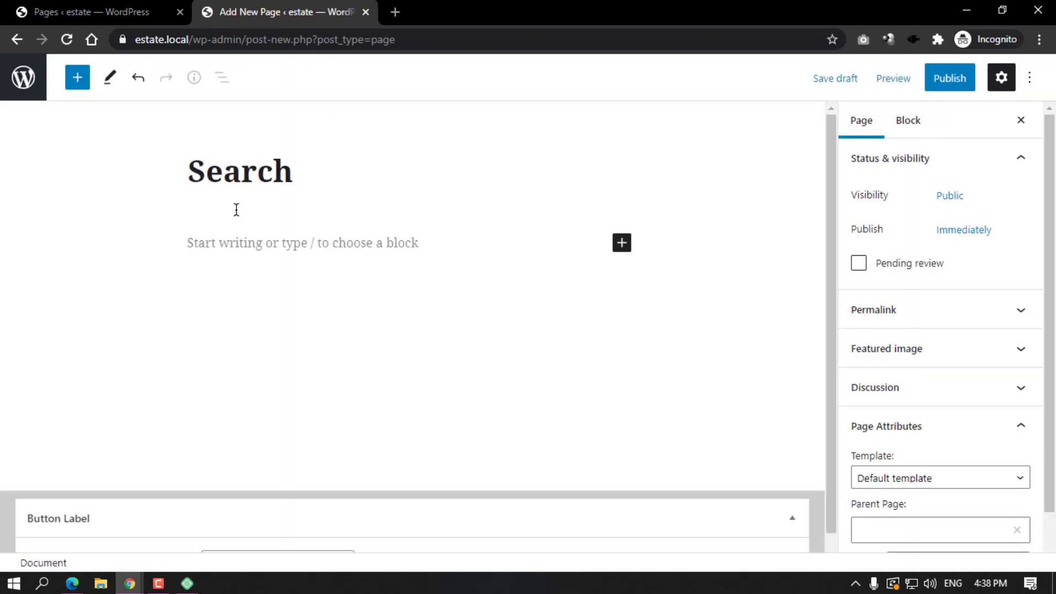
{"action": "left_click", "coordinate": [229, 237]}
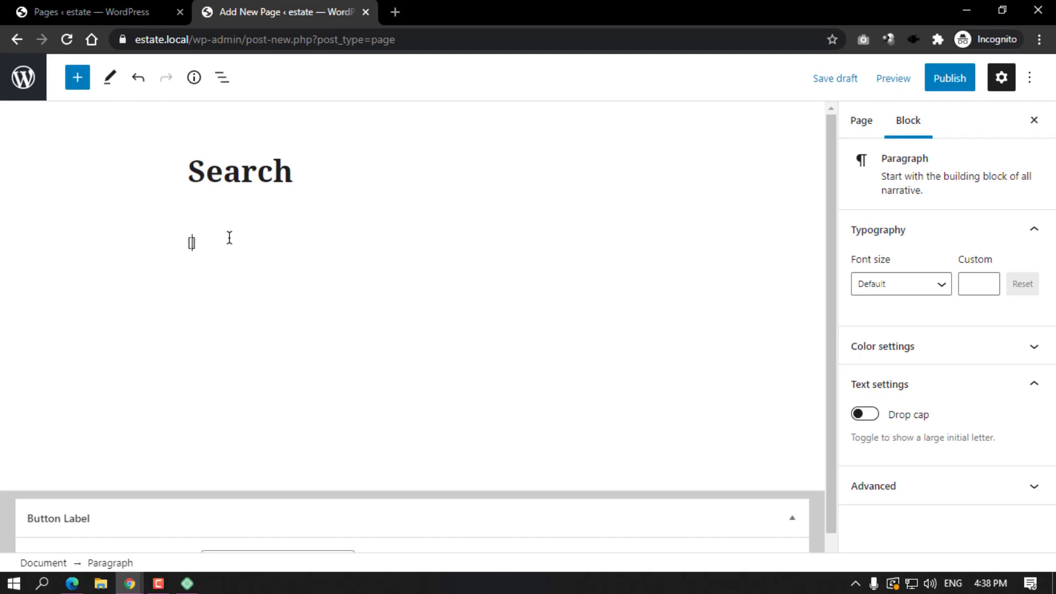
{"action": "type", "text": "[es_search]"}
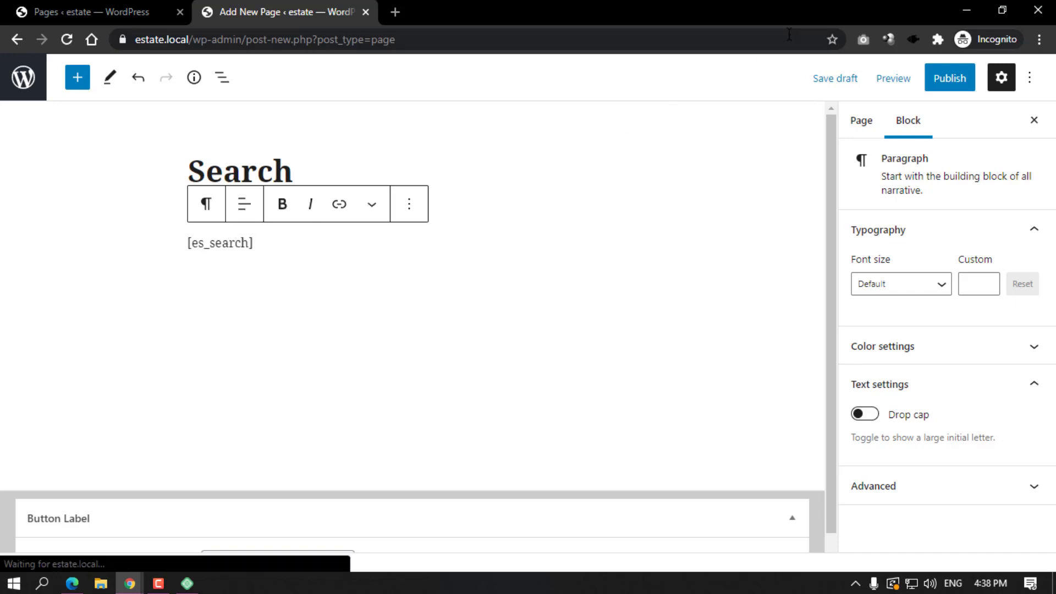
{"action": "left_click", "coordinate": [856, 132]}
{"action": "scroll", "coordinate": [898, 431], "scroll_direction": "down", "scroll_amount": 1}
{"action": "left_click", "coordinate": [898, 424]}
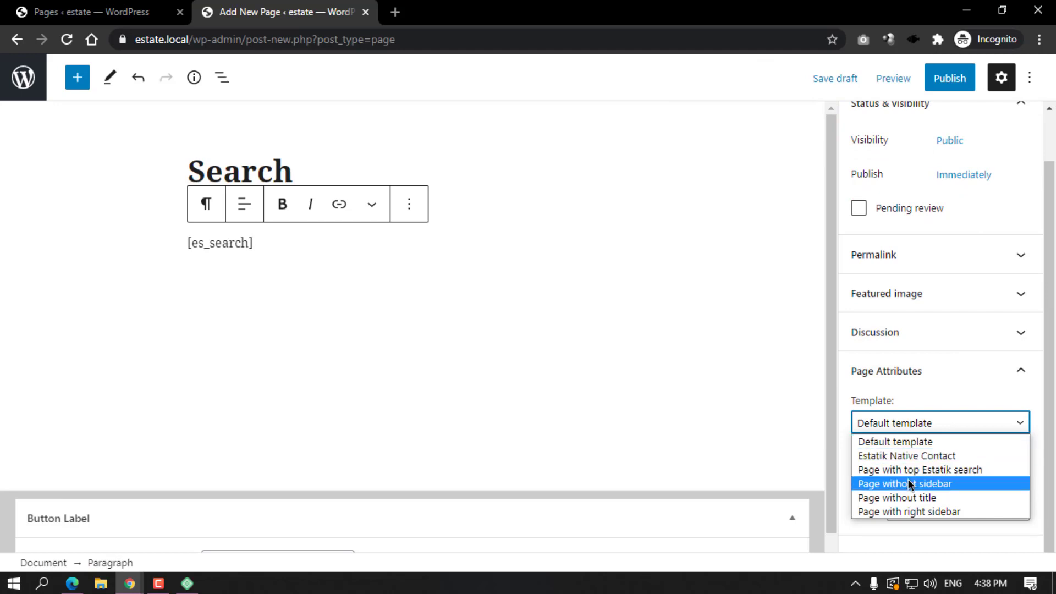
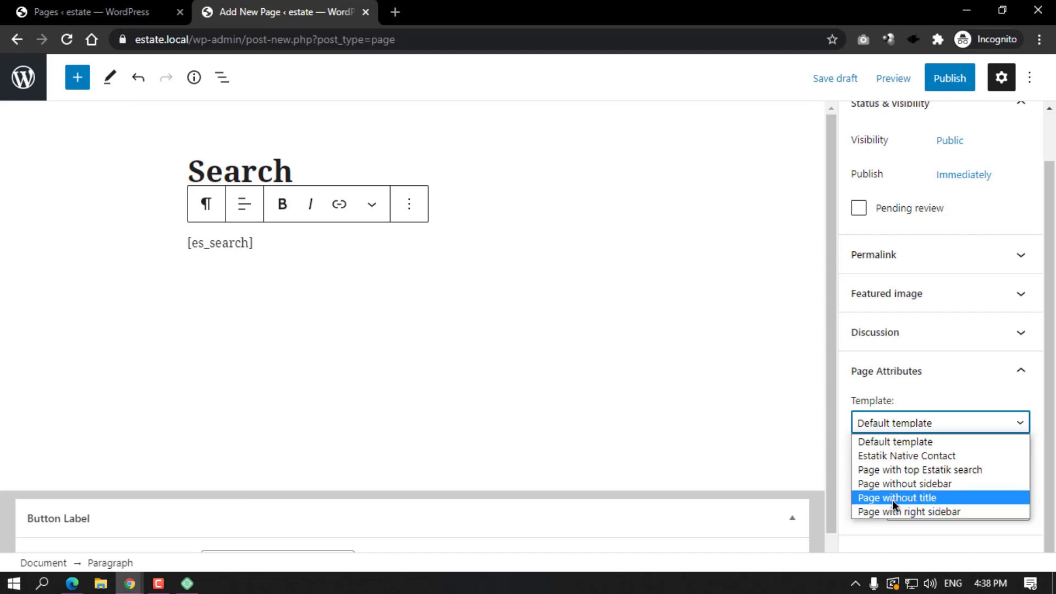
Publish the Search page with the Page without sidebar template and return to the pages list.
{"action": "left_click", "coordinate": [916, 483]}
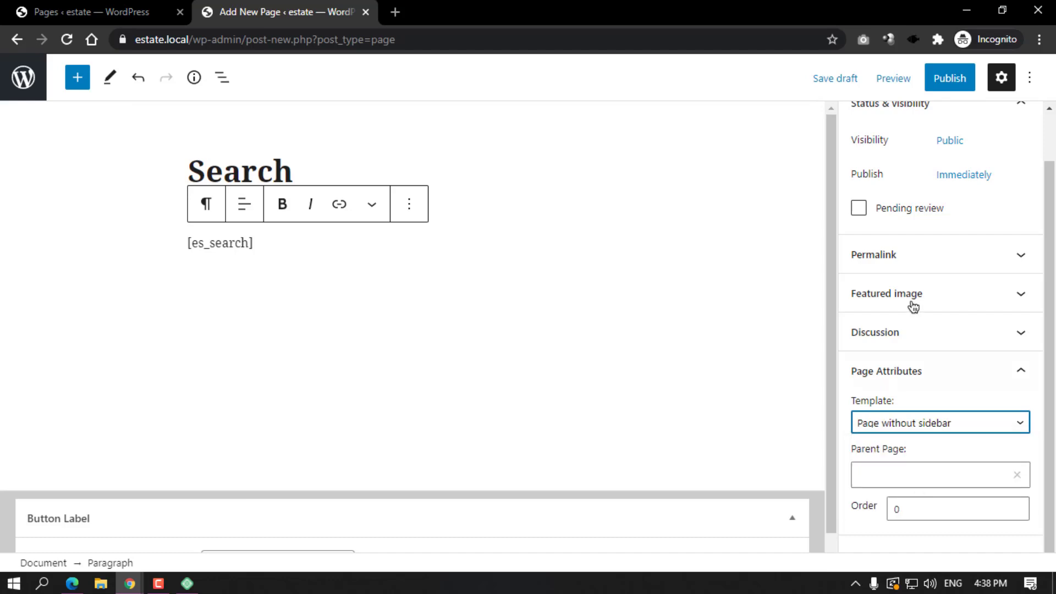
{"action": "left_click", "coordinate": [950, 79]}
{"action": "left_click", "coordinate": [906, 83]}
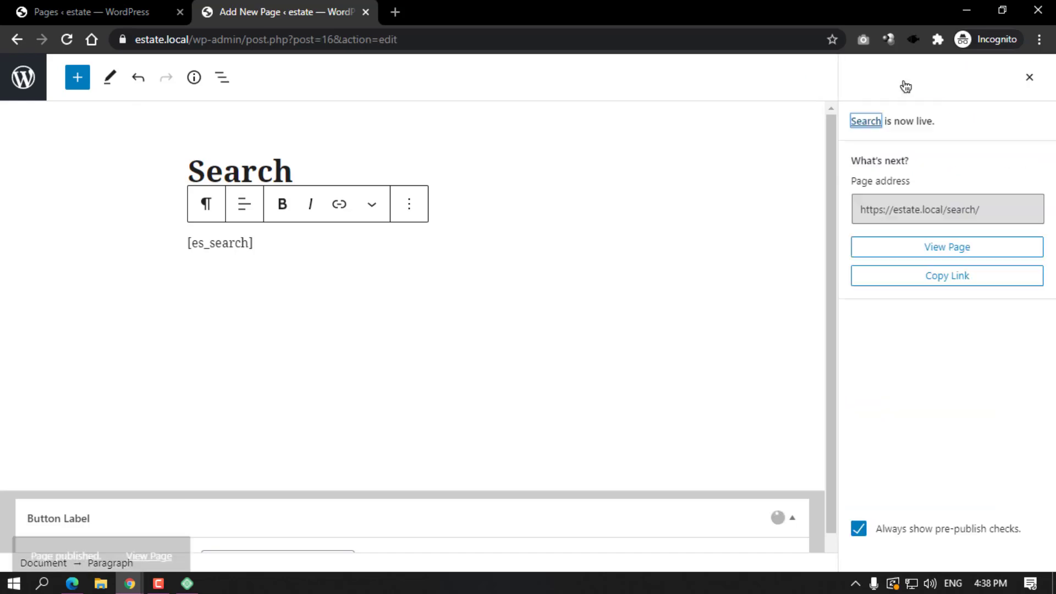
{"action": "left_click", "coordinate": [24, 79]}
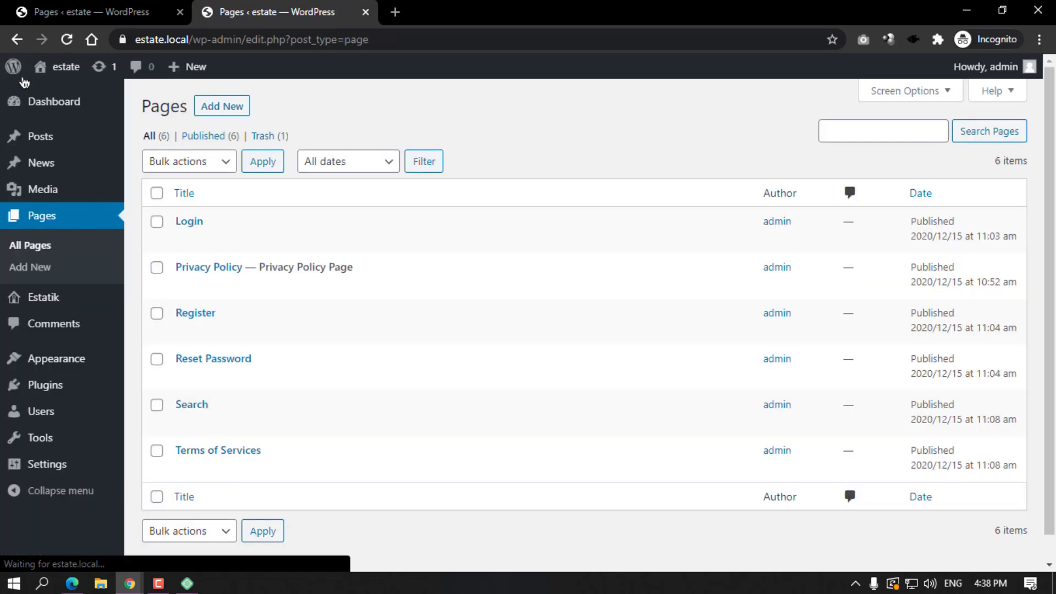
Open the Estatik dashboard and look over its SHORTCODES section.
{"action": "left_click", "coordinate": [51, 301]}
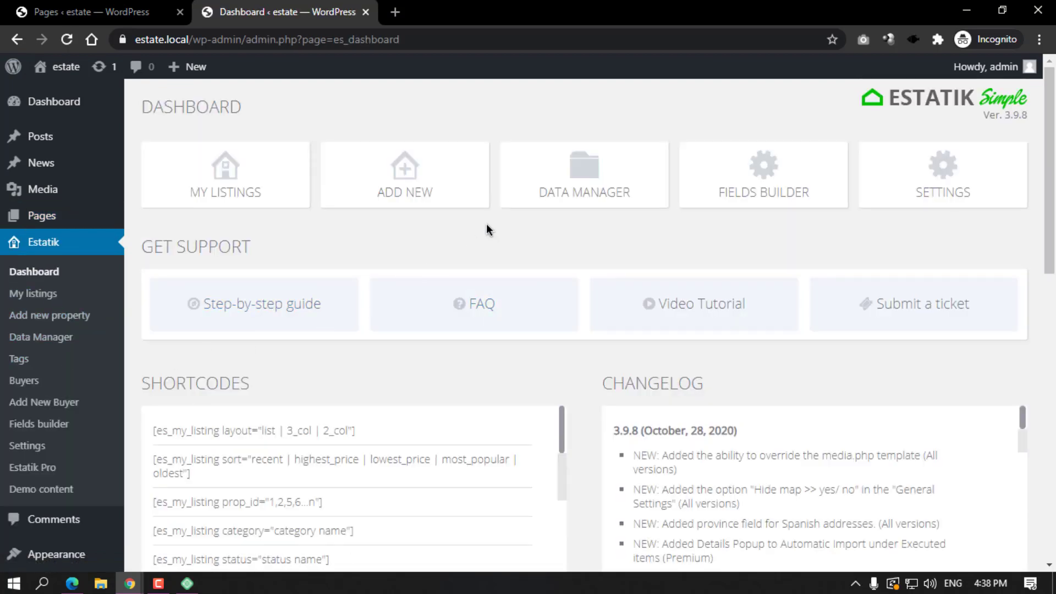
{"action": "scroll", "coordinate": [487, 229], "scroll_direction": "down", "scroll_amount": 3}
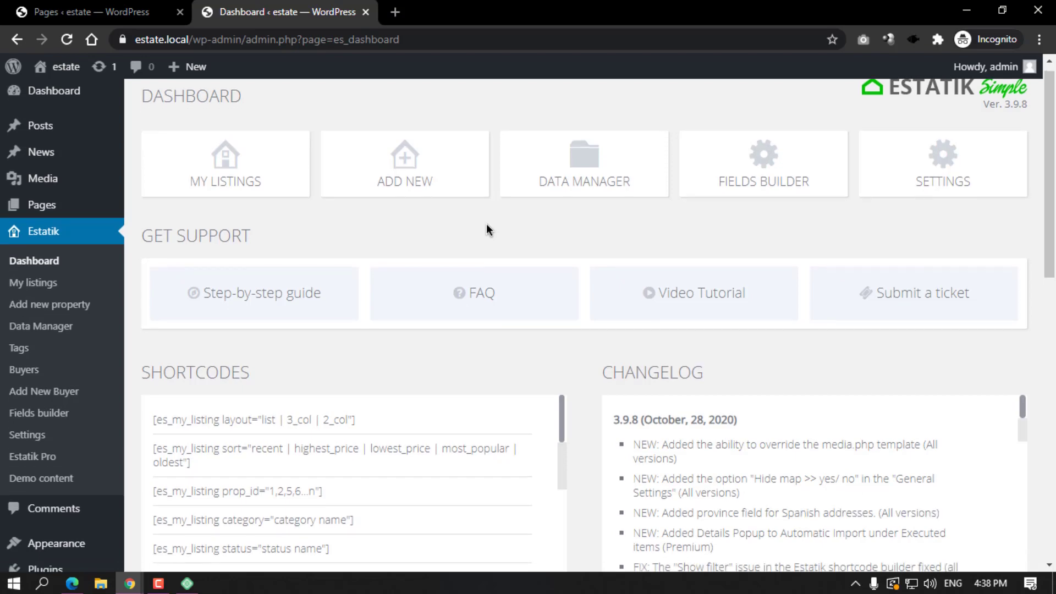
{"action": "double_click", "coordinate": [174, 228]}
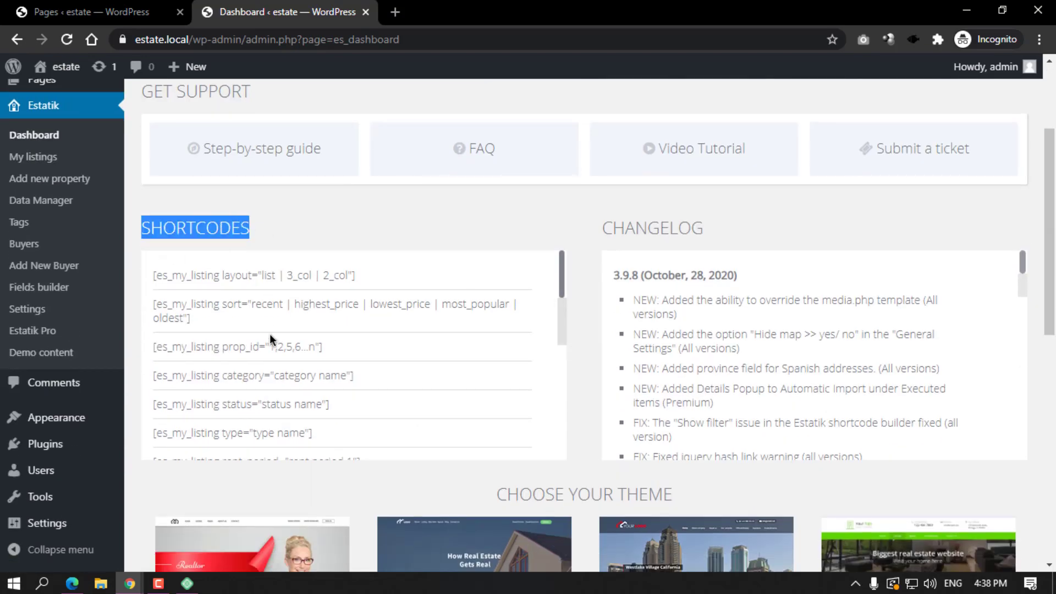
{"action": "scroll", "coordinate": [269, 334], "scroll_direction": "down", "scroll_amount": 10}
{"action": "scroll", "coordinate": [270, 333], "scroll_direction": "down", "scroll_amount": 5}
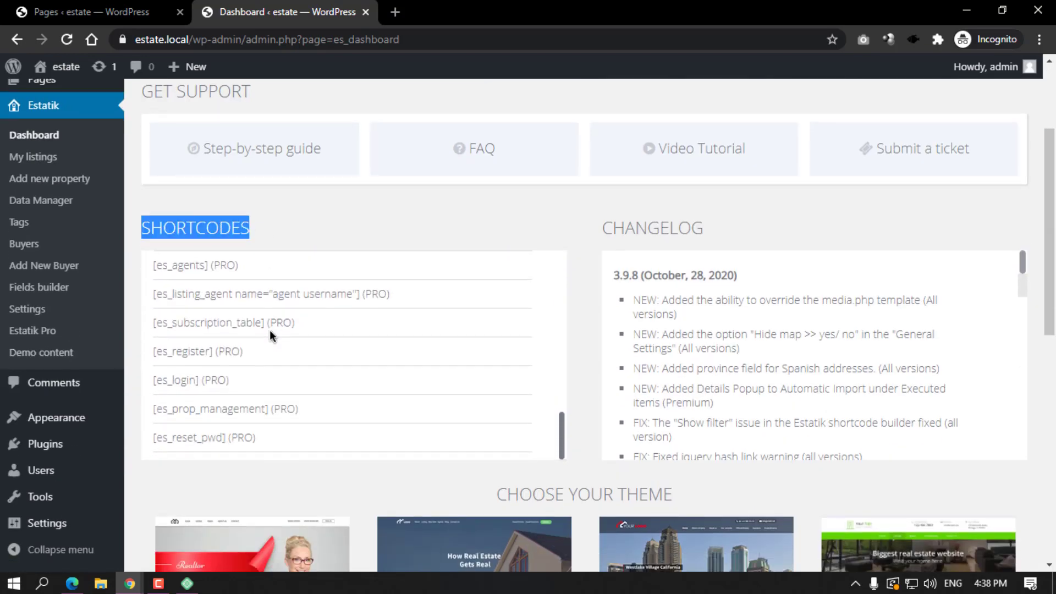
{"action": "scroll", "coordinate": [269, 330], "scroll_direction": "up", "scroll_amount": 10}
{"action": "scroll", "coordinate": [284, 446], "scroll_direction": "up", "scroll_amount": 6}
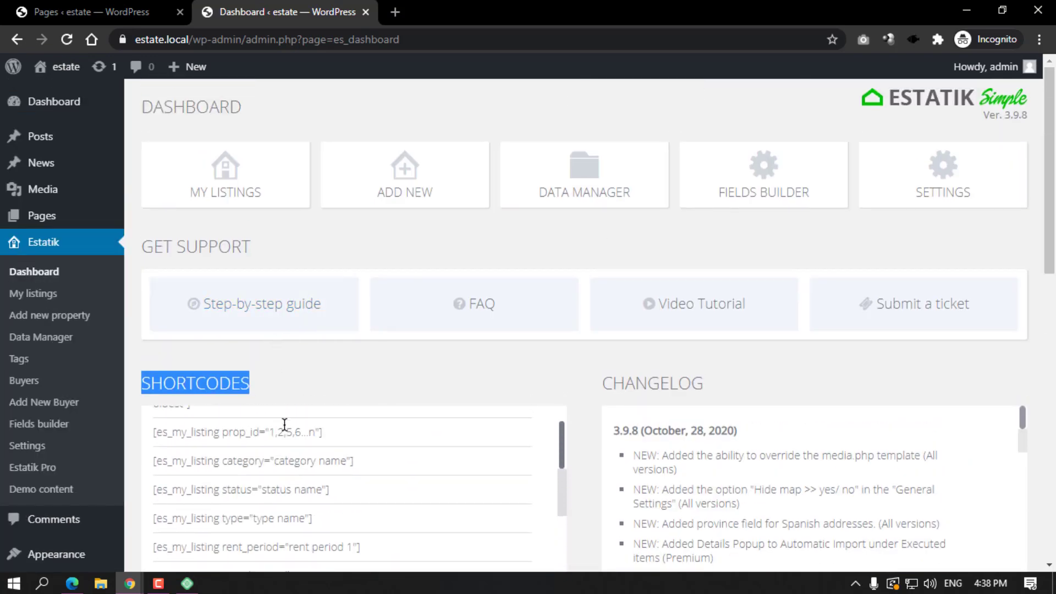
{"action": "left_click", "coordinate": [318, 353]}
Open the Step-by-step guide in a new tab and scroll through the plugin documentation.
{"action": "middle_click", "coordinate": [302, 316]}
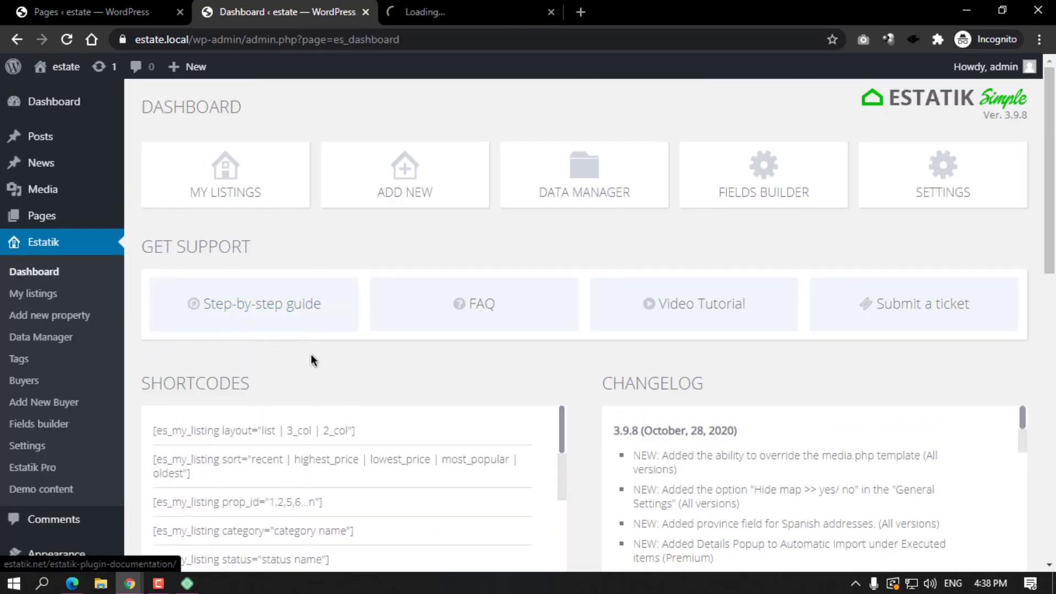
{"action": "left_click", "coordinate": [450, 7]}
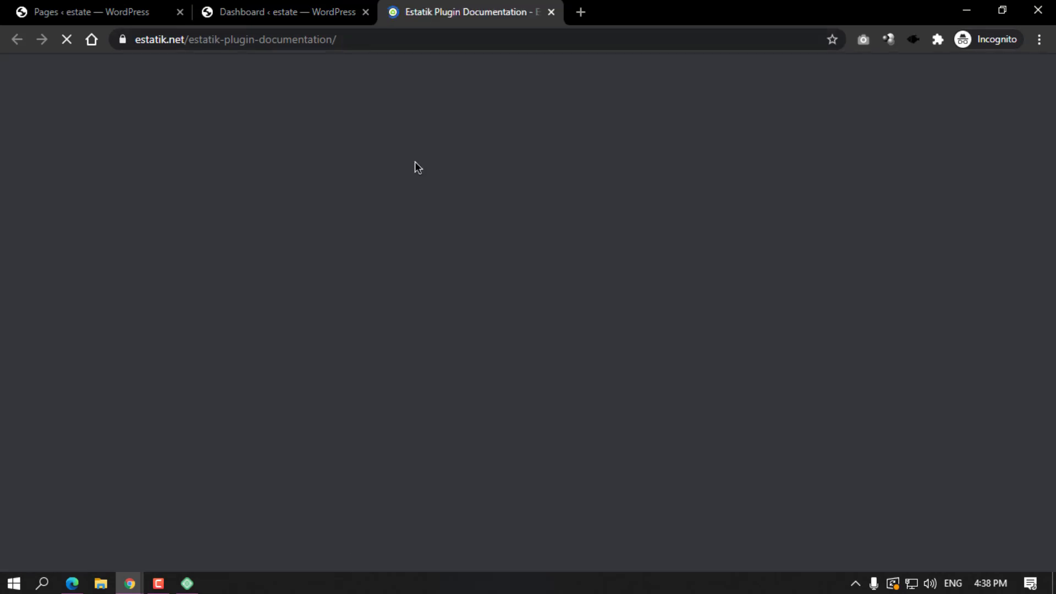
{"action": "left_click", "coordinate": [283, 7]}
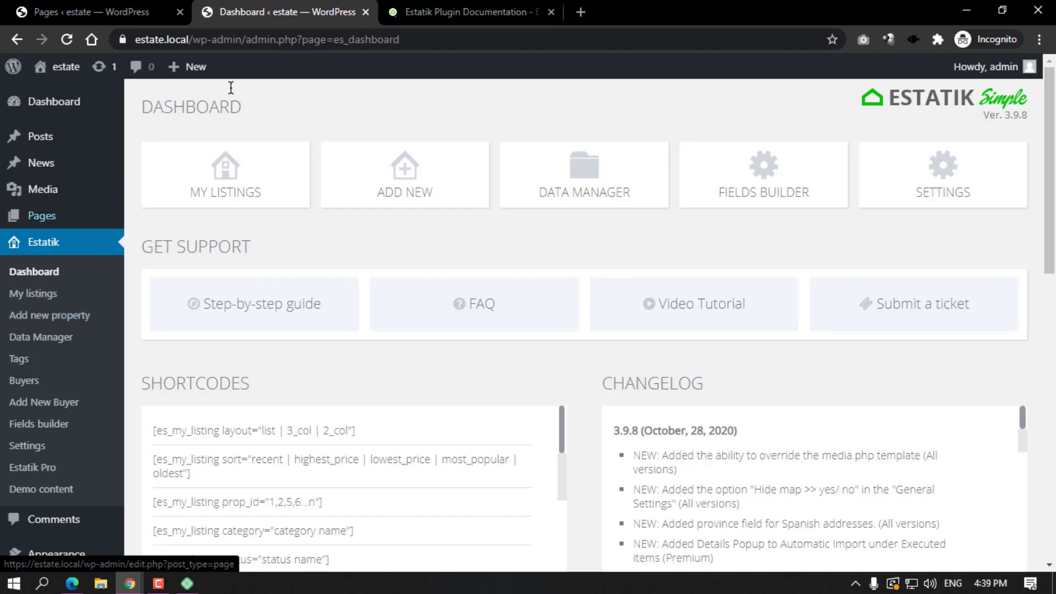
{"action": "left_click", "coordinate": [471, 9]}
{"action": "scroll", "coordinate": [448, 359], "scroll_direction": "down", "scroll_amount": 5}
{"action": "scroll", "coordinate": [448, 358], "scroll_direction": "down", "scroll_amount": 15}
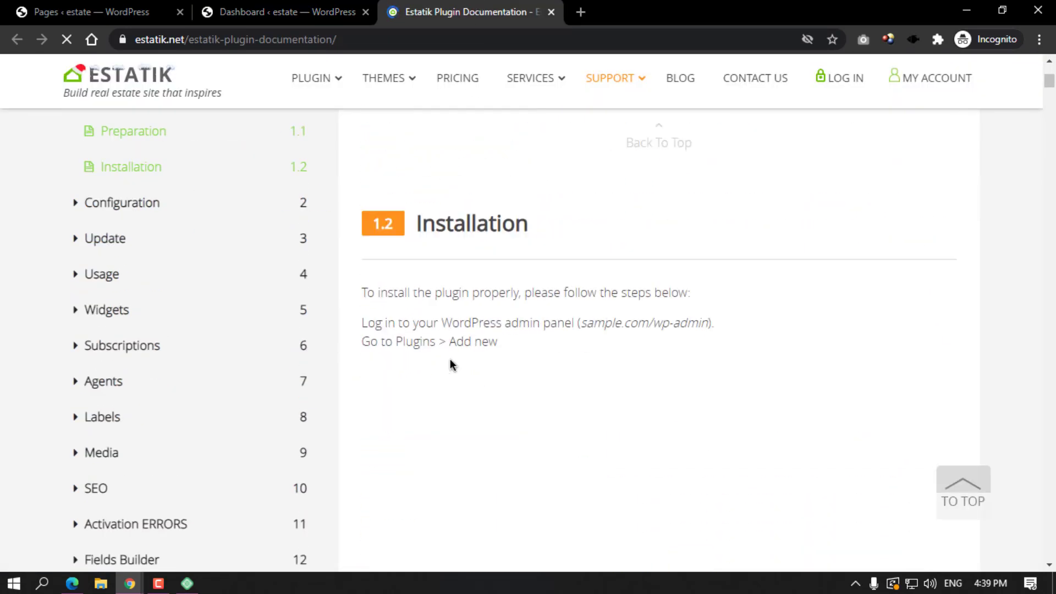
{"action": "scroll", "coordinate": [450, 365], "scroll_direction": "down", "scroll_amount": 20}
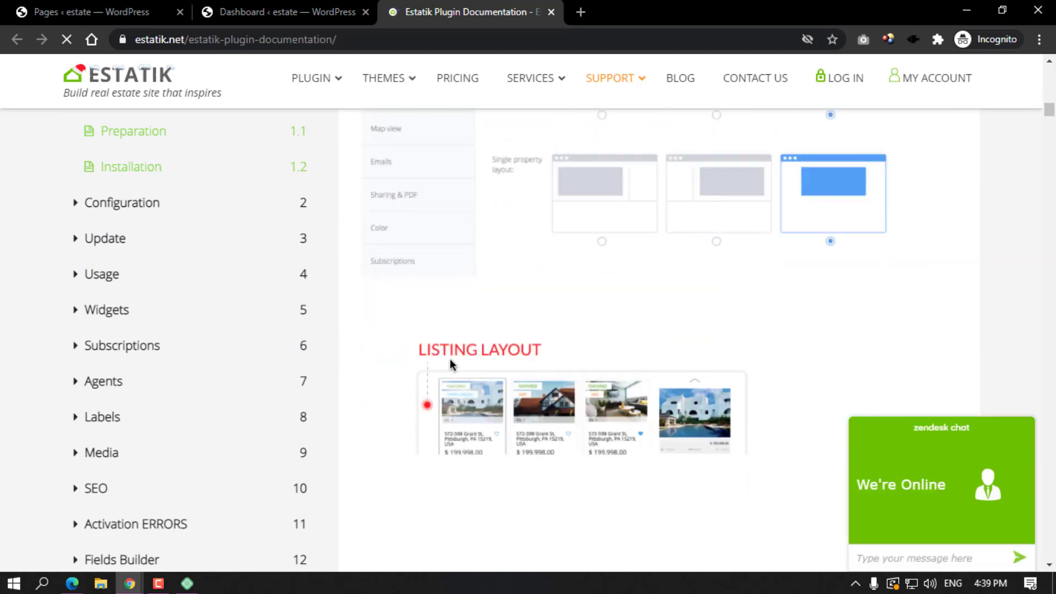
{"action": "scroll", "coordinate": [449, 365], "scroll_direction": "down", "scroll_amount": 5}
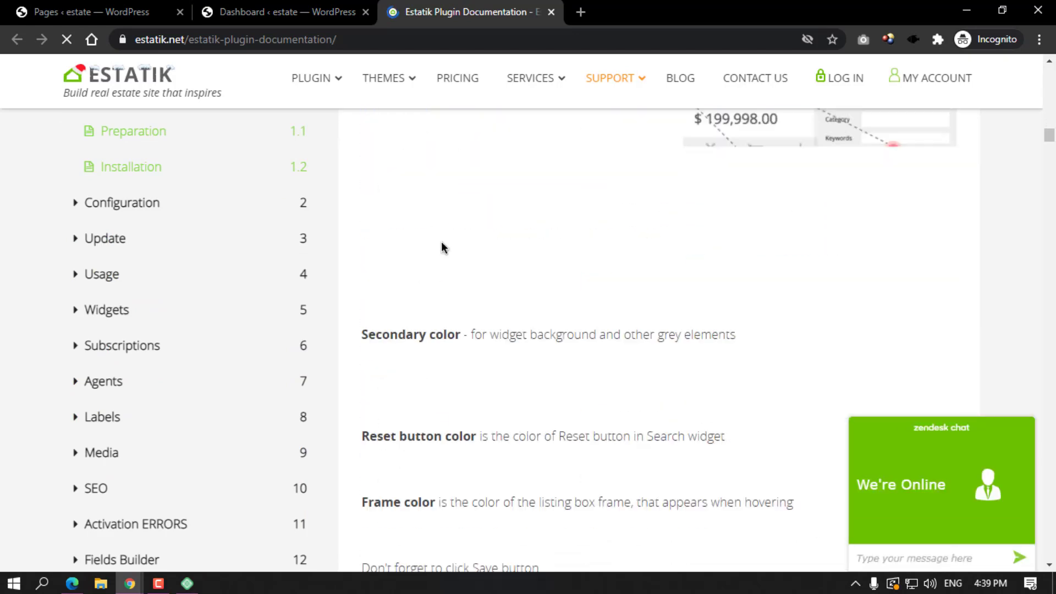
{"action": "key", "text": "ctrl+shift+Tab"}
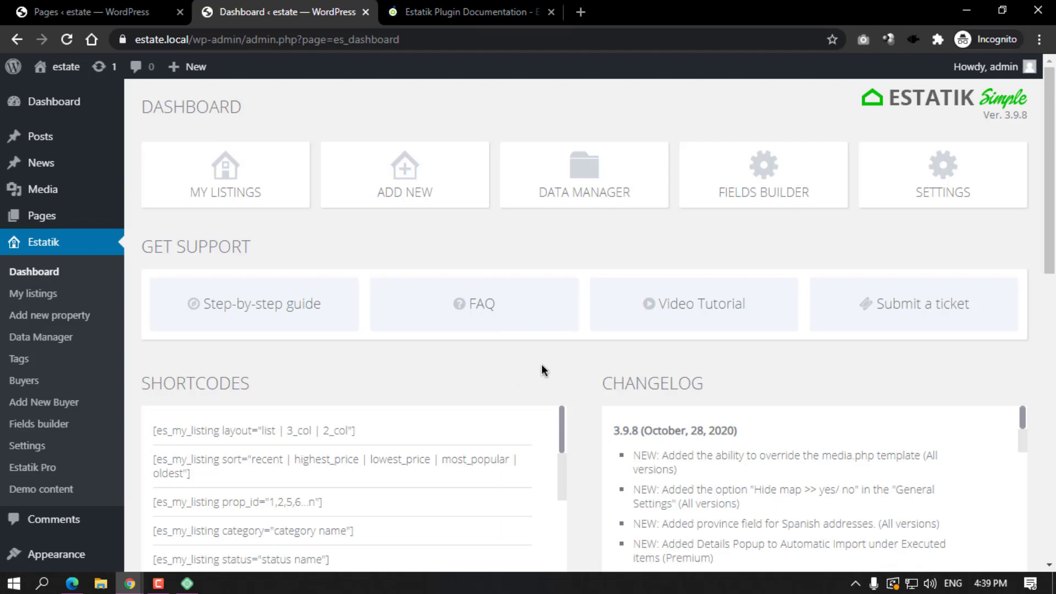
Browse the dashboard's theme carousel, advancing it by two themes.
{"action": "scroll", "coordinate": [542, 364], "scroll_direction": "down", "scroll_amount": 4}
{"action": "scroll", "coordinate": [503, 352], "scroll_direction": "down", "scroll_amount": 6}
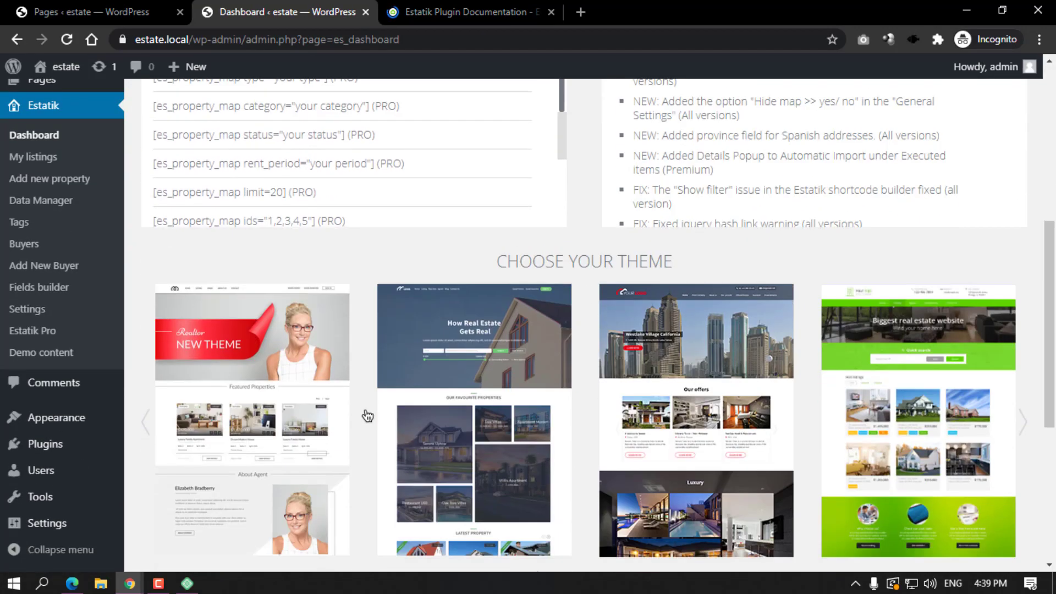
{"action": "scroll", "coordinate": [367, 416], "scroll_direction": "down", "scroll_amount": 4}
{"action": "scroll", "coordinate": [627, 370], "scroll_direction": "up", "scroll_amount": 3}
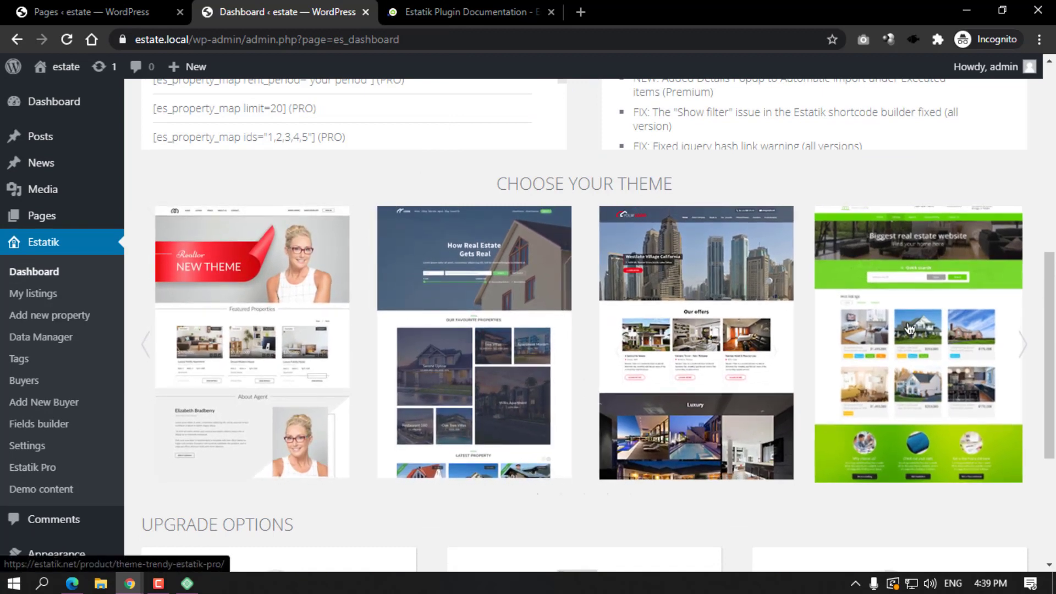
{"action": "left_click", "coordinate": [1022, 344]}
{"action": "left_click", "coordinate": [1021, 345]}
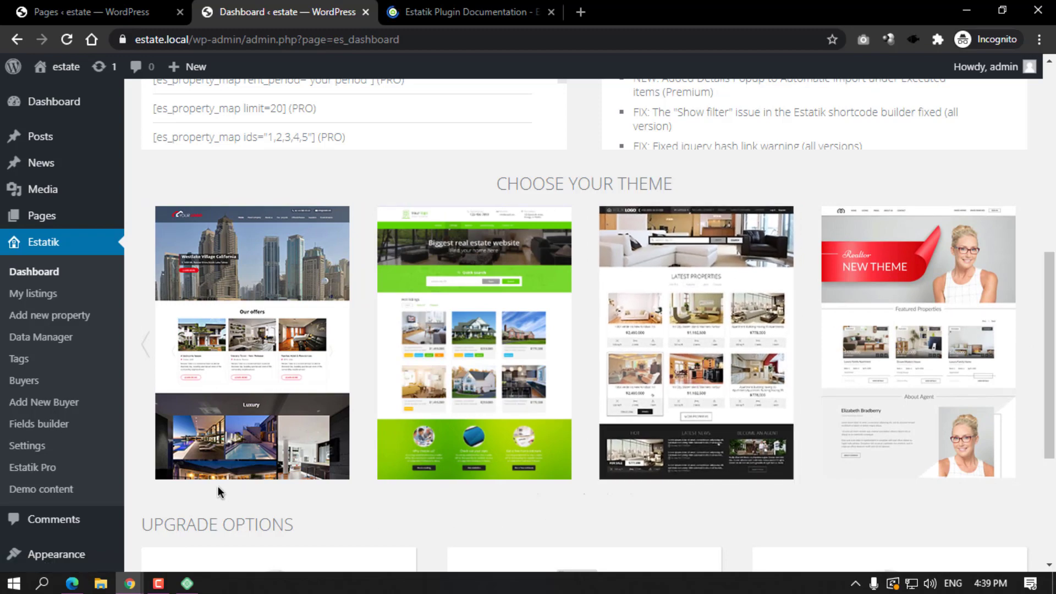
{"action": "scroll", "coordinate": [200, 504], "scroll_direction": "up", "scroll_amount": 5}
{"action": "scroll", "coordinate": [428, 246], "scroll_direction": "up", "scroll_amount": 8}
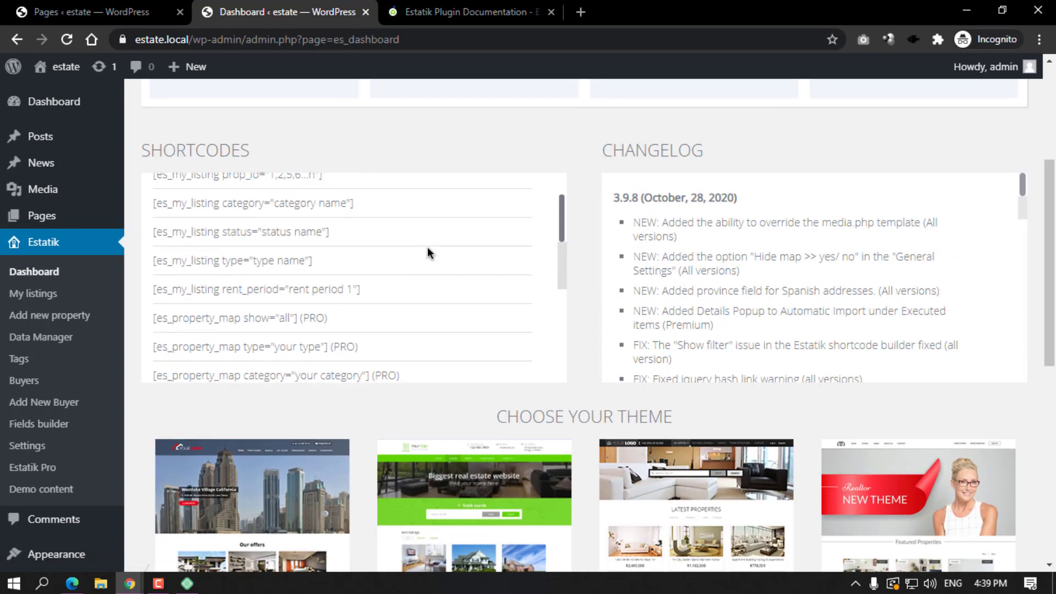
{"action": "scroll", "coordinate": [510, 163], "scroll_direction": "up", "scroll_amount": 4}
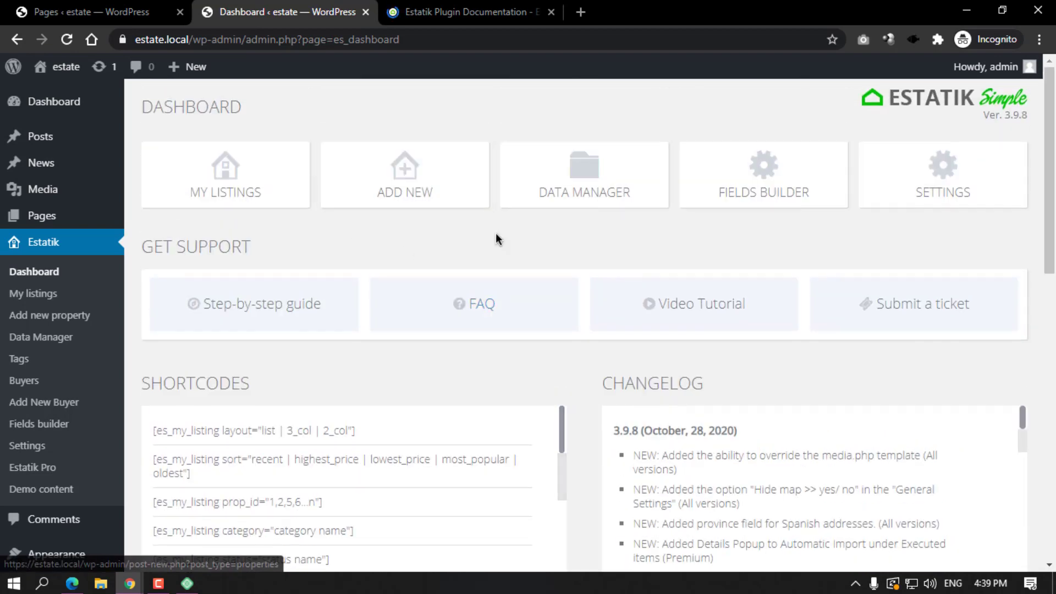
Assign Terms of Services, Privacy Policy and Search pages in Estatik settings, save, and close the docs tab.
{"action": "left_click", "coordinate": [47, 446]}
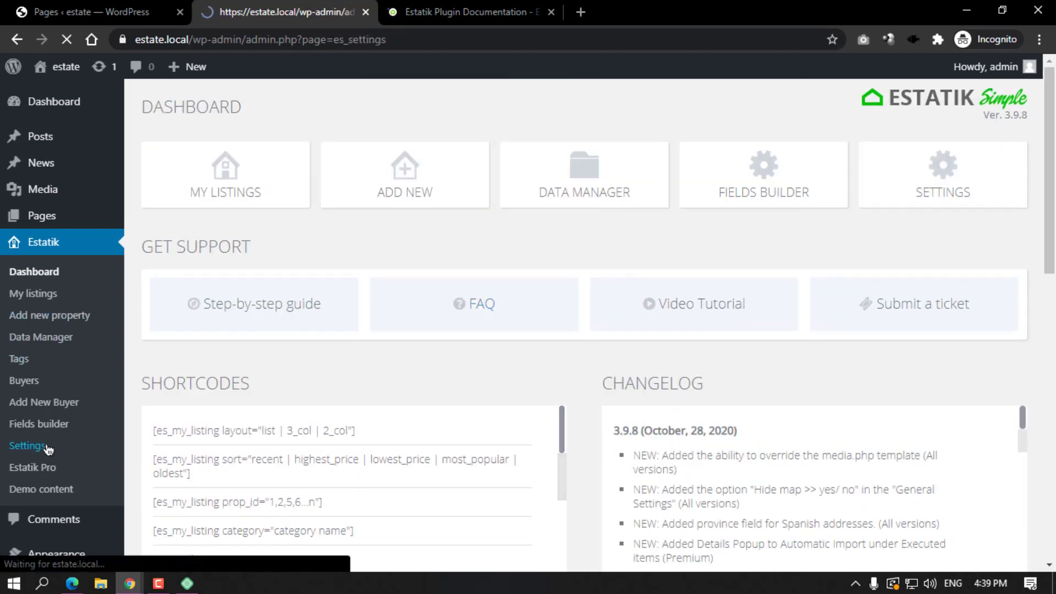
{"action": "scroll", "coordinate": [357, 259], "scroll_direction": "down", "scroll_amount": 6}
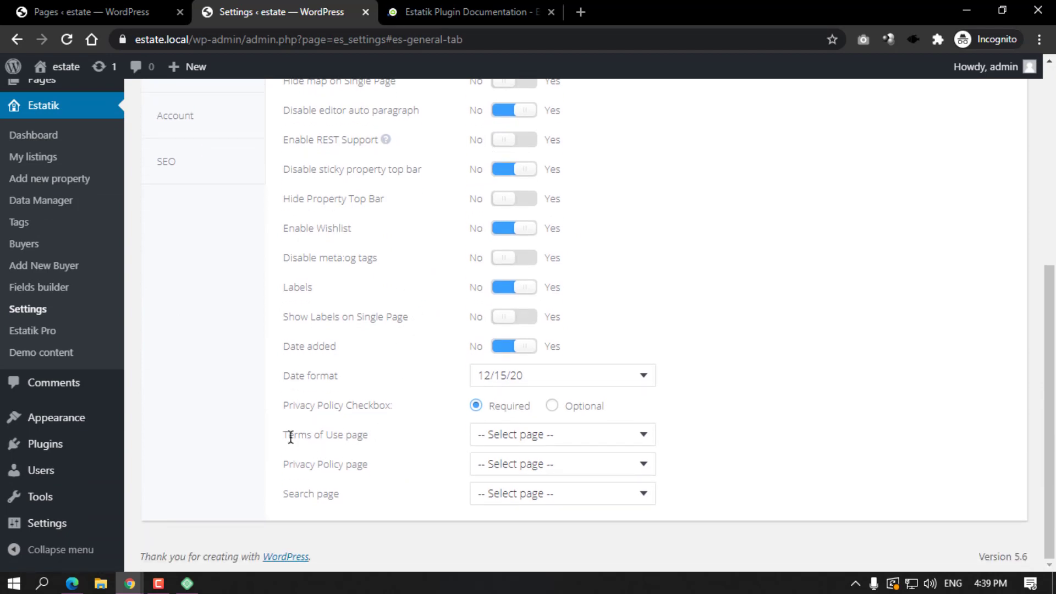
{"action": "left_click", "coordinate": [520, 438]}
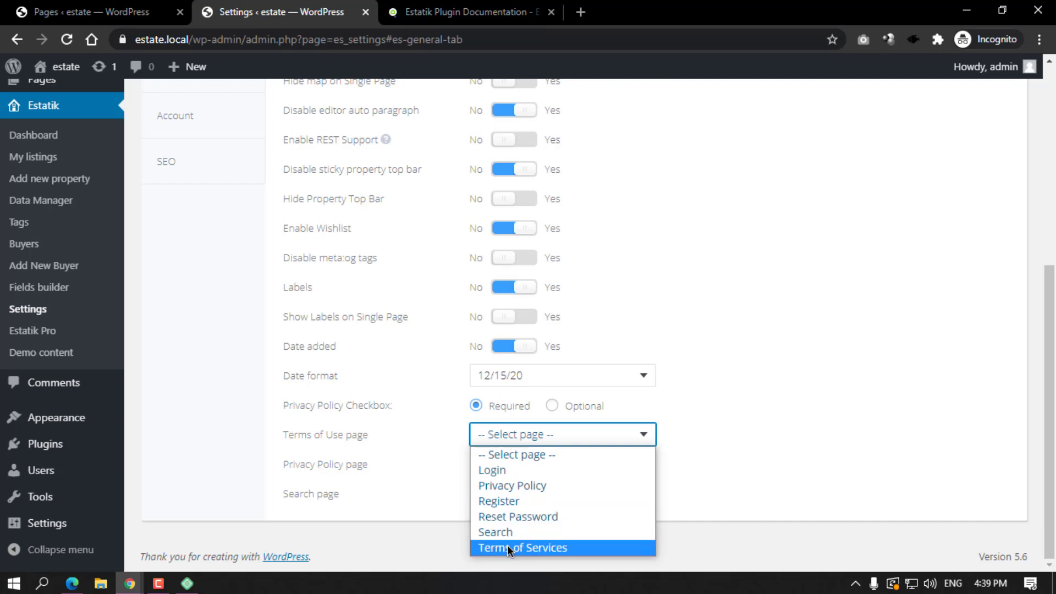
{"action": "left_click", "coordinate": [507, 547]}
{"action": "left_click", "coordinate": [528, 469]}
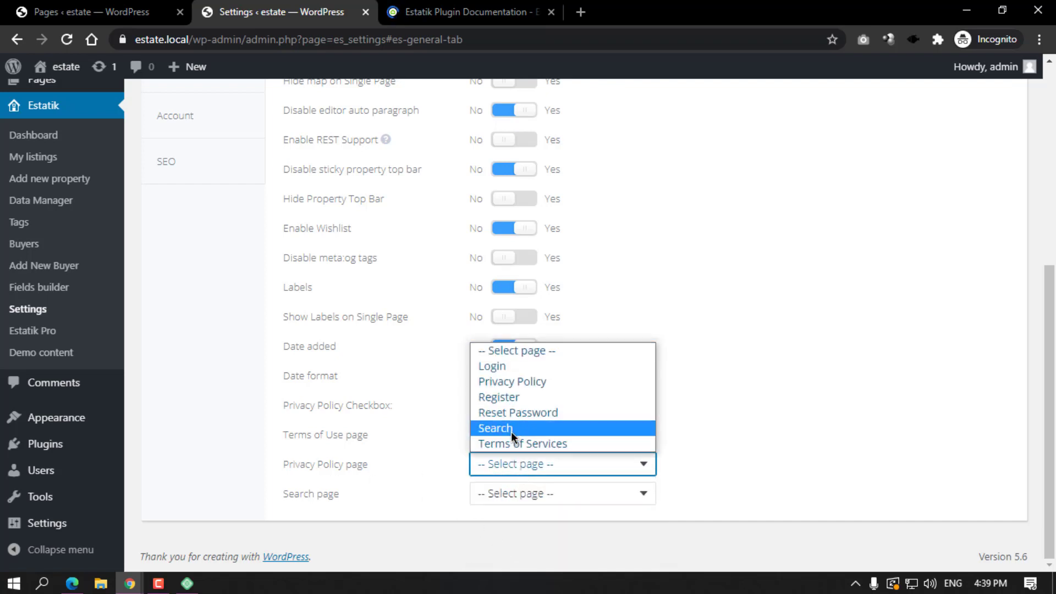
{"action": "left_click", "coordinate": [512, 380]}
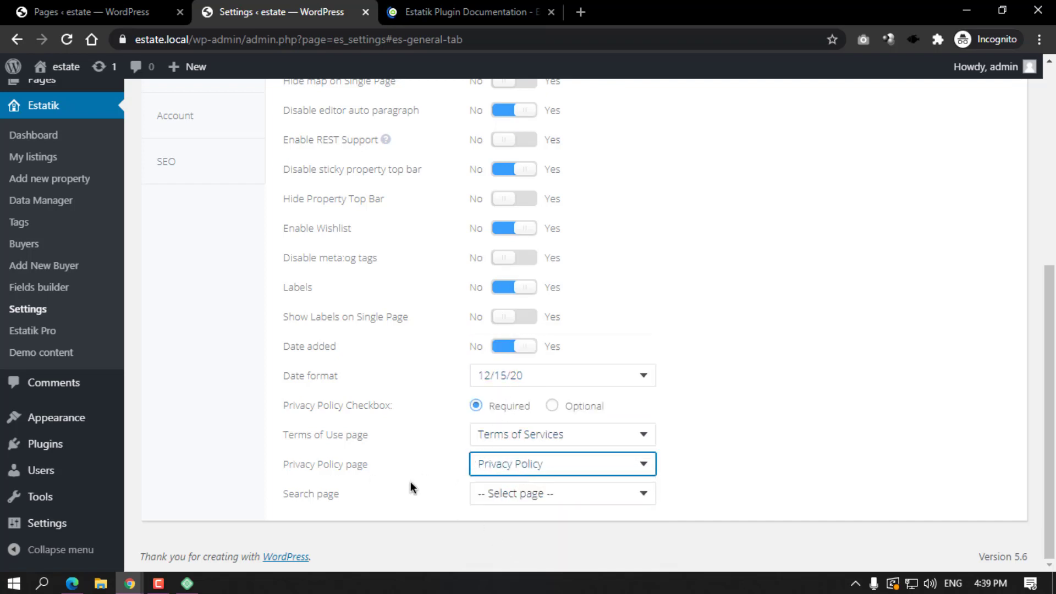
{"action": "left_click", "coordinate": [493, 497]}
{"action": "left_click", "coordinate": [512, 460]}
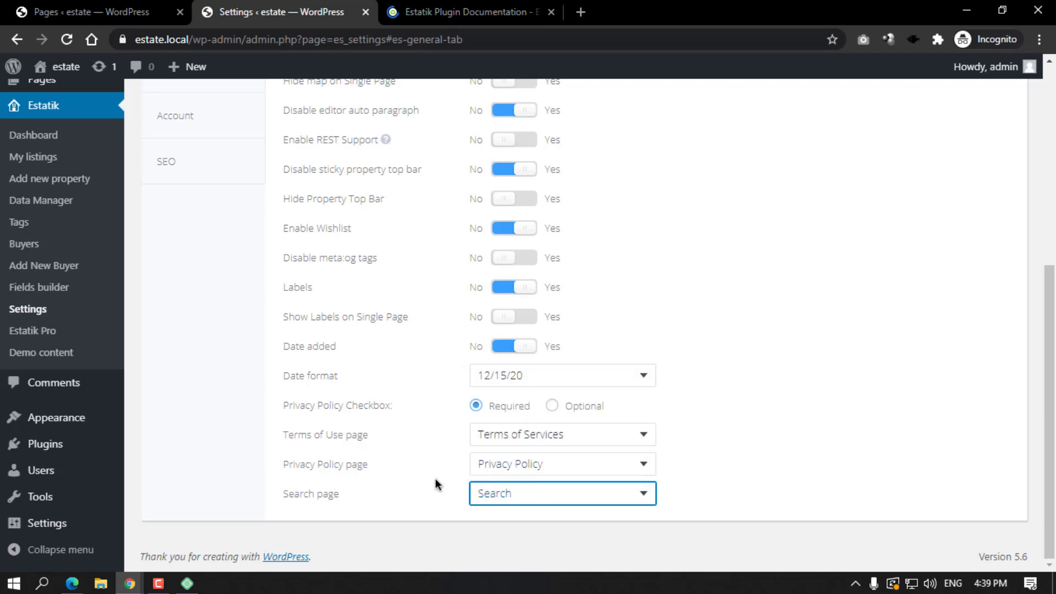
{"action": "left_click", "coordinate": [434, 484]}
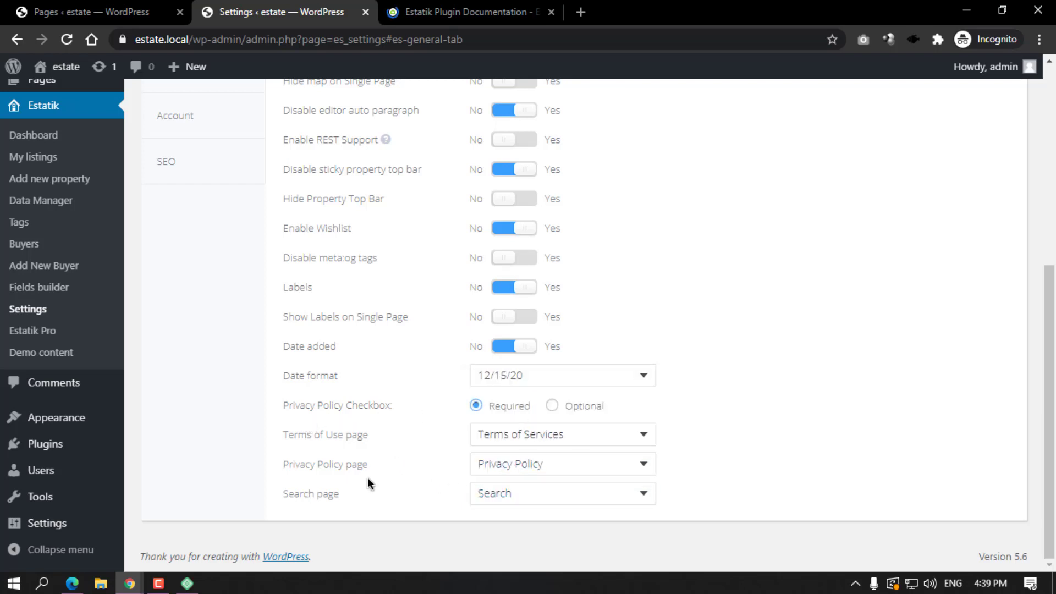
{"action": "scroll", "coordinate": [368, 478], "scroll_direction": "up", "scroll_amount": 6}
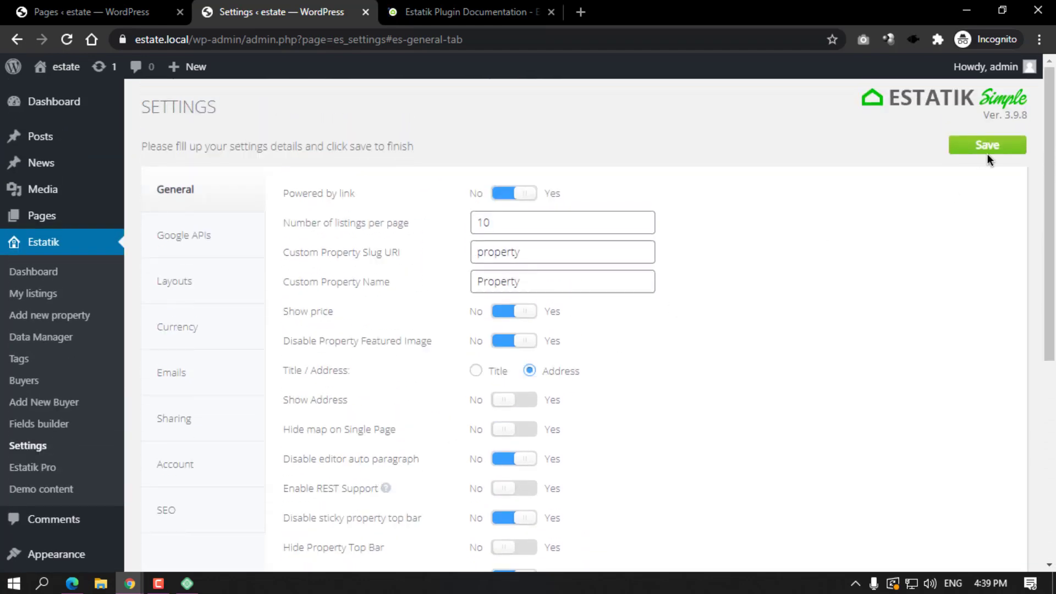
{"action": "left_click", "coordinate": [987, 153]}
{"action": "left_click", "coordinate": [468, 11]}
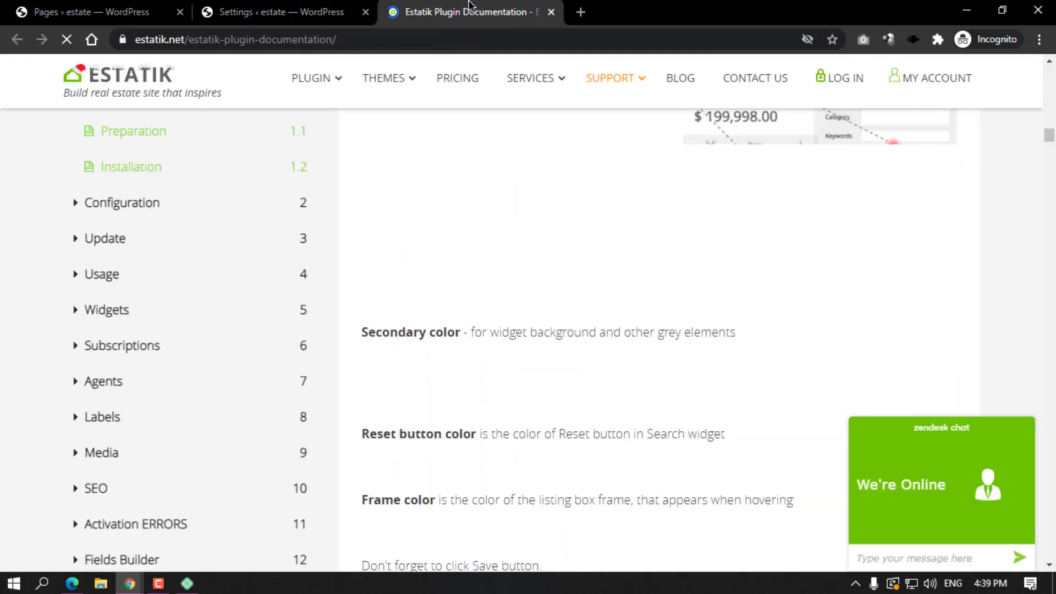
{"action": "left_click", "coordinate": [551, 11]}
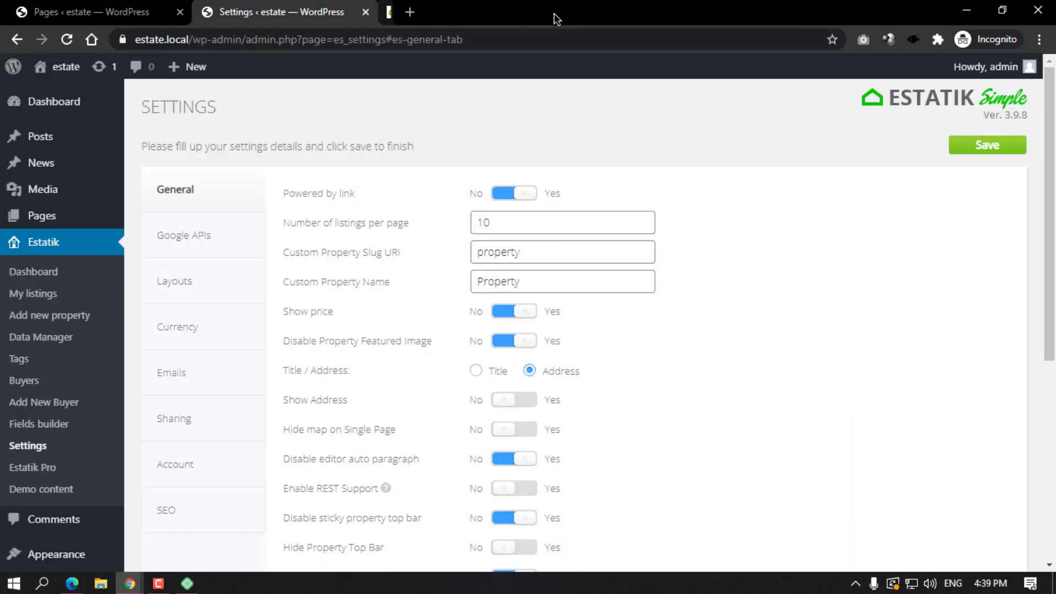
Open the live site's Hello World front page in a new tab, then scroll the Estatik settings again.
{"action": "mouse_move", "coordinate": [65, 66]}
{"action": "middle_click", "coordinate": [96, 92]}
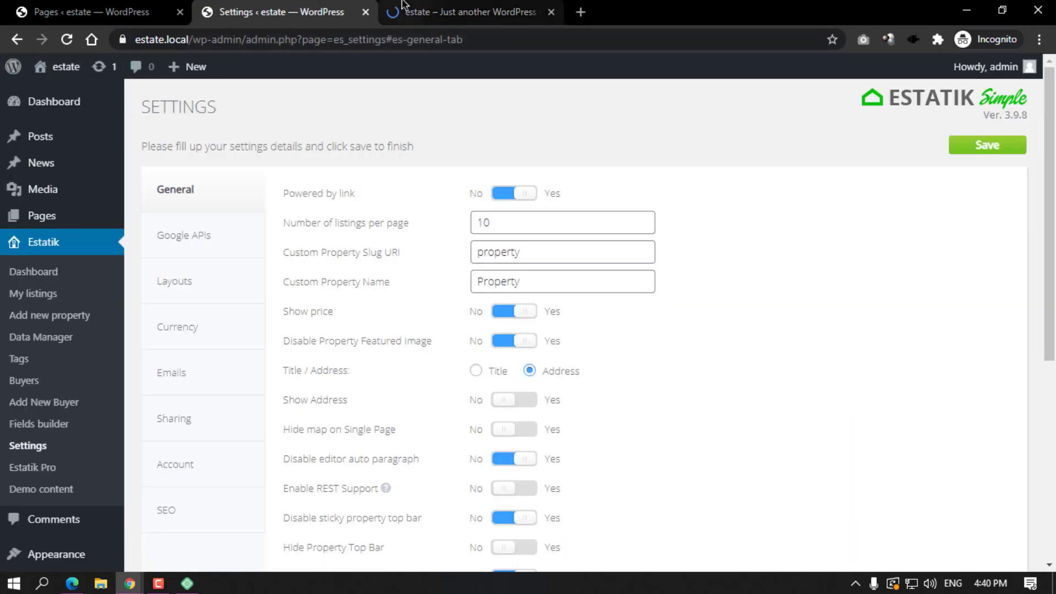
{"action": "left_click", "coordinate": [467, 11]}
{"action": "scroll", "coordinate": [380, 235], "scroll_direction": "down", "scroll_amount": 1}
{"action": "scroll", "coordinate": [363, 228], "scroll_direction": "up", "scroll_amount": 1}
{"action": "scroll", "coordinate": [362, 230], "scroll_direction": "down", "scroll_amount": 1}
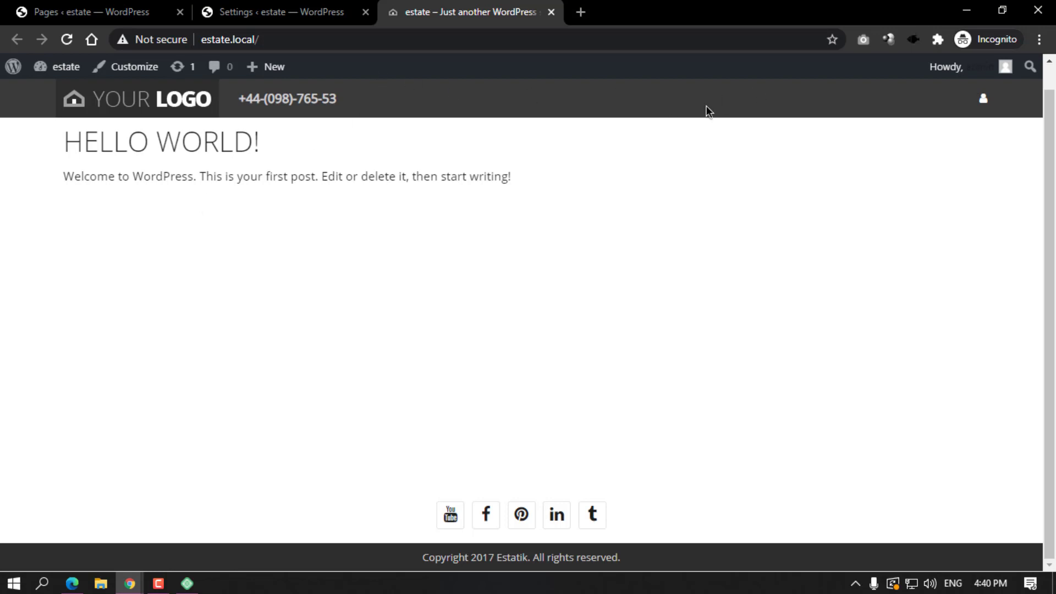
{"action": "left_click", "coordinate": [319, 10]}
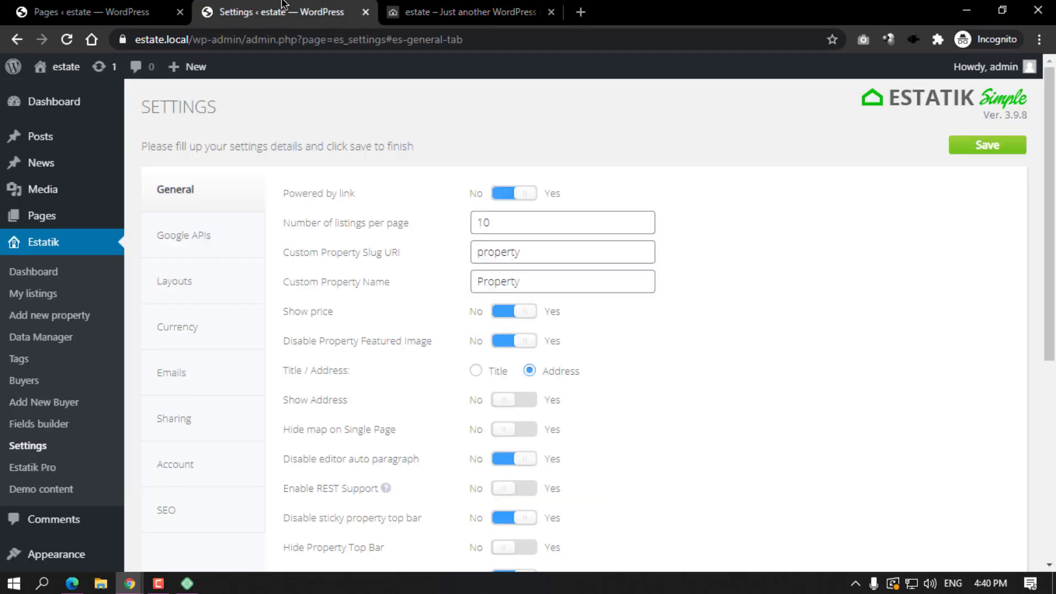
{"action": "scroll", "coordinate": [66, 390], "scroll_direction": "down", "scroll_amount": 1}
{"action": "scroll", "coordinate": [66, 389], "scroll_direction": "down", "scroll_amount": 3}
Create a new navigation menu named 'main menu'.
{"action": "mouse_move", "coordinate": [60, 423]}
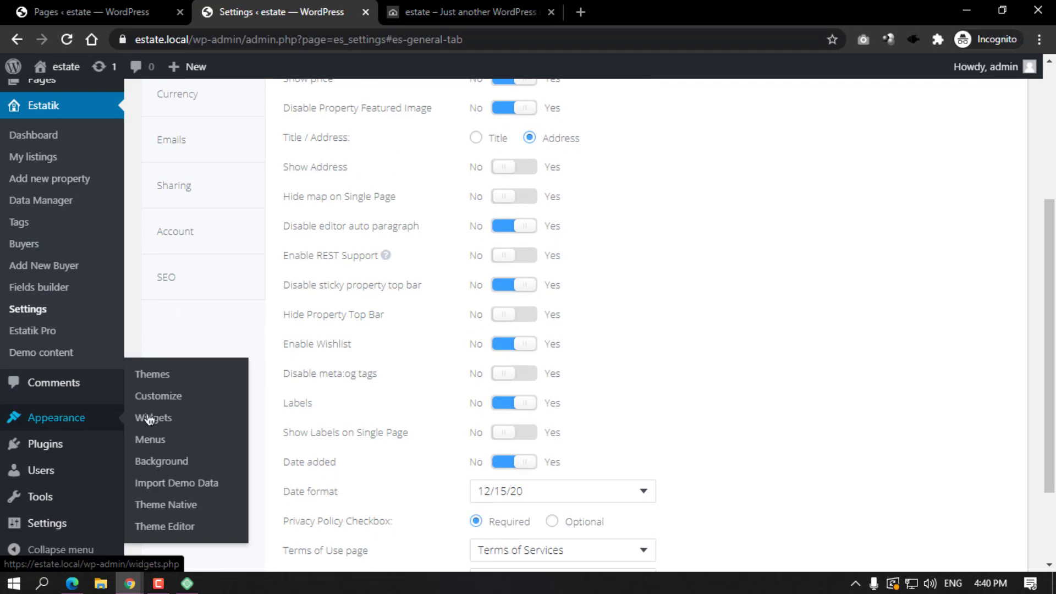
{"action": "left_click", "coordinate": [168, 448]}
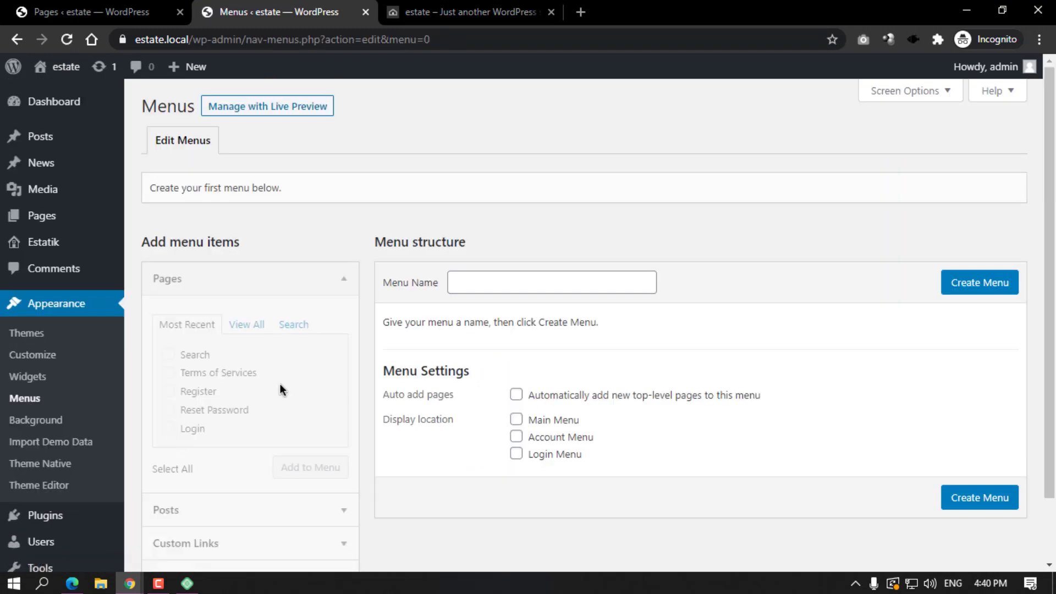
{"action": "left_click", "coordinate": [471, 286]}
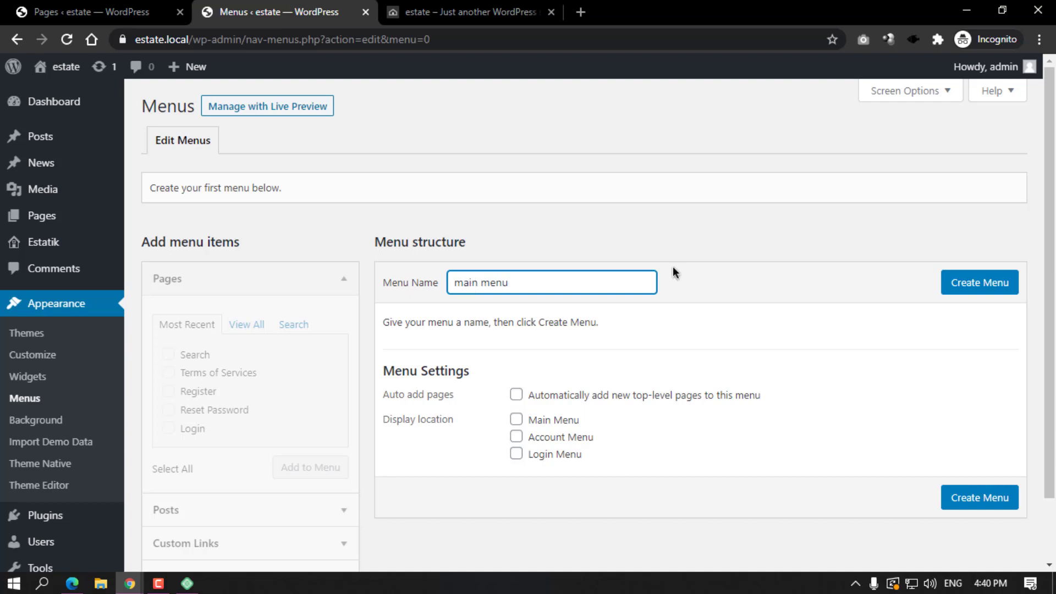
{"action": "left_click", "coordinate": [1002, 278]}
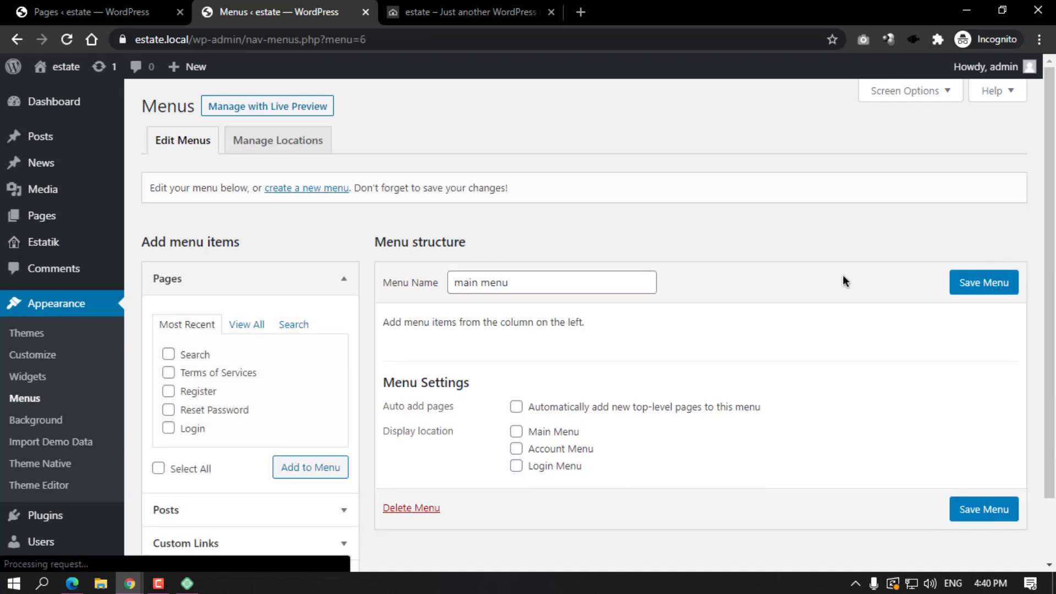
Add the Home, Login and Register pages to the menu.
{"action": "scroll", "coordinate": [230, 373], "scroll_direction": "down", "scroll_amount": 2}
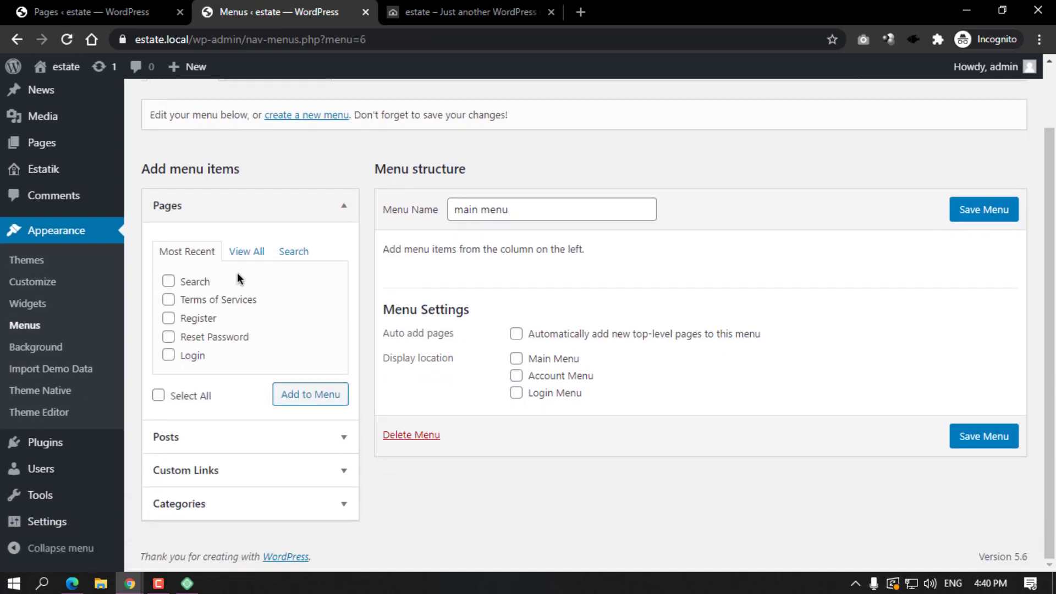
{"action": "left_click", "coordinate": [249, 254]}
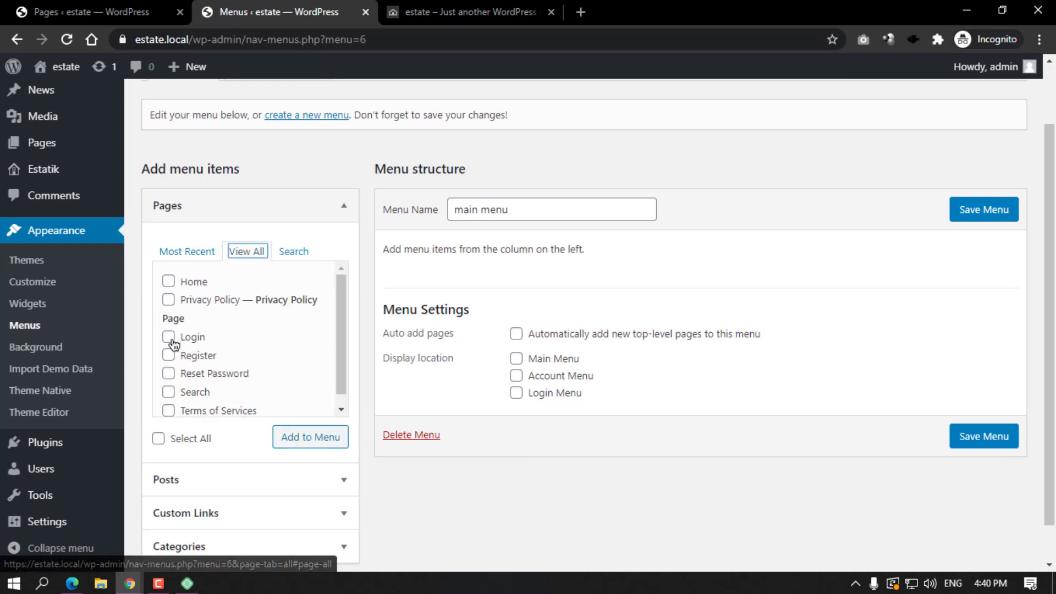
{"action": "left_click", "coordinate": [169, 283]}
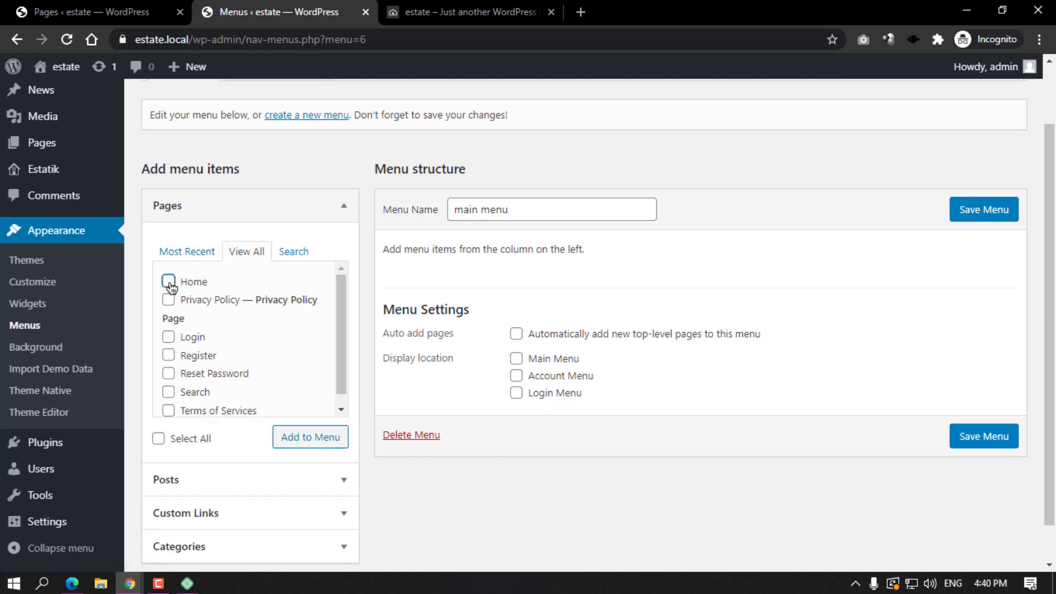
{"action": "scroll", "coordinate": [173, 399], "scroll_direction": "down", "scroll_amount": 1}
{"action": "left_click", "coordinate": [169, 325]}
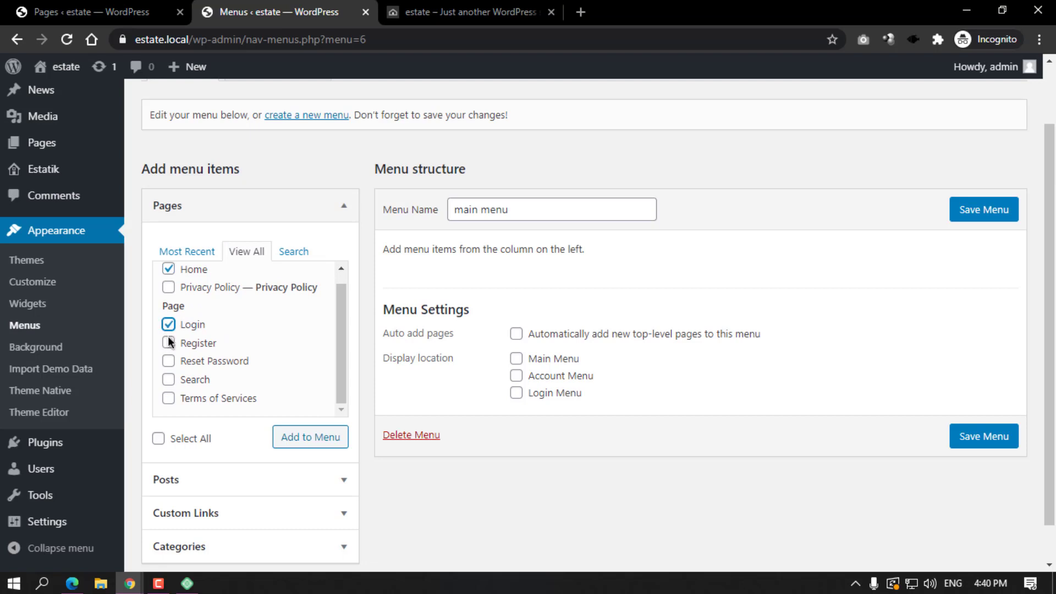
{"action": "left_click", "coordinate": [169, 343]}
{"action": "scroll", "coordinate": [165, 372], "scroll_direction": "down", "scroll_amount": 1}
{"action": "scroll", "coordinate": [201, 349], "scroll_direction": "up", "scroll_amount": 1}
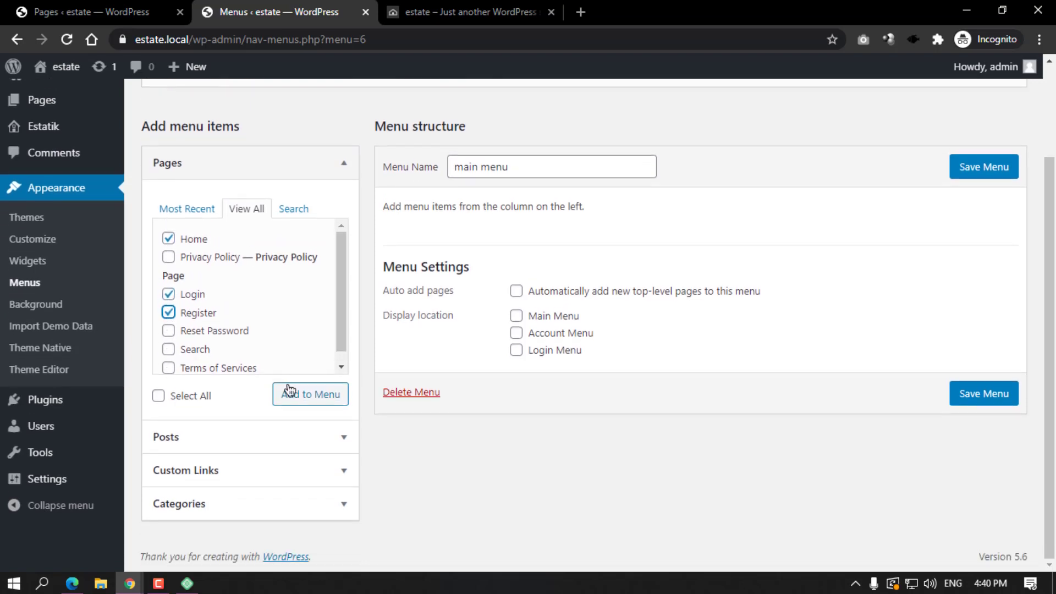
{"action": "left_click", "coordinate": [291, 392]}
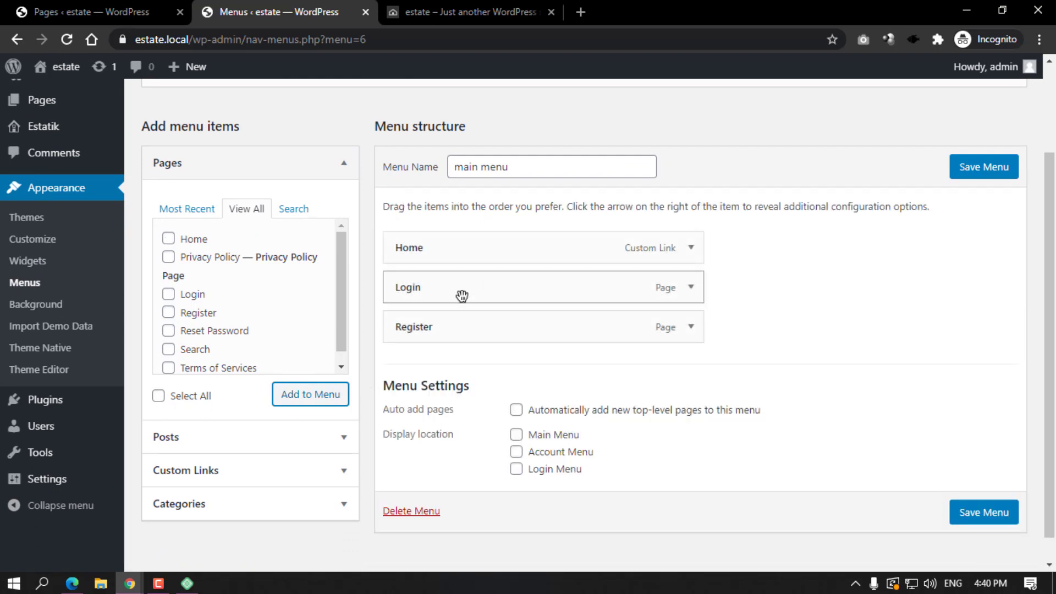
Enable auto-adding new top-level pages, assign the menu to Main Menu, and save it.
{"action": "left_click_drag", "start_coordinate": [462, 296], "coordinate": [477, 330]}
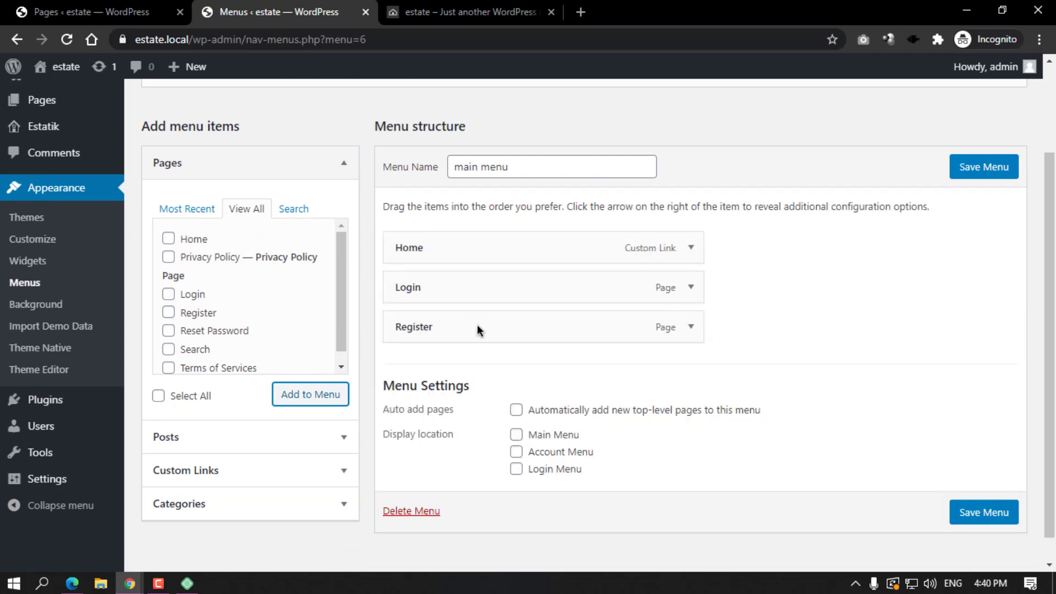
{"action": "left_click", "coordinate": [516, 410]}
{"action": "left_click", "coordinate": [516, 435]}
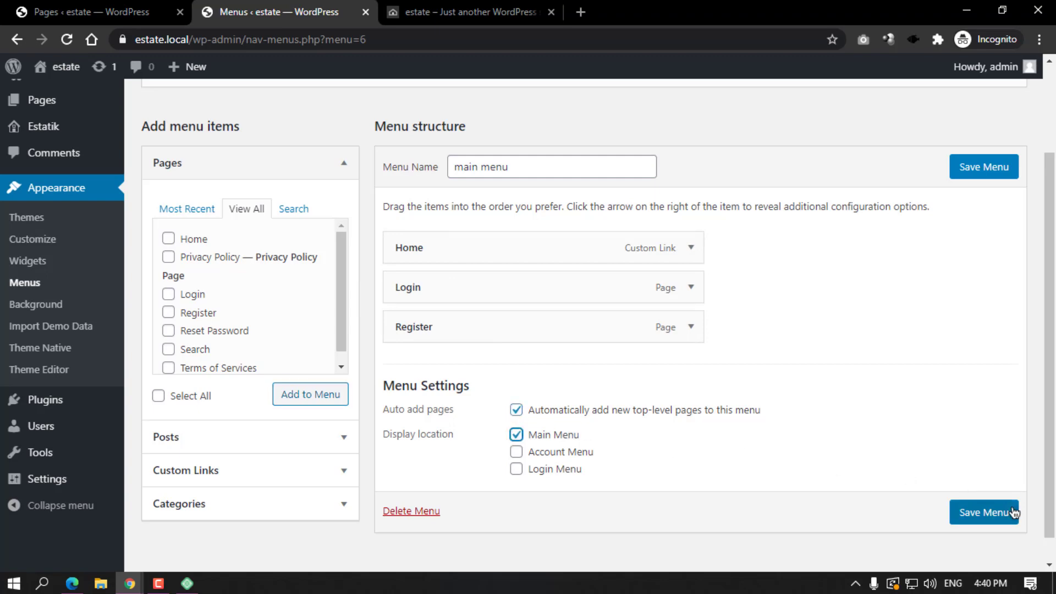
{"action": "left_click", "coordinate": [998, 517]}
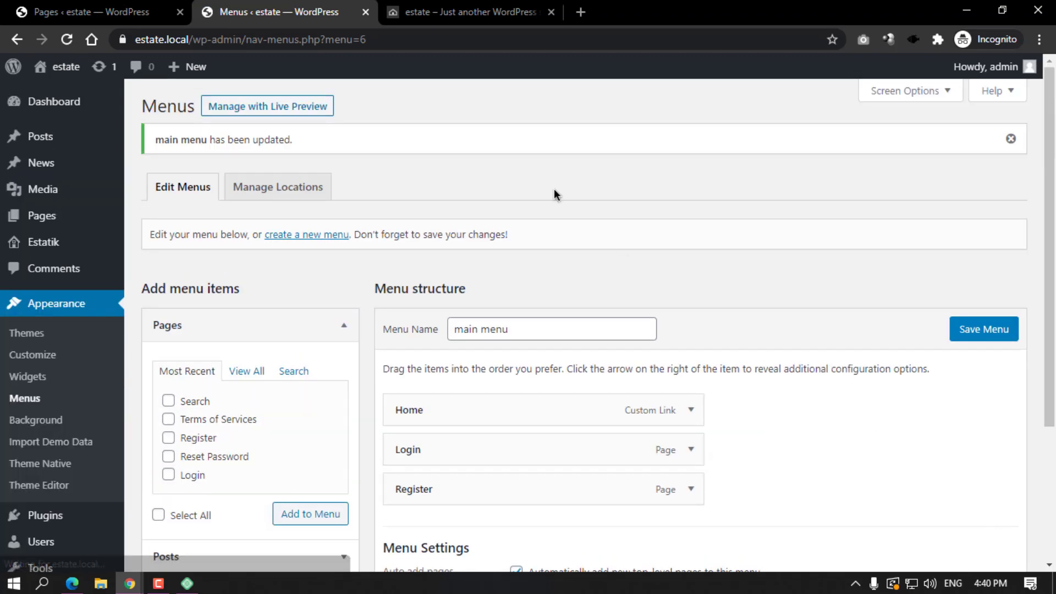
{"action": "left_click", "coordinate": [458, 6]}
Reload the live site, try its LOGIN, REGISTER and HOME links, then open the admin Pages list.
{"action": "left_click", "coordinate": [67, 39]}
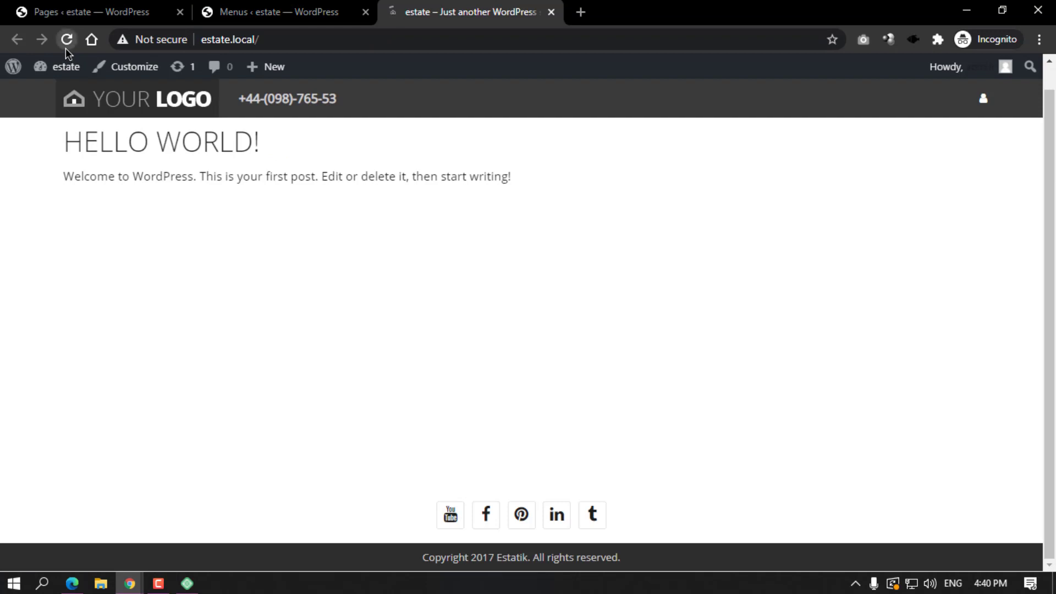
{"action": "left_click", "coordinate": [854, 98]}
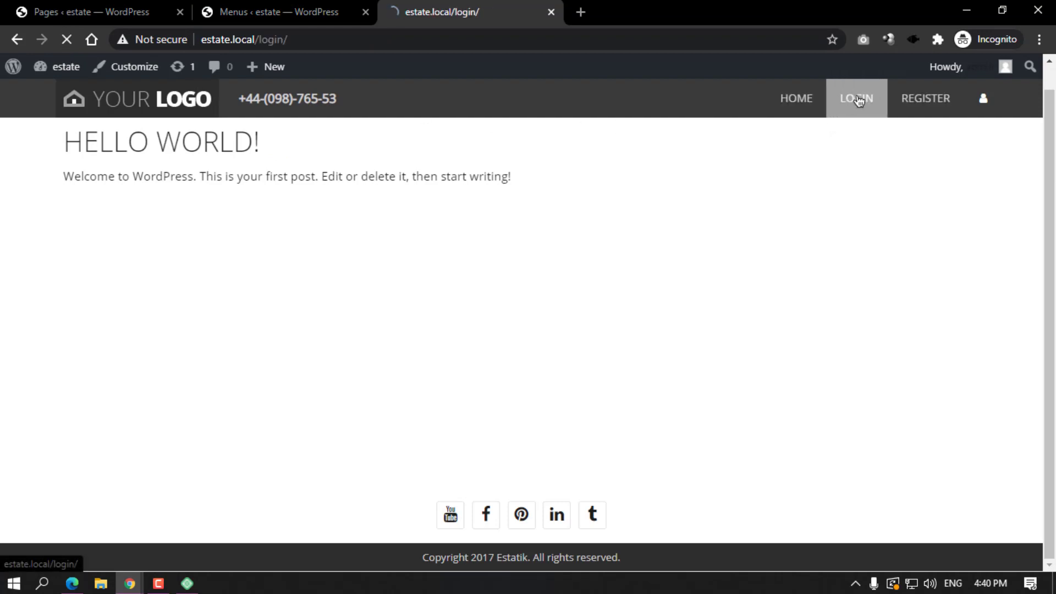
{"action": "left_click", "coordinate": [925, 100]}
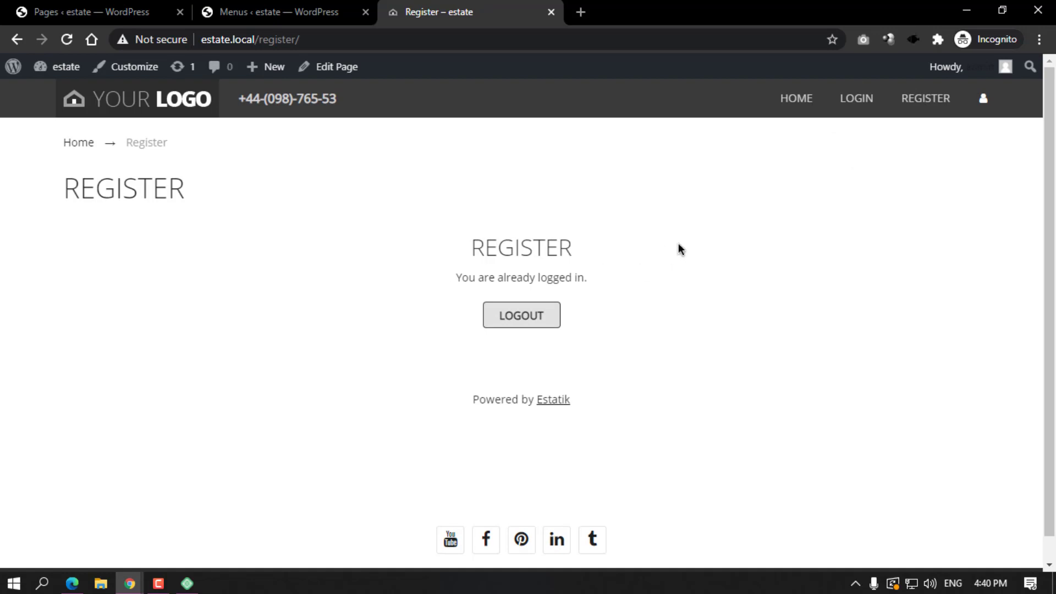
{"action": "left_click", "coordinate": [785, 106]}
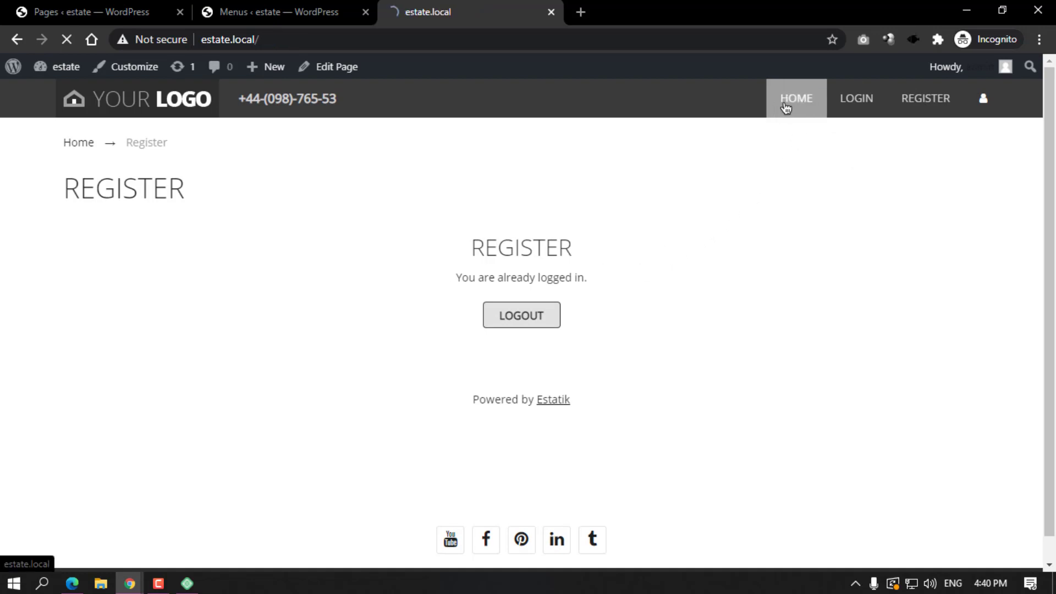
{"action": "left_click", "coordinate": [280, 5]}
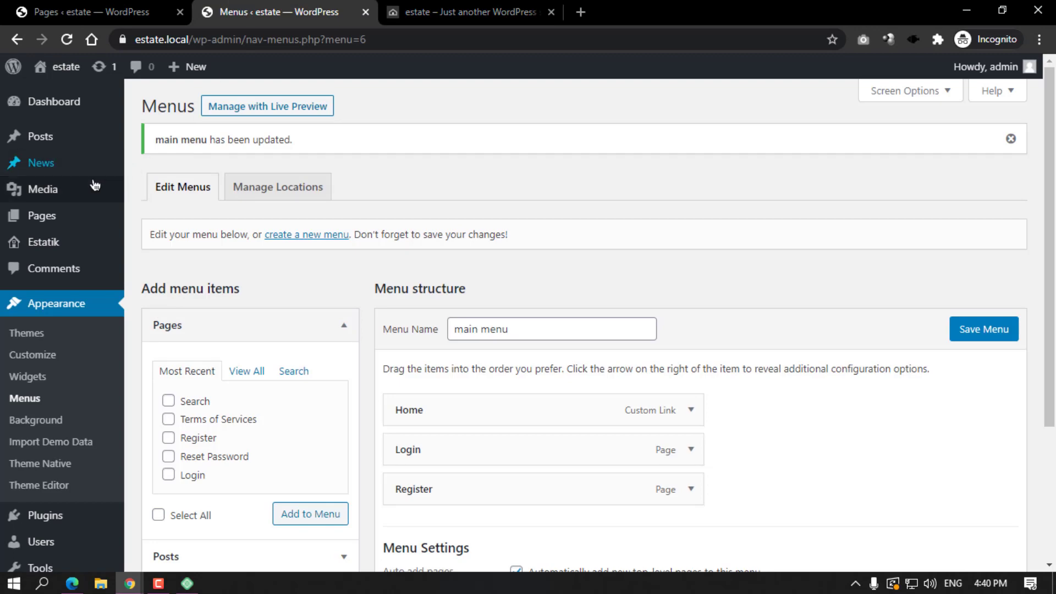
{"action": "left_click", "coordinate": [46, 219]}
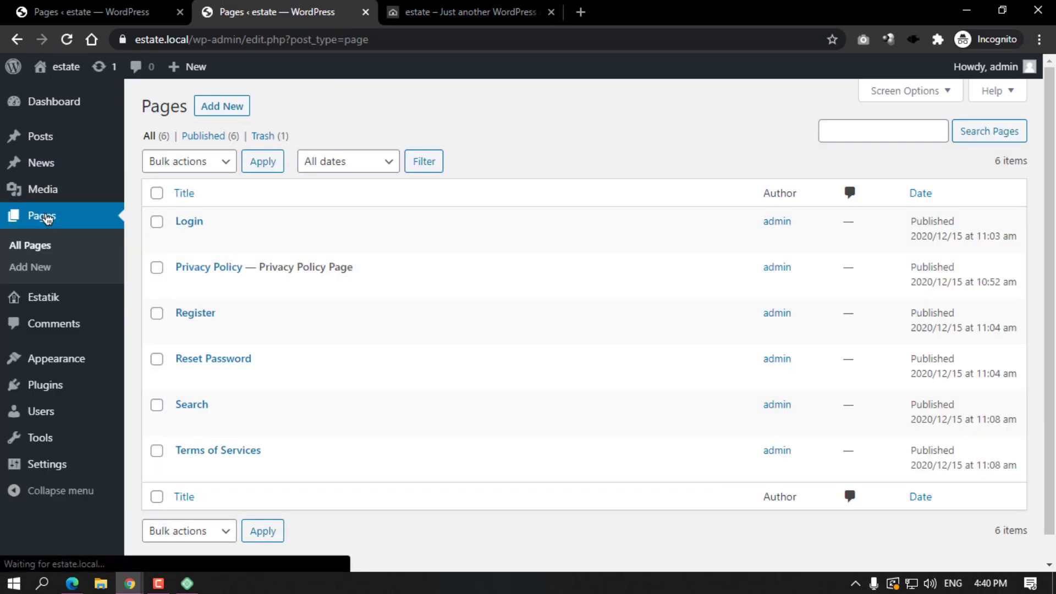
Create and publish a 'Contact Us' page using the Estatik Native Contact template.
{"action": "left_click", "coordinate": [227, 105]}
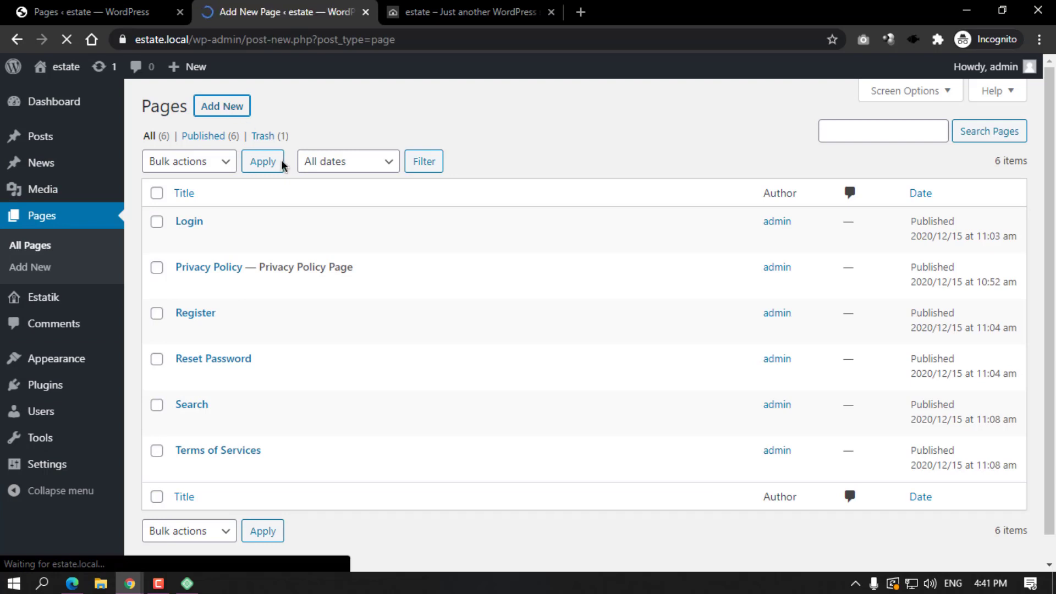
{"action": "type", "text": "Co"}
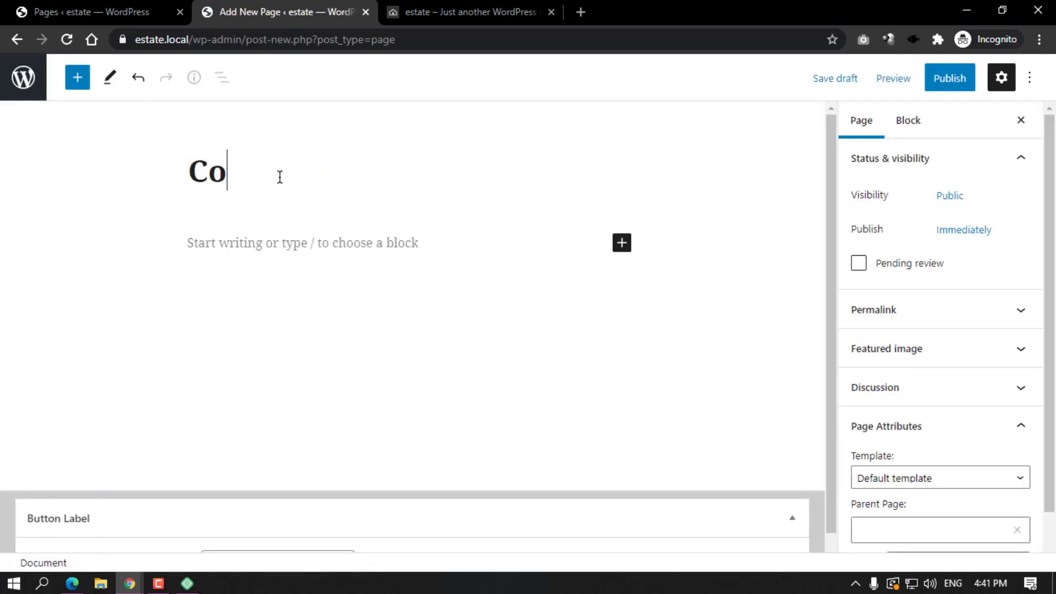
{"action": "type", "text": "ntact Us"}
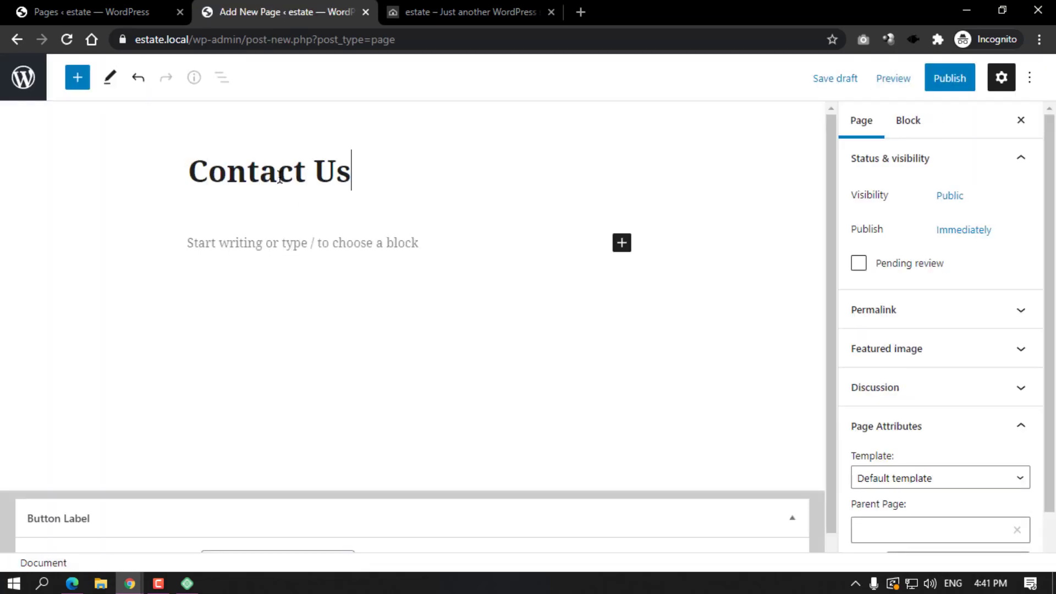
{"action": "scroll", "coordinate": [903, 358], "scroll_direction": "down", "scroll_amount": 1}
{"action": "left_click", "coordinate": [903, 419]}
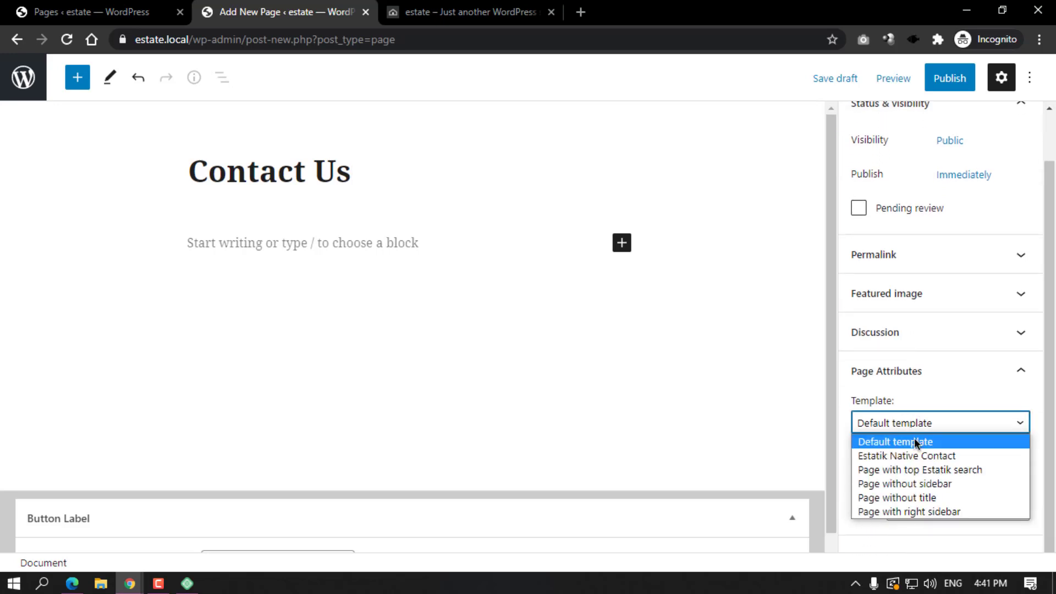
{"action": "left_click", "coordinate": [913, 456]}
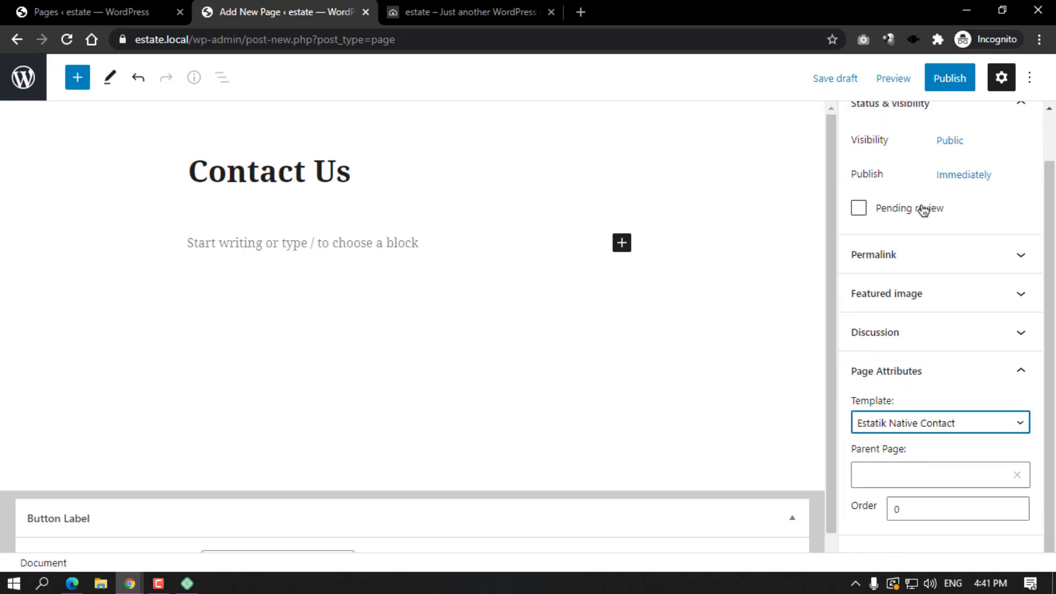
{"action": "left_click", "coordinate": [943, 81]}
{"action": "left_click", "coordinate": [939, 83]}
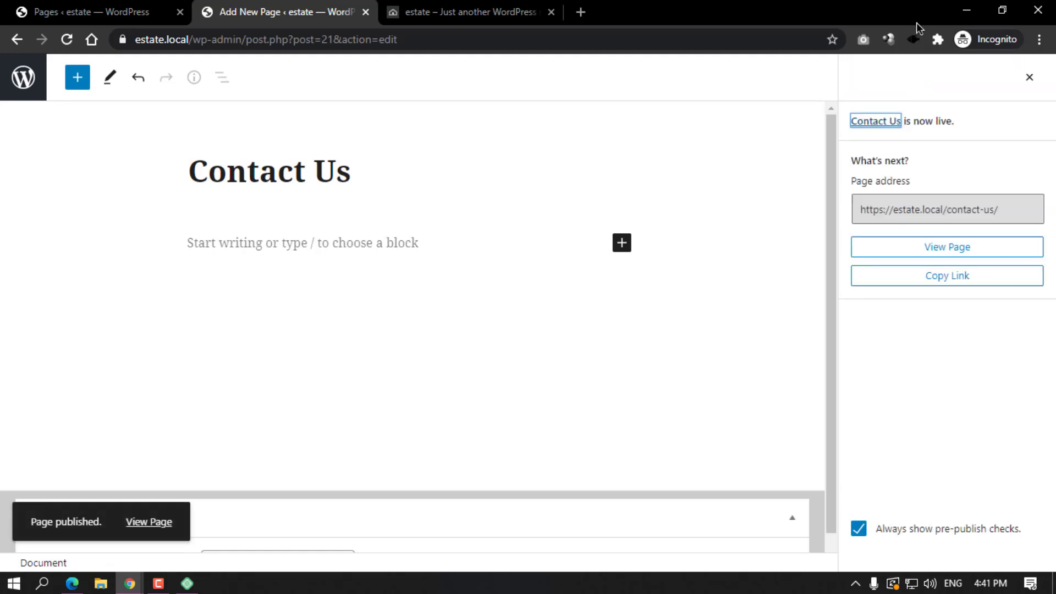
{"action": "left_click", "coordinate": [428, 7]}
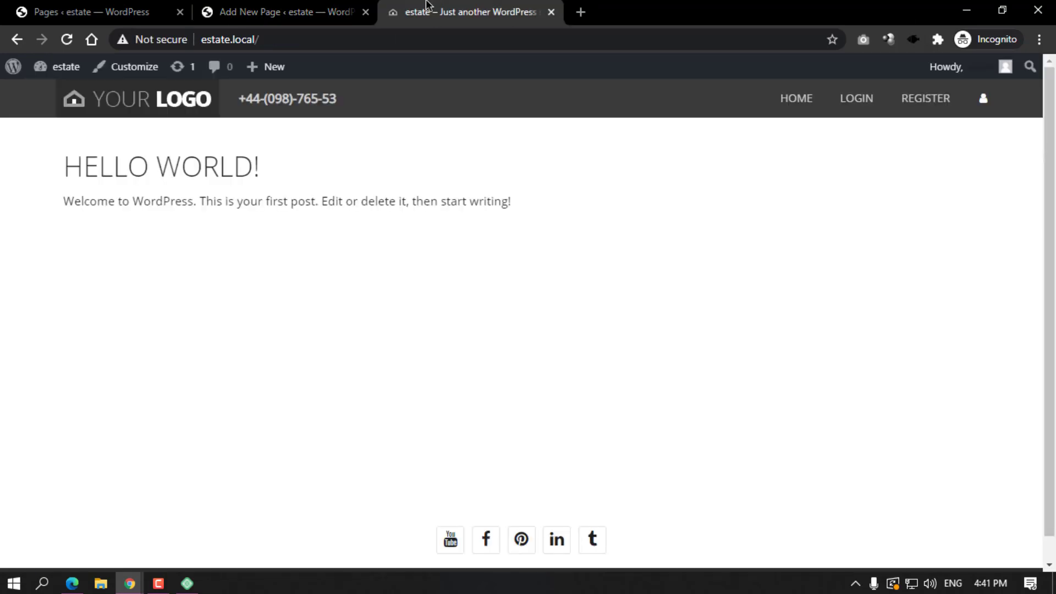
Reload the site and view the contact form through the new CONTACT US link, then return to admin.
{"action": "left_click", "coordinate": [64, 39]}
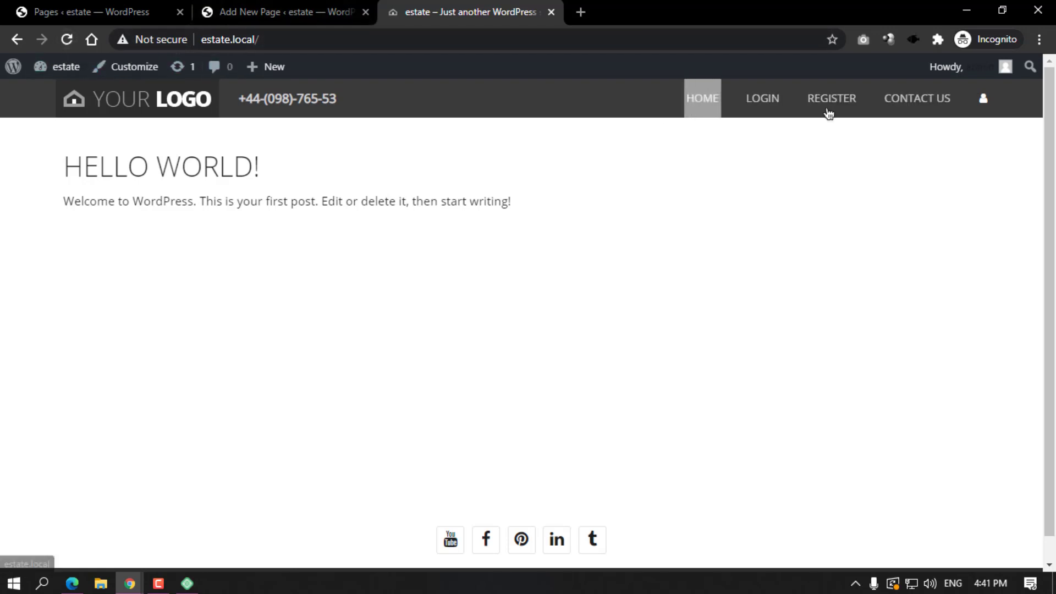
{"action": "left_click", "coordinate": [918, 107]}
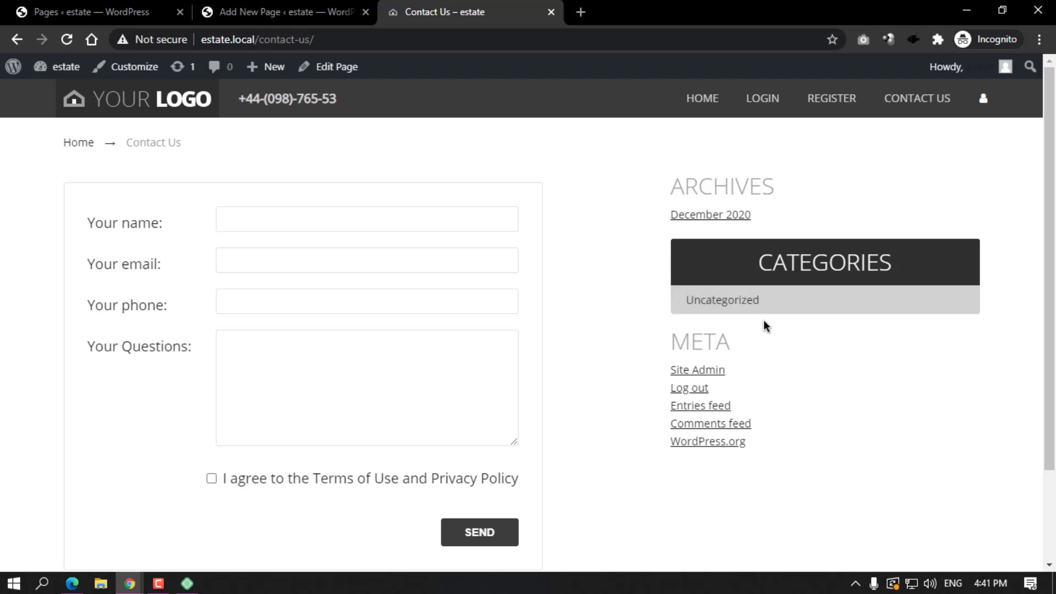
{"action": "left_click", "coordinate": [336, 12]}
{"action": "left_click", "coordinate": [429, 7]}
{"action": "left_click", "coordinate": [325, 7]}
{"action": "left_click", "coordinate": [91, 11]}
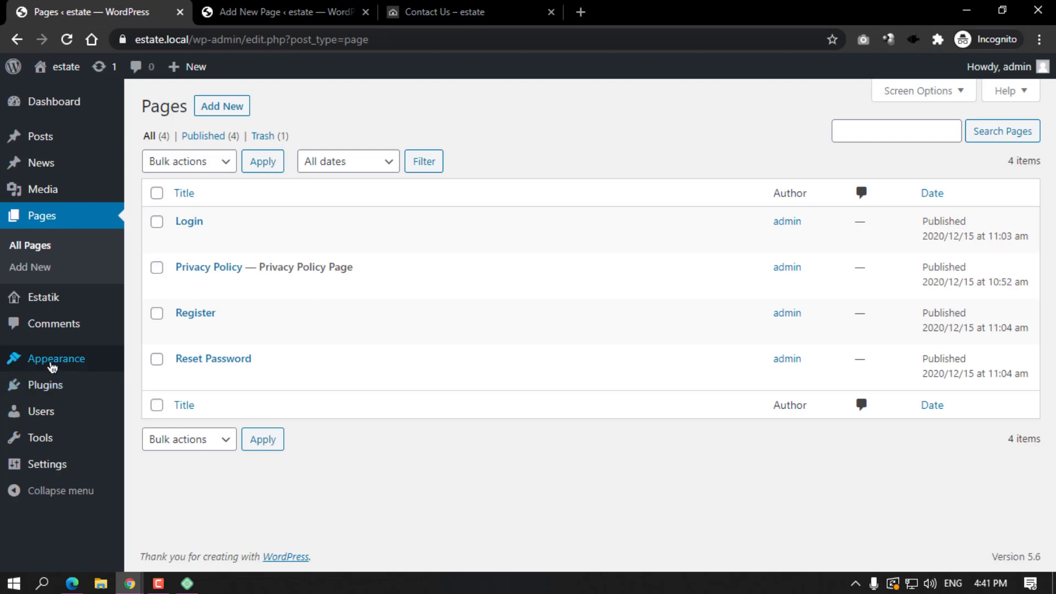
Open the Widgets page and expand the Page Sidebar Right area.
{"action": "mouse_move", "coordinate": [55, 360]}
{"action": "left_click", "coordinate": [156, 385]}
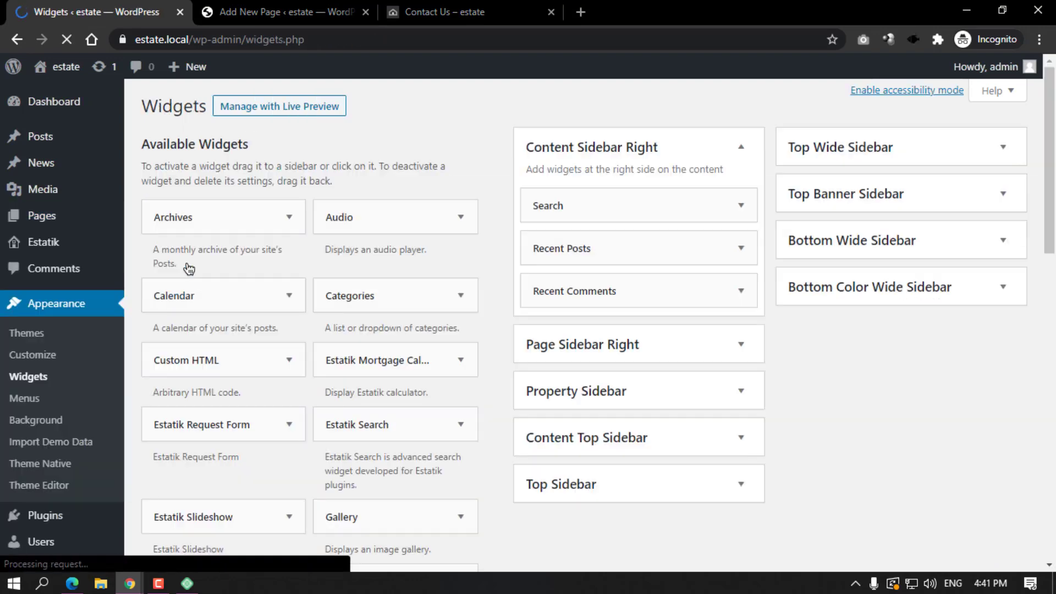
{"action": "left_click", "coordinate": [472, 12]}
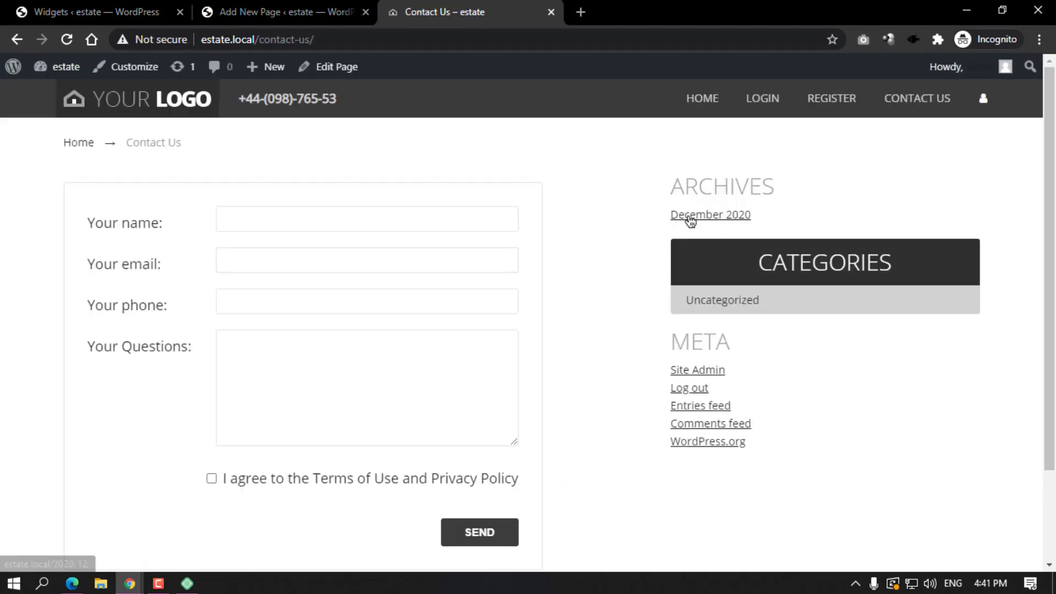
{"action": "left_click", "coordinate": [186, 14]}
{"action": "scroll", "coordinate": [654, 284], "scroll_direction": "down", "scroll_amount": 3}
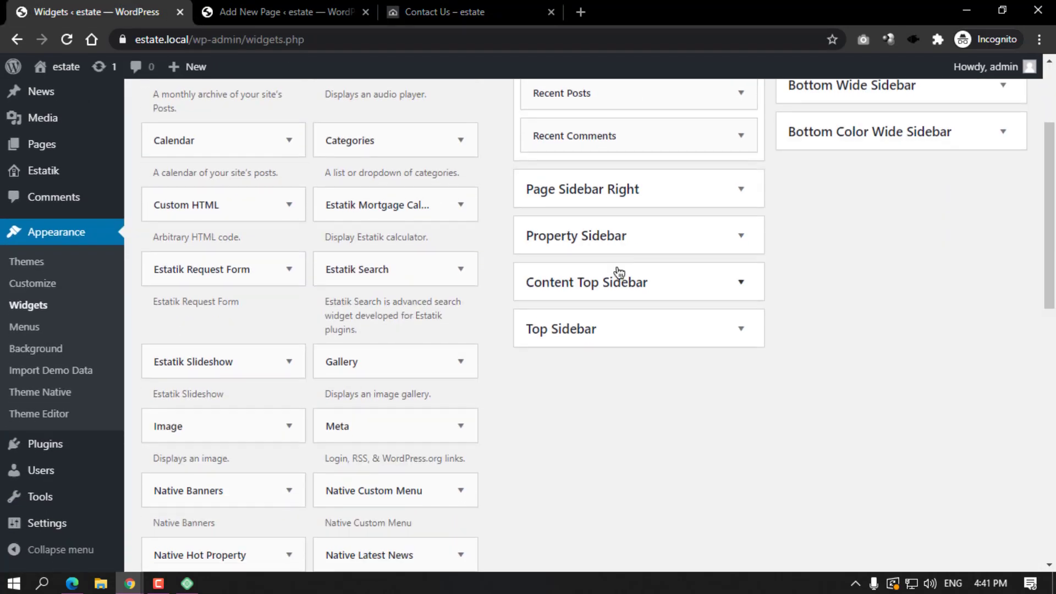
{"action": "left_click", "coordinate": [602, 222]}
{"action": "left_click", "coordinate": [631, 194]}
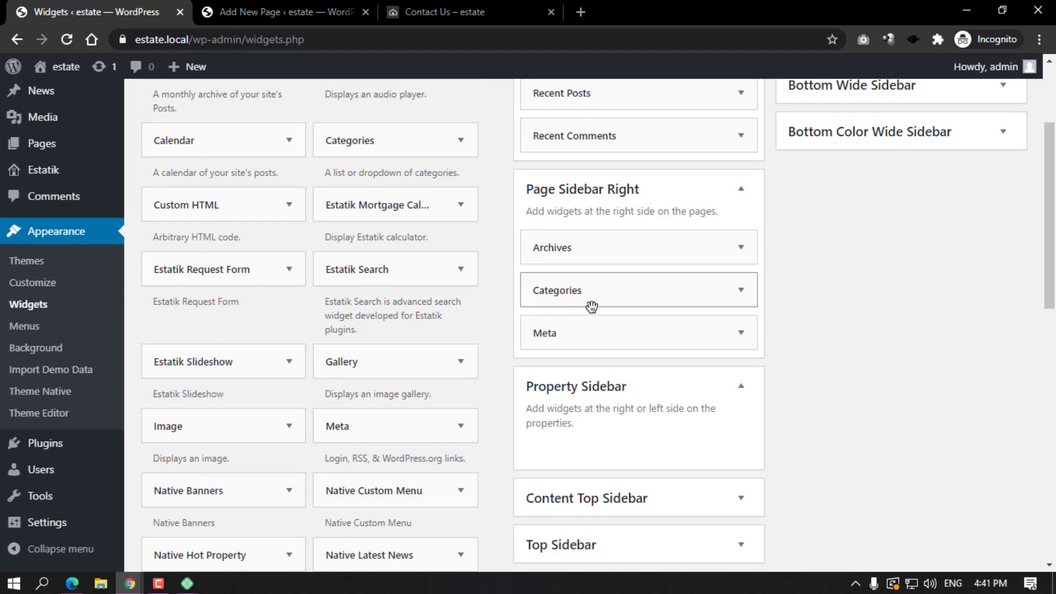
Delete the Categories, Meta and Archives widgets from Page Sidebar Right.
{"action": "left_click", "coordinate": [739, 290]}
{"action": "scroll", "coordinate": [556, 357], "scroll_direction": "down", "scroll_amount": 1}
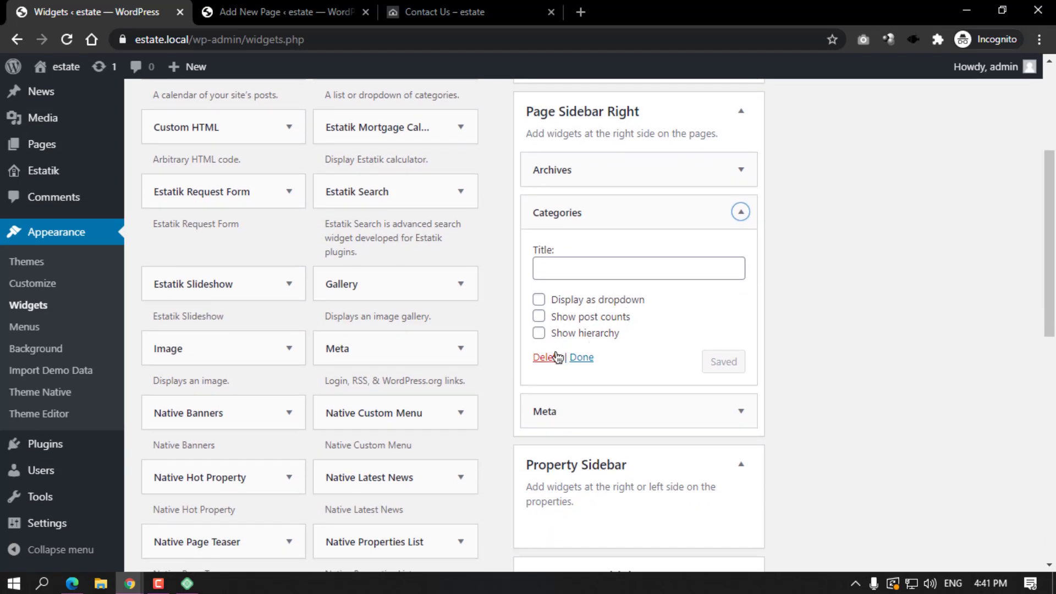
{"action": "left_click", "coordinate": [550, 358]}
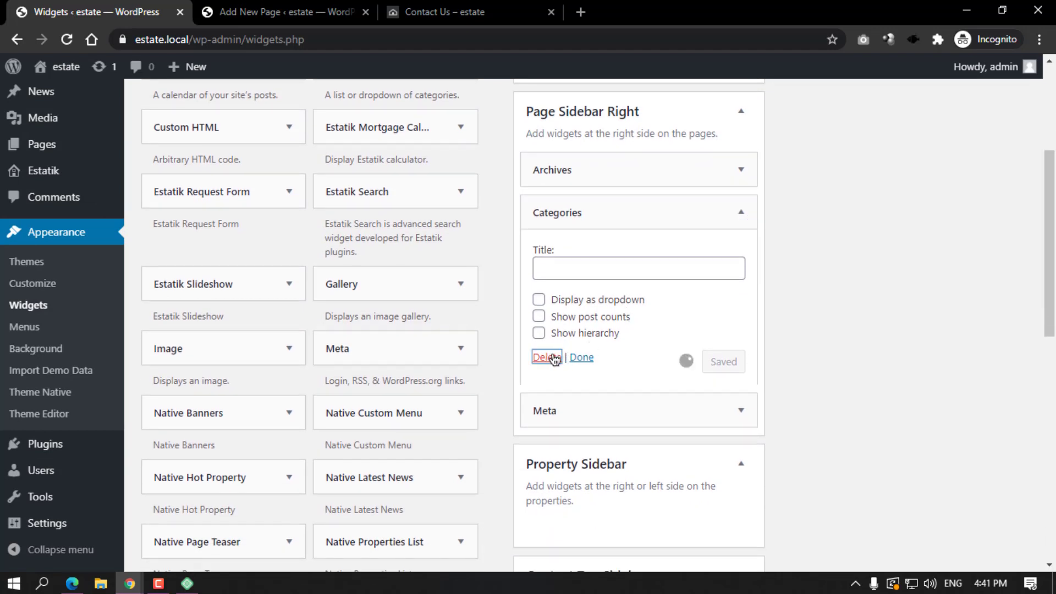
{"action": "left_click", "coordinate": [739, 212]}
{"action": "left_click", "coordinate": [552, 301]}
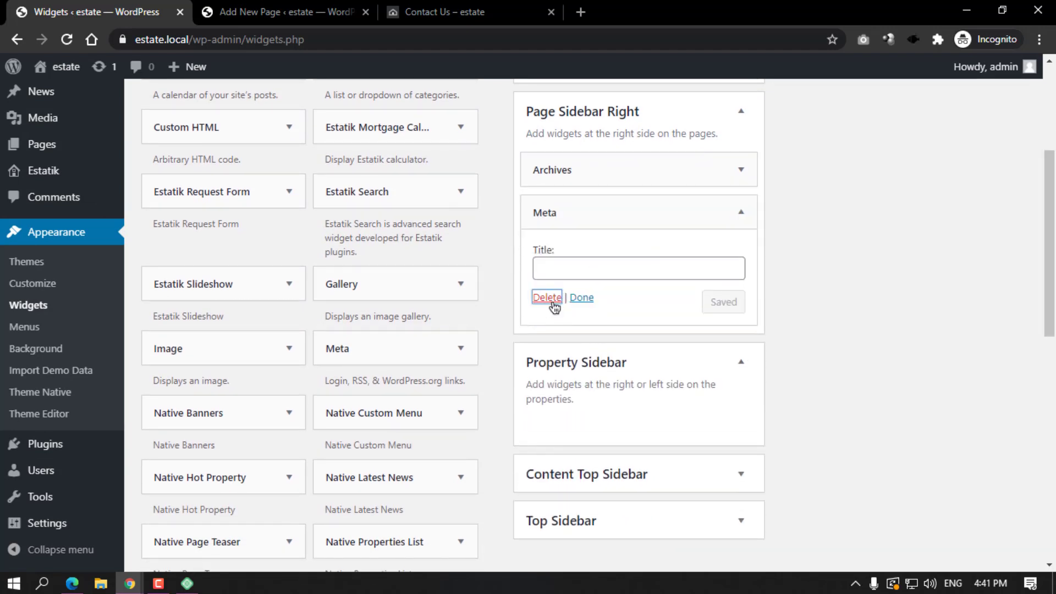
{"action": "left_click", "coordinate": [742, 170]}
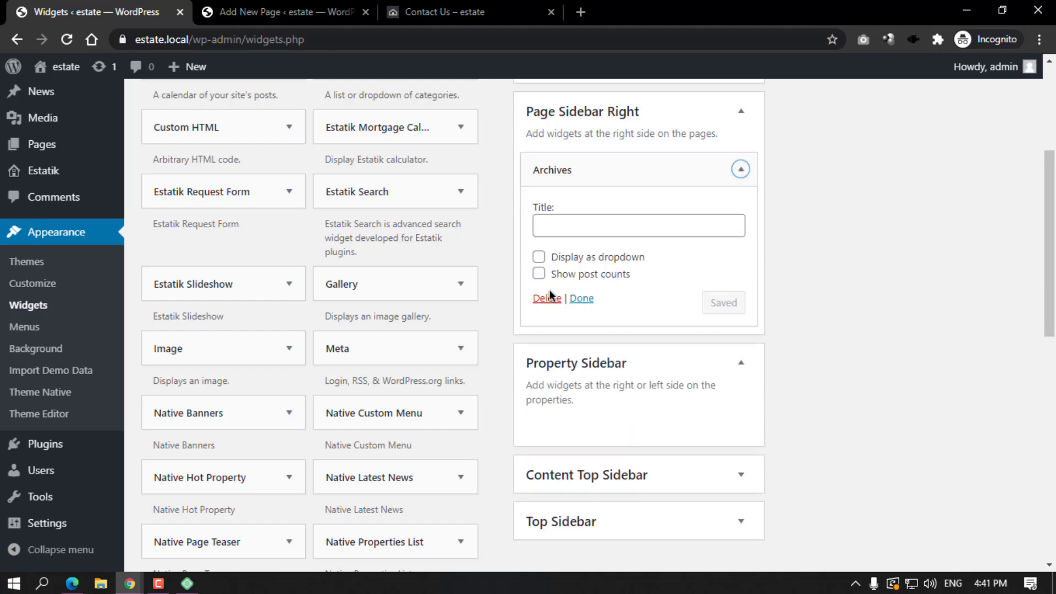
{"action": "left_click", "coordinate": [553, 300]}
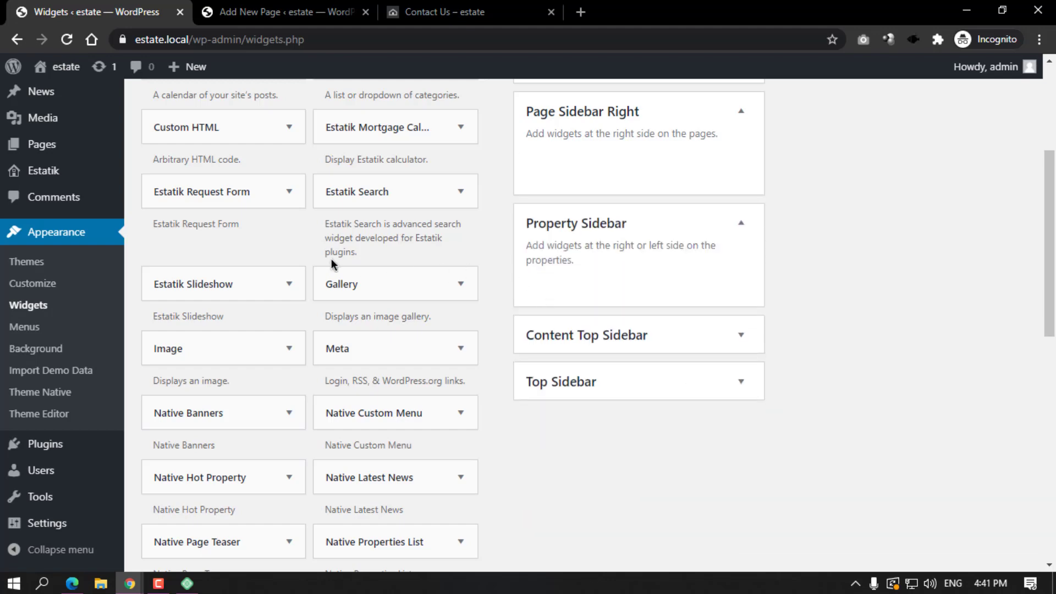
{"action": "scroll", "coordinate": [331, 259], "scroll_direction": "down", "scroll_amount": 3}
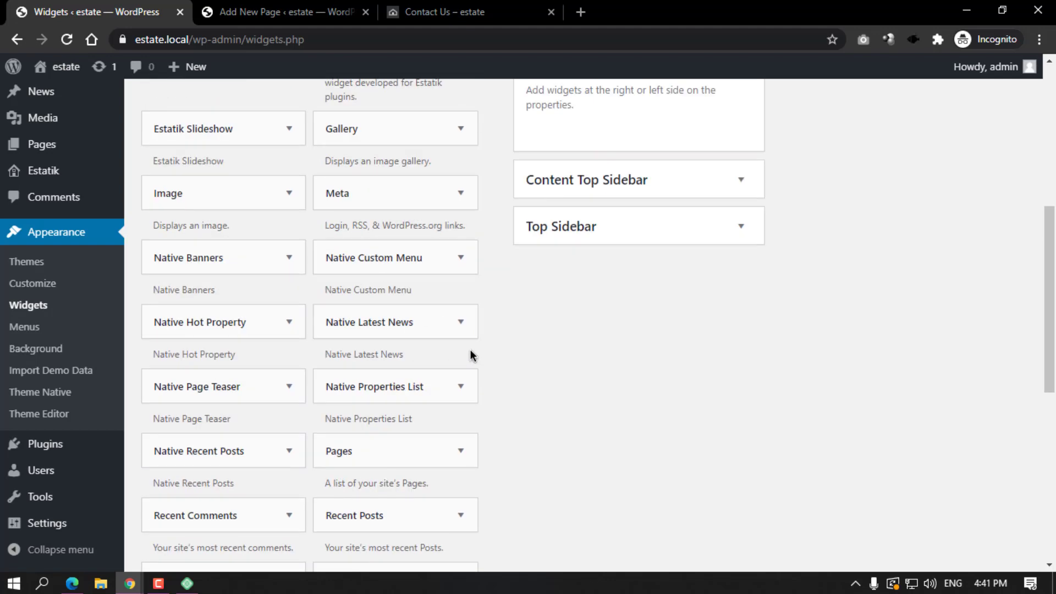
{"action": "scroll", "coordinate": [520, 367], "scroll_direction": "down", "scroll_amount": 6}
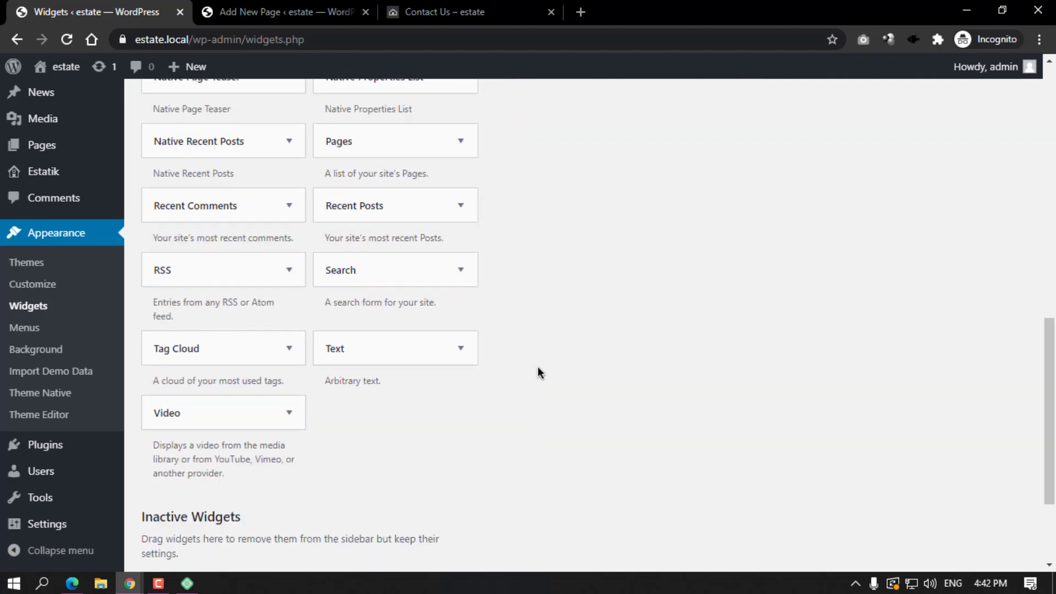
{"action": "scroll", "coordinate": [539, 363], "scroll_direction": "up", "scroll_amount": 8}
{"action": "scroll", "coordinate": [546, 349], "scroll_direction": "up", "scroll_amount": 4}
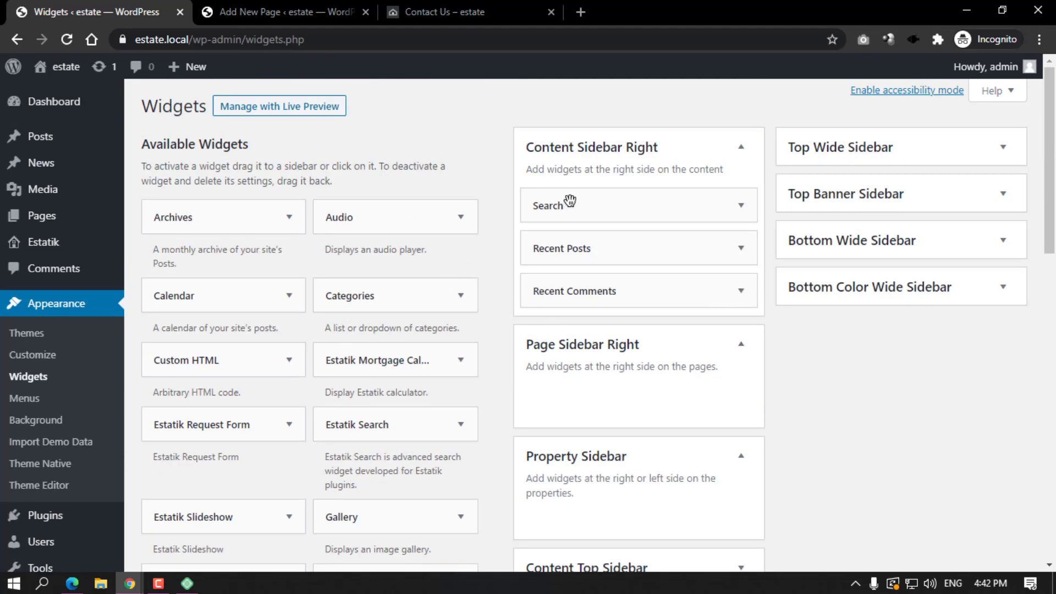
Check the sidebar-free Contact Us page and home page on the live site, then return to Pages.
{"action": "left_click", "coordinate": [484, 11]}
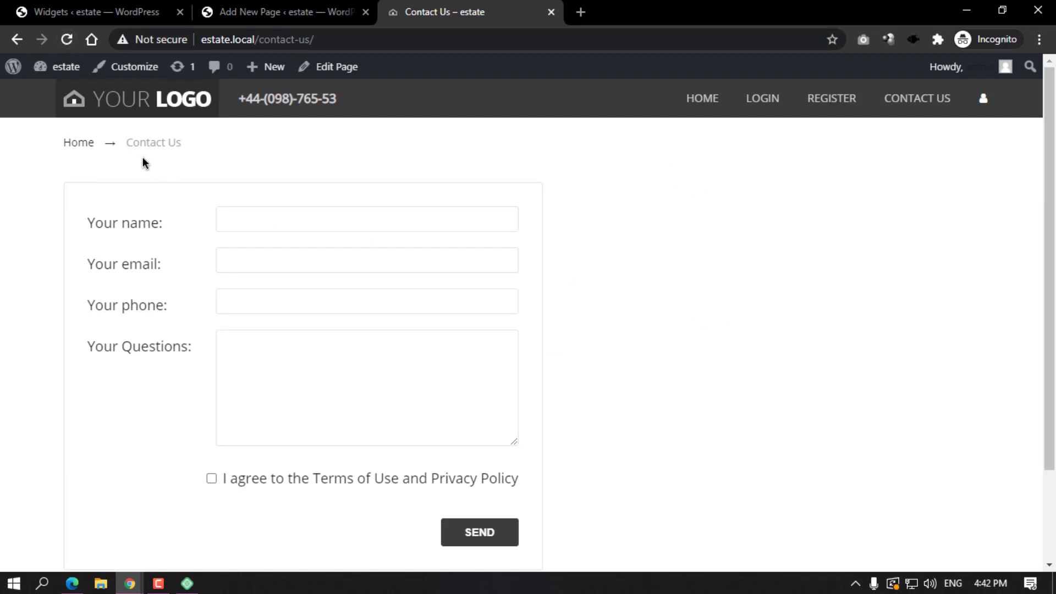
{"action": "left_click", "coordinate": [176, 112]}
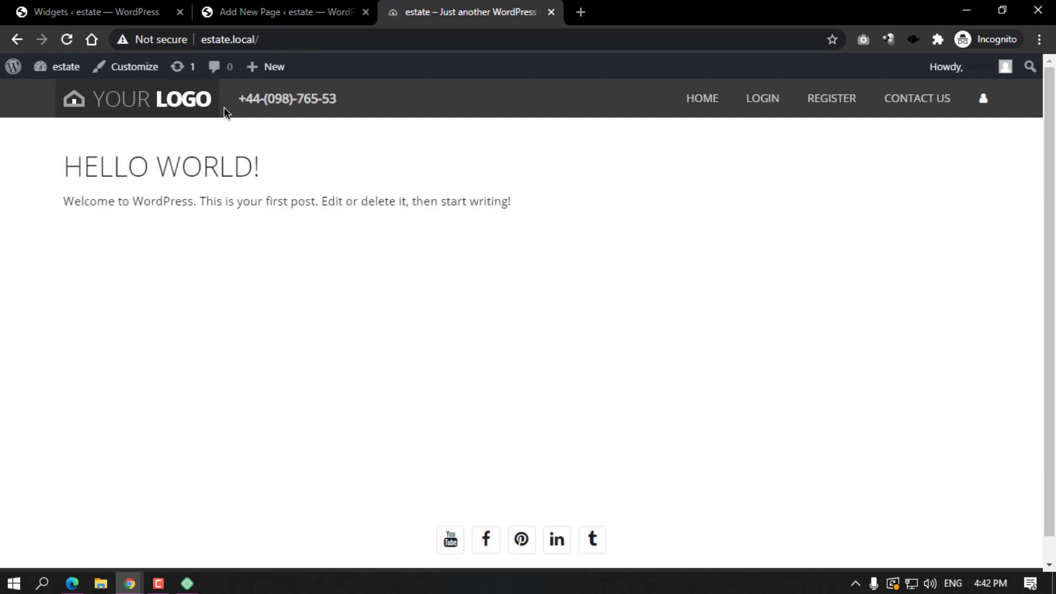
{"action": "left_click_drag", "start_coordinate": [241, 99], "coordinate": [358, 103]}
{"action": "left_click", "coordinate": [573, 159]}
{"action": "left_click", "coordinate": [303, 13]}
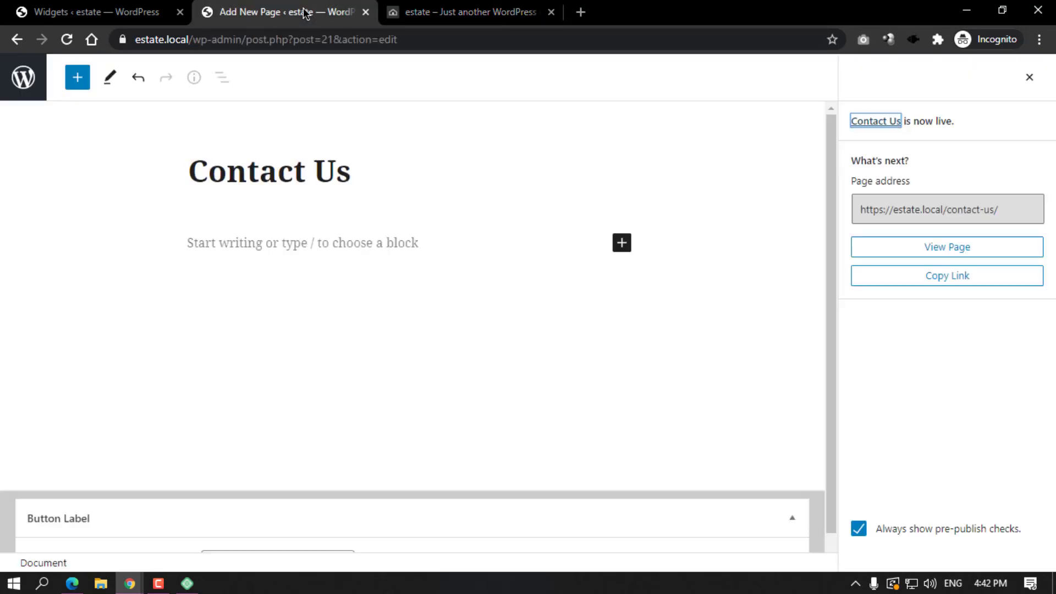
{"action": "left_click", "coordinate": [4, 76]}
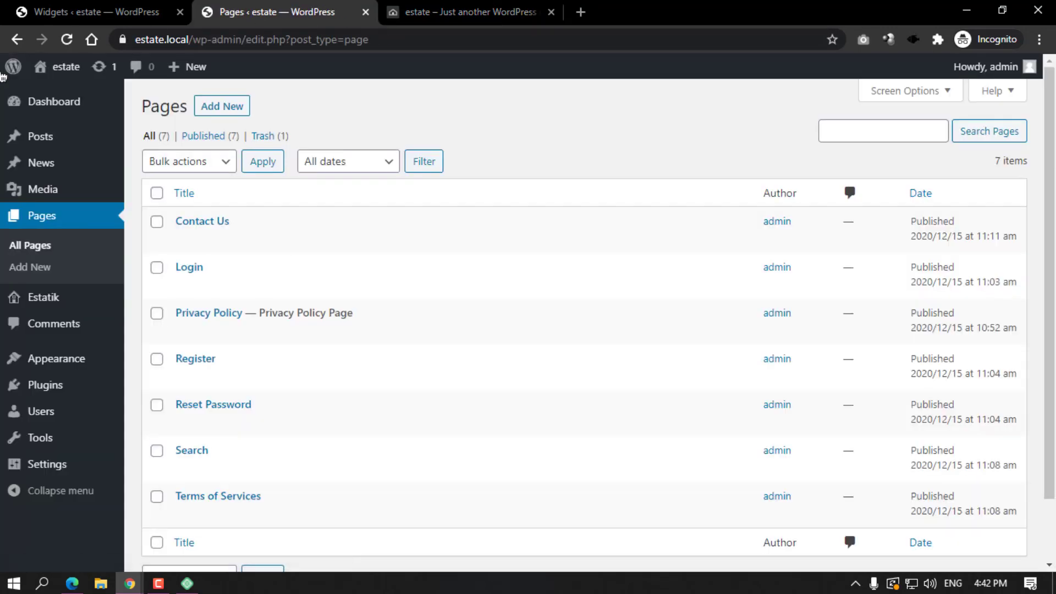
Review the Estatik dashboard, then open Demo content from the Estatik submenu.
{"action": "left_click", "coordinate": [54, 304]}
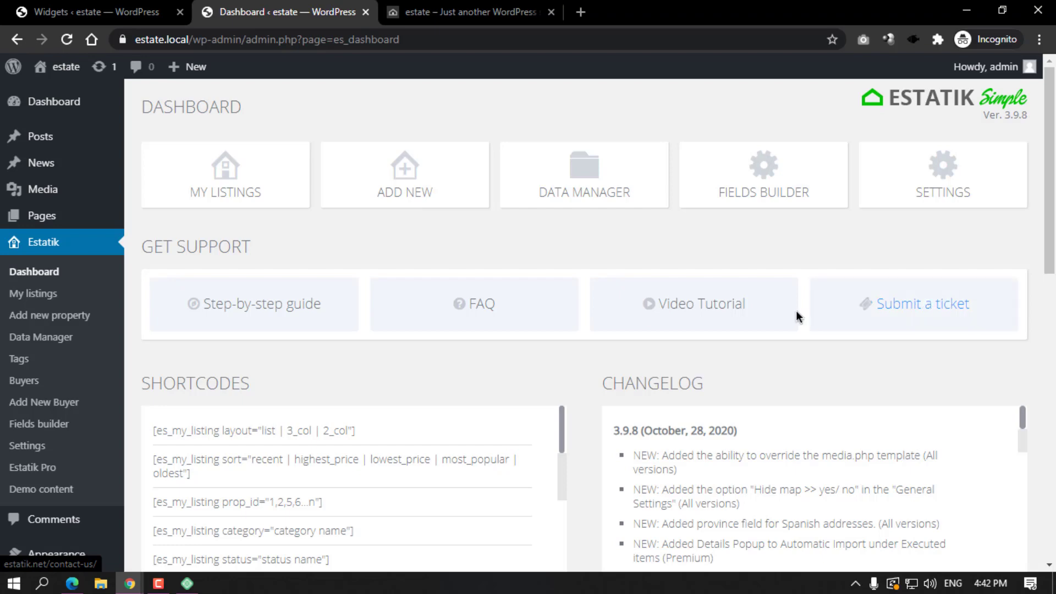
{"action": "scroll", "coordinate": [796, 314], "scroll_direction": "down", "scroll_amount": 3}
{"action": "scroll", "coordinate": [729, 351], "scroll_direction": "down", "scroll_amount": 3}
{"action": "scroll", "coordinate": [729, 351], "scroll_direction": "up", "scroll_amount": 3}
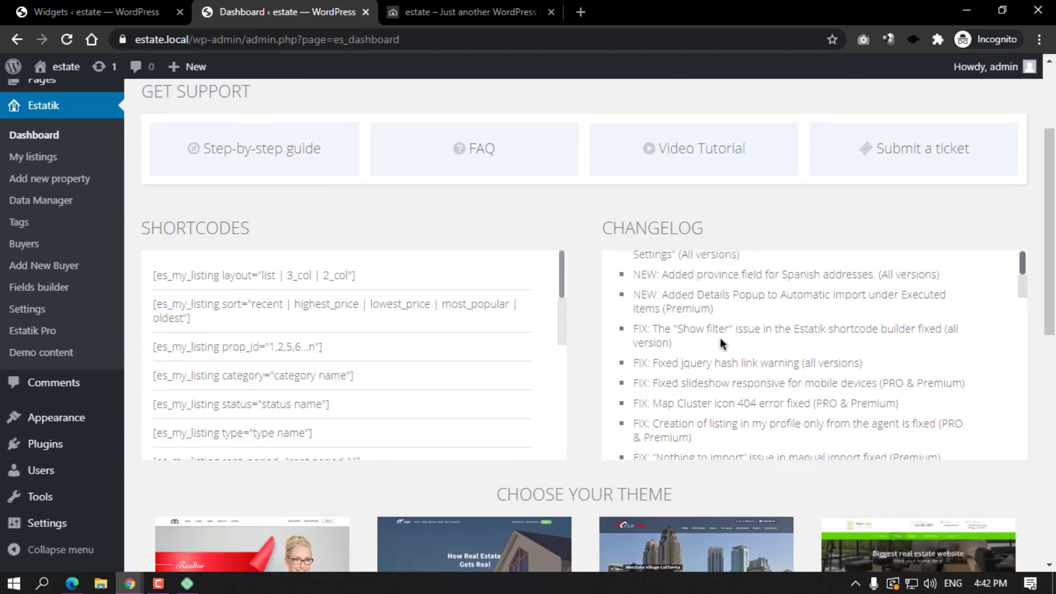
{"action": "scroll", "coordinate": [272, 259], "scroll_direction": "down", "scroll_amount": 3}
{"action": "scroll", "coordinate": [245, 341], "scroll_direction": "up", "scroll_amount": 2}
{"action": "scroll", "coordinate": [250, 296], "scroll_direction": "down", "scroll_amount": 8}
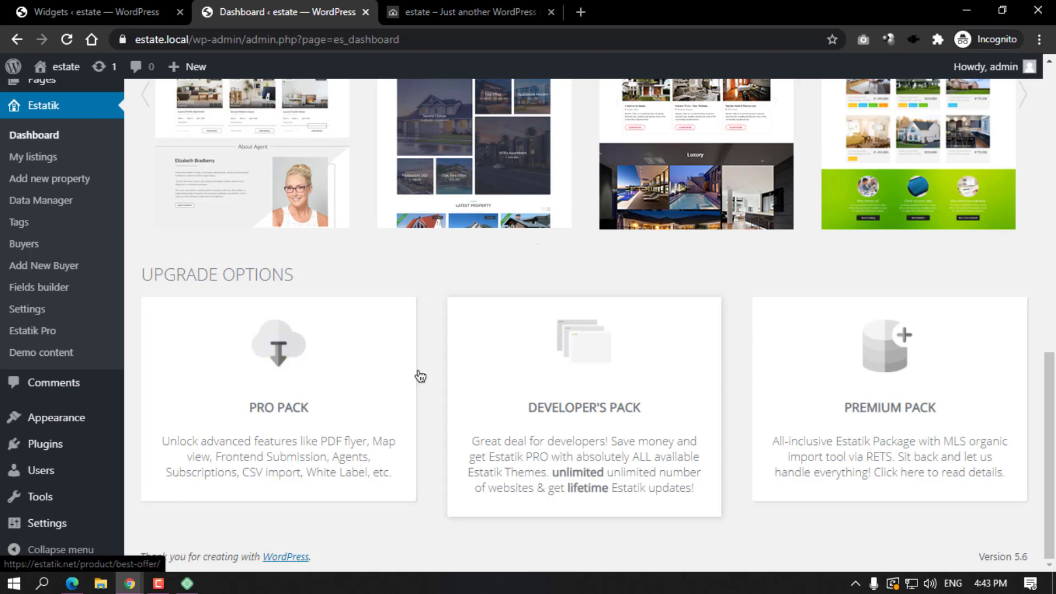
{"action": "scroll", "coordinate": [167, 327], "scroll_direction": "up", "scroll_amount": 5}
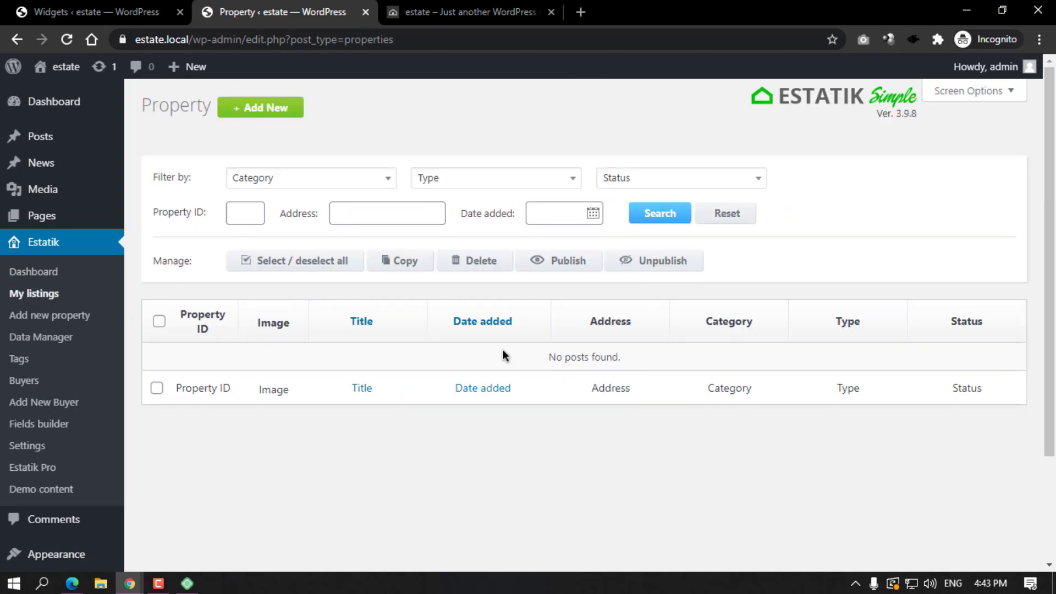
{"action": "left_click", "coordinate": [36, 447]}
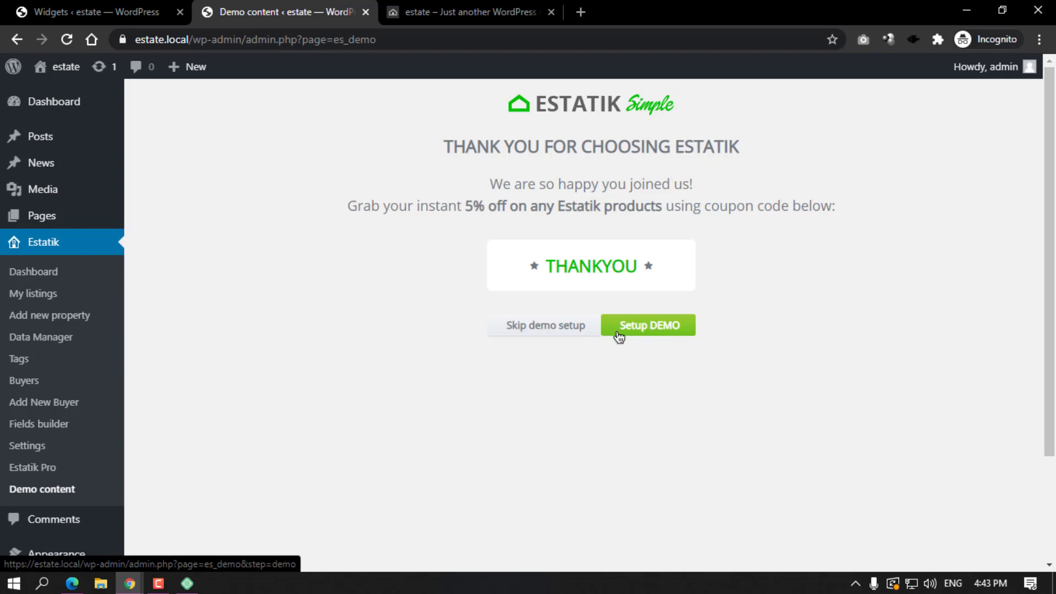
Start the Estatik demo setup and advance past Pages Setup to Step 2, Setup Keys.
{"action": "left_click", "coordinate": [649, 332]}
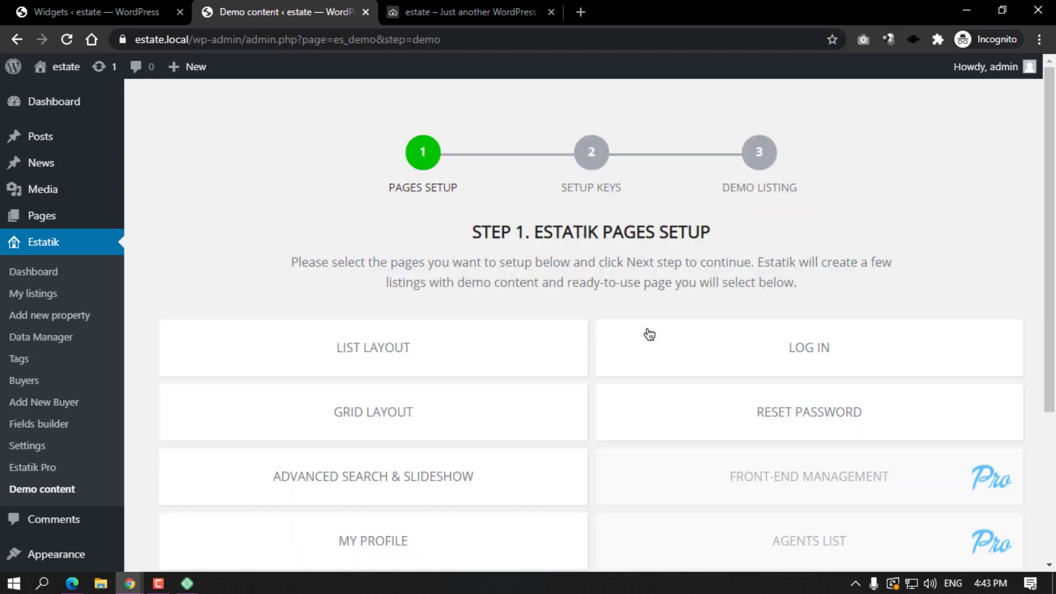
{"action": "scroll", "coordinate": [550, 333], "scroll_direction": "down", "scroll_amount": 4}
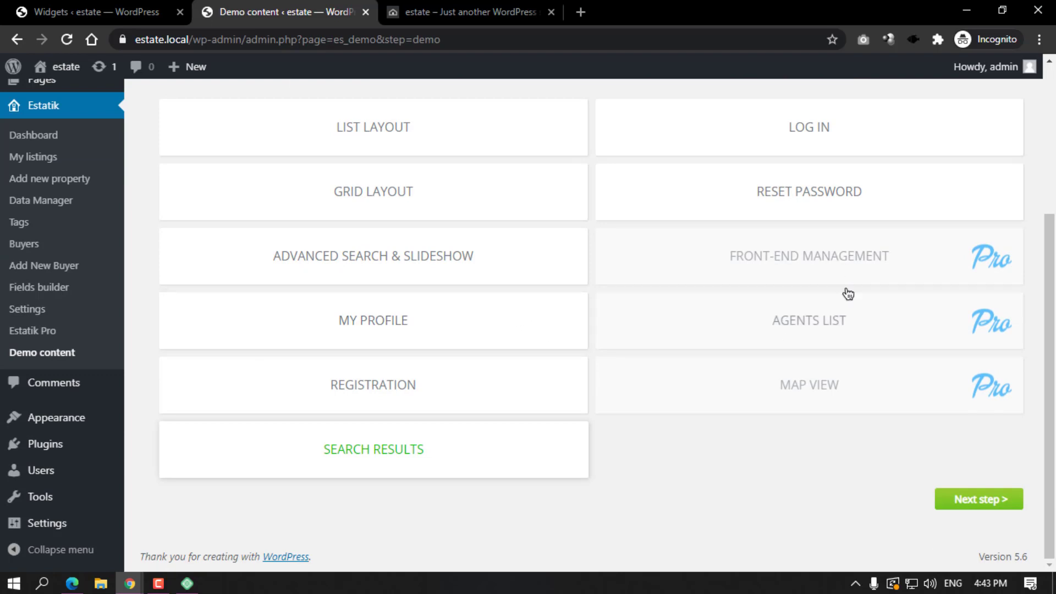
{"action": "scroll", "coordinate": [972, 509], "scroll_direction": "up", "scroll_amount": 1}
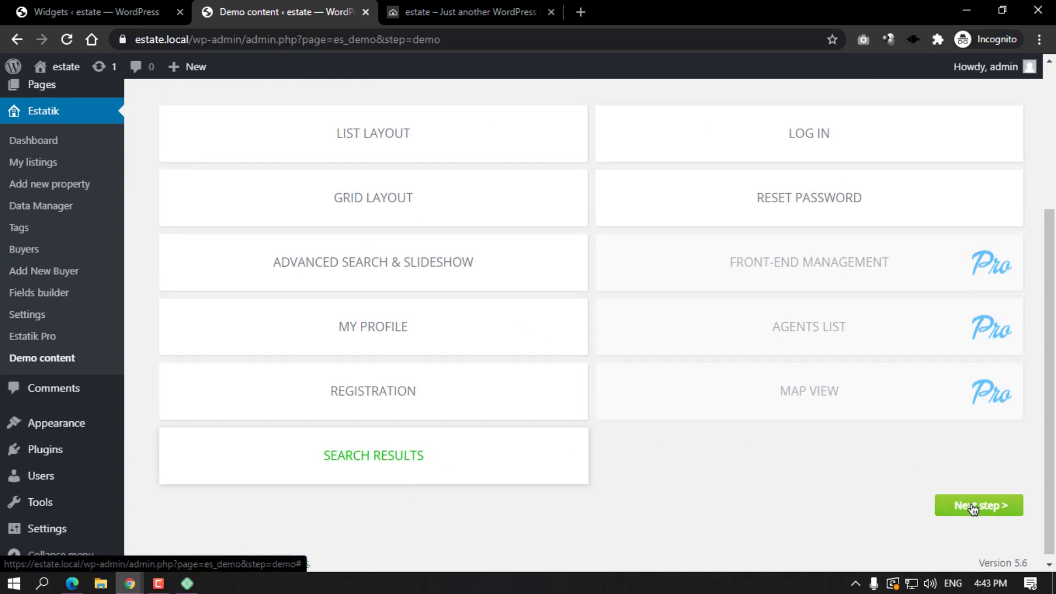
{"action": "left_click", "coordinate": [972, 509]}
{"action": "scroll", "coordinate": [550, 357], "scroll_direction": "down", "scroll_amount": 1}
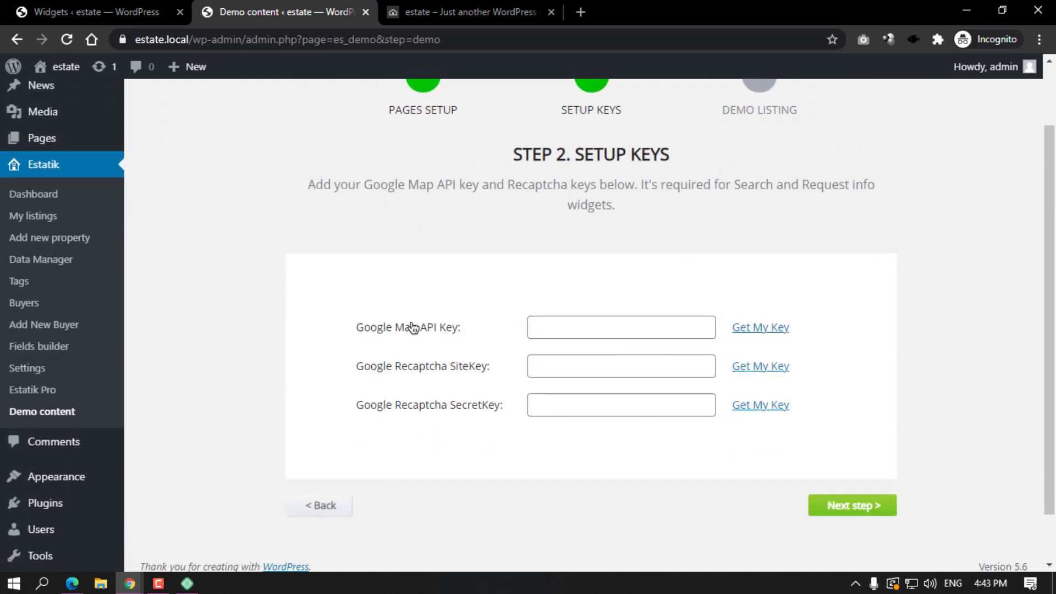
{"action": "left_click_drag", "start_coordinate": [461, 328], "coordinate": [426, 329]}
Check the empty Google Map and reCAPTCHA key fields, then search 'google recaptcha' in a new tab.
{"action": "left_click", "coordinate": [600, 332]}
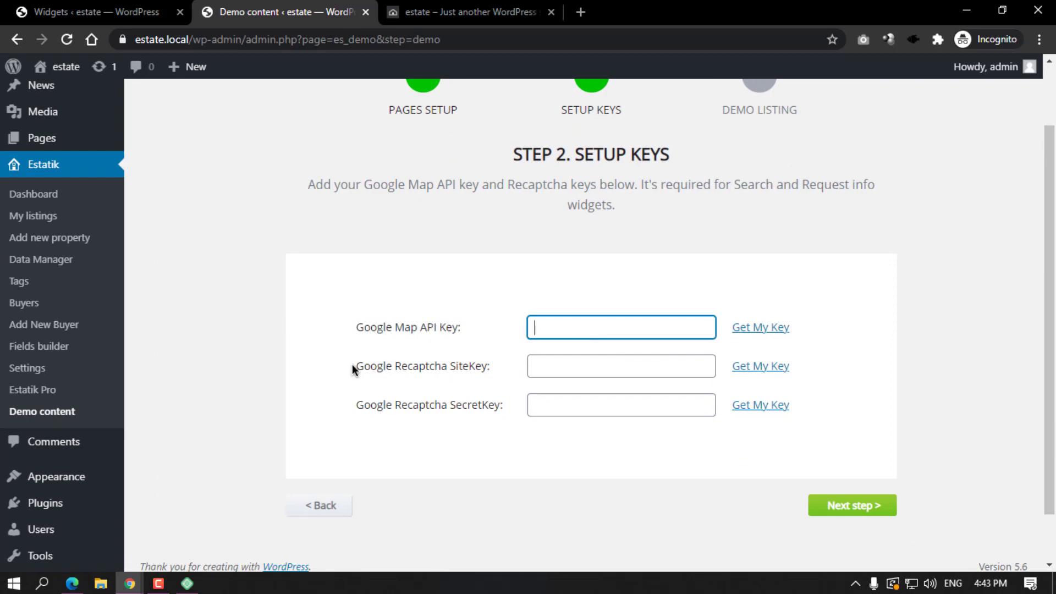
{"action": "double_click", "coordinate": [196, 39]}
{"action": "left_click_drag", "start_coordinate": [356, 367], "coordinate": [500, 372]}
{"action": "left_click", "coordinate": [302, 371]}
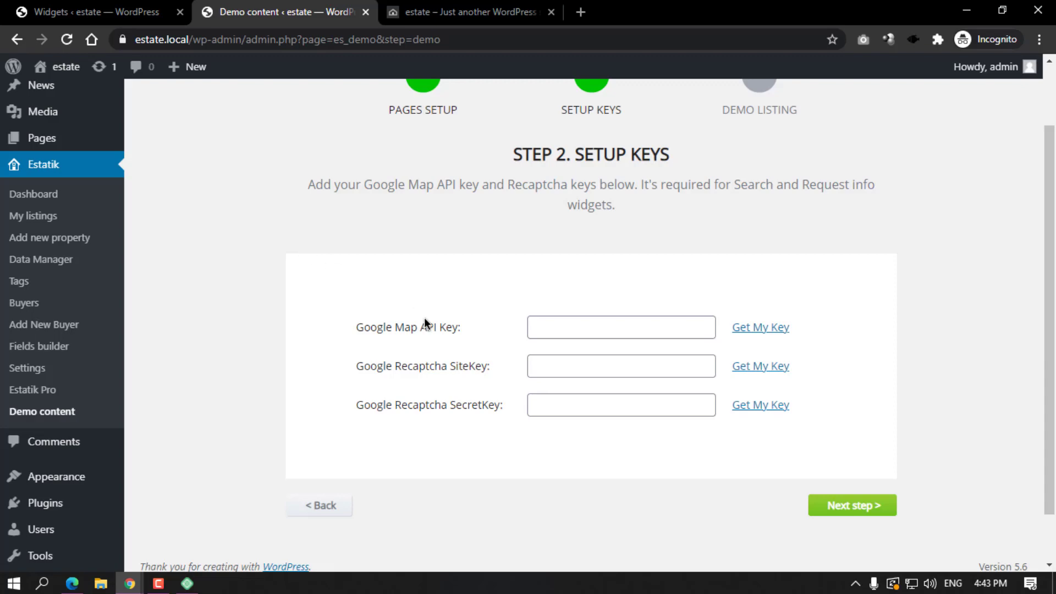
{"action": "left_click_drag", "start_coordinate": [355, 367], "coordinate": [489, 369]}
{"action": "left_click_drag", "start_coordinate": [455, 406], "coordinate": [474, 409]}
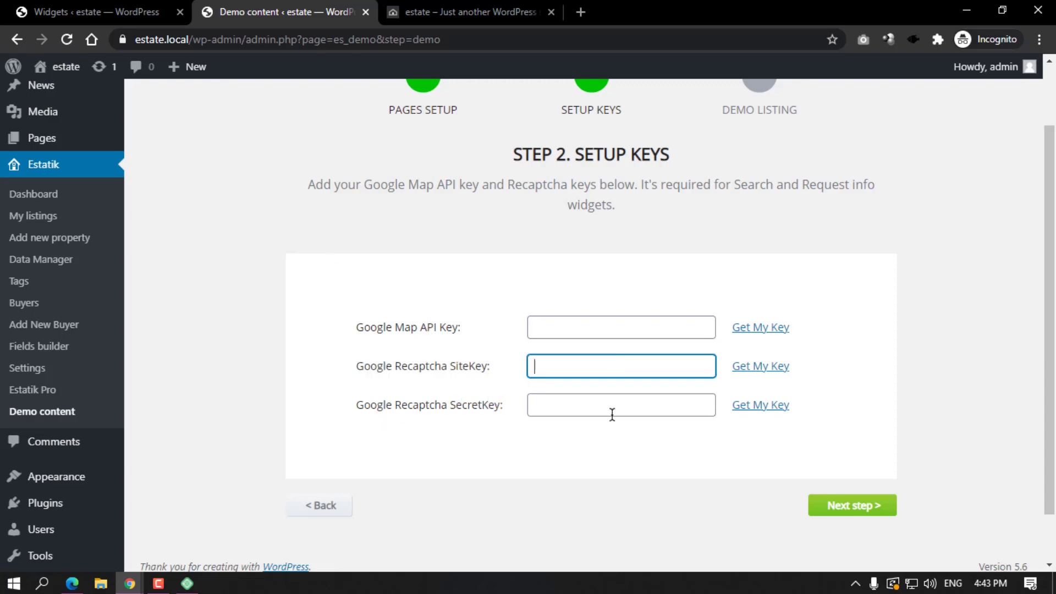
{"action": "left_click", "coordinate": [621, 413]}
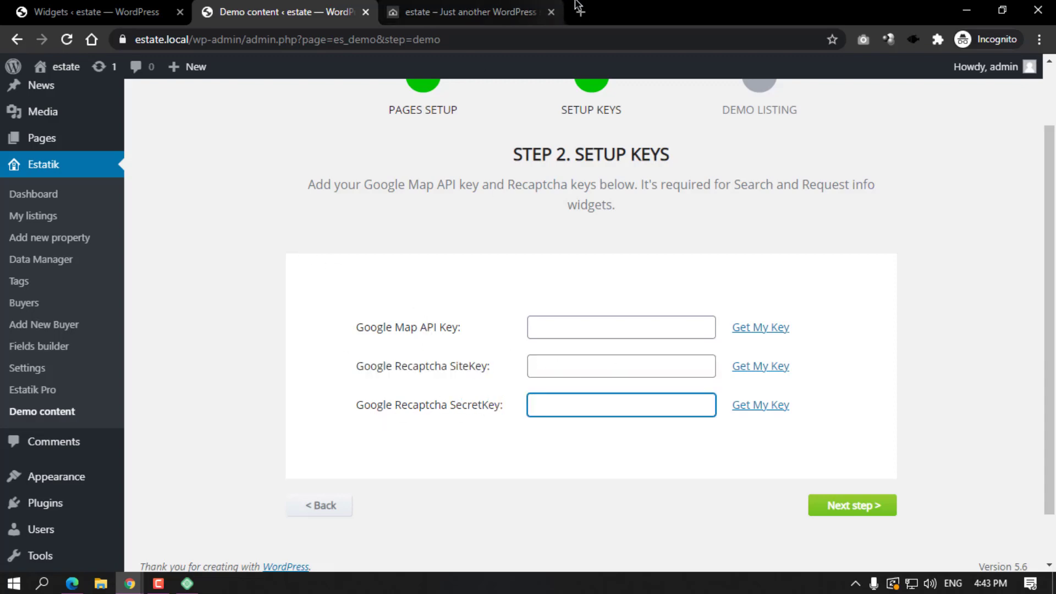
{"action": "left_click", "coordinate": [582, 14]}
{"action": "type", "text": "google "}
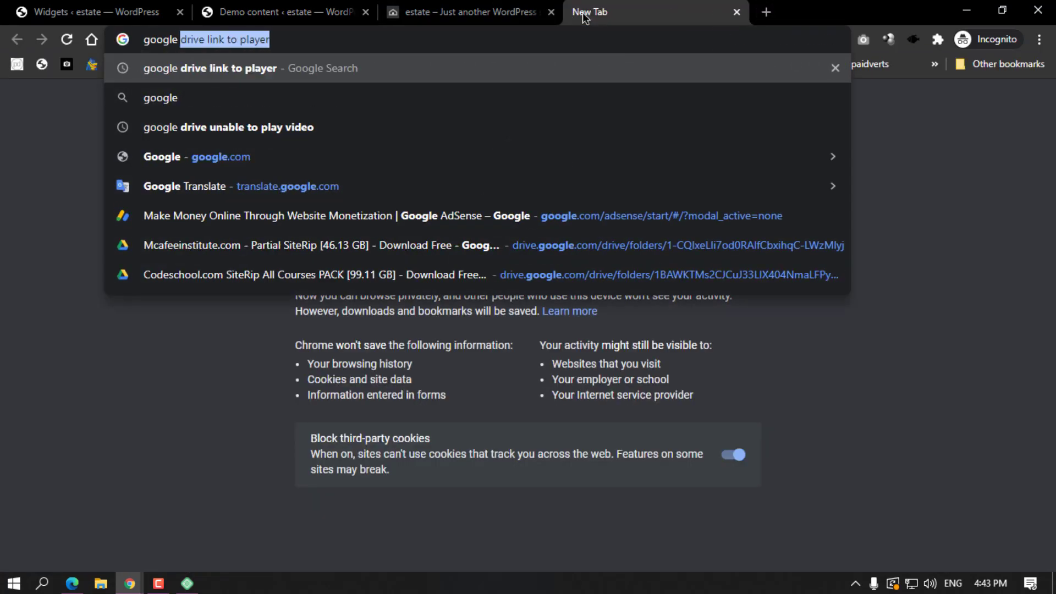
{"action": "type", "text": "recap"}
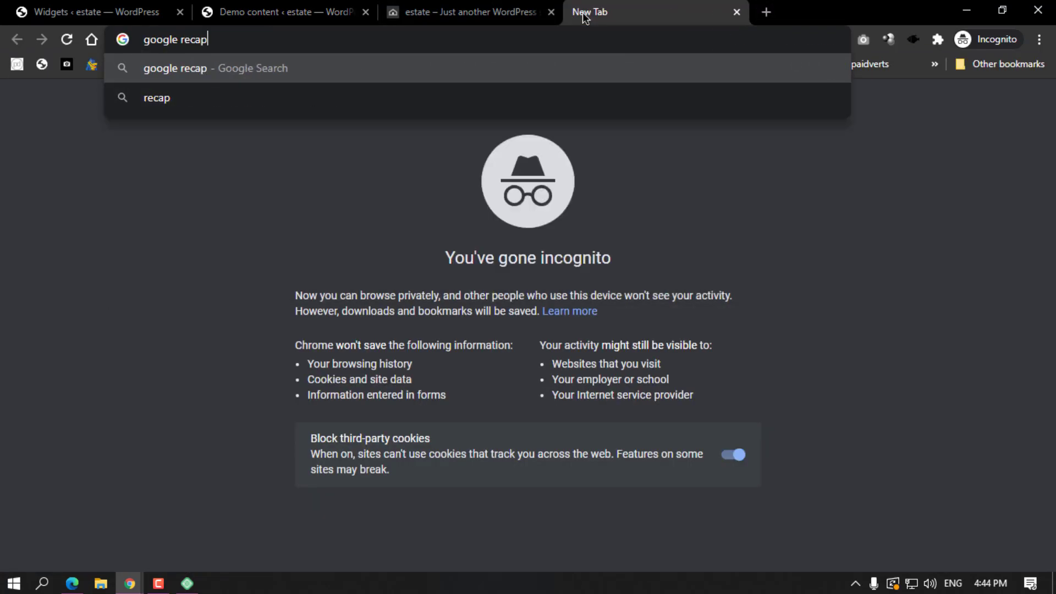
{"action": "type", "text": "tcha"}
Search Google for 'google recaptcha' and open the reCAPTCHA Admin Console from the about page.
{"action": "key", "text": "Return"}
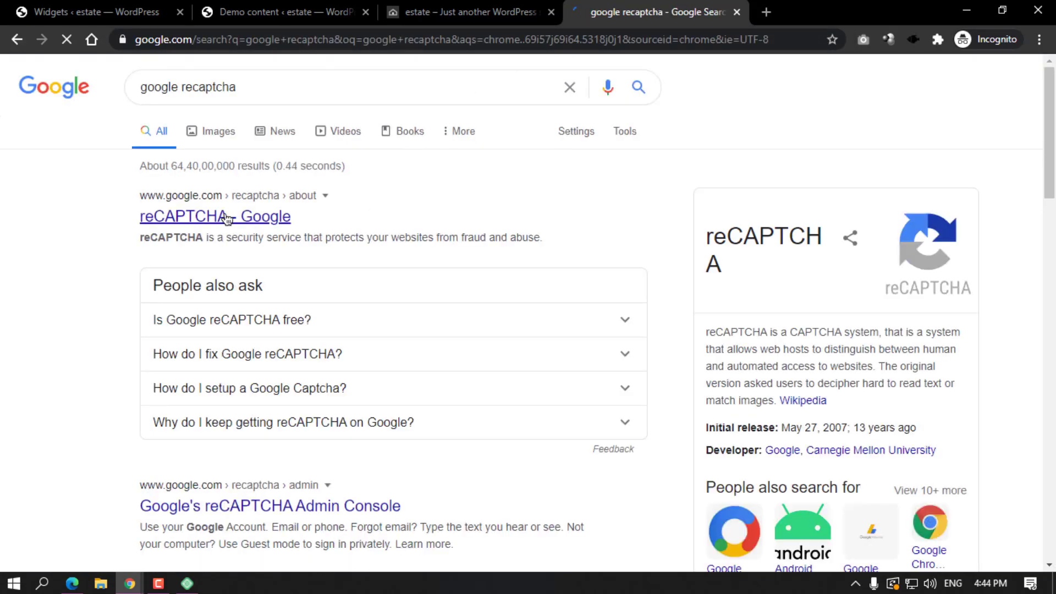
{"action": "left_click", "coordinate": [227, 218]}
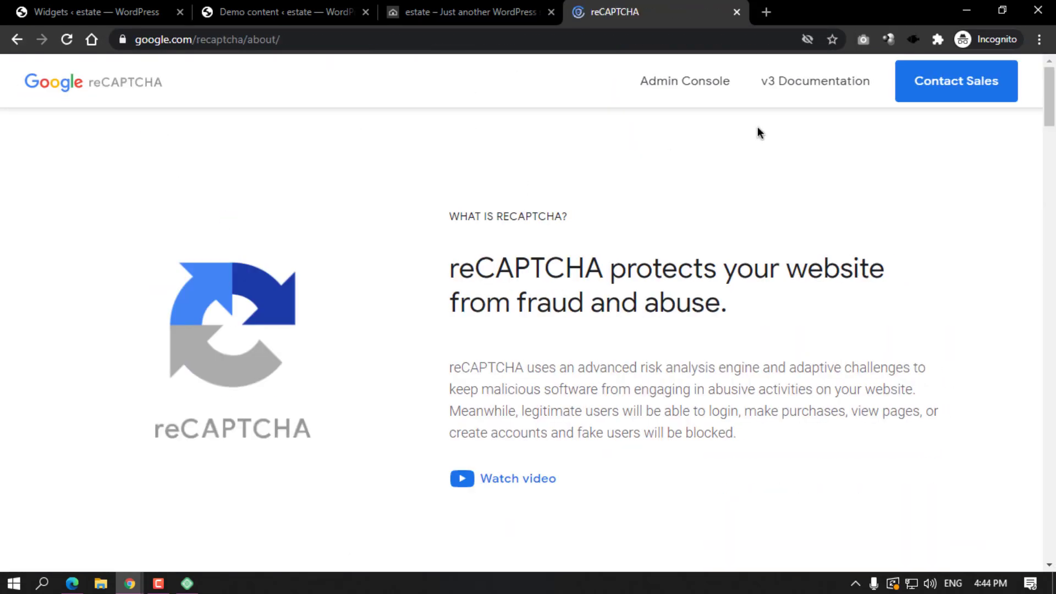
{"action": "left_click", "coordinate": [685, 92]}
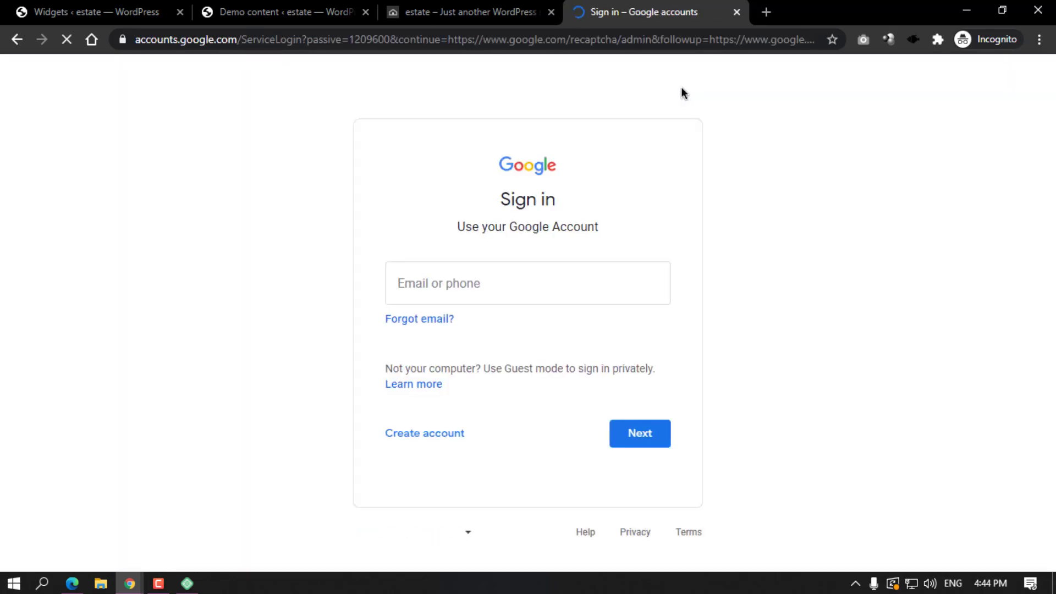
Sign in with the saved Google account and its password, then close the tab at 2-step verification.
{"action": "left_click", "coordinate": [476, 292]}
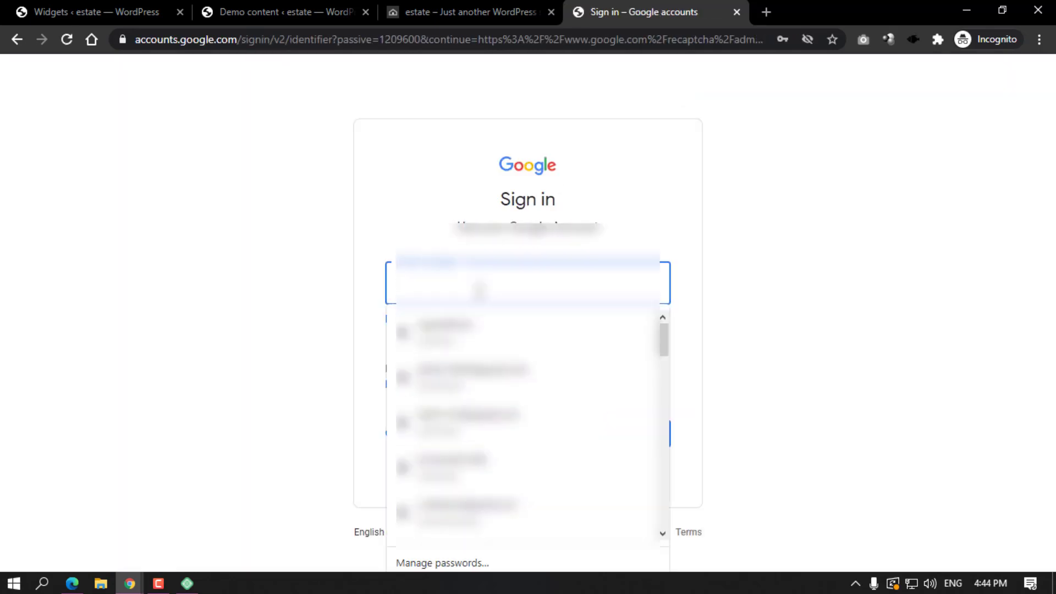
{"action": "left_click", "coordinate": [495, 371]}
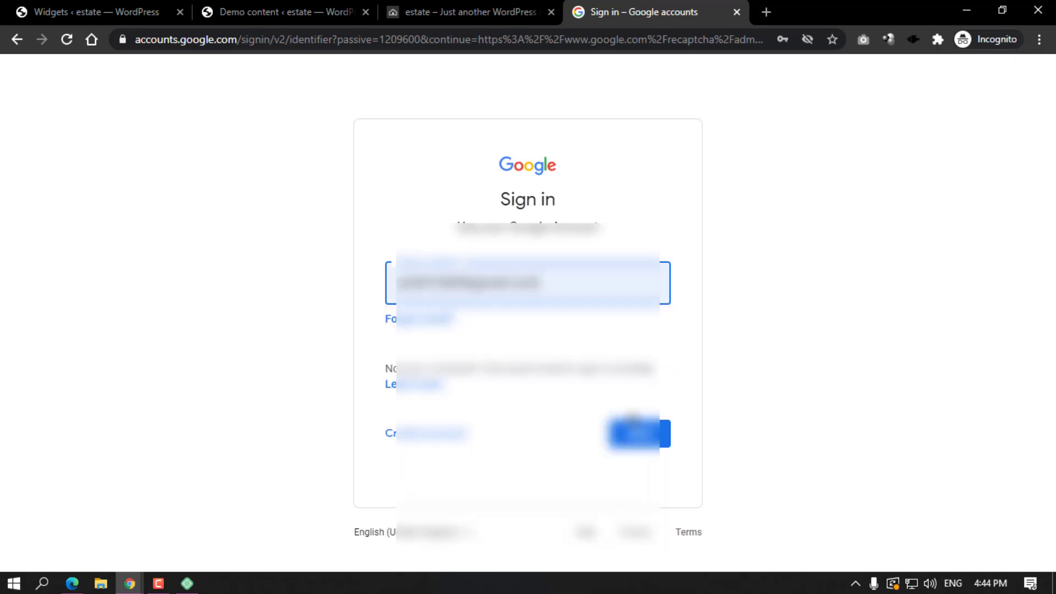
{"action": "left_click", "coordinate": [638, 435]}
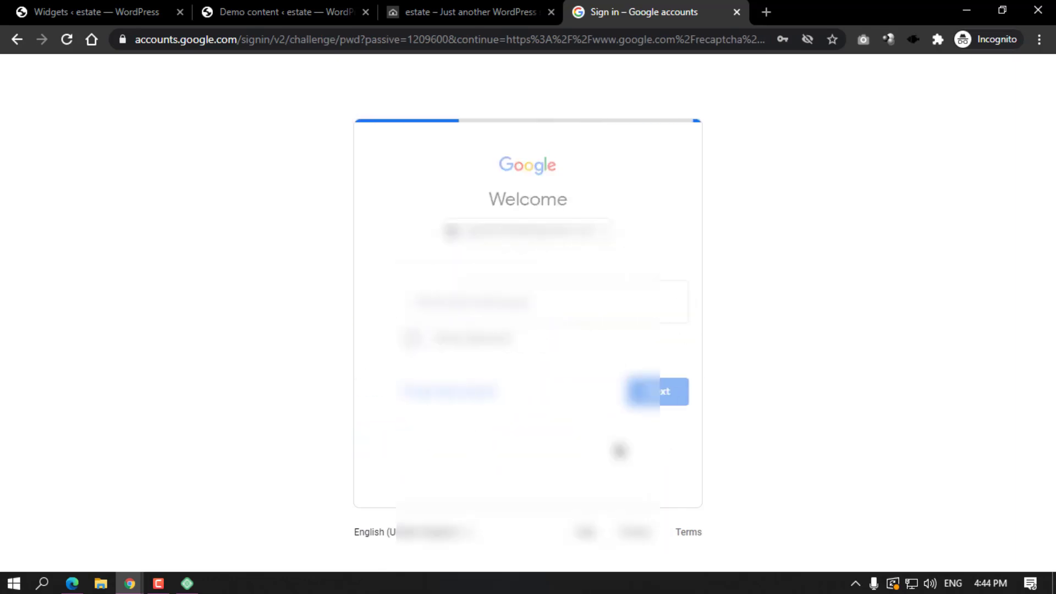
{"action": "left_click", "coordinate": [641, 393]}
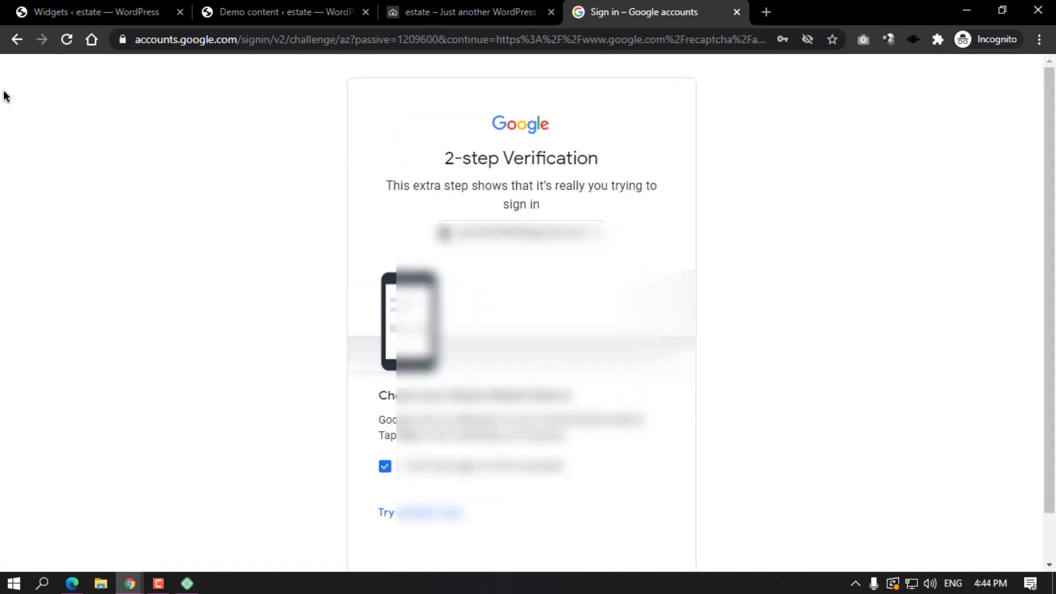
{"action": "scroll", "coordinate": [553, 214], "scroll_direction": "down", "scroll_amount": 1}
{"action": "scroll", "coordinate": [634, 88], "scroll_direction": "up", "scroll_amount": 1}
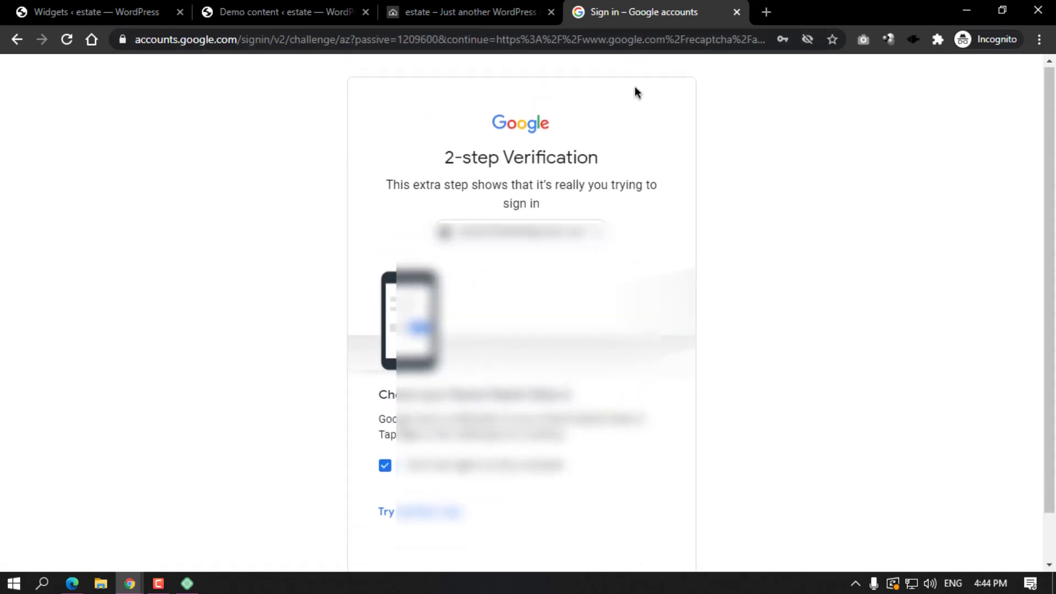
{"action": "left_click", "coordinate": [736, 12]}
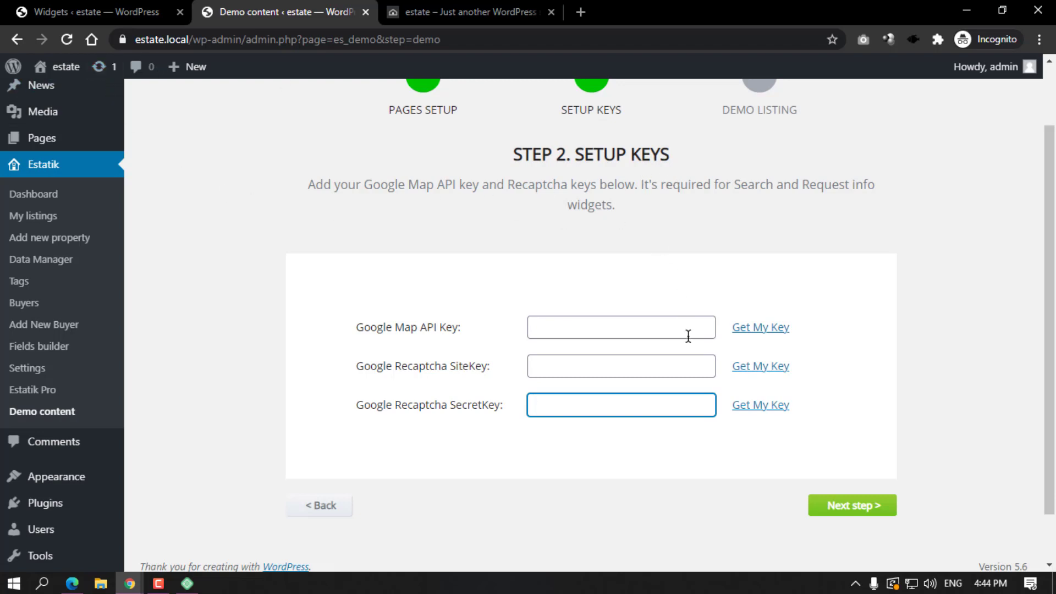
Leave both reCAPTCHA key fields blank and import the Estatik demo listings until 'YOU DID IT!' appears.
{"action": "left_click", "coordinate": [556, 367]}
{"action": "left_click", "coordinate": [552, 410]}
{"action": "left_click", "coordinate": [867, 496]}
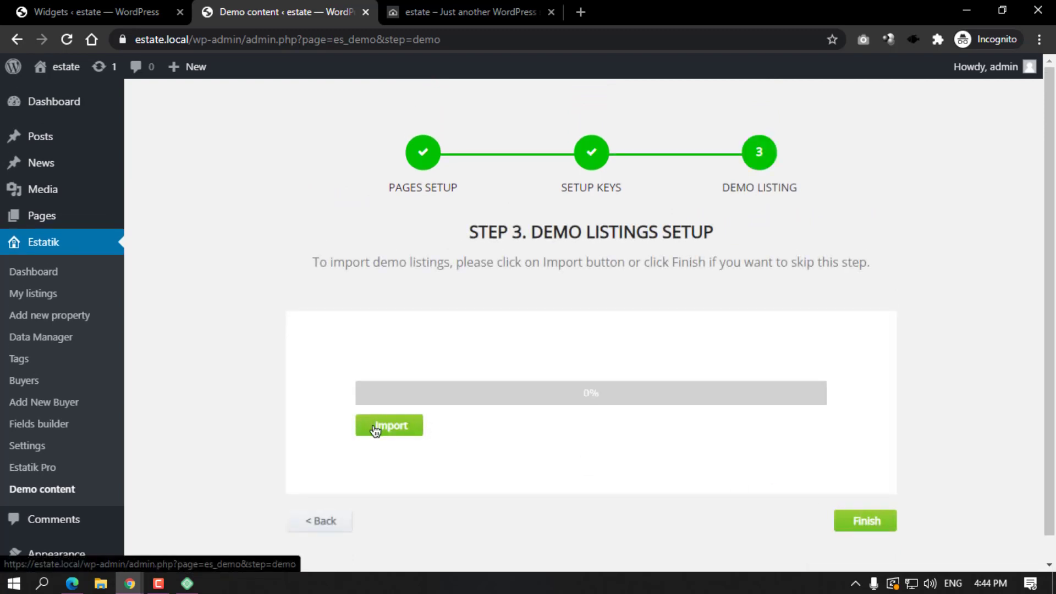
{"action": "left_click", "coordinate": [377, 427]}
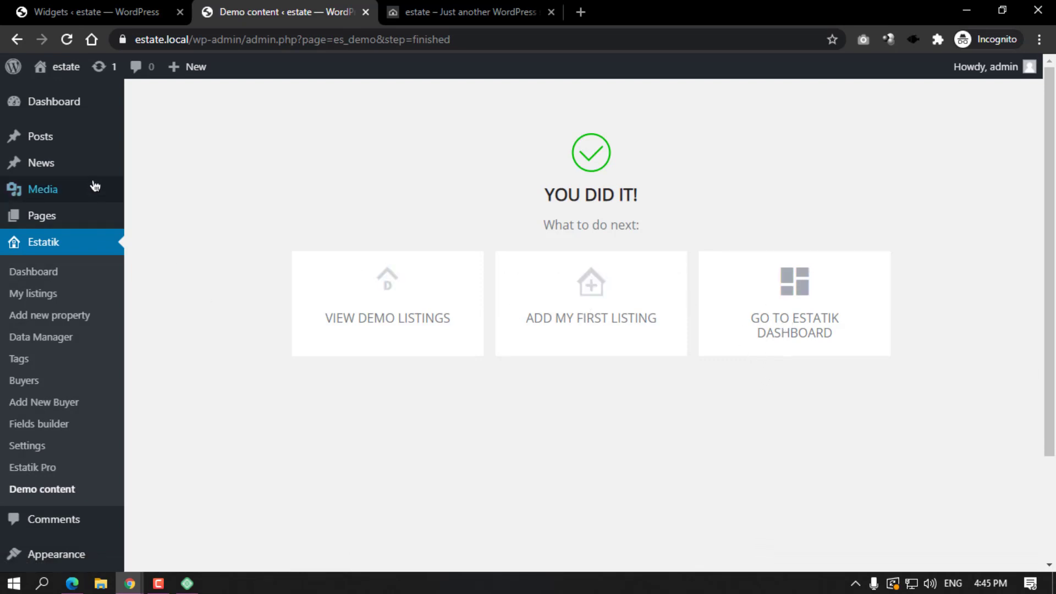
{"action": "left_click", "coordinate": [59, 215]}
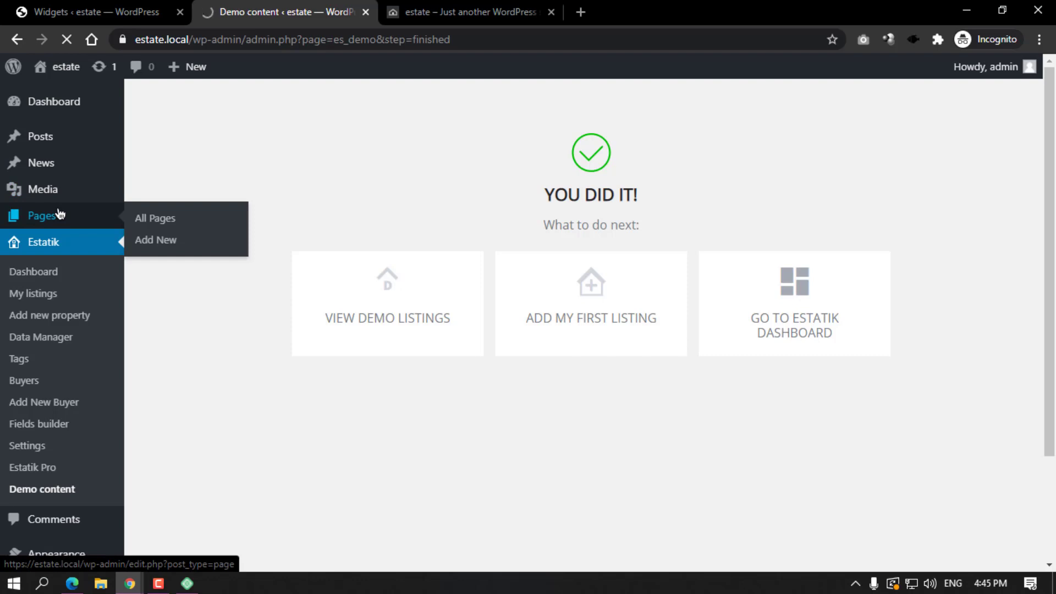
Open the search-results page in a new tab and review its demo property listings.
{"action": "scroll", "coordinate": [226, 229], "scroll_direction": "down", "scroll_amount": 2}
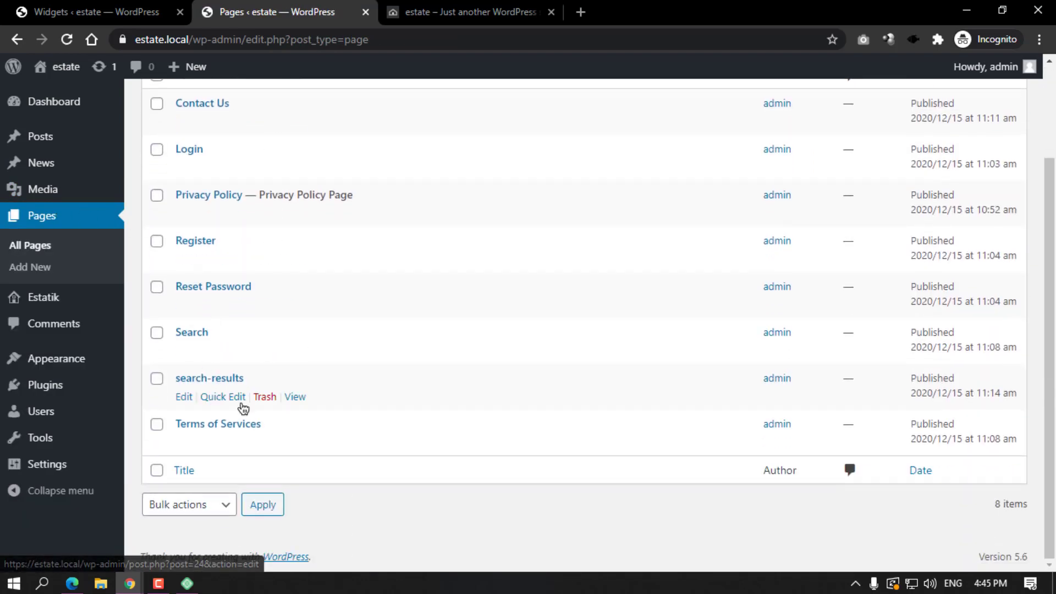
{"action": "right_click", "coordinate": [293, 397]}
{"action": "left_click", "coordinate": [371, 409]}
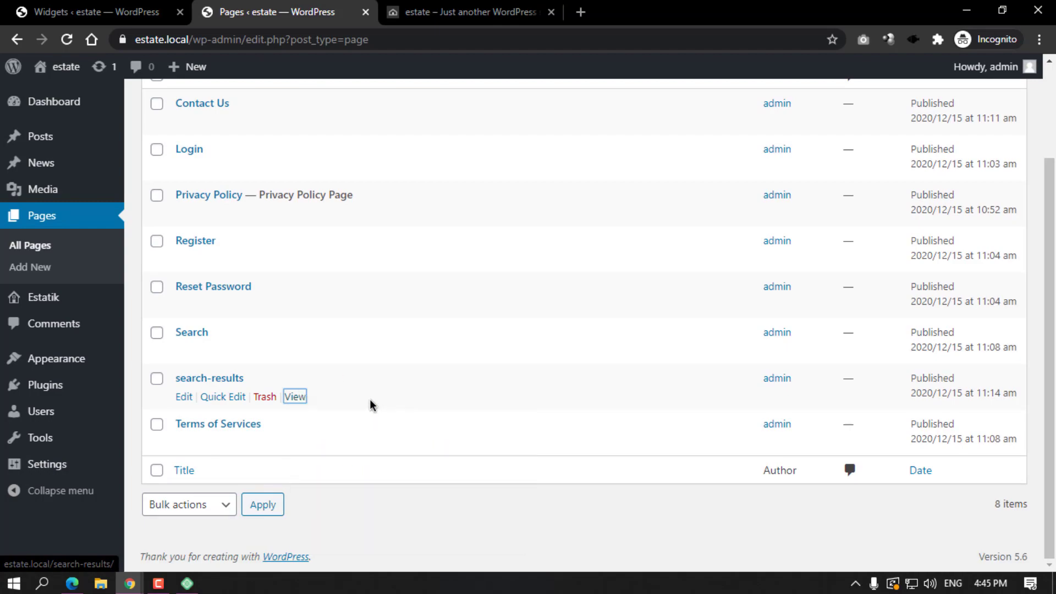
{"action": "left_click", "coordinate": [462, 12]}
{"action": "scroll", "coordinate": [484, 211], "scroll_direction": "down", "scroll_amount": 5}
{"action": "scroll", "coordinate": [484, 213], "scroll_direction": "down", "scroll_amount": 5}
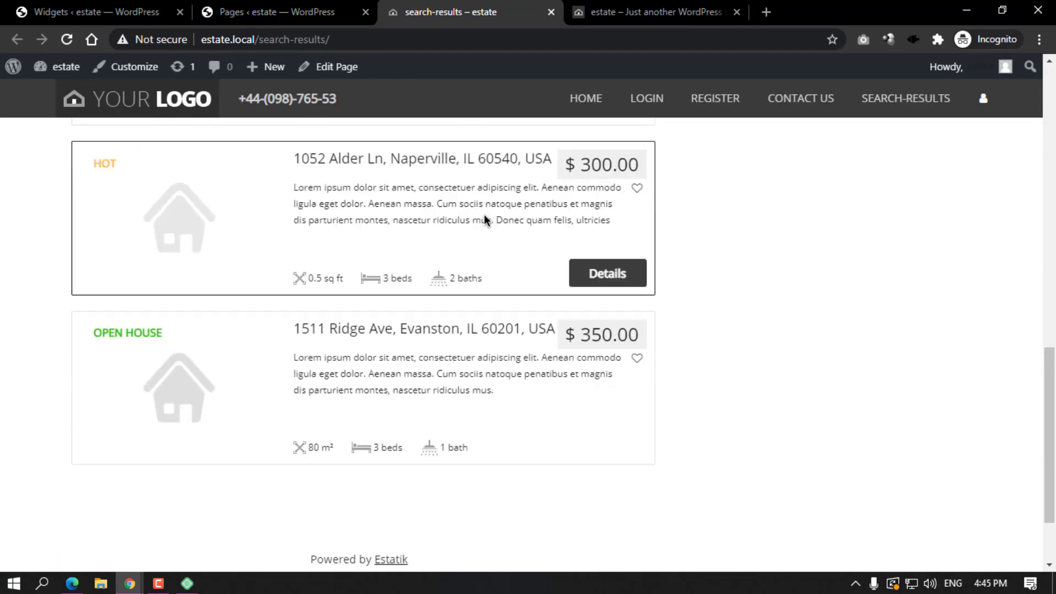
{"action": "scroll", "coordinate": [484, 213], "scroll_direction": "up", "scroll_amount": 15}
{"action": "left_click", "coordinate": [308, 12]}
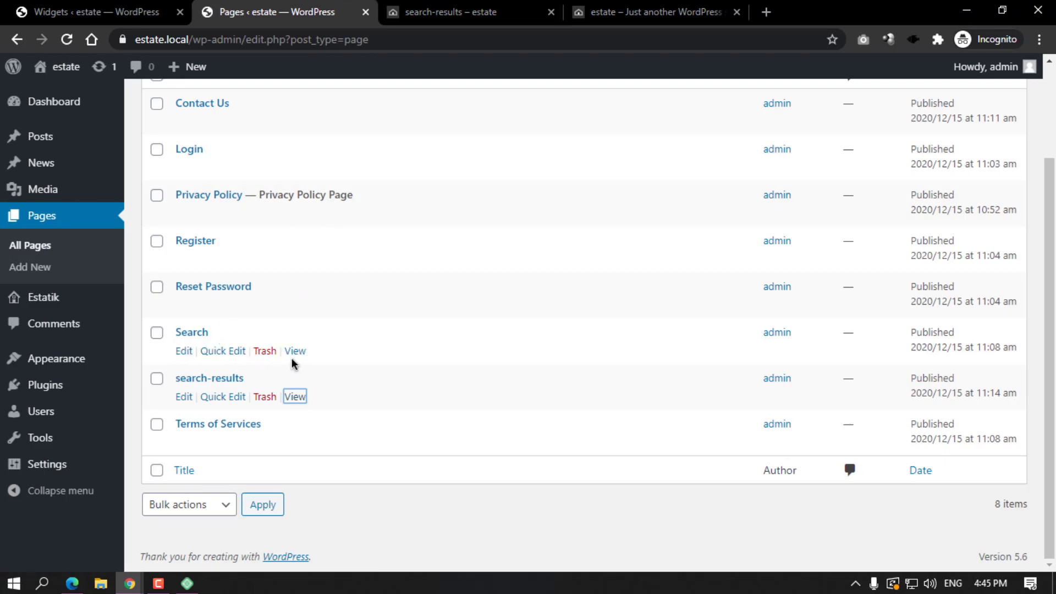
Open the Search page in a new tab and compare it with search-results.
{"action": "right_click", "coordinate": [295, 351]}
{"action": "left_click", "coordinate": [344, 365]}
{"action": "left_click", "coordinate": [566, 7]}
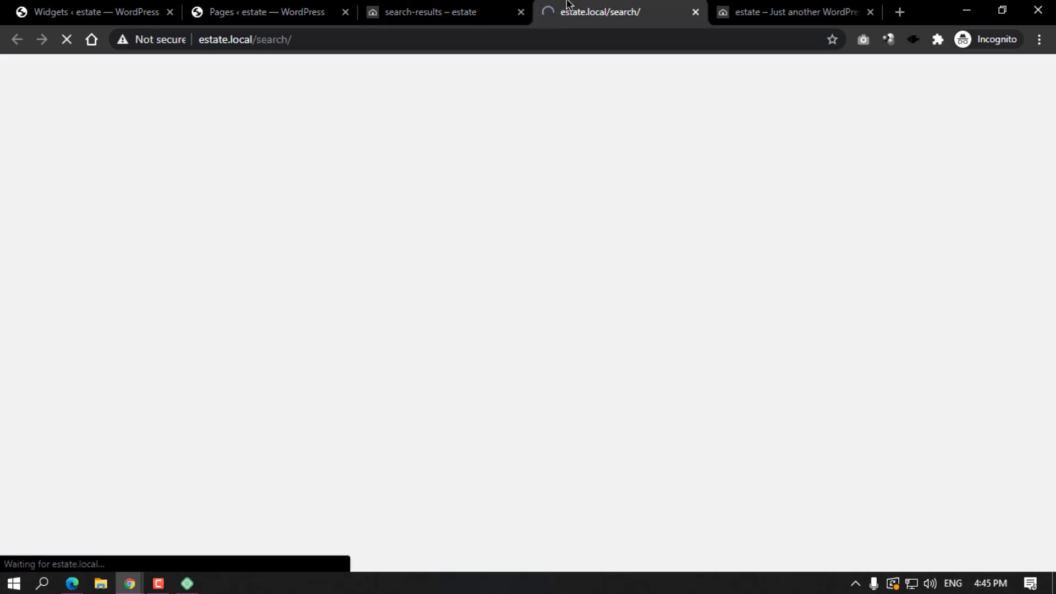
{"action": "scroll", "coordinate": [519, 239], "scroll_direction": "down", "scroll_amount": 10}
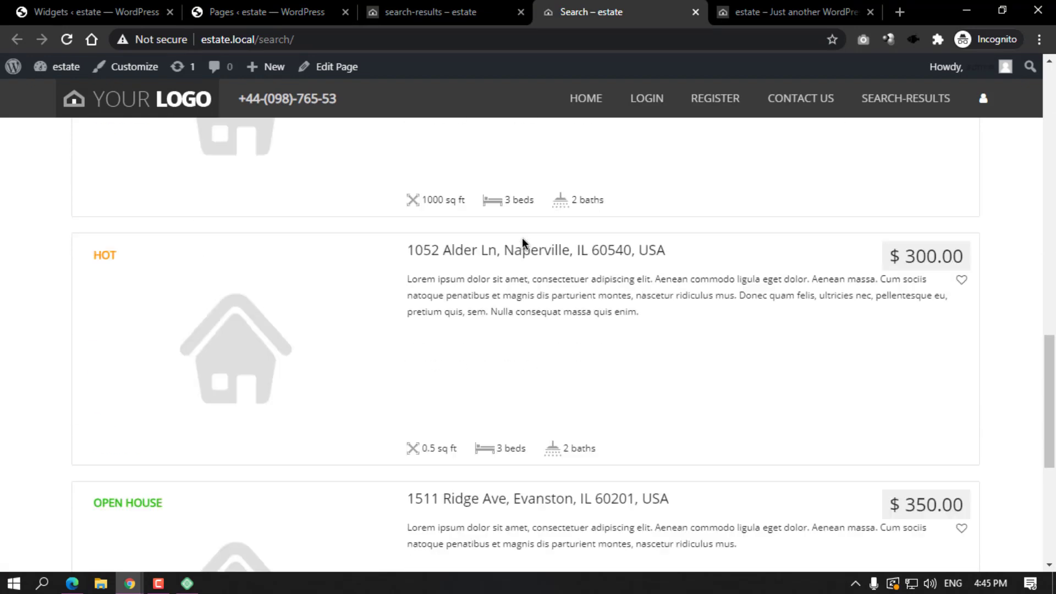
{"action": "scroll", "coordinate": [523, 238], "scroll_direction": "up", "scroll_amount": 10}
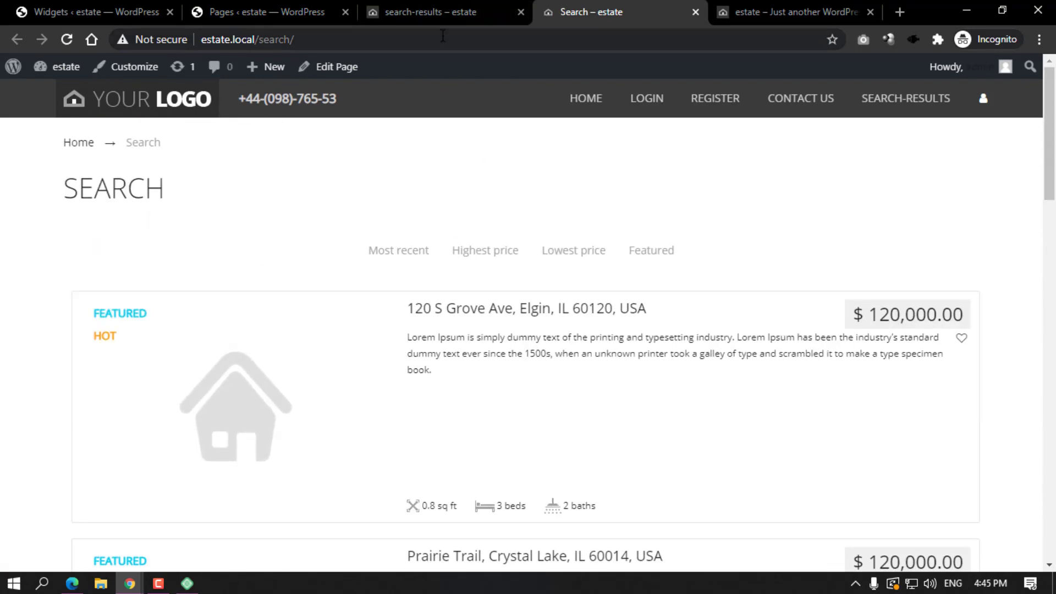
{"action": "left_click", "coordinate": [418, 11]}
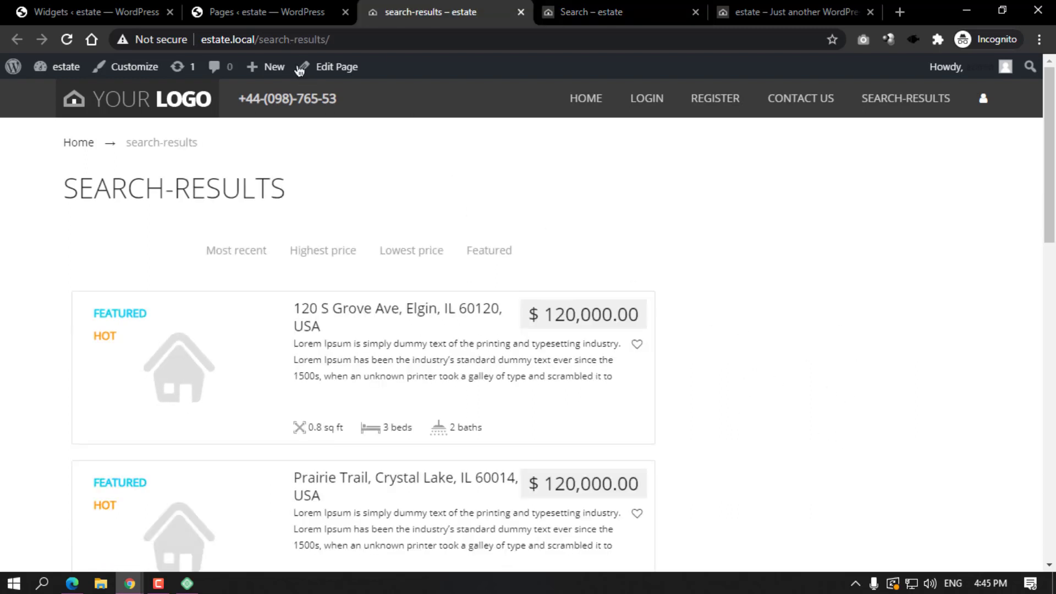
{"action": "left_click", "coordinate": [303, 4]}
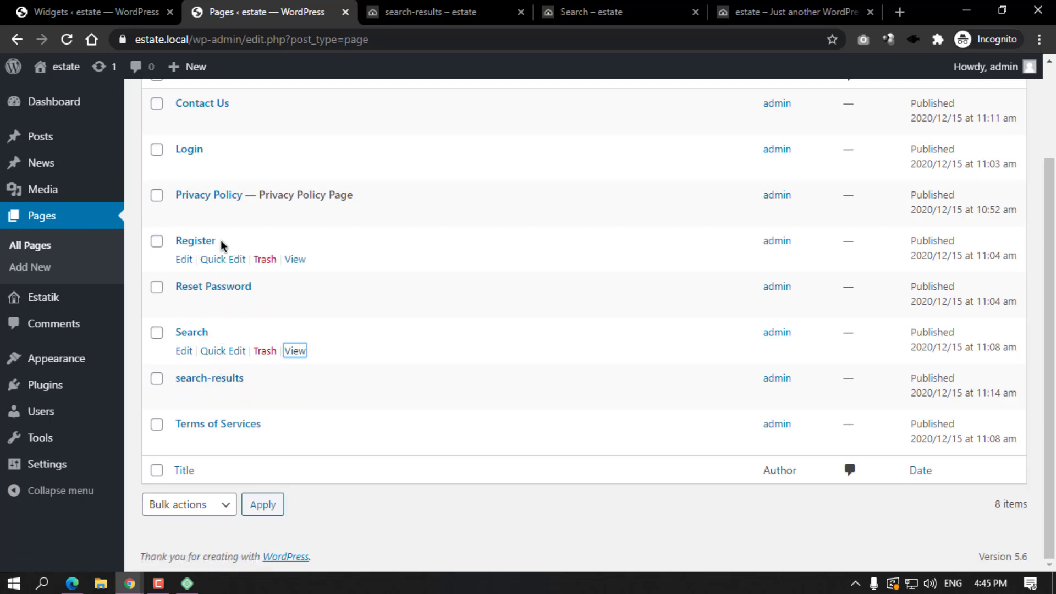
Review the six imported demo properties in Estatik's My listings.
{"action": "mouse_move", "coordinate": [38, 297]}
{"action": "left_click", "coordinate": [169, 325]}
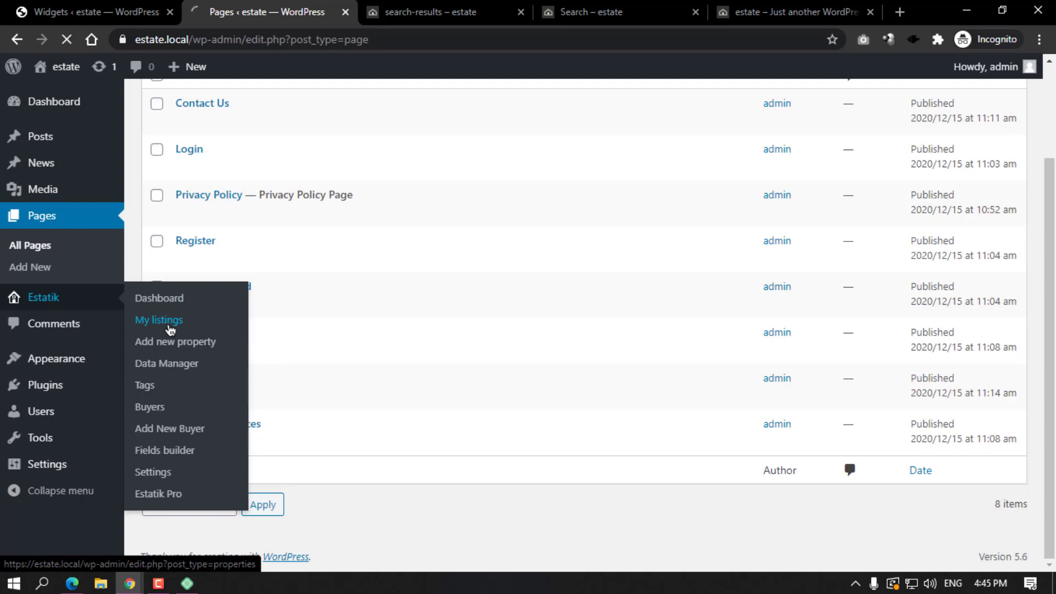
{"action": "scroll", "coordinate": [351, 421], "scroll_direction": "down", "scroll_amount": 5}
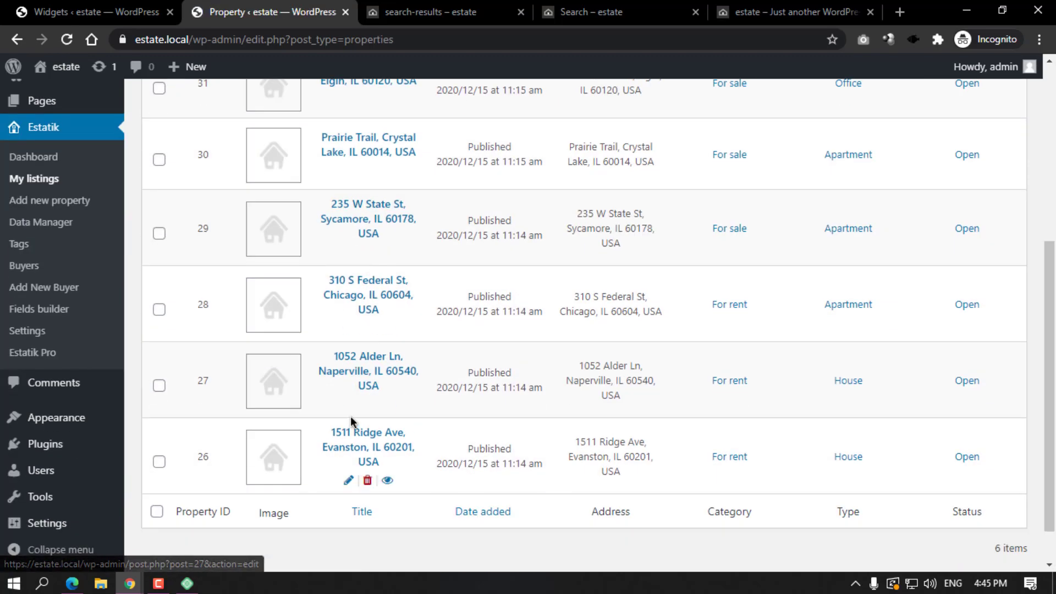
{"action": "scroll", "coordinate": [351, 416], "scroll_direction": "up", "scroll_amount": 3}
{"action": "scroll", "coordinate": [368, 352], "scroll_direction": "down", "scroll_amount": 3}
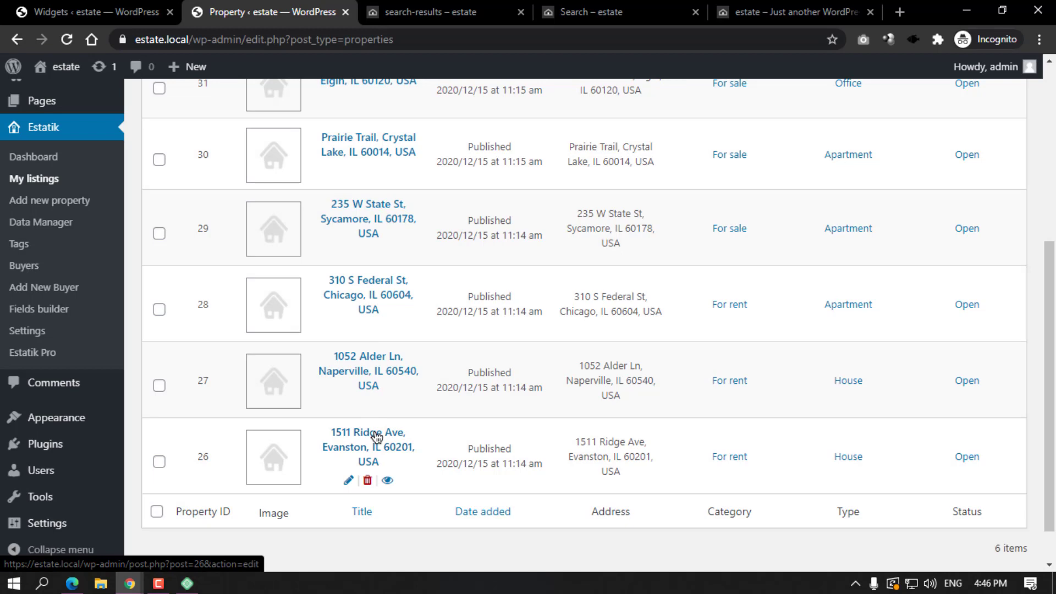
{"action": "scroll", "coordinate": [374, 434], "scroll_direction": "up", "scroll_amount": 5}
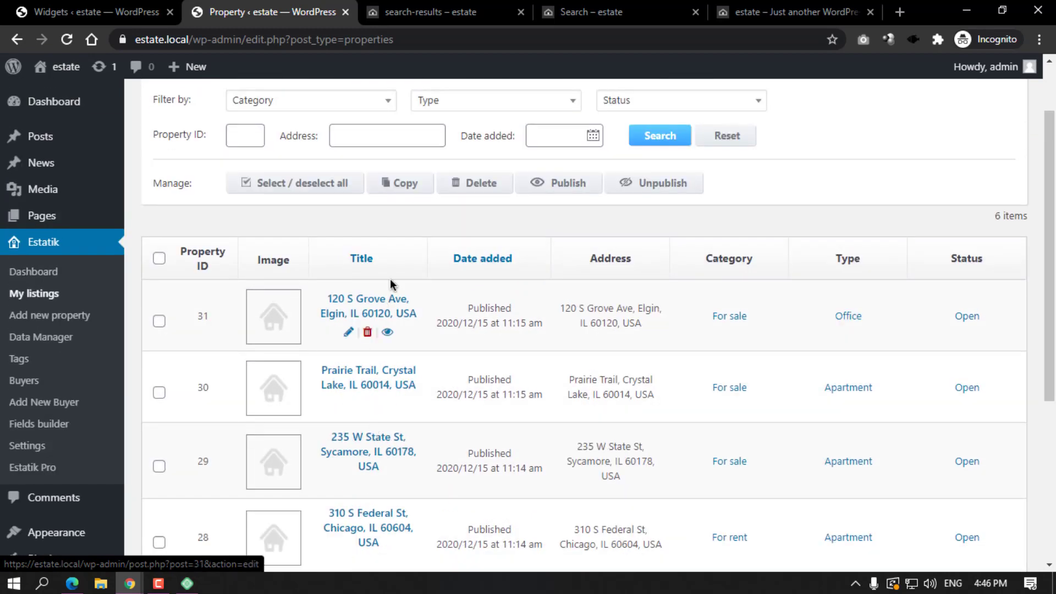
Close the search-results and Search front-end tabs.
{"action": "left_click", "coordinate": [444, 8]}
{"action": "left_click", "coordinate": [521, 13]}
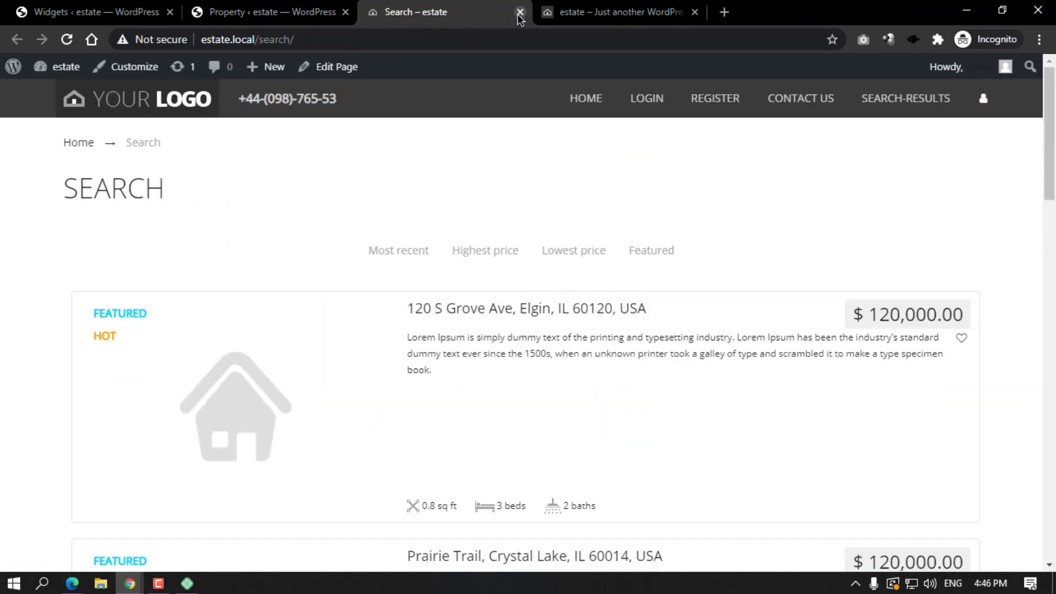
{"action": "left_click", "coordinate": [520, 13]}
{"action": "left_click", "coordinate": [282, 16]}
{"action": "scroll", "coordinate": [83, 165], "scroll_direction": "up", "scroll_amount": 3}
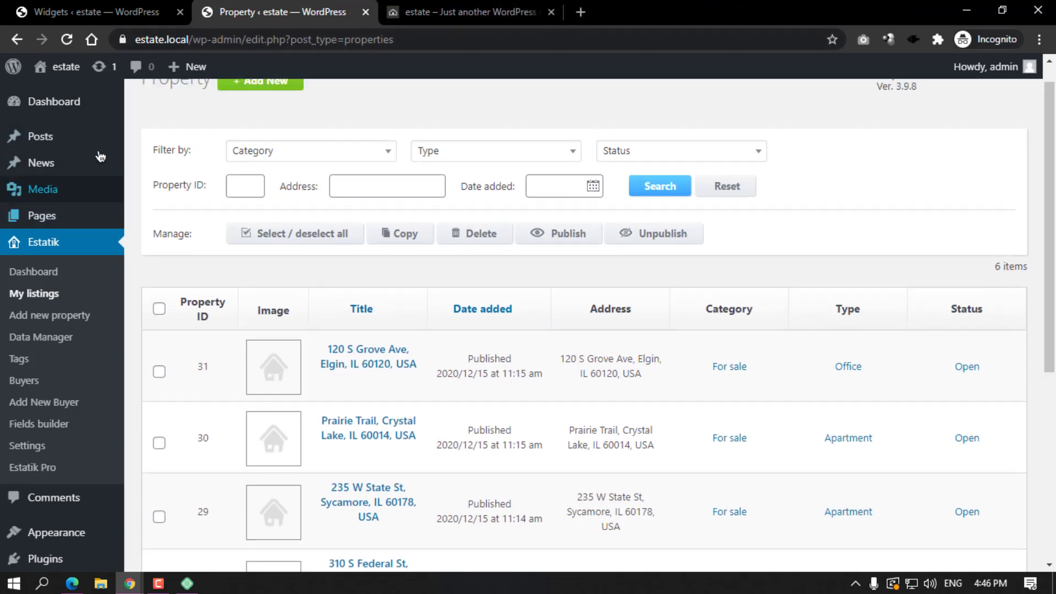
Open the site front page in a new tab from Visit Site and compare it with the listings.
{"action": "right_click", "coordinate": [77, 91]}
{"action": "left_click", "coordinate": [88, 97]}
{"action": "left_click", "coordinate": [418, 13]}
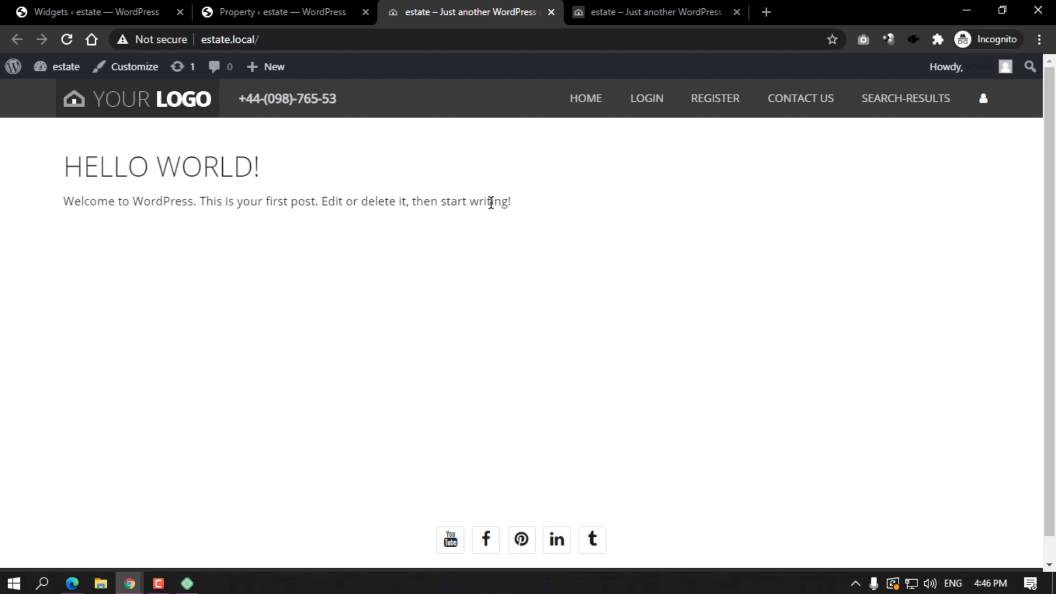
{"action": "left_click", "coordinate": [266, 12]}
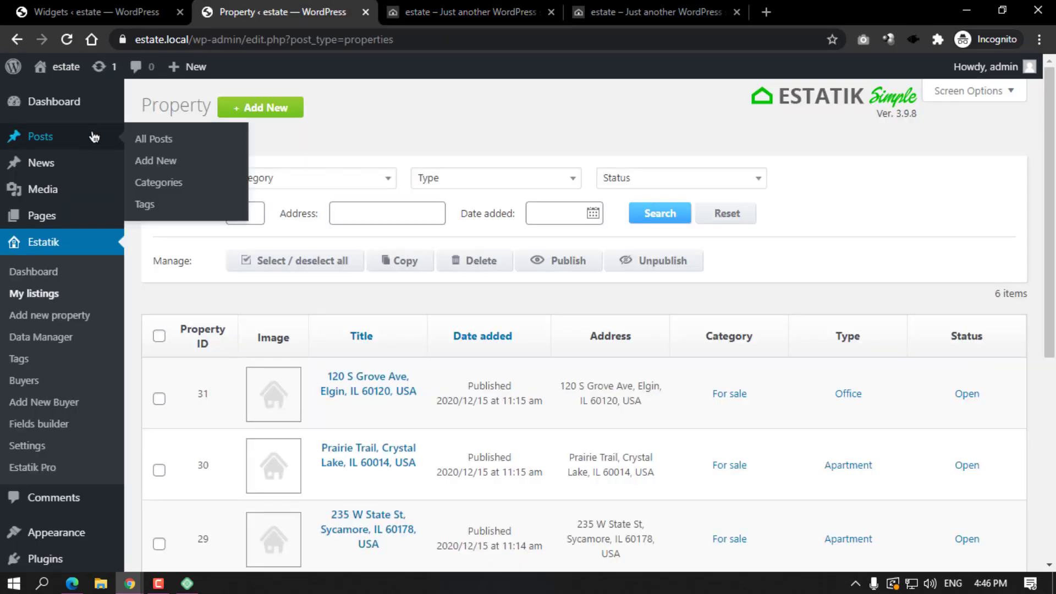
{"action": "left_click", "coordinate": [435, 12]}
{"action": "left_click", "coordinate": [317, 8]}
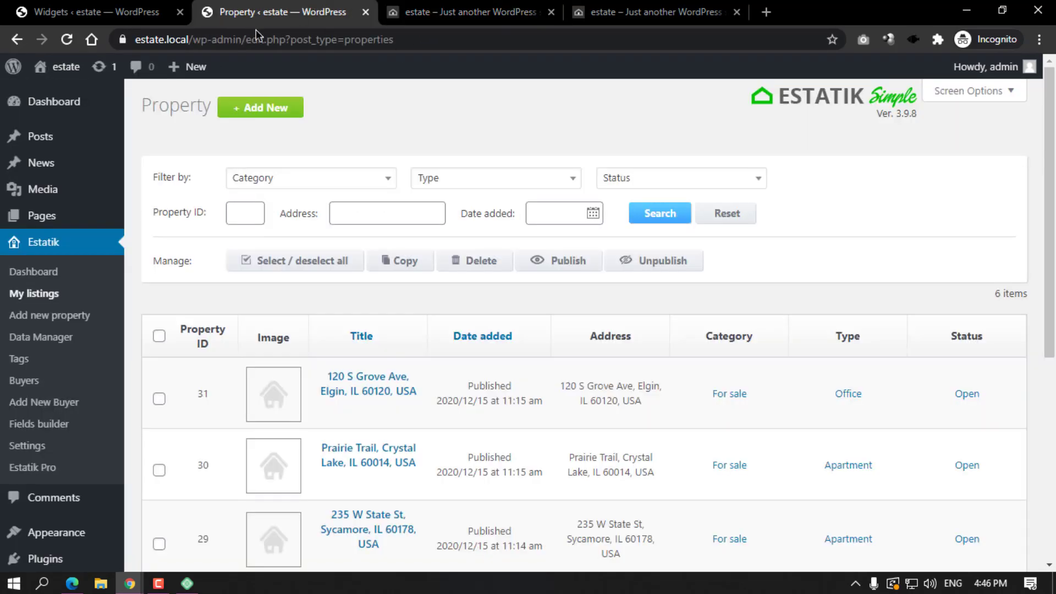
{"action": "left_click", "coordinate": [52, 216]}
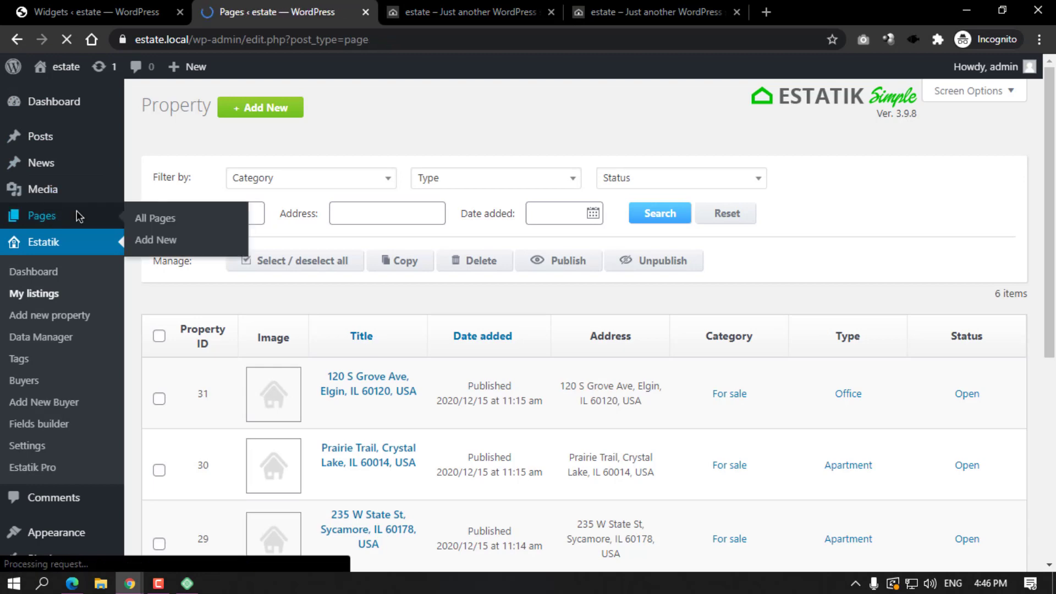
Create a new page titled 'Home' with the text 'All Listing'.
{"action": "left_click", "coordinate": [219, 110]}
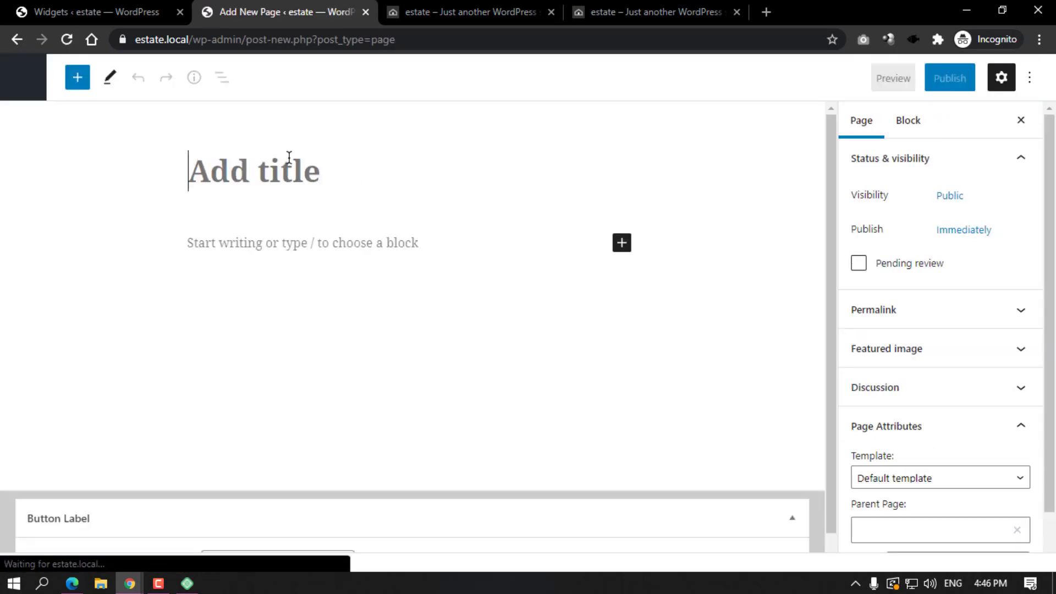
{"action": "type", "text": "Home"}
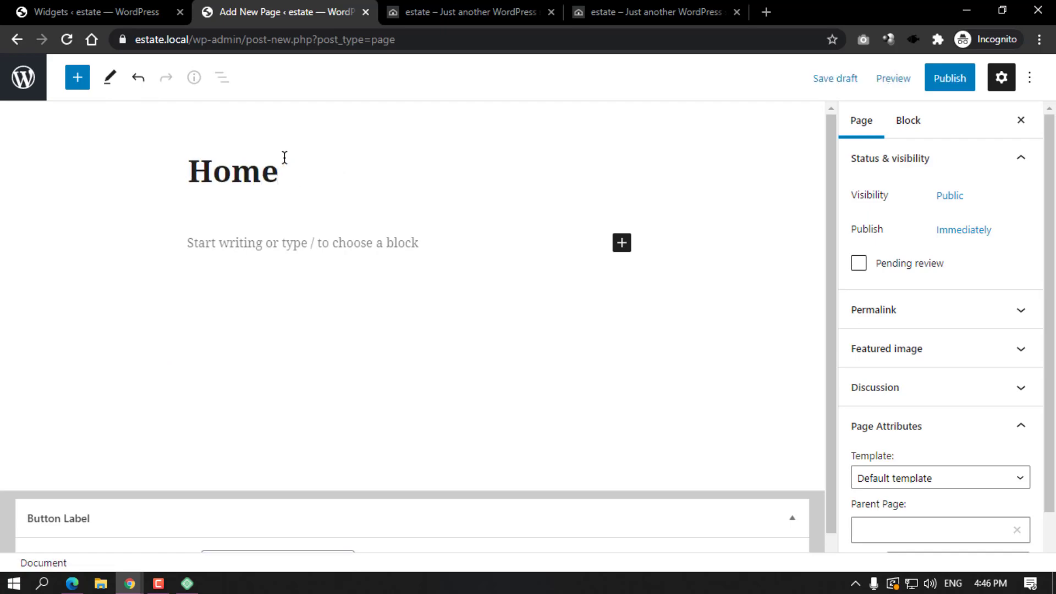
{"action": "left_click", "coordinate": [308, 241]}
{"action": "type", "text": "All Listing"}
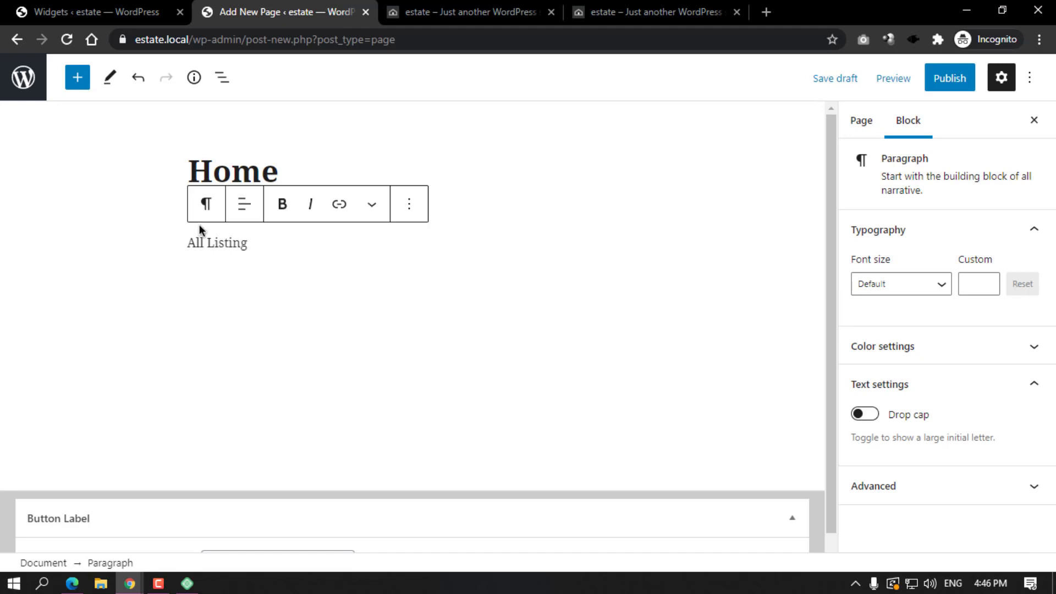
Turn 'All Listing' into a centred H3 heading.
{"action": "left_click", "coordinate": [207, 203]}
{"action": "left_click", "coordinate": [253, 281]}
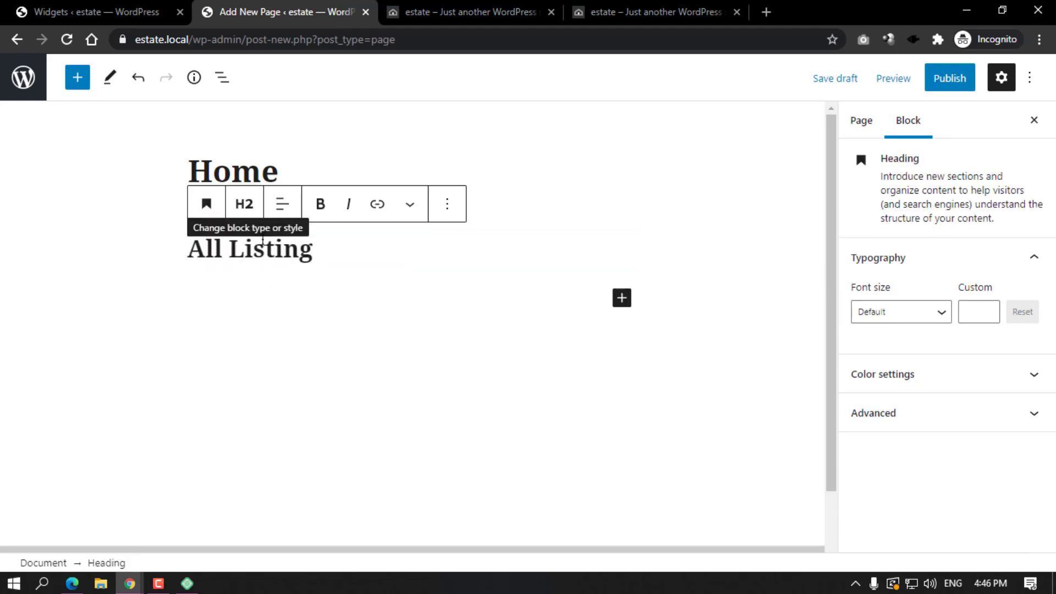
{"action": "left_click", "coordinate": [245, 204]}
{"action": "left_click", "coordinate": [300, 253]}
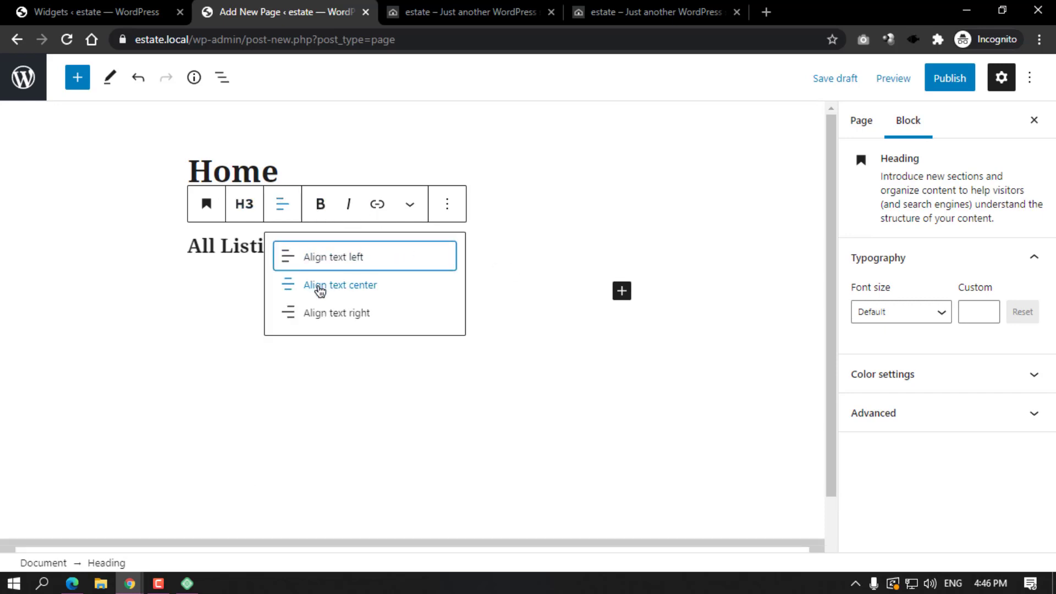
{"action": "left_click", "coordinate": [319, 290]}
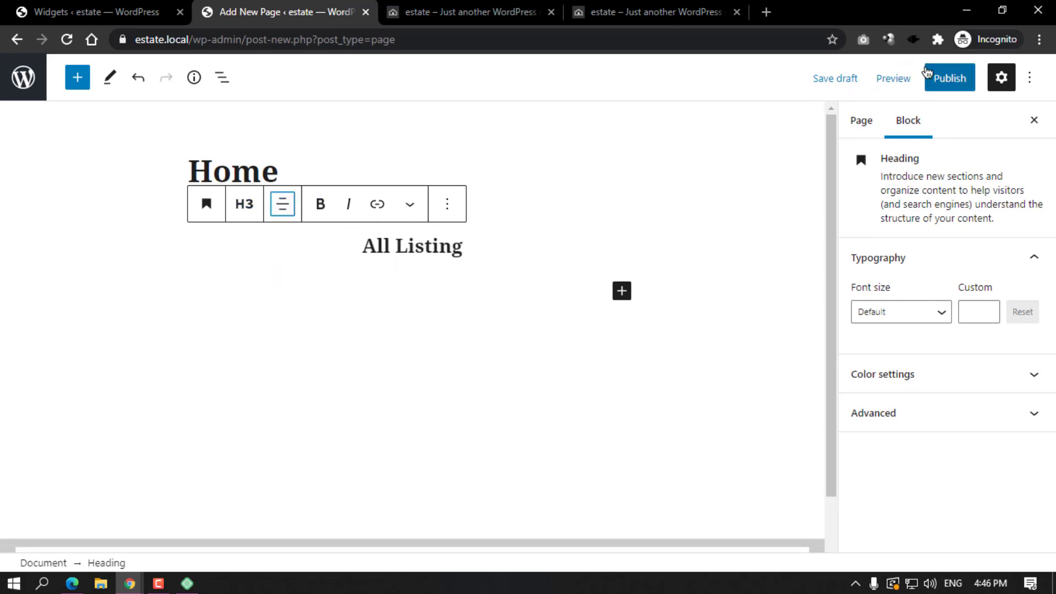
Publish the Home page and return to the WordPress dashboard.
{"action": "left_click", "coordinate": [949, 78]}
{"action": "left_click", "coordinate": [892, 80]}
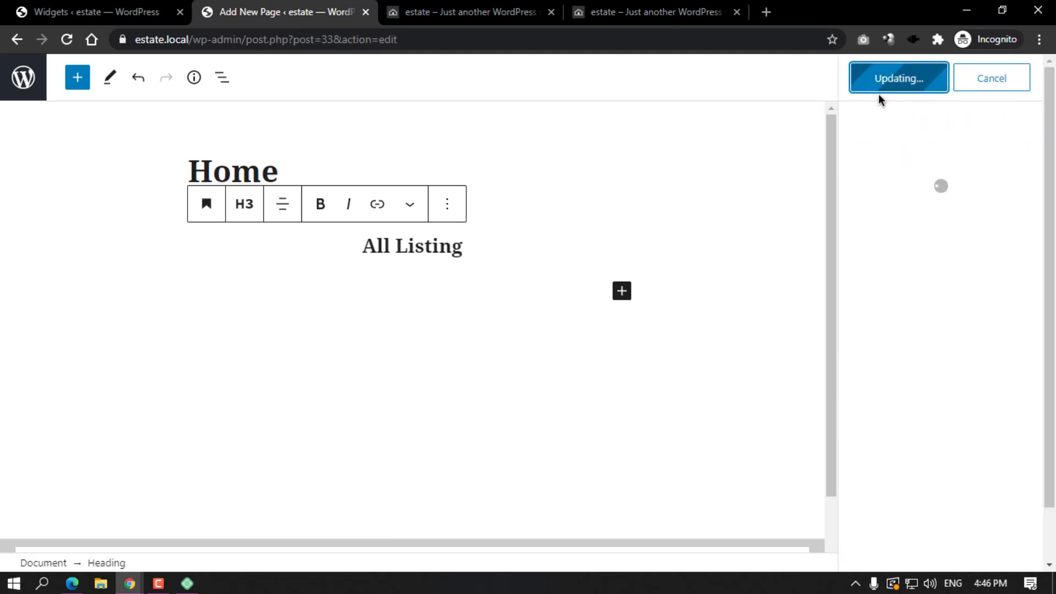
{"action": "left_click", "coordinate": [11, 88]}
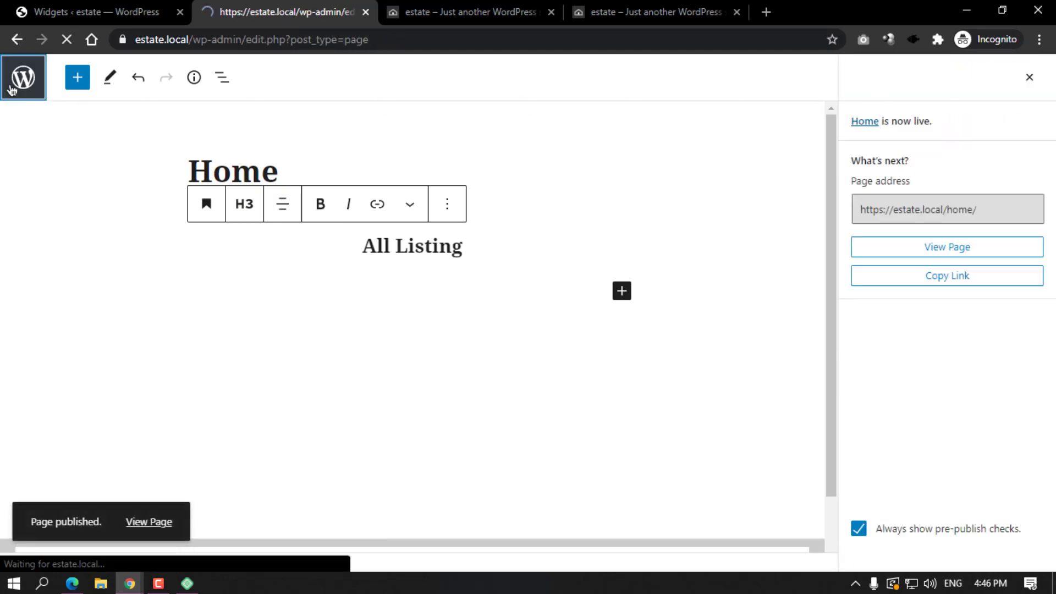
{"action": "mouse_move", "coordinate": [39, 467]}
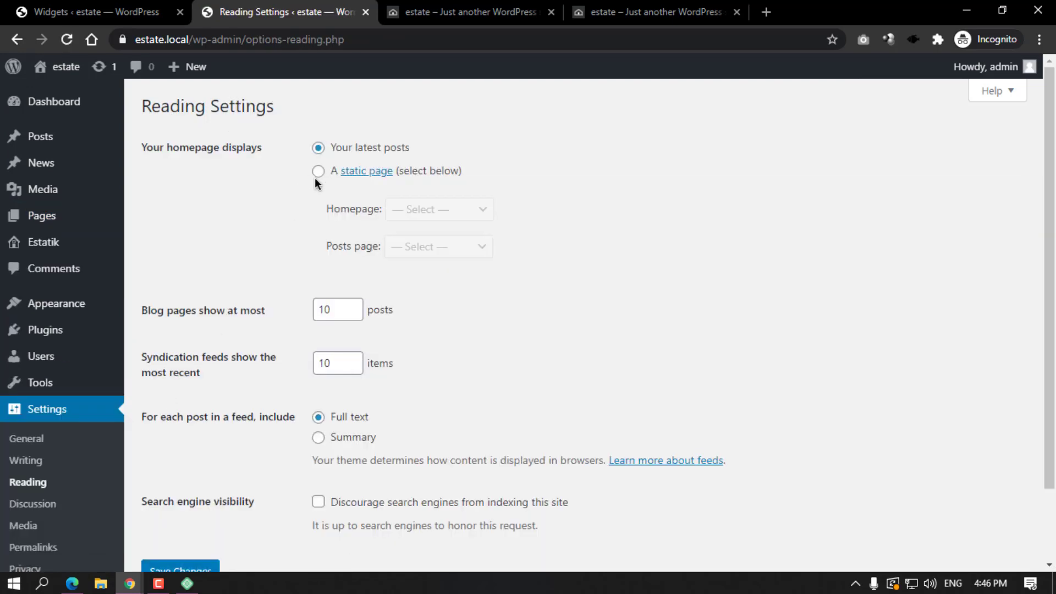
Set Reading Settings to a static homepage using the Home page and save.
{"action": "left_click", "coordinate": [318, 171]}
{"action": "left_click", "coordinate": [431, 213]}
{"action": "left_click", "coordinate": [424, 258]}
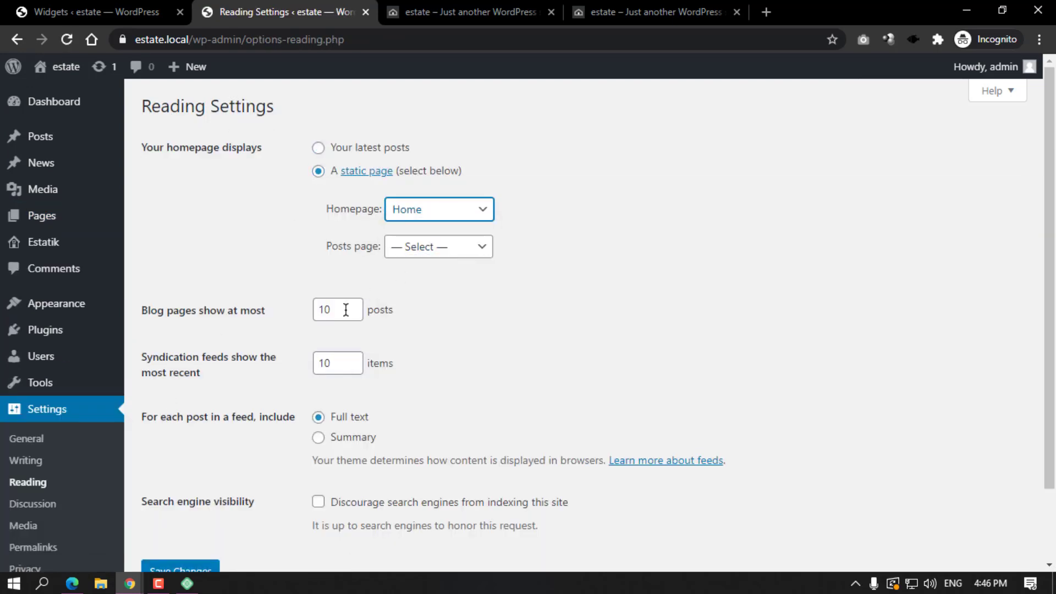
{"action": "scroll", "coordinate": [217, 467], "scroll_direction": "down", "scroll_amount": 2}
{"action": "left_click", "coordinate": [210, 492]}
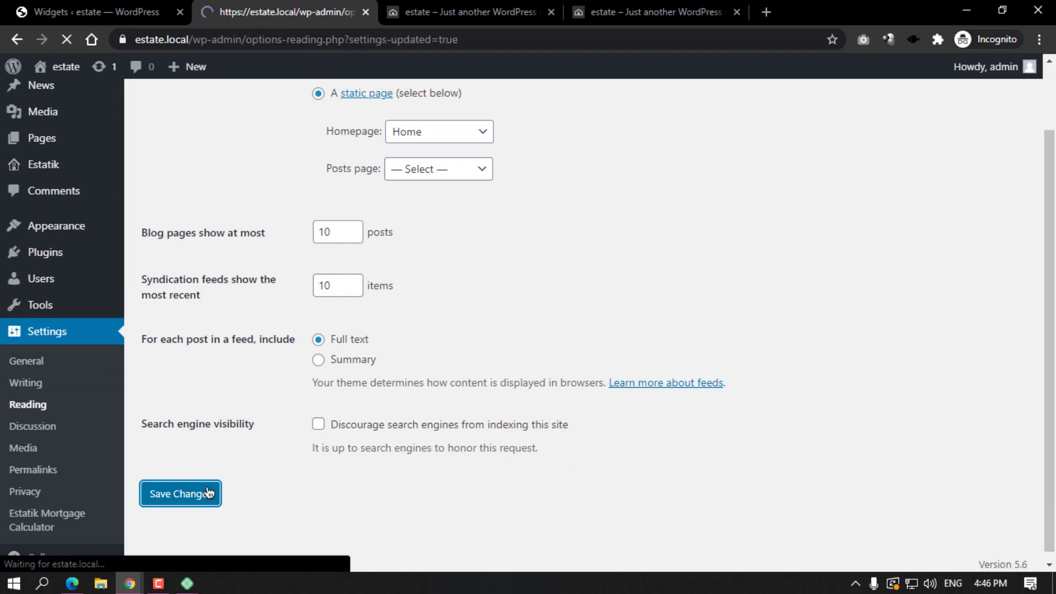
Check that the front page now shows the HOME title and All Listing heading.
{"action": "left_click", "coordinate": [432, 8]}
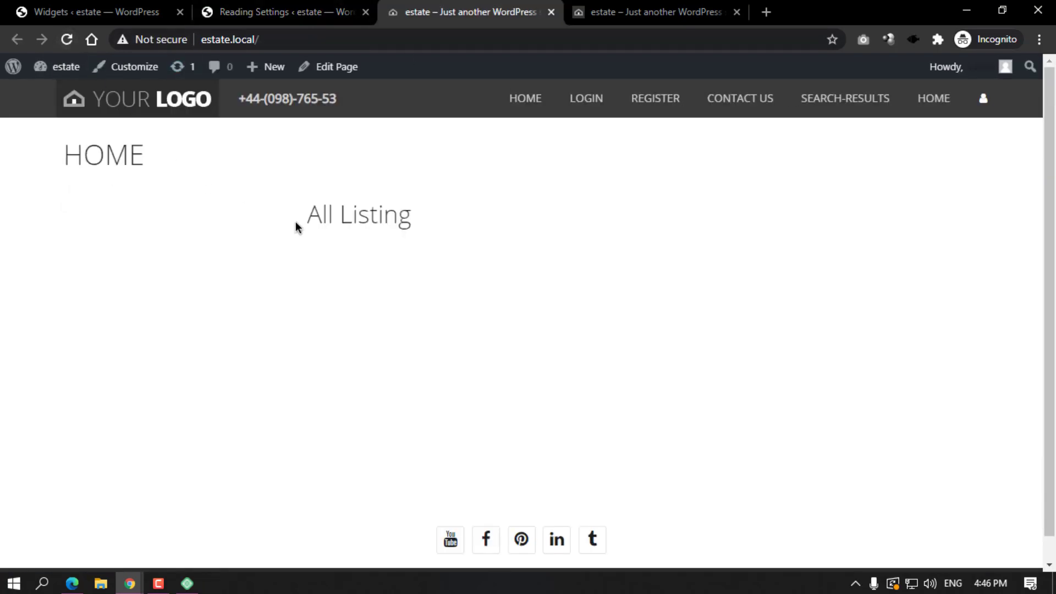
{"action": "triple_click", "coordinate": [297, 226]}
{"action": "double_click", "coordinate": [66, 156]}
{"action": "left_click", "coordinate": [295, 8]}
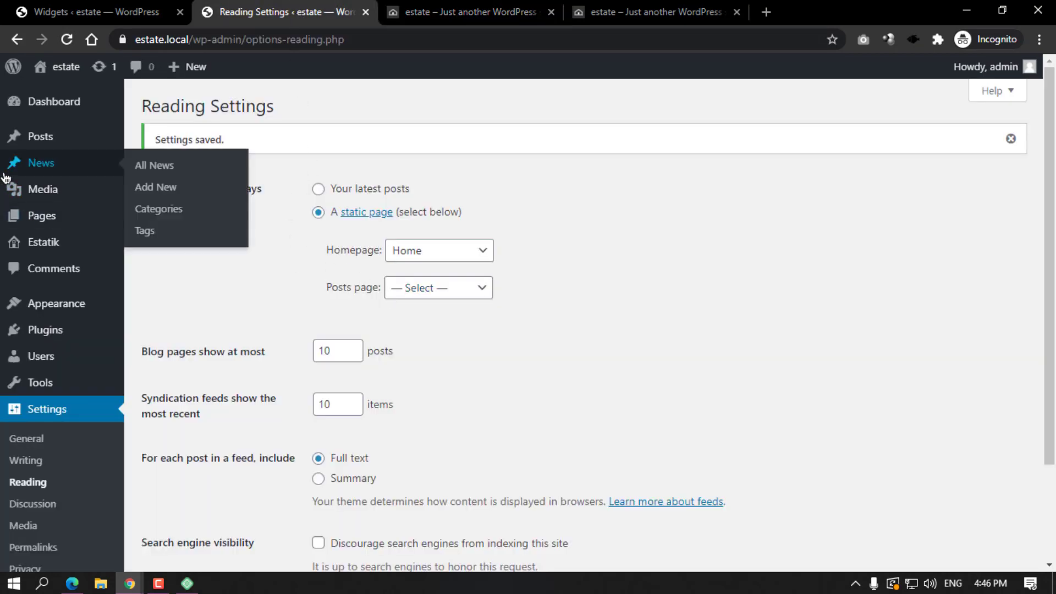
Switch the Home page to the Page without sidebar template and update it.
{"action": "left_click", "coordinate": [47, 218]}
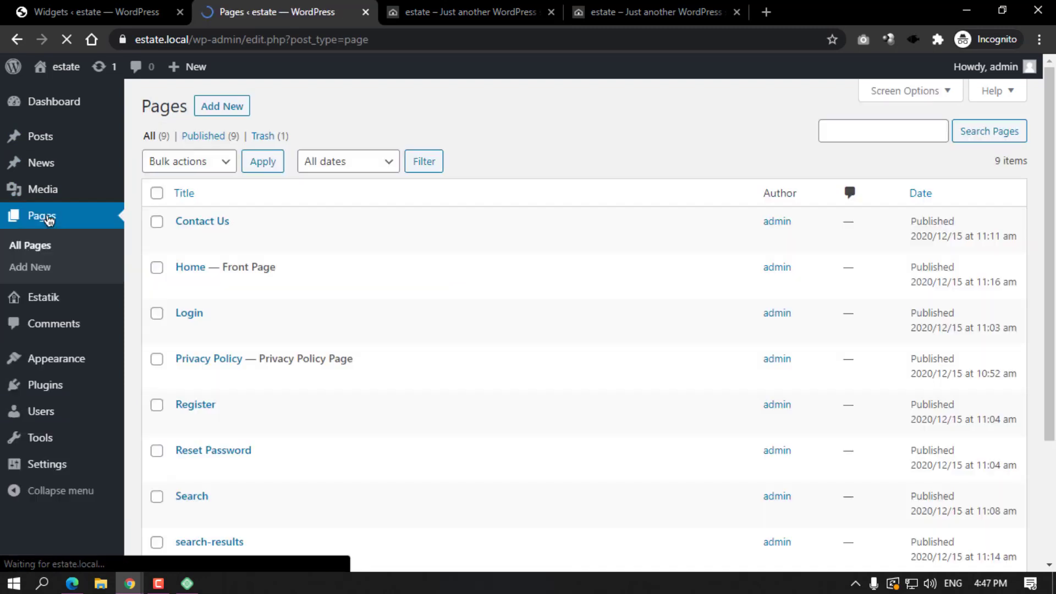
{"action": "left_click", "coordinate": [184, 286]}
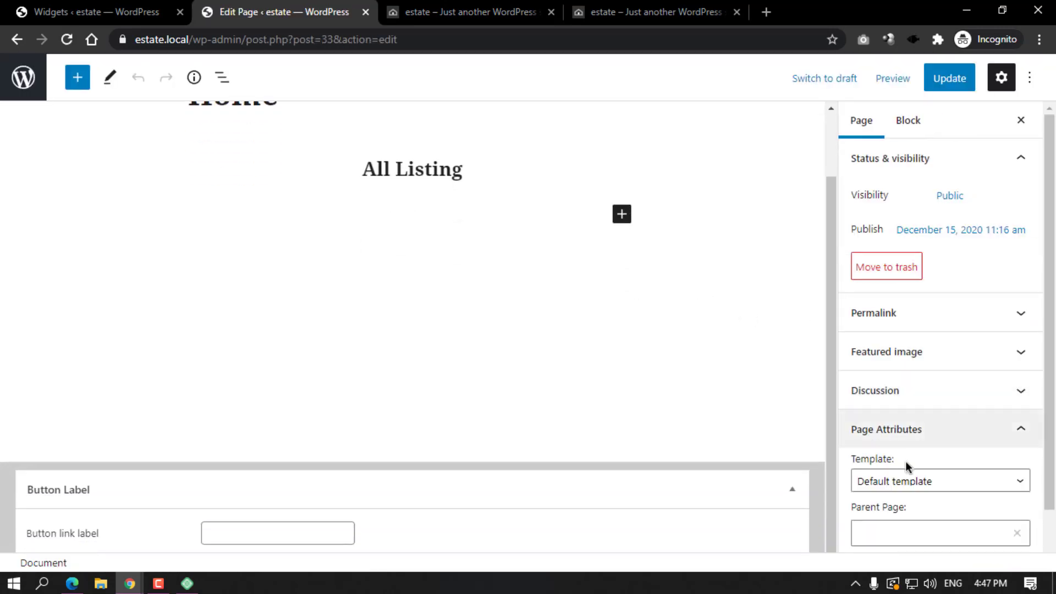
{"action": "left_click", "coordinate": [924, 479]}
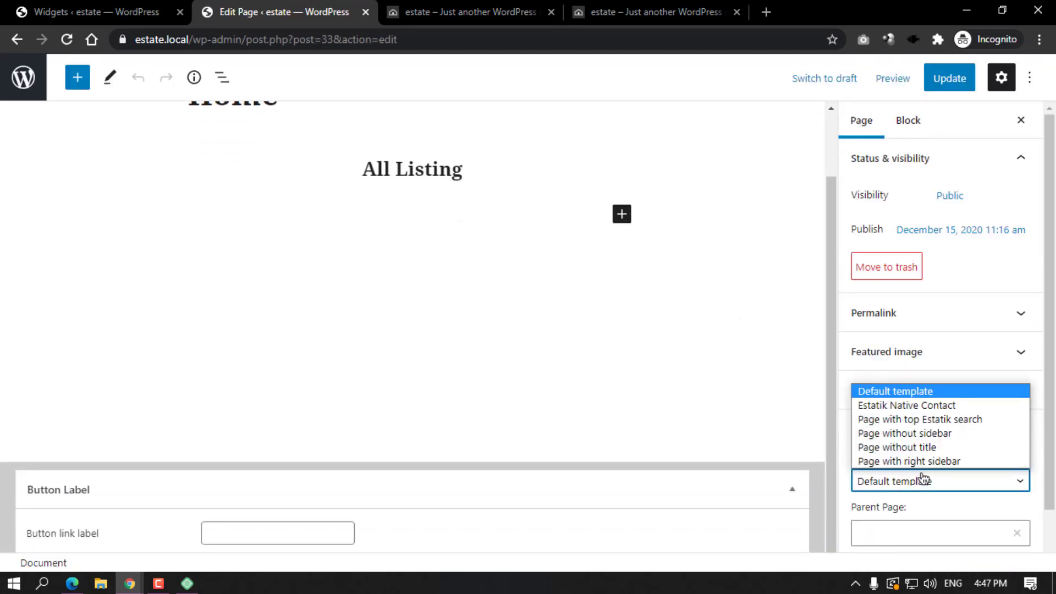
{"action": "left_click", "coordinate": [919, 434]}
{"action": "left_click", "coordinate": [938, 82]}
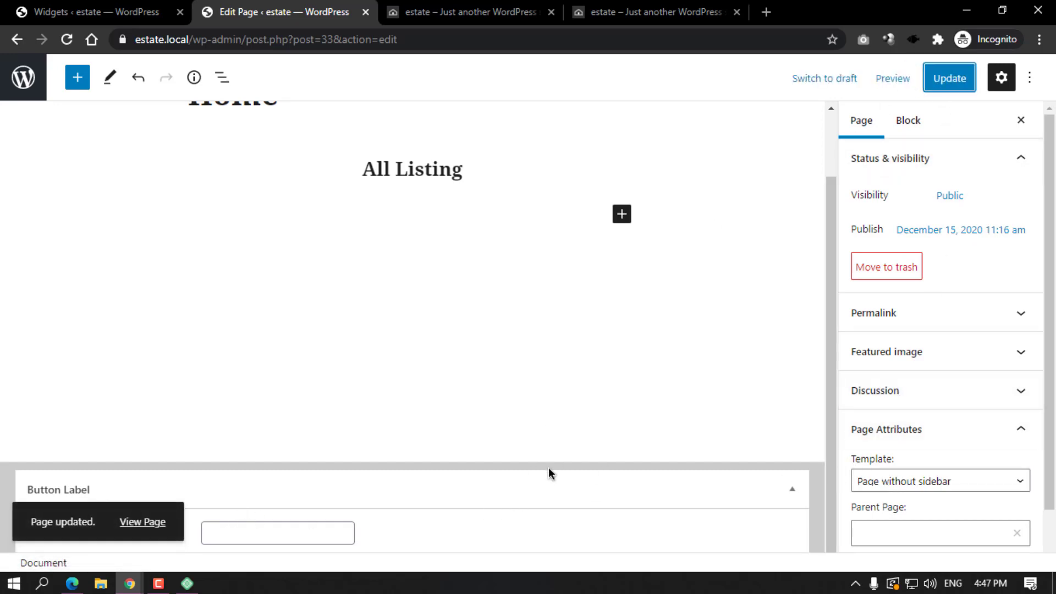
View the live Home page in a new tab to confirm All Listing is centred without a sidebar.
{"action": "middle_click", "coordinate": [171, 528]}
{"action": "left_click", "coordinate": [577, 12]}
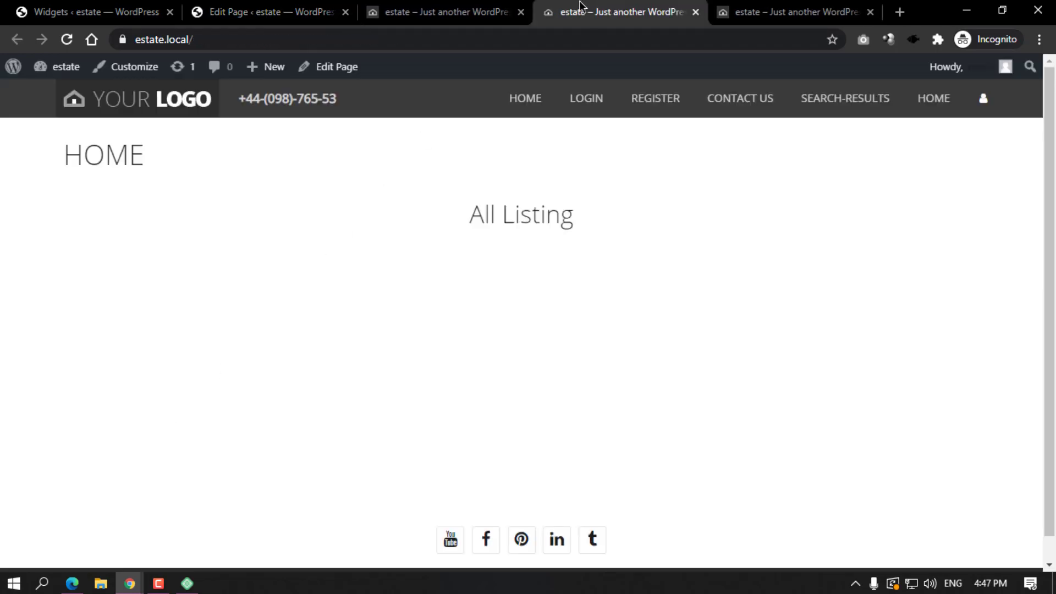
{"action": "left_click", "coordinate": [520, 12]}
{"action": "left_click_drag", "start_coordinate": [467, 215], "coordinate": [565, 202]}
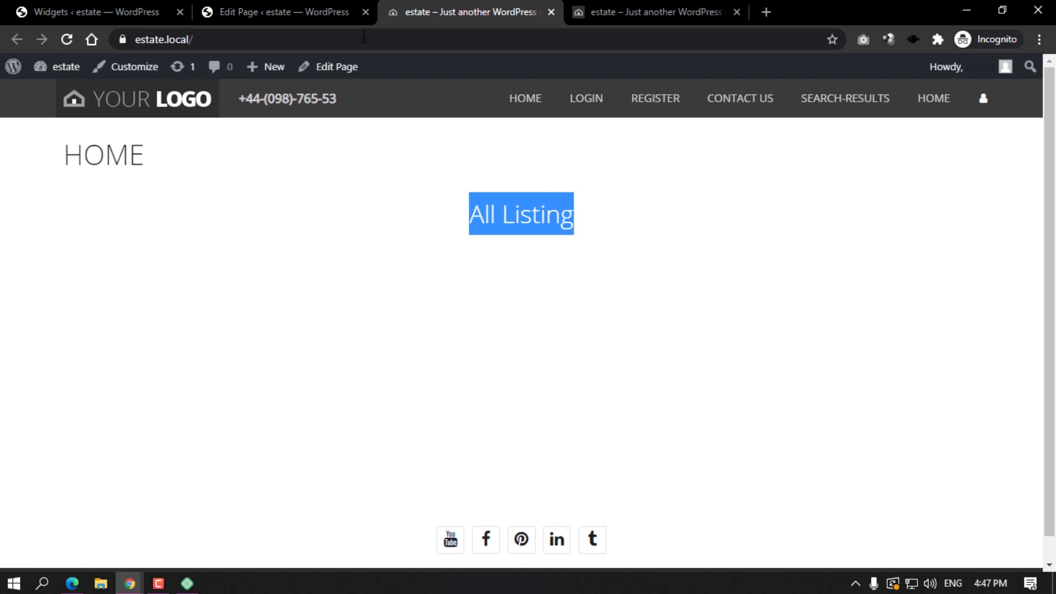
{"action": "left_click", "coordinate": [299, 11]}
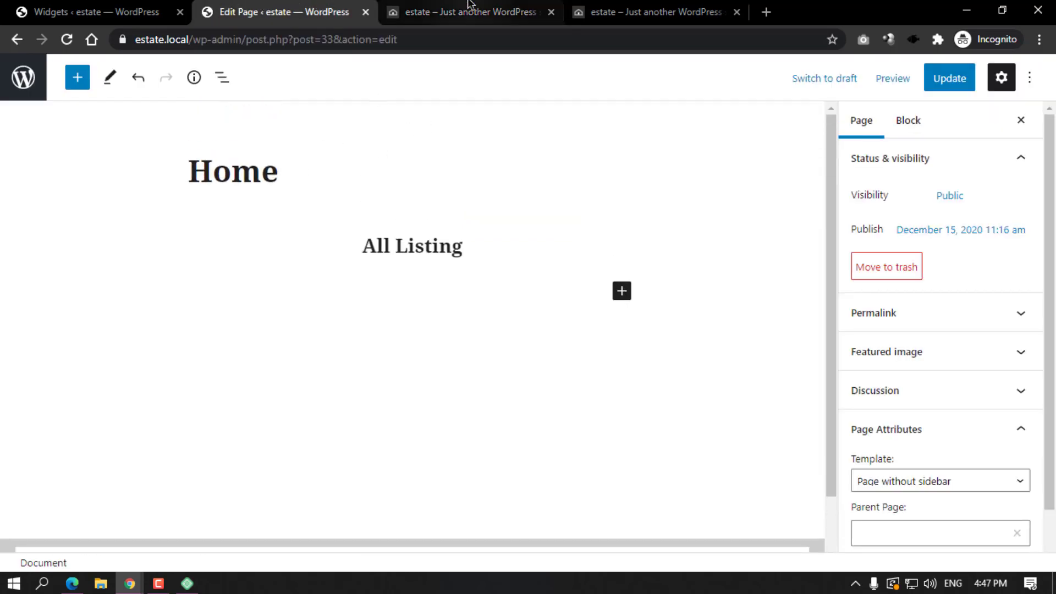
{"action": "left_click", "coordinate": [468, 4]}
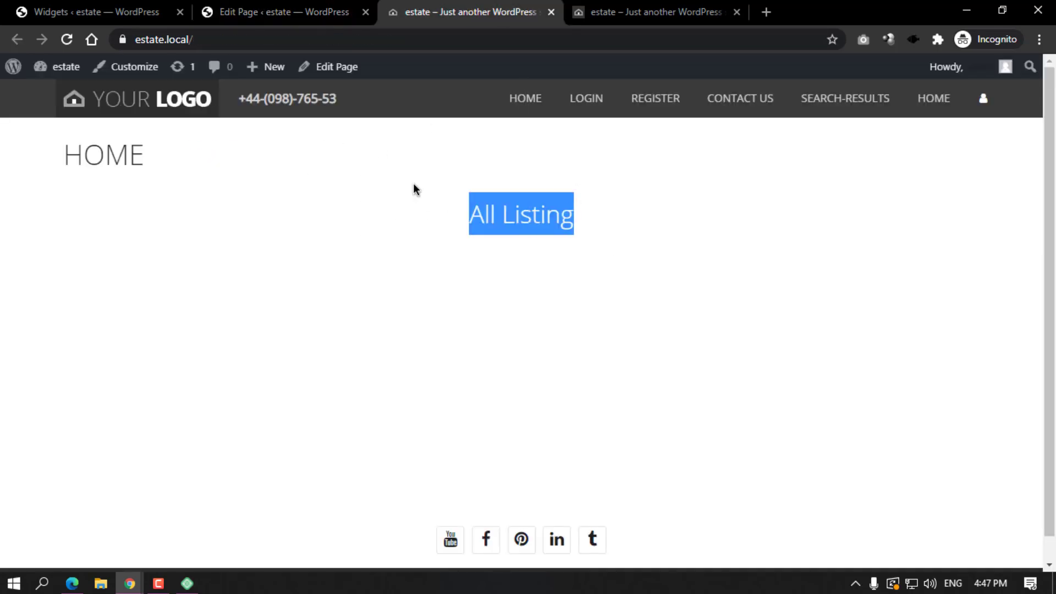
{"action": "left_click", "coordinate": [341, 12]}
{"action": "left_click", "coordinate": [7, 83]}
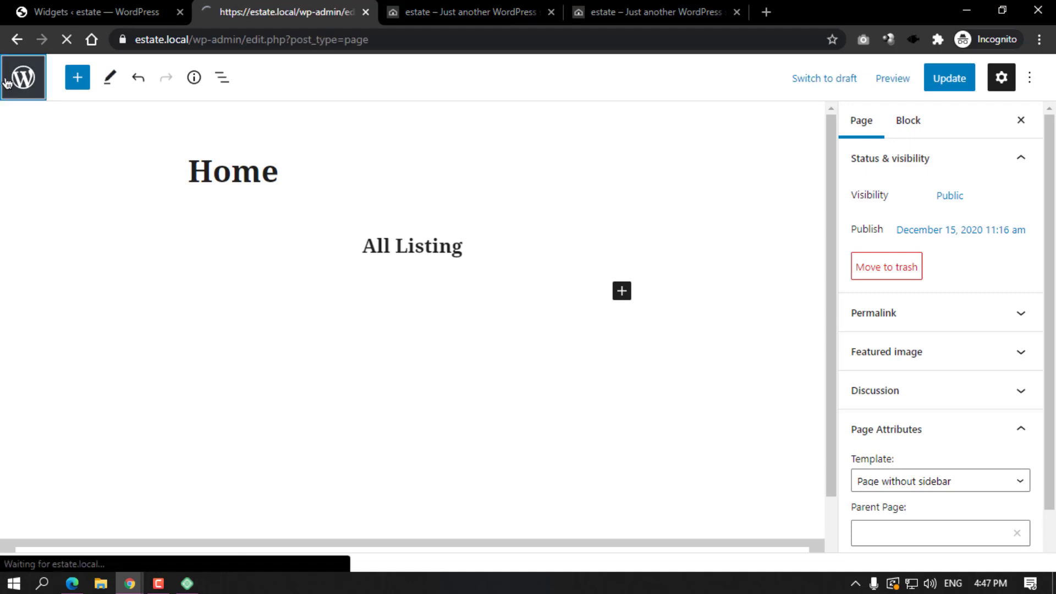
{"action": "left_click", "coordinate": [479, 4]}
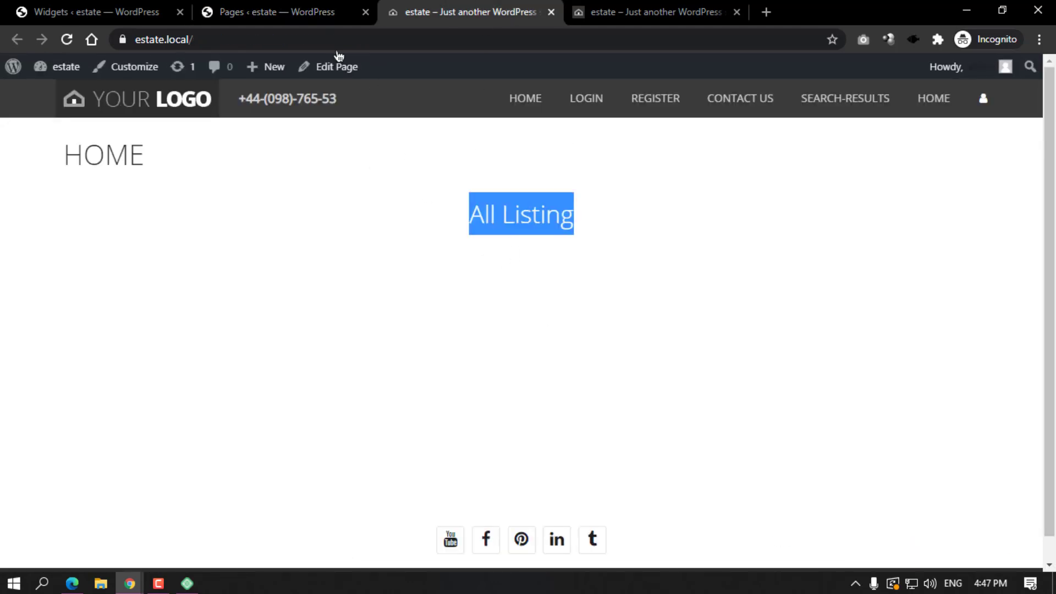
{"action": "left_click", "coordinate": [305, 6]}
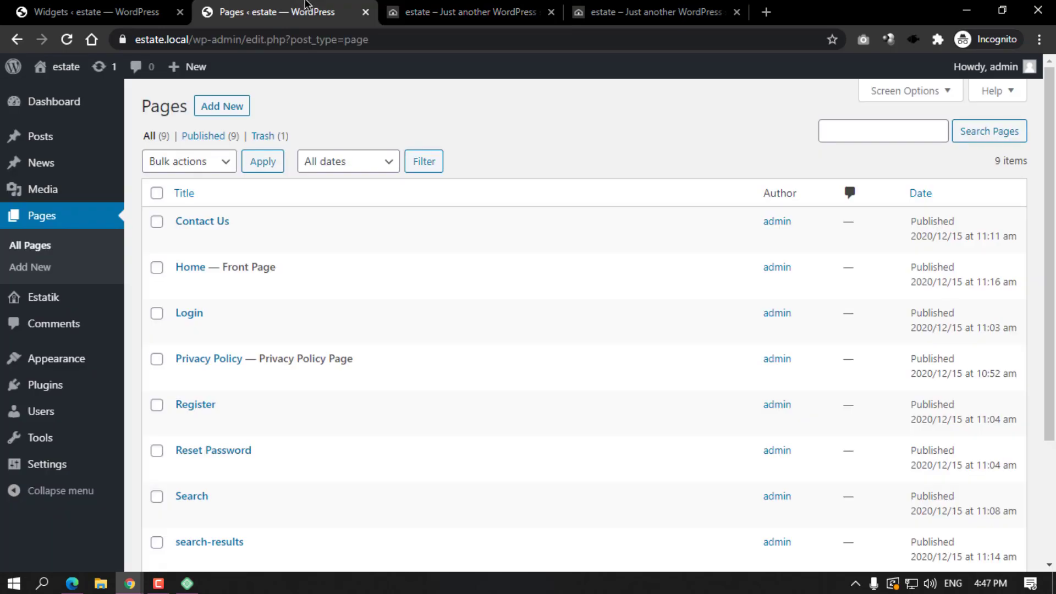
Go to Appearance > Widgets in the admin.
{"action": "mouse_move", "coordinate": [70, 367]}
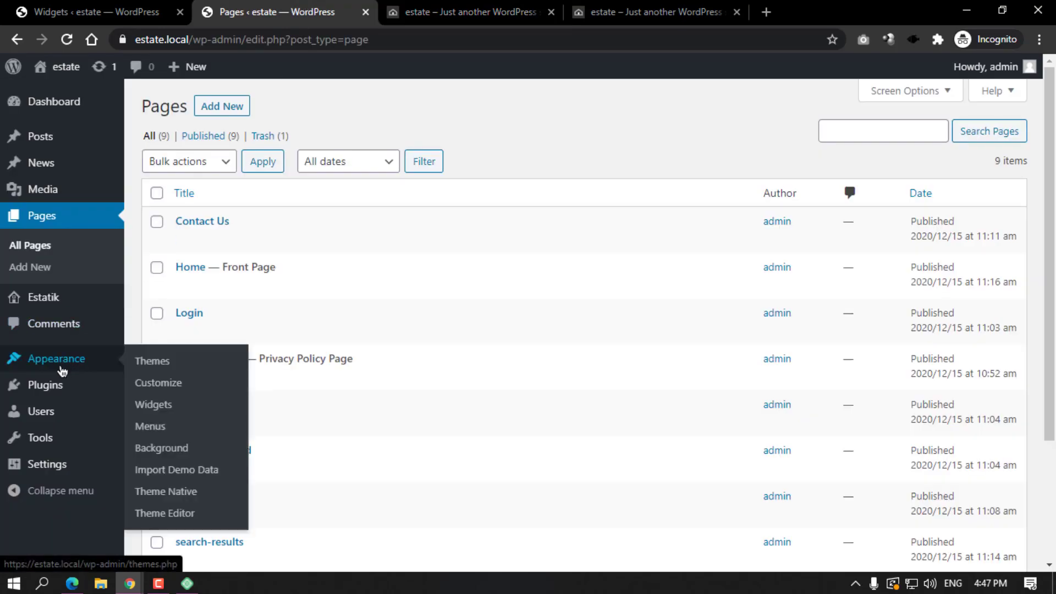
{"action": "left_click", "coordinate": [153, 405]}
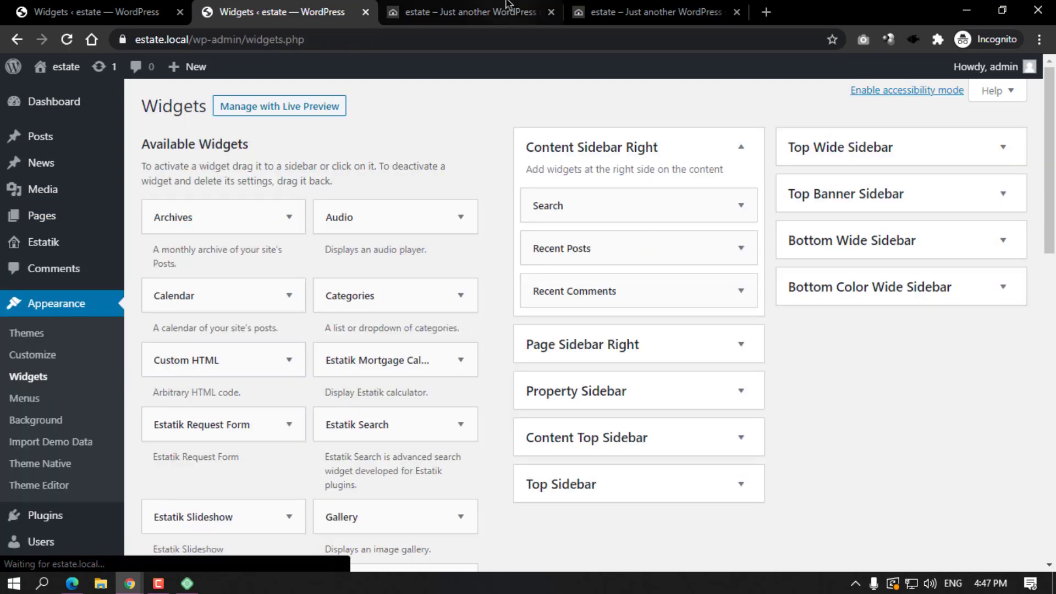
{"action": "left_click", "coordinate": [465, 12]}
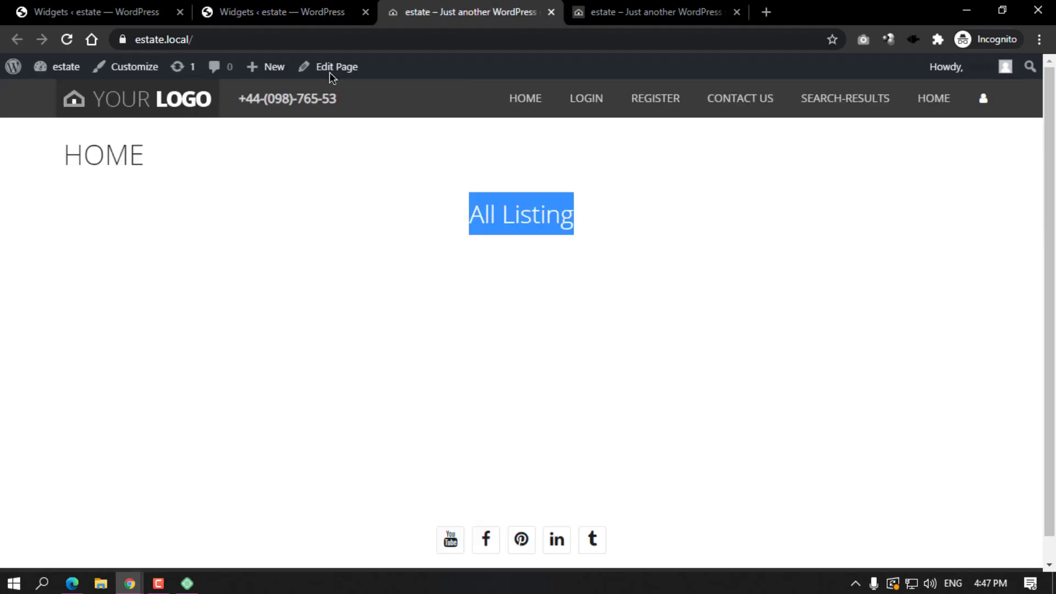
{"action": "left_click", "coordinate": [295, 4]}
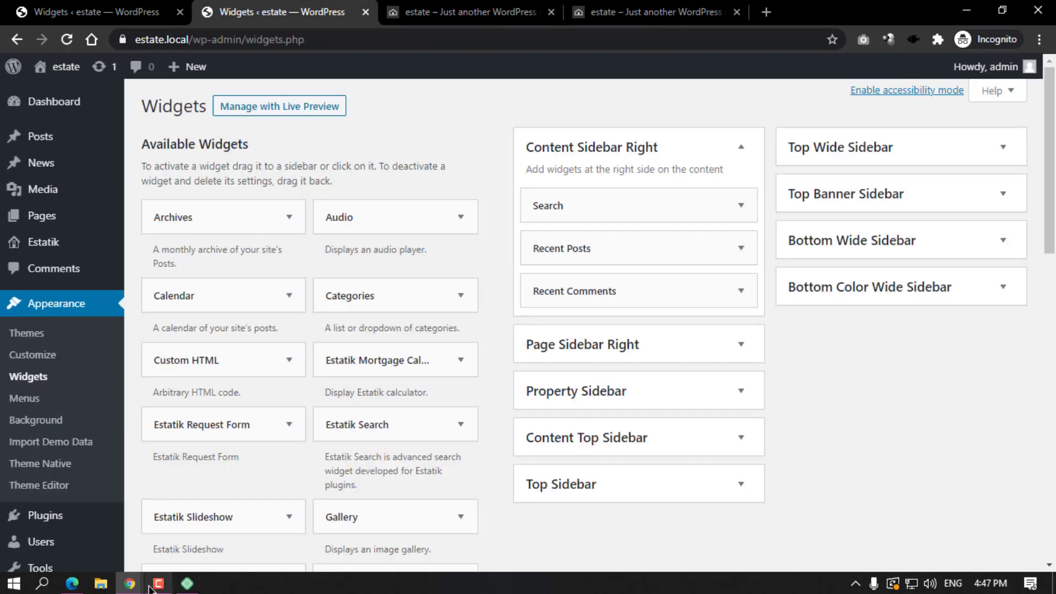
Compare against the Estatik Native demo site in the other window, then review the sidebar widgets.
{"action": "mouse_move", "coordinate": [130, 583]}
{"action": "left_click", "coordinate": [104, 522]}
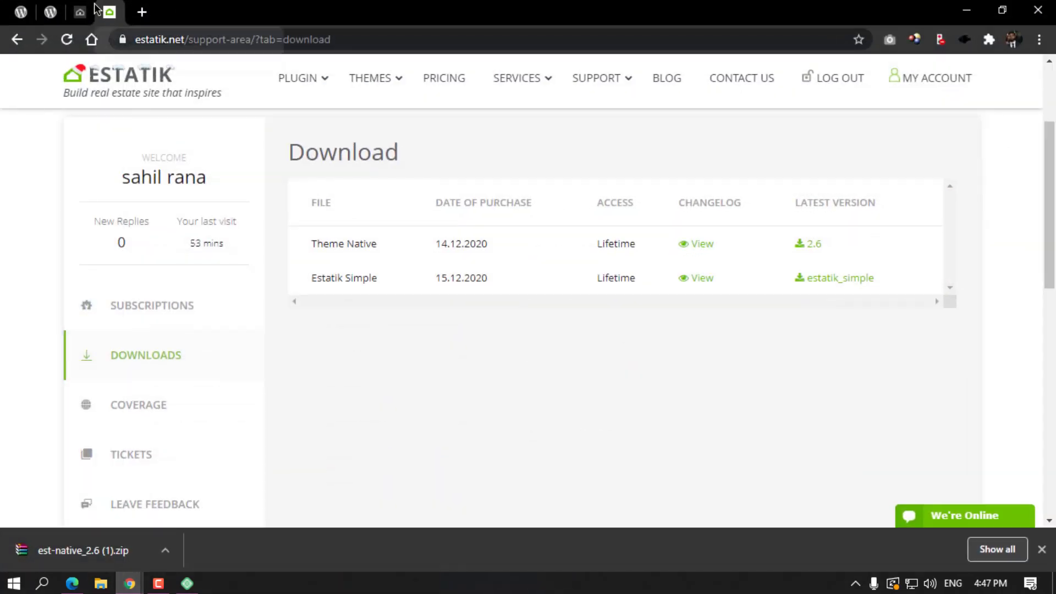
{"action": "left_click", "coordinate": [91, 10]}
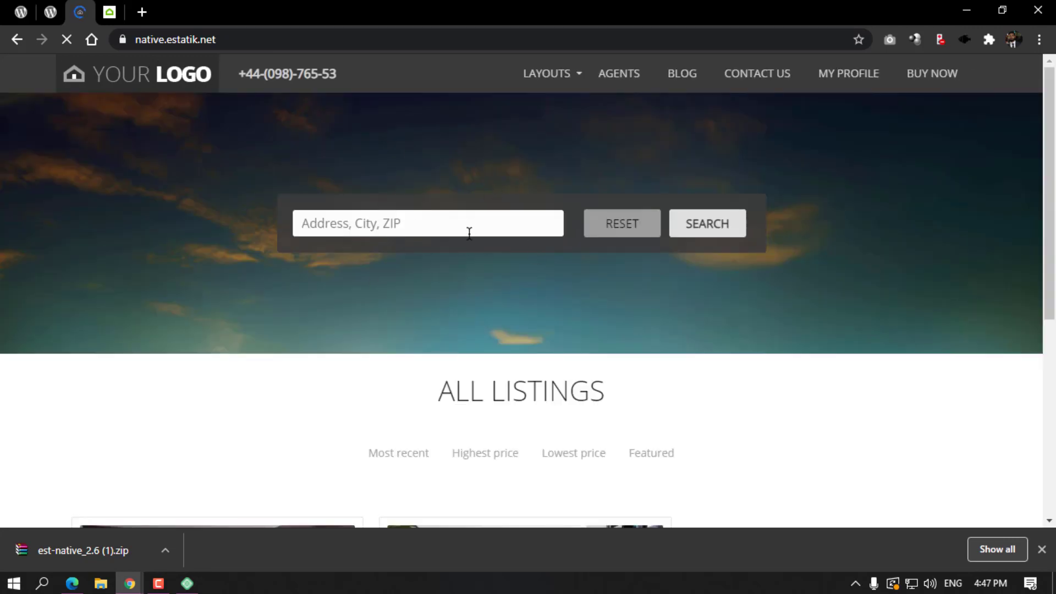
{"action": "left_click", "coordinate": [966, 9]}
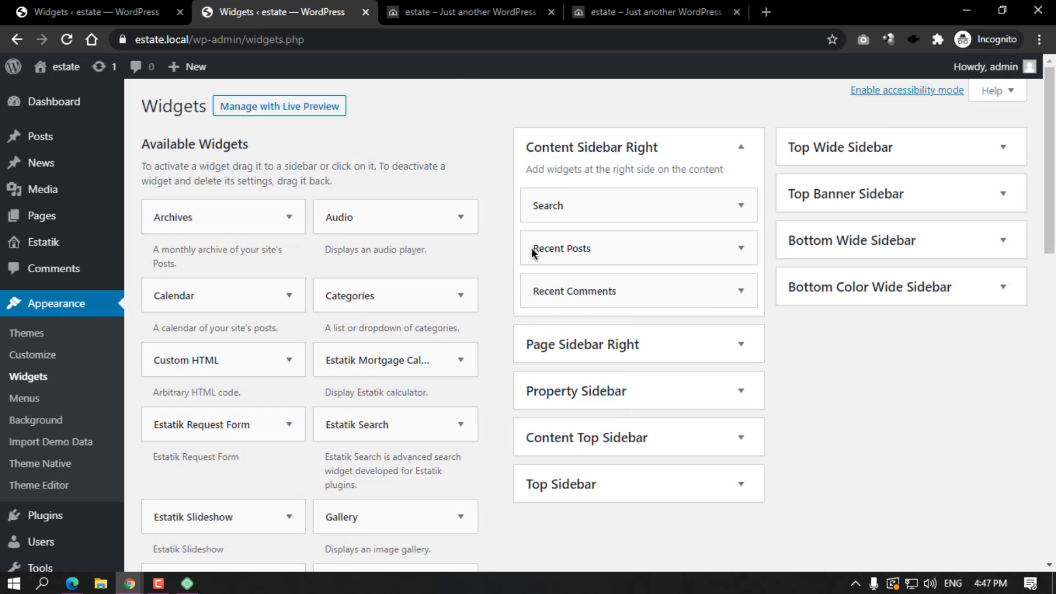
{"action": "scroll", "coordinate": [332, 248], "scroll_direction": "down", "scroll_amount": 4}
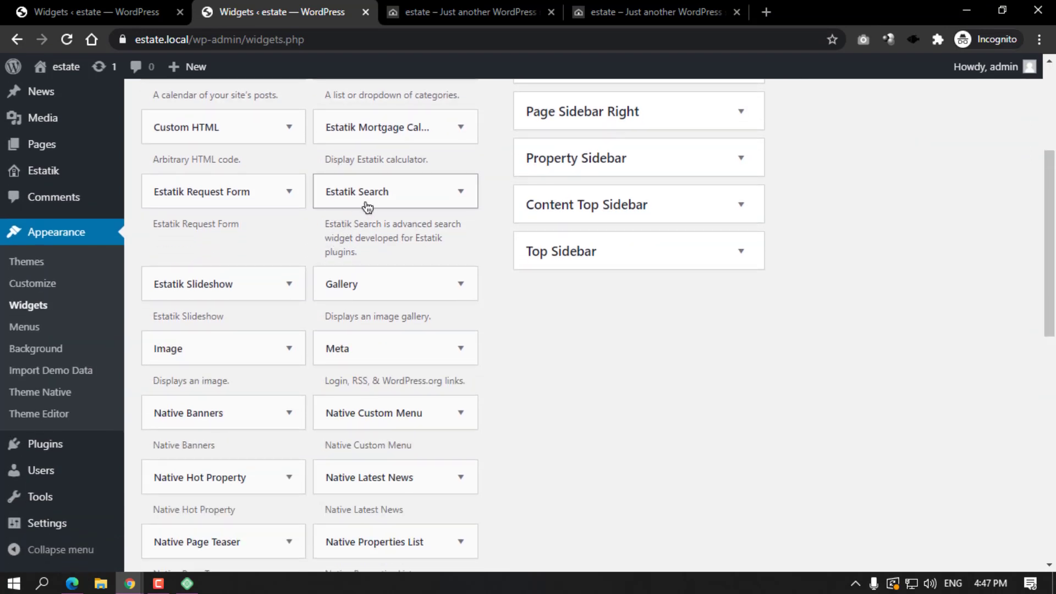
{"action": "scroll", "coordinate": [858, 198], "scroll_direction": "up", "scroll_amount": 4}
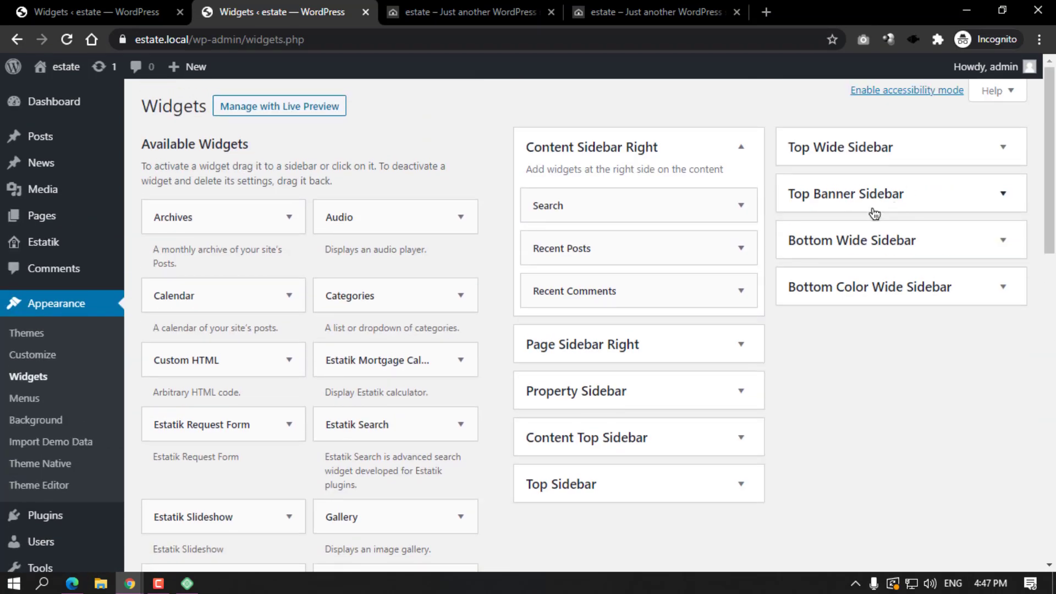
Place the Estatik Search widget in the Top Banner Sidebar and check the home page.
{"action": "left_click", "coordinate": [878, 194]}
{"action": "scroll", "coordinate": [522, 297], "scroll_direction": "down", "scroll_amount": 1}
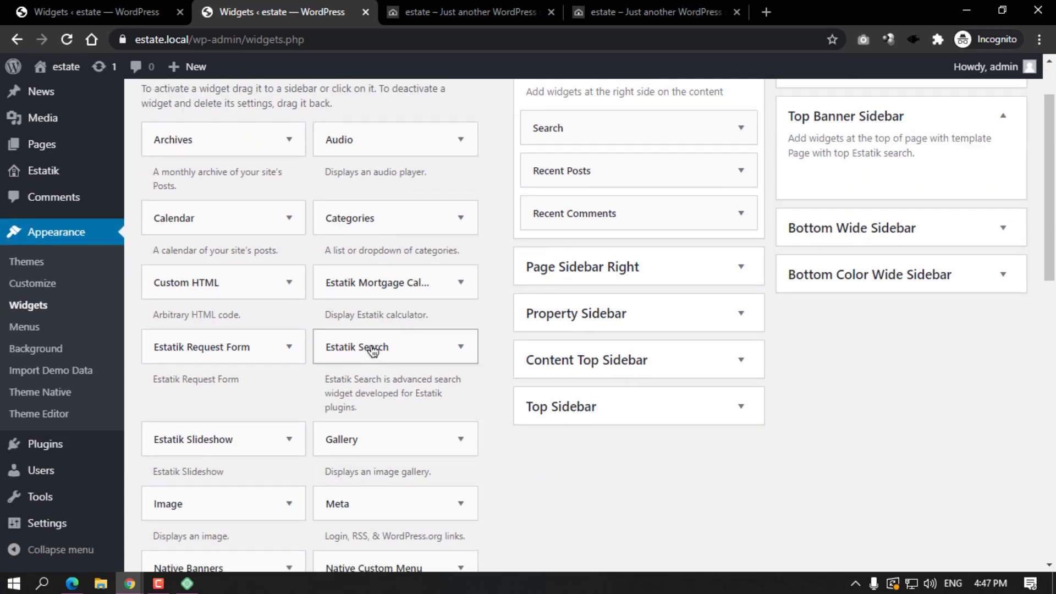
{"action": "left_click_drag", "start_coordinate": [370, 349], "coordinate": [890, 148]}
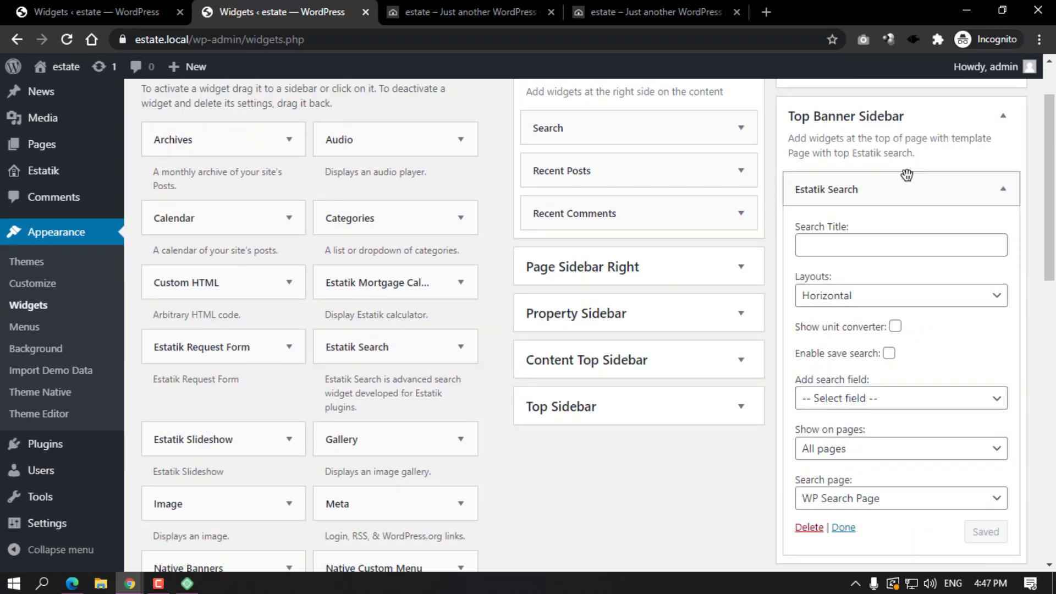
{"action": "scroll", "coordinate": [880, 181], "scroll_direction": "down", "scroll_amount": 1}
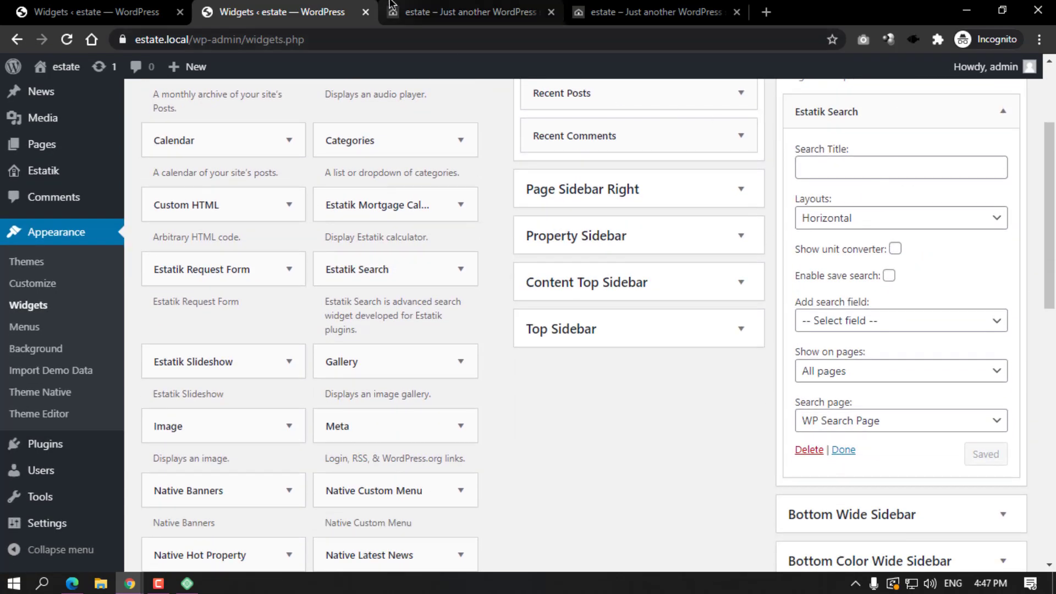
{"action": "left_click", "coordinate": [462, 12]}
{"action": "left_click", "coordinate": [71, 47]}
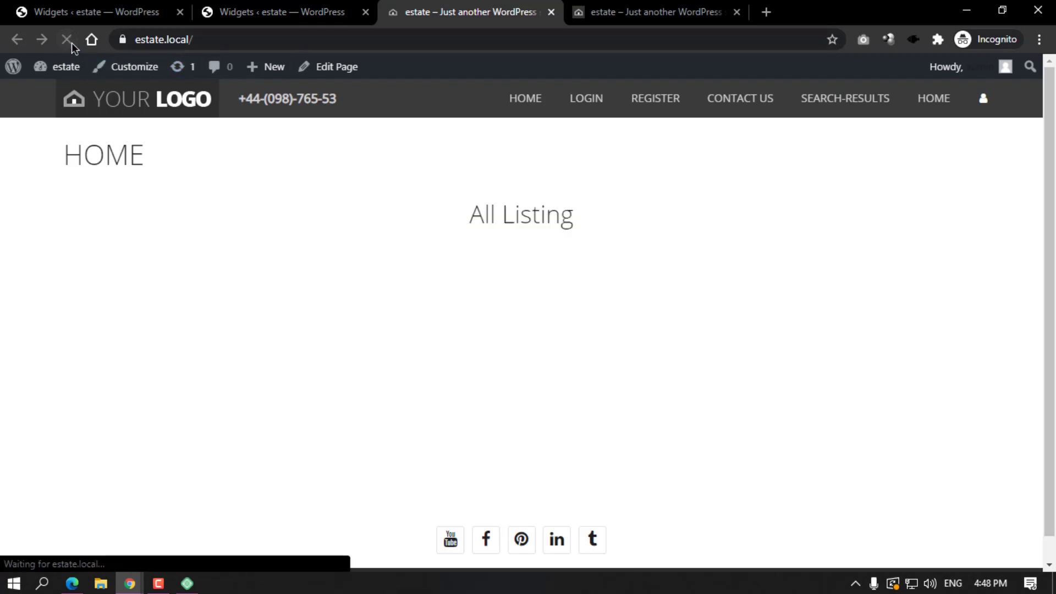
{"action": "left_click", "coordinate": [276, 12]}
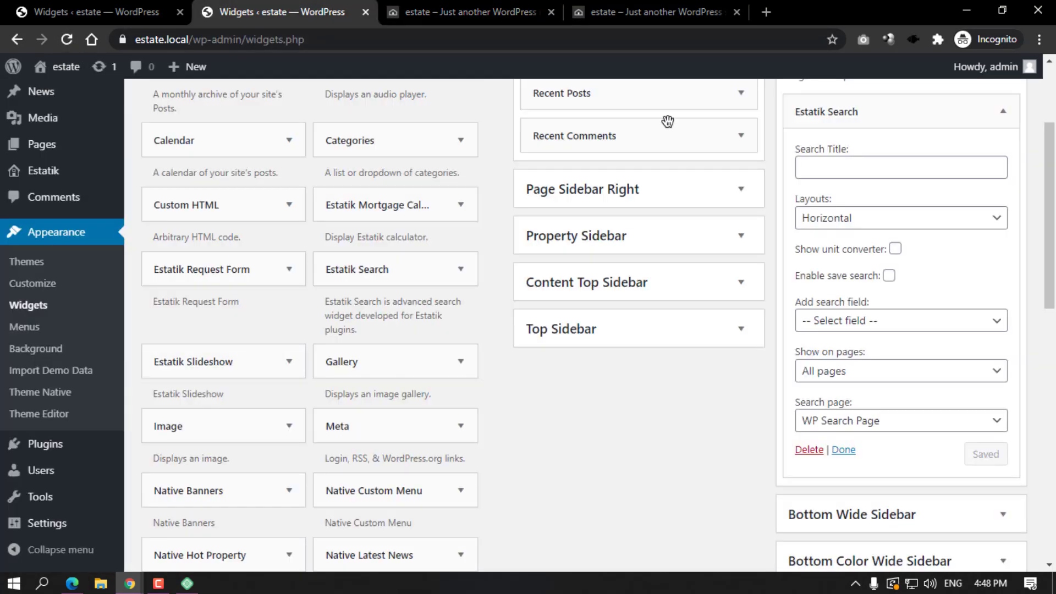
{"action": "scroll", "coordinate": [667, 118], "scroll_direction": "up", "scroll_amount": 3}
{"action": "scroll", "coordinate": [693, 144], "scroll_direction": "down", "scroll_amount": 3}
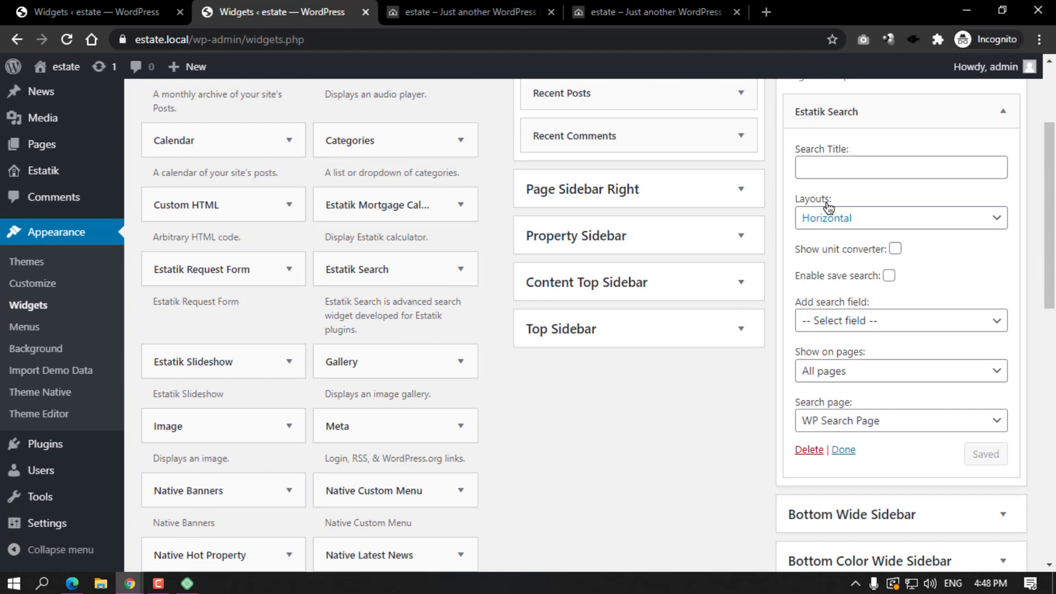
Add Address, City, State and Province as the widget's search fields.
{"action": "left_click", "coordinate": [829, 323]}
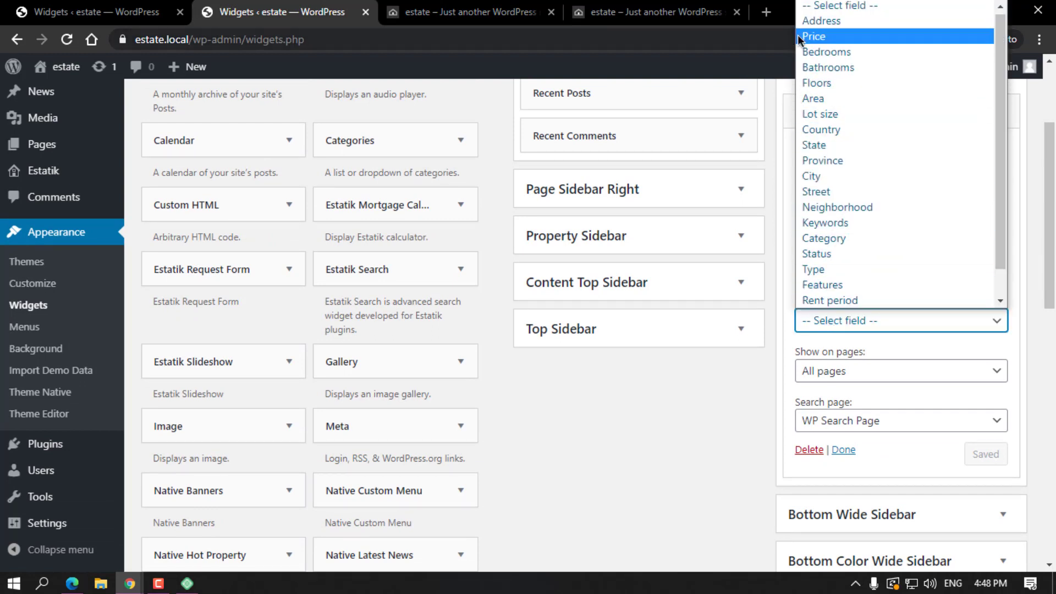
{"action": "left_click", "coordinate": [834, 23]}
{"action": "left_click", "coordinate": [855, 322]}
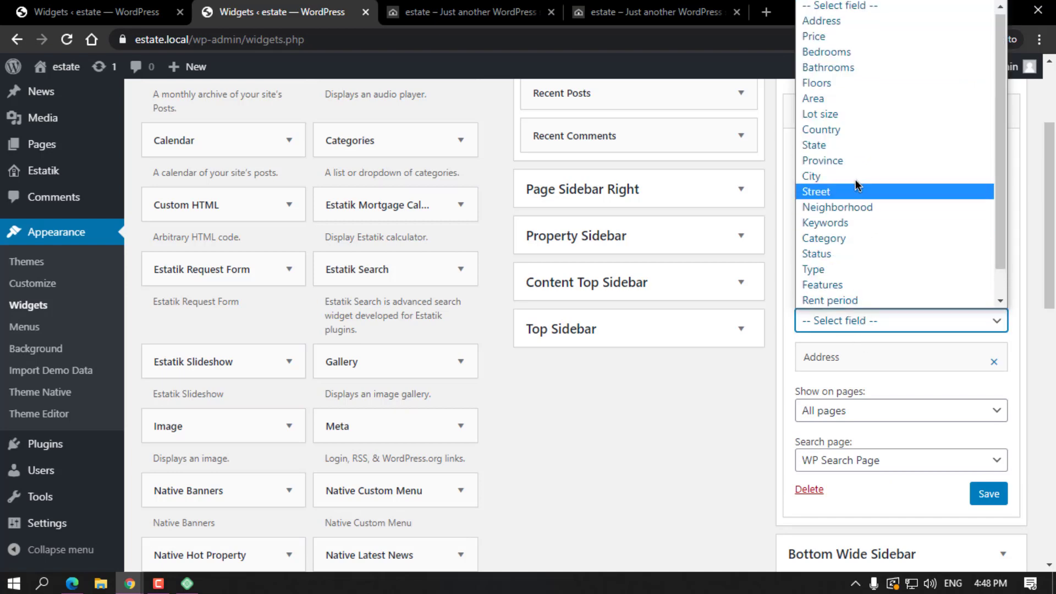
{"action": "left_click", "coordinate": [833, 177]}
{"action": "left_click", "coordinate": [827, 321]}
{"action": "scroll", "coordinate": [841, 172], "scroll_direction": "down", "scroll_amount": 1}
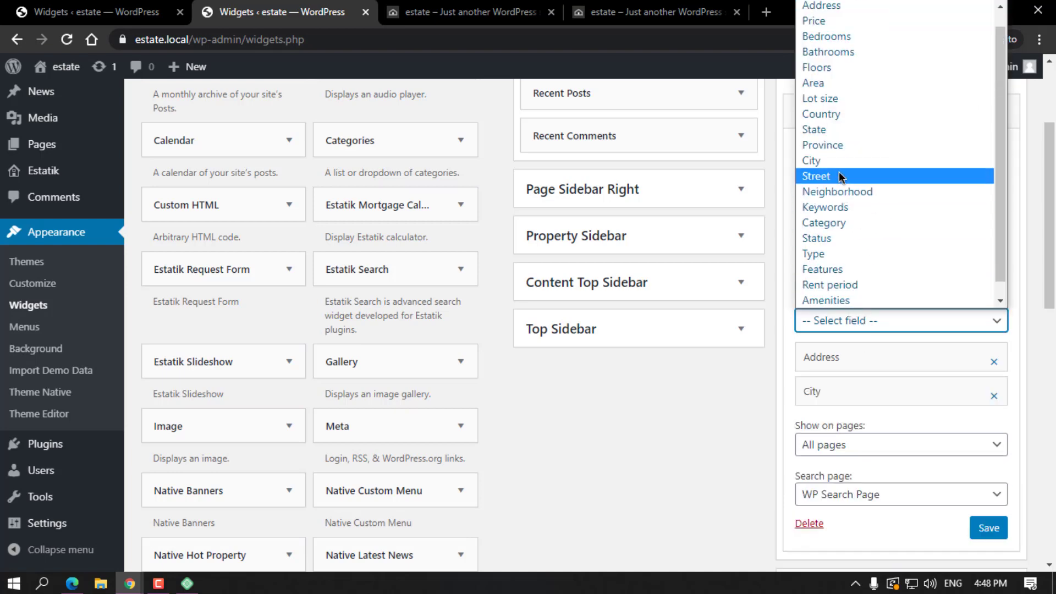
{"action": "left_click", "coordinate": [825, 129]}
{"action": "left_click", "coordinate": [850, 322]}
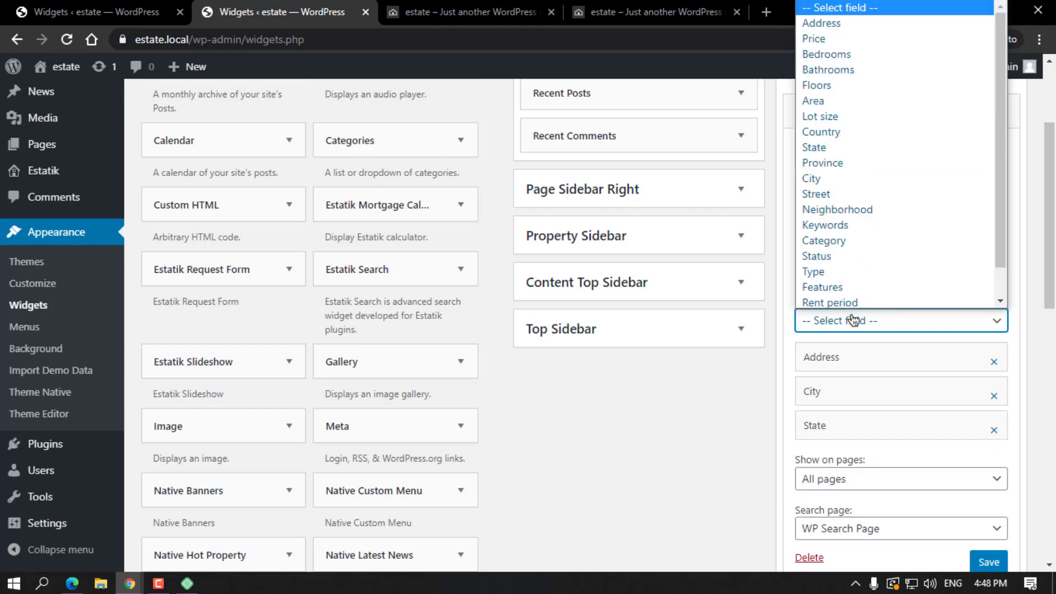
{"action": "left_click", "coordinate": [831, 161]}
{"action": "scroll", "coordinate": [842, 339], "scroll_direction": "down", "scroll_amount": 3}
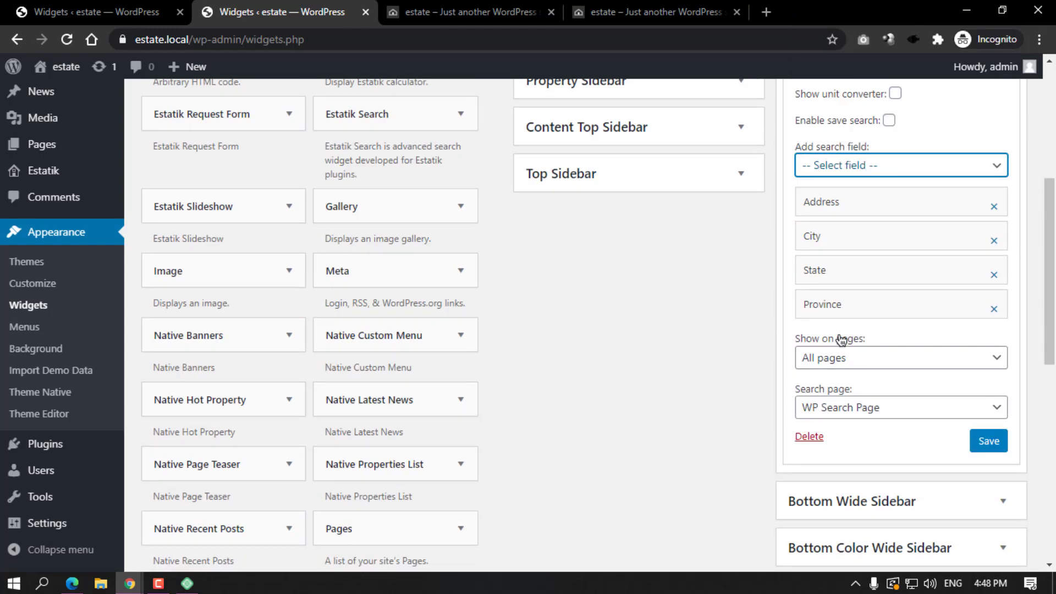
Keep the widget on all pages, set its results page to Search, and save it.
{"action": "left_click", "coordinate": [834, 368]}
{"action": "left_click", "coordinate": [831, 362]}
{"action": "left_click", "coordinate": [844, 410]}
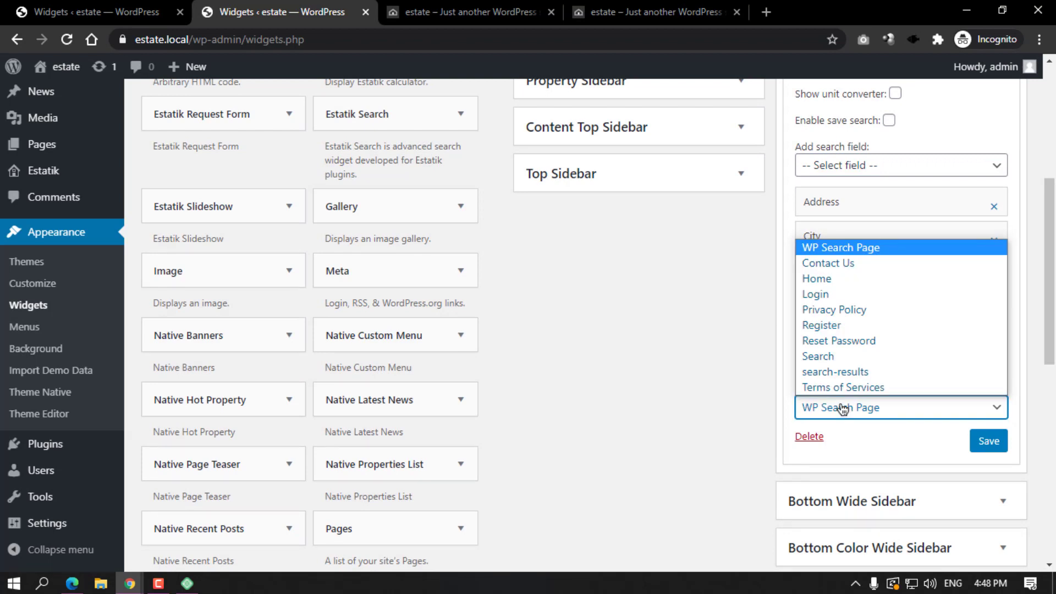
{"action": "left_click", "coordinate": [832, 357]}
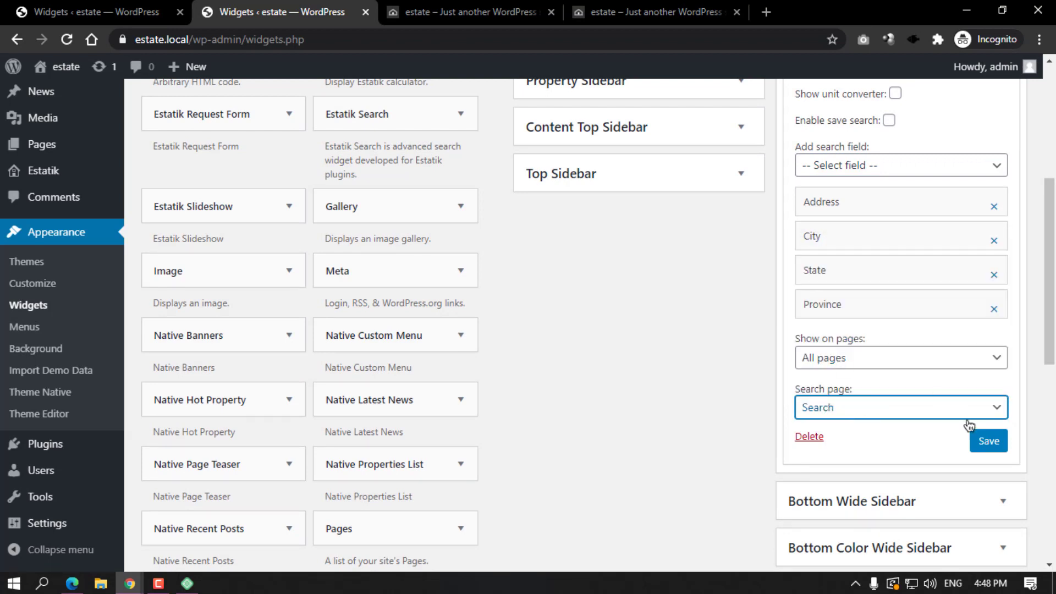
{"action": "left_click", "coordinate": [984, 448]}
{"action": "left_click", "coordinate": [486, 6]}
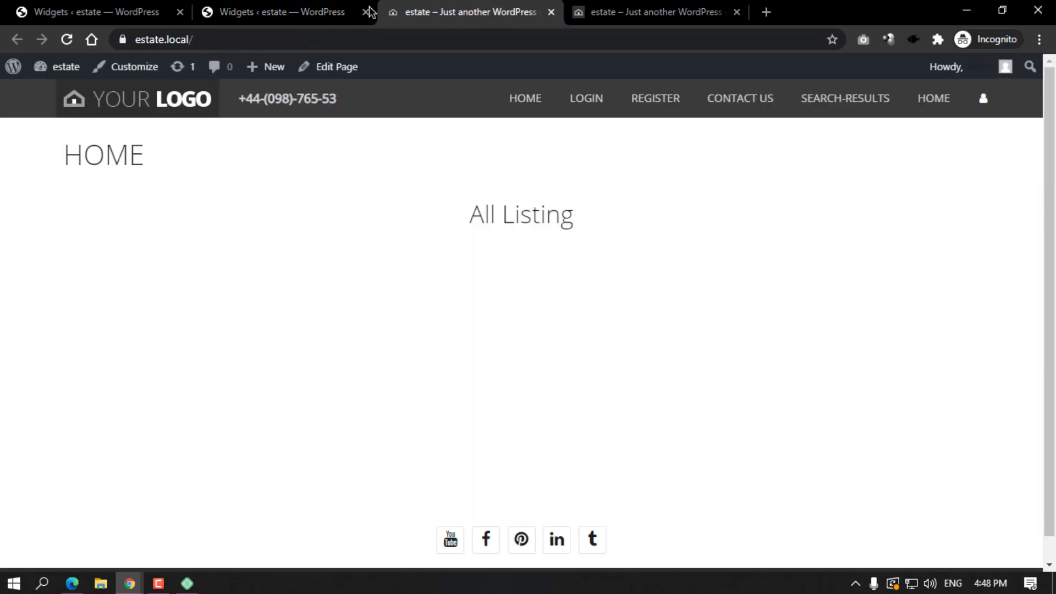
Reload the home page to check the search widget, then go to the admin Pages list.
{"action": "left_click", "coordinate": [67, 40]}
{"action": "left_click", "coordinate": [316, 11]}
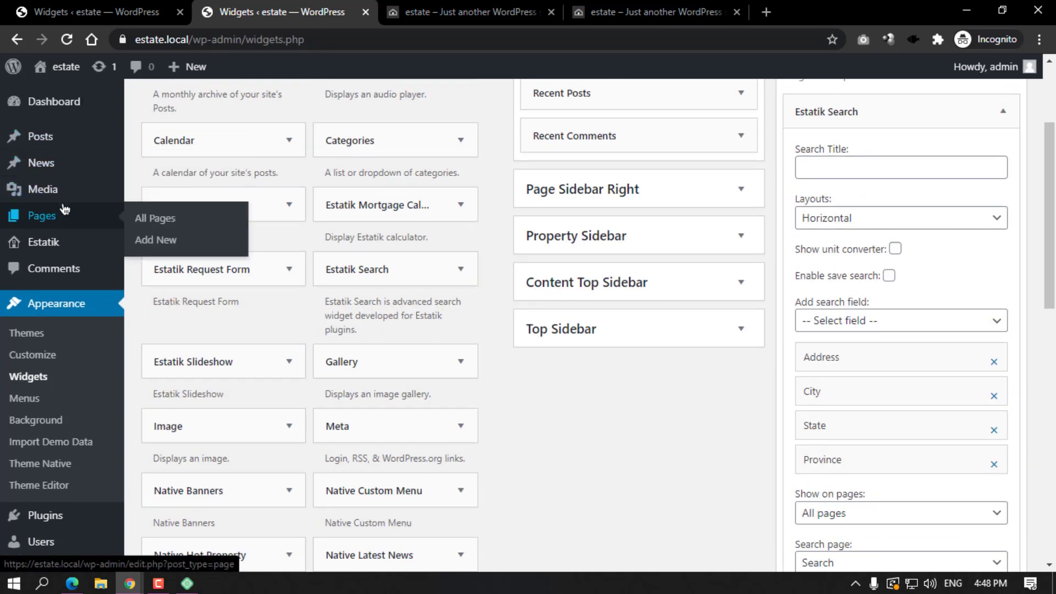
{"action": "left_click", "coordinate": [65, 211]}
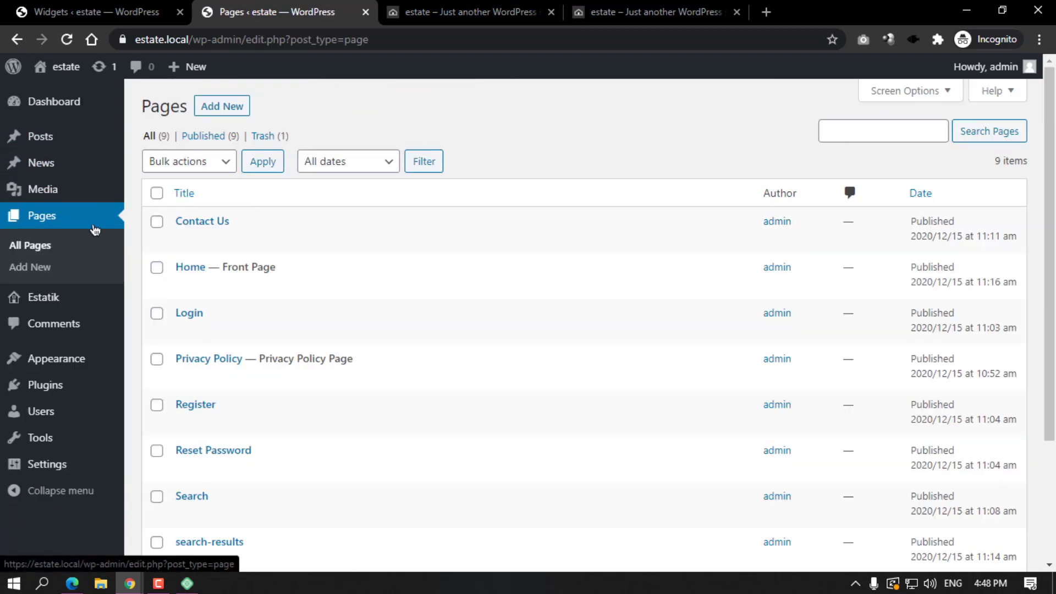
Copy the es_my_listing sort shortcode from the Estatik dashboard, then go to Pages.
{"action": "left_click", "coordinate": [43, 297]}
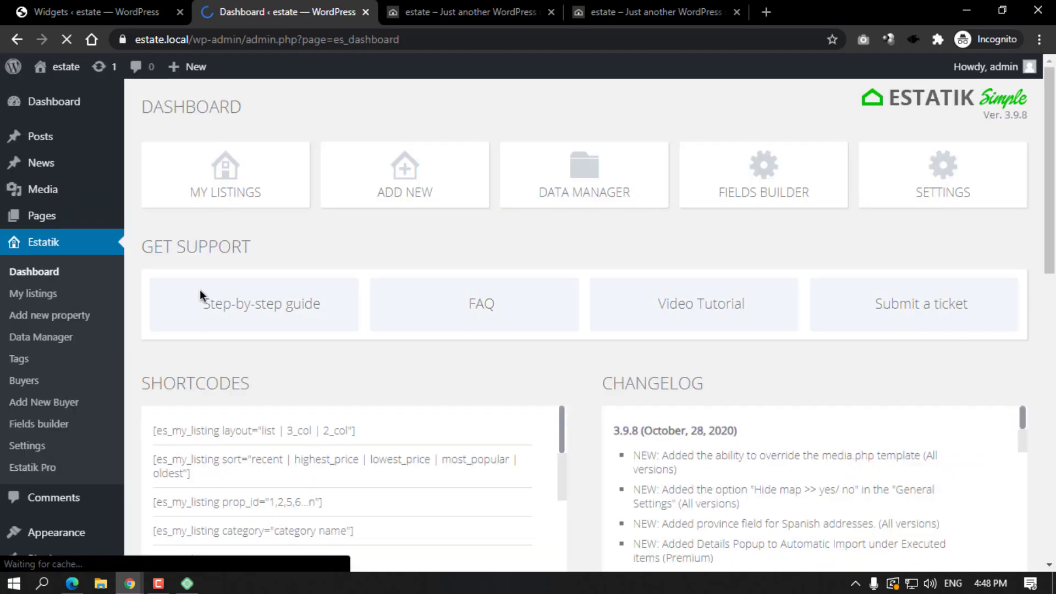
{"action": "scroll", "coordinate": [200, 292], "scroll_direction": "down", "scroll_amount": 3}
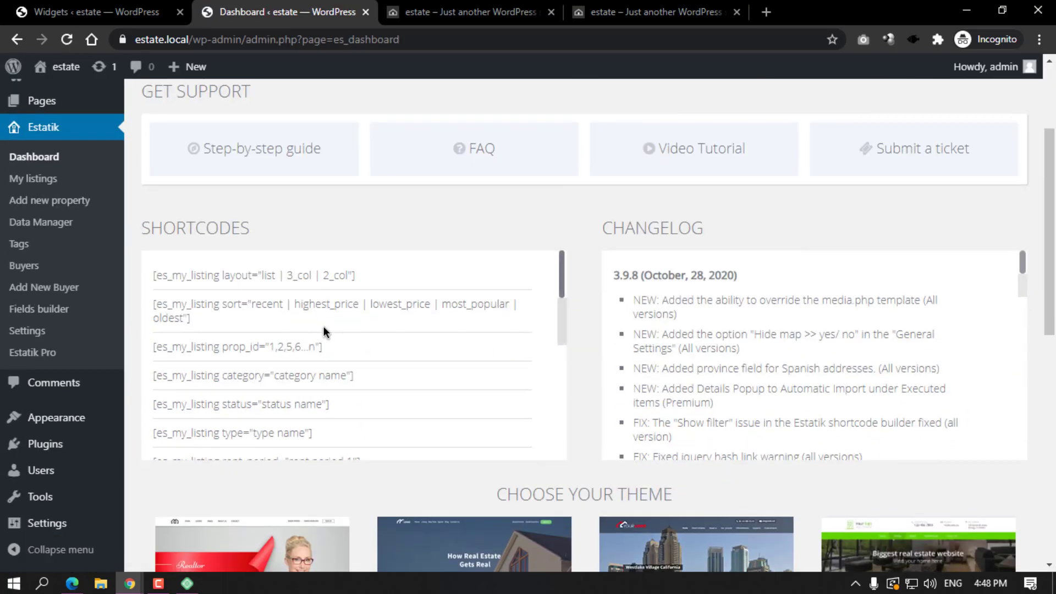
{"action": "left_click_drag", "start_coordinate": [188, 317], "coordinate": [160, 306]}
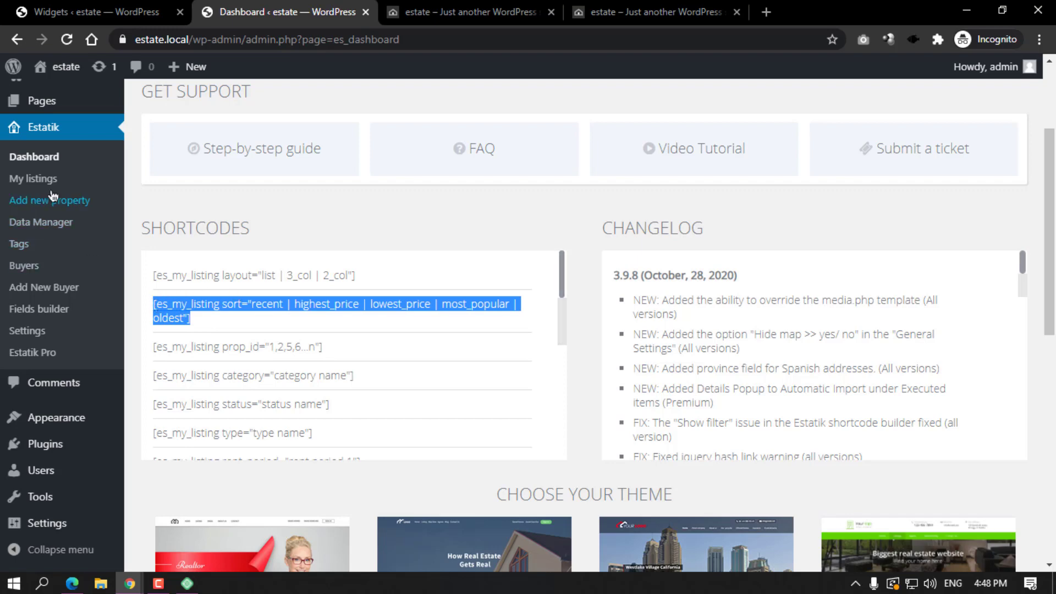
{"action": "scroll", "coordinate": [53, 164], "scroll_direction": "up", "scroll_amount": 3}
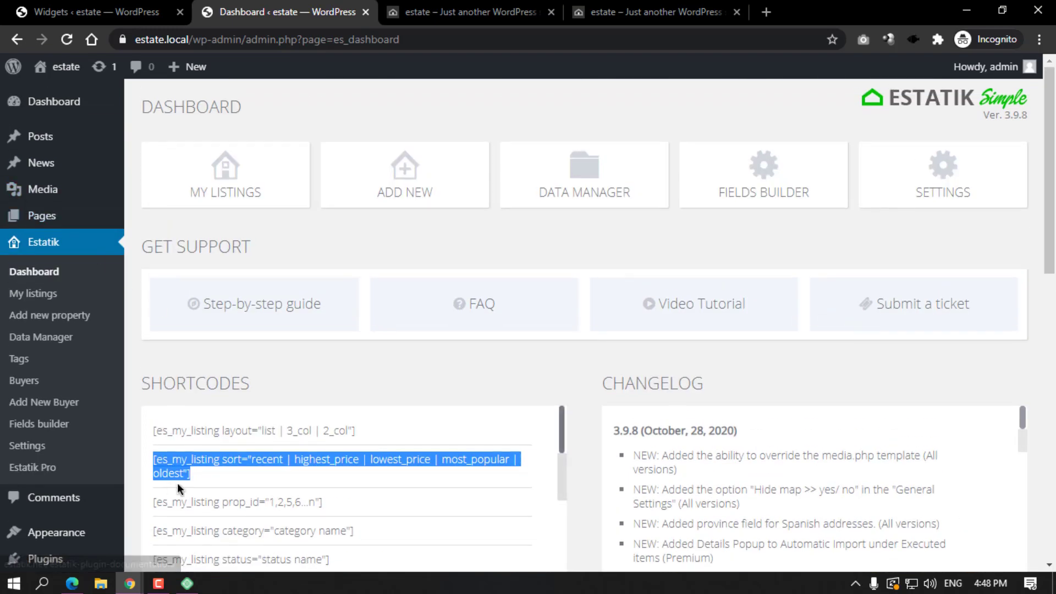
{"action": "left_click", "coordinate": [60, 222]}
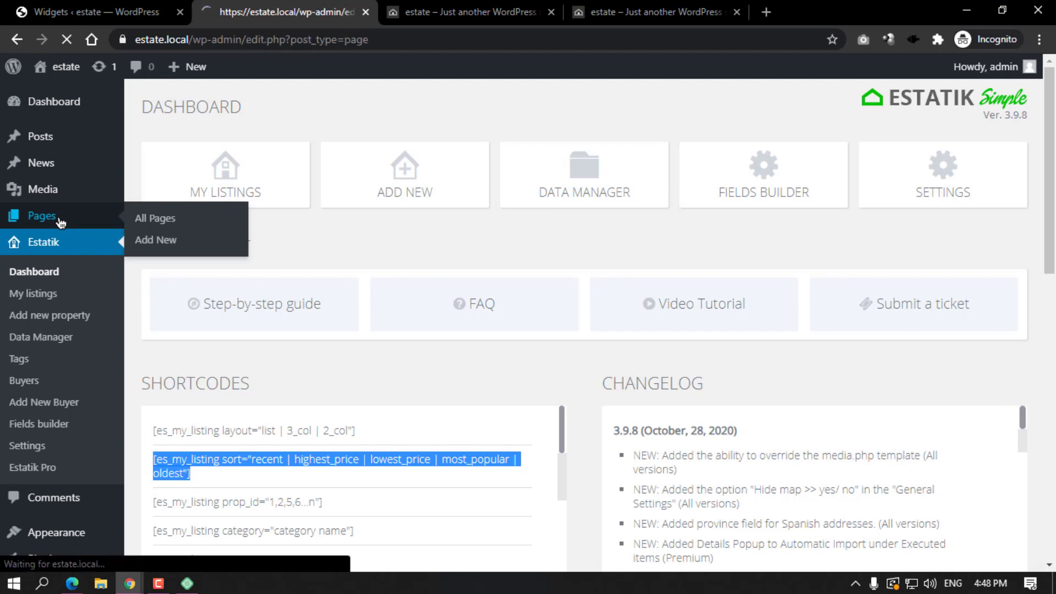
Add a Shortcode block with the es_my_listing sort shortcode below All Listing on Home, and update.
{"action": "left_click", "coordinate": [184, 287]}
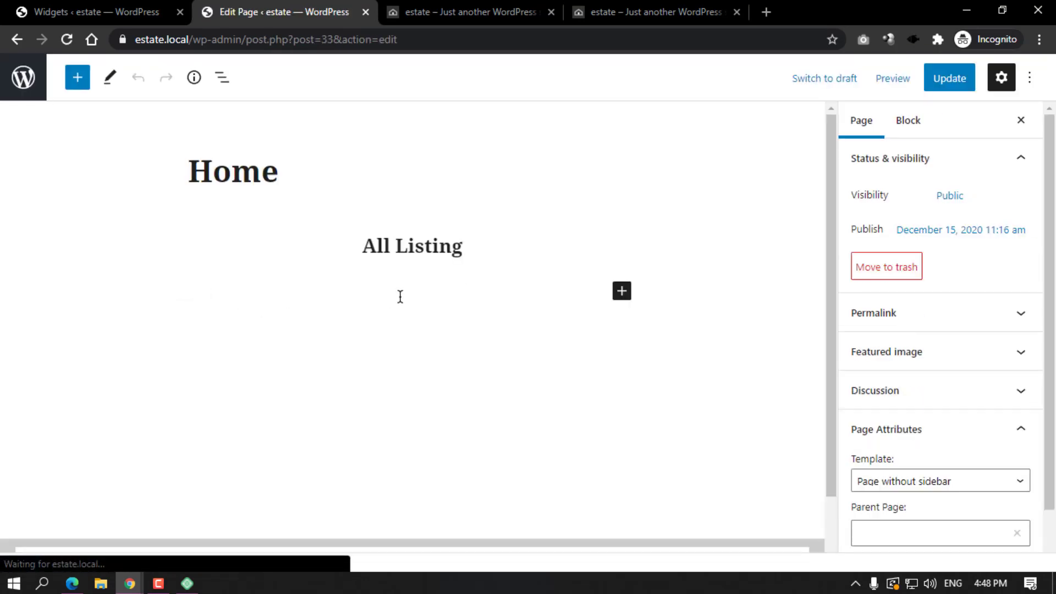
{"action": "left_click", "coordinate": [387, 293]}
{"action": "type", "text": "[es_my_listing sort=\"recent | highest_price | lowest_price | most_popular | oldest\"]"}
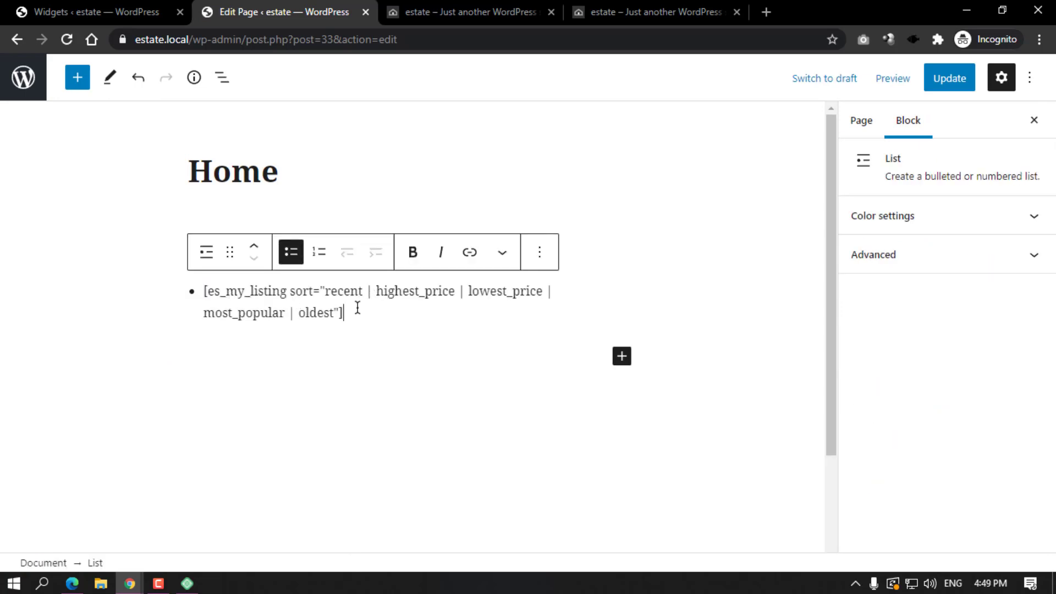
{"action": "key", "text": "ctrl+z"}
{"action": "left_click", "coordinate": [622, 290]}
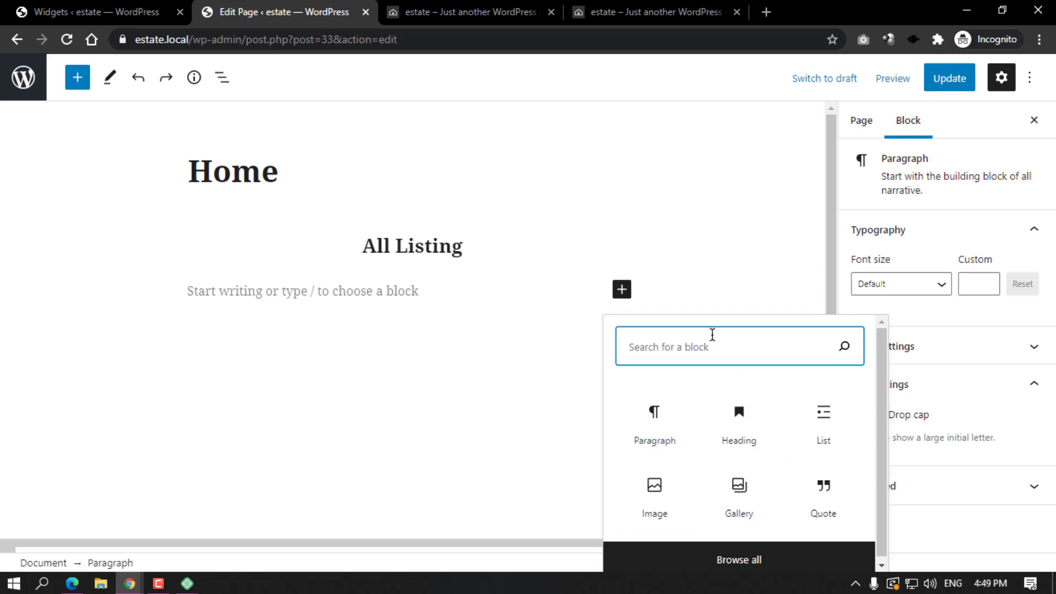
{"action": "type", "text": "short"}
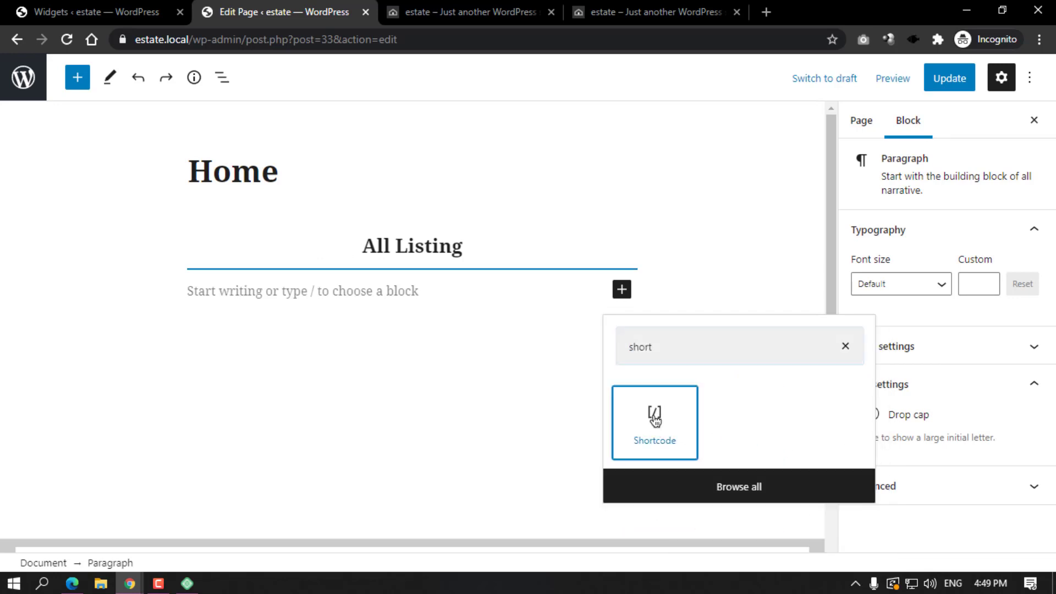
{"action": "left_click", "coordinate": [658, 420]}
{"action": "type", "text": "[es_my_listing sort=\"recent | highest_price | lowest_price | most_popular | oldest\"]"}
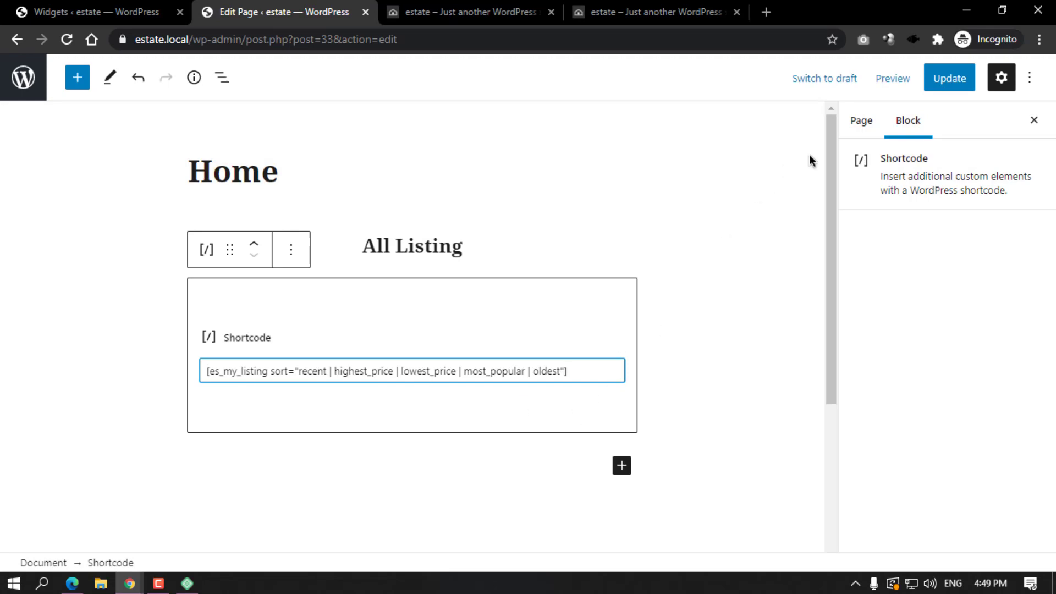
{"action": "left_click", "coordinate": [949, 79]}
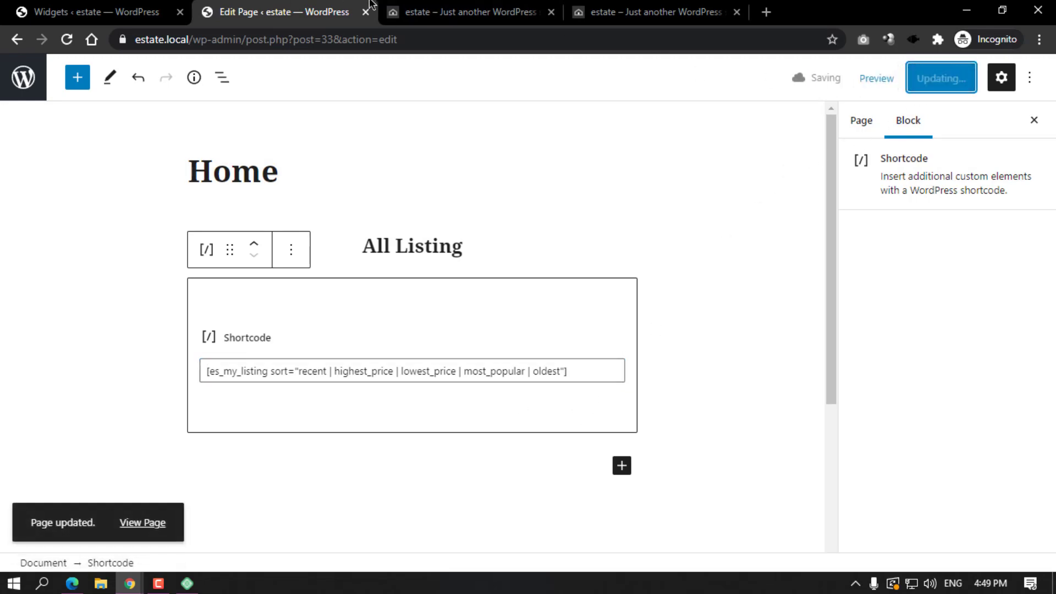
{"action": "left_click", "coordinate": [385, 8]}
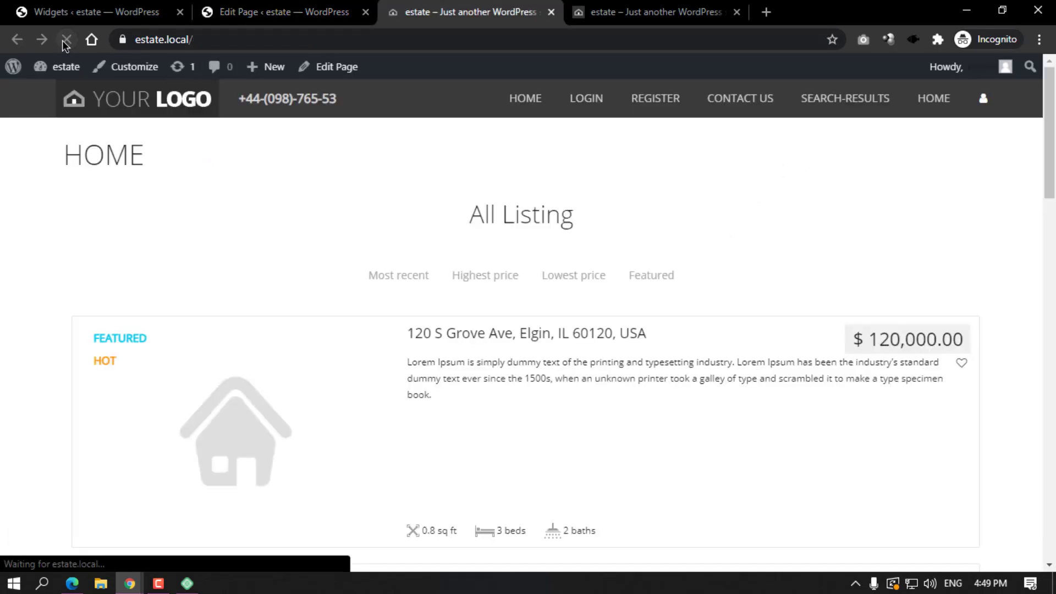
Scroll through the live Home page to check the sortable property listings.
{"action": "scroll", "coordinate": [505, 240], "scroll_direction": "down", "scroll_amount": 5}
{"action": "scroll", "coordinate": [509, 248], "scroll_direction": "down", "scroll_amount": 5}
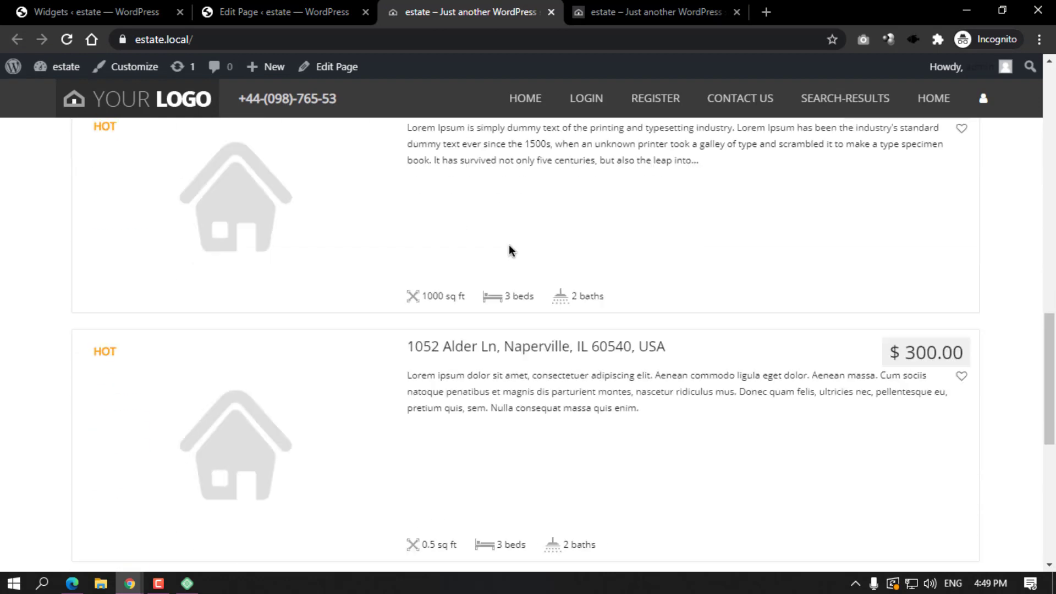
{"action": "scroll", "coordinate": [216, 252], "scroll_direction": "up", "scroll_amount": 5}
{"action": "scroll", "coordinate": [297, 263], "scroll_direction": "up", "scroll_amount": 3}
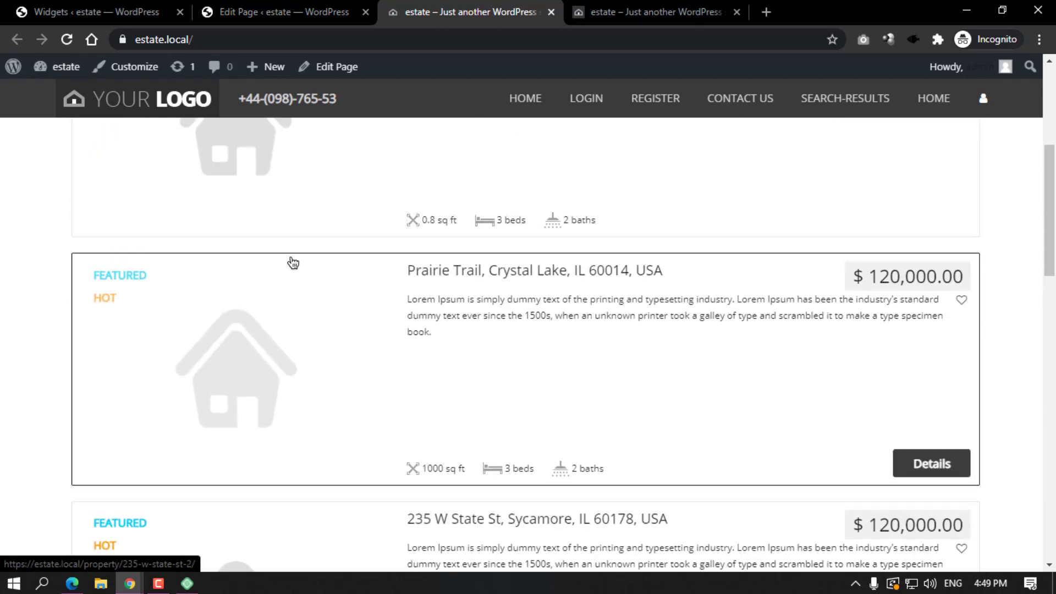
{"action": "scroll", "coordinate": [330, 313], "scroll_direction": "up", "scroll_amount": 5}
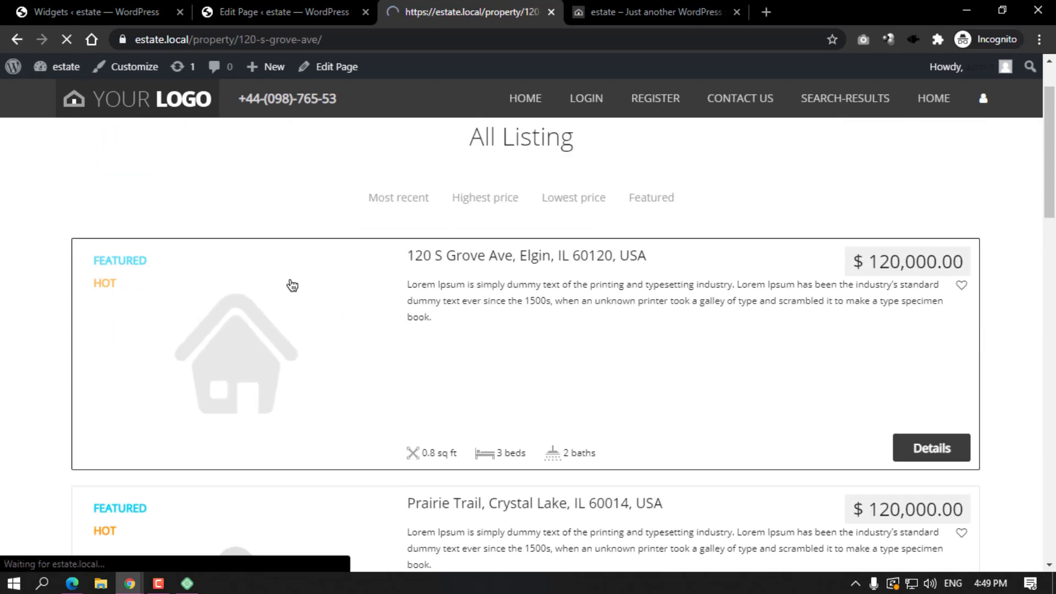
{"action": "scroll", "coordinate": [605, 315], "scroll_direction": "down", "scroll_amount": 6}
{"action": "scroll", "coordinate": [605, 315], "scroll_direction": "down", "scroll_amount": 5}
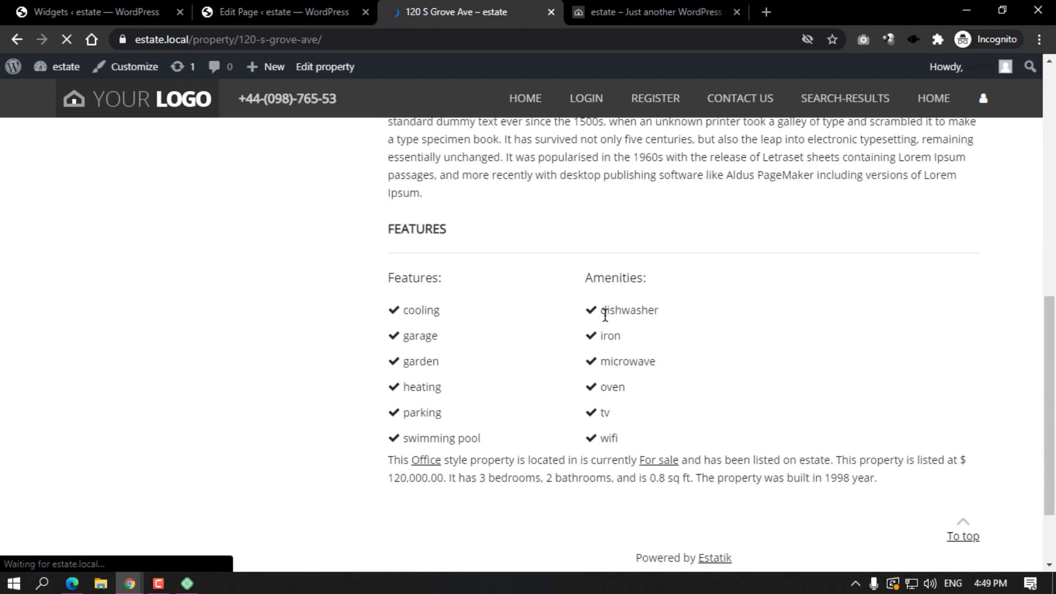
{"action": "scroll", "coordinate": [605, 316], "scroll_direction": "up", "scroll_amount": 11}
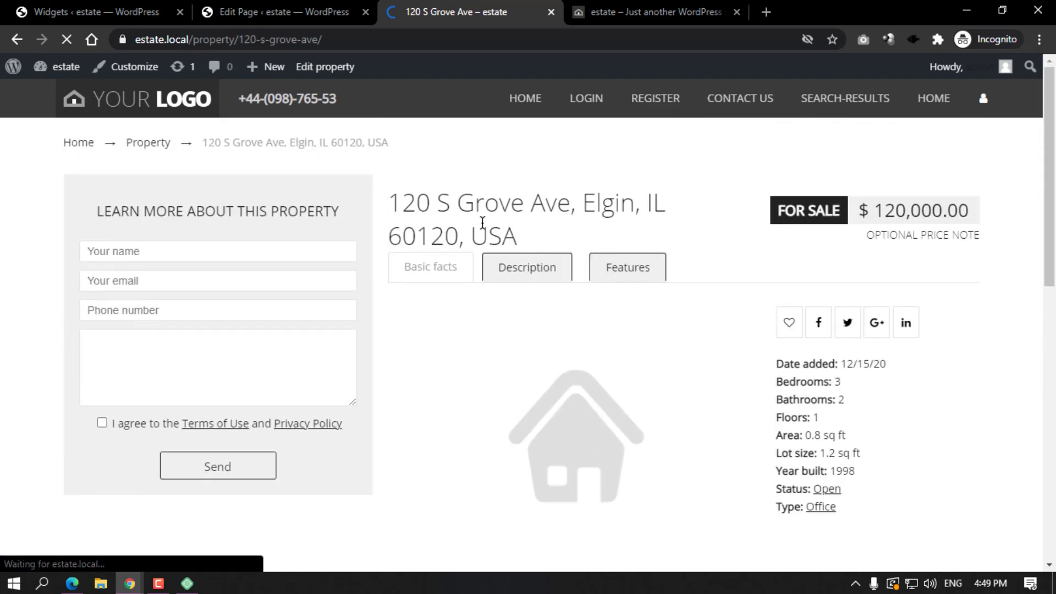
In the Home page editor, bring up the page settings' Template list.
{"action": "left_click", "coordinate": [270, 5]}
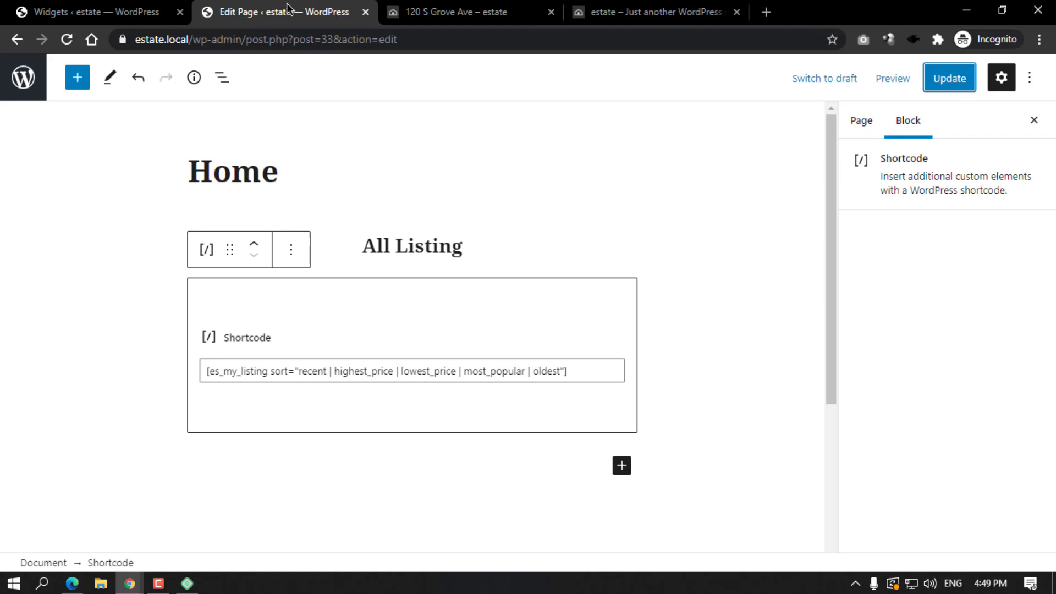
{"action": "left_click", "coordinate": [860, 119]}
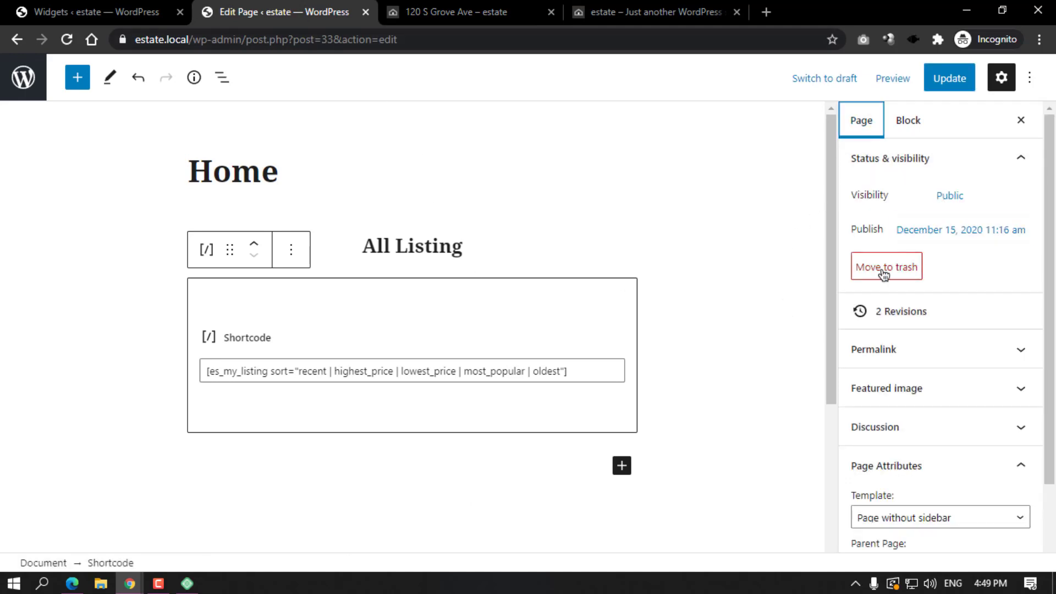
{"action": "scroll", "coordinate": [893, 436], "scroll_direction": "down", "scroll_amount": 2}
{"action": "left_click", "coordinate": [893, 424]}
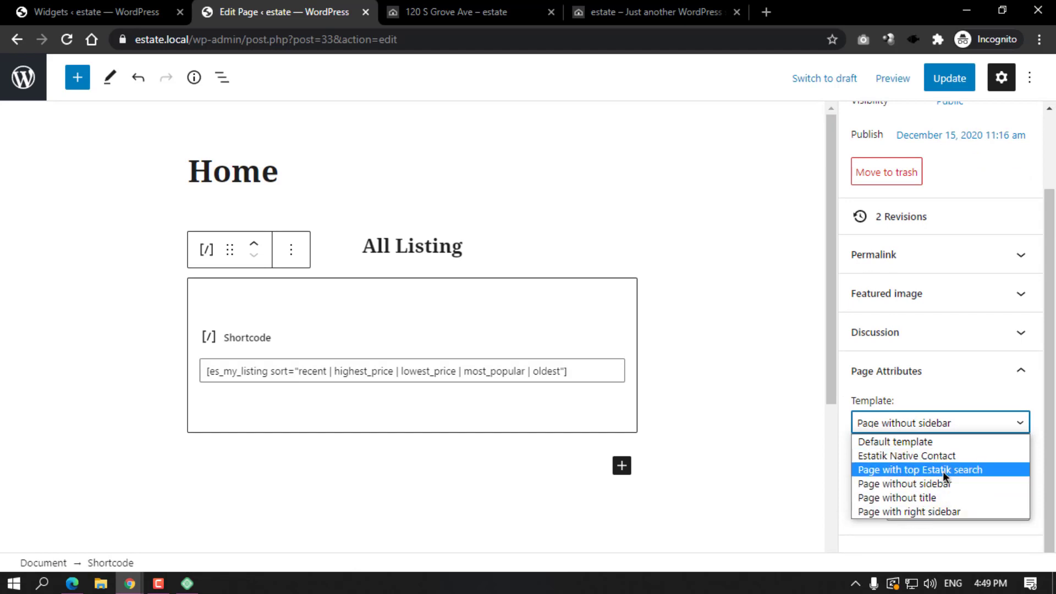
Give Home the 'Page with top Estatik search' template, update it, and open the live home page.
{"action": "left_click", "coordinate": [944, 470]}
{"action": "left_click", "coordinate": [950, 83]}
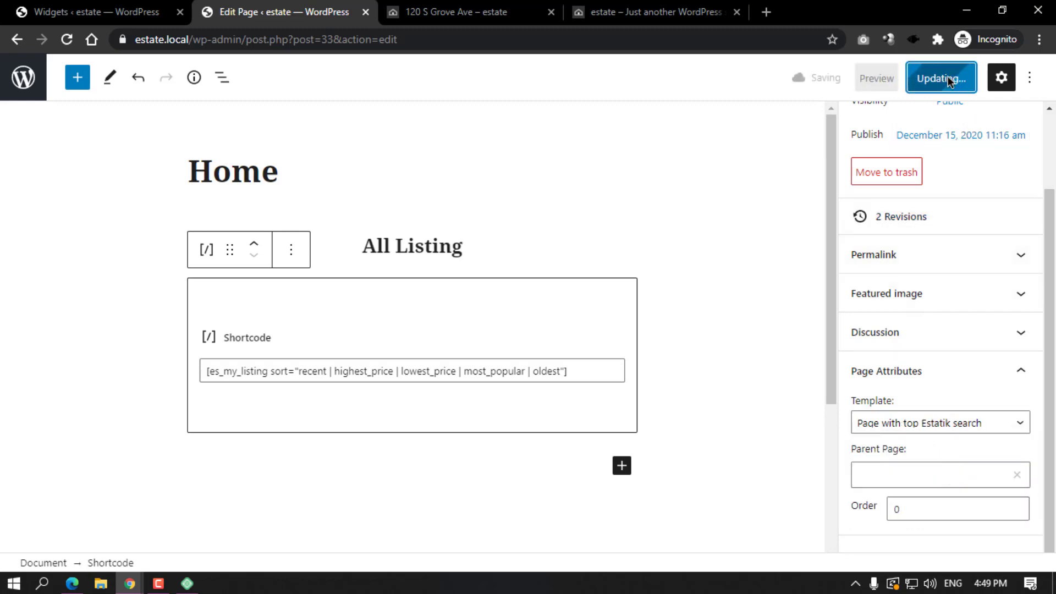
{"action": "left_click", "coordinate": [467, 11]}
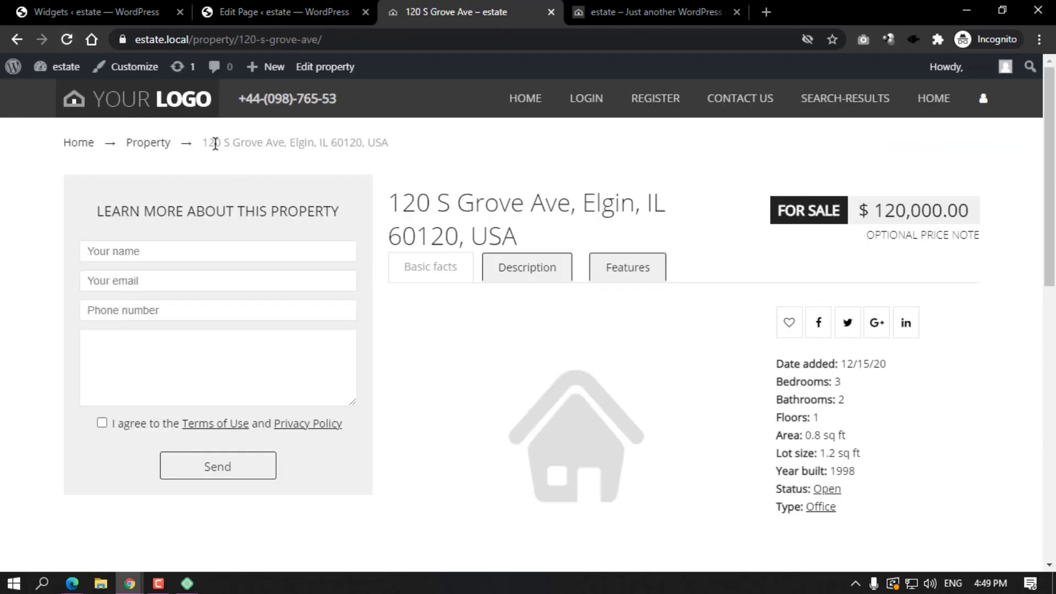
{"action": "left_click", "coordinate": [166, 108]}
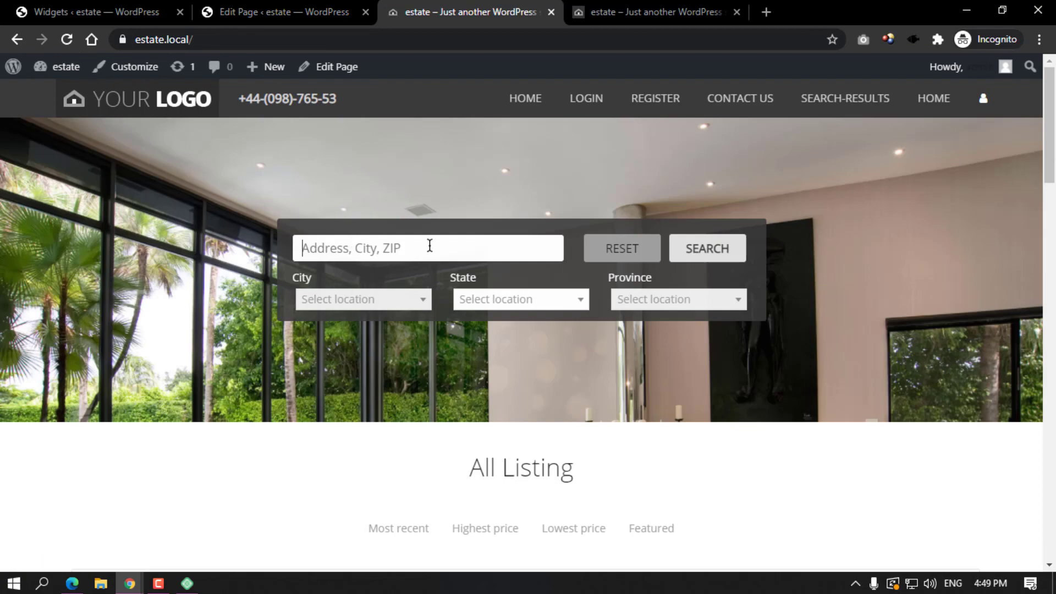
Check the search form above All Listing on the live home page, then return to the editor.
{"action": "scroll", "coordinate": [584, 336], "scroll_direction": "down", "scroll_amount": 10}
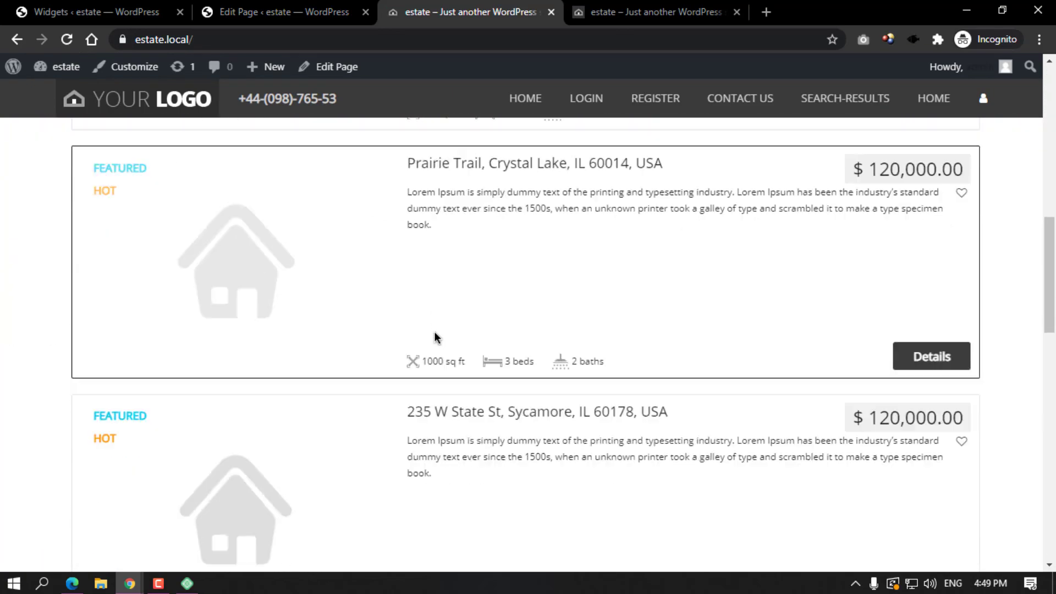
{"action": "scroll", "coordinate": [438, 336], "scroll_direction": "down", "scroll_amount": 15}
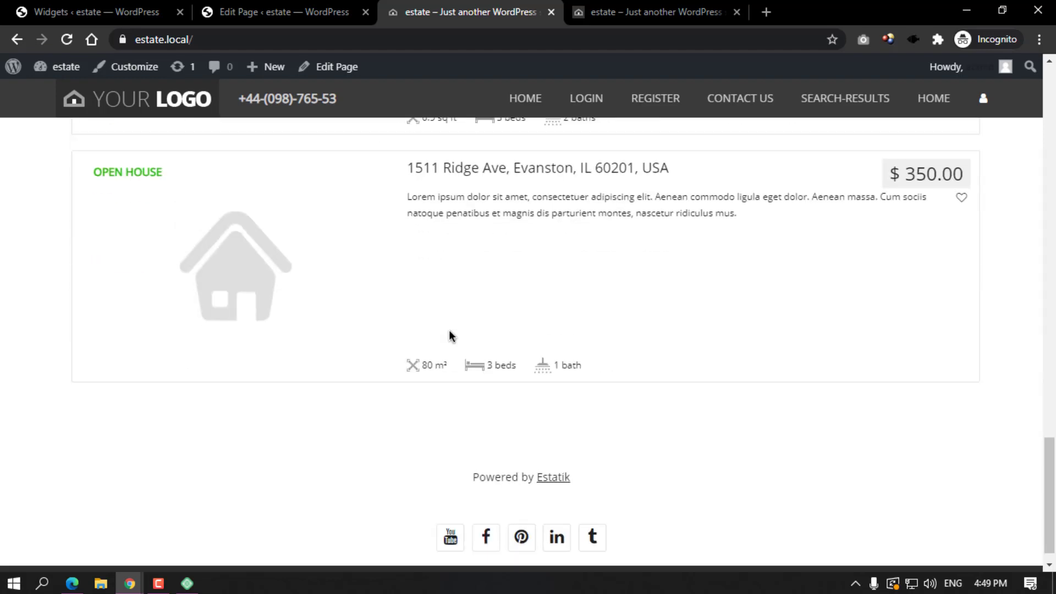
{"action": "scroll", "coordinate": [451, 332], "scroll_direction": "up", "scroll_amount": 15}
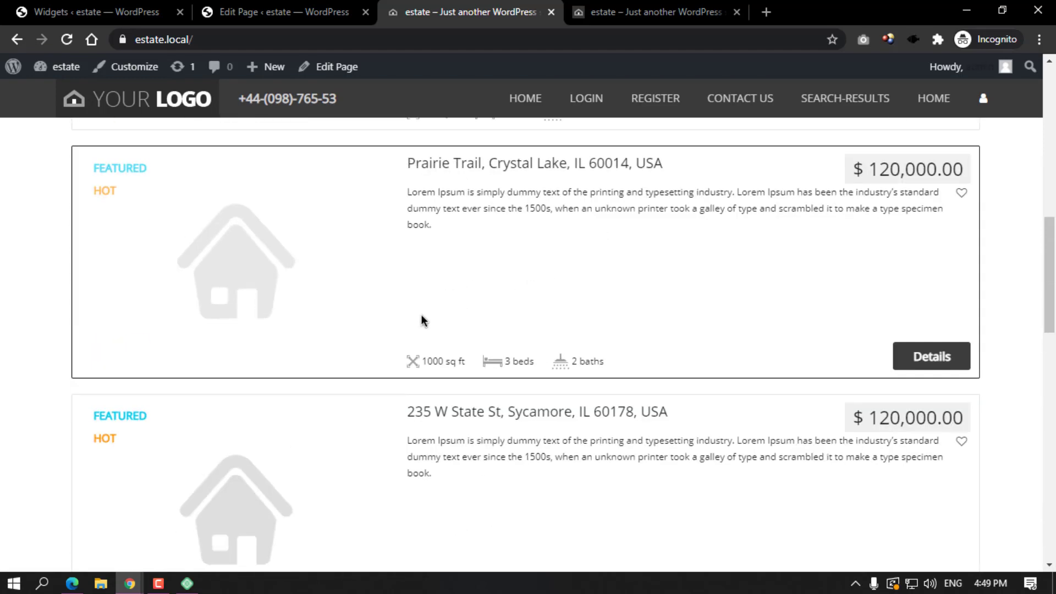
{"action": "scroll", "coordinate": [520, 310], "scroll_direction": "up", "scroll_amount": 8}
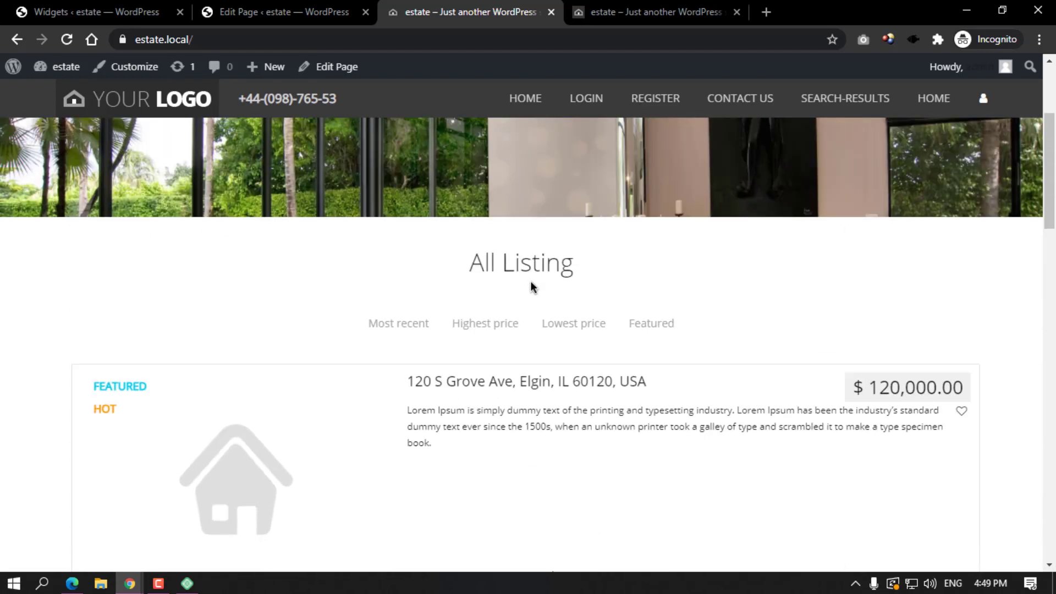
{"action": "left_click", "coordinate": [296, 5]}
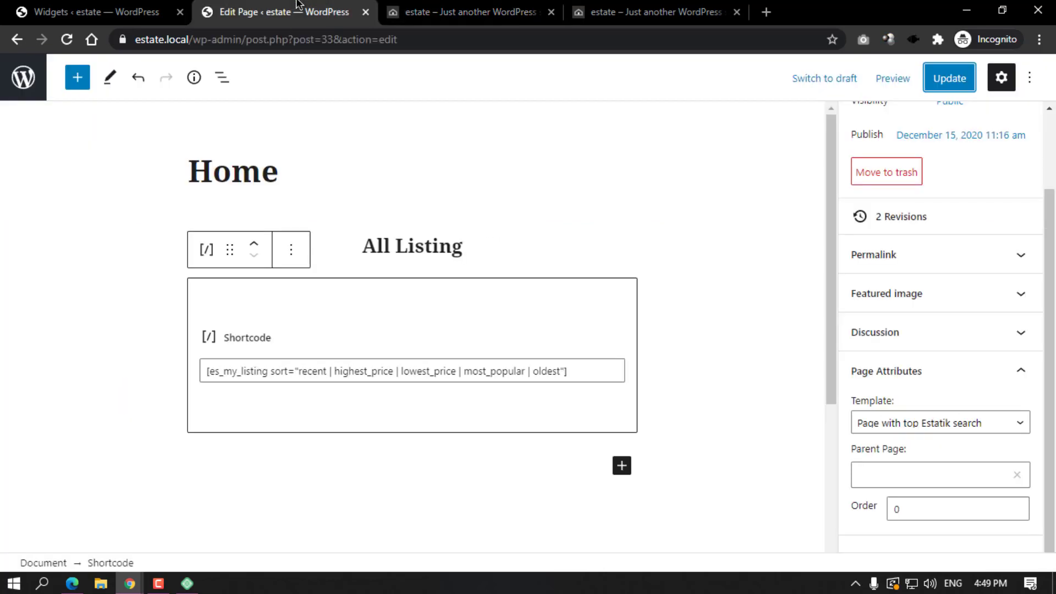
Go to the Estatik dashboard and look through its list of shortcodes.
{"action": "left_click", "coordinate": [24, 78]}
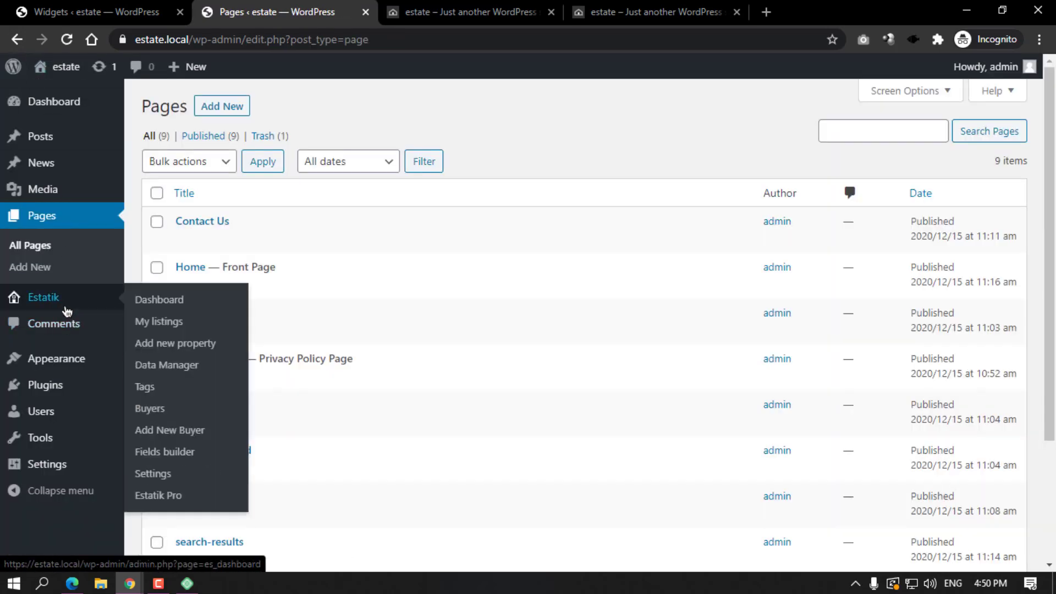
{"action": "left_click", "coordinate": [84, 298]}
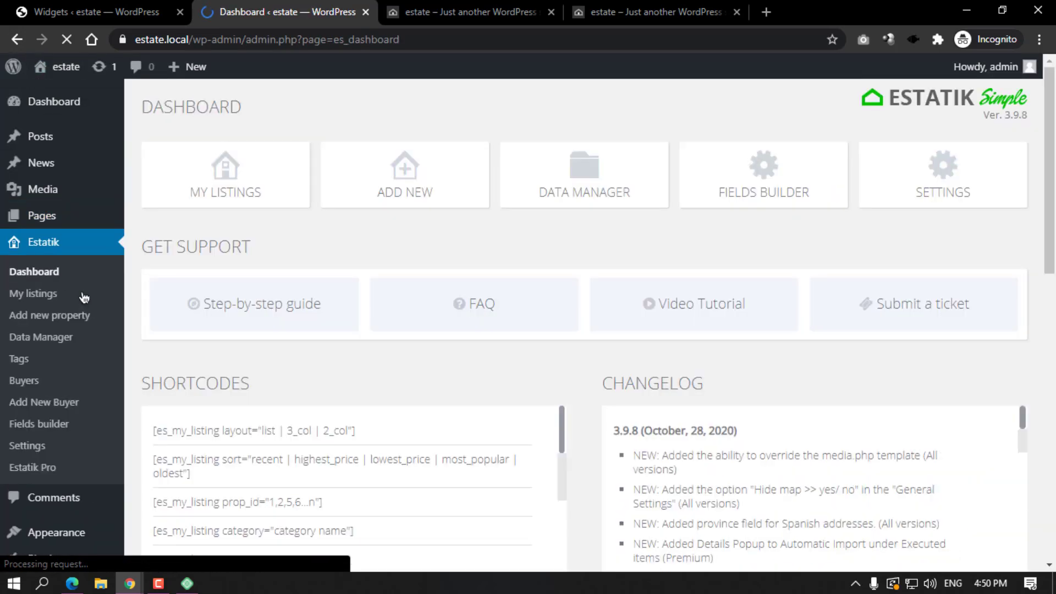
{"action": "scroll", "coordinate": [308, 308], "scroll_direction": "down", "scroll_amount": 3}
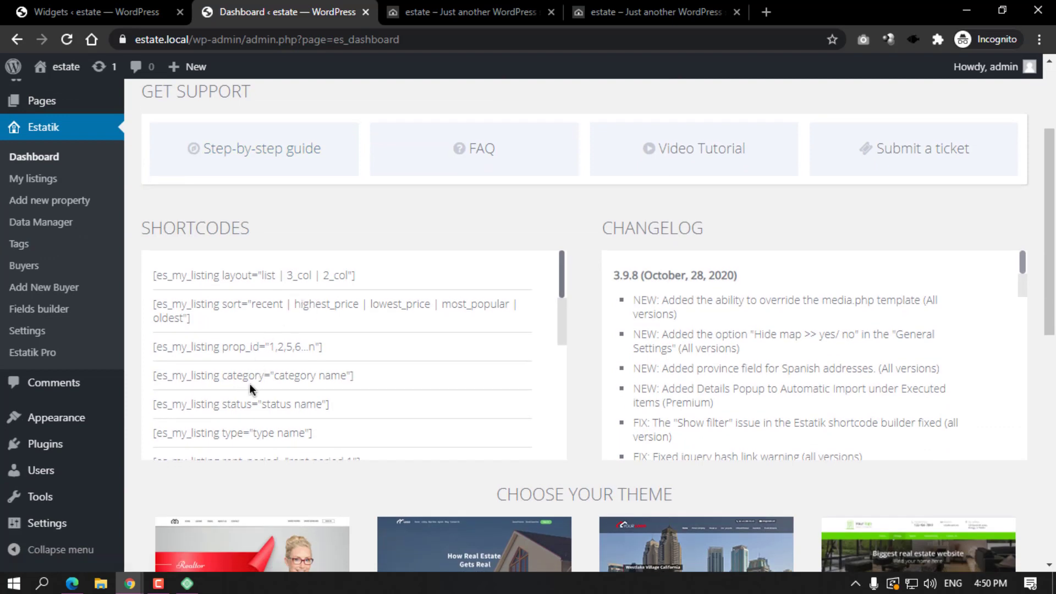
{"action": "scroll", "coordinate": [284, 407], "scroll_direction": "down", "scroll_amount": 3}
{"action": "scroll", "coordinate": [285, 394], "scroll_direction": "up", "scroll_amount": 3}
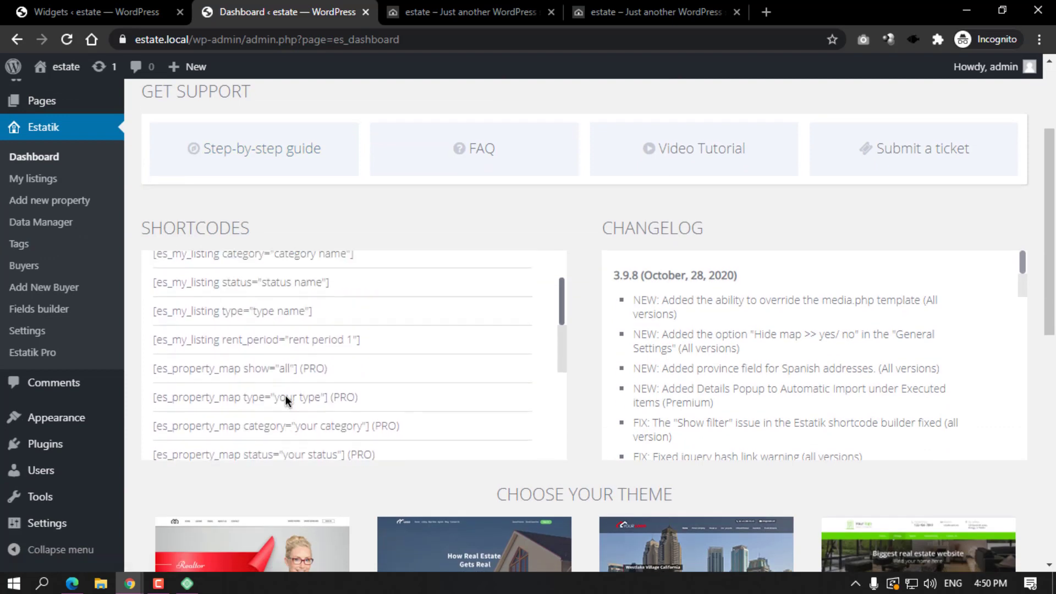
{"action": "scroll", "coordinate": [285, 395], "scroll_direction": "up", "scroll_amount": 1}
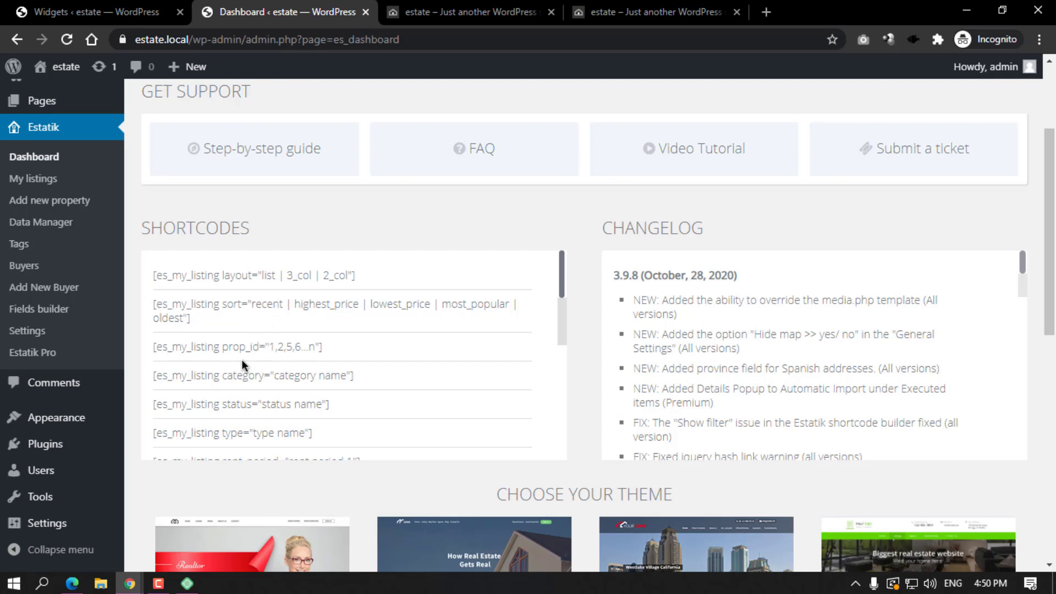
Check the live search-results page, then the home page with its search form.
{"action": "left_click", "coordinate": [456, 12]}
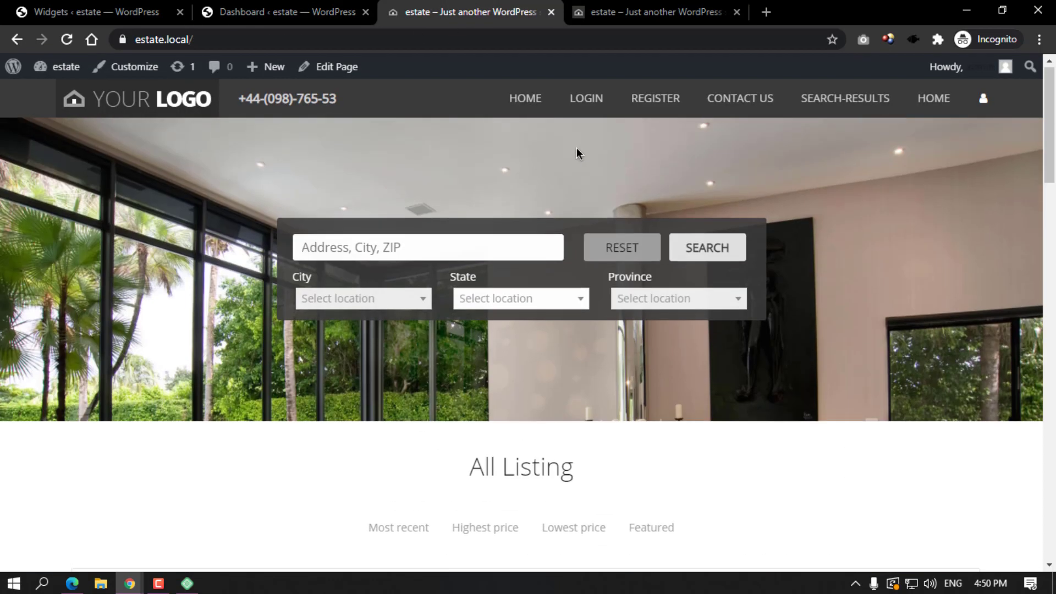
{"action": "left_click", "coordinate": [839, 101]}
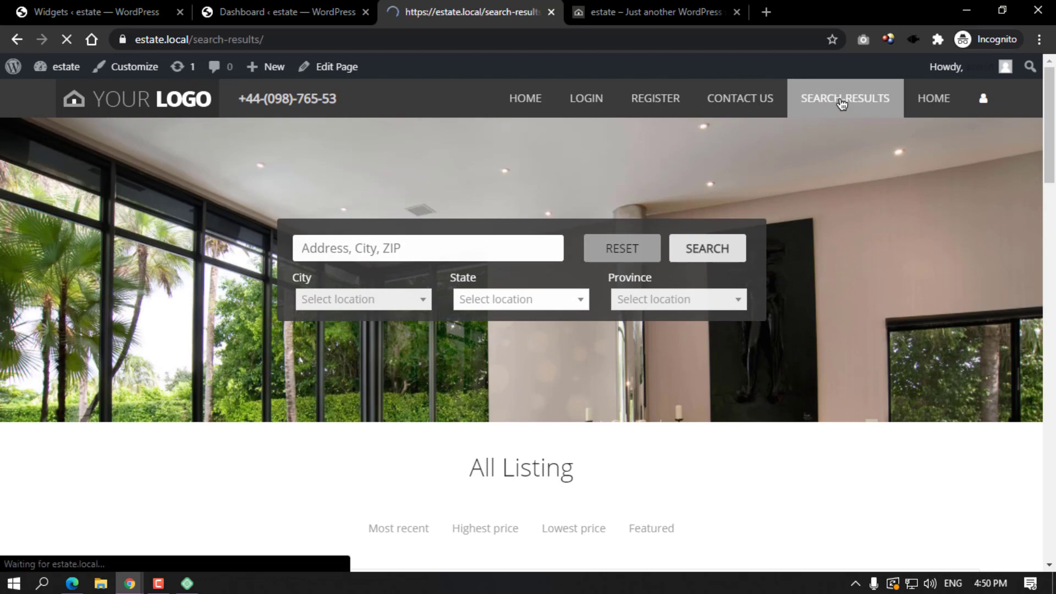
{"action": "scroll", "coordinate": [544, 275], "scroll_direction": "down", "scroll_amount": 4}
{"action": "scroll", "coordinate": [544, 276], "scroll_direction": "up", "scroll_amount": 4}
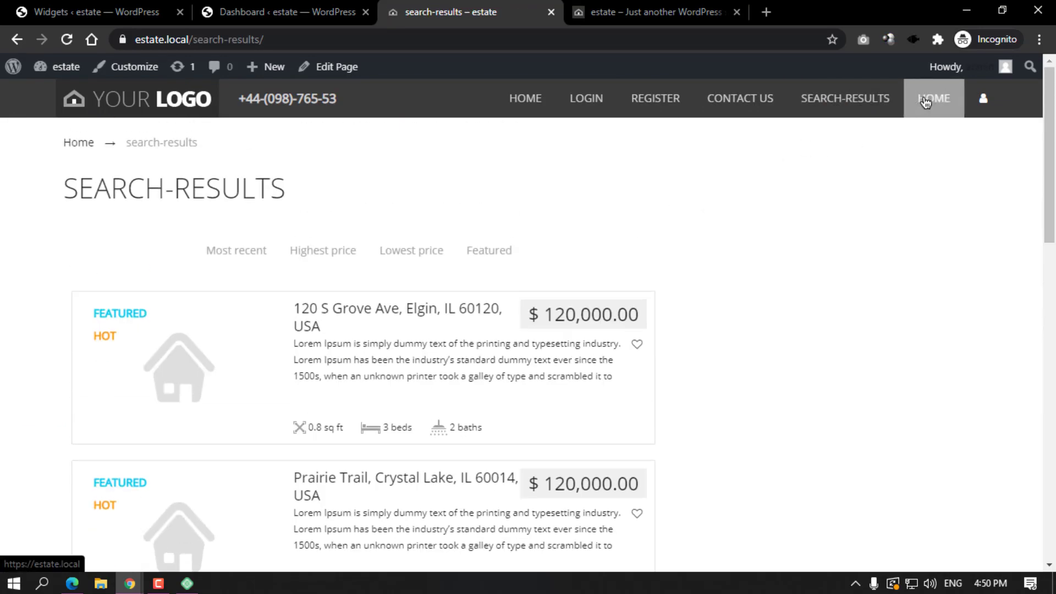
{"action": "left_click", "coordinate": [927, 101]}
{"action": "scroll", "coordinate": [635, 200], "scroll_direction": "down", "scroll_amount": 5}
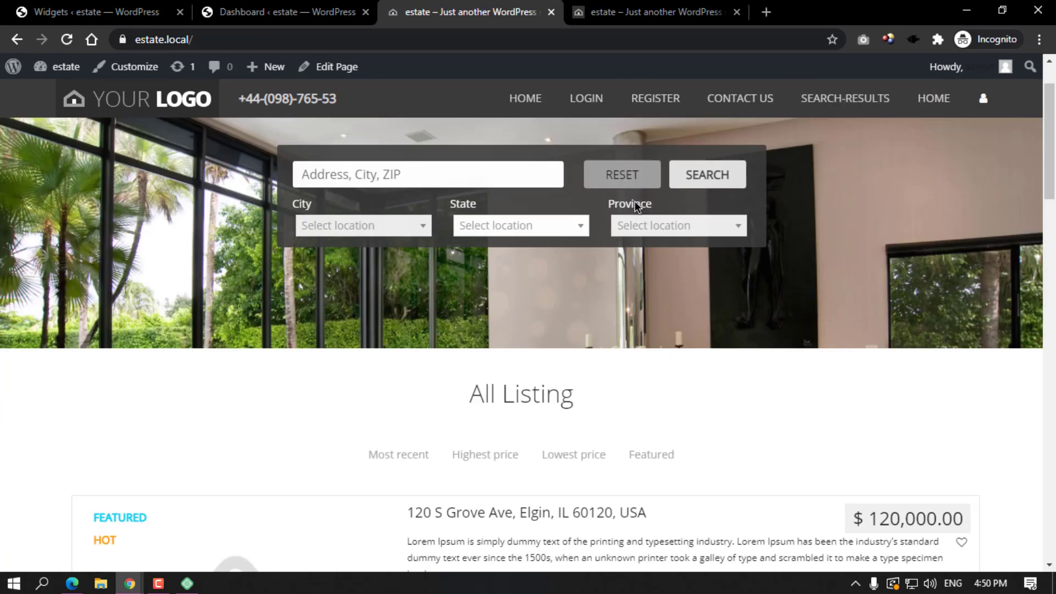
{"action": "scroll", "coordinate": [622, 202], "scroll_direction": "up", "scroll_amount": 5}
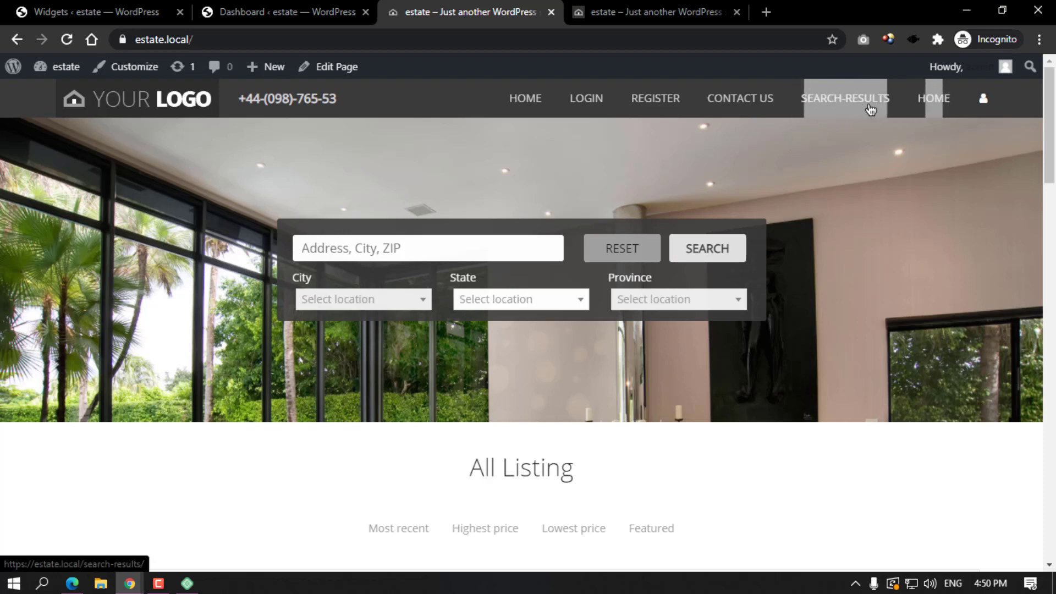
Return to the admin dashboard and go to the Pages list.
{"action": "key", "text": "ctrl+shift+Tab"}
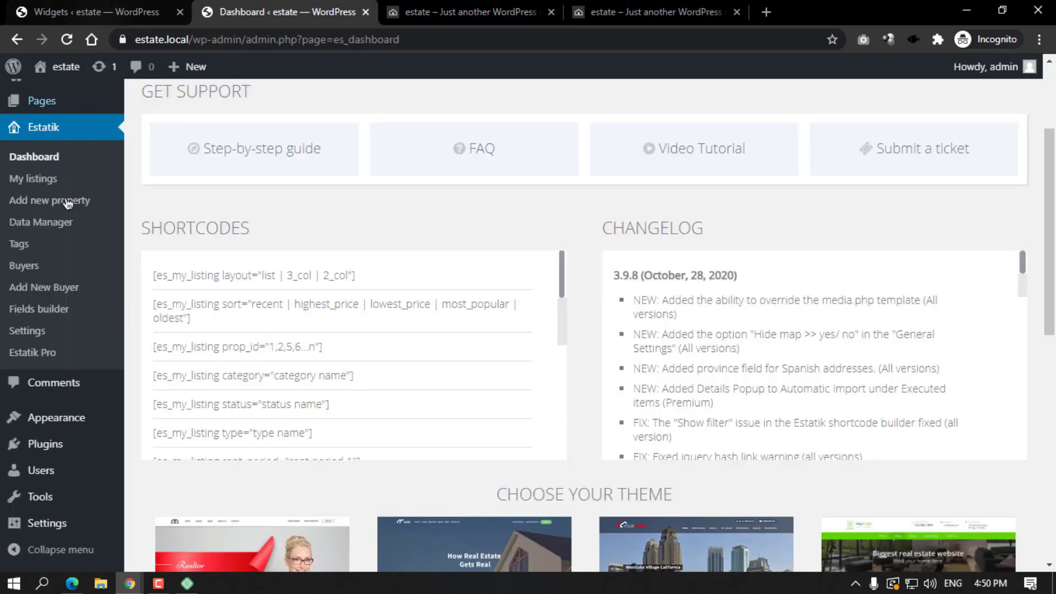
{"action": "scroll", "coordinate": [55, 275], "scroll_direction": "up", "scroll_amount": 3}
{"action": "left_click", "coordinate": [55, 217]}
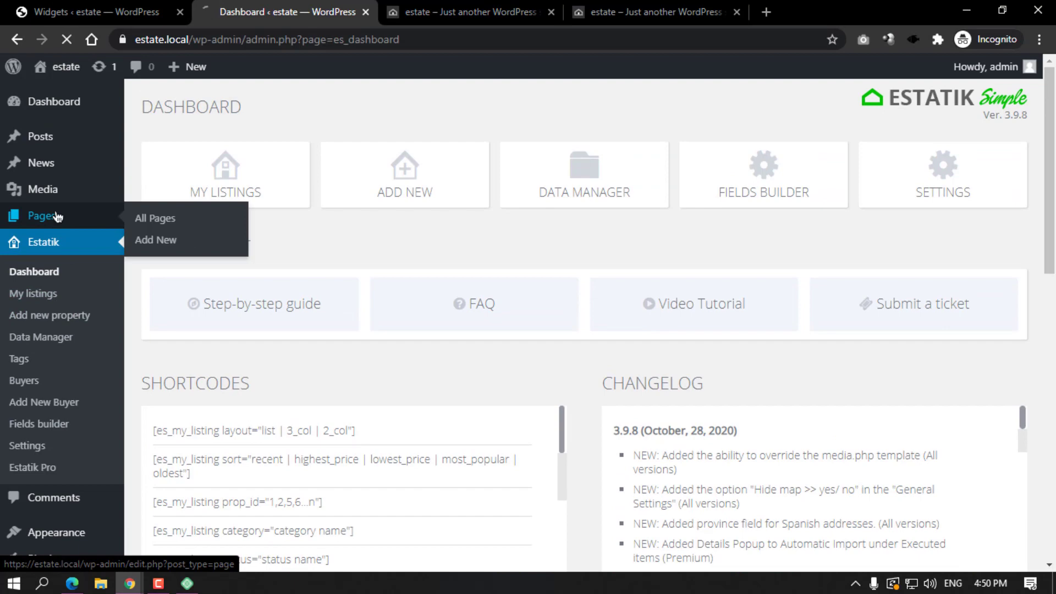
Inspect the search-results page holding [es_search], then move it to the Trash.
{"action": "scroll", "coordinate": [204, 296], "scroll_direction": "down", "scroll_amount": 3}
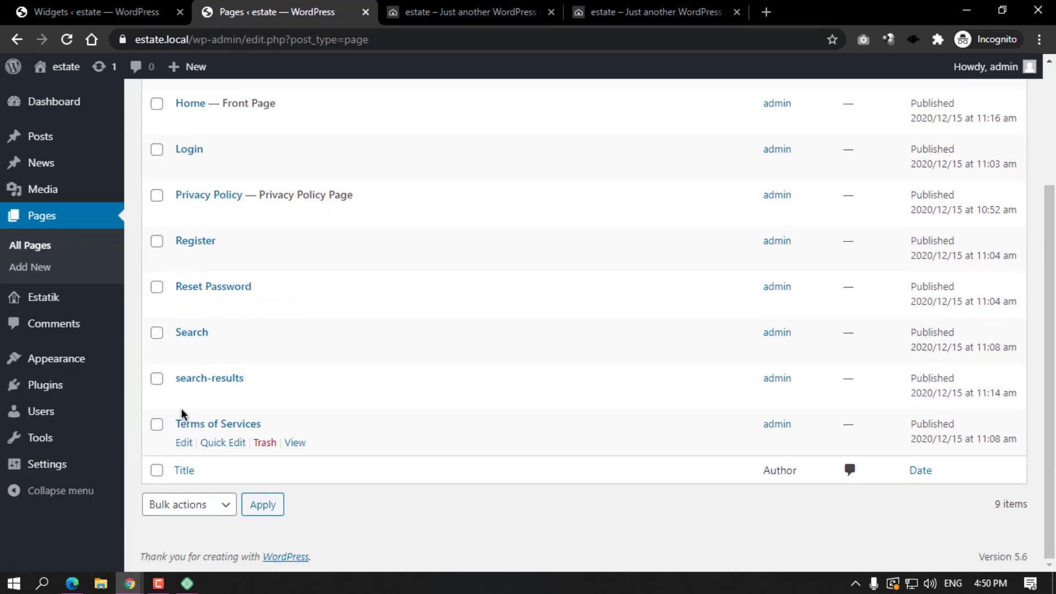
{"action": "left_click", "coordinate": [181, 398]}
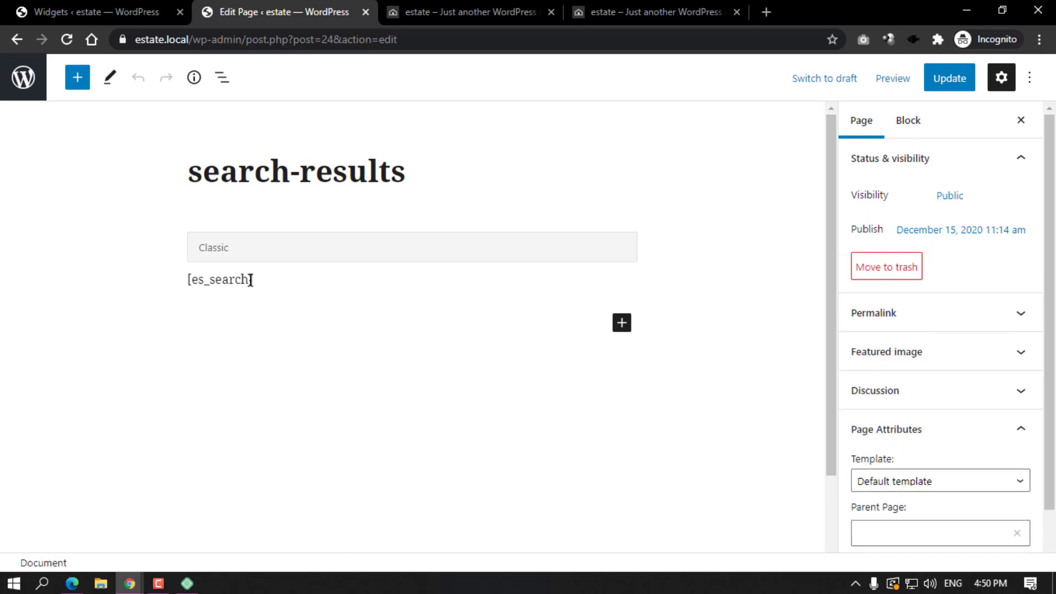
{"action": "left_click", "coordinate": [23, 77]}
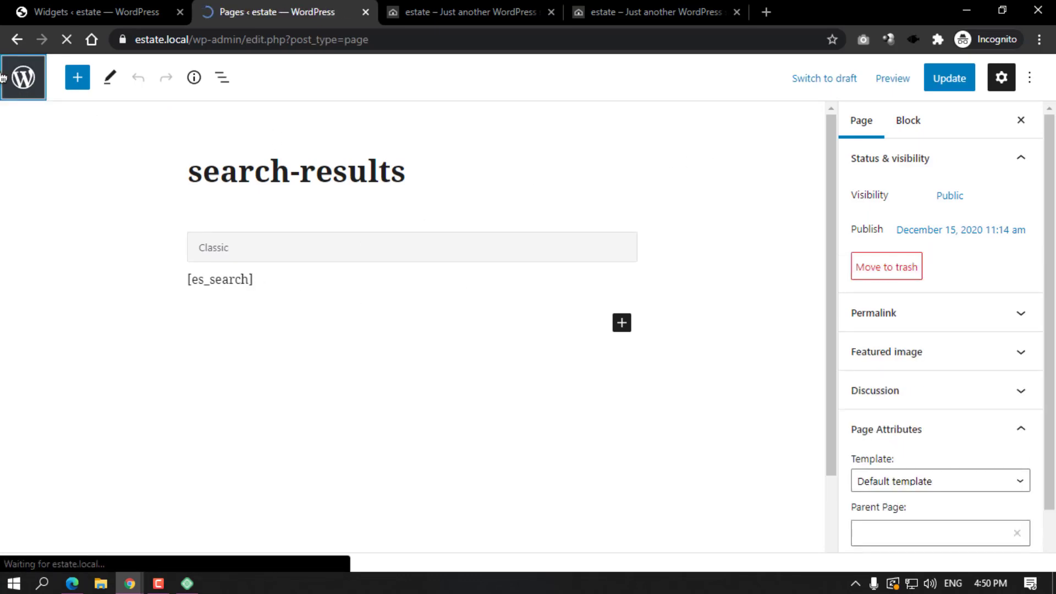
{"action": "scroll", "coordinate": [141, 311], "scroll_direction": "down", "scroll_amount": 3}
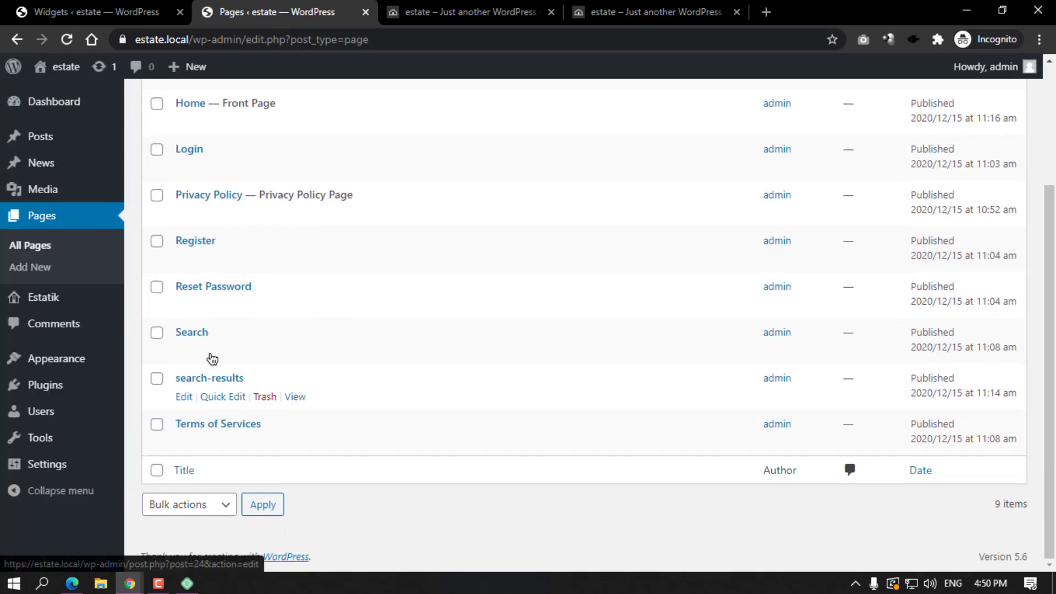
{"action": "left_click", "coordinate": [265, 397]}
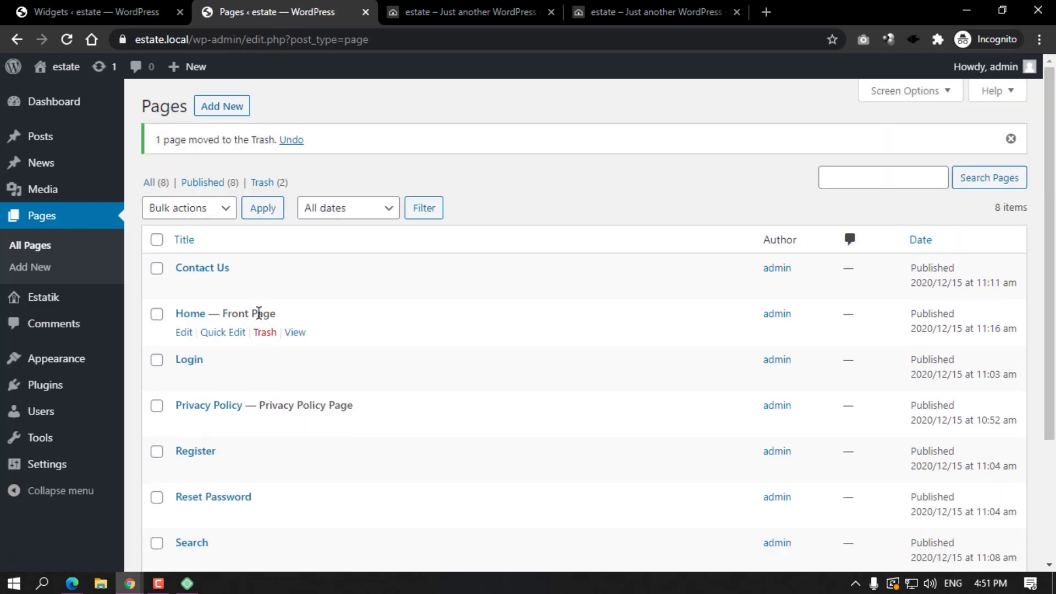
Remove the search-results, Home front page and Home custom link items from the main menu.
{"action": "mouse_move", "coordinate": [78, 361]}
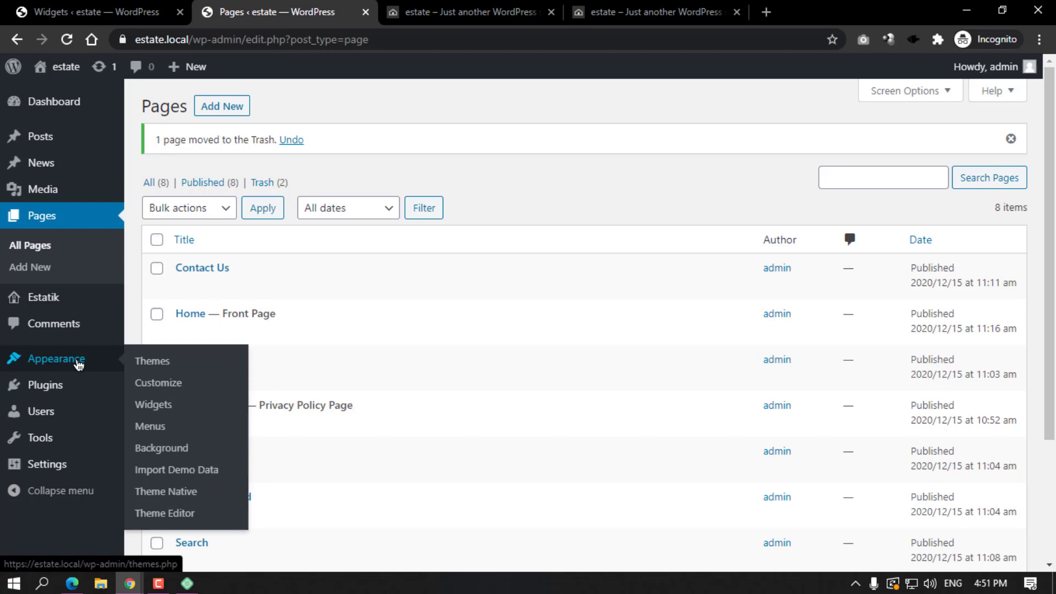
{"action": "left_click", "coordinate": [147, 433]}
{"action": "scroll", "coordinate": [550, 385], "scroll_direction": "down", "scroll_amount": 4}
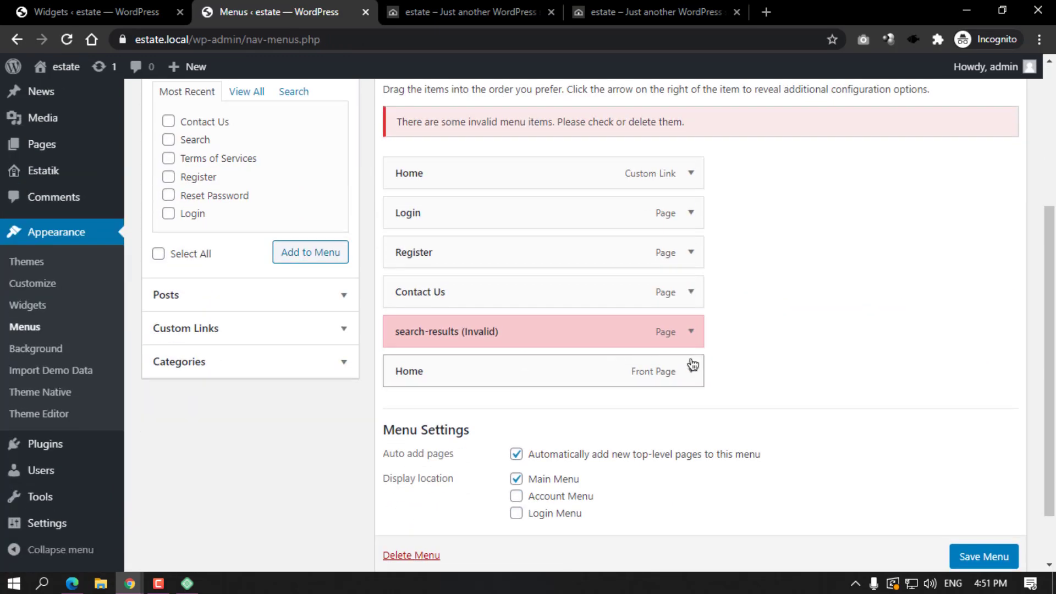
{"action": "left_click", "coordinate": [691, 332]}
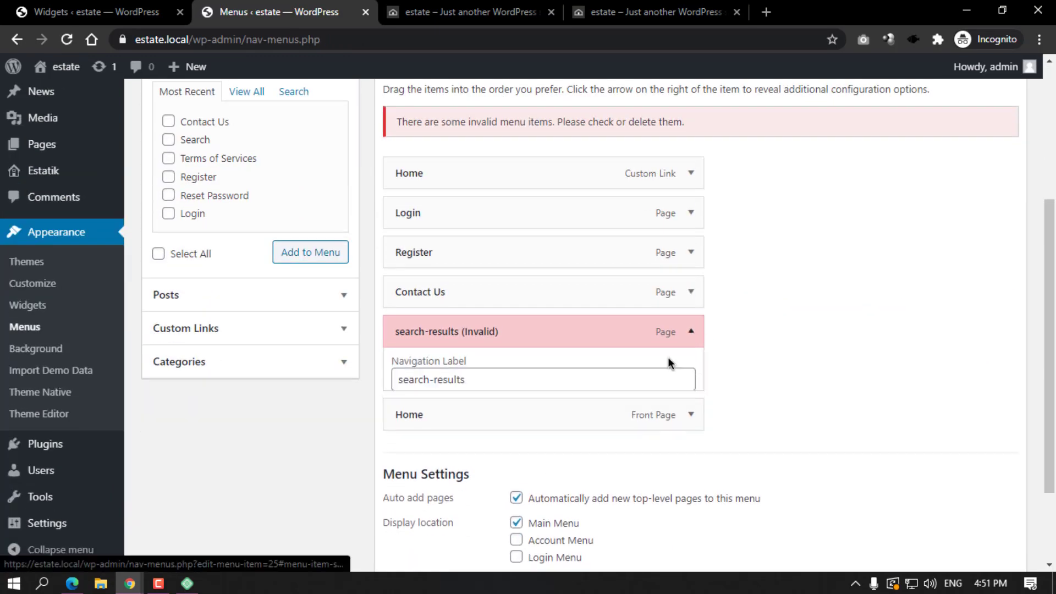
{"action": "left_click", "coordinate": [411, 474]}
{"action": "left_click", "coordinate": [672, 356]}
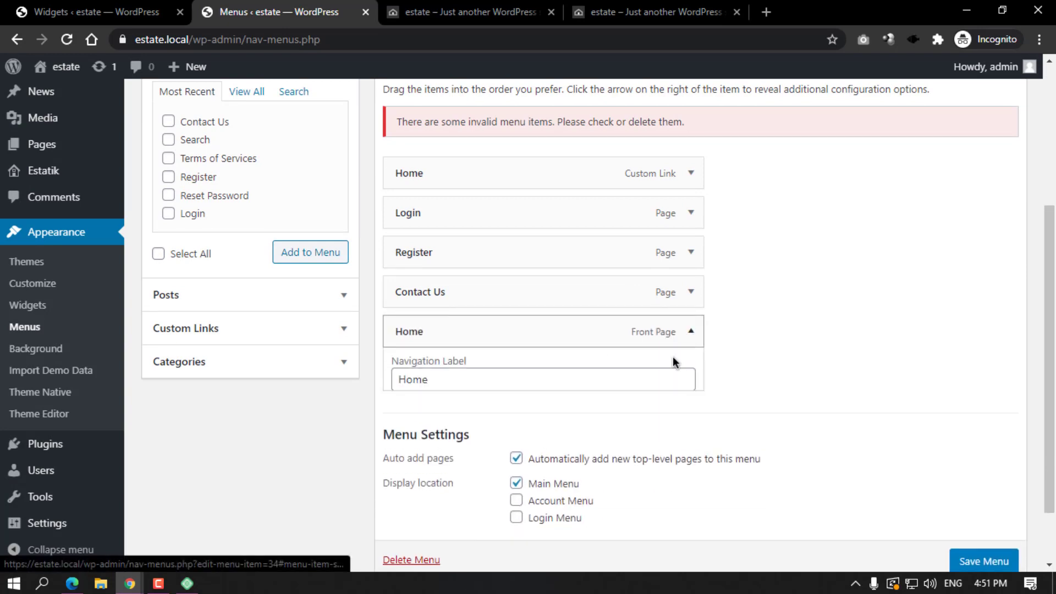
{"action": "left_click", "coordinate": [410, 474]}
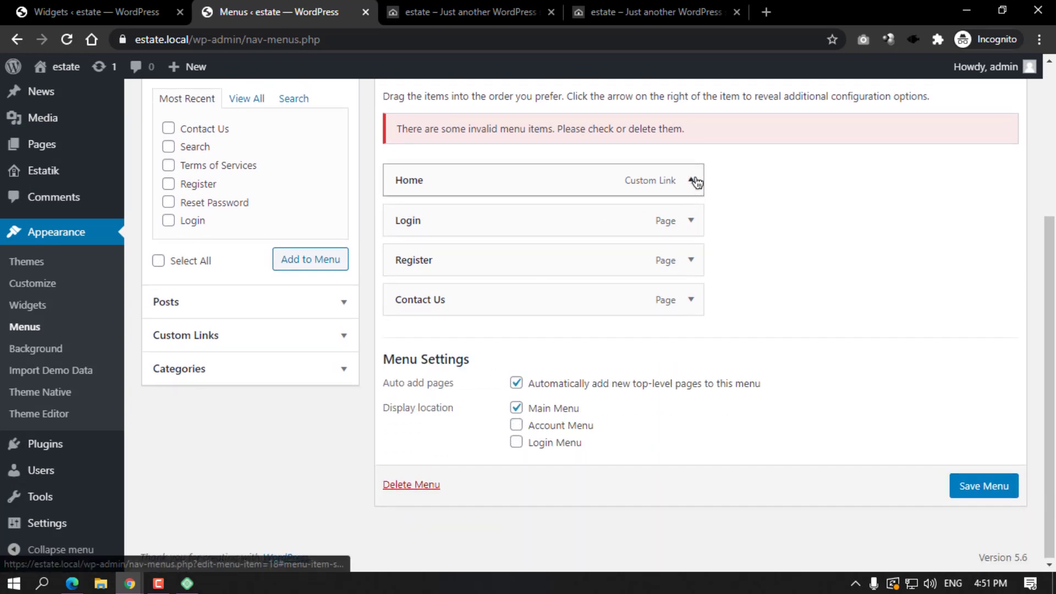
{"action": "left_click", "coordinate": [691, 180]}
{"action": "left_click", "coordinate": [408, 334]}
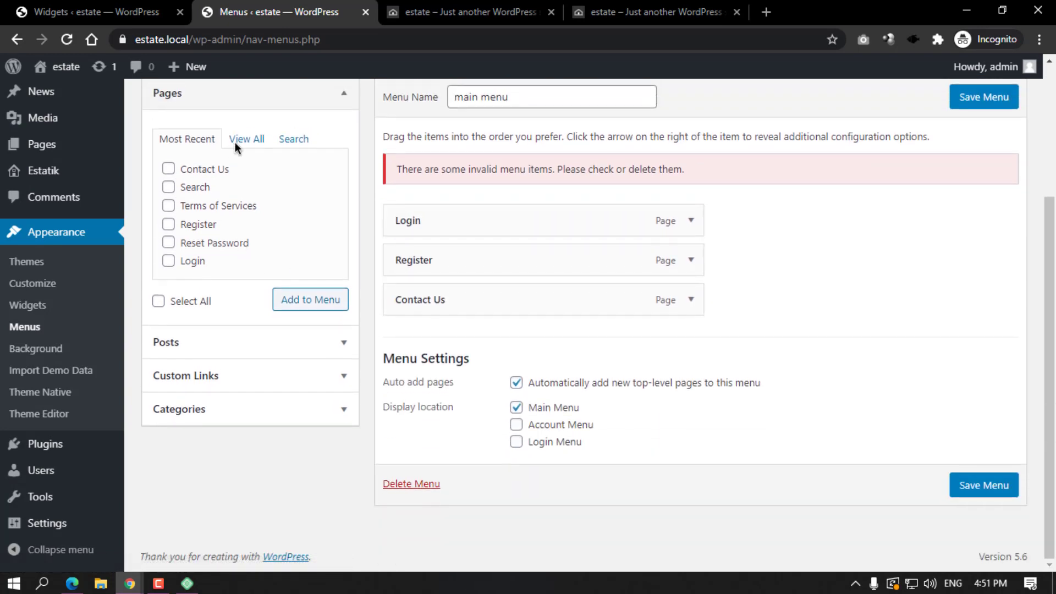
Add the Home front page to the main menu, save it, and reload the live site.
{"action": "left_click", "coordinate": [242, 140]}
{"action": "left_click", "coordinate": [195, 169]}
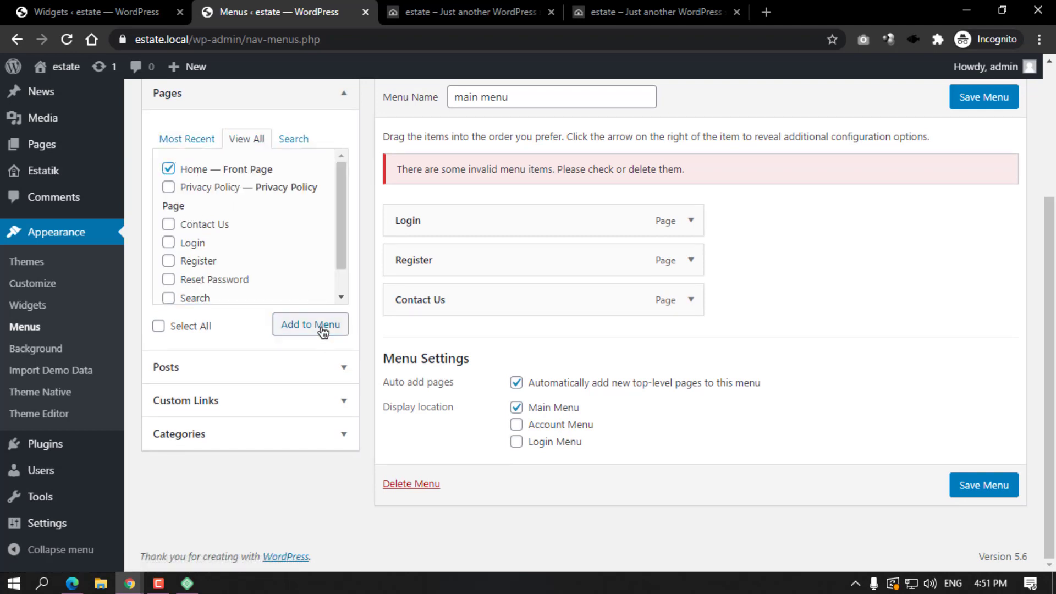
{"action": "left_click", "coordinate": [321, 330]}
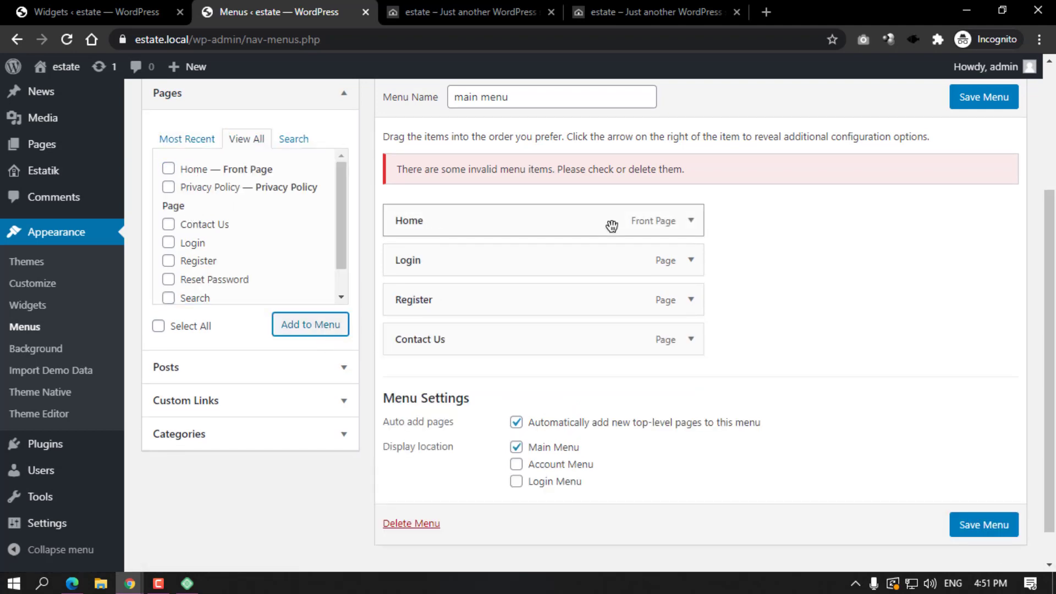
{"action": "left_click", "coordinate": [983, 524]}
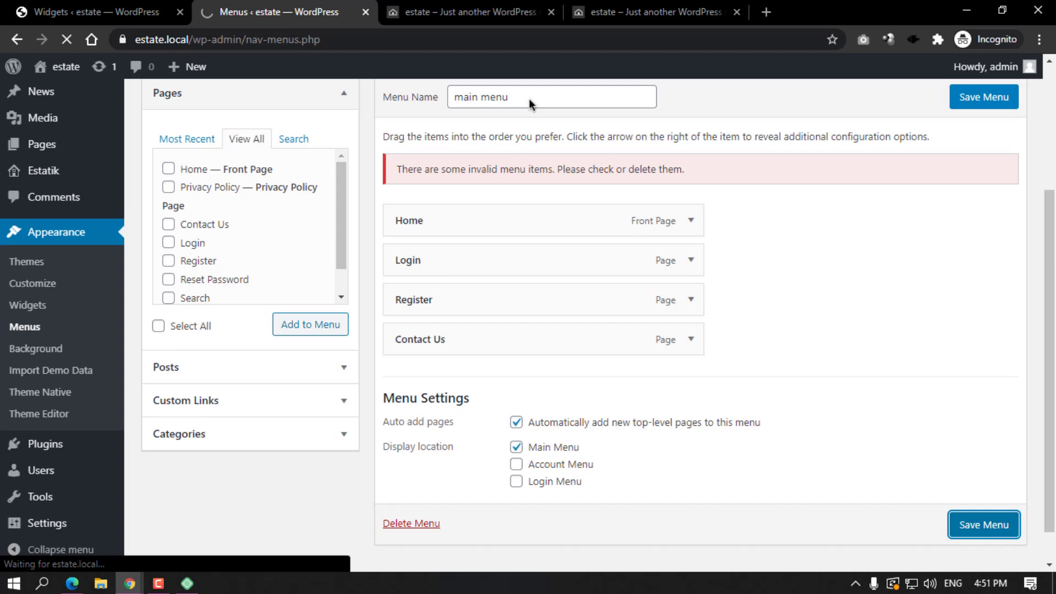
{"action": "left_click", "coordinate": [425, 7]}
{"action": "left_click", "coordinate": [67, 39]}
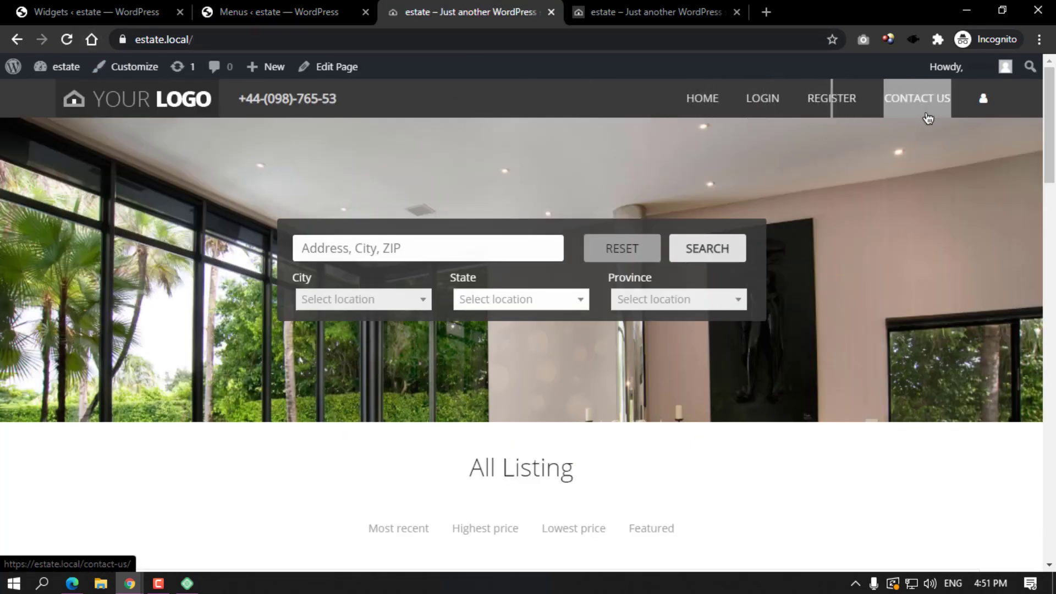
Check the front page header menu (Home, Login, Register, Contact Us), then return to Menus.
{"action": "scroll", "coordinate": [605, 358], "scroll_direction": "down", "scroll_amount": 7}
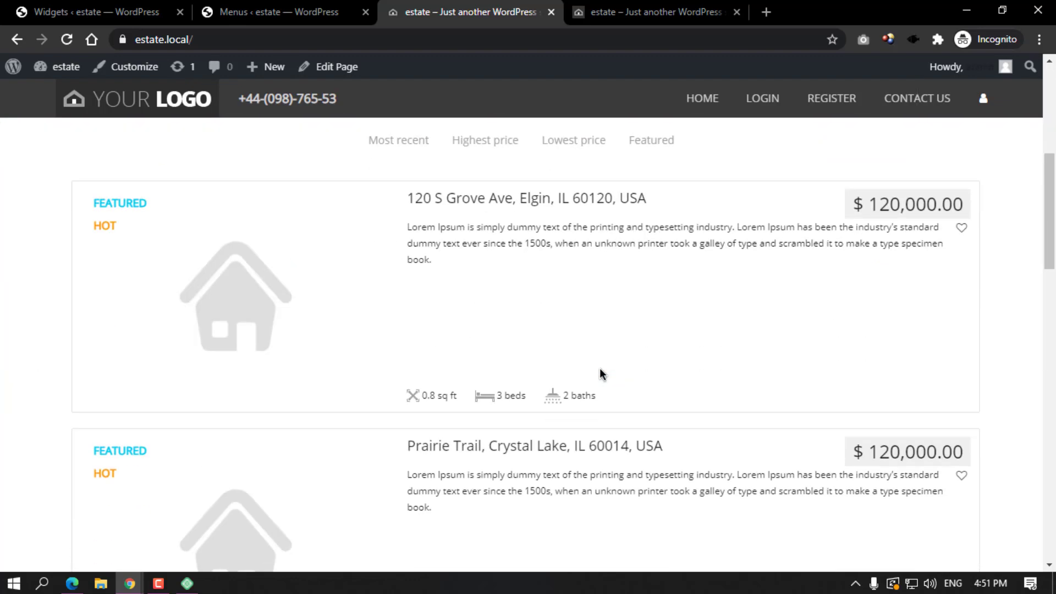
{"action": "scroll", "coordinate": [507, 308], "scroll_direction": "down", "scroll_amount": 8}
{"action": "scroll", "coordinate": [865, 341], "scroll_direction": "up", "scroll_amount": 5}
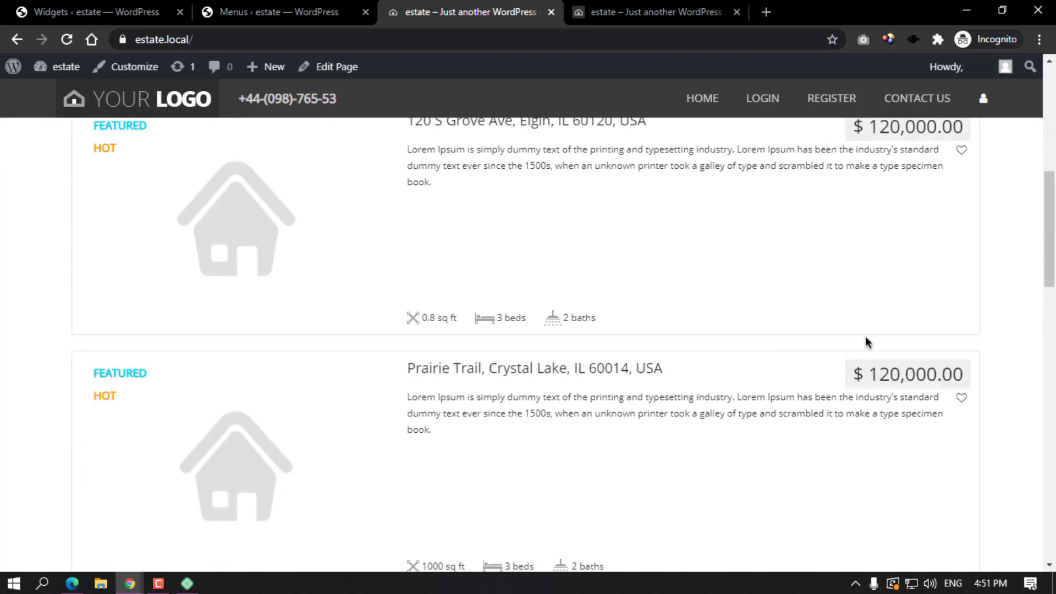
{"action": "scroll", "coordinate": [865, 366], "scroll_direction": "up", "scroll_amount": 4}
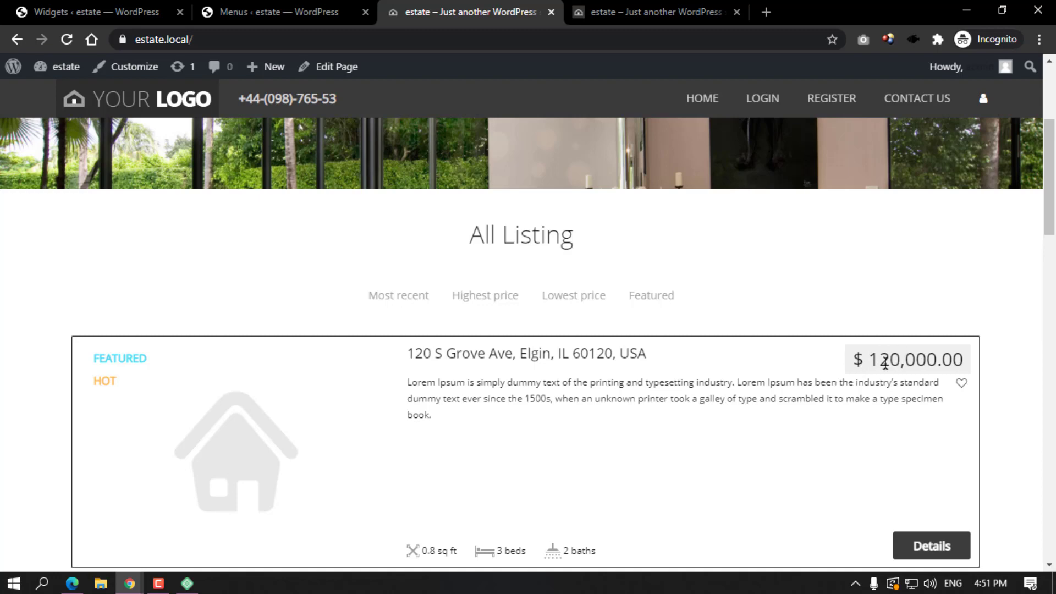
{"action": "left_click", "coordinate": [230, 5]}
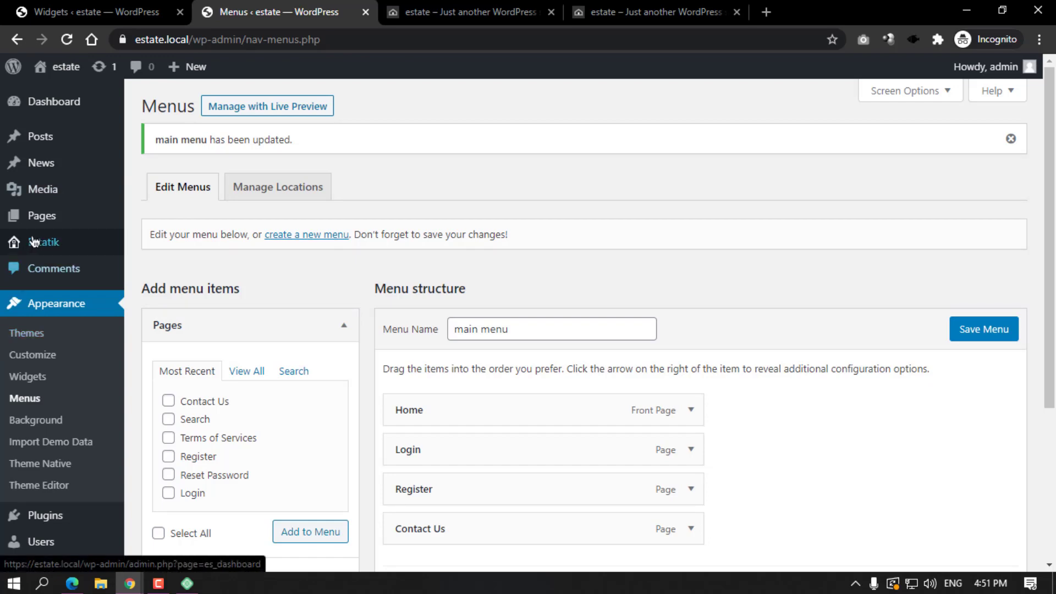
Open Estatik's General settings and compare them with the front page footer.
{"action": "left_click", "coordinate": [38, 248]}
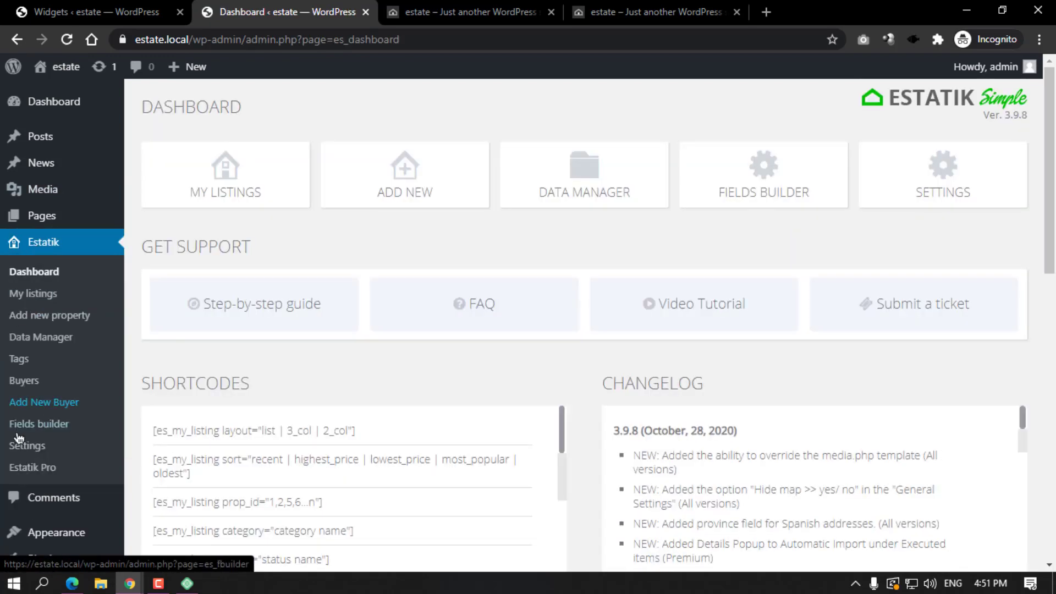
{"action": "left_click", "coordinate": [26, 448]}
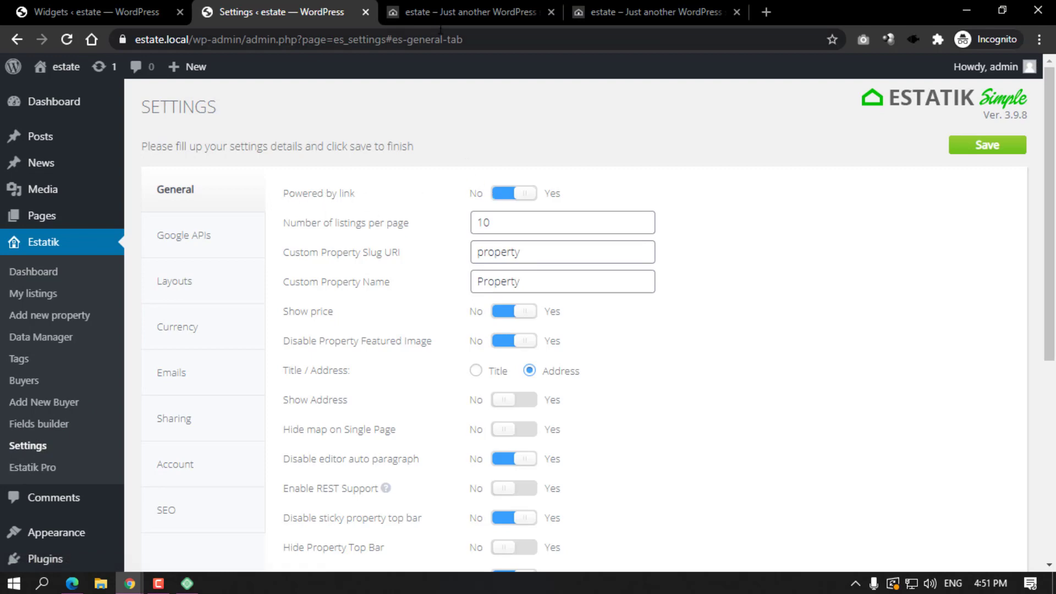
{"action": "left_click", "coordinate": [462, 12]}
{"action": "scroll", "coordinate": [486, 374], "scroll_direction": "down", "scroll_amount": 20}
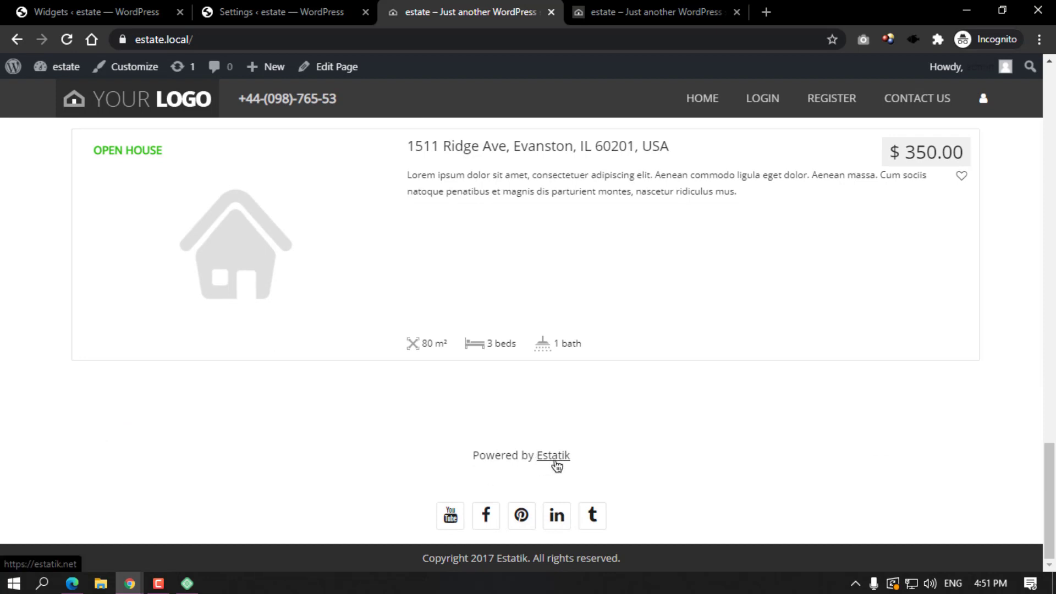
{"action": "left_click", "coordinate": [278, 12]}
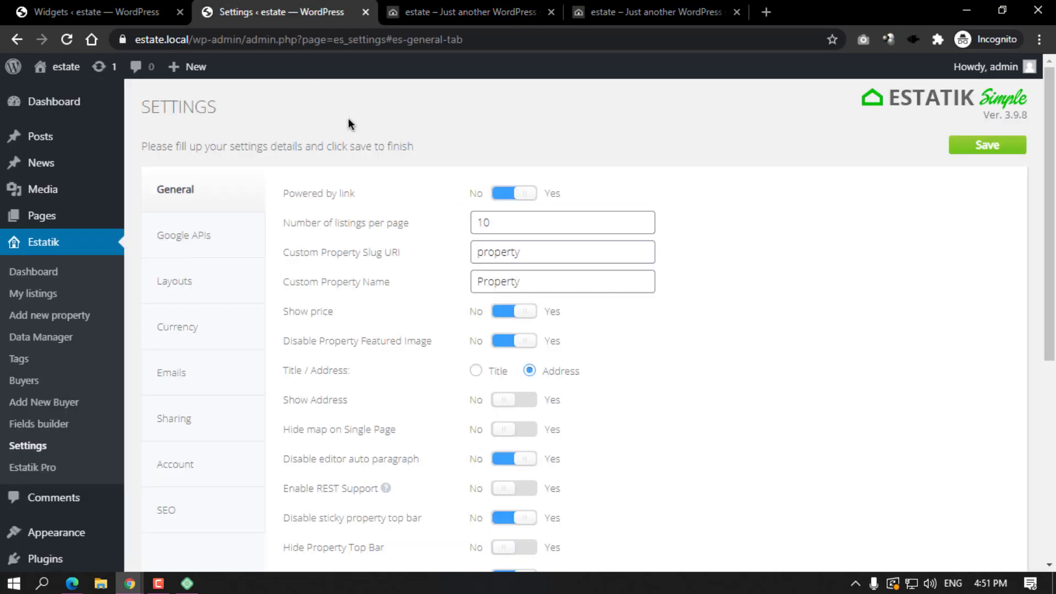
Switch Powered by link to No, verify the footer, and keep listings per page at 10.
{"action": "left_click", "coordinate": [529, 197]}
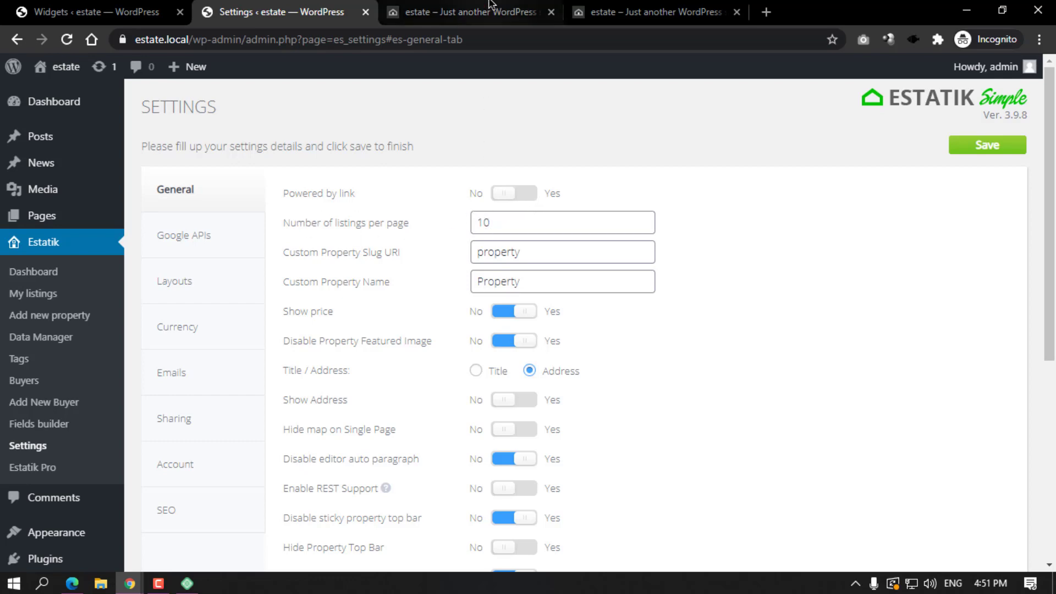
{"action": "left_click", "coordinate": [467, 12]}
{"action": "scroll", "coordinate": [503, 250], "scroll_direction": "up", "scroll_amount": 15}
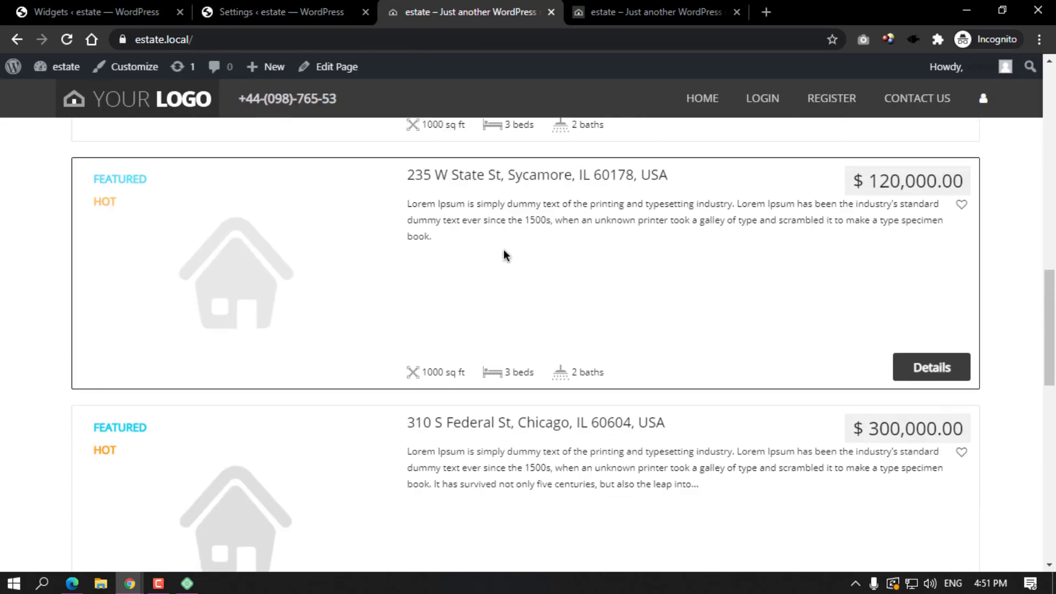
{"action": "scroll", "coordinate": [446, 276], "scroll_direction": "up", "scroll_amount": 4}
{"action": "scroll", "coordinate": [447, 276], "scroll_direction": "down", "scroll_amount": 8}
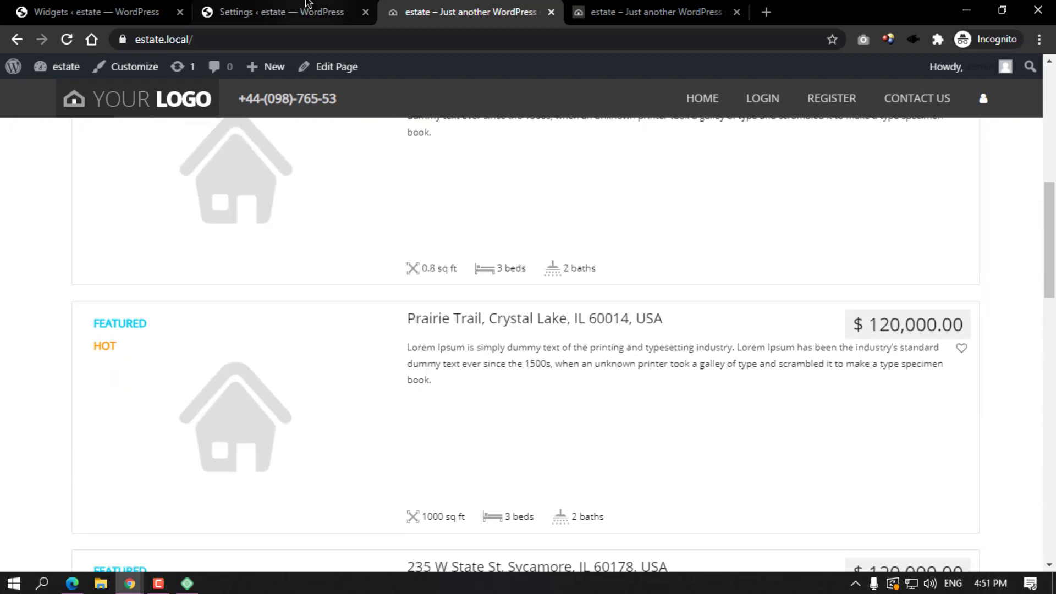
{"action": "left_click", "coordinate": [280, 12]}
{"action": "left_click_drag", "start_coordinate": [492, 223], "coordinate": [465, 223]}
{"action": "left_click", "coordinate": [442, 225]}
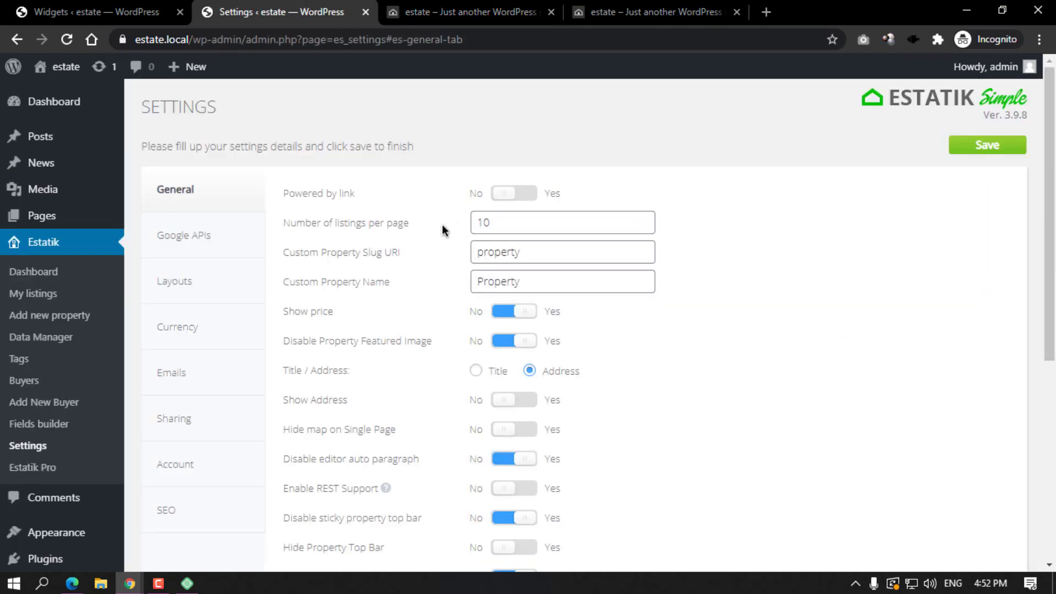
{"action": "left_click", "coordinate": [503, 218]}
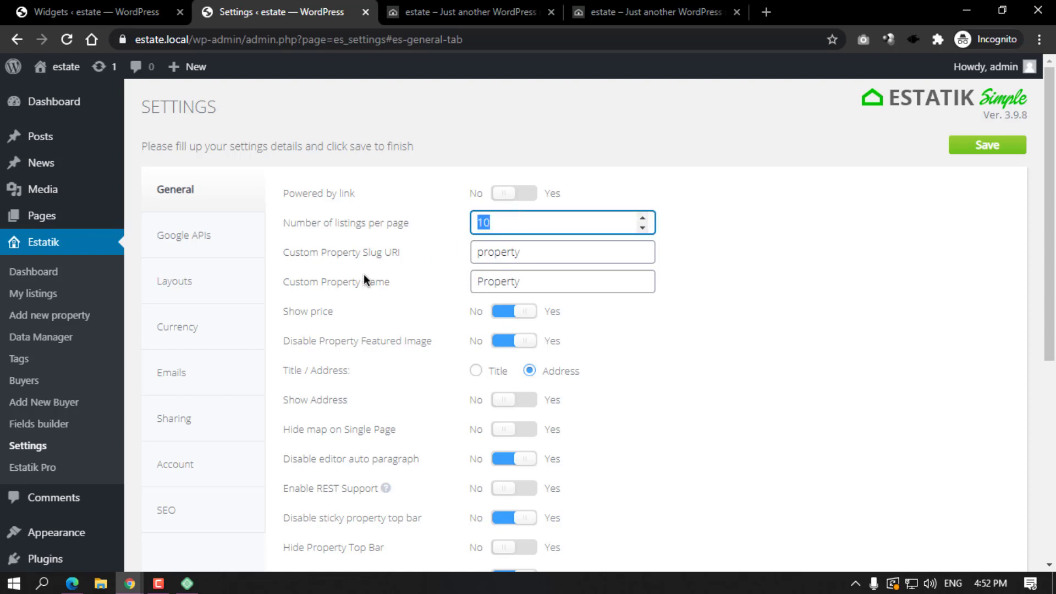
{"action": "left_click_drag", "start_coordinate": [290, 252], "coordinate": [400, 252]}
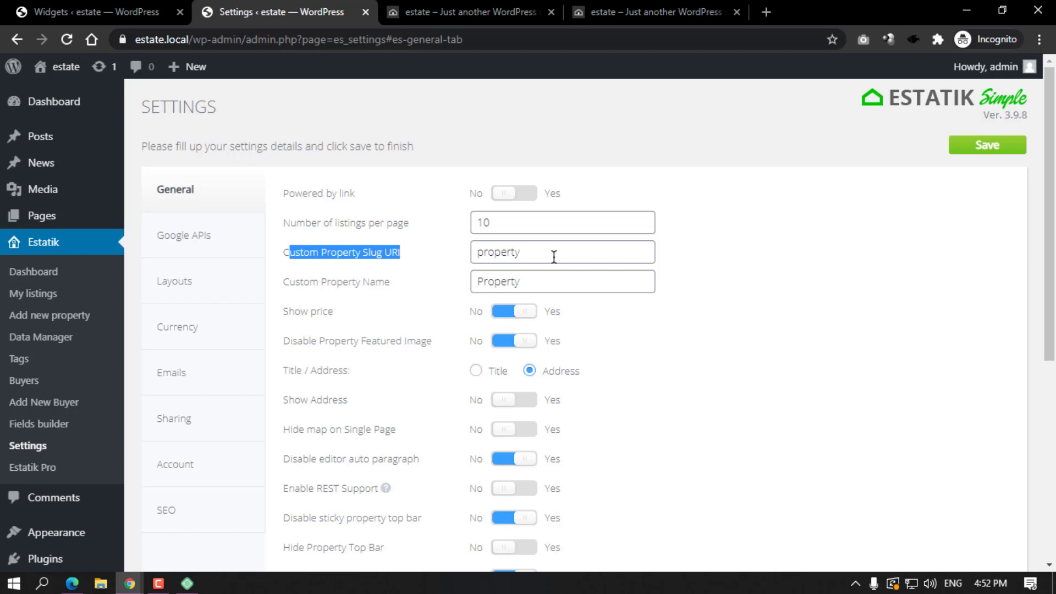
{"action": "left_click_drag", "start_coordinate": [554, 257], "coordinate": [349, 292]}
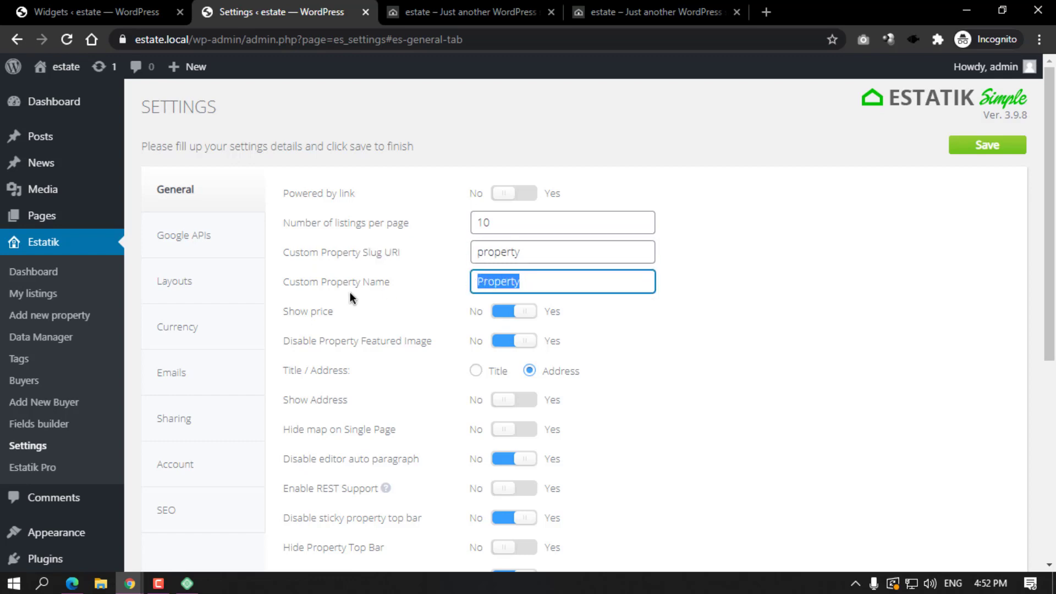
{"action": "left_click", "coordinate": [350, 292]}
{"action": "scroll", "coordinate": [350, 292], "scroll_direction": "down", "scroll_amount": 3}
{"action": "left_click", "coordinate": [428, 7]}
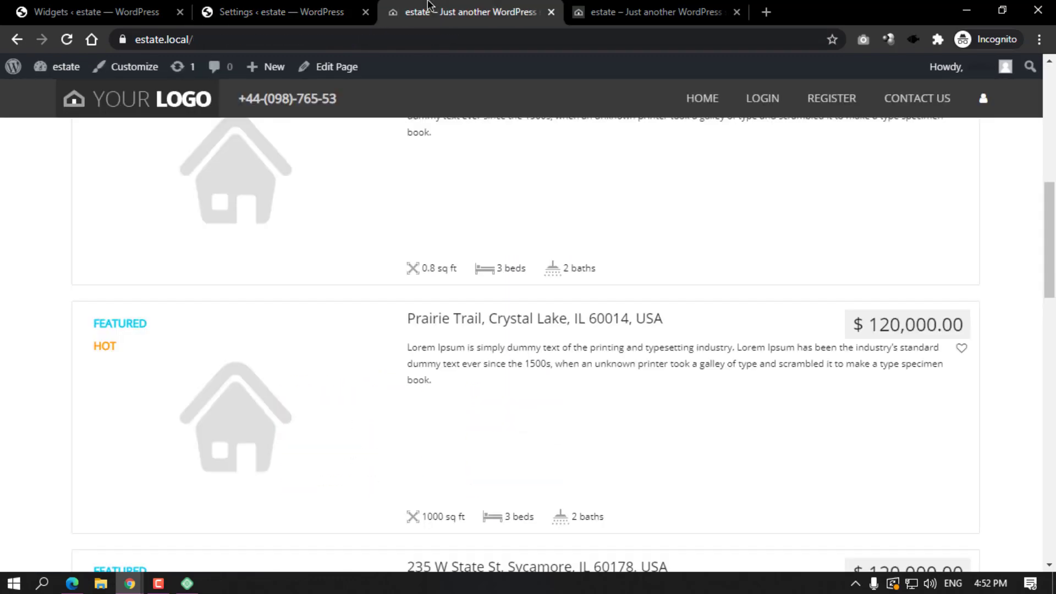
{"action": "scroll", "coordinate": [467, 199], "scroll_direction": "down", "scroll_amount": 2}
{"action": "scroll", "coordinate": [467, 199], "scroll_direction": "up", "scroll_amount": 4}
{"action": "left_click", "coordinate": [469, 229]}
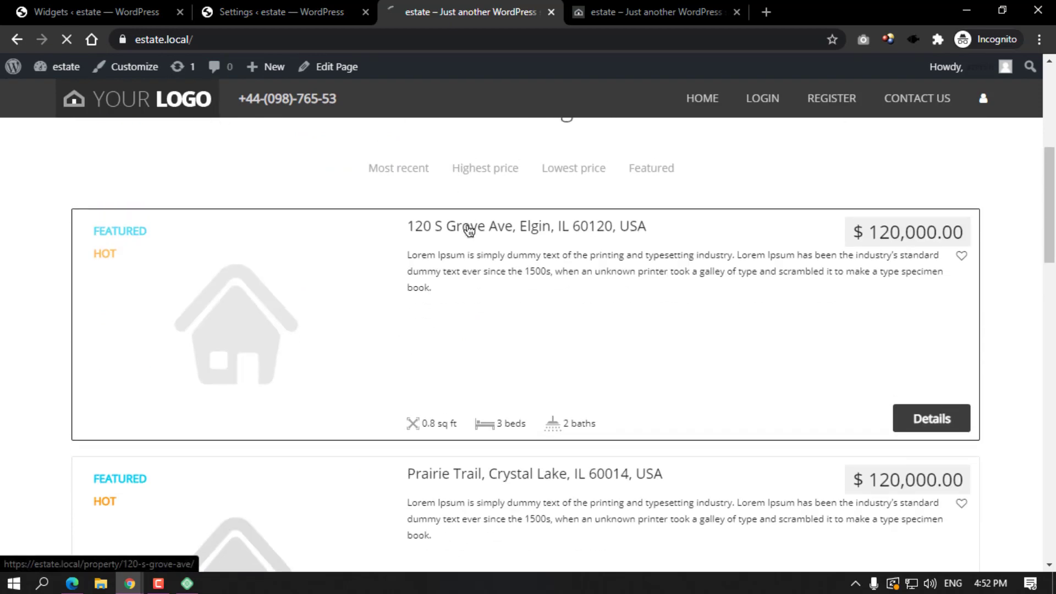
{"action": "double_click", "coordinate": [218, 39]}
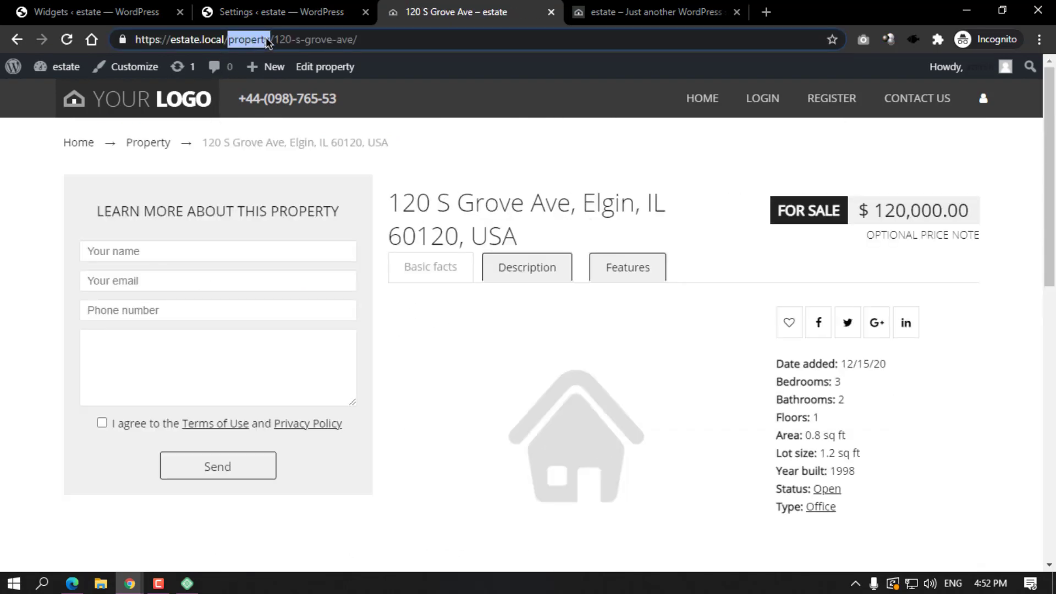
Set Disable Property Featured Image to No and save the Estatik general settings.
{"action": "left_click", "coordinate": [277, 11]}
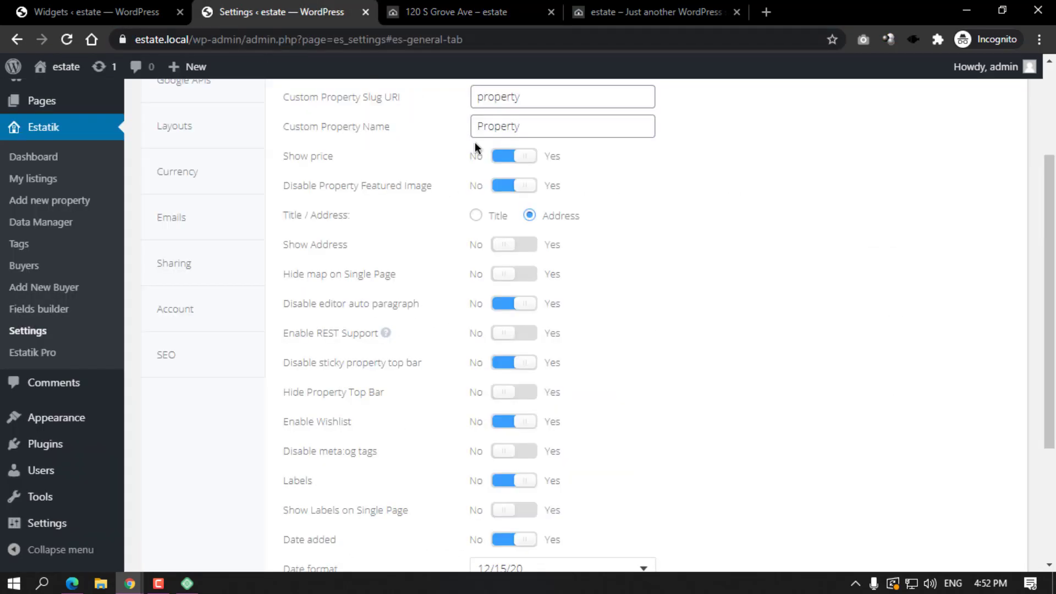
{"action": "scroll", "coordinate": [505, 126], "scroll_direction": "up", "scroll_amount": 1}
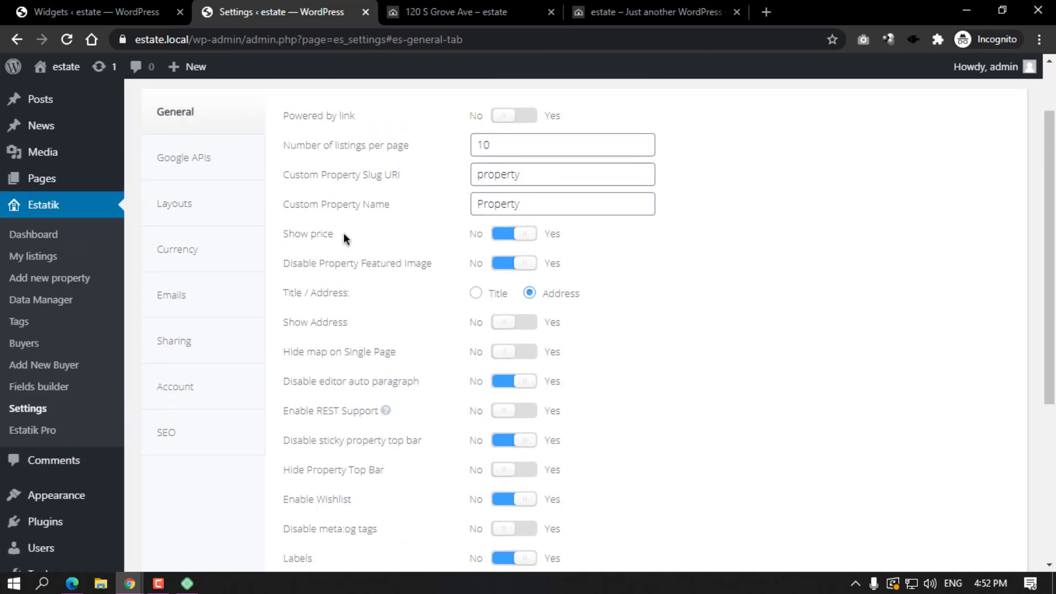
{"action": "left_click", "coordinate": [471, 7]}
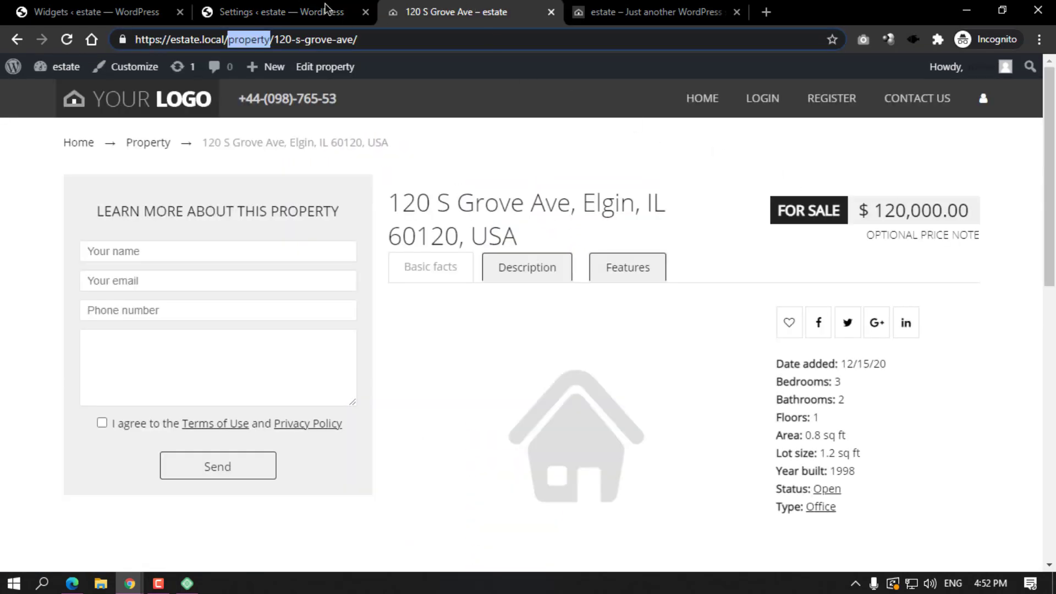
{"action": "left_click", "coordinate": [327, 9]}
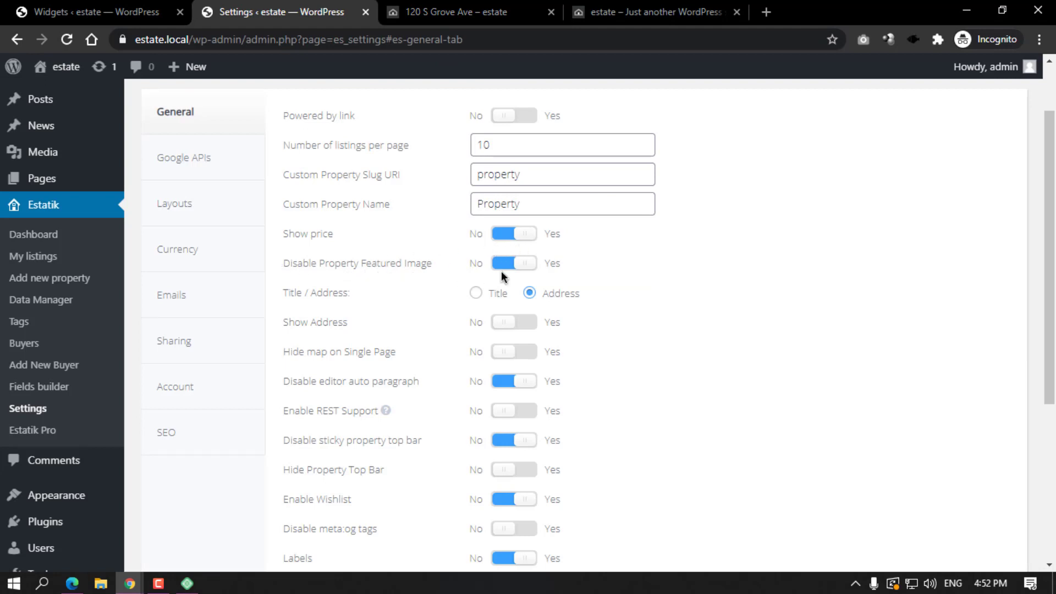
{"action": "left_click", "coordinate": [462, 11]}
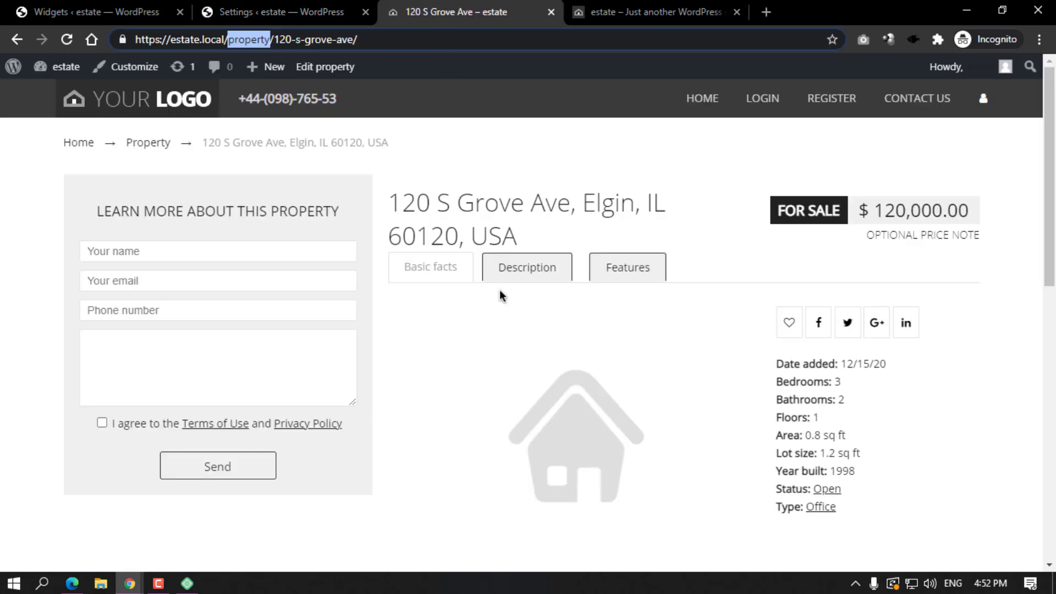
{"action": "left_click", "coordinate": [360, 4]}
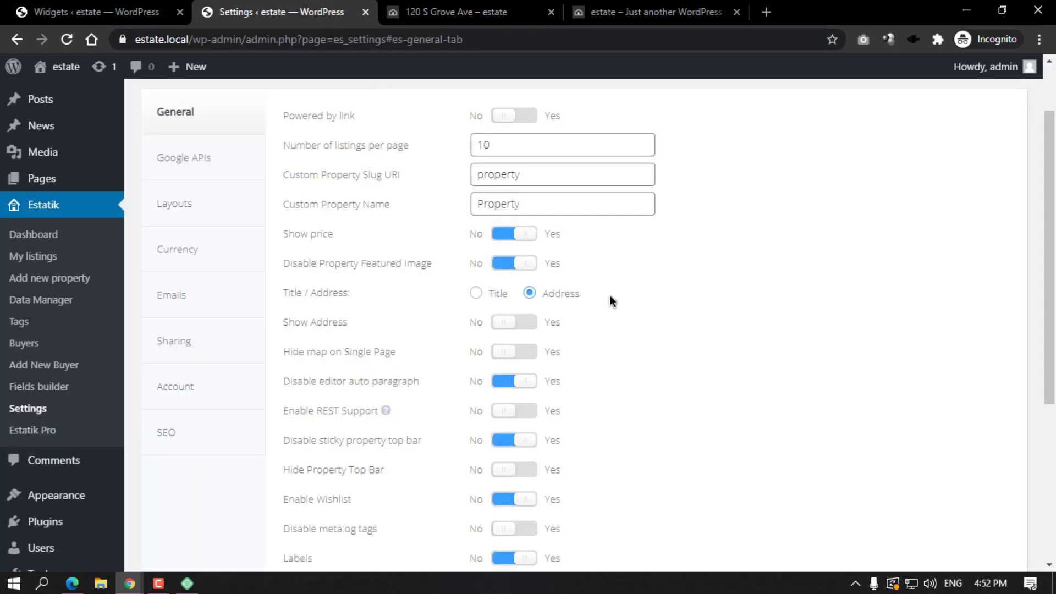
{"action": "left_click", "coordinate": [503, 263]}
{"action": "scroll", "coordinate": [394, 325], "scroll_direction": "down", "scroll_amount": 5}
{"action": "scroll", "coordinate": [502, 384], "scroll_direction": "up", "scroll_amount": 7}
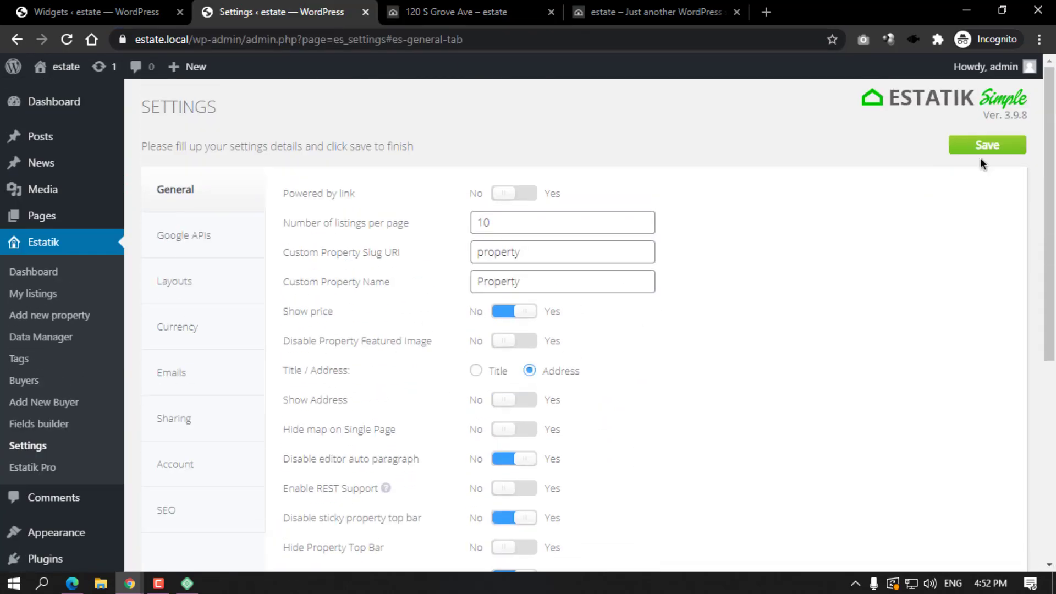
{"action": "left_click", "coordinate": [982, 148]}
{"action": "left_click", "coordinate": [456, 8]}
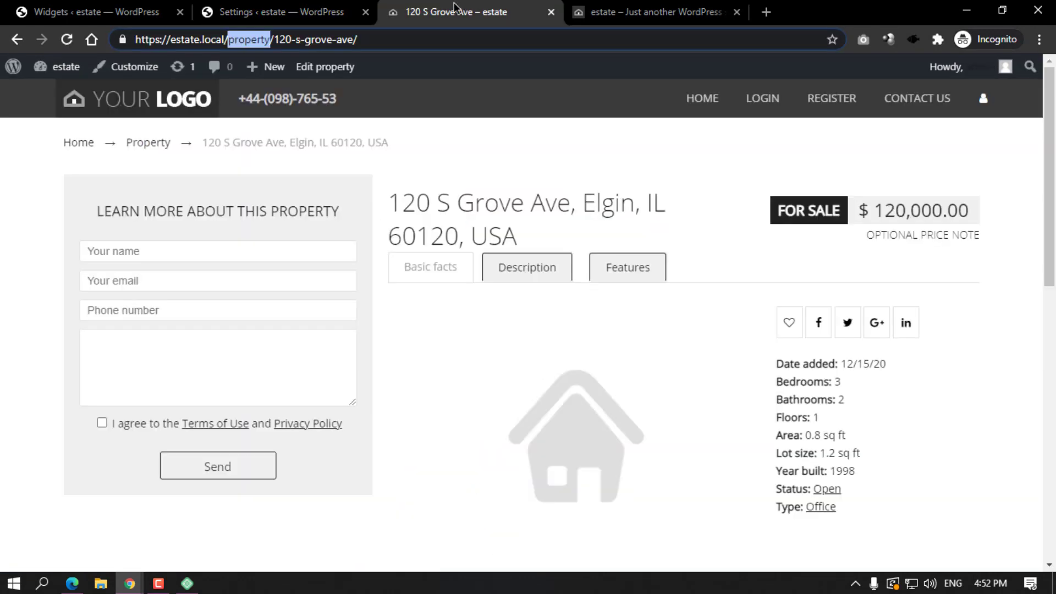
{"action": "left_click", "coordinate": [71, 40]}
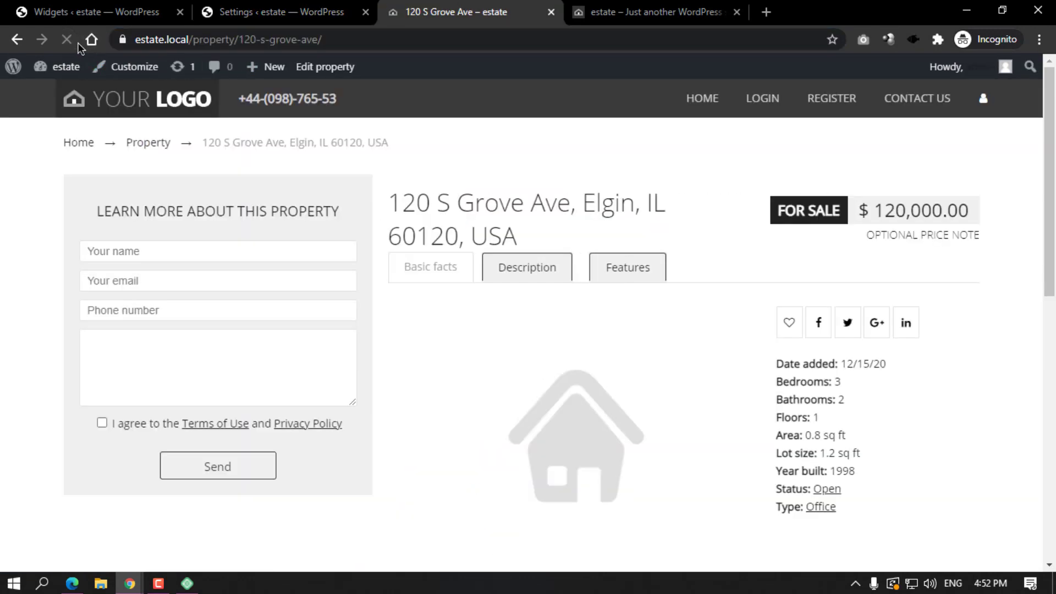
{"action": "left_click", "coordinate": [148, 100]}
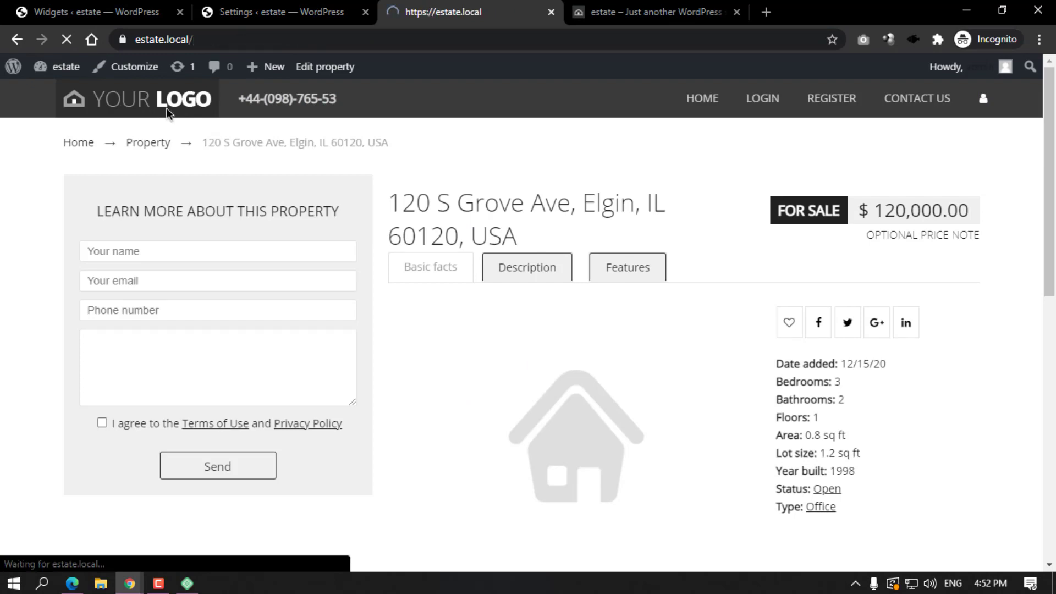
{"action": "scroll", "coordinate": [454, 254], "scroll_direction": "down", "scroll_amount": 7}
{"action": "scroll", "coordinate": [455, 254], "scroll_direction": "down", "scroll_amount": 3}
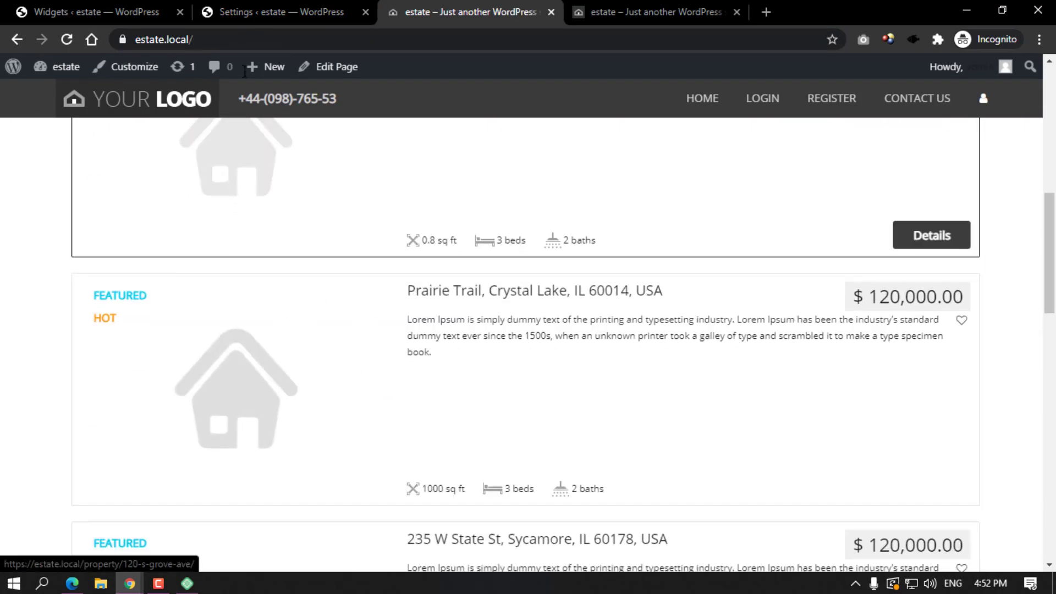
Compare the Estatik general settings with the front-end listings page.
{"action": "left_click", "coordinate": [263, 7]}
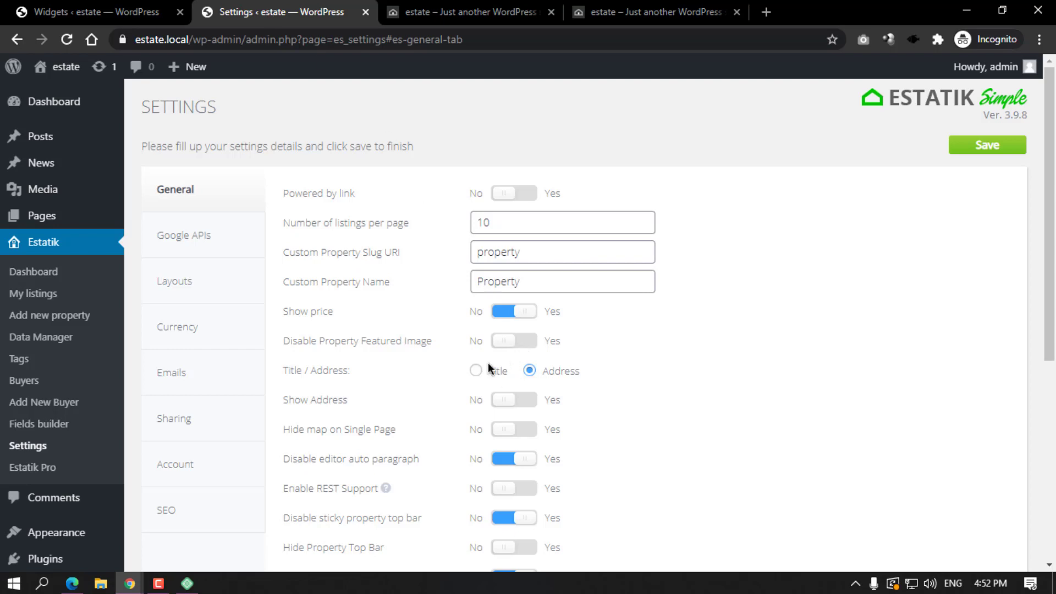
{"action": "scroll", "coordinate": [384, 346], "scroll_direction": "down", "scroll_amount": 2}
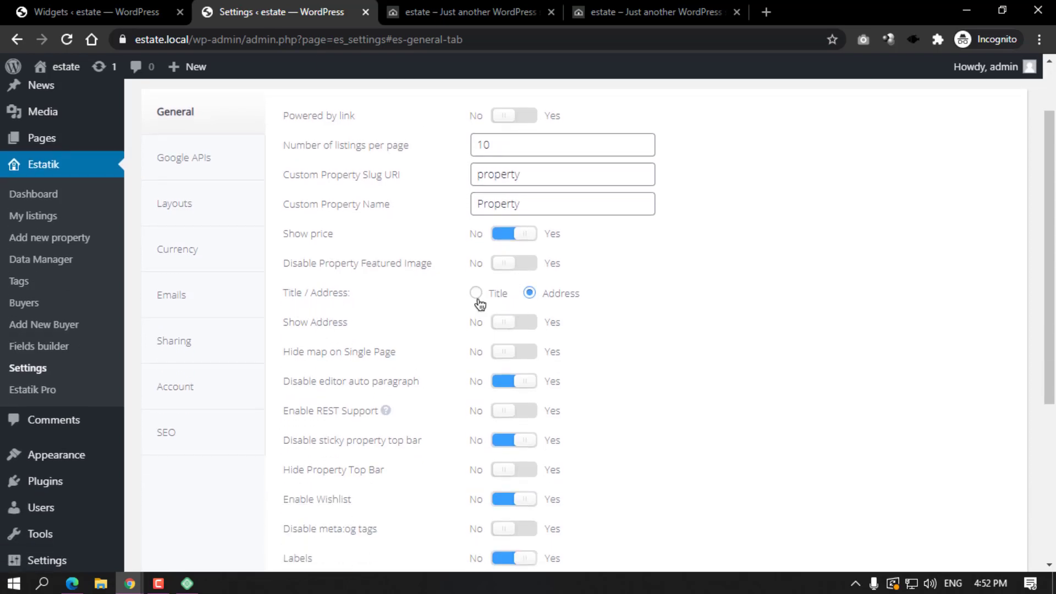
{"action": "left_click", "coordinate": [449, 12]}
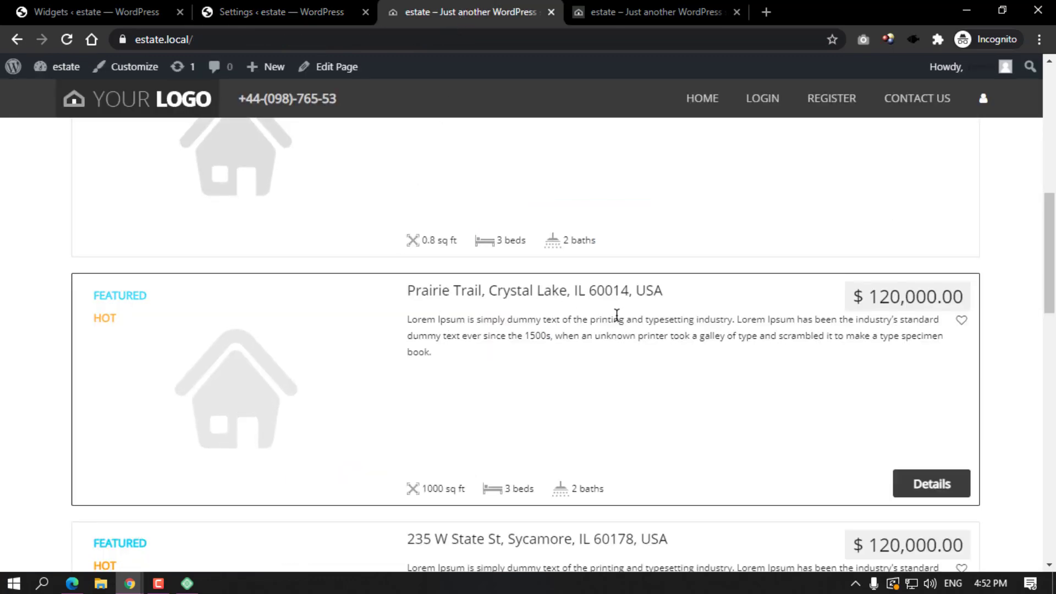
{"action": "scroll", "coordinate": [605, 314], "scroll_direction": "up", "scroll_amount": 4}
{"action": "scroll", "coordinate": [594, 308], "scroll_direction": "down", "scroll_amount": 8}
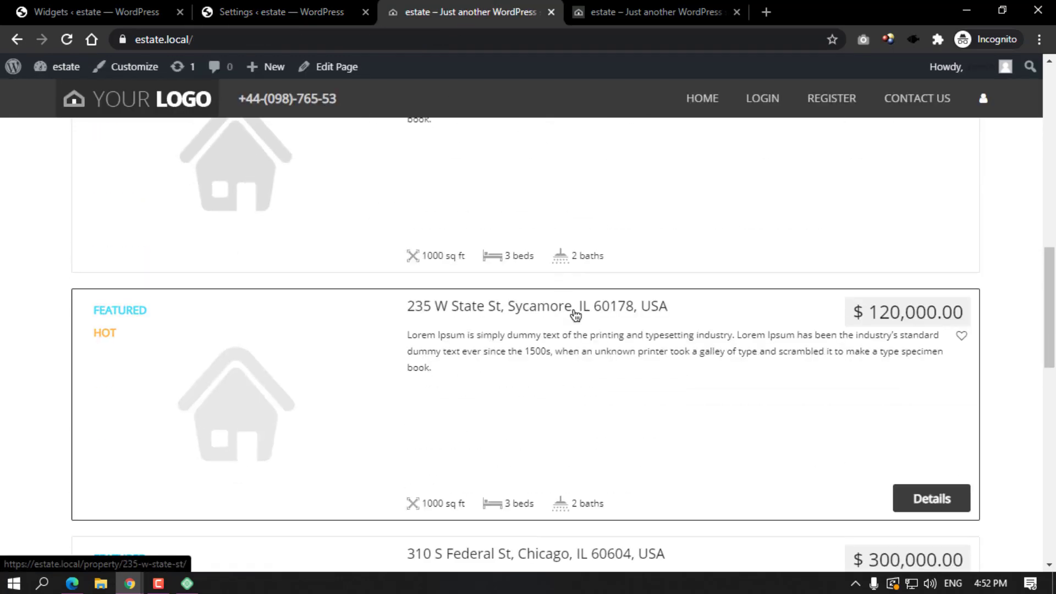
{"action": "scroll", "coordinate": [575, 318], "scroll_direction": "down", "scroll_amount": 3}
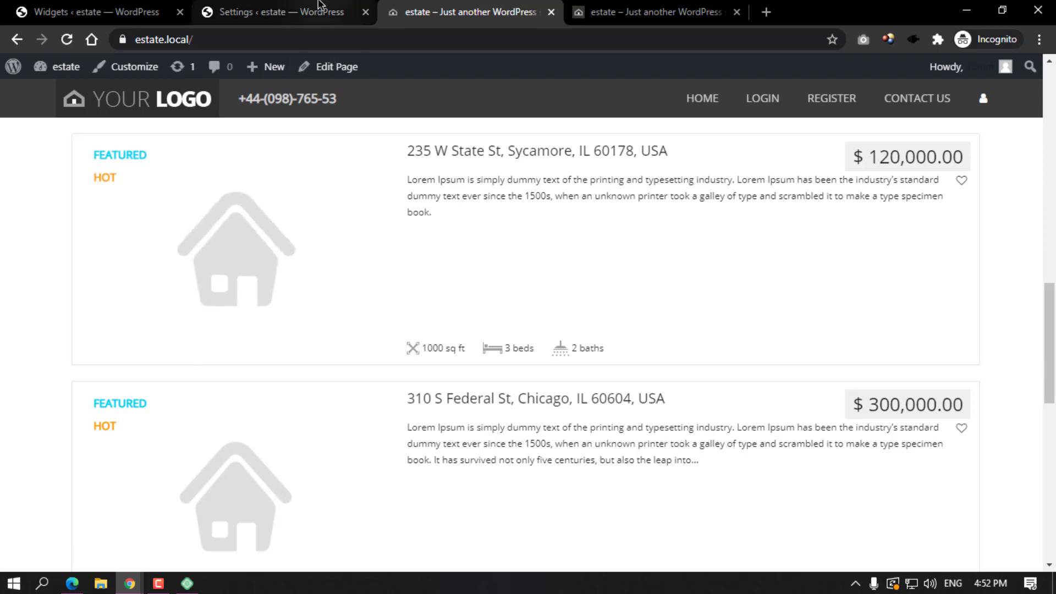
{"action": "left_click", "coordinate": [357, 12]}
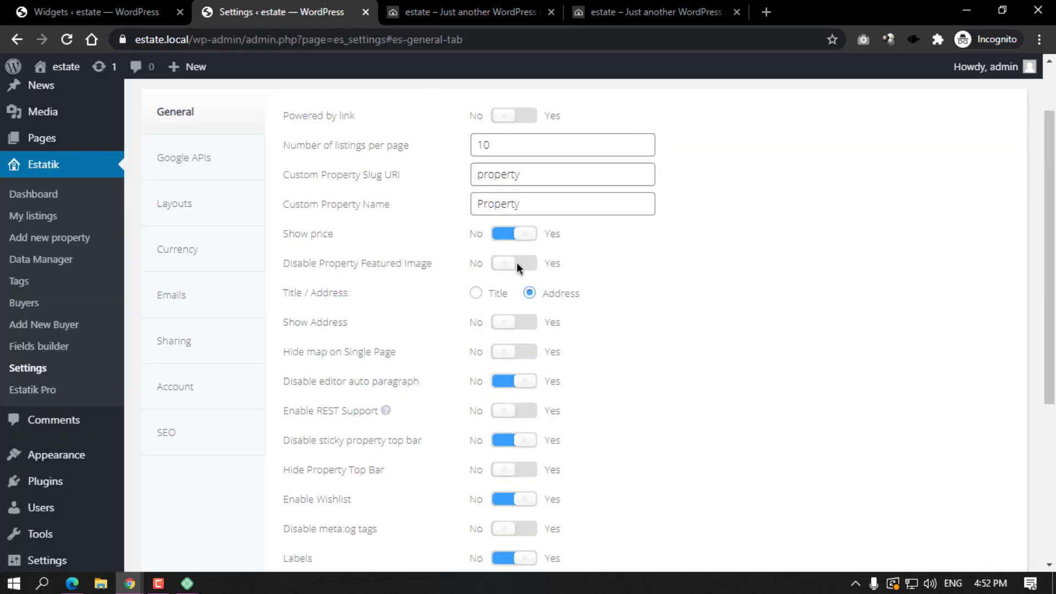
{"action": "scroll", "coordinate": [472, 325], "scroll_direction": "down", "scroll_amount": 5}
{"action": "scroll", "coordinate": [441, 406], "scroll_direction": "up", "scroll_amount": 6}
Toggle Disable Property Featured Image, choose Title for Title/Address, save, and reload the listings to verify.
{"action": "left_click", "coordinate": [512, 341]}
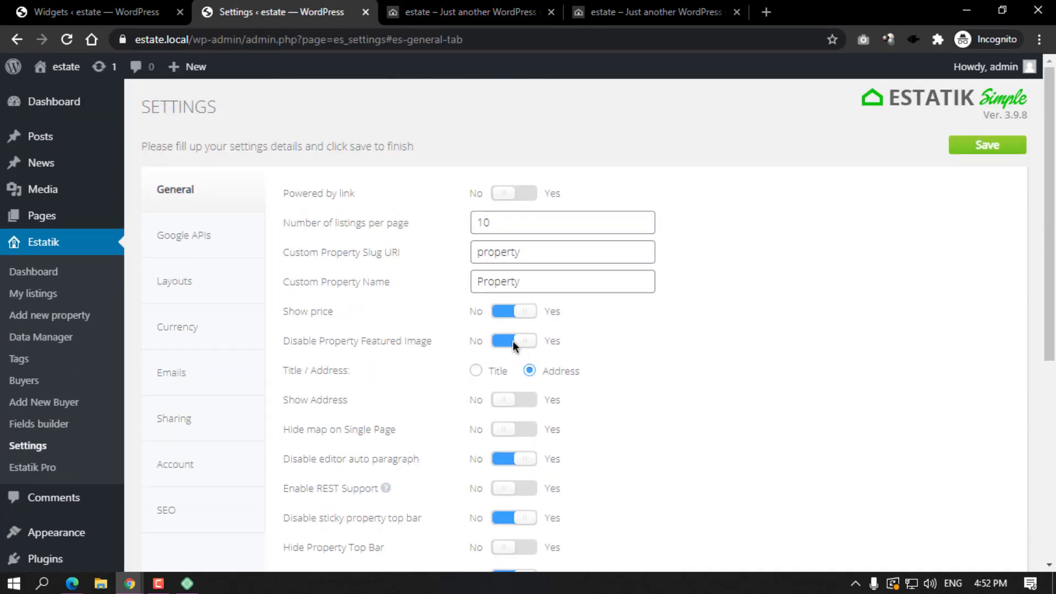
{"action": "left_click", "coordinate": [494, 369]}
{"action": "scroll", "coordinate": [516, 352], "scroll_direction": "down", "scroll_amount": 5}
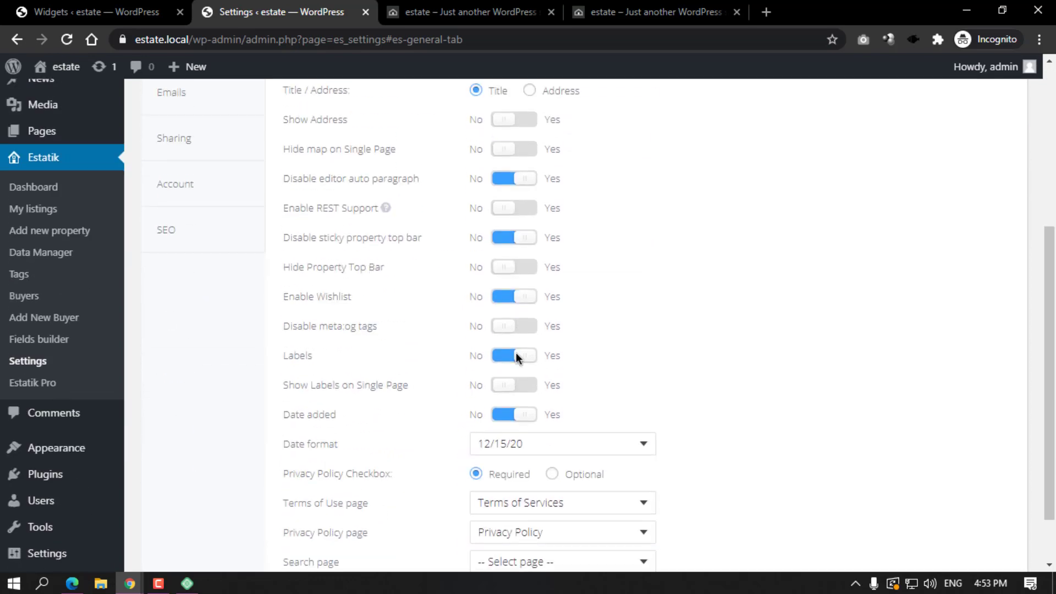
{"action": "scroll", "coordinate": [515, 352], "scroll_direction": "up", "scroll_amount": 5}
{"action": "left_click", "coordinate": [996, 152]}
{"action": "left_click", "coordinate": [467, 12]}
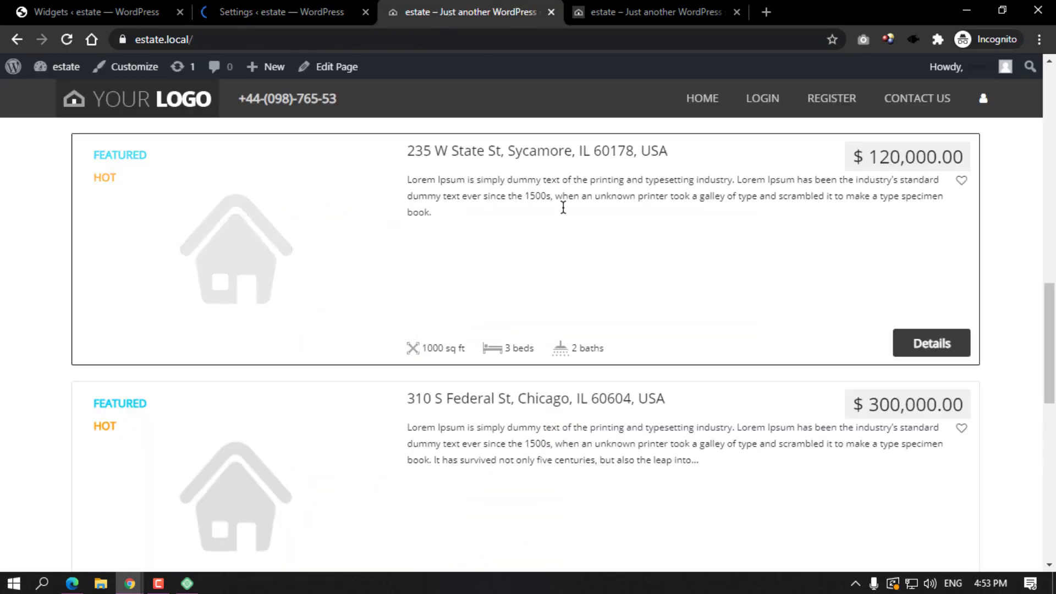
{"action": "scroll", "coordinate": [563, 207], "scroll_direction": "up", "scroll_amount": 3}
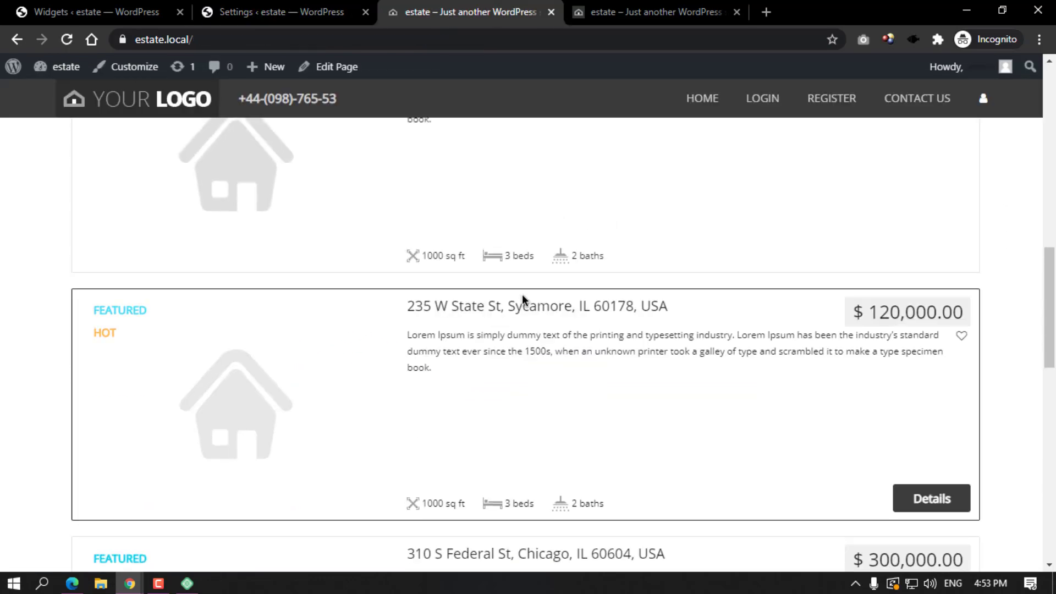
{"action": "left_click", "coordinate": [67, 39]}
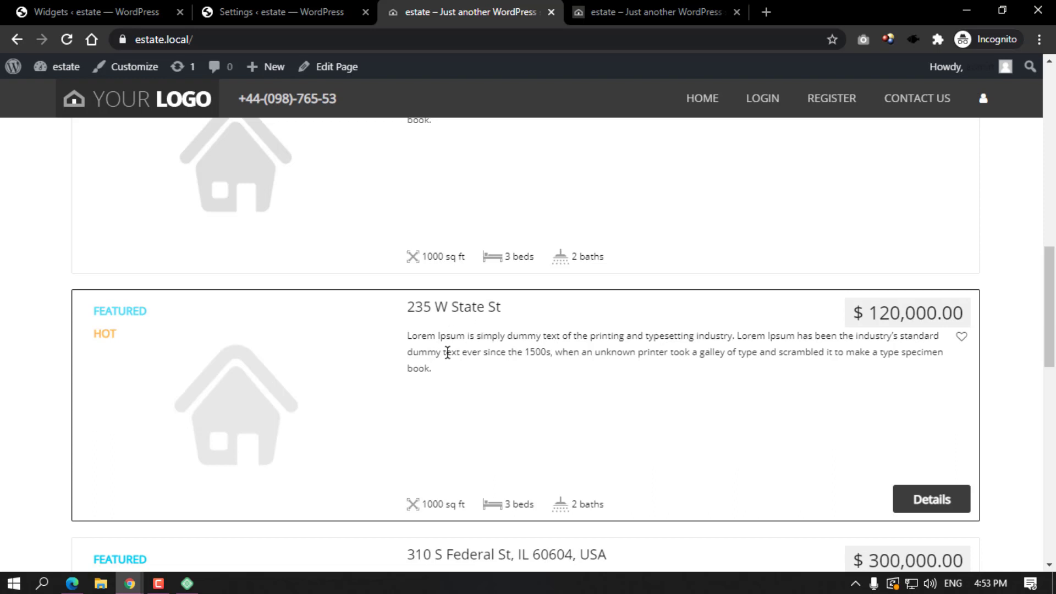
{"action": "left_click", "coordinate": [326, 12]}
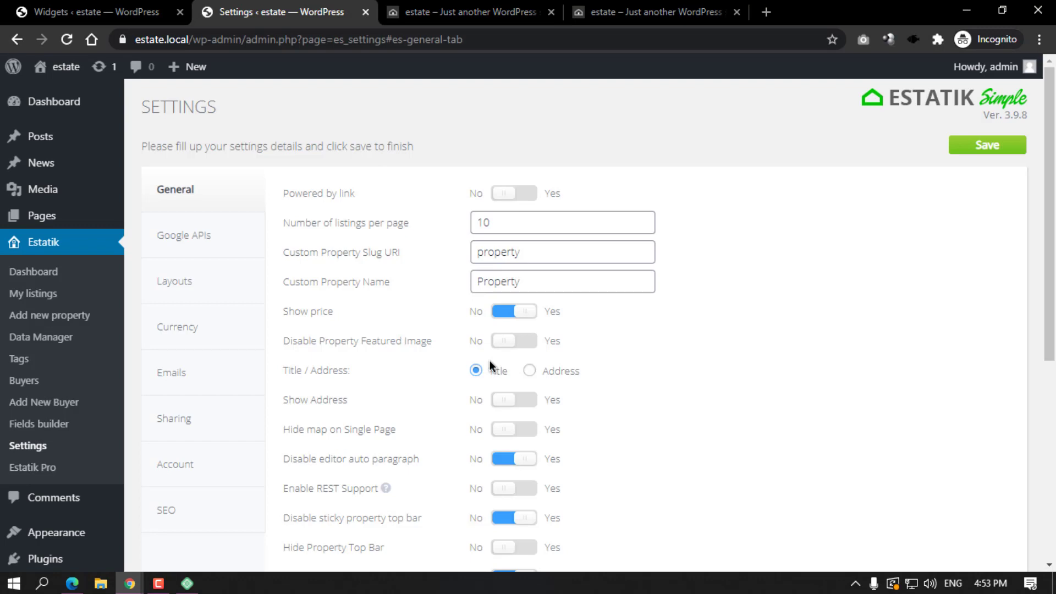
Turn Show Address on and save the Estatik general settings.
{"action": "scroll", "coordinate": [459, 379], "scroll_direction": "down", "scroll_amount": 1}
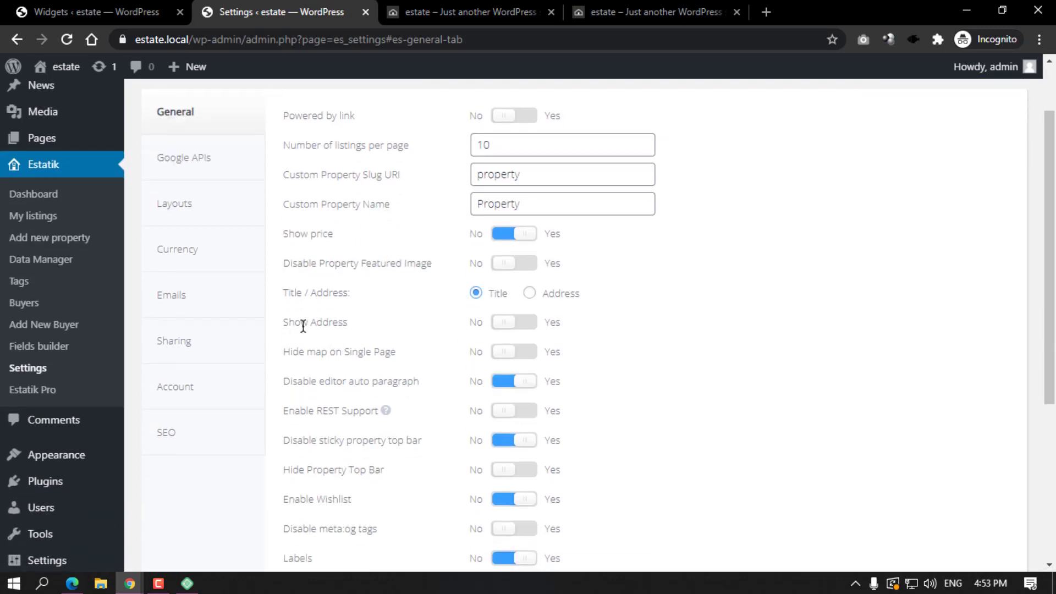
{"action": "left_click", "coordinate": [519, 322]}
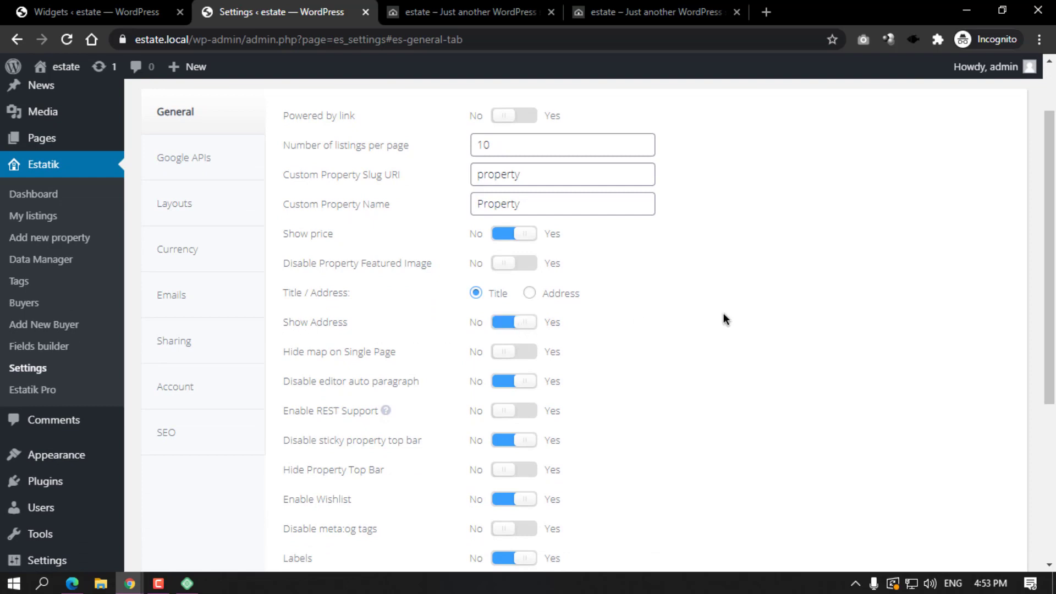
{"action": "scroll", "coordinate": [724, 312], "scroll_direction": "up", "scroll_amount": 1}
{"action": "left_click", "coordinate": [1005, 150]}
Reload the listings and confirm the 235 W State St page shows its full address under the title.
{"action": "left_click", "coordinate": [510, 21]}
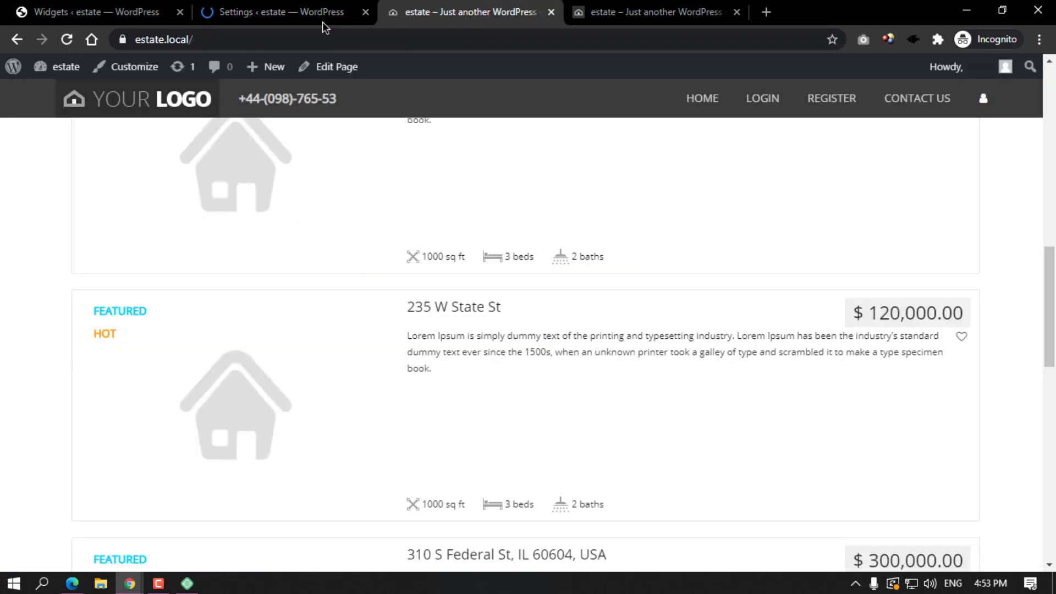
{"action": "left_click", "coordinate": [66, 42]}
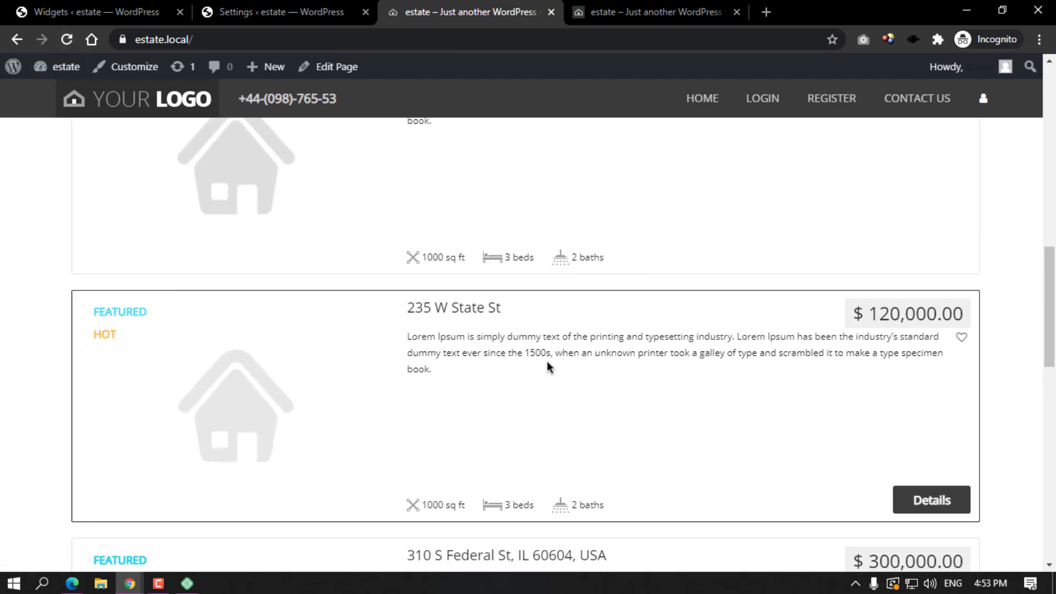
{"action": "left_click", "coordinate": [450, 310]}
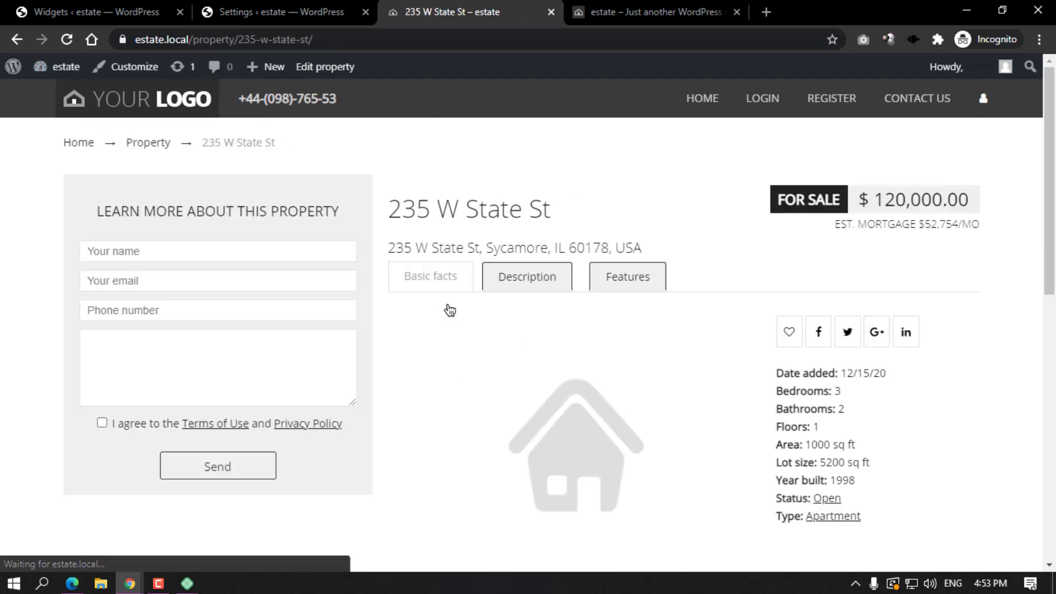
{"action": "left_click_drag", "start_coordinate": [388, 245], "coordinate": [651, 249]}
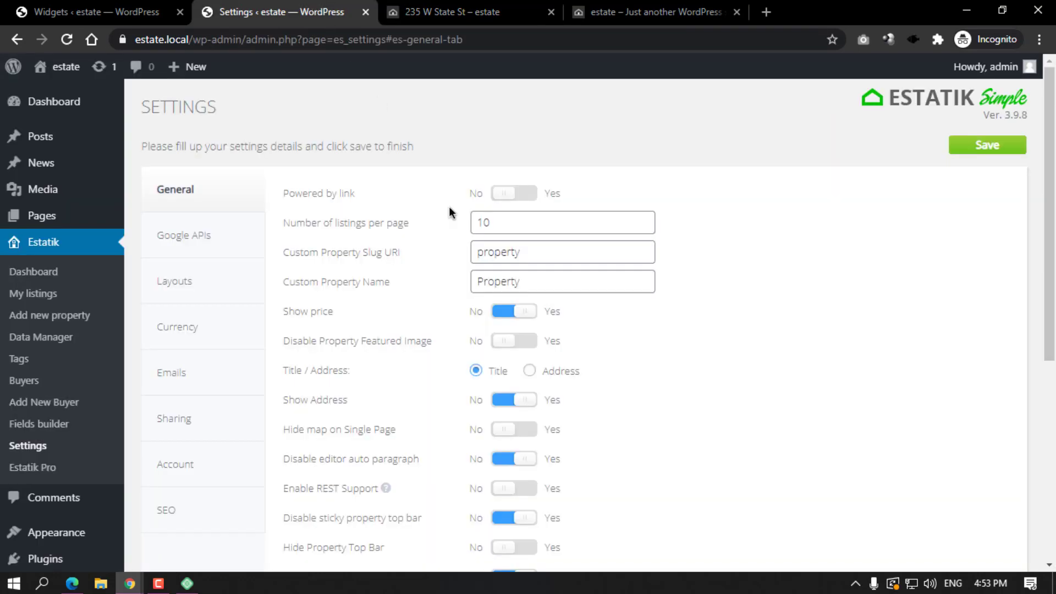
{"action": "scroll", "coordinate": [505, 253], "scroll_direction": "down", "scroll_amount": 3}
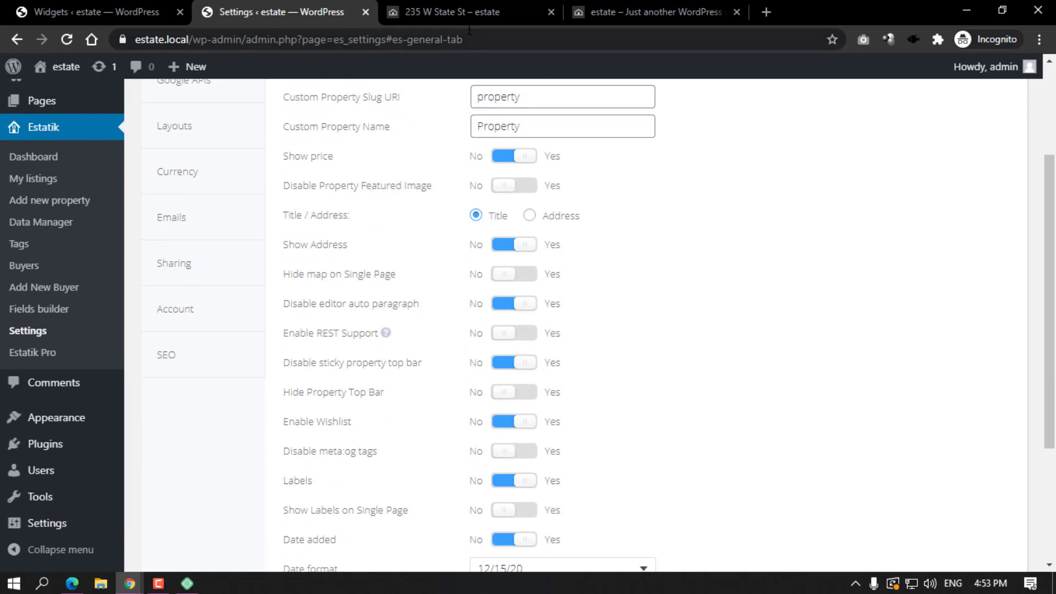
{"action": "left_click", "coordinate": [469, 11]}
{"action": "triple_click", "coordinate": [517, 246]}
{"action": "left_click", "coordinate": [524, 276]}
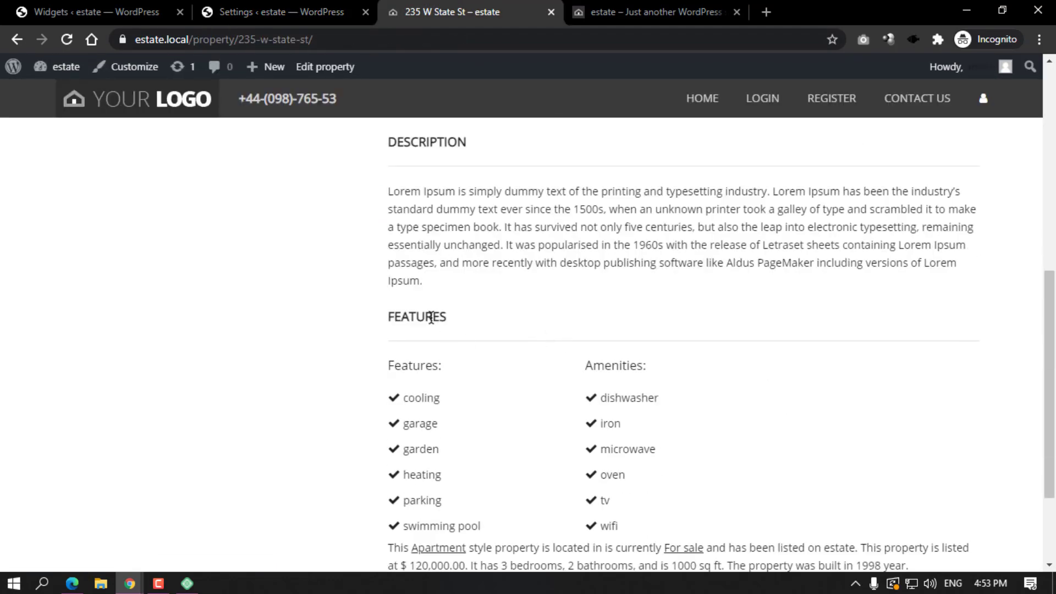
{"action": "scroll", "coordinate": [430, 318], "scroll_direction": "up", "scroll_amount": 4}
{"action": "left_click", "coordinate": [280, 12]}
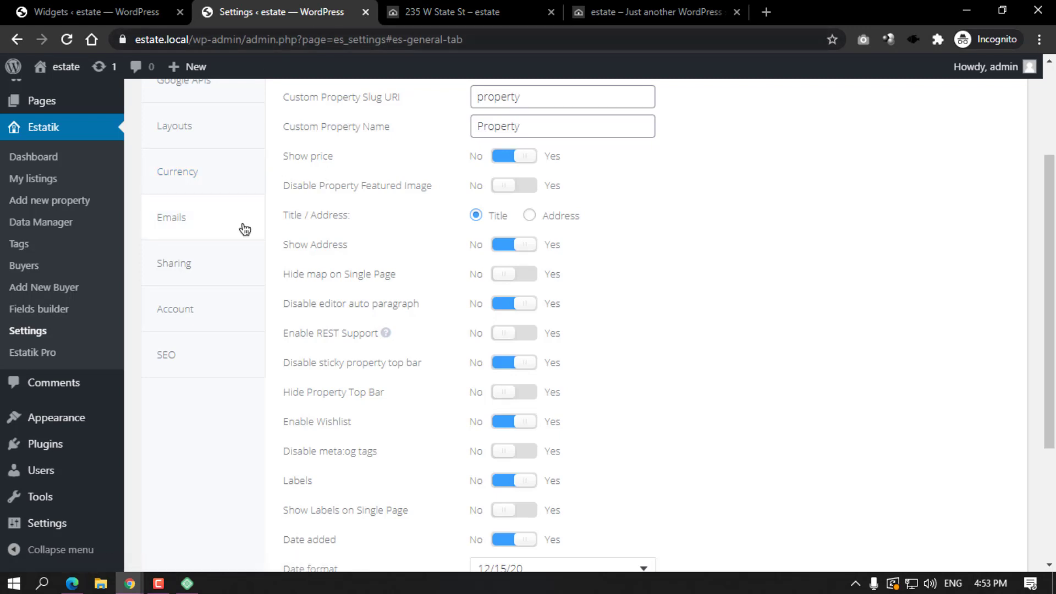
{"action": "scroll", "coordinate": [12, 309], "scroll_direction": "up", "scroll_amount": 3}
{"action": "right_click", "coordinate": [26, 274]}
{"action": "left_click", "coordinate": [53, 286]}
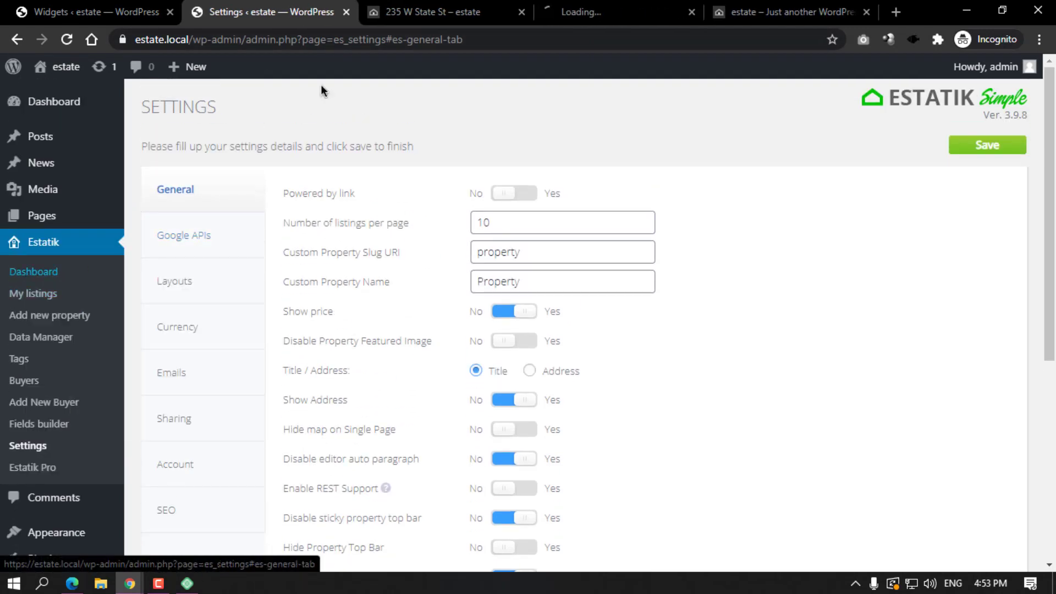
{"action": "left_click", "coordinate": [585, 5]}
{"action": "right_click", "coordinate": [324, 299]}
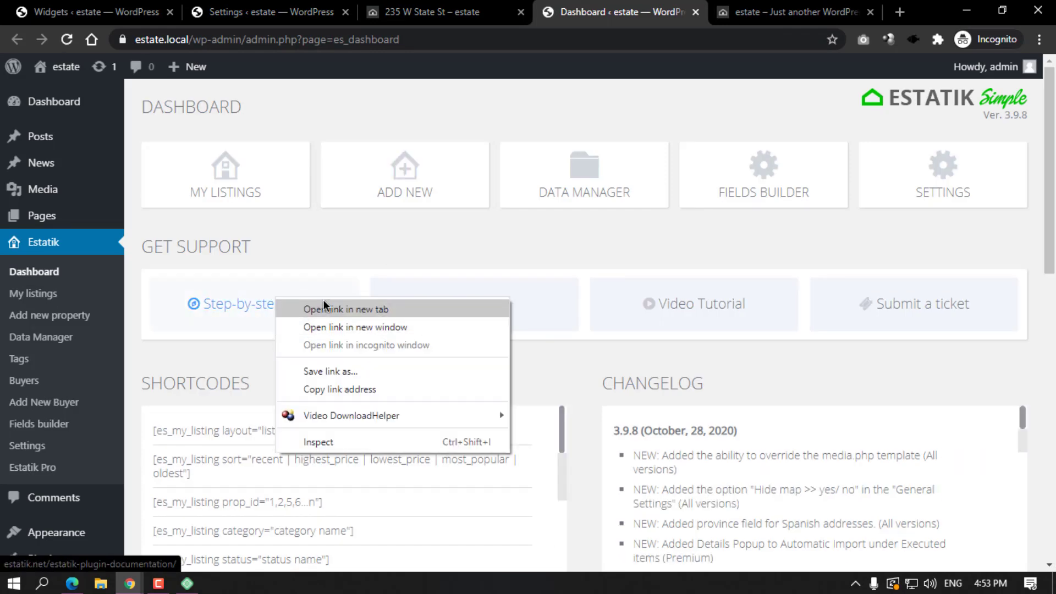
{"action": "left_click", "coordinate": [327, 312]}
{"action": "right_click", "coordinate": [302, 306]}
{"action": "left_click", "coordinate": [344, 316]}
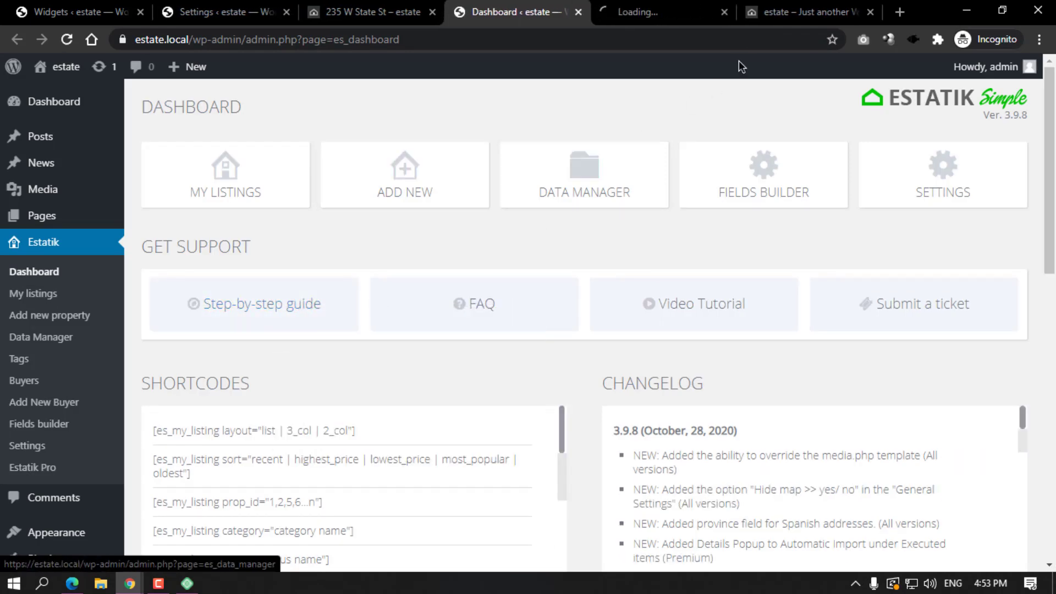
{"action": "left_click", "coordinate": [677, 8]}
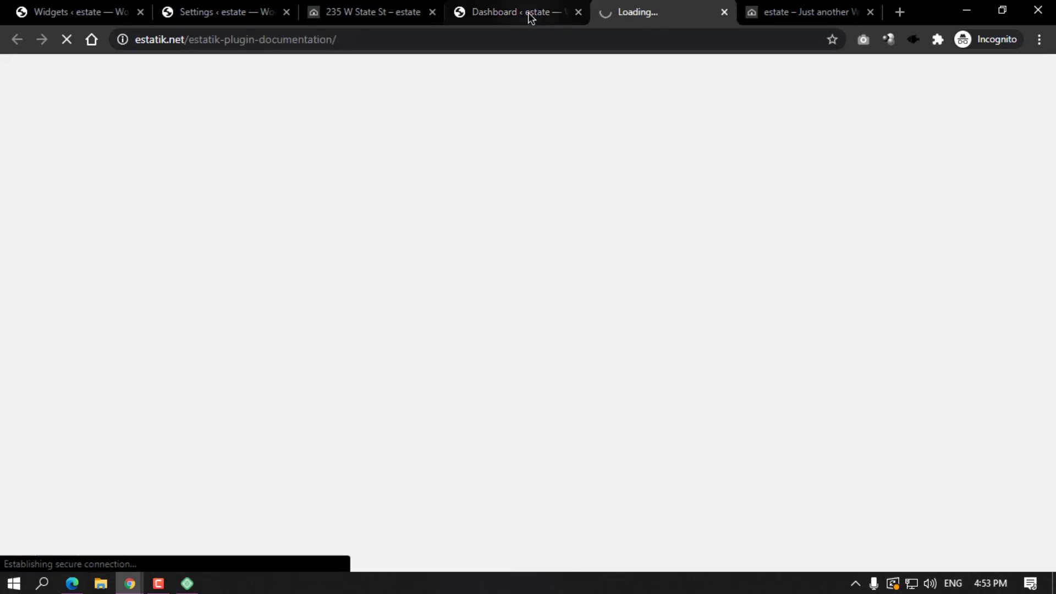
{"action": "left_click", "coordinate": [530, 14]}
{"action": "left_click", "coordinate": [575, 15]}
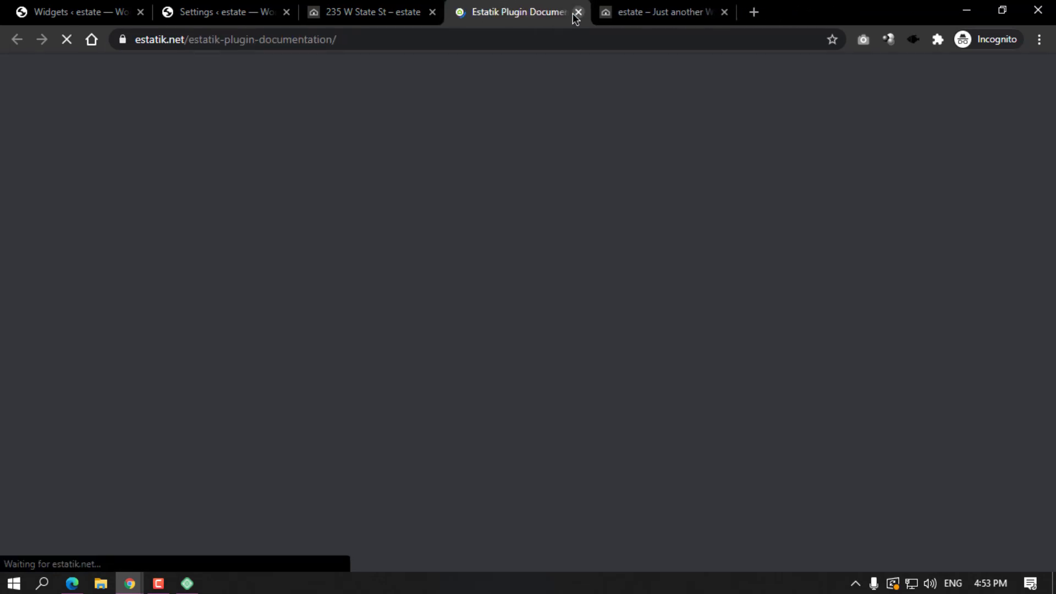
{"action": "left_click", "coordinate": [578, 12]}
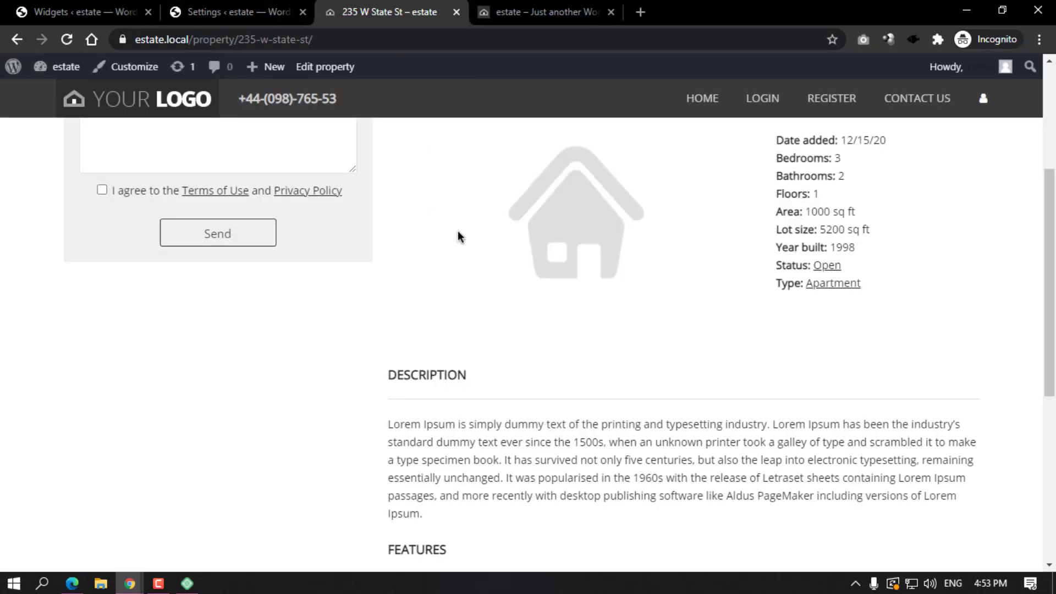
{"action": "scroll", "coordinate": [478, 154], "scroll_direction": "up", "scroll_amount": 4}
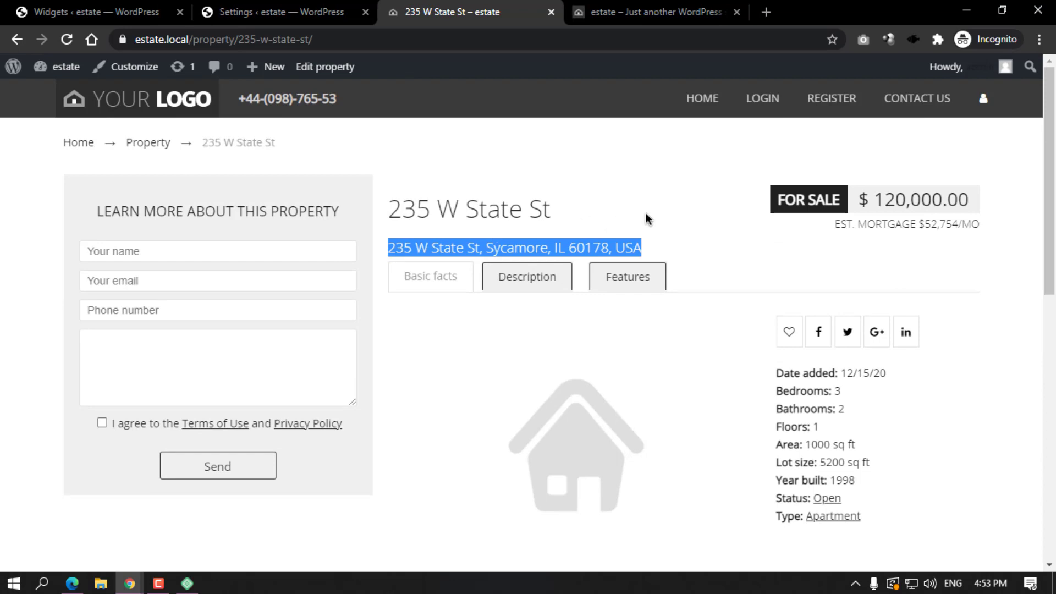
{"action": "left_click", "coordinate": [296, 8]}
{"action": "scroll", "coordinate": [425, 384], "scroll_direction": "down", "scroll_amount": 3}
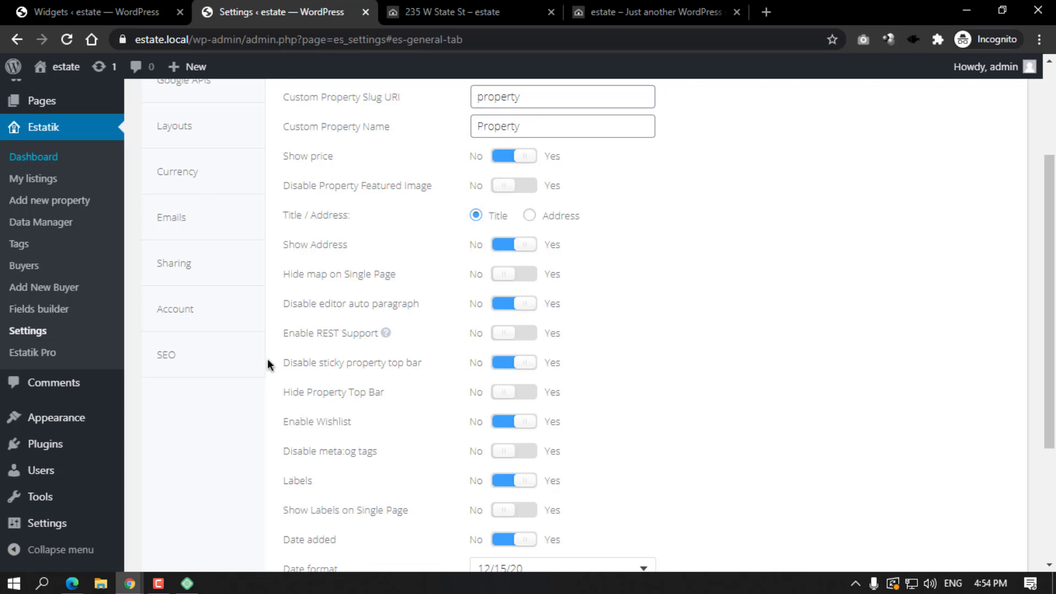
Scroll through the 235 W State St property page to check its top bar.
{"action": "scroll", "coordinate": [288, 363], "scroll_direction": "down", "scroll_amount": 1}
{"action": "scroll", "coordinate": [291, 297], "scroll_direction": "down", "scroll_amount": 2}
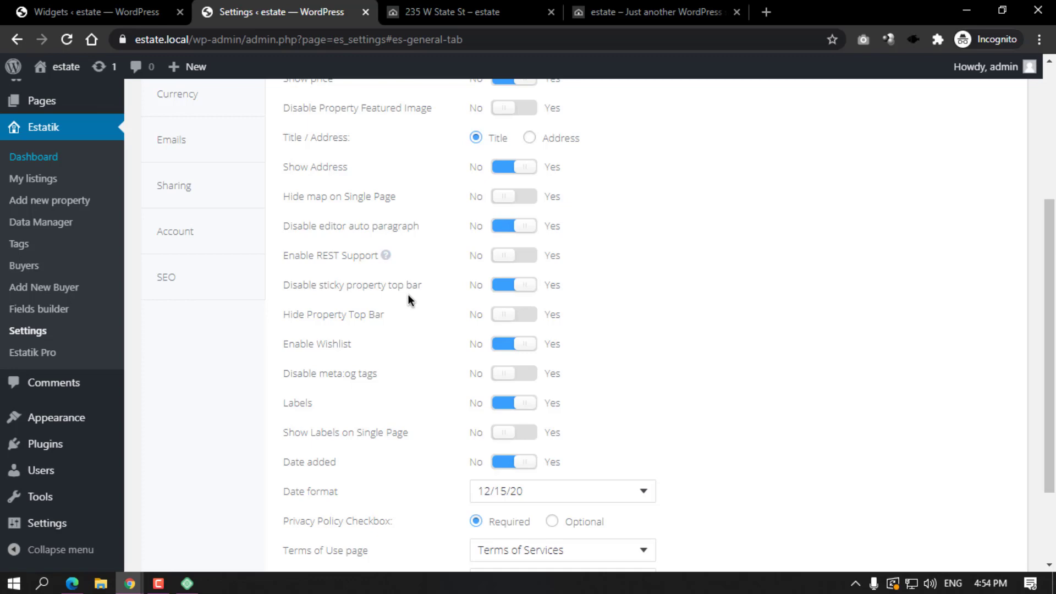
{"action": "left_click", "coordinate": [431, 13]}
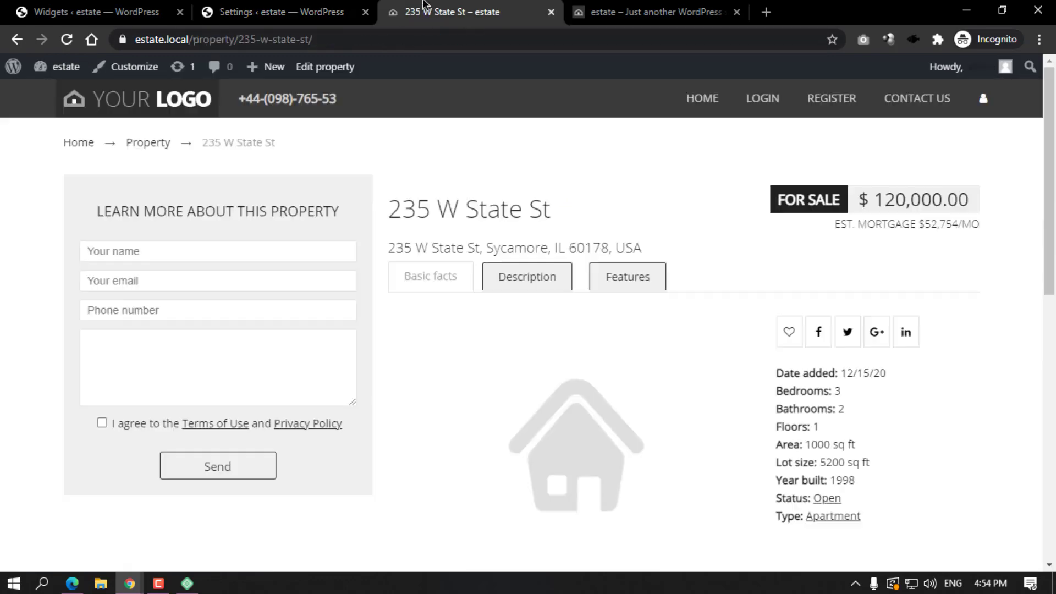
{"action": "scroll", "coordinate": [654, 155], "scroll_direction": "down", "scroll_amount": 10}
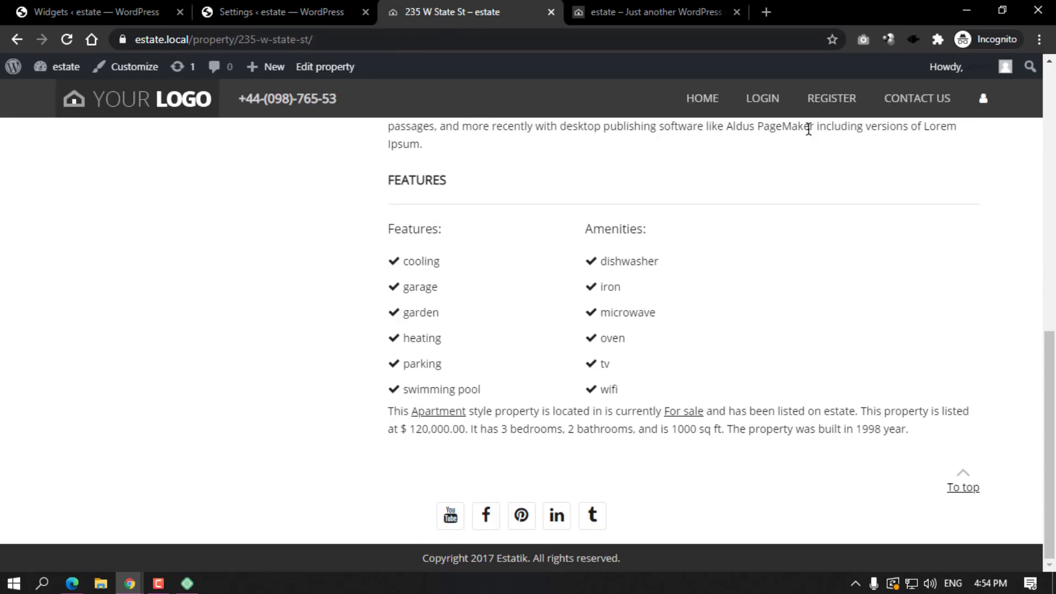
{"action": "scroll", "coordinate": [625, 160], "scroll_direction": "up", "scroll_amount": 6}
{"action": "scroll", "coordinate": [625, 160], "scroll_direction": "down", "scroll_amount": 6}
Set Disable sticky property top bar to No and save the Estatik settings.
{"action": "left_click", "coordinate": [352, 12]}
{"action": "left_click", "coordinate": [509, 284]}
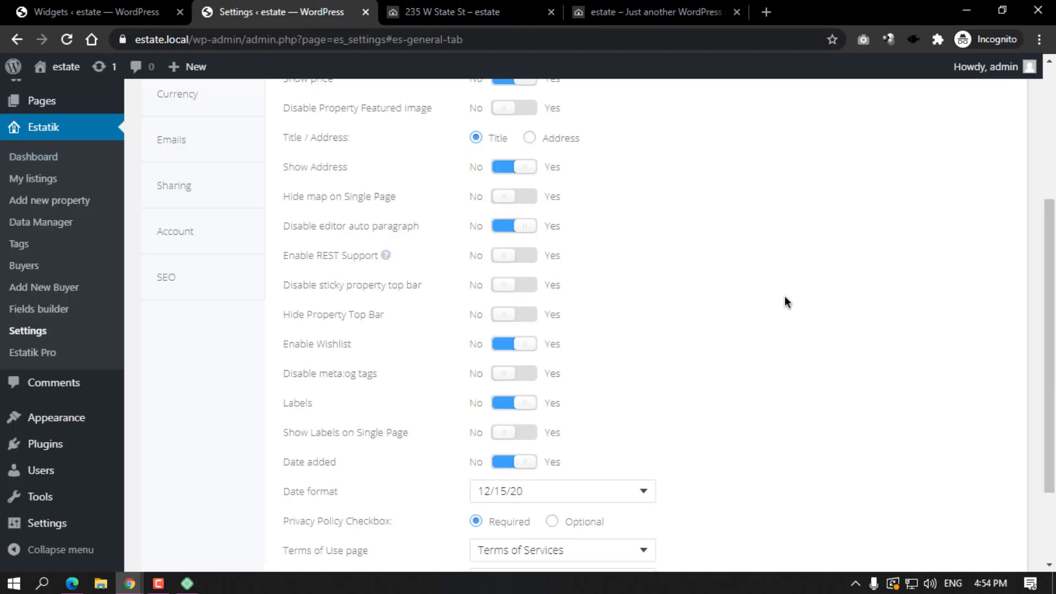
{"action": "scroll", "coordinate": [784, 295], "scroll_direction": "up", "scroll_amount": 5}
{"action": "left_click", "coordinate": [982, 145]}
Reload the 235 W State St page to see the change, then go to the home page.
{"action": "left_click", "coordinate": [445, 12]}
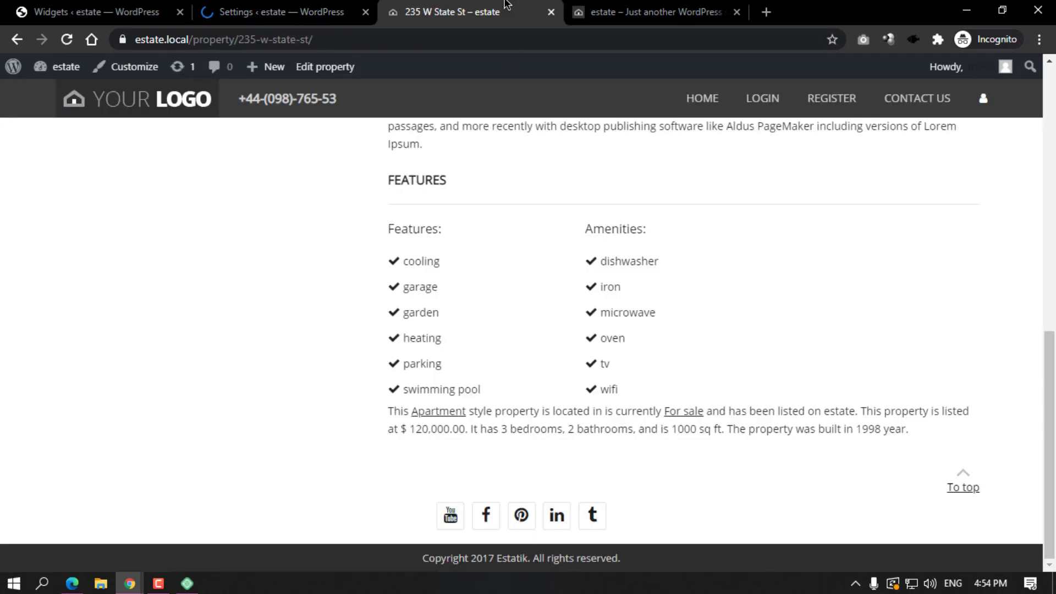
{"action": "scroll", "coordinate": [460, 187], "scroll_direction": "up", "scroll_amount": 6}
{"action": "left_click", "coordinate": [66, 39]}
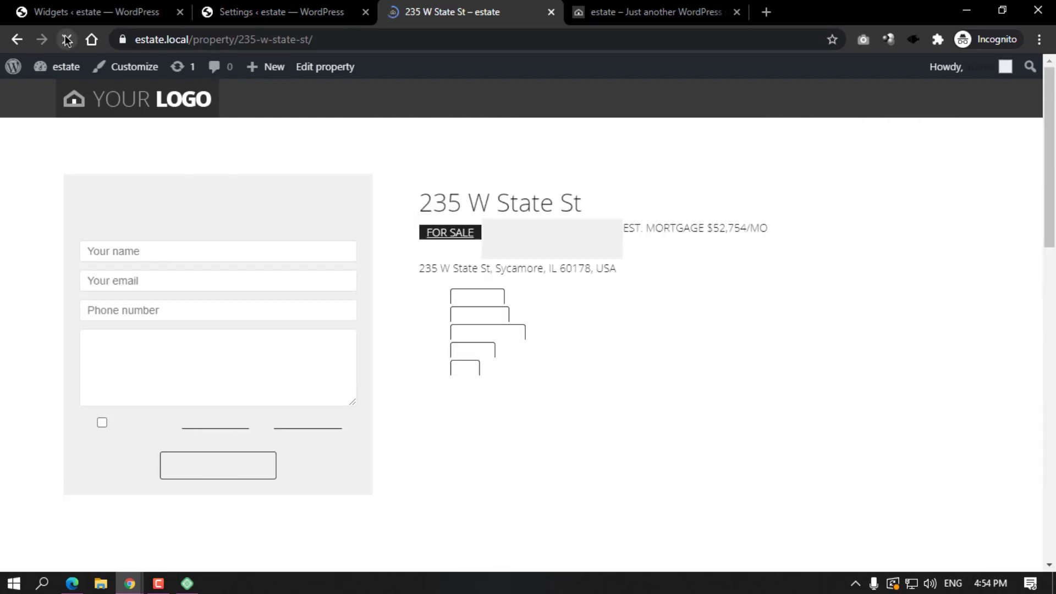
{"action": "scroll", "coordinate": [622, 212], "scroll_direction": "down", "scroll_amount": 10}
{"action": "scroll", "coordinate": [603, 197], "scroll_direction": "up", "scroll_amount": 10}
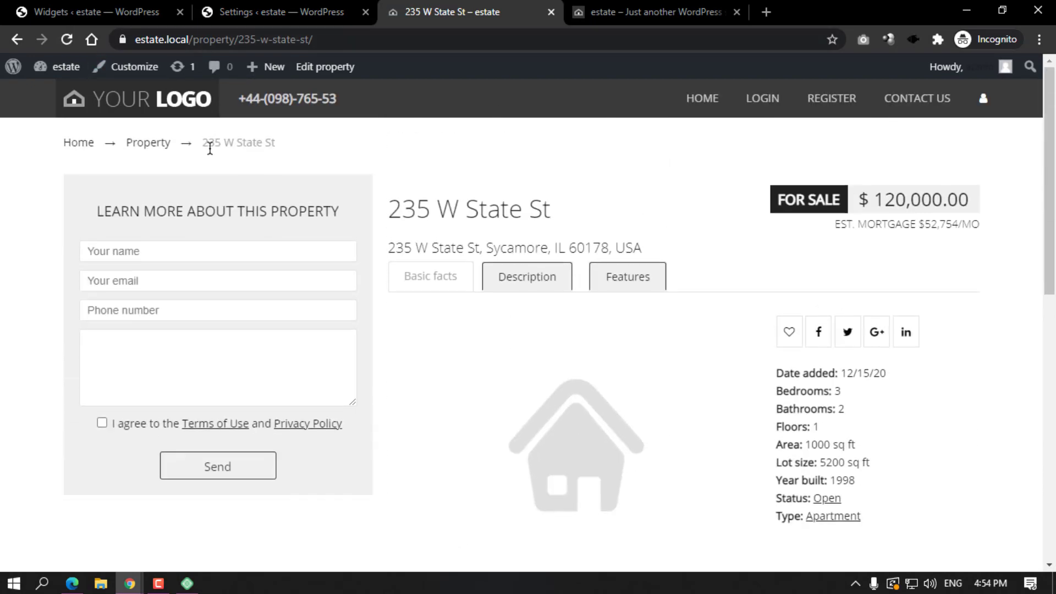
{"action": "left_click", "coordinate": [127, 107]}
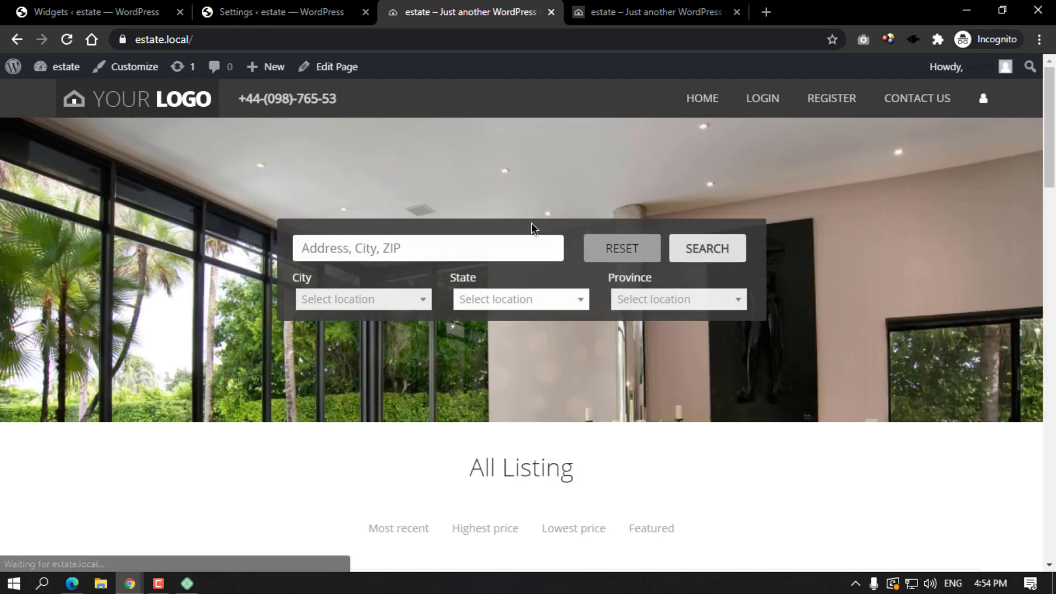
{"action": "scroll", "coordinate": [531, 220], "scroll_direction": "down", "scroll_amount": 10}
Switch Disable sticky property top bar back to Yes in the Estatik General settings.
{"action": "scroll", "coordinate": [546, 200], "scroll_direction": "up", "scroll_amount": 10}
{"action": "left_click", "coordinate": [293, 10]}
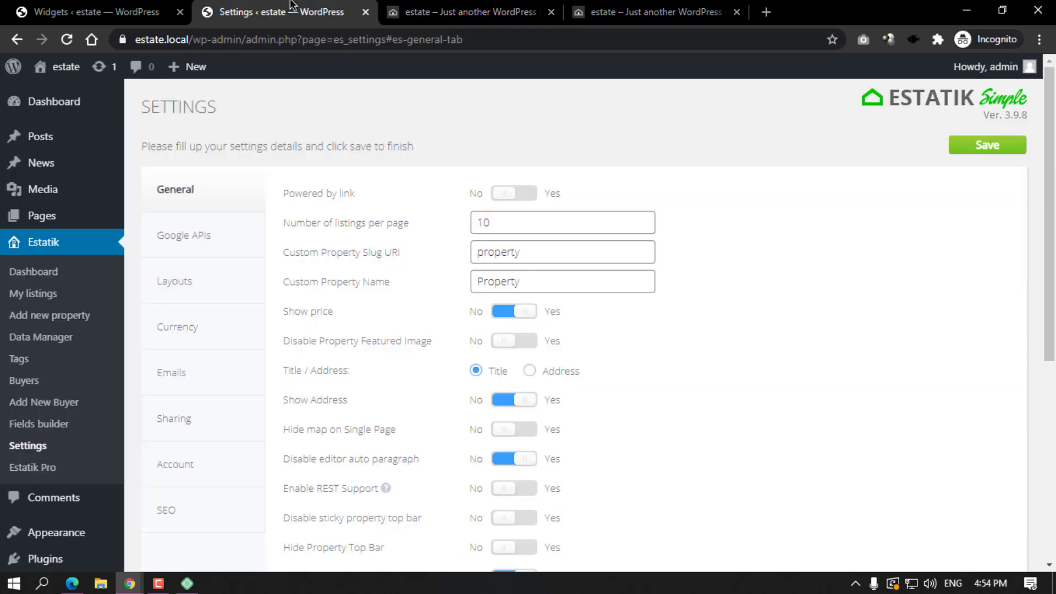
{"action": "scroll", "coordinate": [530, 249], "scroll_direction": "down", "scroll_amount": 5}
{"action": "scroll", "coordinate": [520, 257], "scroll_direction": "up", "scroll_amount": 3}
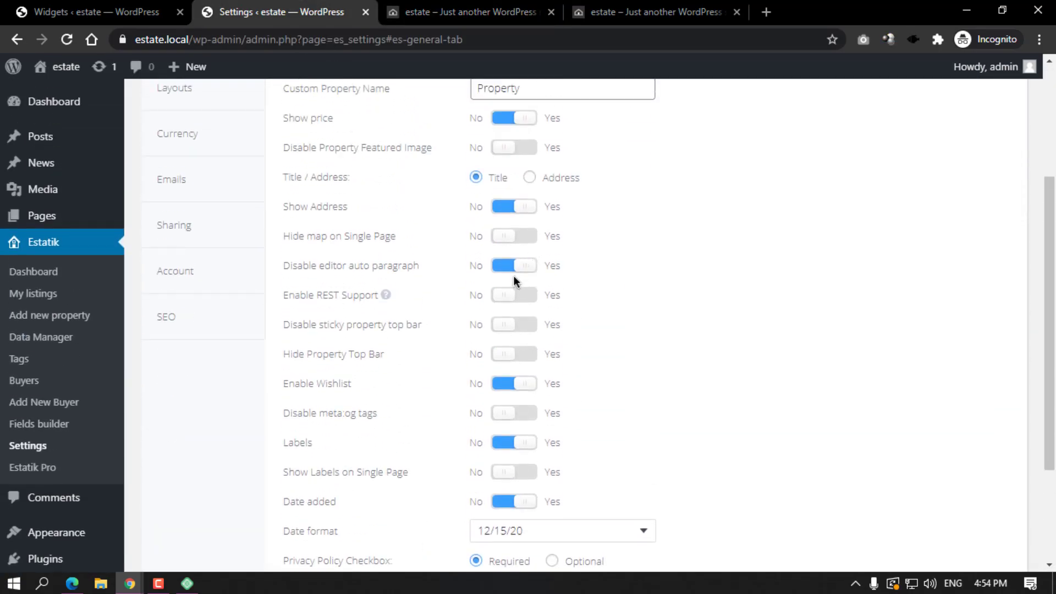
{"action": "left_click", "coordinate": [506, 324]}
Compare the home page property listings with the Estatik settings several times.
{"action": "left_click", "coordinate": [449, 10]}
{"action": "scroll", "coordinate": [488, 238], "scroll_direction": "down", "scroll_amount": 6}
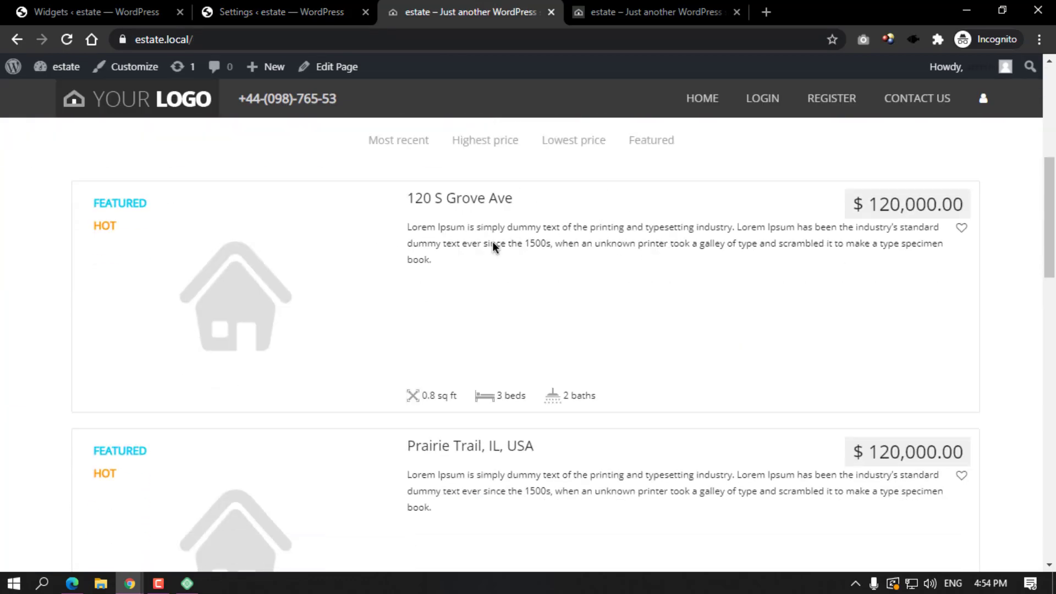
{"action": "left_click", "coordinate": [297, 21]}
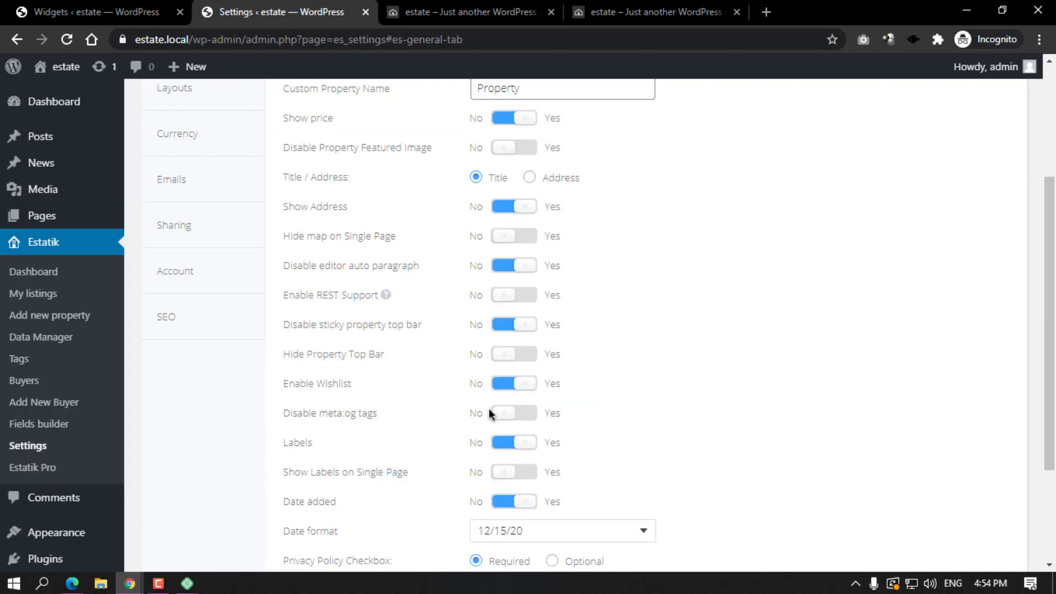
{"action": "scroll", "coordinate": [488, 408], "scroll_direction": "down", "scroll_amount": 2}
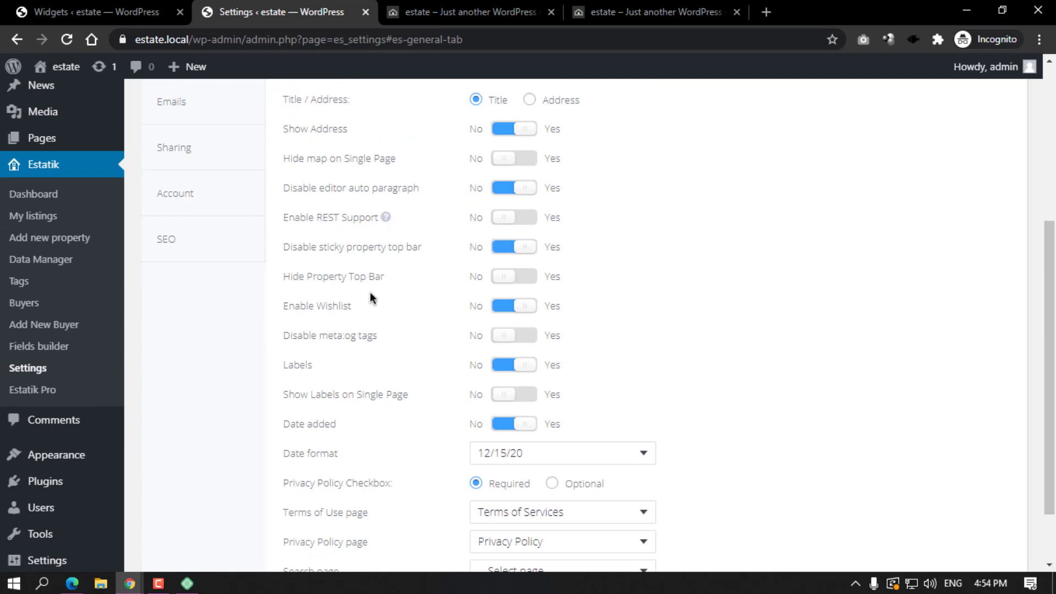
{"action": "left_click", "coordinate": [438, 4]}
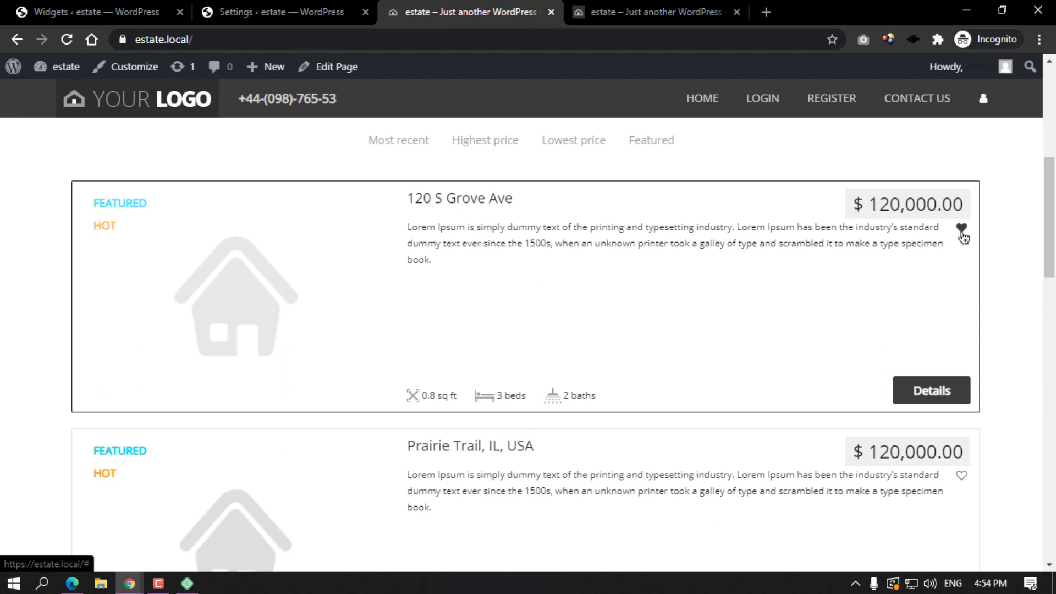
{"action": "left_click", "coordinate": [278, 12]}
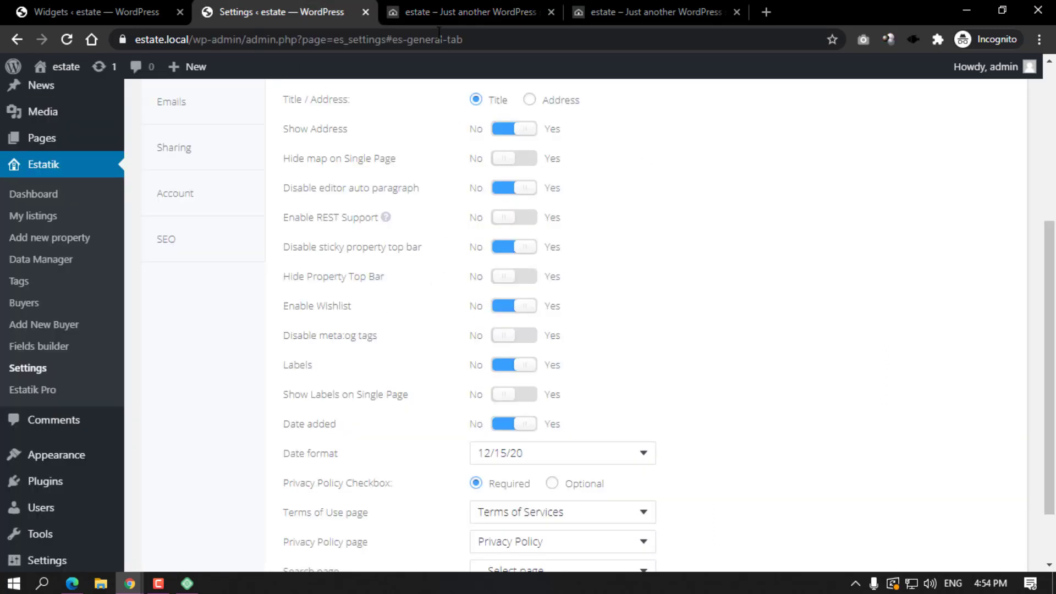
{"action": "left_click", "coordinate": [473, 12]}
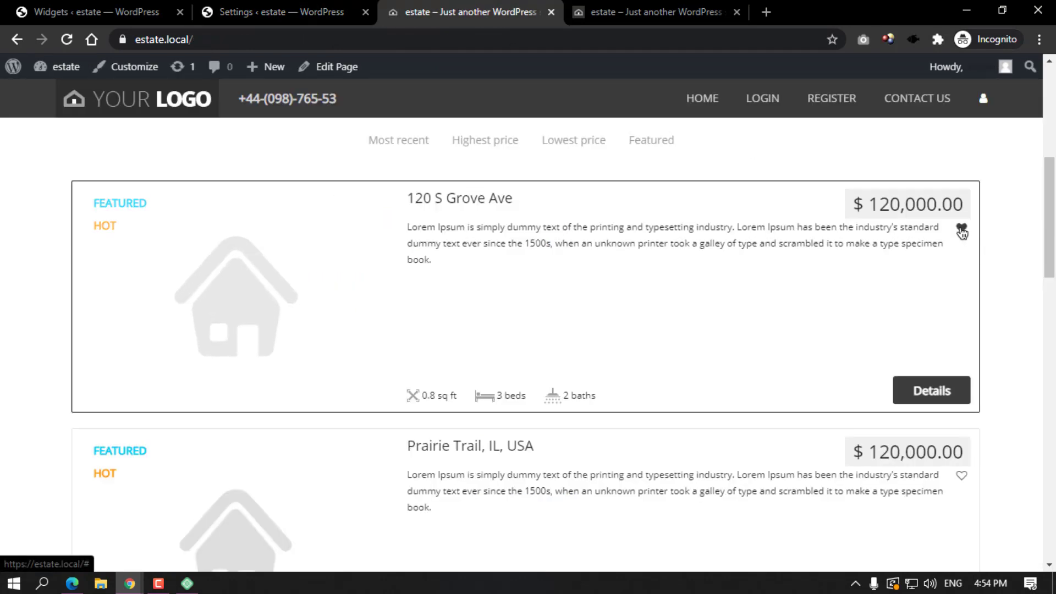
{"action": "left_click", "coordinate": [275, 12]}
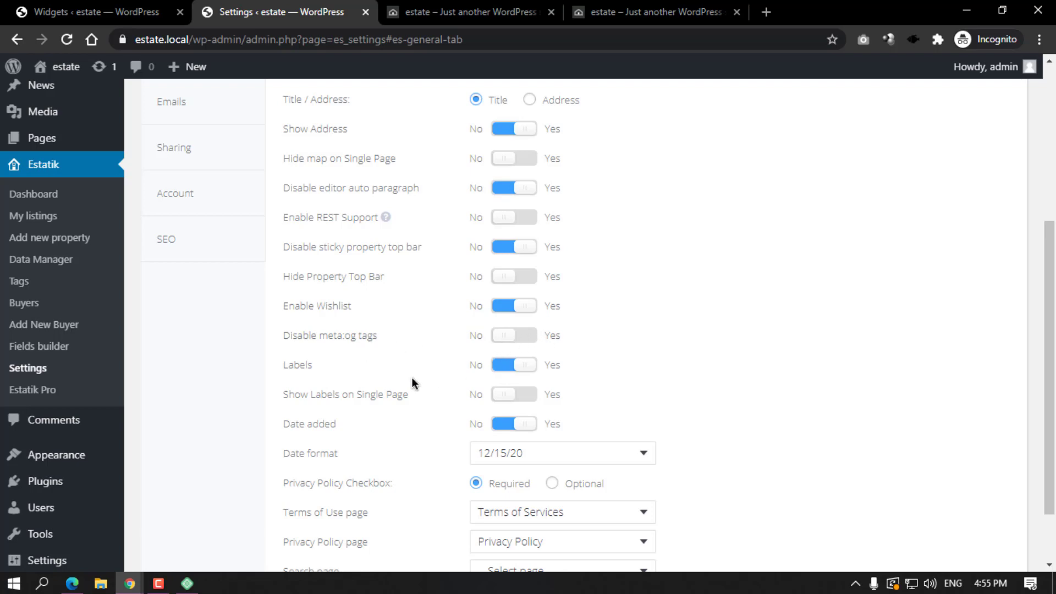
Turn Labels off, save, and reload the front-end listings to compare.
{"action": "left_click", "coordinate": [509, 364]}
{"action": "scroll", "coordinate": [852, 253], "scroll_direction": "up", "scroll_amount": 5}
{"action": "left_click", "coordinate": [981, 145]}
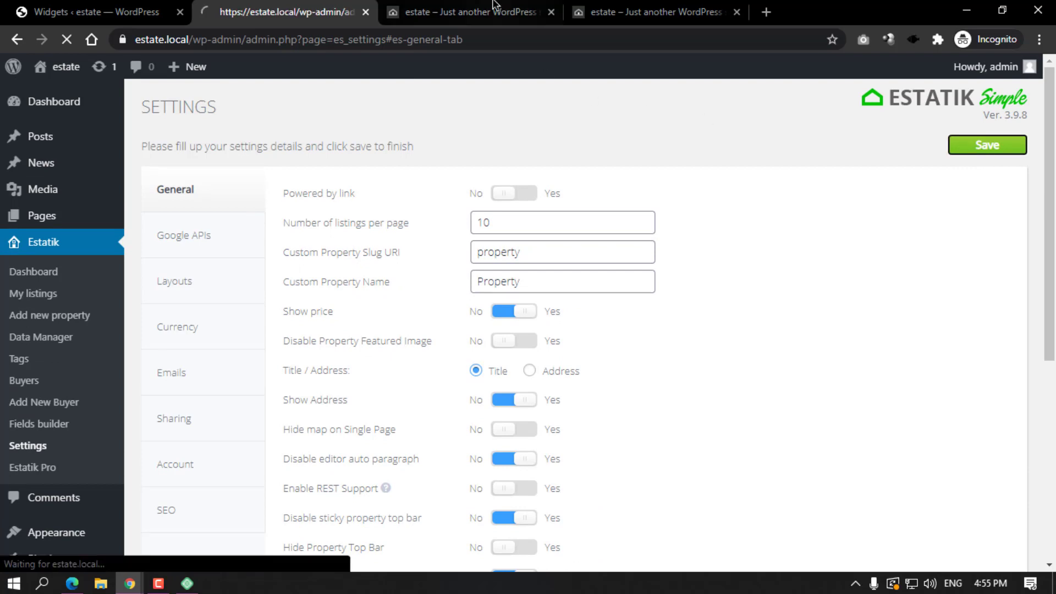
{"action": "left_click", "coordinate": [484, 11]}
{"action": "left_click", "coordinate": [66, 40]}
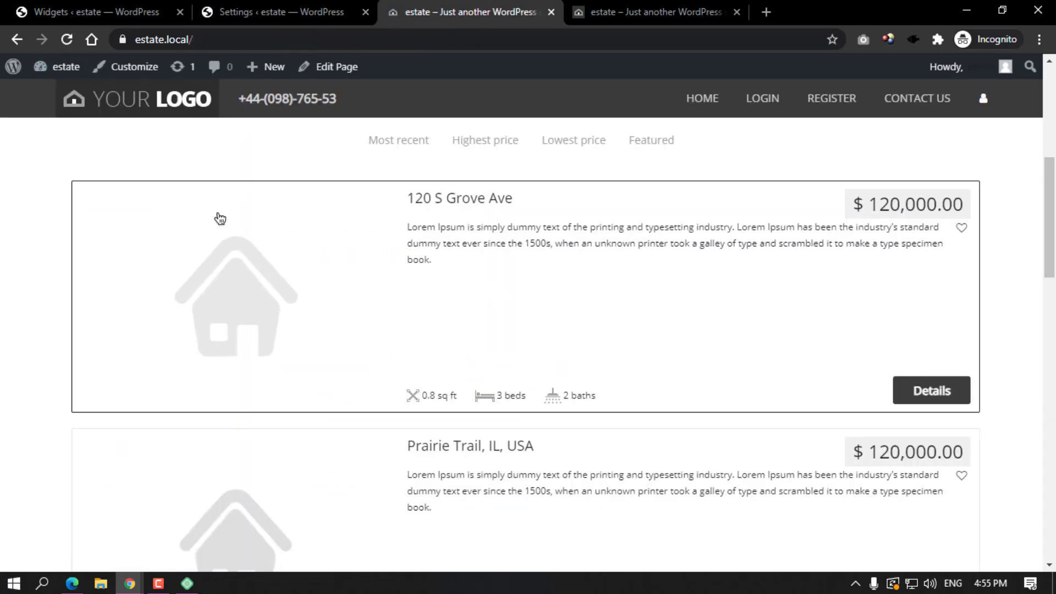
{"action": "scroll", "coordinate": [172, 295], "scroll_direction": "down", "scroll_amount": 3}
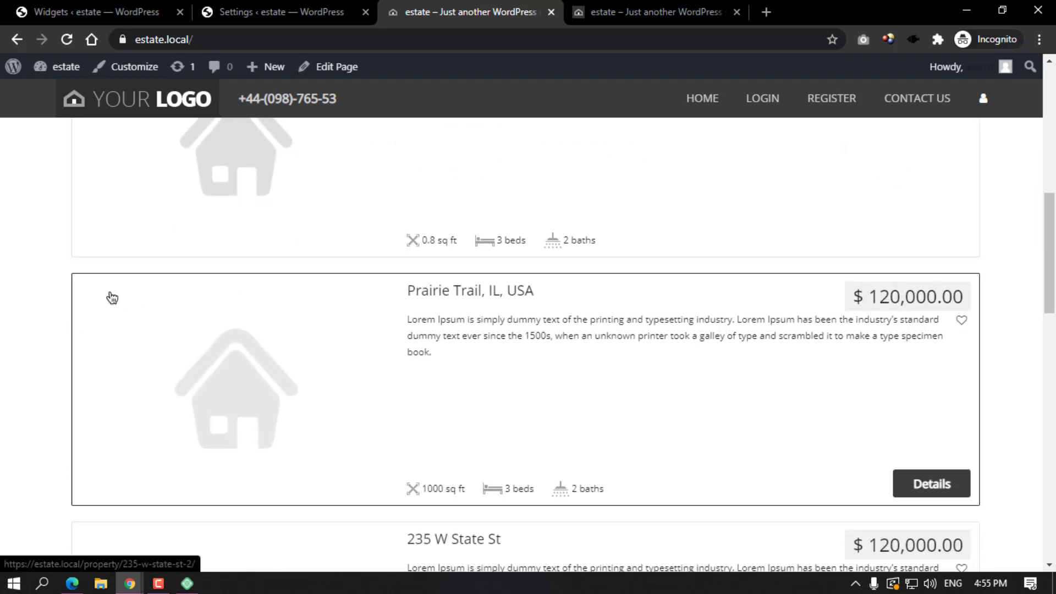
Save the settings with Labels on and reload the listings to check the FEATURED and HOT badges.
{"action": "left_click", "coordinate": [299, 11]}
{"action": "scroll", "coordinate": [461, 355], "scroll_direction": "down", "scroll_amount": 6}
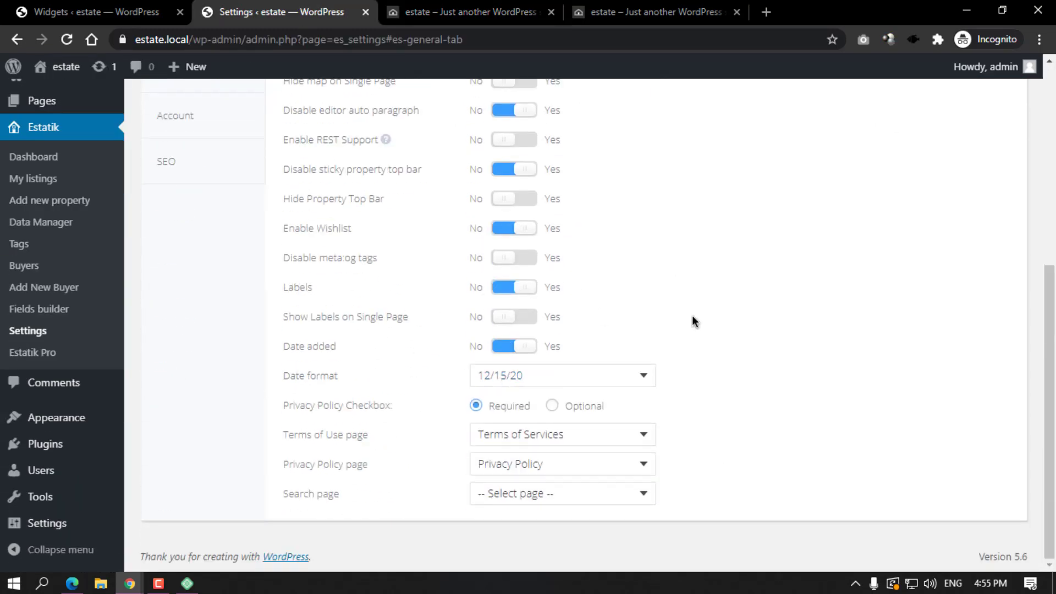
{"action": "scroll", "coordinate": [692, 315], "scroll_direction": "up", "scroll_amount": 10}
{"action": "left_click", "coordinate": [987, 107]}
{"action": "left_click", "coordinate": [448, 5]}
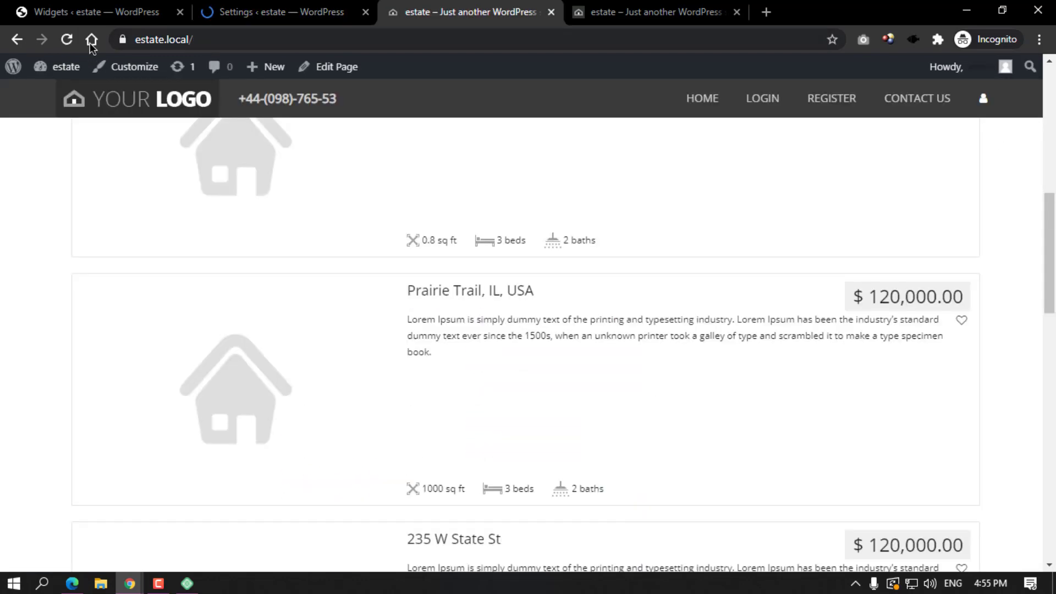
{"action": "scroll", "coordinate": [123, 304], "scroll_direction": "up", "scroll_amount": 4}
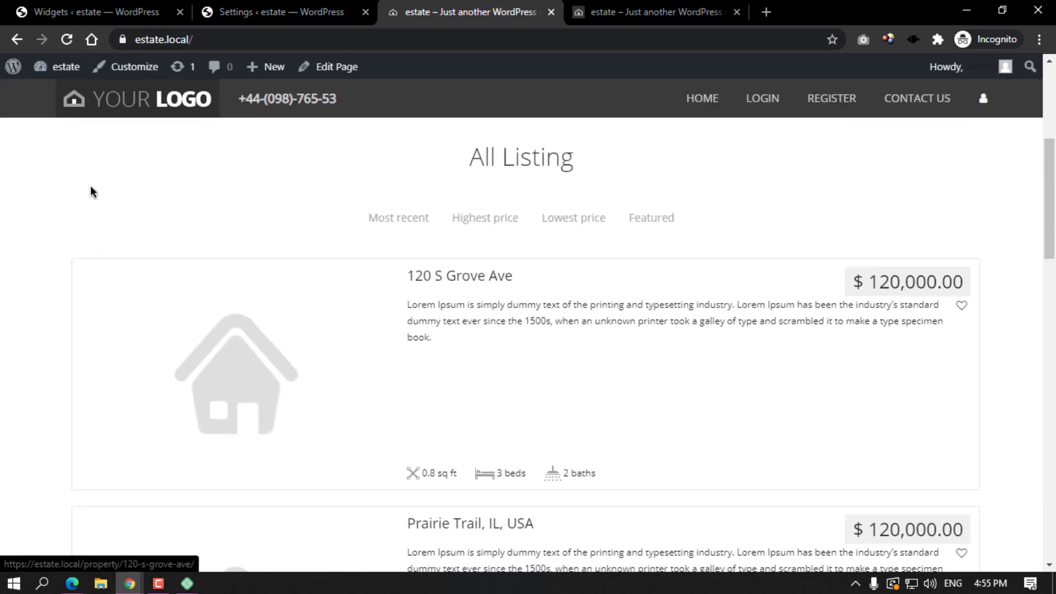
{"action": "left_click", "coordinate": [66, 41]}
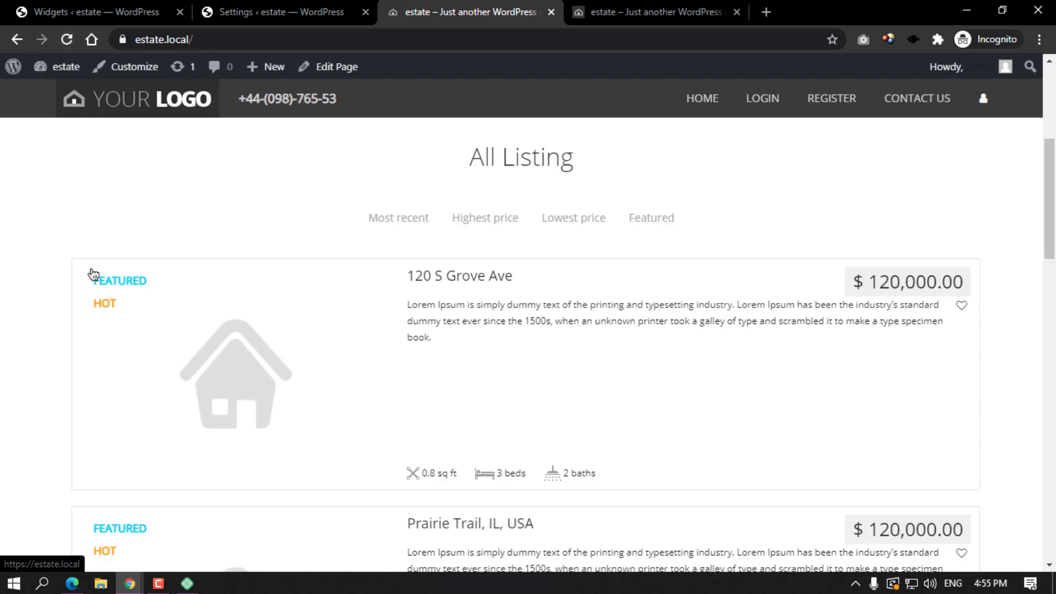
{"action": "left_click", "coordinate": [324, 12]}
{"action": "scroll", "coordinate": [512, 292], "scroll_direction": "down", "scroll_amount": 5}
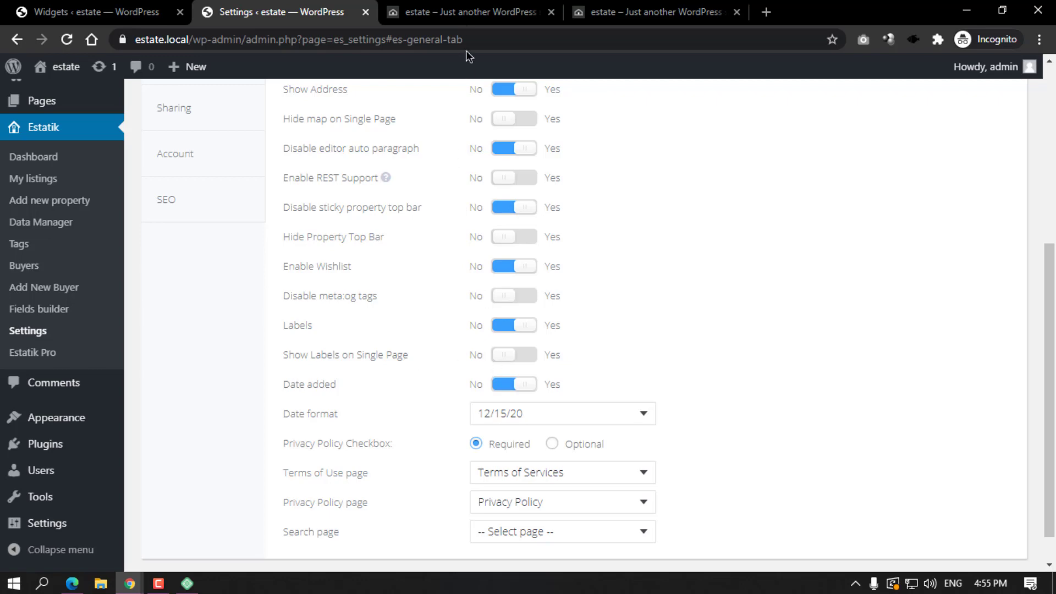
{"action": "left_click", "coordinate": [466, 12]}
{"action": "left_click", "coordinate": [436, 271]}
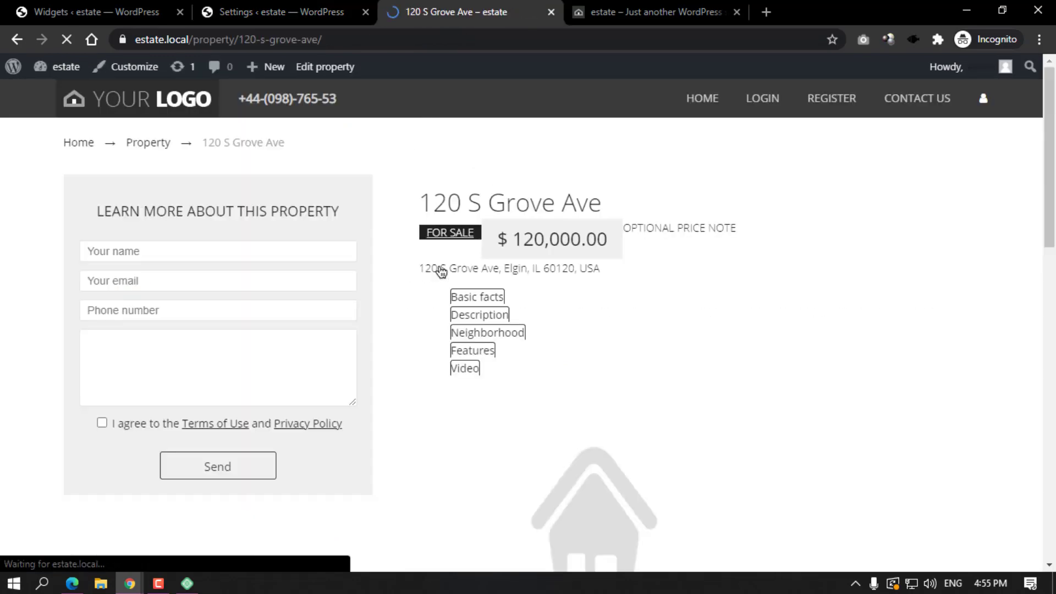
{"action": "scroll", "coordinate": [423, 163], "scroll_direction": "down", "scroll_amount": 3}
Turn on Show Labels on Single Page and save the Estatik settings.
{"action": "left_click", "coordinate": [337, 13]}
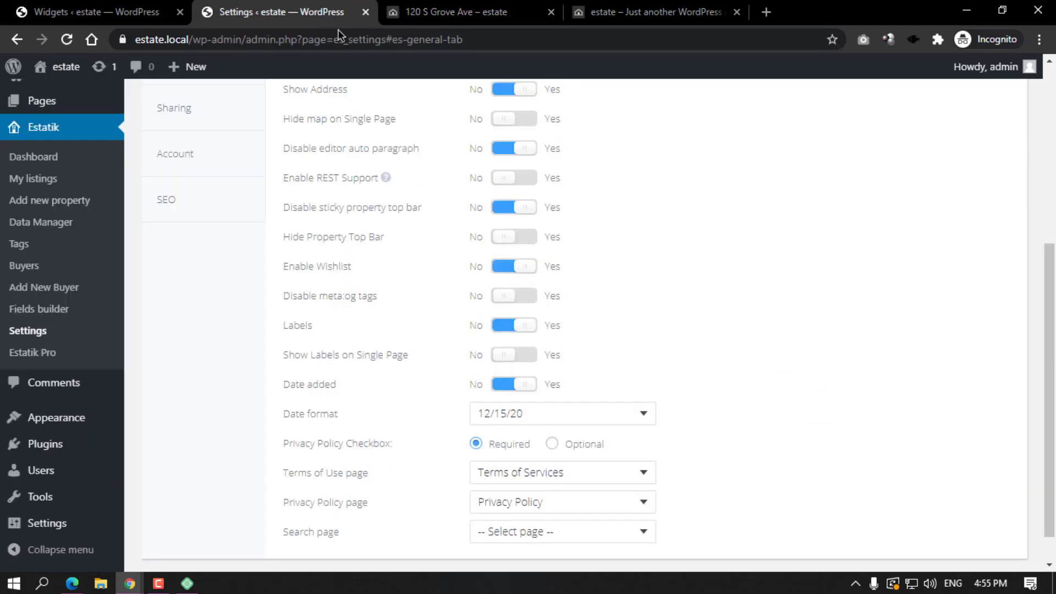
{"action": "left_click", "coordinate": [520, 355]}
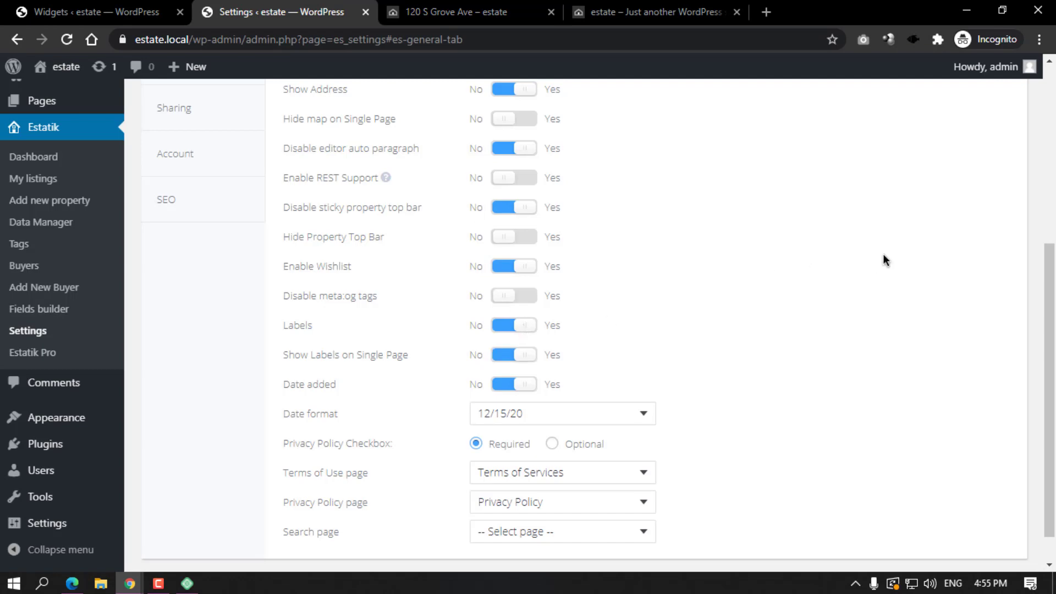
{"action": "scroll", "coordinate": [883, 253], "scroll_direction": "up", "scroll_amount": 7}
{"action": "left_click", "coordinate": [984, 146]}
{"action": "left_click", "coordinate": [427, 8]}
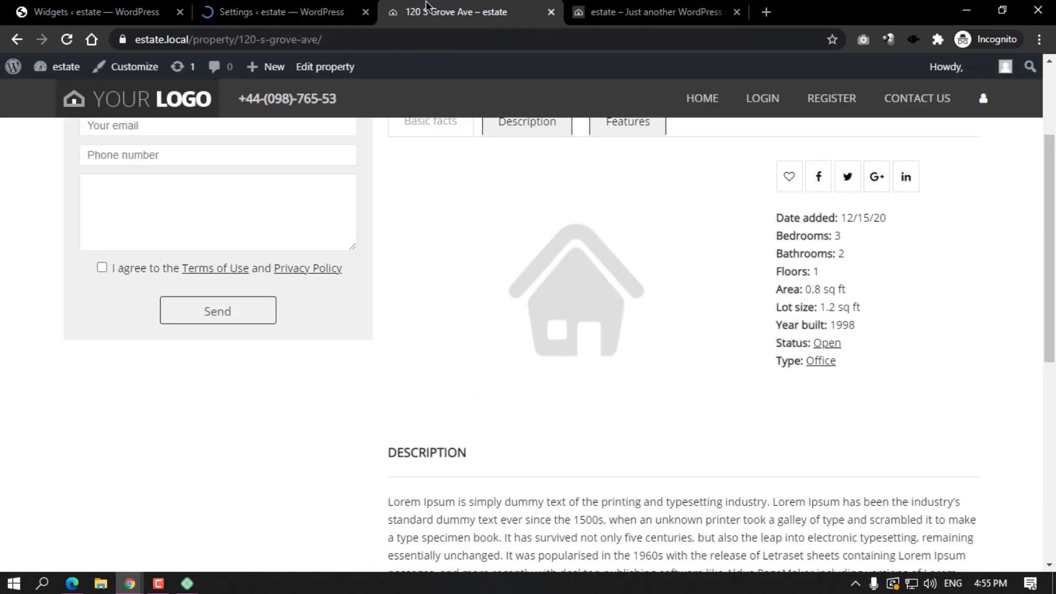
{"action": "left_click", "coordinate": [67, 39]}
{"action": "scroll", "coordinate": [461, 249], "scroll_direction": "up", "scroll_amount": 3}
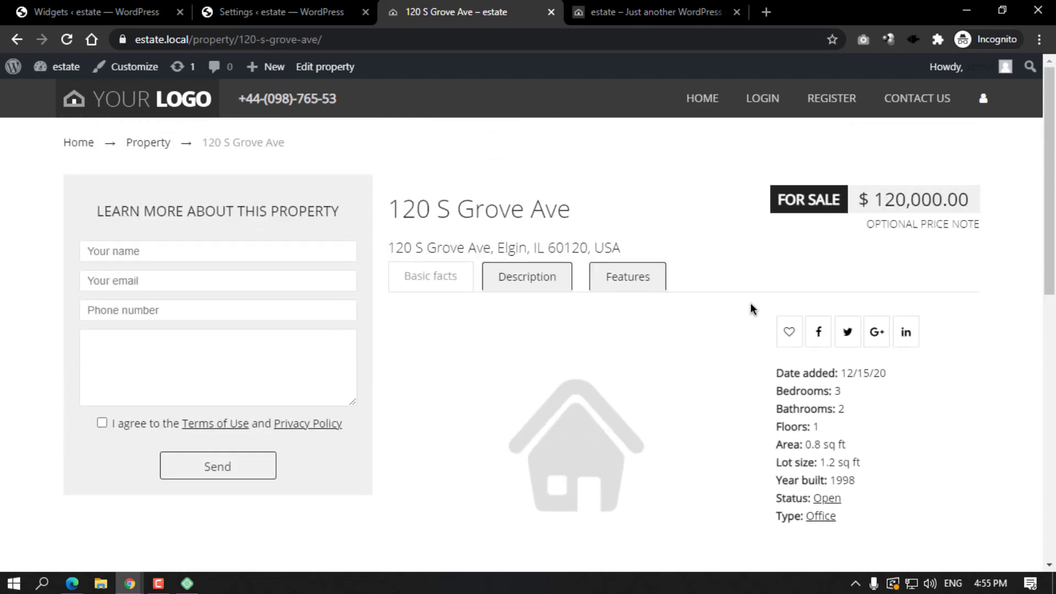
{"action": "scroll", "coordinate": [752, 309], "scroll_direction": "down", "scroll_amount": 10}
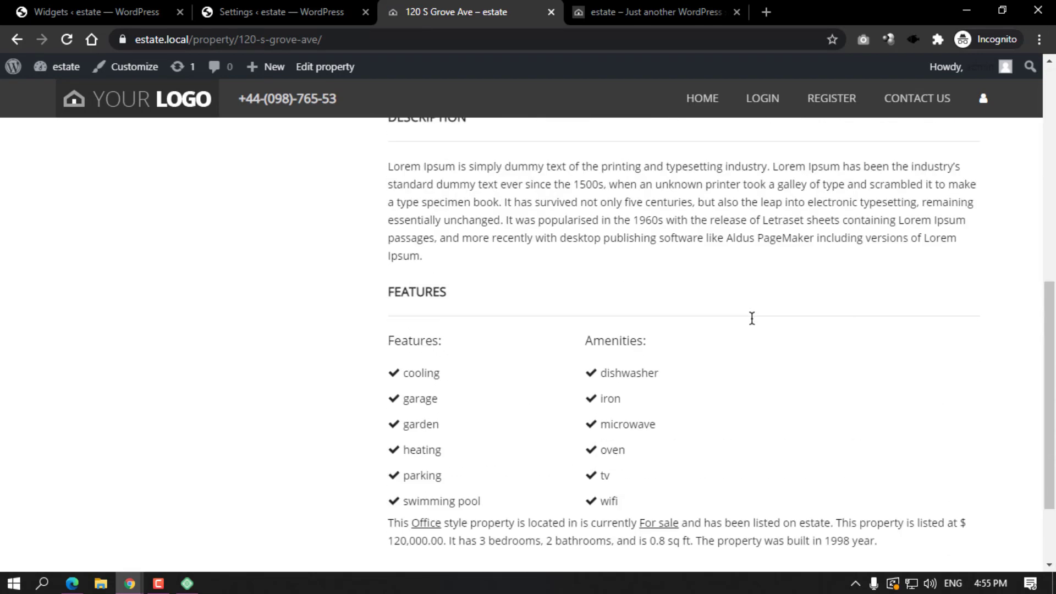
{"action": "scroll", "coordinate": [752, 318], "scroll_direction": "up", "scroll_amount": 10}
{"action": "left_click", "coordinate": [67, 39]}
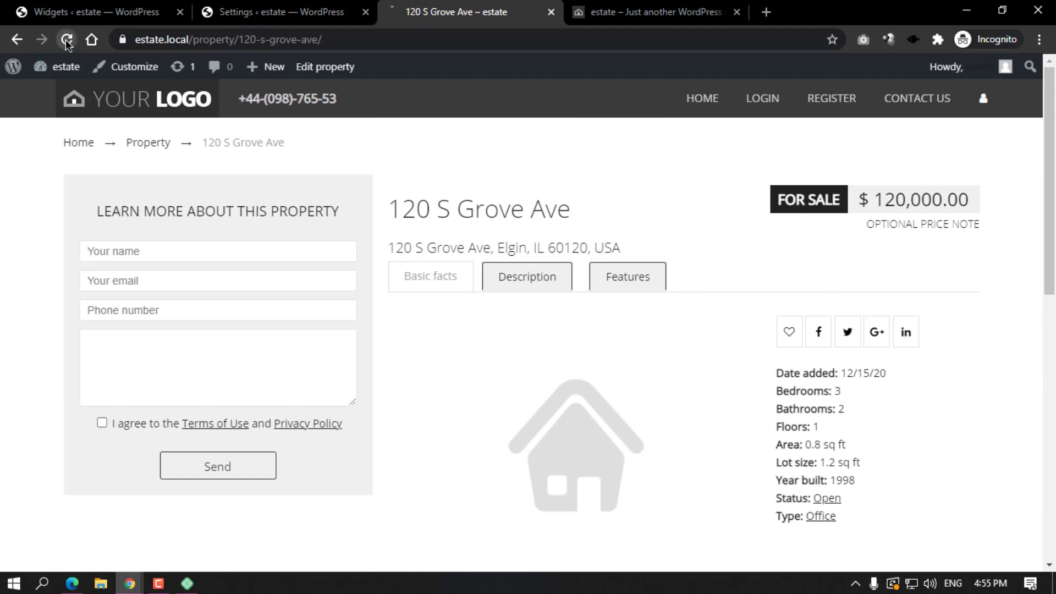
{"action": "scroll", "coordinate": [545, 309], "scroll_direction": "down", "scroll_amount": 1}
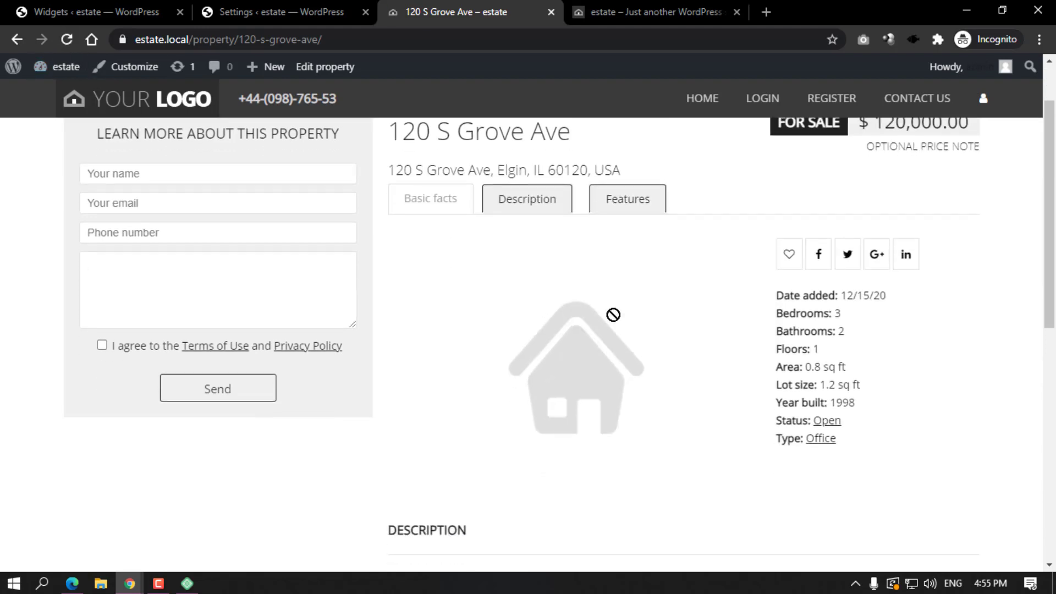
{"action": "scroll", "coordinate": [333, 200], "scroll_direction": "up", "scroll_amount": 1}
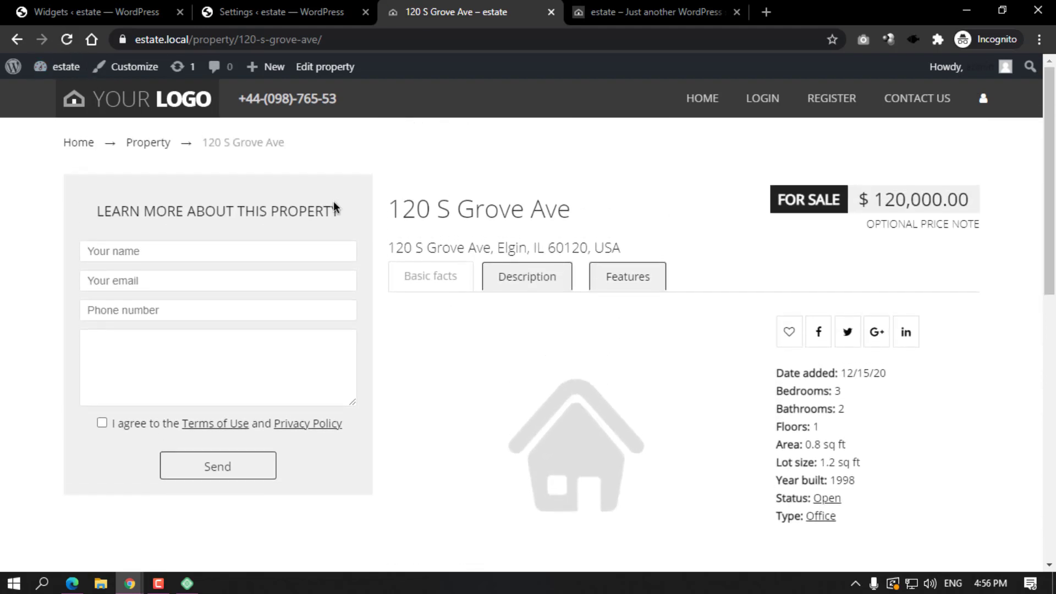
{"action": "left_click", "coordinate": [132, 112]}
{"action": "scroll", "coordinate": [407, 234], "scroll_direction": "down", "scroll_amount": 3}
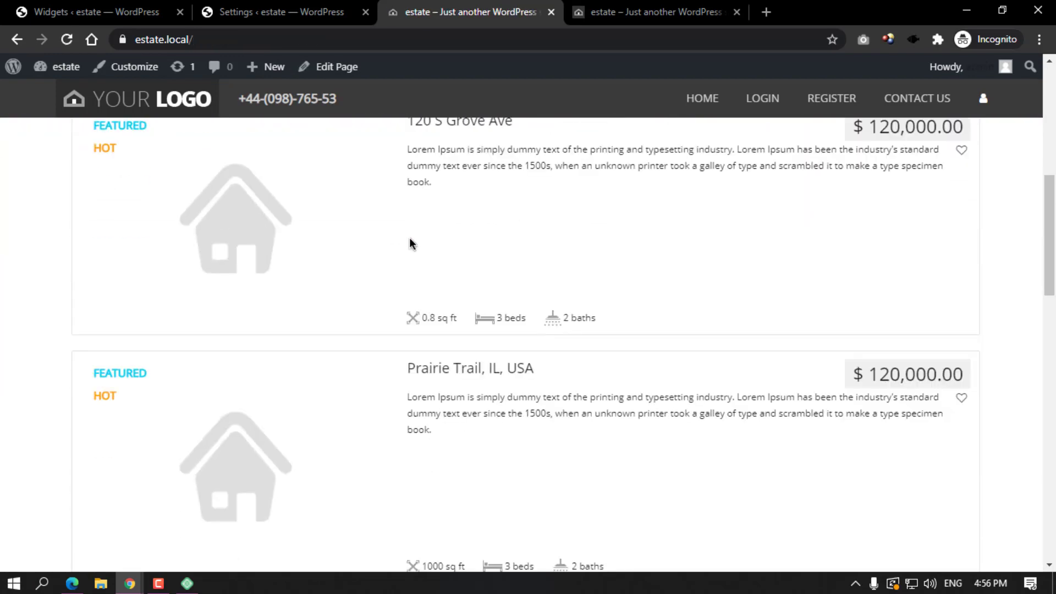
{"action": "key", "text": "ctrl+shift+Tab"}
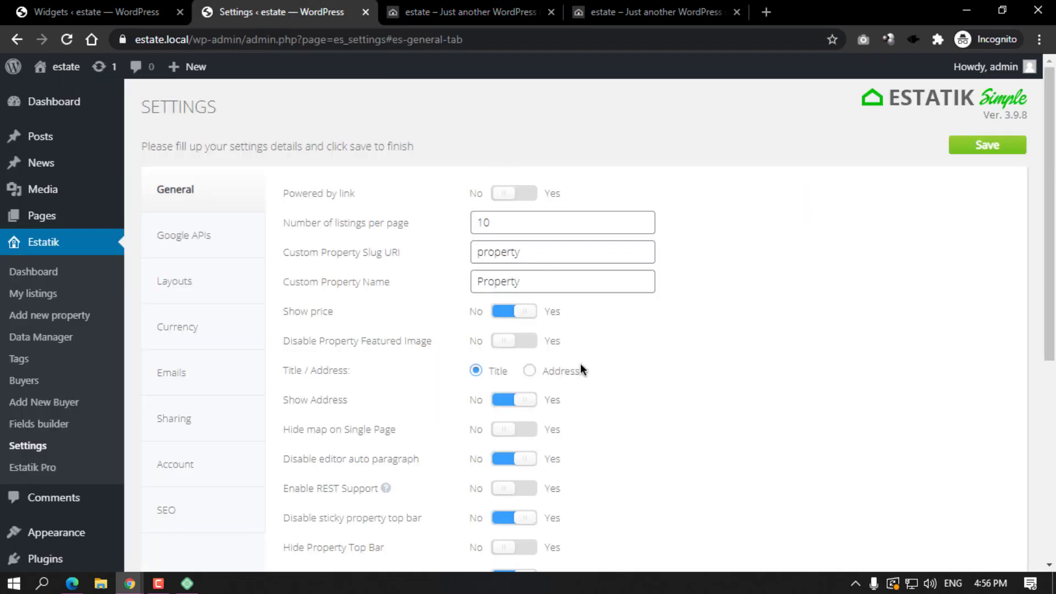
{"action": "scroll", "coordinate": [581, 368], "scroll_direction": "down", "scroll_amount": 6}
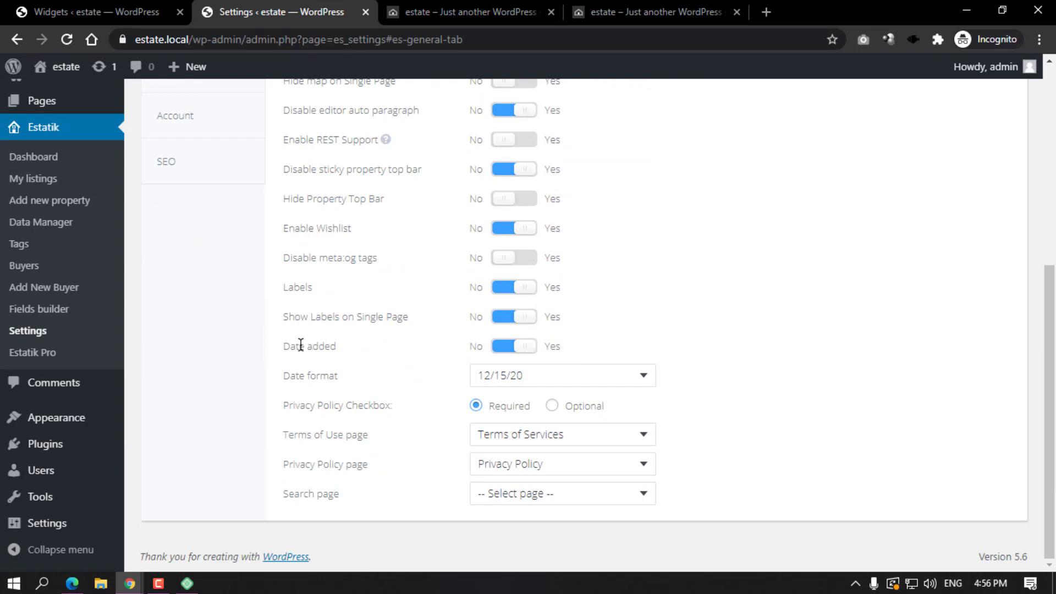
{"action": "key", "text": "ctrl+Tab"}
{"action": "scroll", "coordinate": [497, 298], "scroll_direction": "up", "scroll_amount": 6}
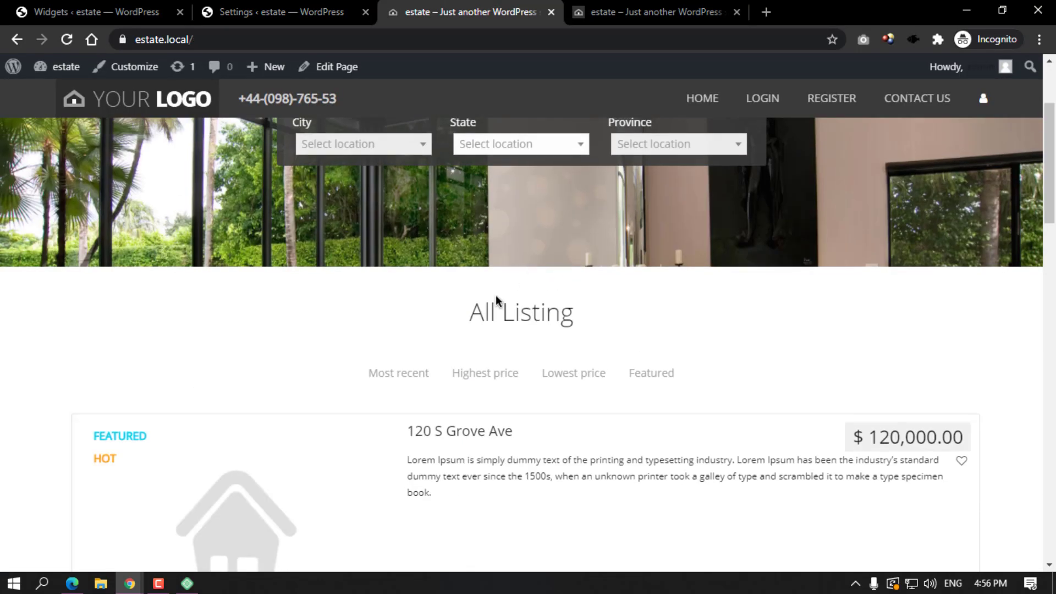
{"action": "left_click", "coordinate": [486, 431]}
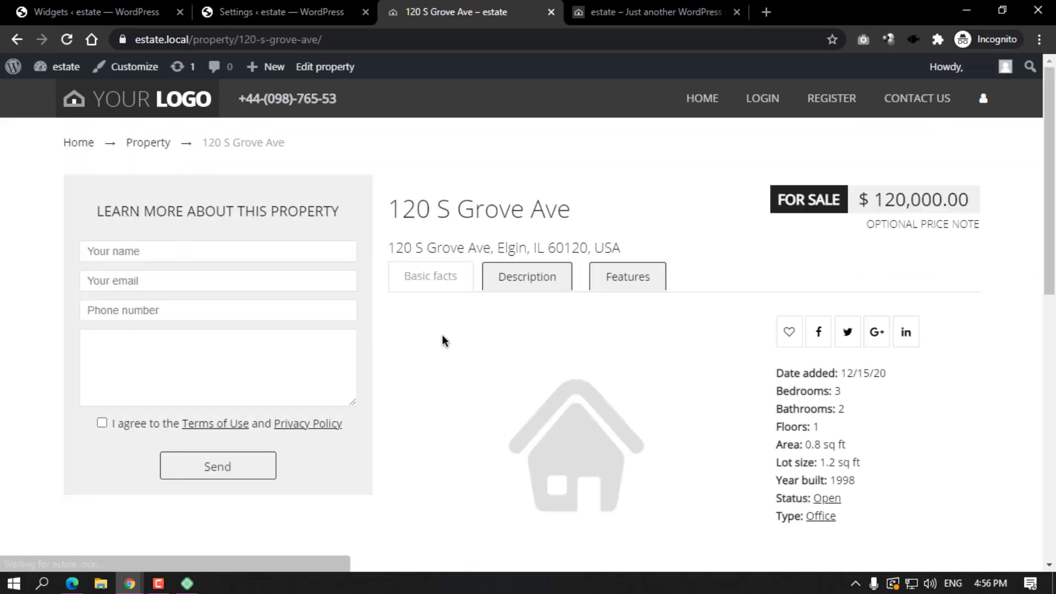
{"action": "scroll", "coordinate": [441, 334], "scroll_direction": "down", "scroll_amount": 1}
Set the date format to 15/12/20 and the search page to Search, and save.
{"action": "left_click_drag", "start_coordinate": [837, 295], "coordinate": [886, 294]}
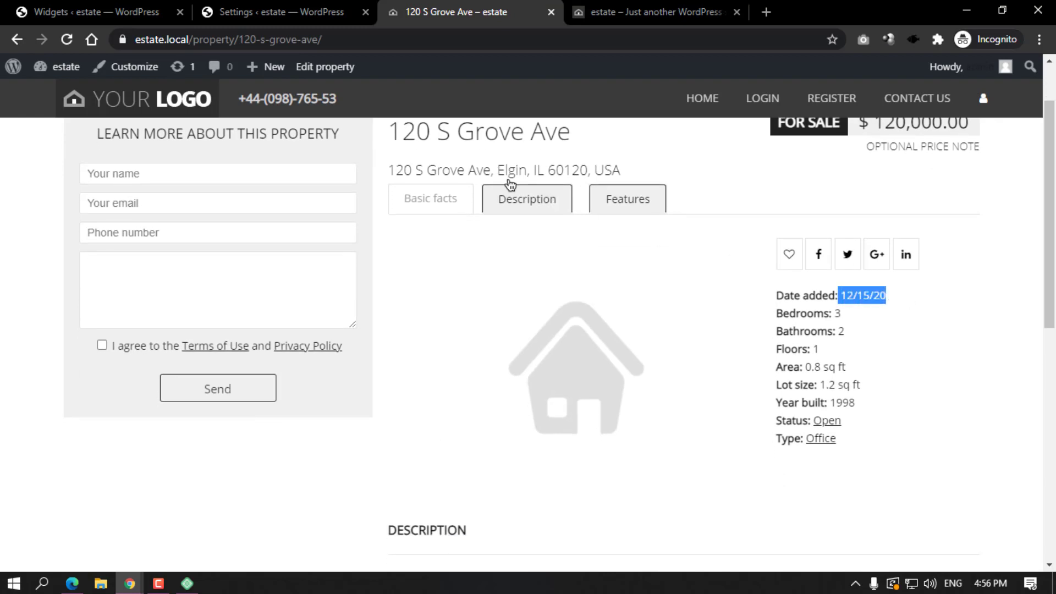
{"action": "left_click", "coordinate": [252, 13]}
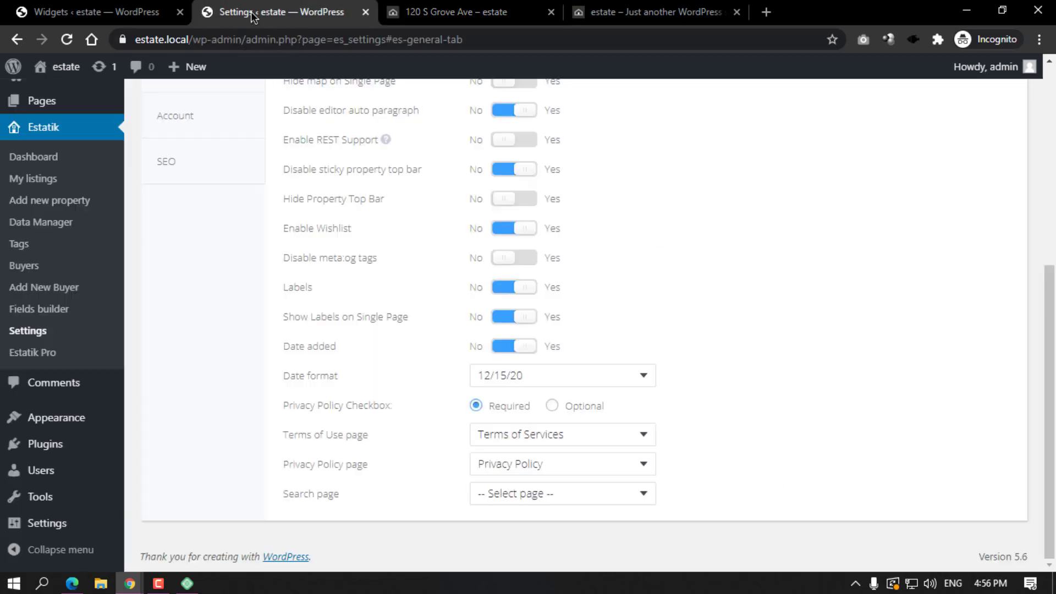
{"action": "left_click", "coordinate": [520, 377]}
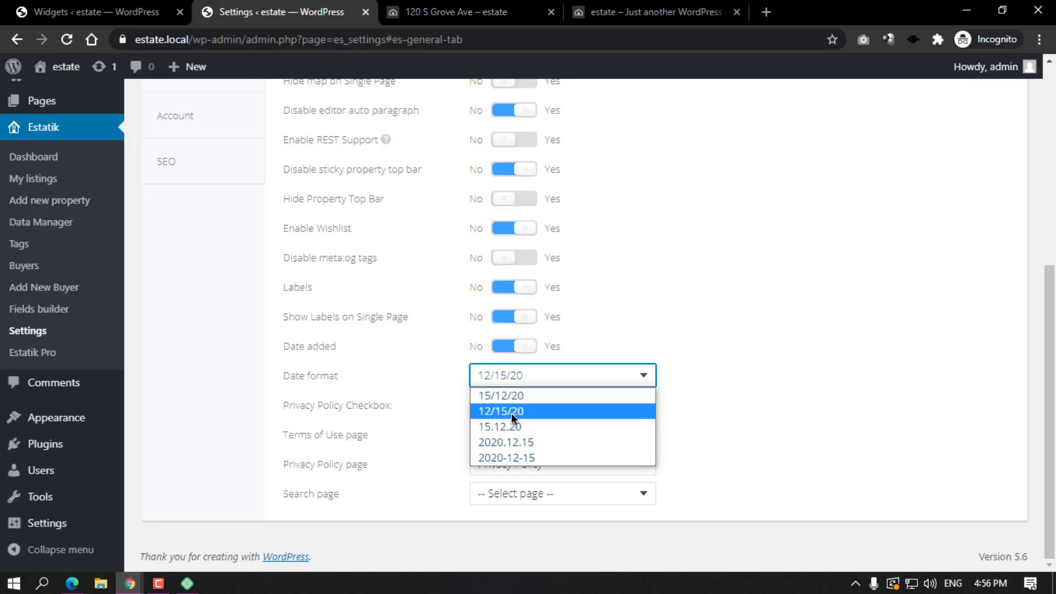
{"action": "left_click", "coordinate": [496, 394]}
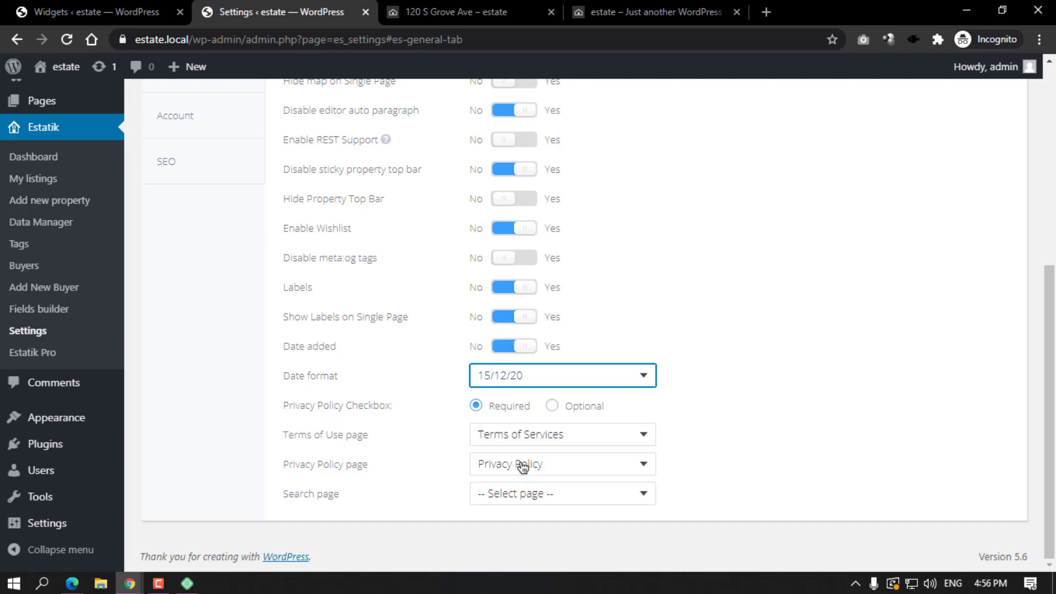
{"action": "left_click", "coordinate": [496, 493]}
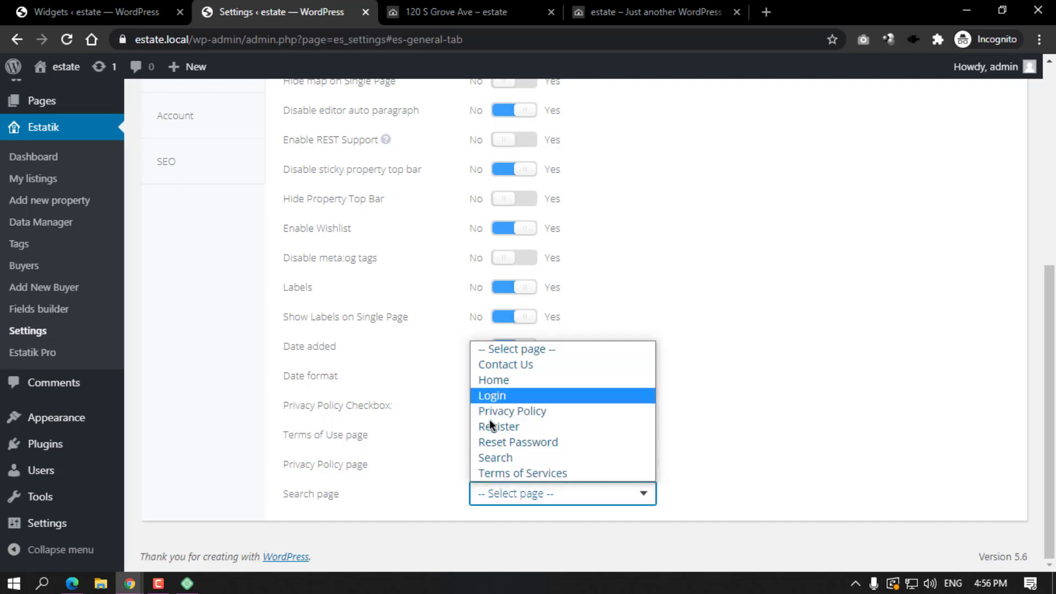
{"action": "left_click", "coordinate": [501, 456]}
{"action": "scroll", "coordinate": [867, 244], "scroll_direction": "up", "scroll_amount": 5}
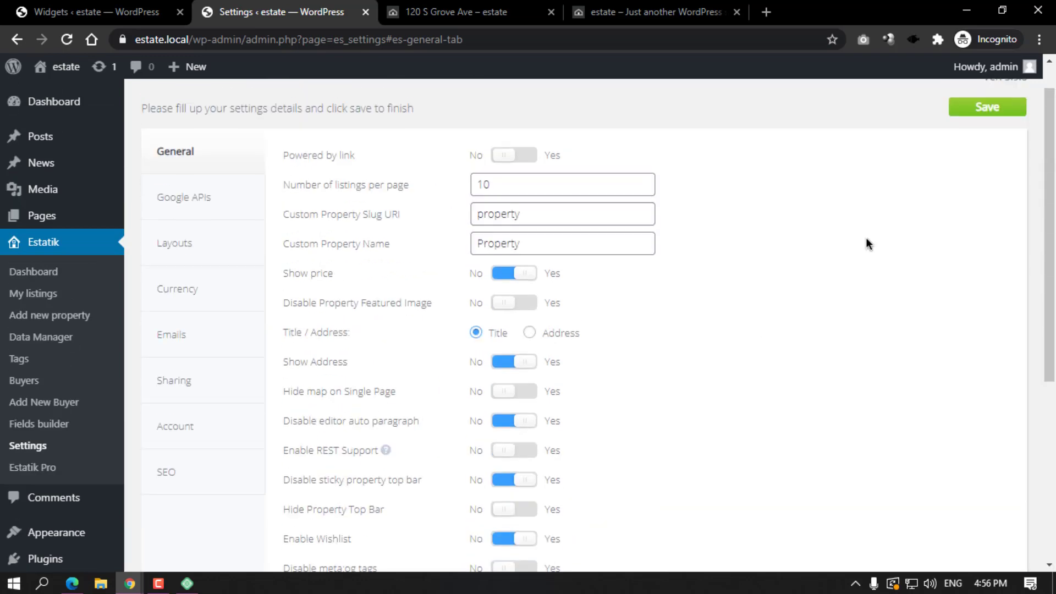
{"action": "left_click", "coordinate": [993, 114]}
{"action": "left_click", "coordinate": [394, 8]}
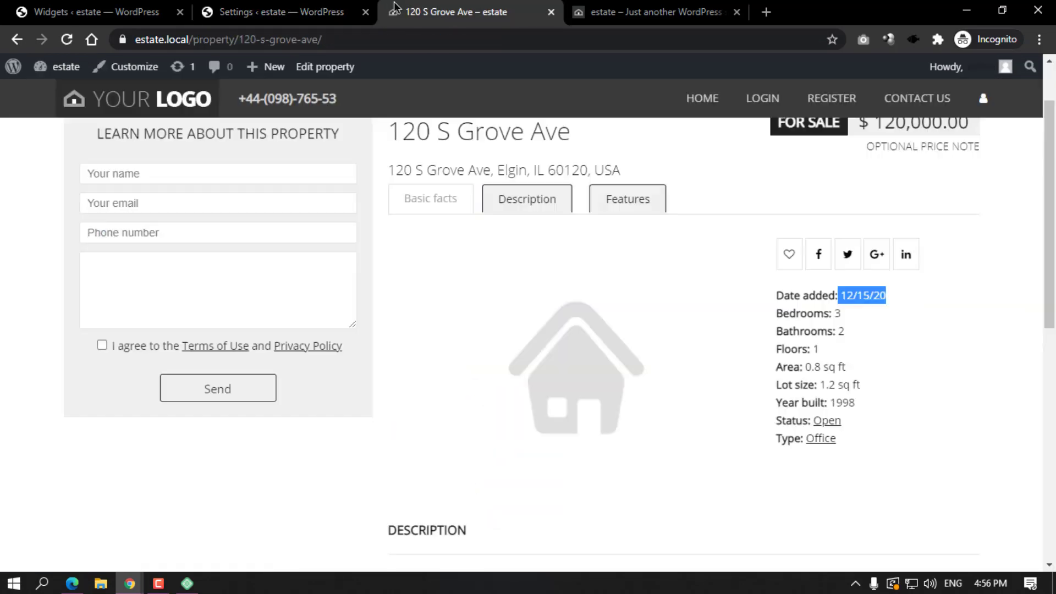
{"action": "left_click", "coordinate": [67, 39]}
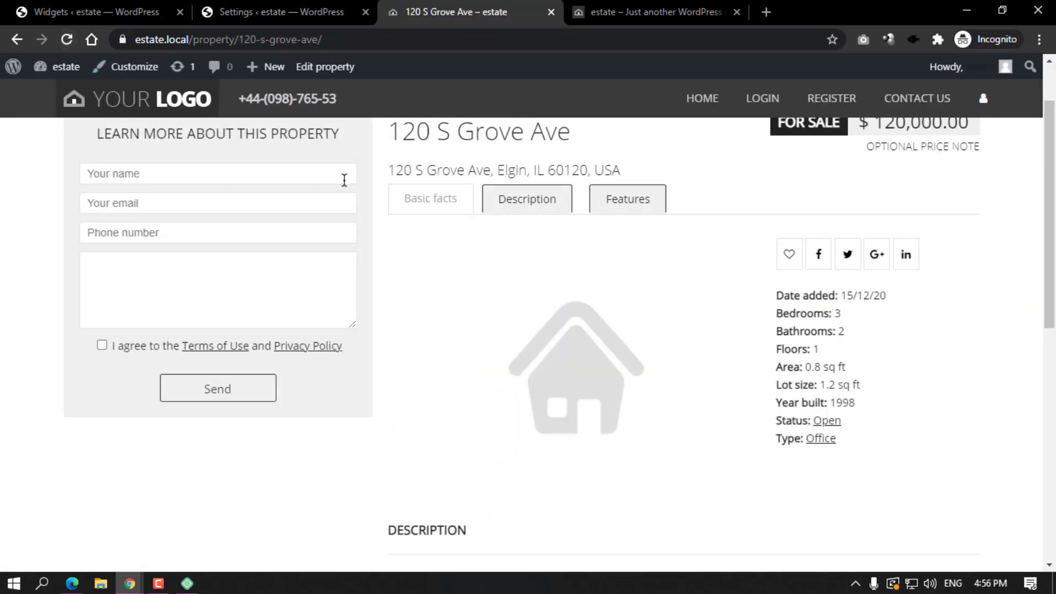
{"action": "scroll", "coordinate": [534, 305], "scroll_direction": "down", "scroll_amount": 8}
{"action": "scroll", "coordinate": [537, 305], "scroll_direction": "down", "scroll_amount": 1}
{"action": "scroll", "coordinate": [468, 305], "scroll_direction": "up", "scroll_amount": 8}
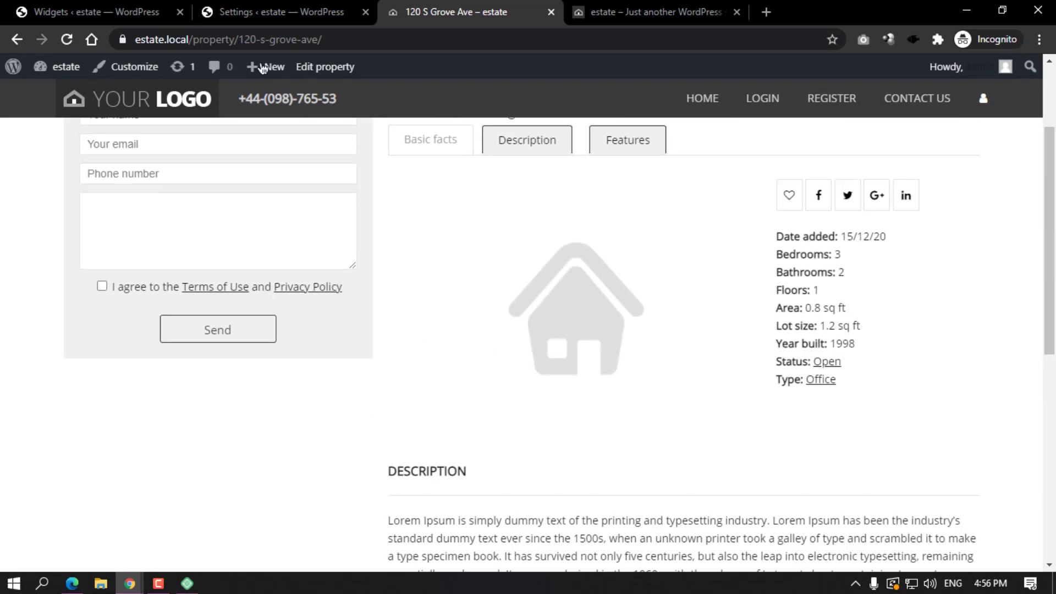
{"action": "left_click", "coordinate": [286, 6]}
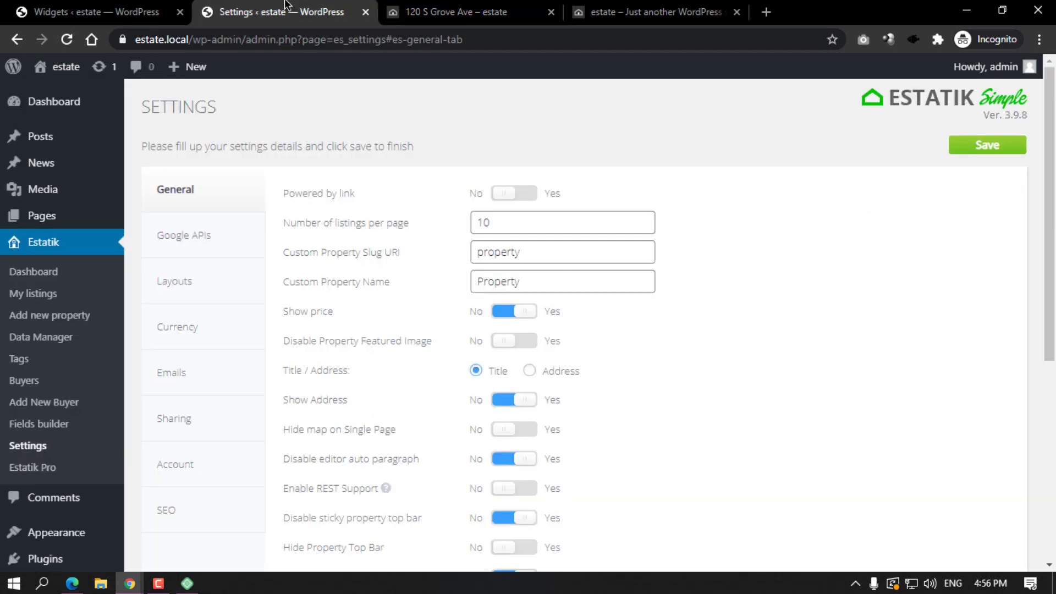
Inspect the Google APIs tab, toggling reCAPTCHA to v3 and back to v2, leaving the key fields empty.
{"action": "left_click", "coordinate": [181, 244]}
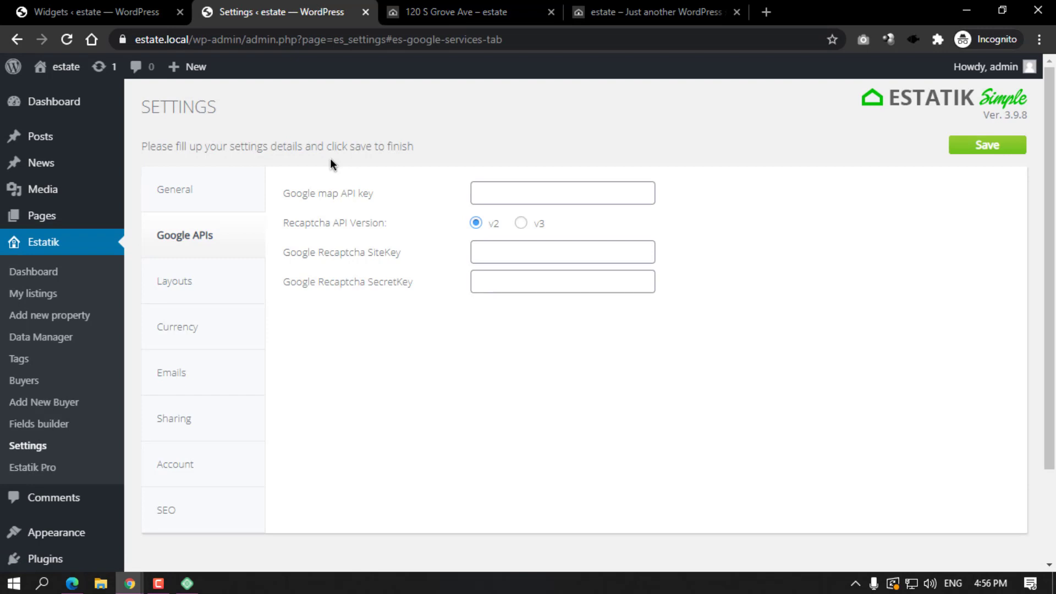
{"action": "left_click", "coordinate": [544, 191]}
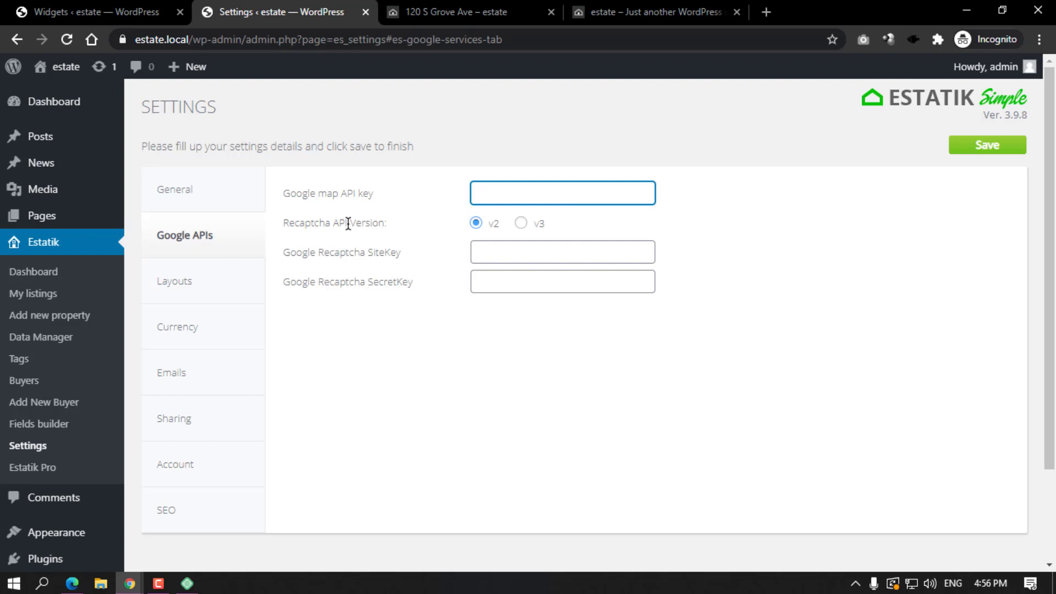
{"action": "left_click_drag", "start_coordinate": [285, 227], "coordinate": [377, 223]}
{"action": "left_click", "coordinate": [521, 224]}
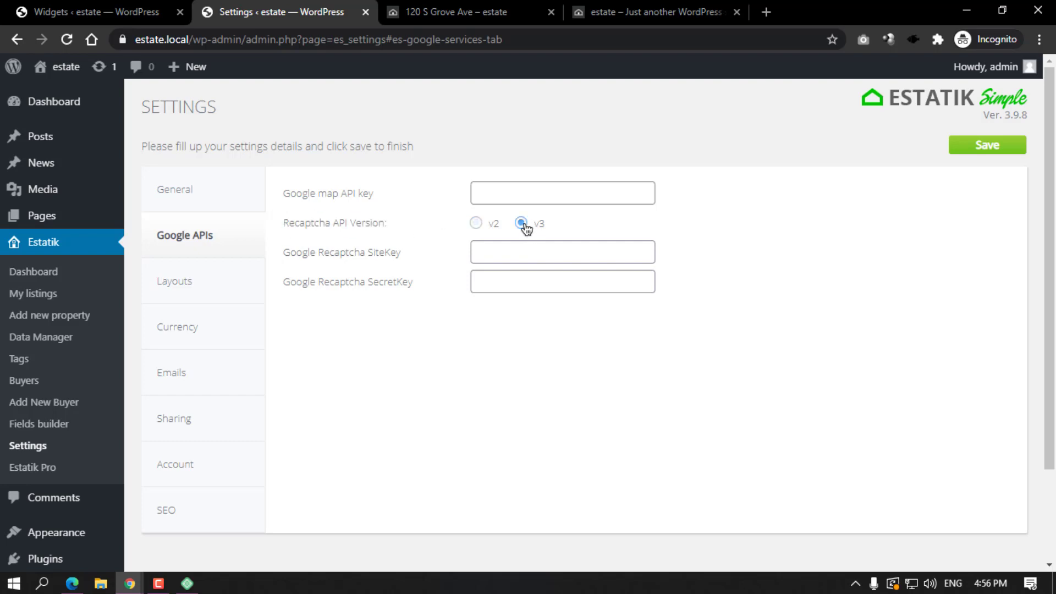
{"action": "left_click", "coordinate": [476, 223]}
{"action": "left_click", "coordinate": [521, 223]}
{"action": "left_click", "coordinate": [476, 223]}
{"action": "left_click", "coordinate": [483, 249]}
{"action": "left_click", "coordinate": [488, 278]}
{"action": "left_click", "coordinate": [494, 249]}
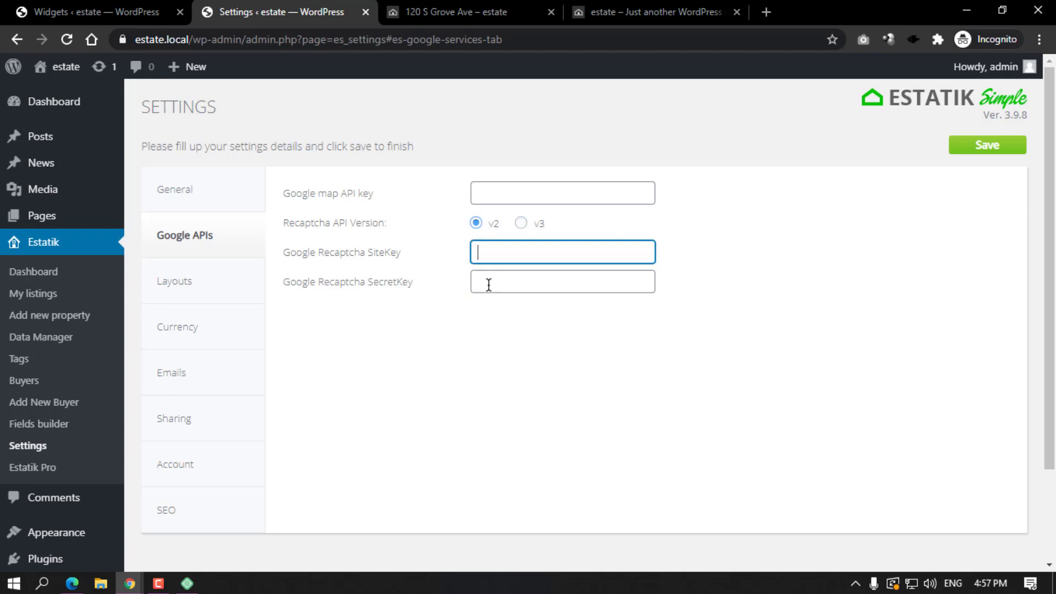
{"action": "left_click", "coordinate": [488, 281]}
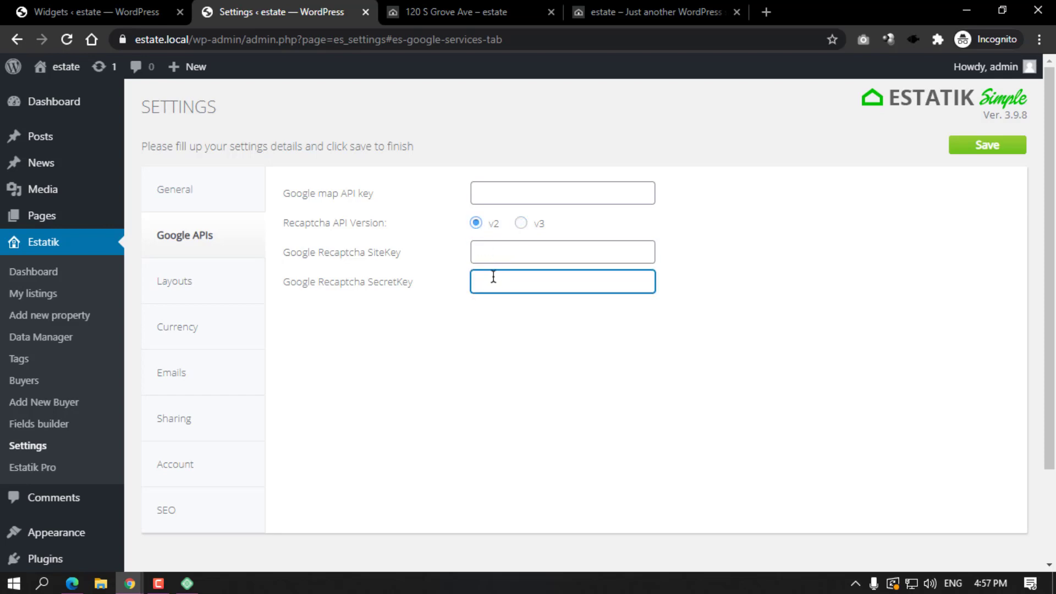
{"action": "left_click", "coordinate": [175, 294]}
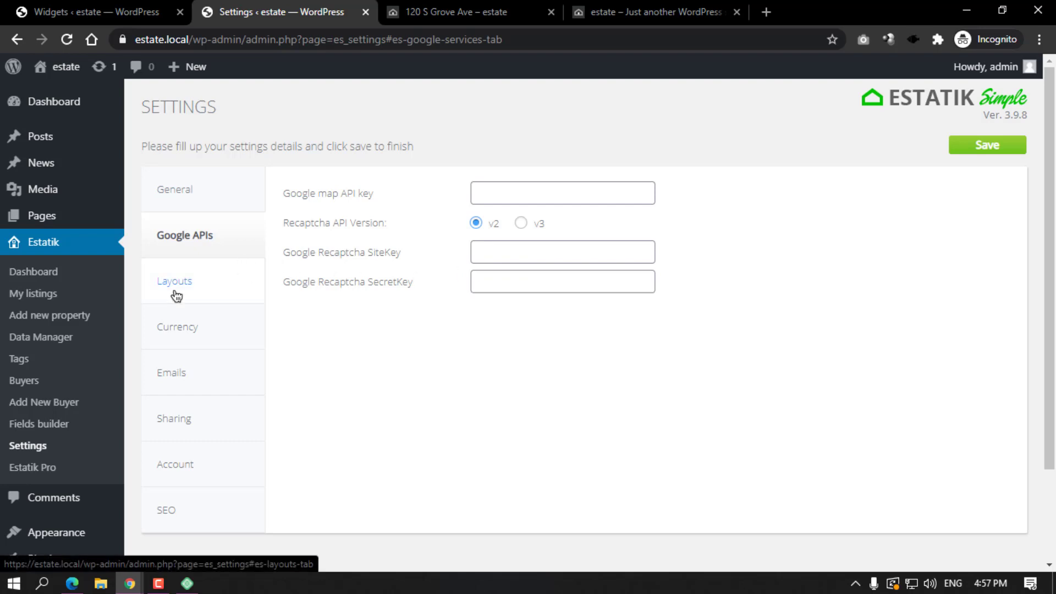
{"action": "left_click", "coordinate": [456, 11]}
{"action": "left_click", "coordinate": [152, 102]}
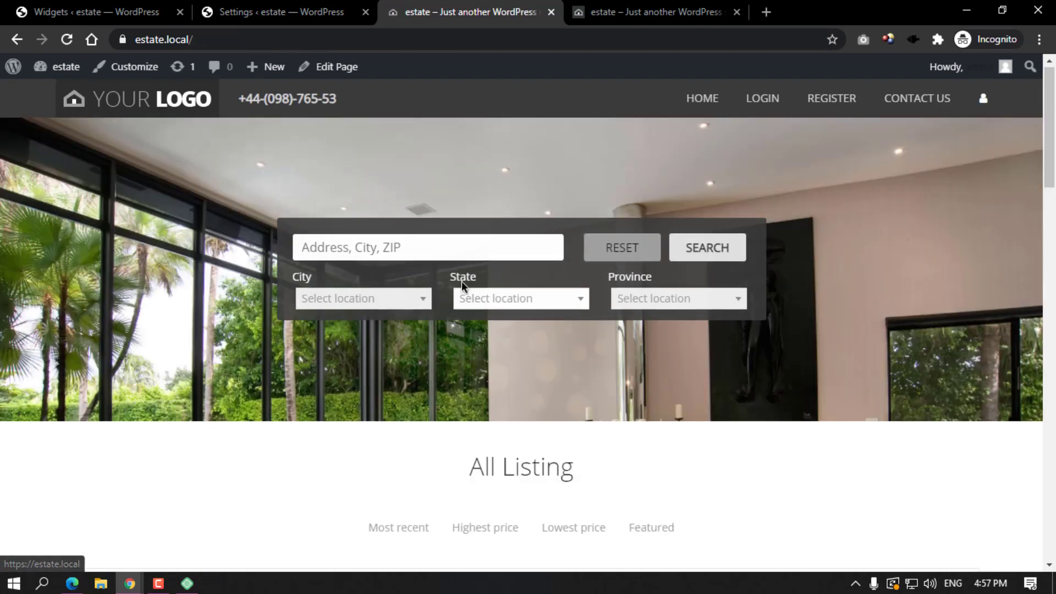
{"action": "scroll", "coordinate": [461, 281], "scroll_direction": "down", "scroll_amount": 5}
{"action": "scroll", "coordinate": [458, 282], "scroll_direction": "down", "scroll_amount": 5}
Select the three-column grid listings layout, save, and reload the homepage to view it.
{"action": "left_click", "coordinate": [330, 12]}
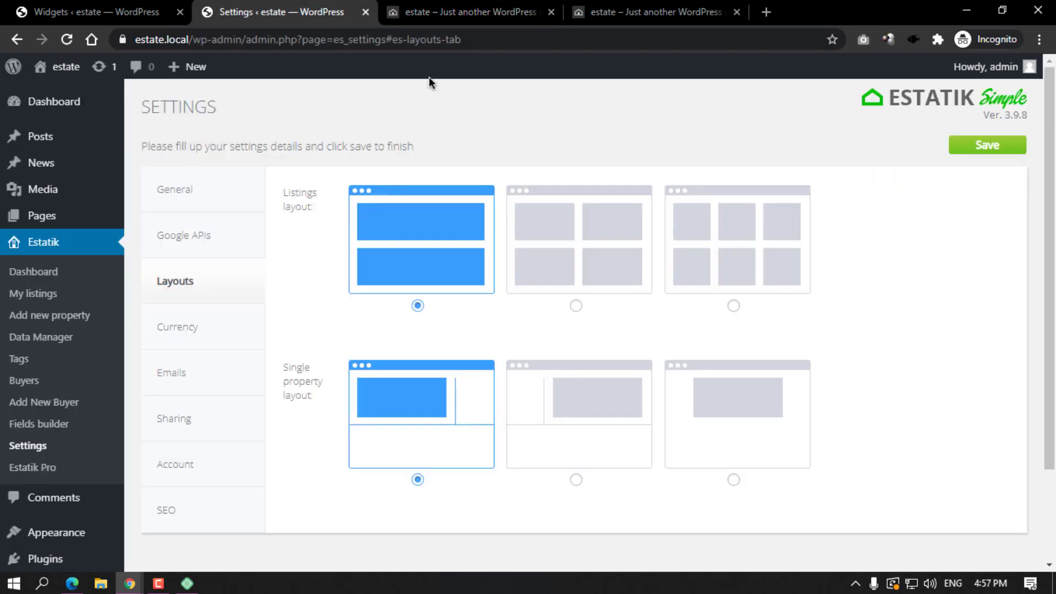
{"action": "left_click", "coordinate": [761, 249]}
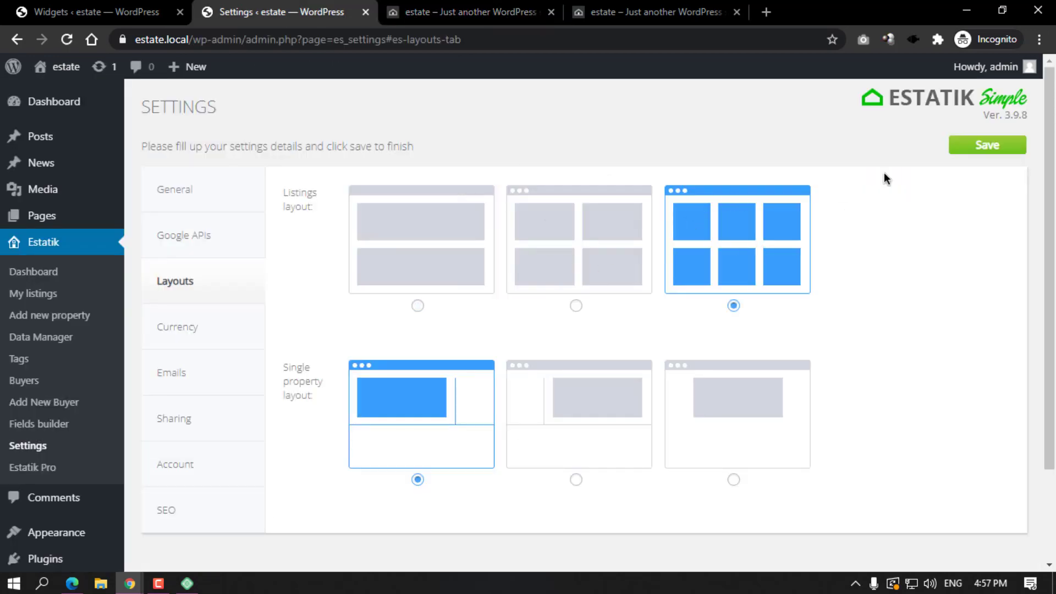
{"action": "left_click", "coordinate": [985, 155]}
{"action": "left_click", "coordinate": [468, 12]}
{"action": "left_click", "coordinate": [67, 40]}
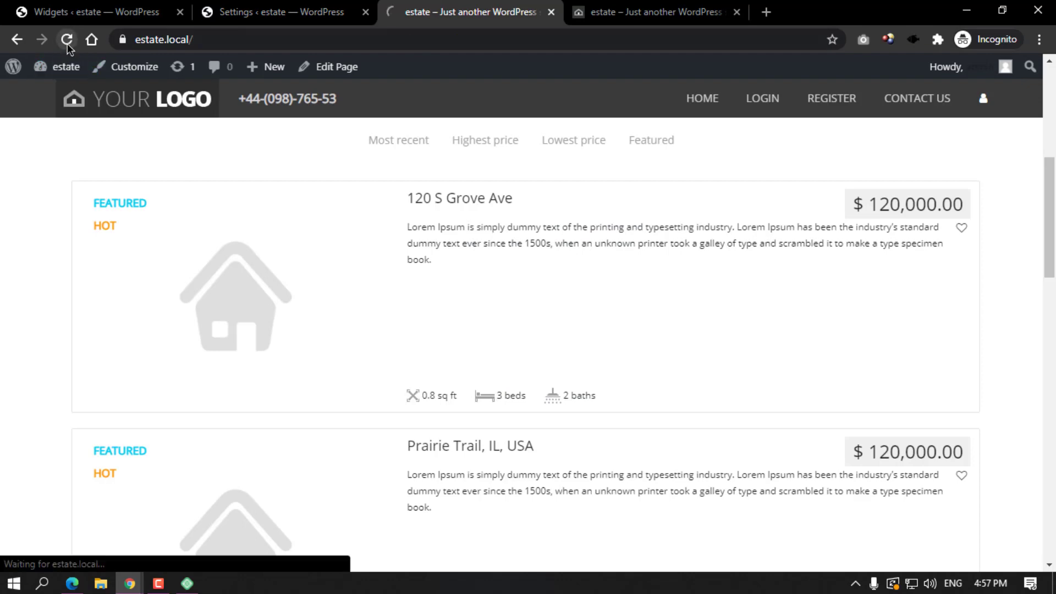
{"action": "scroll", "coordinate": [472, 243], "scroll_direction": "down", "scroll_amount": 7}
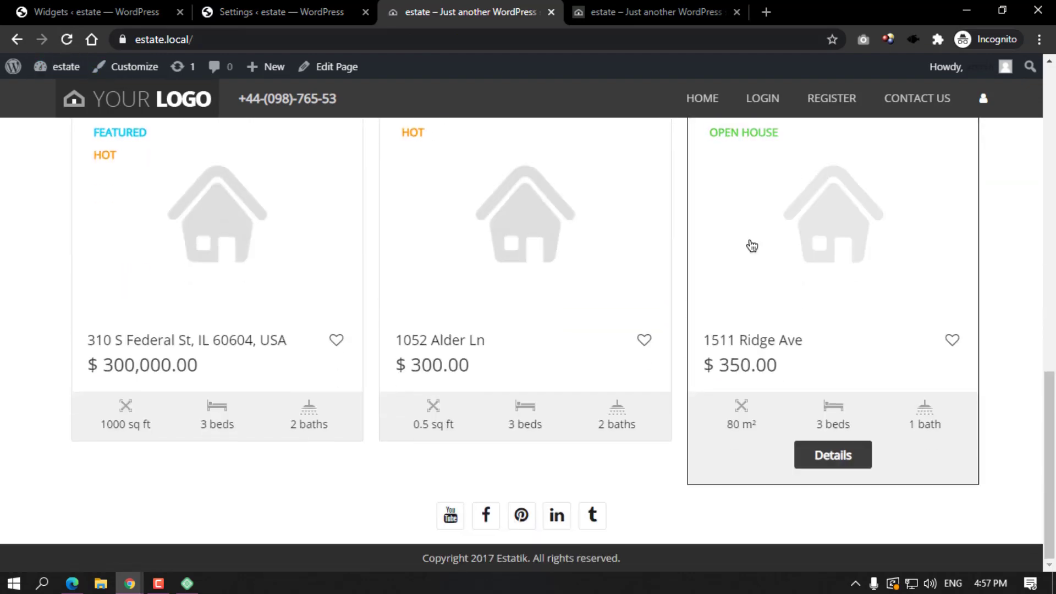
{"action": "scroll", "coordinate": [789, 365], "scroll_direction": "up", "scroll_amount": 7}
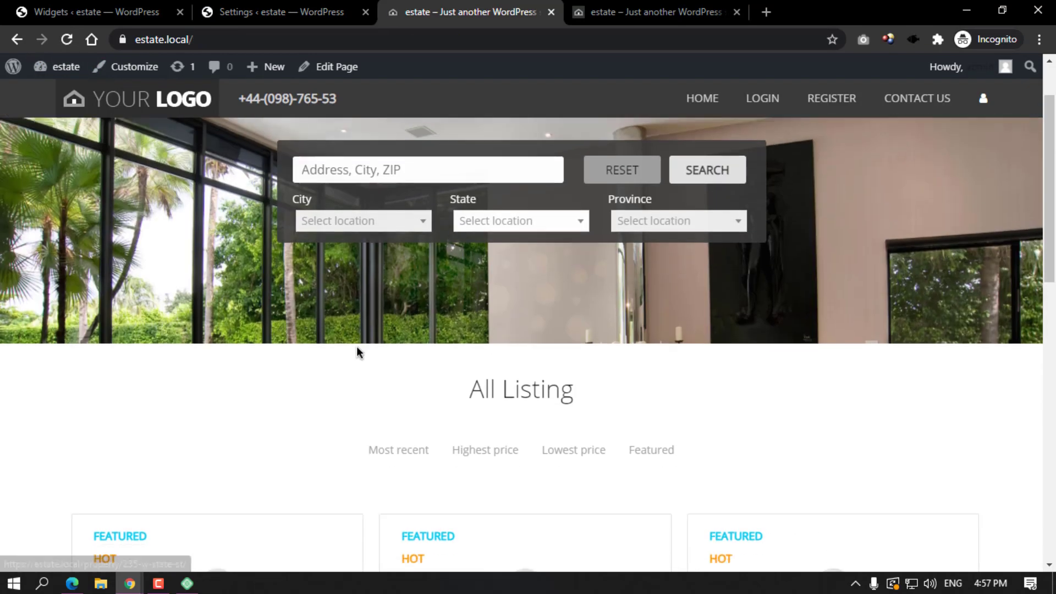
{"action": "scroll", "coordinate": [358, 353], "scroll_direction": "down", "scroll_amount": 4}
{"action": "scroll", "coordinate": [750, 146], "scroll_direction": "up", "scroll_amount": 8}
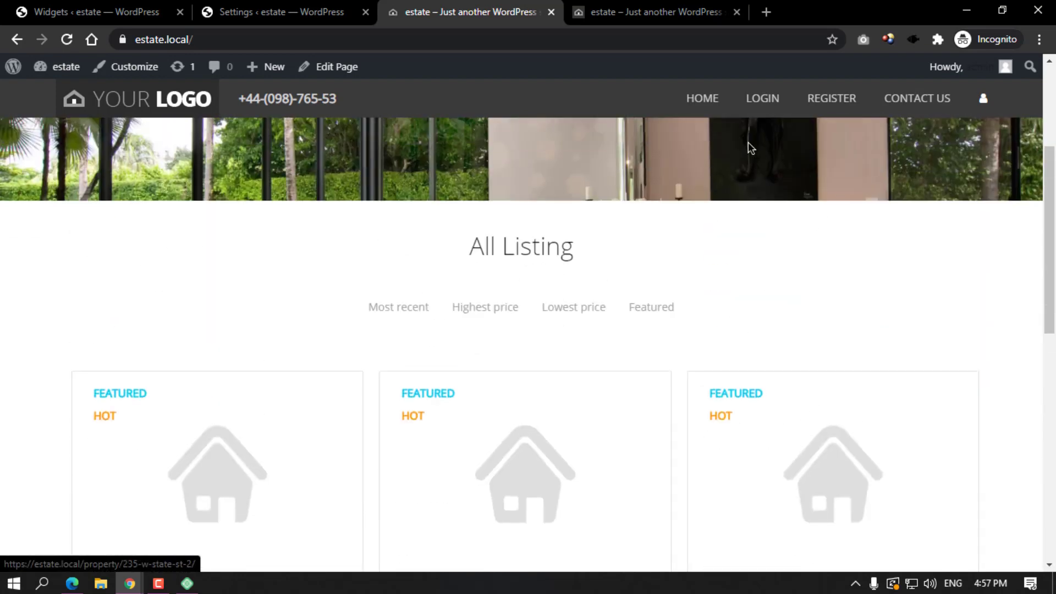
Search the site for properties in 'usa' from the home page.
{"action": "left_click", "coordinate": [764, 104]}
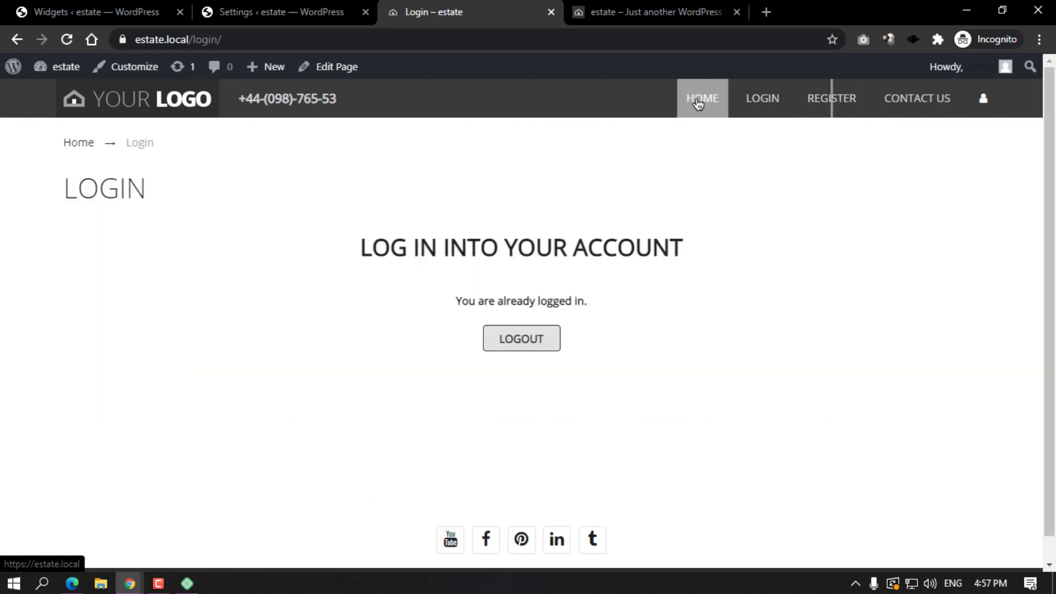
{"action": "left_click", "coordinate": [700, 105]}
{"action": "left_click", "coordinate": [414, 243]}
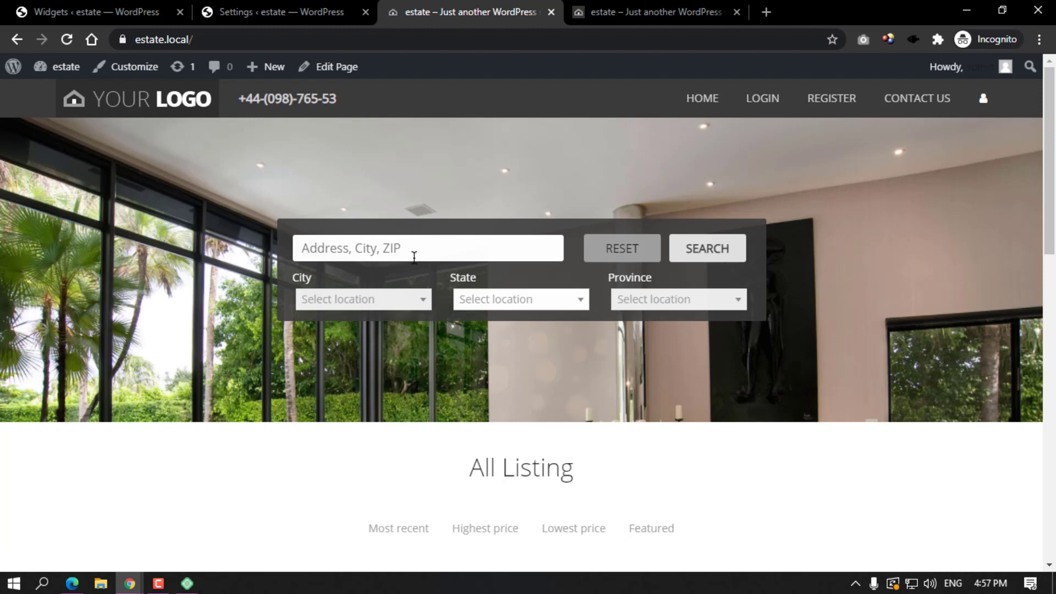
{"action": "type", "text": "usa"}
{"action": "key", "text": "Return"}
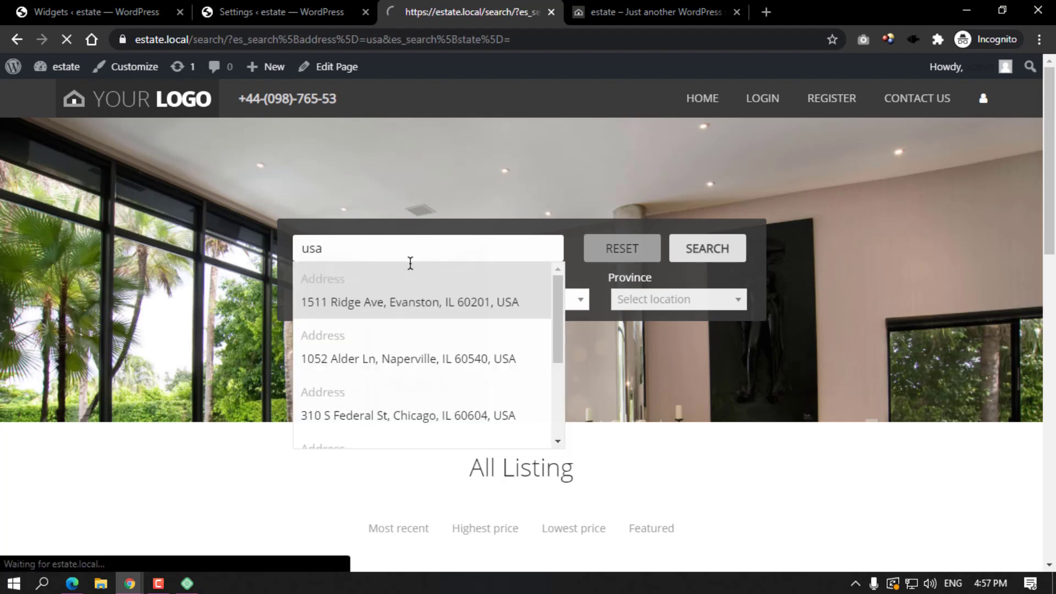
{"action": "scroll", "coordinate": [410, 264], "scroll_direction": "down", "scroll_amount": 10}
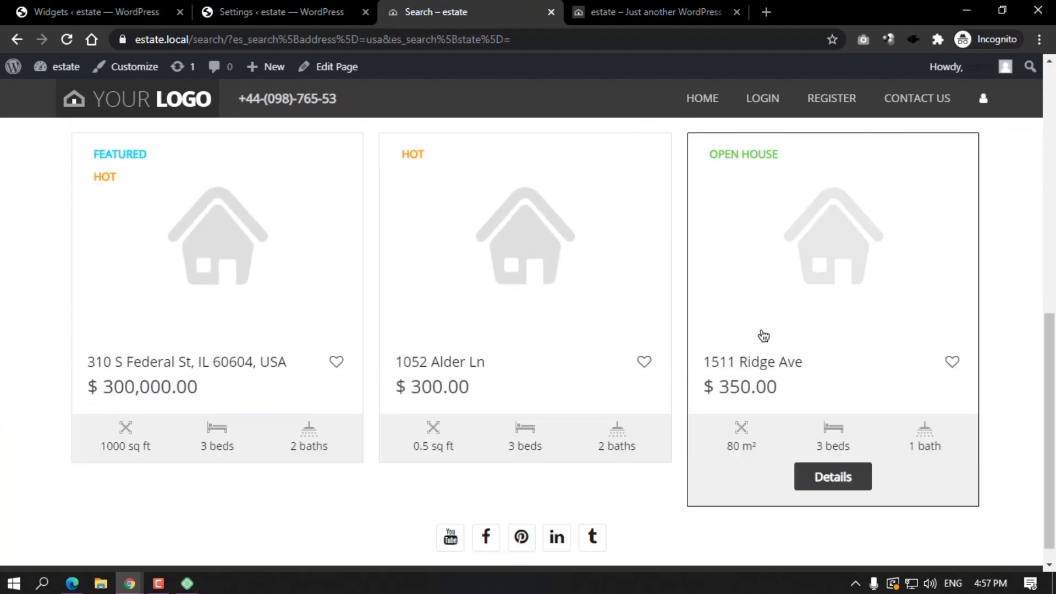
{"action": "scroll", "coordinate": [759, 337], "scroll_direction": "up", "scroll_amount": 10}
{"action": "left_click", "coordinate": [275, 11]}
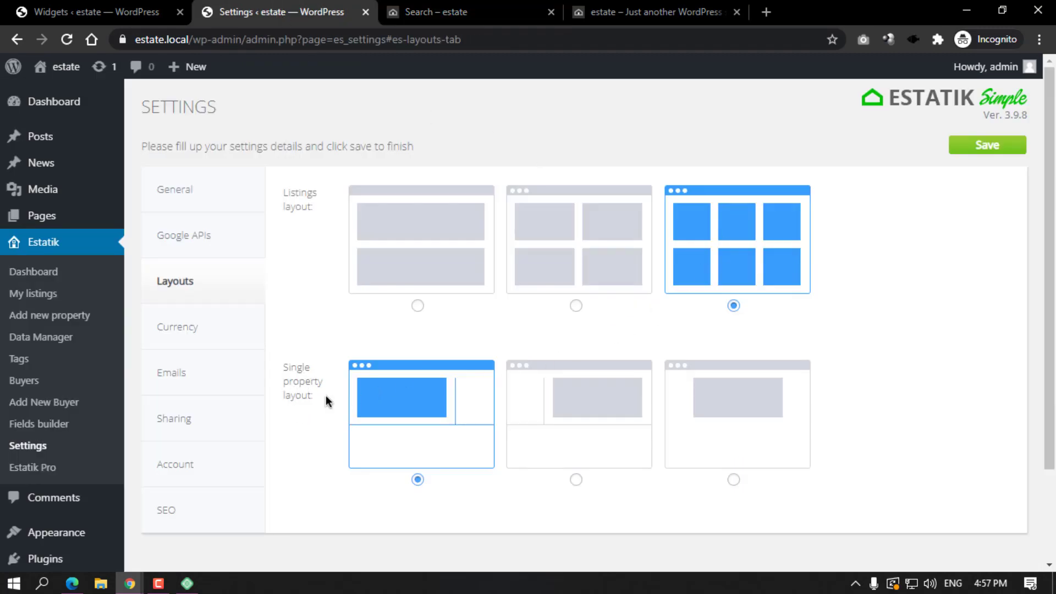
{"action": "left_click", "coordinate": [435, 11]}
{"action": "key", "text": "F5"}
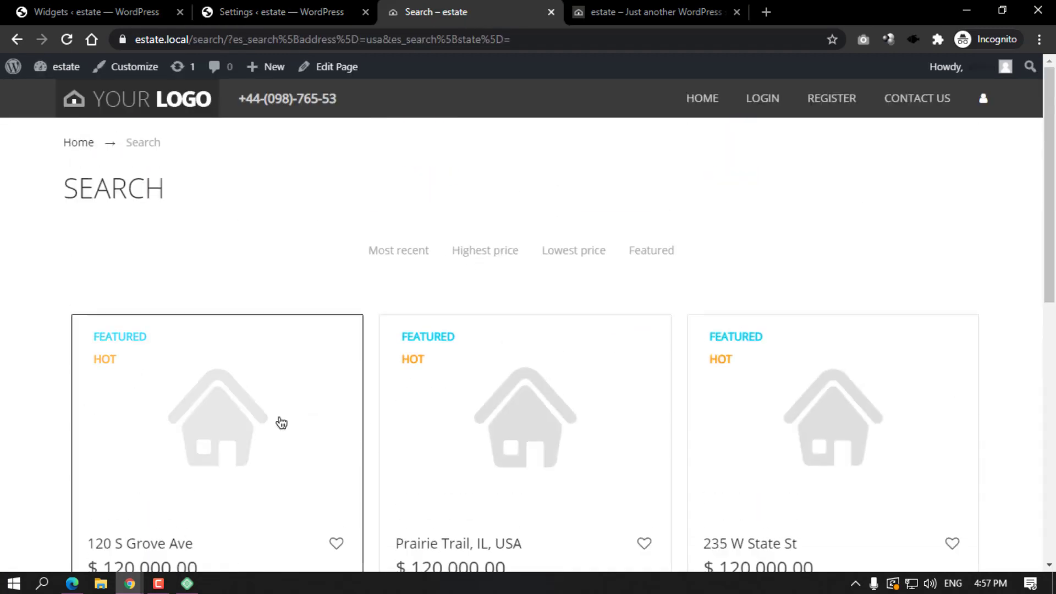
{"action": "left_click", "coordinate": [281, 422]}
{"action": "scroll", "coordinate": [641, 285], "scroll_direction": "down", "scroll_amount": 3}
{"action": "scroll", "coordinate": [553, 396], "scroll_direction": "up", "scroll_amount": 1}
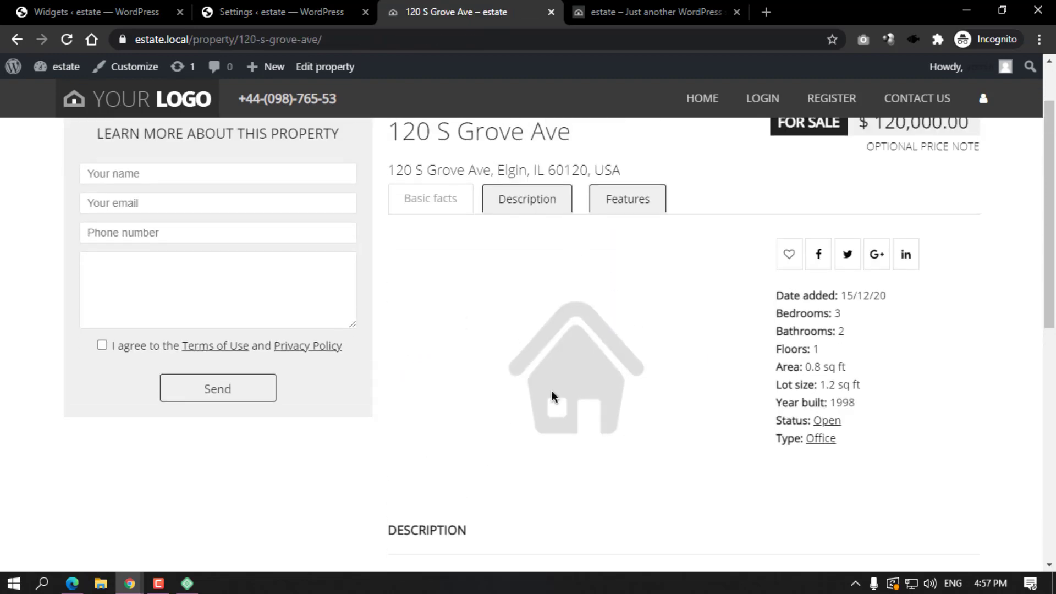
Select the second Single property layout, save, and reload the property page to check it.
{"action": "left_click", "coordinate": [281, 11]}
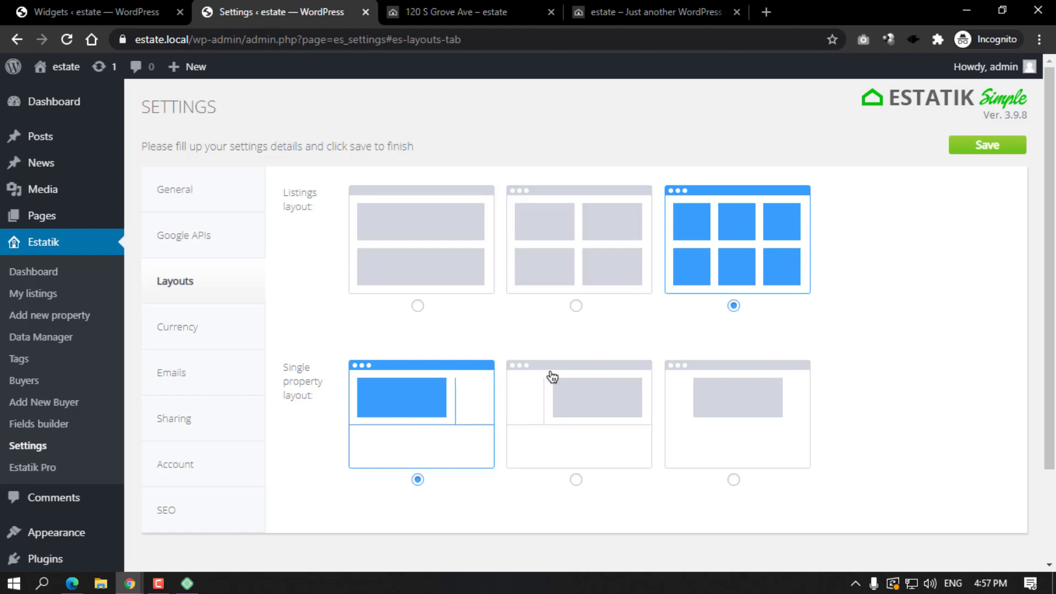
{"action": "left_click", "coordinate": [579, 407]}
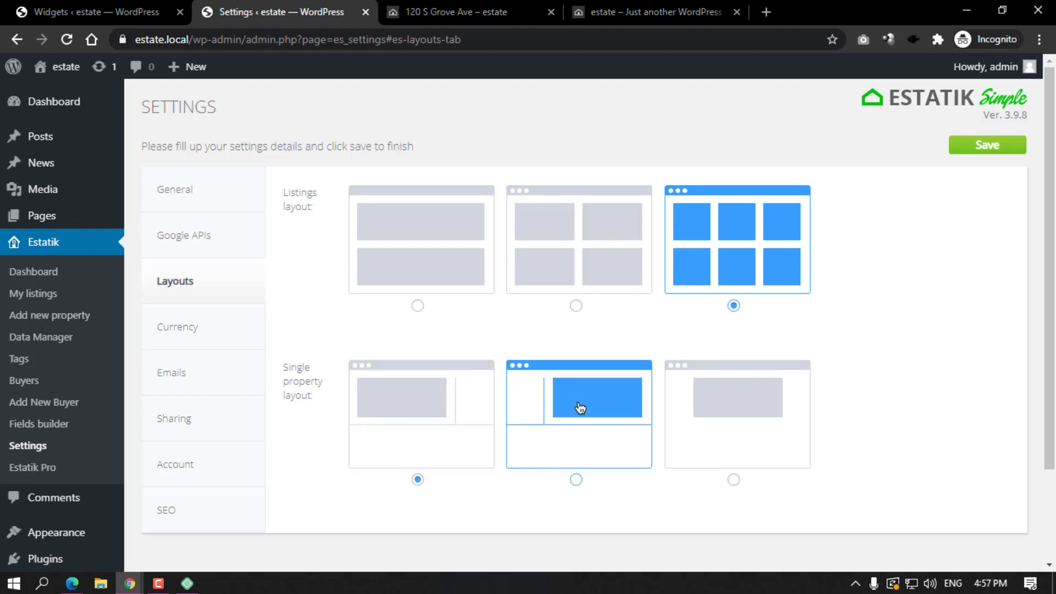
{"action": "left_click", "coordinate": [985, 147]}
{"action": "left_click", "coordinate": [429, 12]}
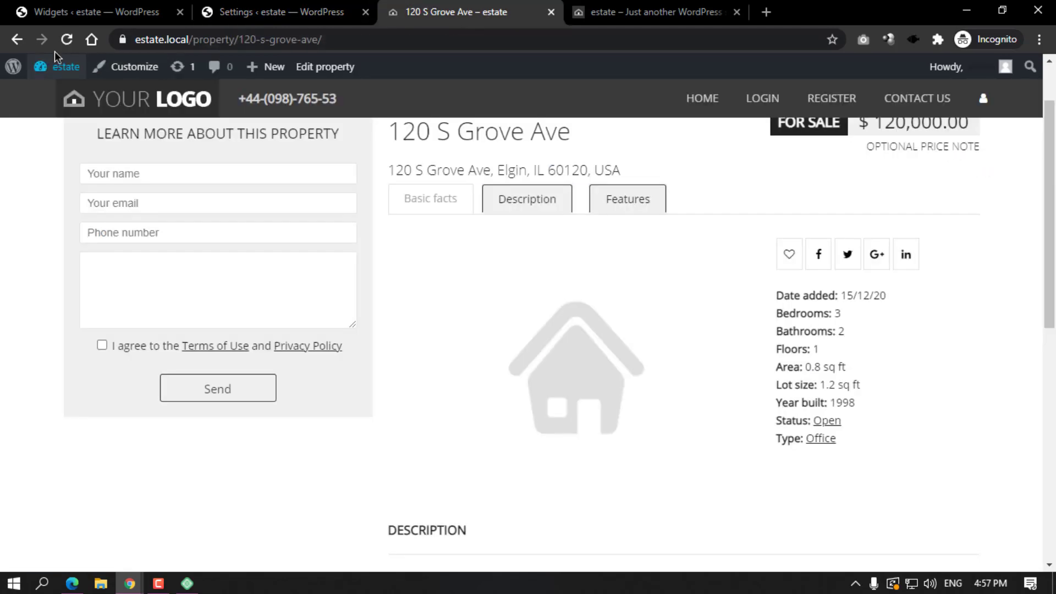
{"action": "left_click", "coordinate": [67, 39]}
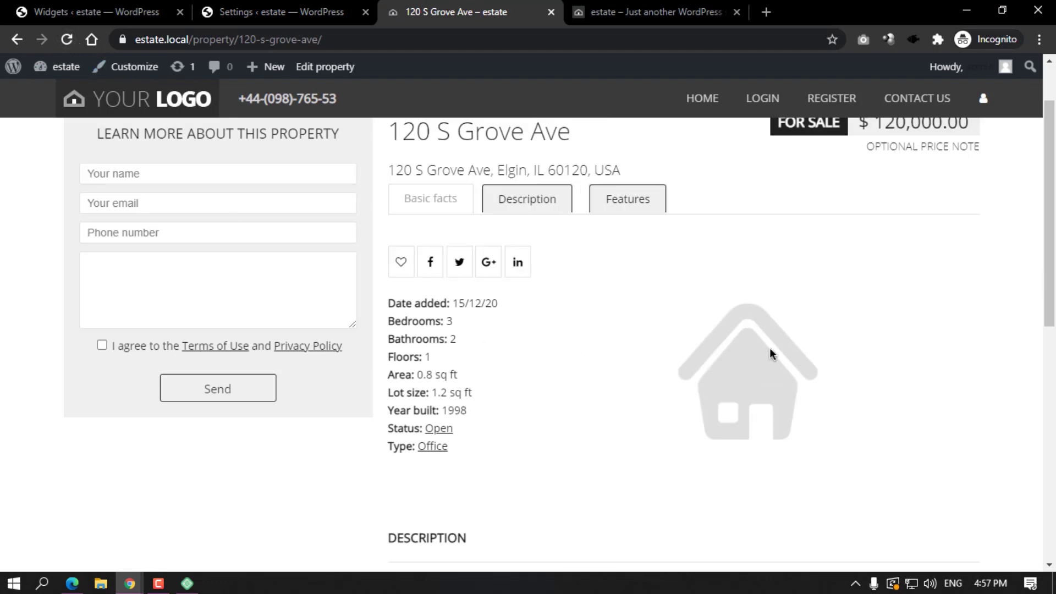
{"action": "scroll", "coordinate": [673, 352], "scroll_direction": "up", "scroll_amount": 2}
{"action": "scroll", "coordinate": [676, 297], "scroll_direction": "down", "scroll_amount": 5}
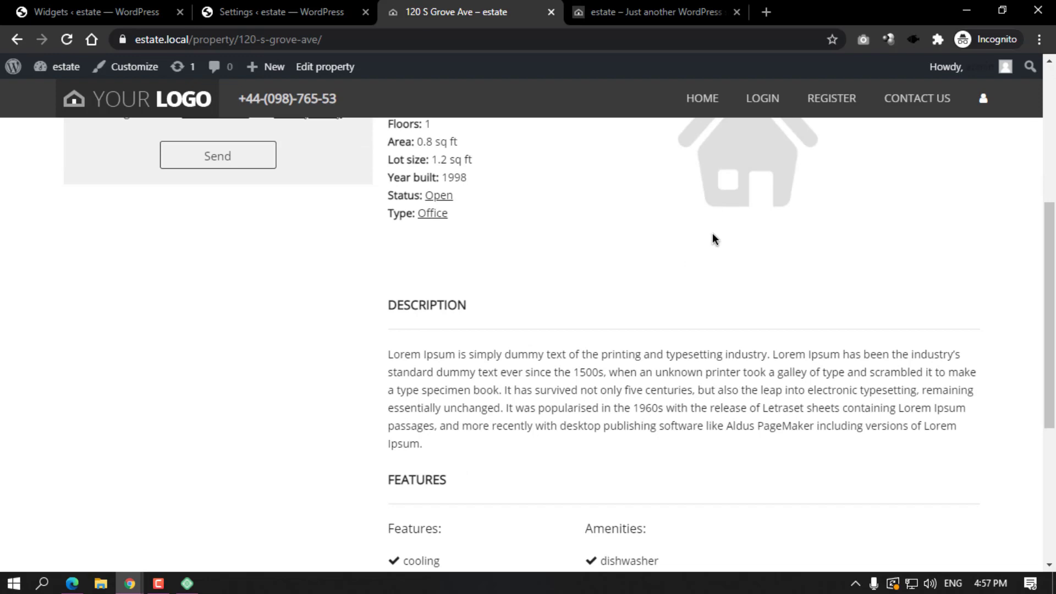
{"action": "scroll", "coordinate": [553, 339], "scroll_direction": "down", "scroll_amount": 5}
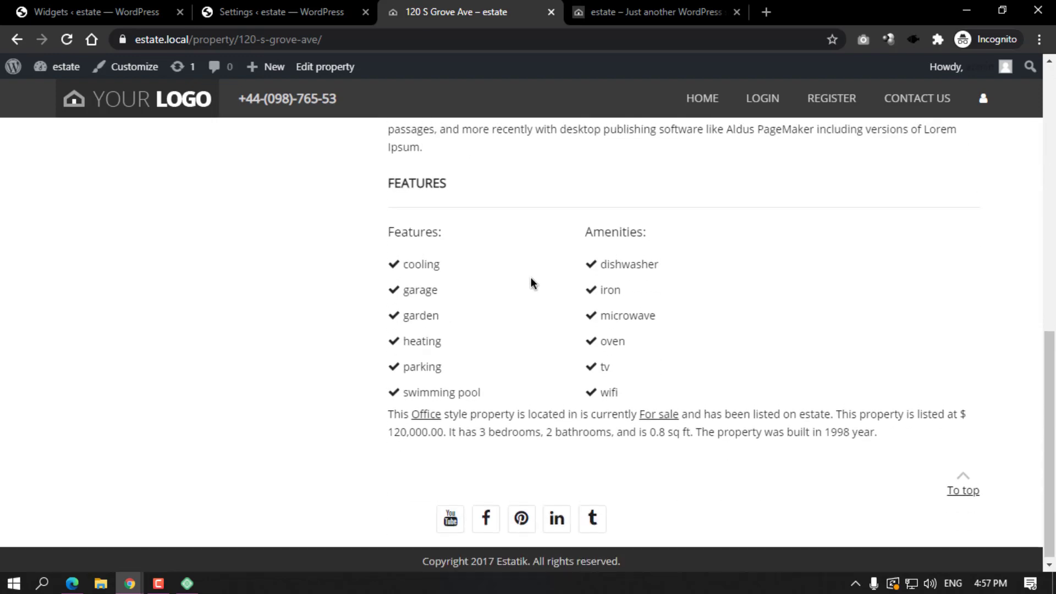
{"action": "scroll", "coordinate": [531, 278], "scroll_direction": "up", "scroll_amount": 5}
{"action": "left_click", "coordinate": [305, 11]}
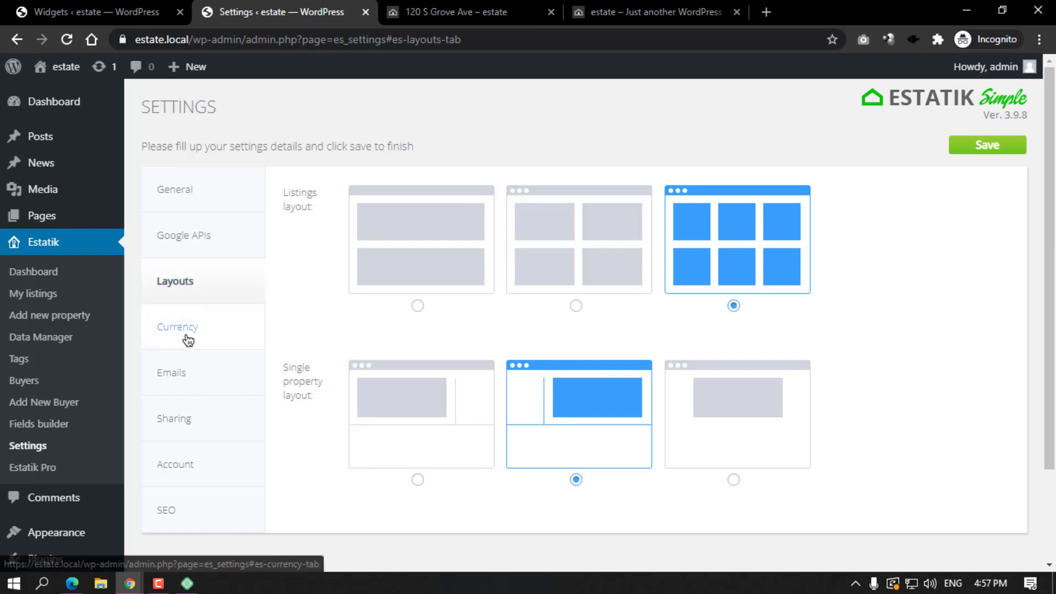
Review the Default currency options in the Currency tab, leaving it set to $.
{"action": "left_click", "coordinate": [187, 332]}
{"action": "left_click", "coordinate": [486, 201]}
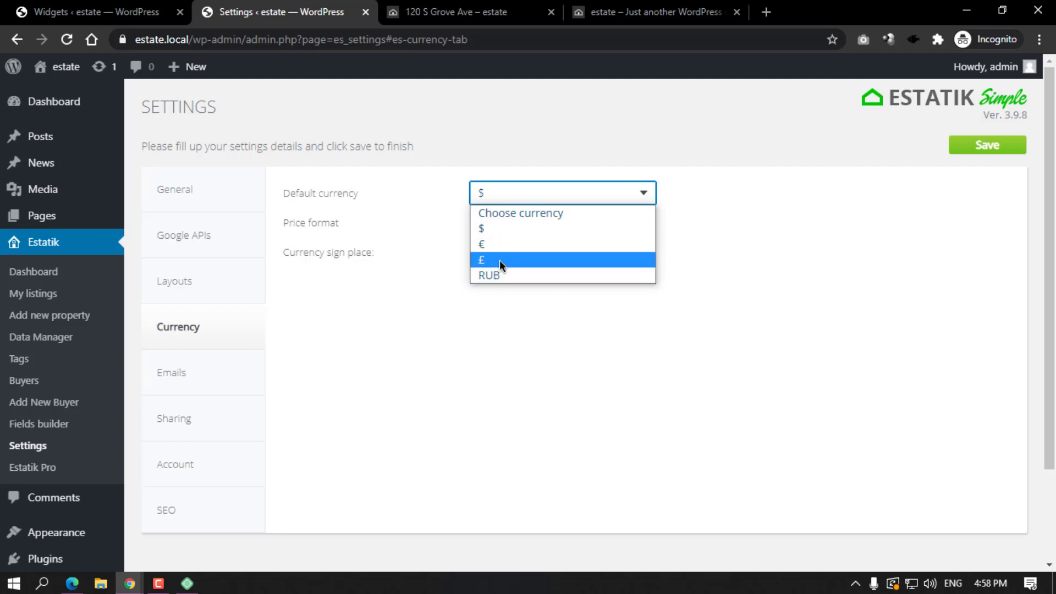
{"action": "left_click", "coordinate": [399, 268]}
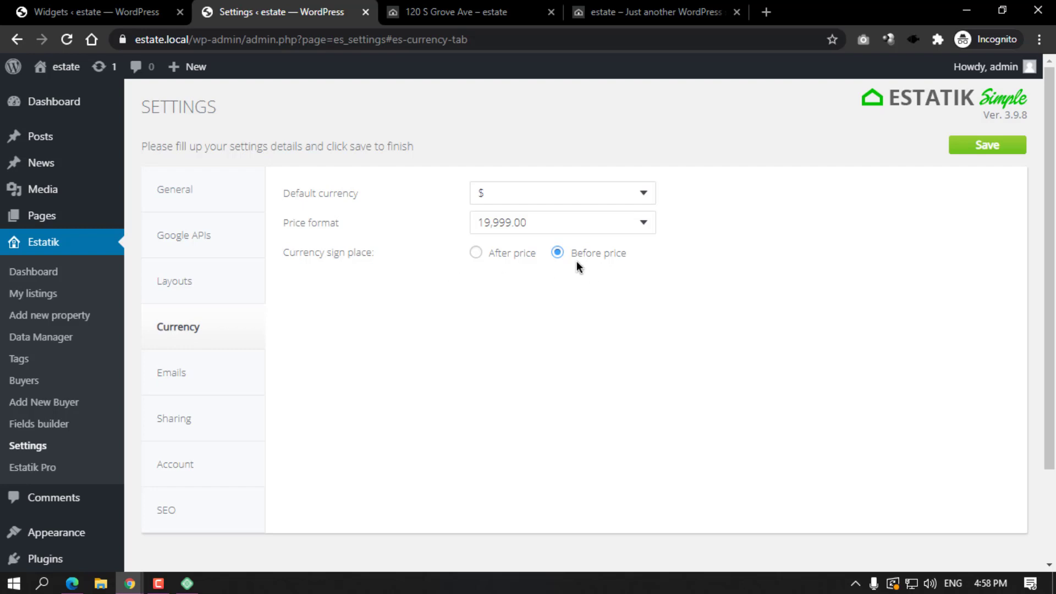
{"action": "left_click", "coordinate": [183, 383]}
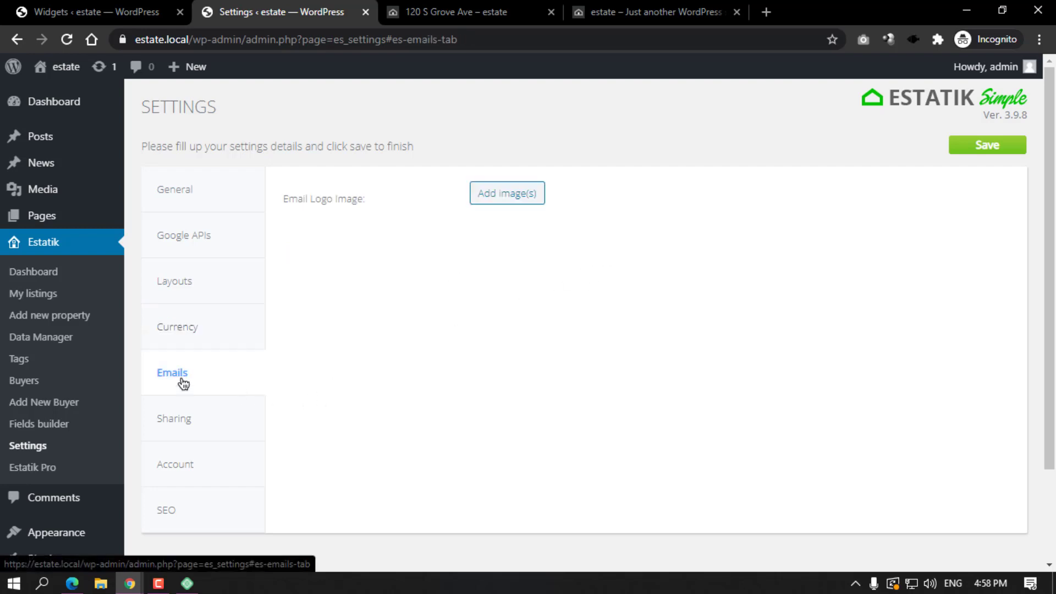
Browse the media library for an email logo, select thumbnail.png, and close without adding it.
{"action": "left_click", "coordinate": [516, 200]}
{"action": "left_click", "coordinate": [155, 135]}
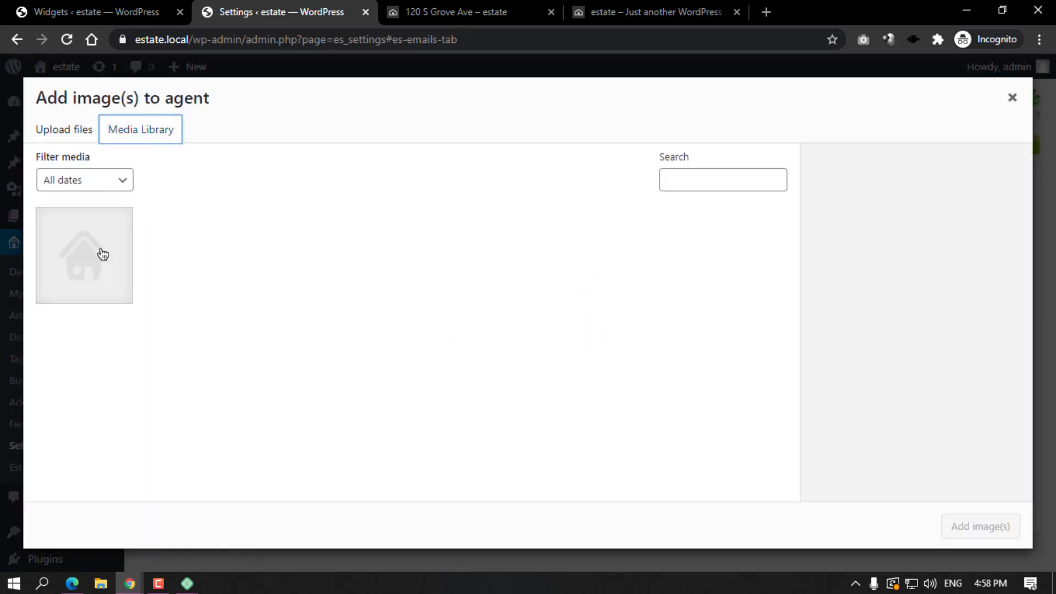
{"action": "left_click", "coordinate": [104, 254]}
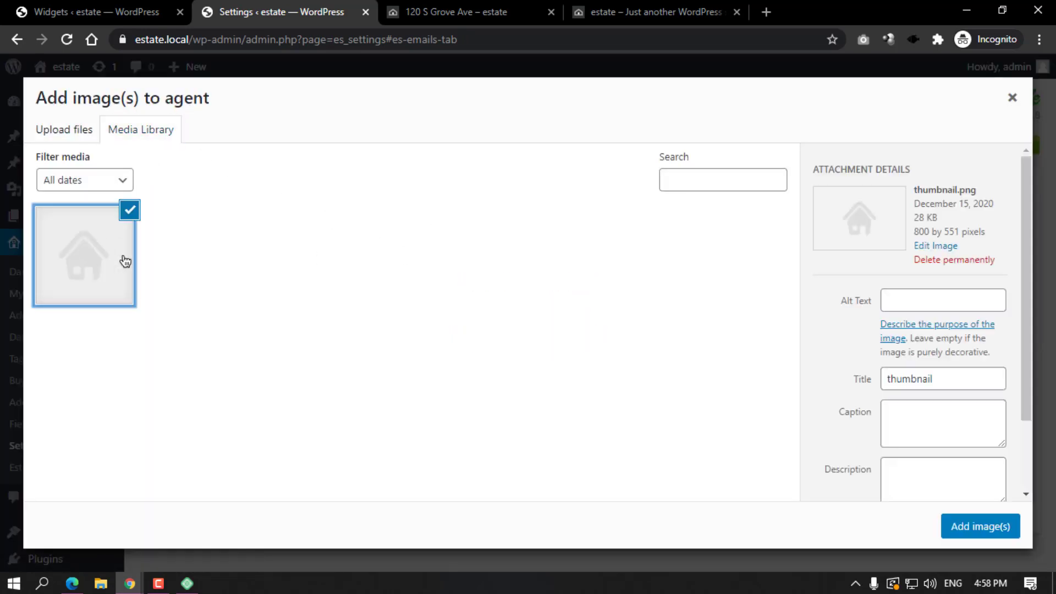
{"action": "left_click", "coordinate": [1012, 98]}
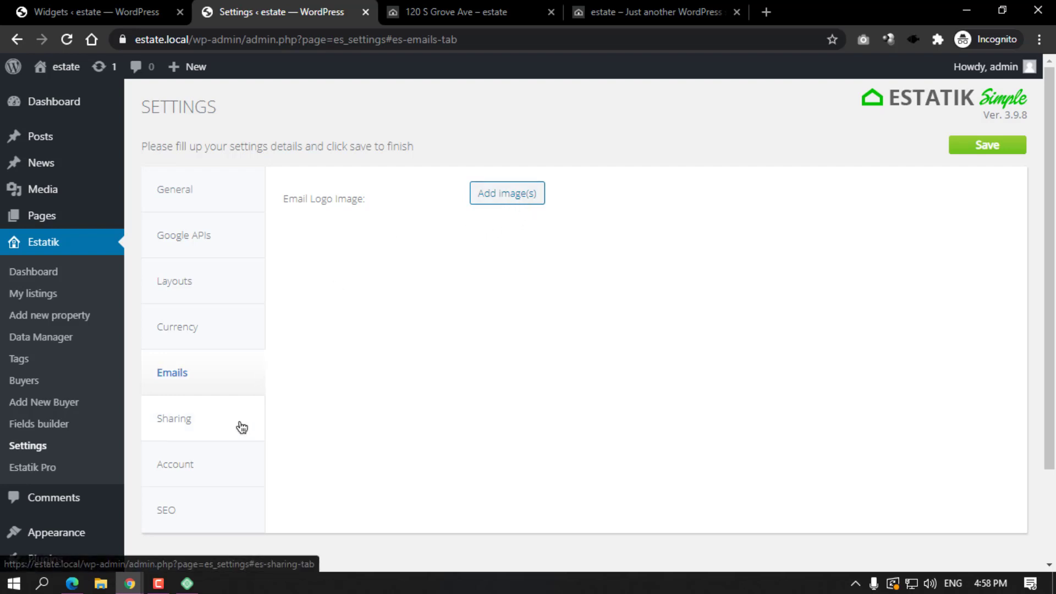
{"action": "left_click", "coordinate": [197, 432]}
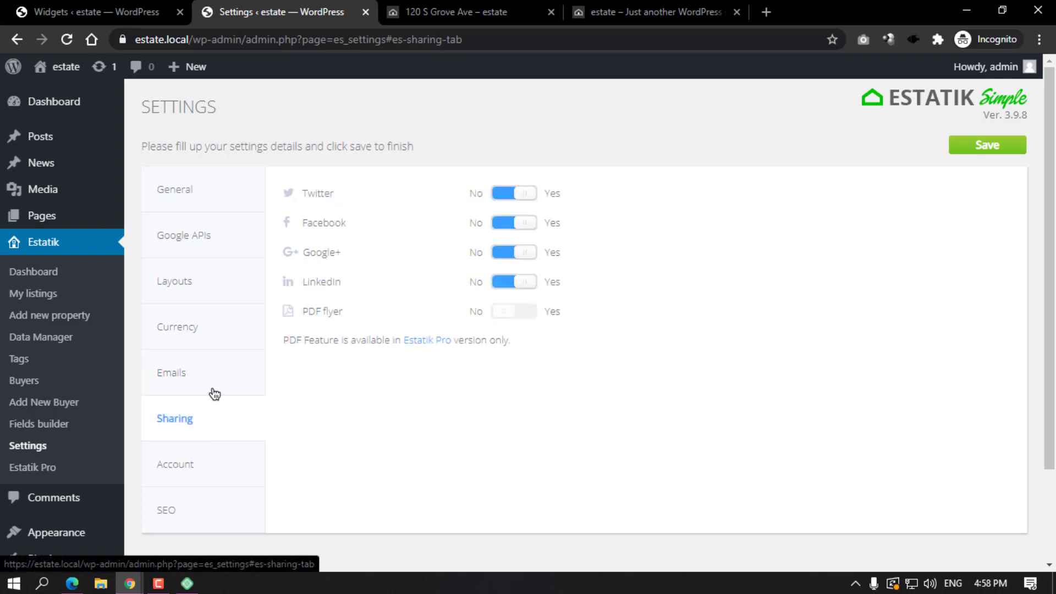
{"action": "left_click", "coordinate": [474, 12]}
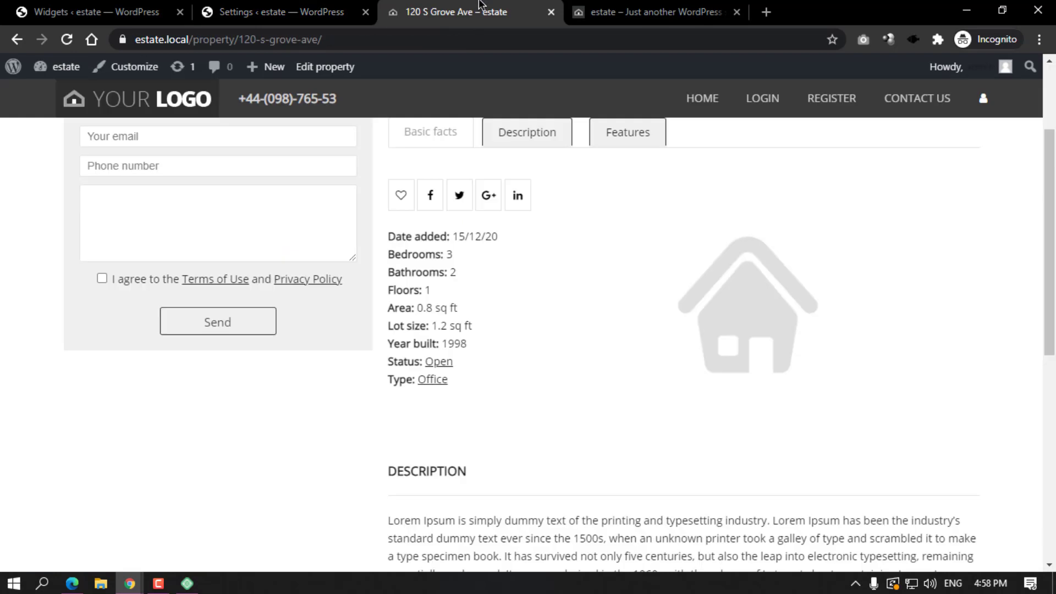
{"action": "left_click", "coordinate": [402, 202]}
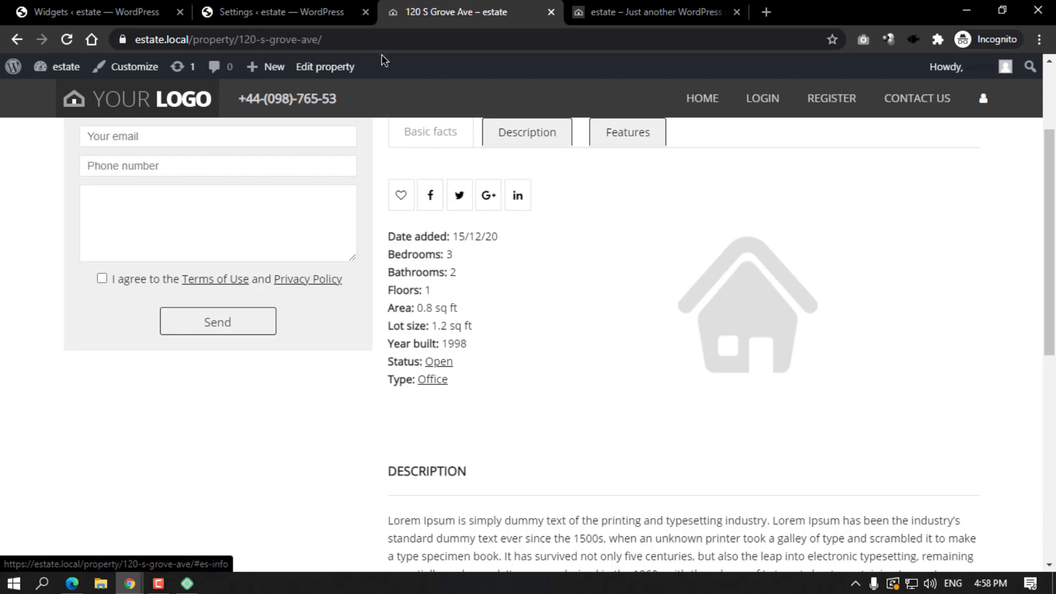
{"action": "left_click", "coordinate": [325, 12]}
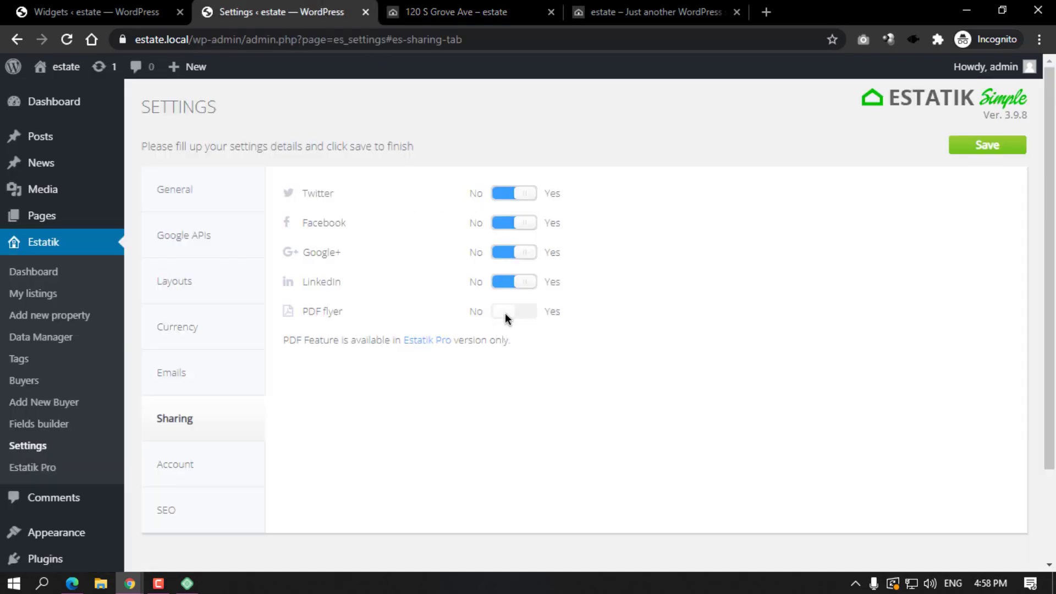
{"action": "left_click", "coordinate": [457, 12]}
{"action": "scroll", "coordinate": [458, 290], "scroll_direction": "down", "scroll_amount": 5}
{"action": "scroll", "coordinate": [458, 289], "scroll_direction": "up", "scroll_amount": 5}
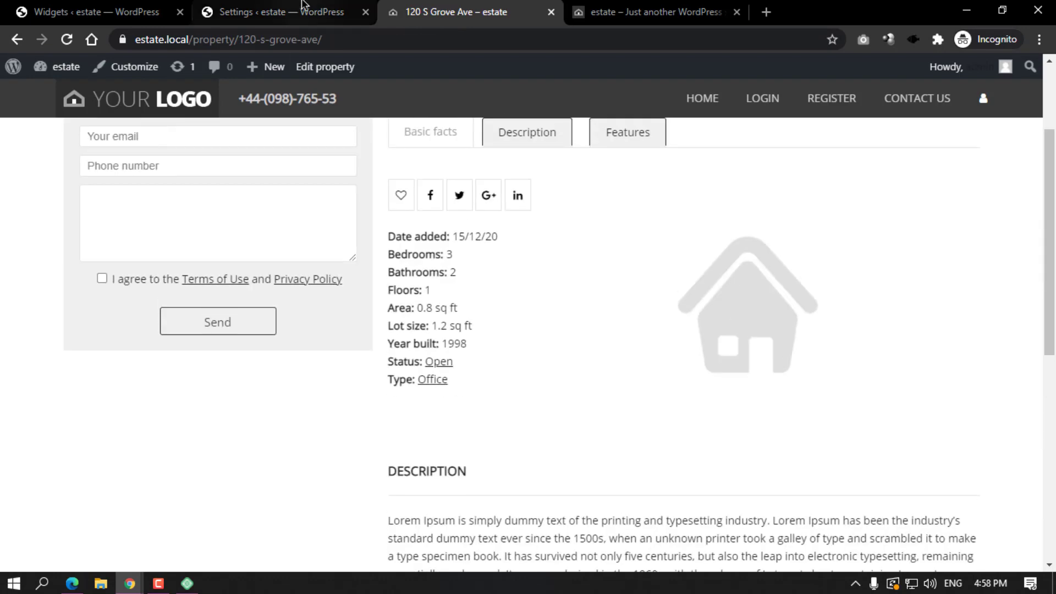
{"action": "left_click", "coordinate": [306, 12]}
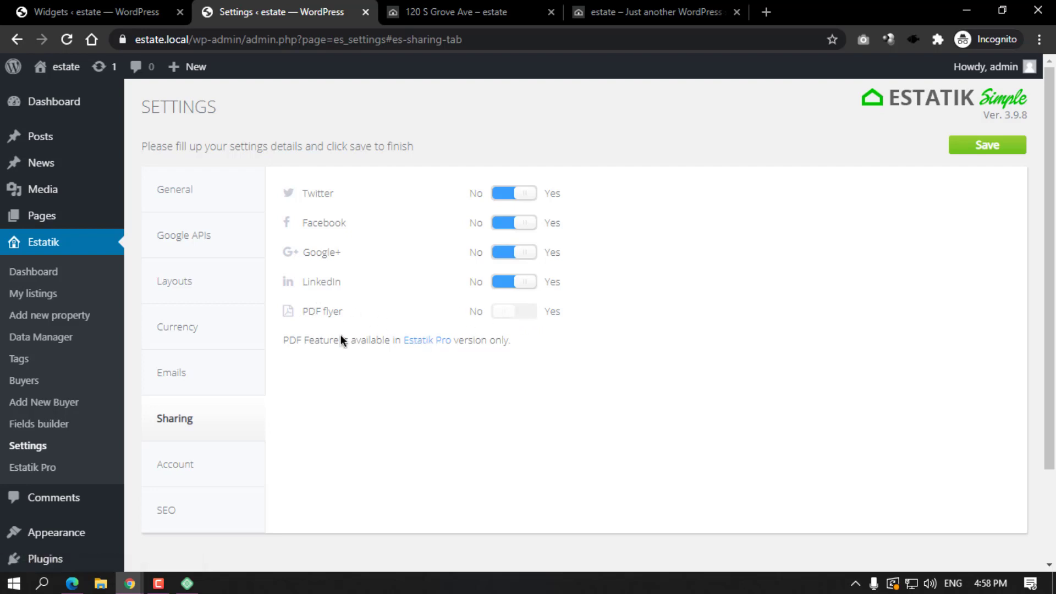
Open the Account tab and review Enable Buyers and the Register, Login and Reset Password pages.
{"action": "left_click", "coordinate": [199, 476]}
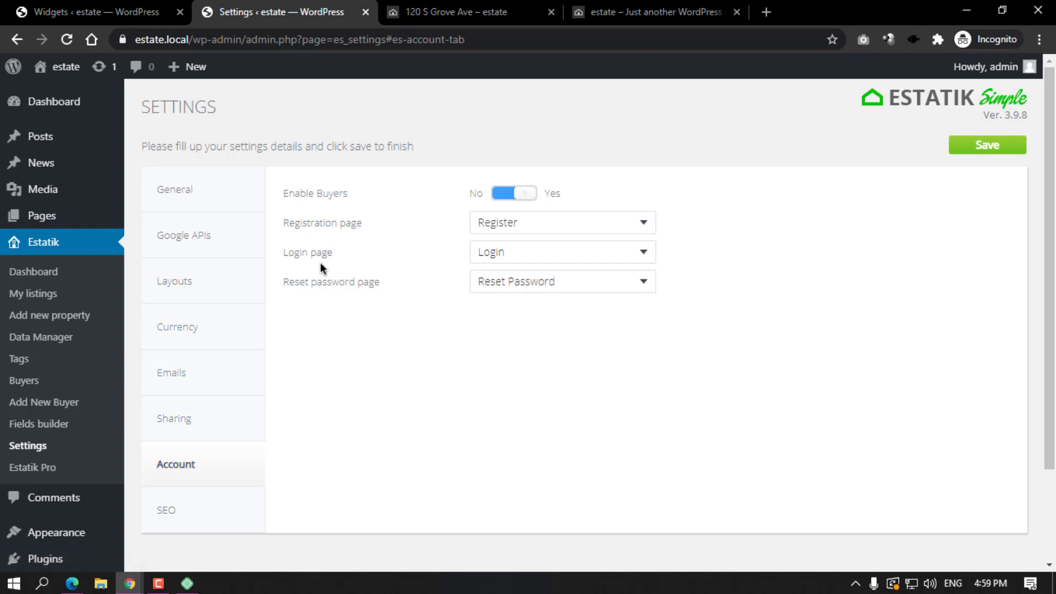
{"action": "left_click_drag", "start_coordinate": [288, 194], "coordinate": [350, 192]}
{"action": "double_click", "coordinate": [326, 191]}
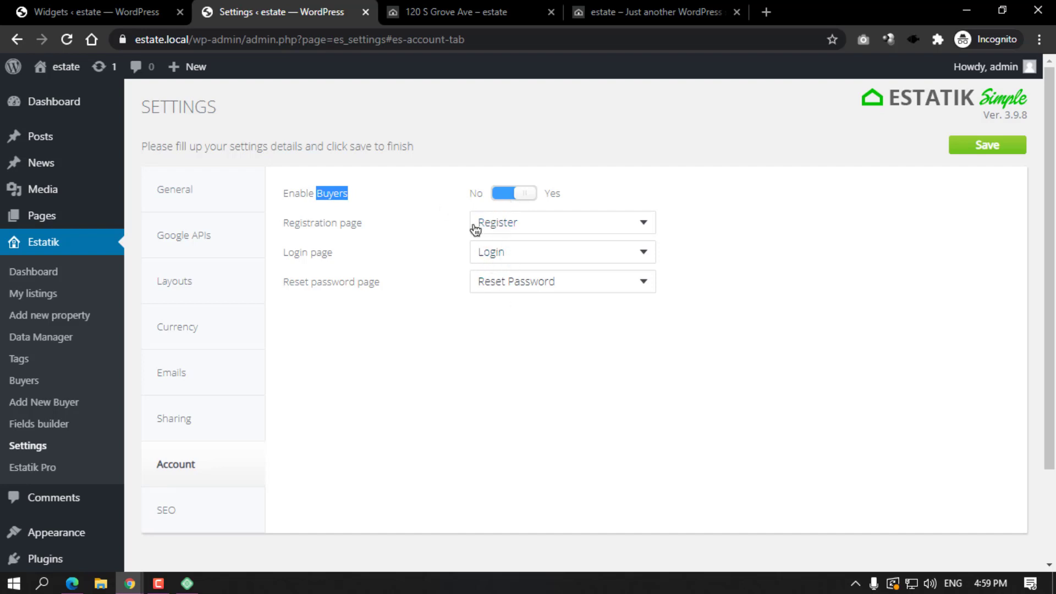
{"action": "left_click", "coordinate": [181, 507]}
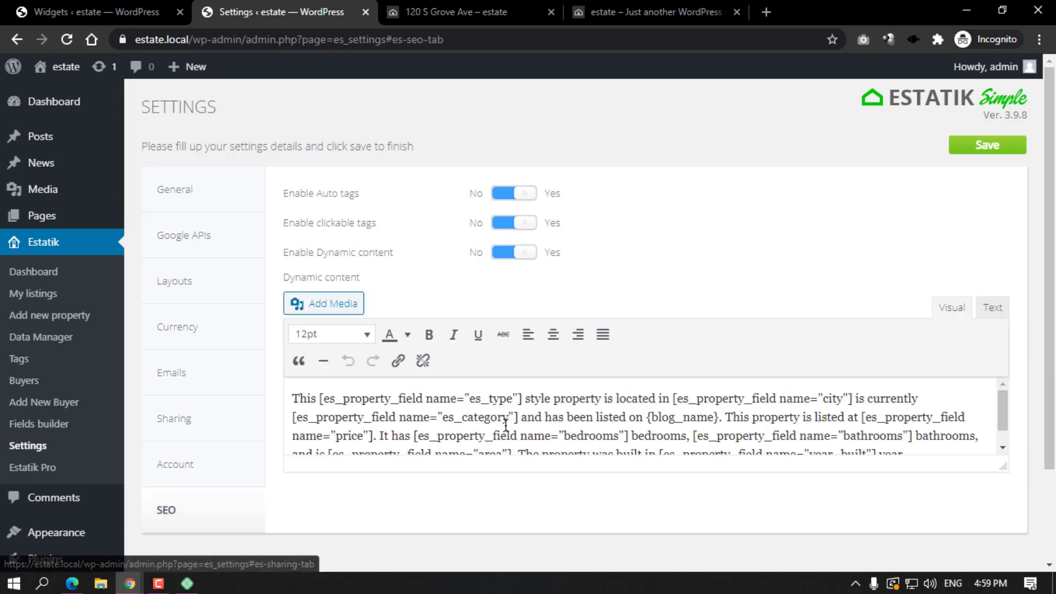
{"action": "scroll", "coordinate": [747, 437], "scroll_direction": "down", "scroll_amount": 1}
{"action": "left_click_drag", "start_coordinate": [915, 439], "coordinate": [271, 379]}
{"action": "scroll", "coordinate": [626, 432], "scroll_direction": "down", "scroll_amount": 1}
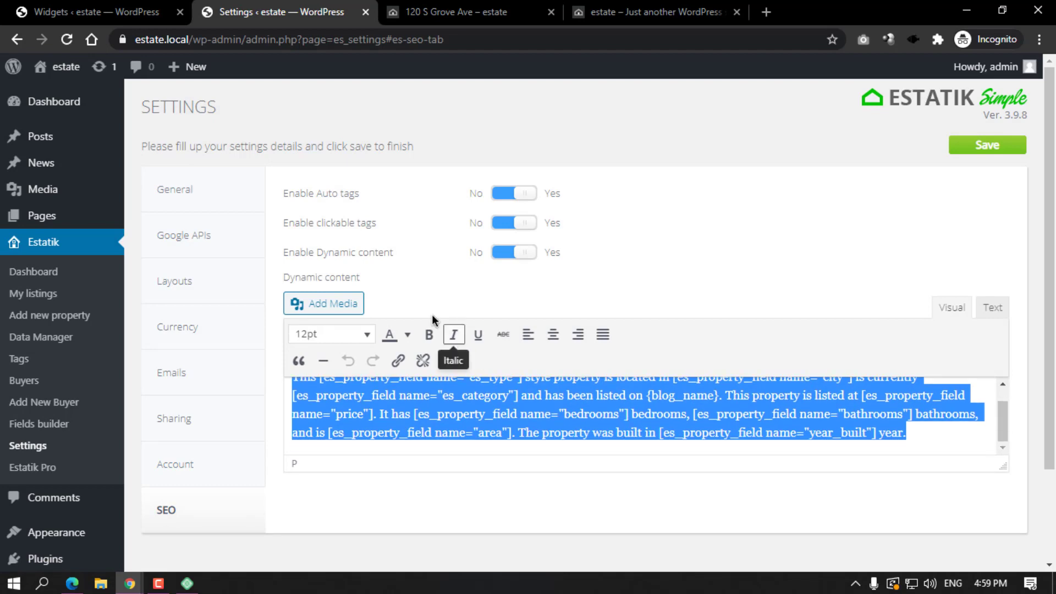
{"action": "left_click", "coordinate": [457, 11]}
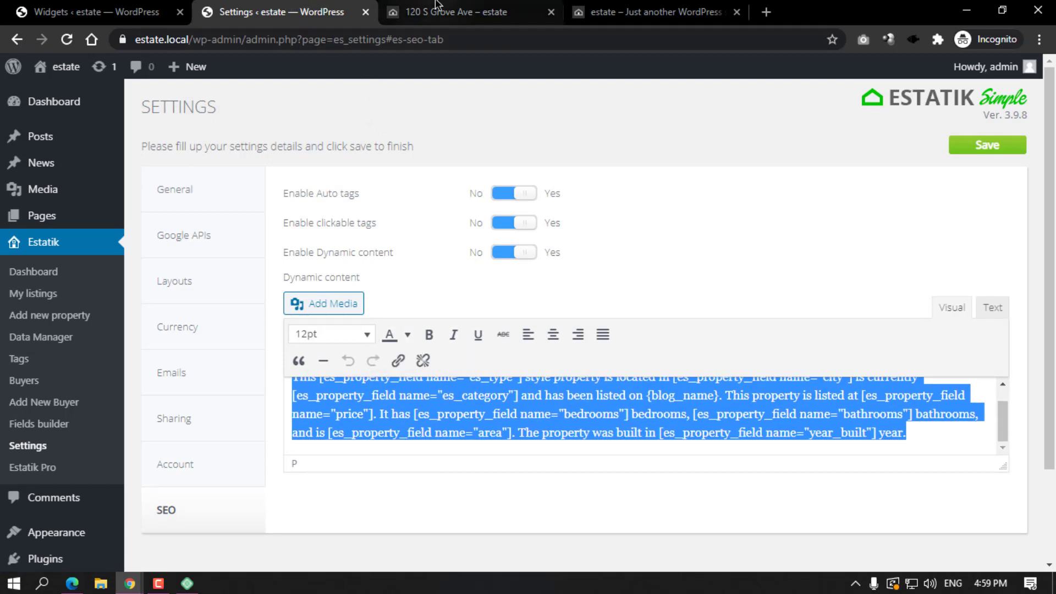
{"action": "scroll", "coordinate": [530, 363], "scroll_direction": "down", "scroll_amount": 4}
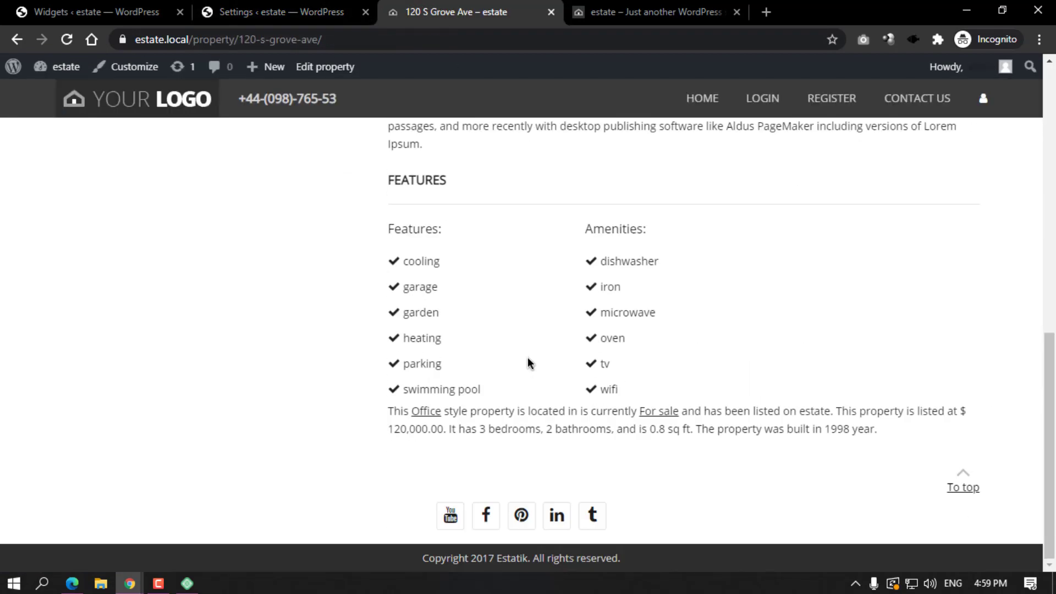
{"action": "left_click", "coordinate": [275, 10]}
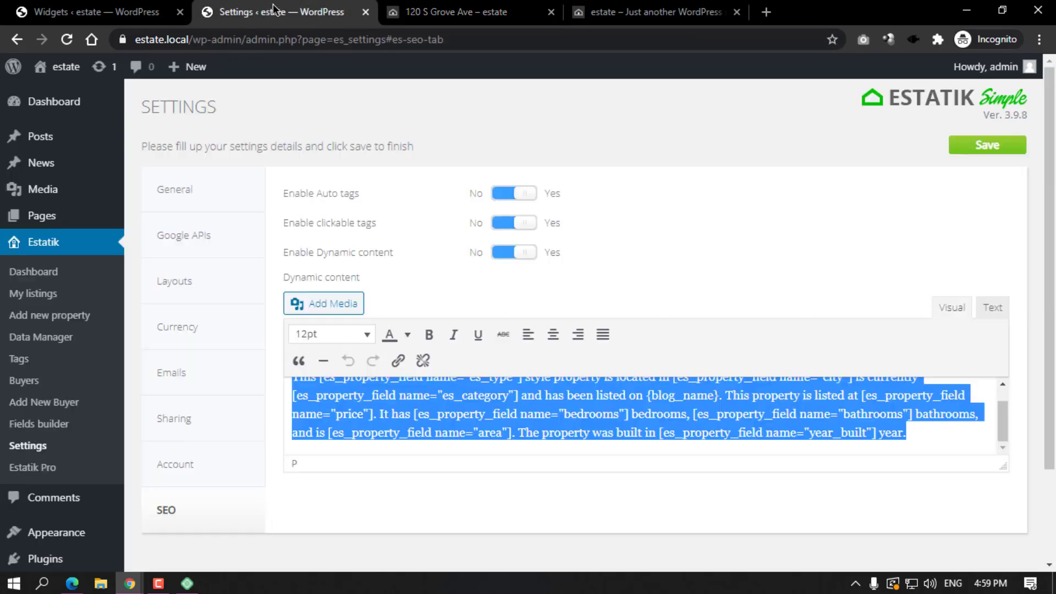
{"action": "left_click", "coordinate": [740, 414]}
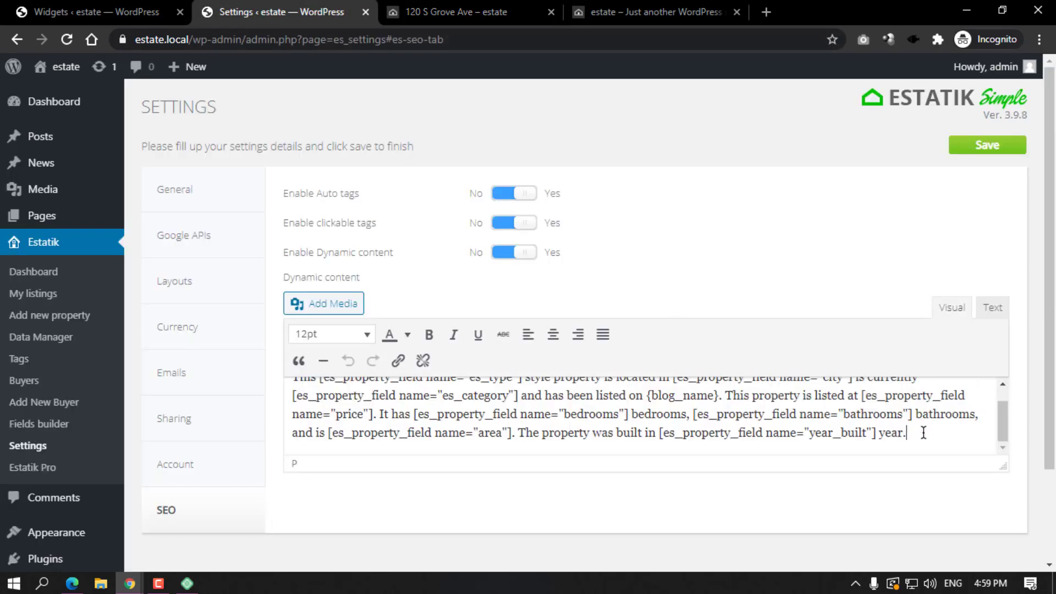
{"action": "key", "text": "ctrl+a"}
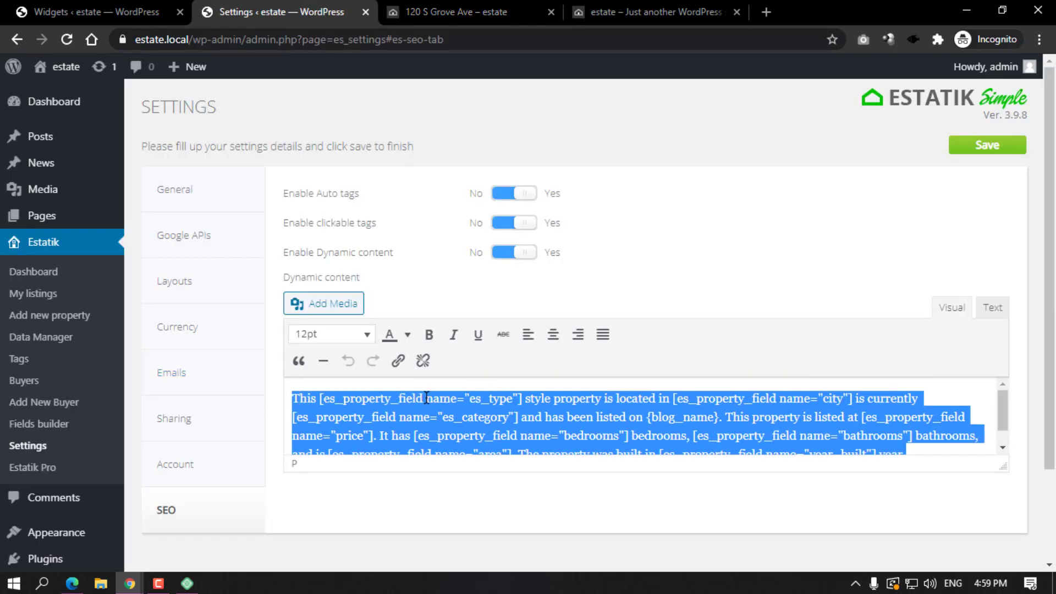
{"action": "left_click", "coordinate": [426, 397]}
{"action": "key", "text": "ctrl+Tab"}
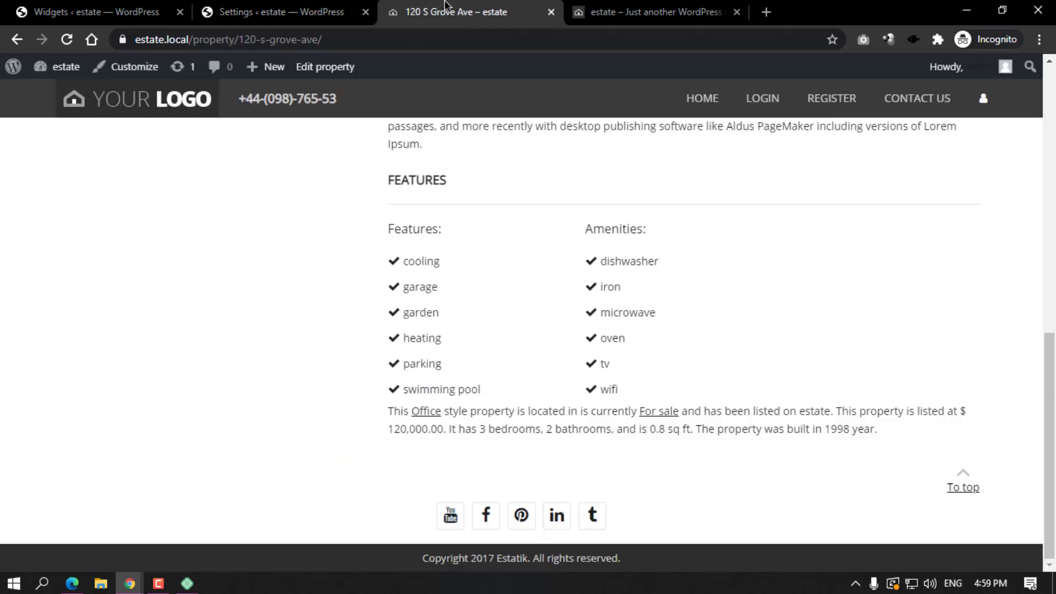
{"action": "left_click_drag", "start_coordinate": [387, 411], "coordinate": [876, 429]}
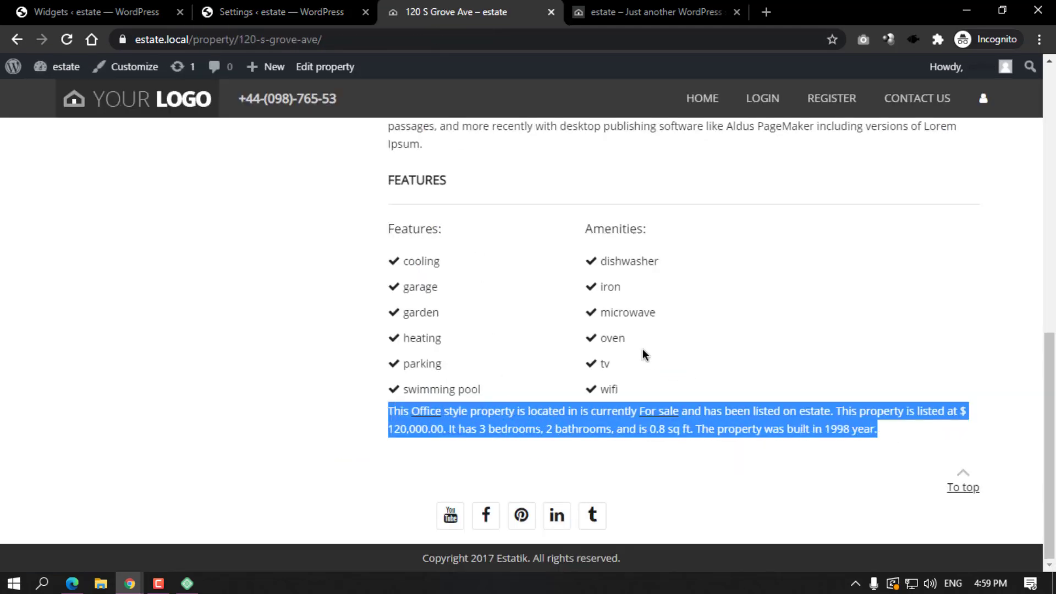
{"action": "scroll", "coordinate": [665, 279], "scroll_direction": "up", "scroll_amount": 10}
{"action": "scroll", "coordinate": [495, 330], "scroll_direction": "down", "scroll_amount": 10}
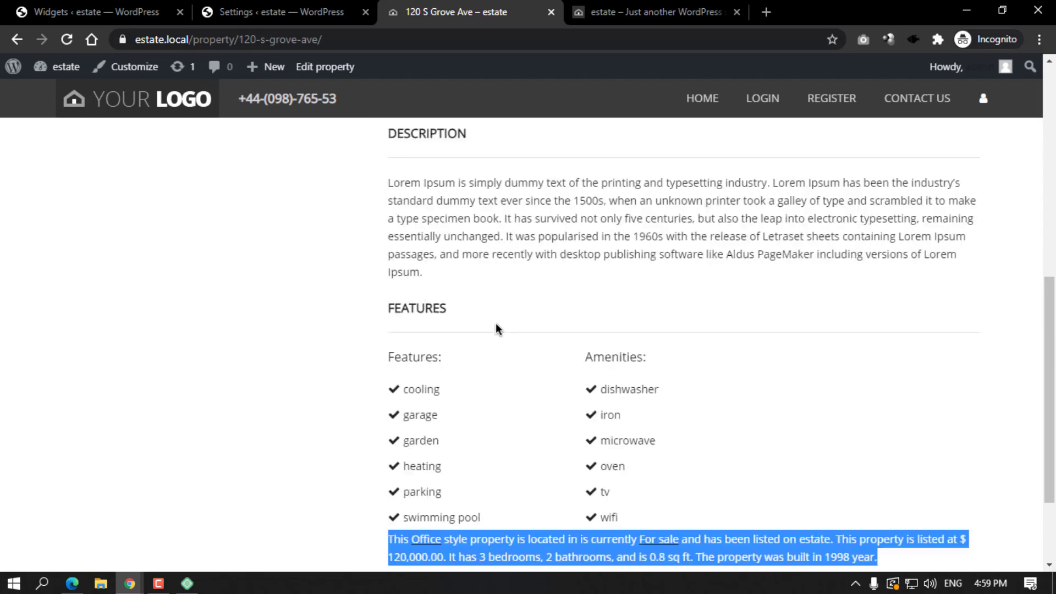
{"action": "left_click", "coordinate": [383, 431]}
{"action": "left_click_drag", "start_coordinate": [388, 413], "coordinate": [888, 442]}
{"action": "left_click", "coordinate": [570, 238]}
{"action": "key", "text": "ctrl+shift+Tab"}
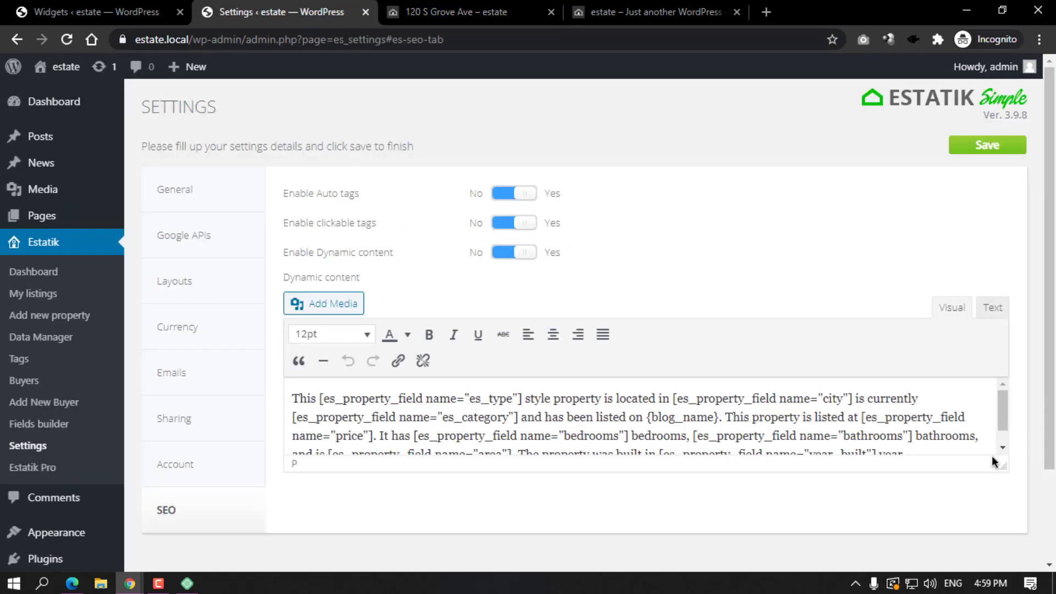
{"action": "left_click_drag", "start_coordinate": [1004, 468], "coordinate": [1006, 583]}
{"action": "scroll", "coordinate": [913, 455], "scroll_direction": "down", "scroll_amount": 2}
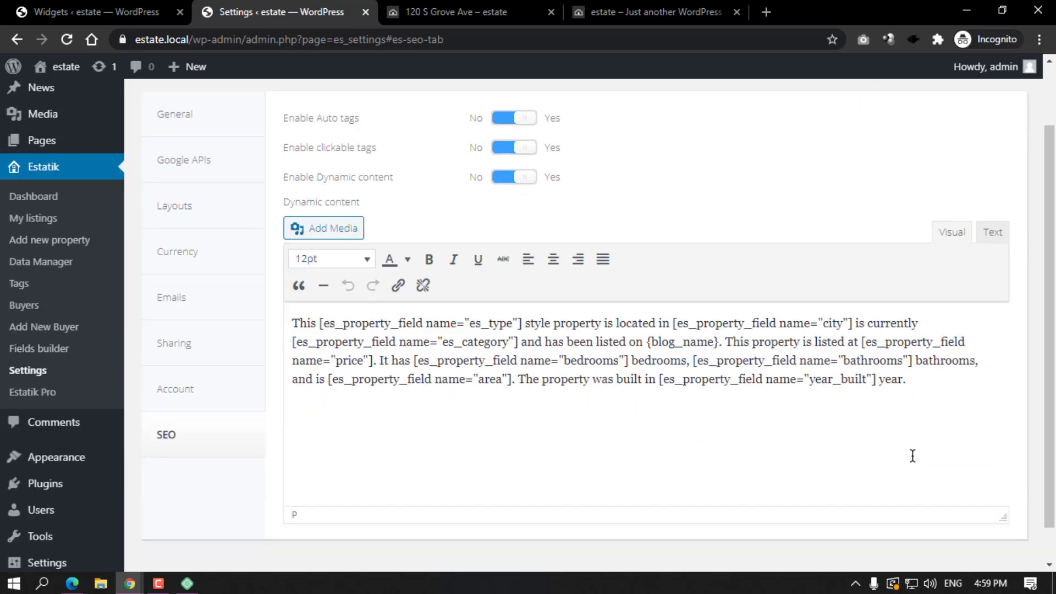
{"action": "left_click_drag", "start_coordinate": [960, 344], "coordinate": [283, 261]}
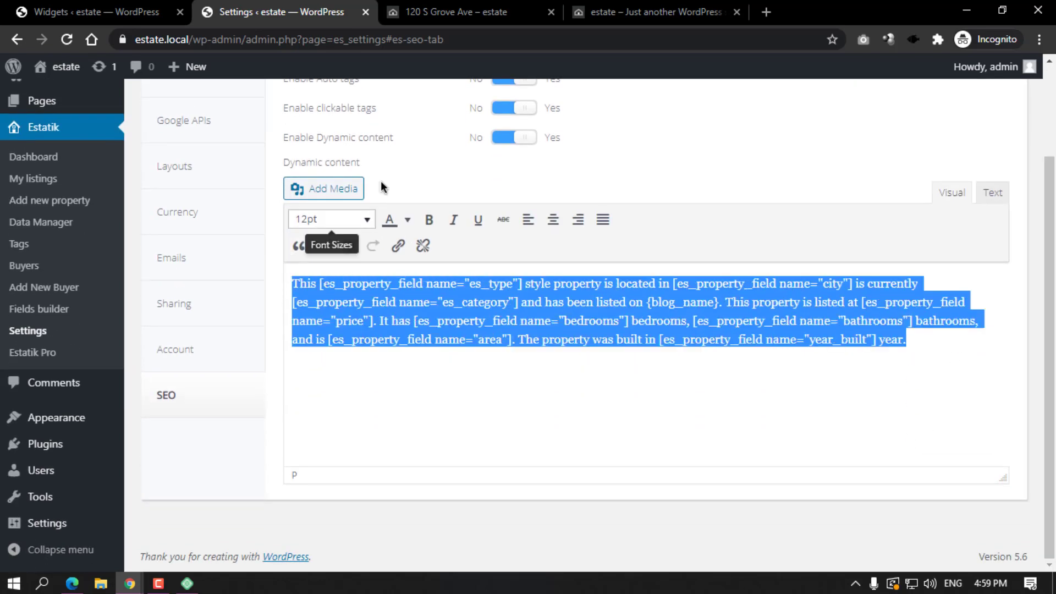
{"action": "left_click", "coordinate": [448, 7]}
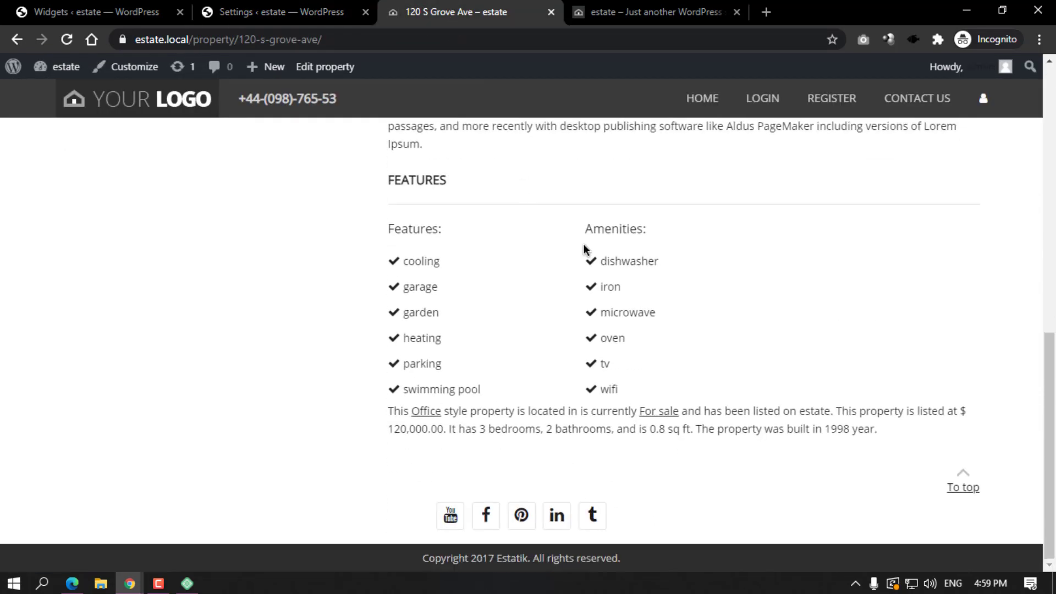
{"action": "double_click", "coordinate": [832, 428]}
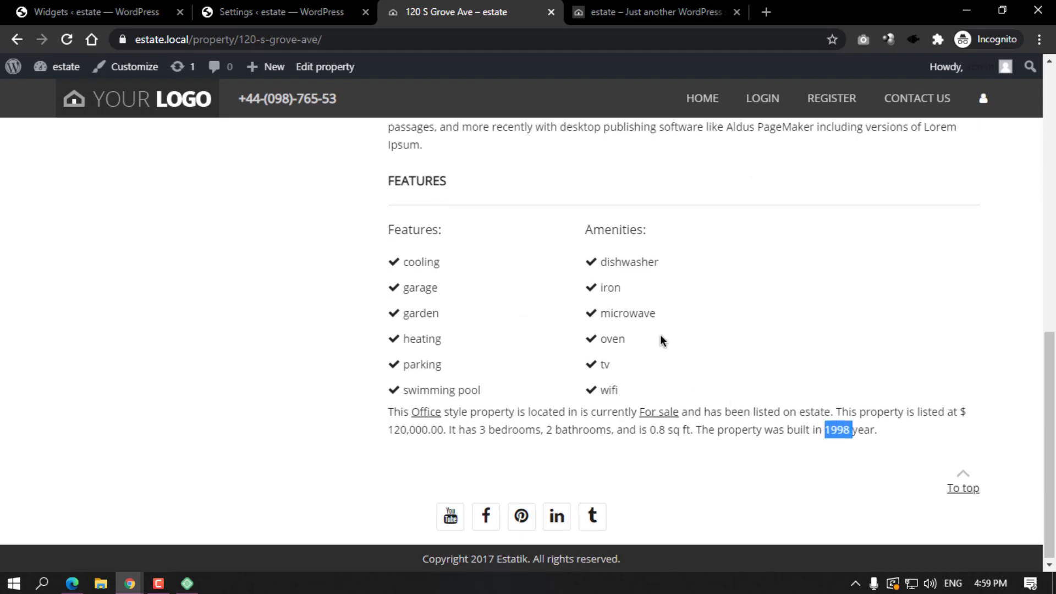
{"action": "scroll", "coordinate": [540, 203], "scroll_direction": "up", "scroll_amount": 10}
{"action": "scroll", "coordinate": [468, 286], "scroll_direction": "down", "scroll_amount": 9}
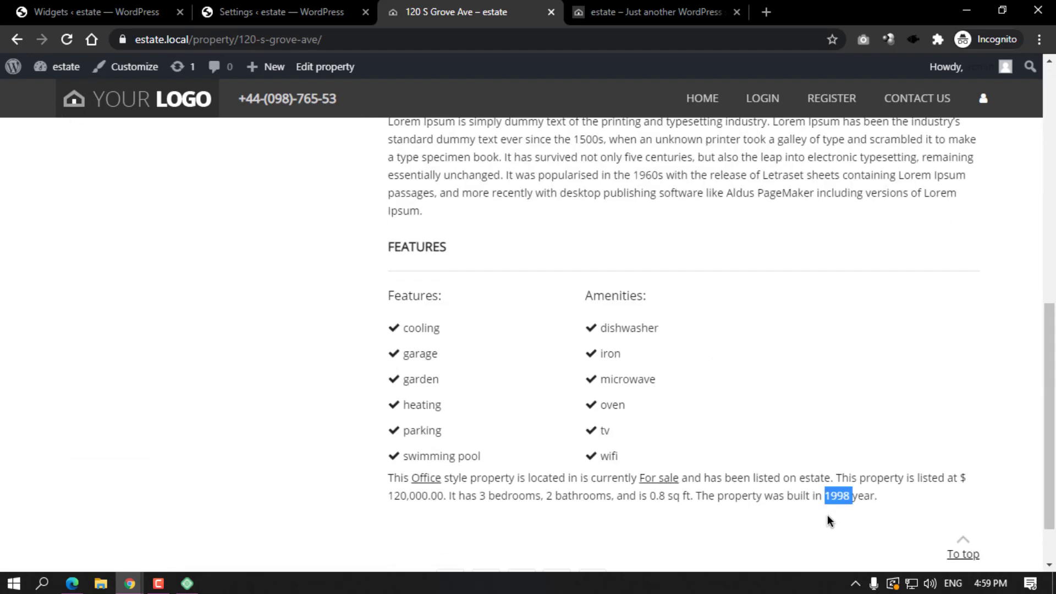
{"action": "left_click_drag", "start_coordinate": [387, 484], "coordinate": [879, 499]}
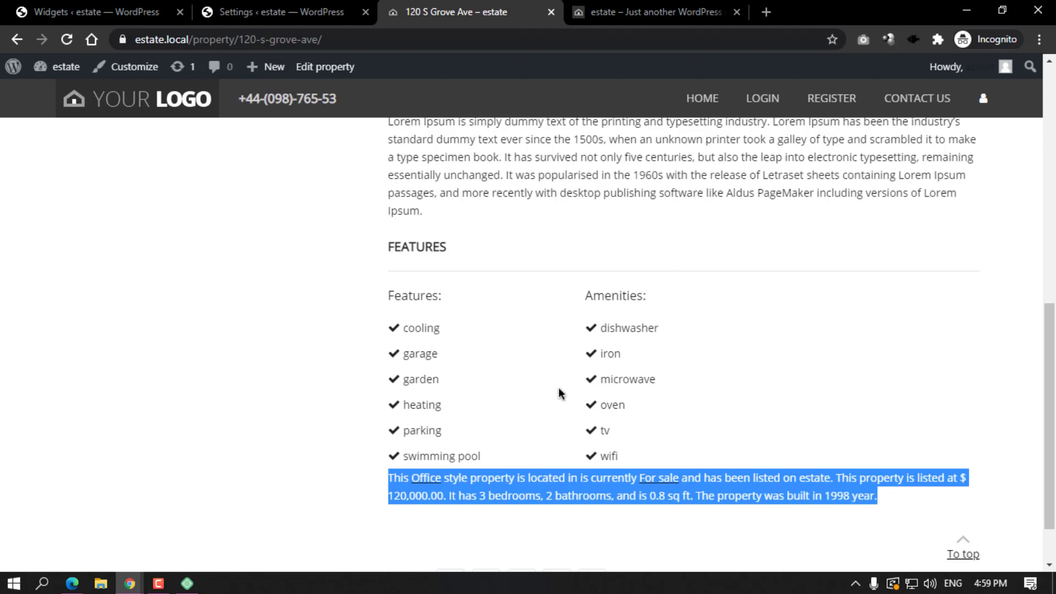
{"action": "scroll", "coordinate": [581, 358], "scroll_direction": "up", "scroll_amount": 1}
{"action": "scroll", "coordinate": [505, 335], "scroll_direction": "up", "scroll_amount": 3}
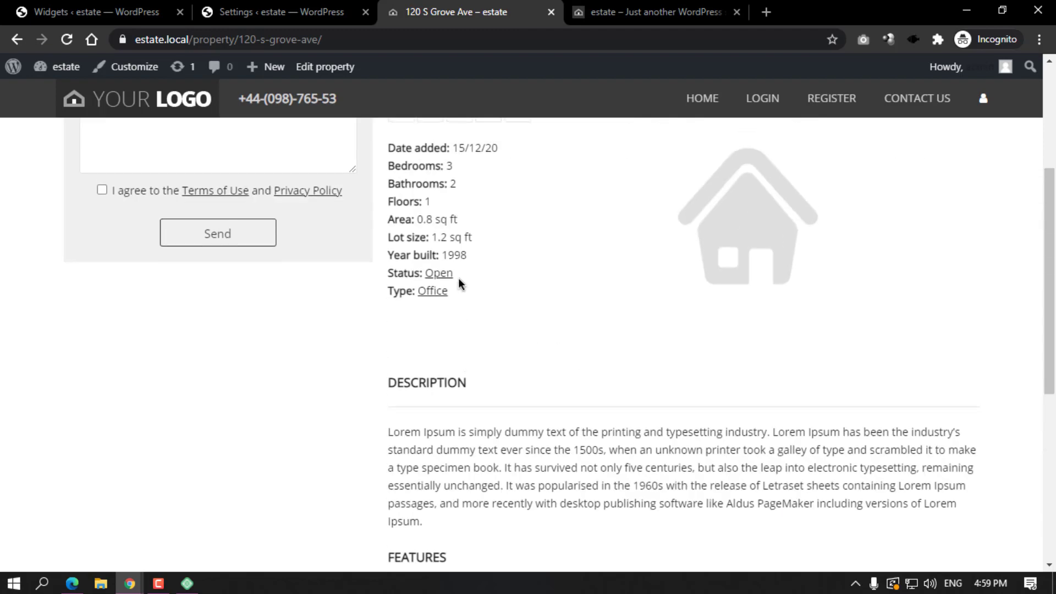
{"action": "scroll", "coordinate": [458, 278], "scroll_direction": "up", "scroll_amount": 3}
{"action": "left_click", "coordinate": [326, 5]}
{"action": "left_click", "coordinate": [707, 346]}
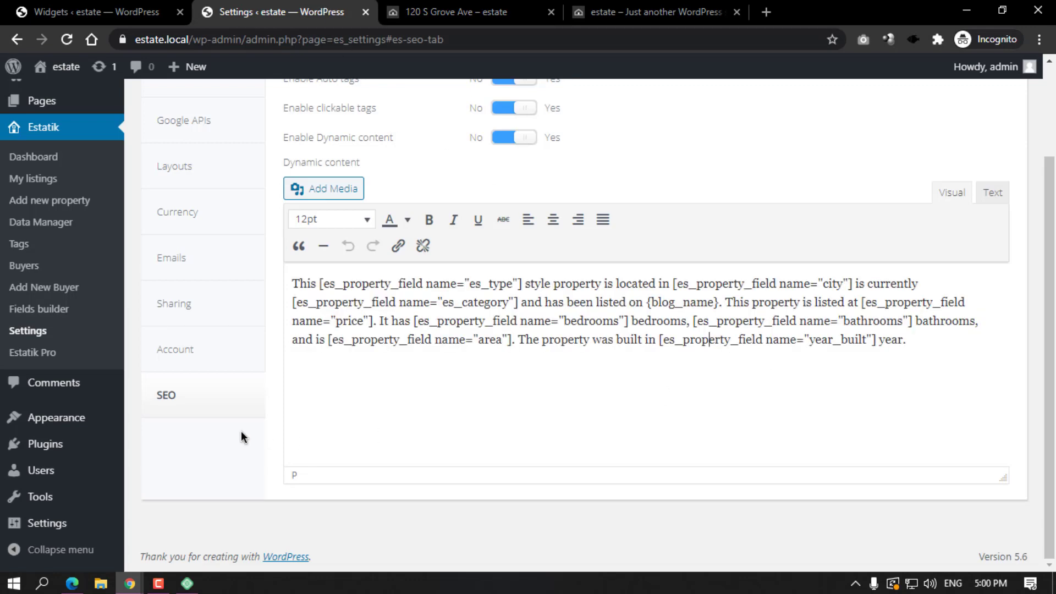
{"action": "scroll", "coordinate": [330, 396], "scroll_direction": "up", "scroll_amount": 2}
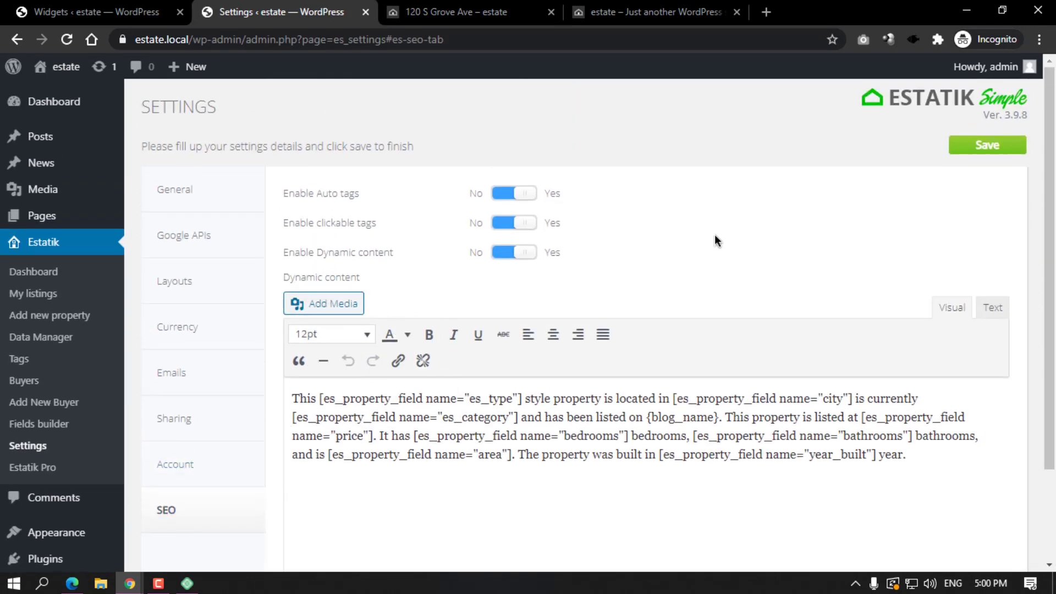
View the Currency settings tab, then go to Estatik's Data Manager.
{"action": "left_click", "coordinate": [184, 332]}
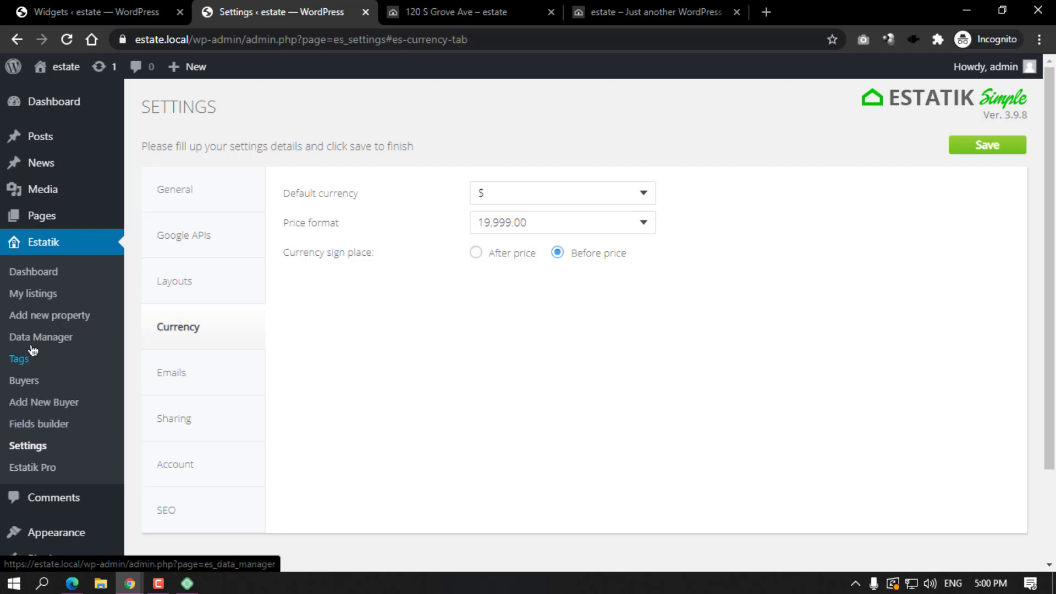
{"action": "left_click", "coordinate": [62, 342]}
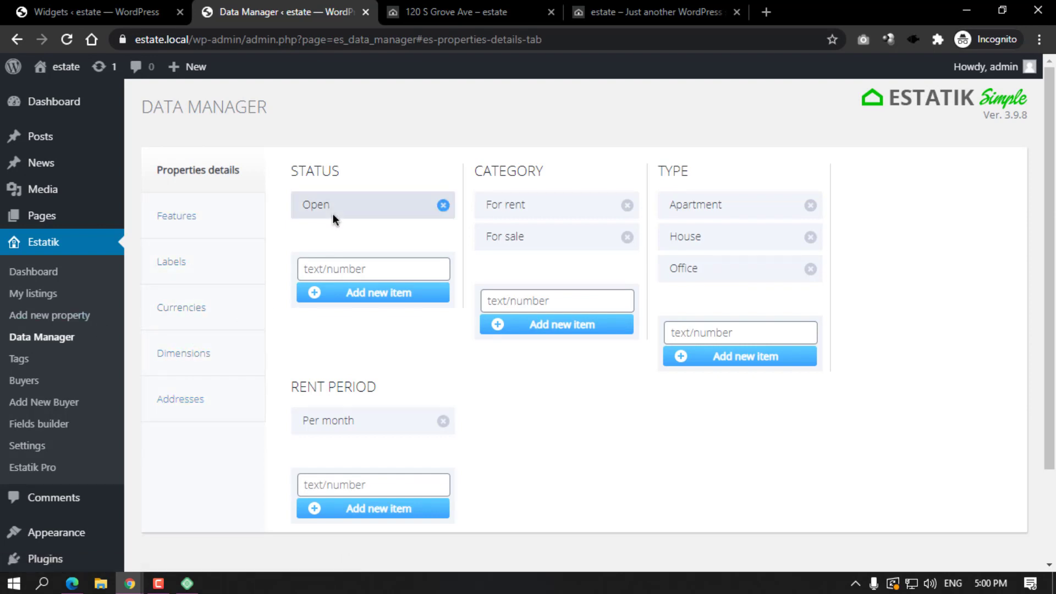
Add Sold and Close as new property statuses alongside Open.
{"action": "left_click", "coordinate": [326, 268]}
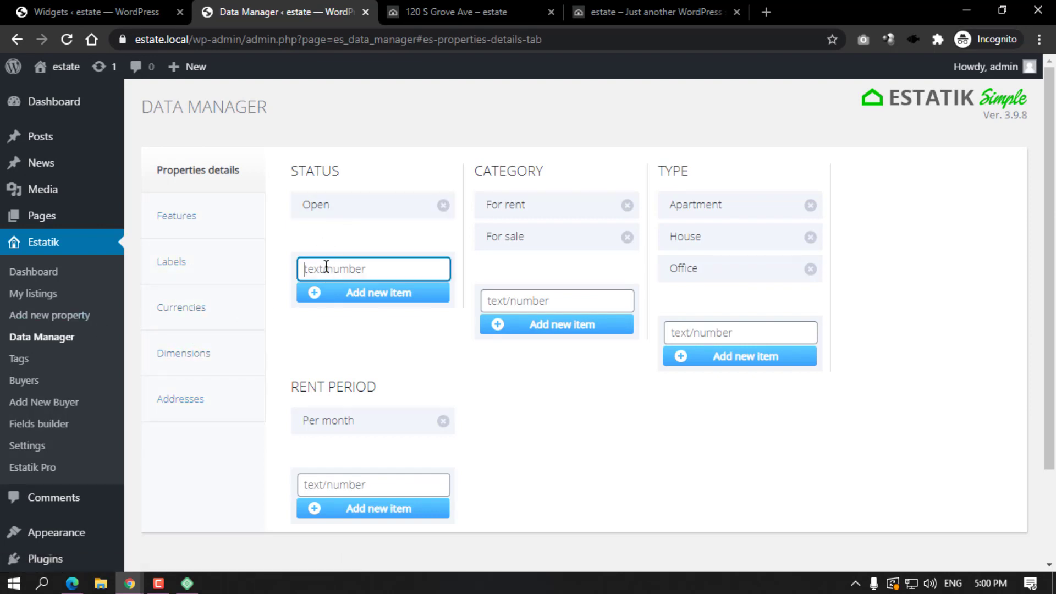
{"action": "type", "text": "Sold"}
{"action": "key", "text": "BackSpace"}
{"action": "key", "text": "BackSpace"}
{"action": "key", "text": "BackSpace"}
{"action": "left_click", "coordinate": [361, 293]}
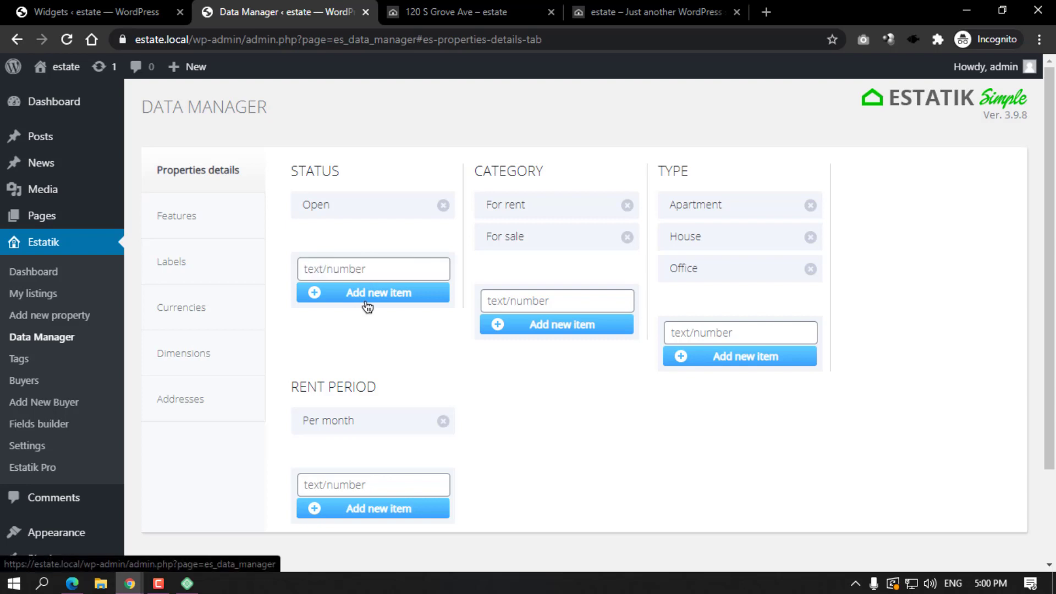
{"action": "left_click", "coordinate": [337, 300]}
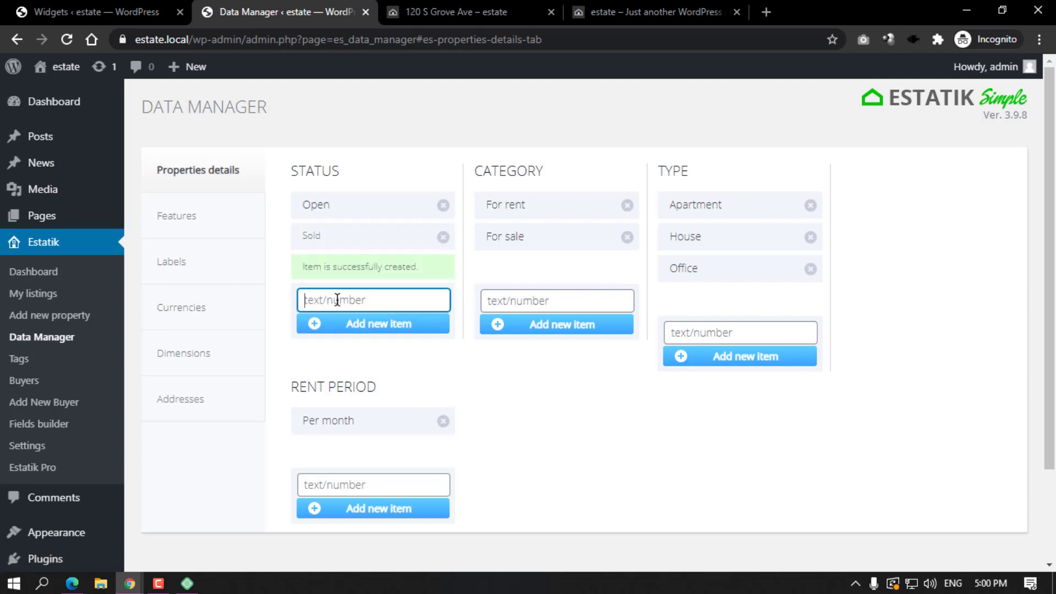
{"action": "type", "text": "CLose"}
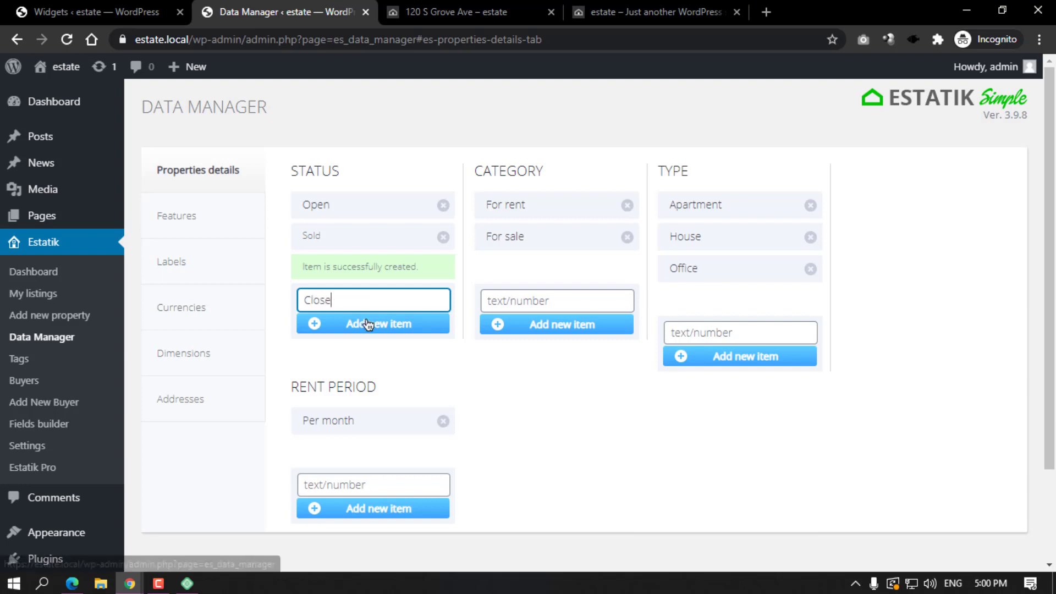
{"action": "left_click", "coordinate": [365, 325]}
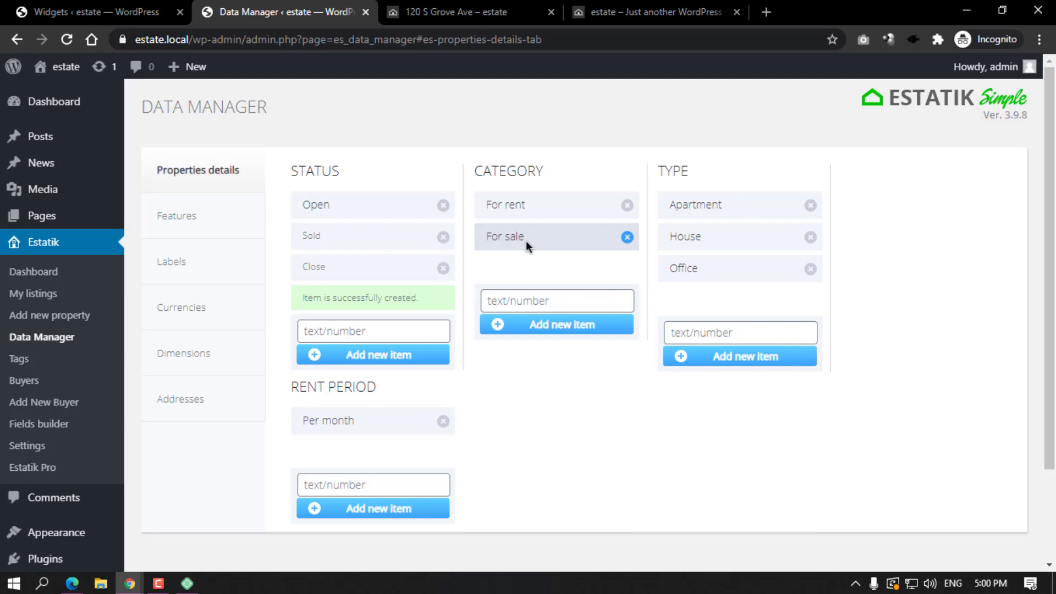
Focus the new category field and look over the Data Manager lists.
{"action": "left_click", "coordinate": [509, 300]}
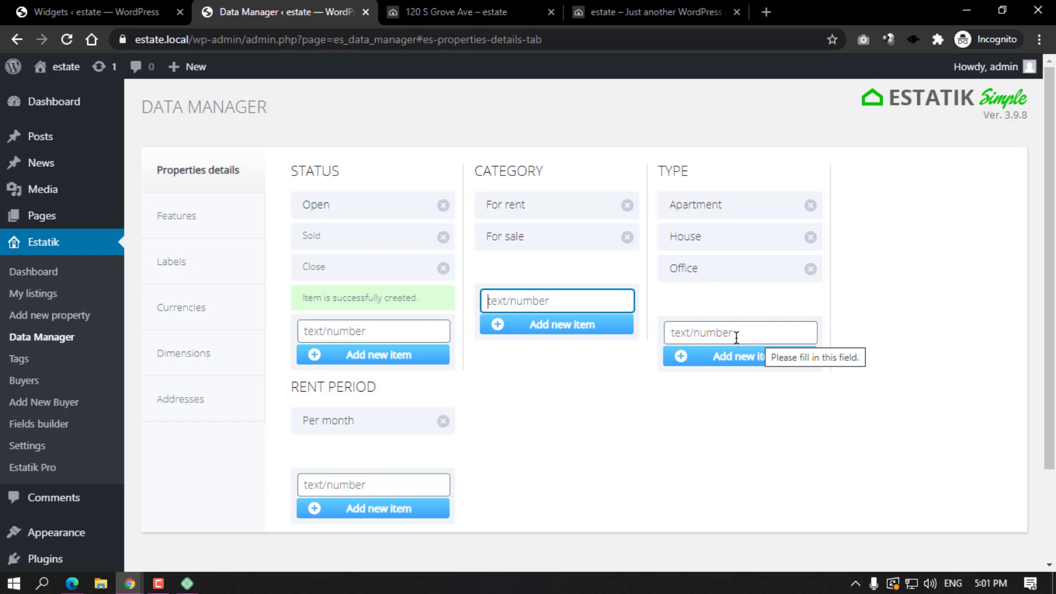
{"action": "scroll", "coordinate": [414, 387], "scroll_direction": "down", "scroll_amount": 1}
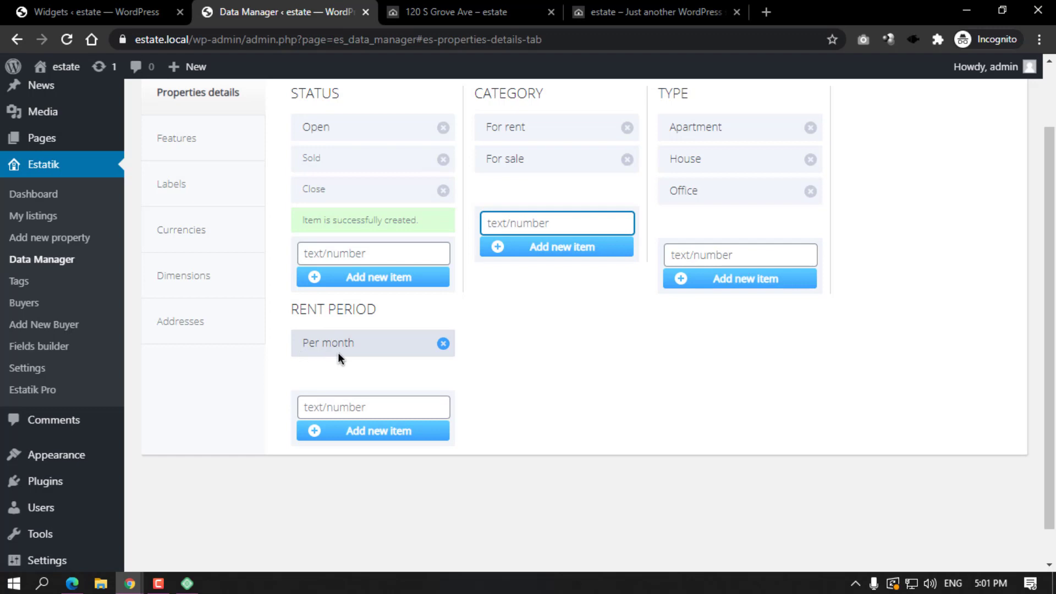
{"action": "scroll", "coordinate": [544, 343], "scroll_direction": "up", "scroll_amount": 1}
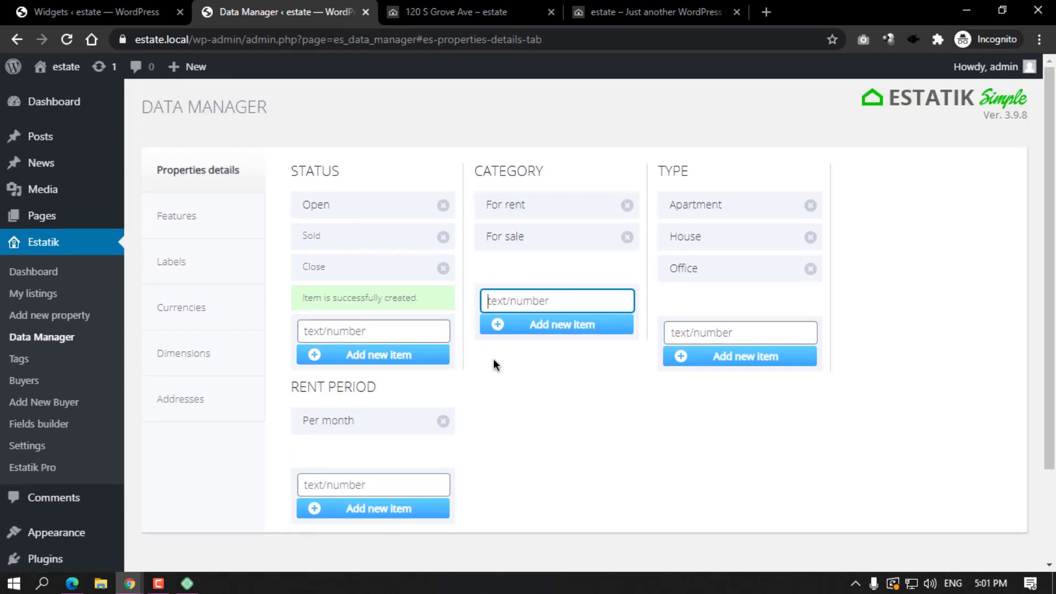
Browse the Features and amenities lists, then show the Featured, Foreclosure, Hot and Open House labels.
{"action": "left_click", "coordinate": [175, 215]}
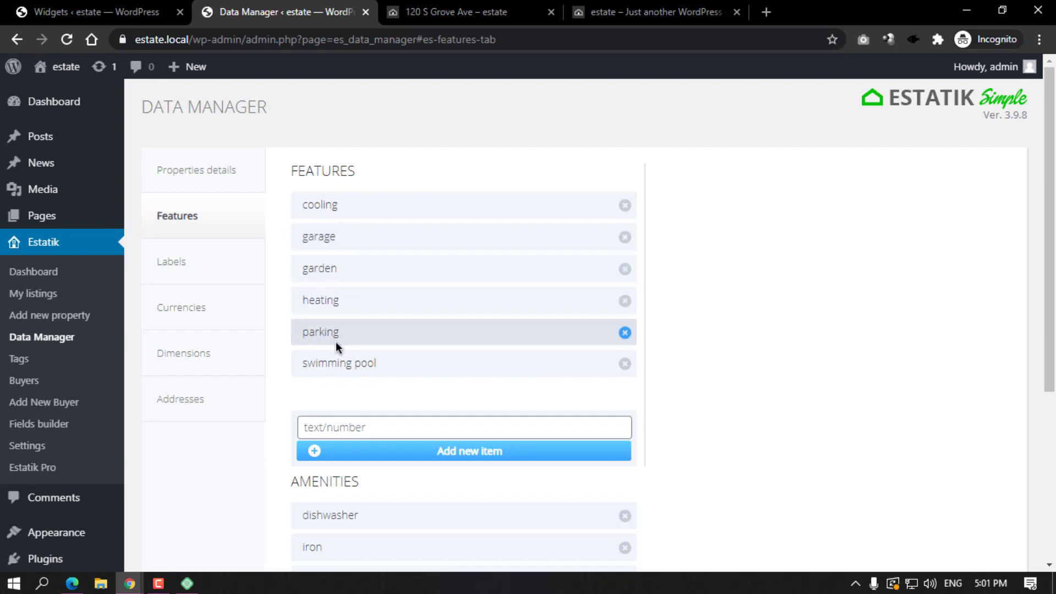
{"action": "scroll", "coordinate": [362, 375], "scroll_direction": "down", "scroll_amount": 4}
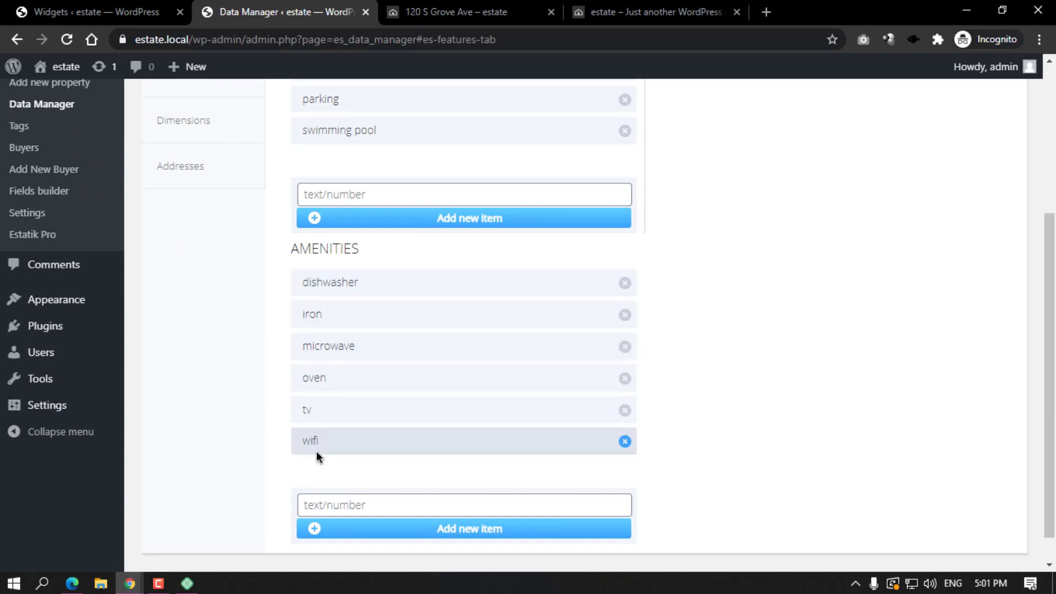
{"action": "scroll", "coordinate": [412, 482], "scroll_direction": "down", "scroll_amount": 1}
{"action": "scroll", "coordinate": [390, 324], "scroll_direction": "up", "scroll_amount": 5}
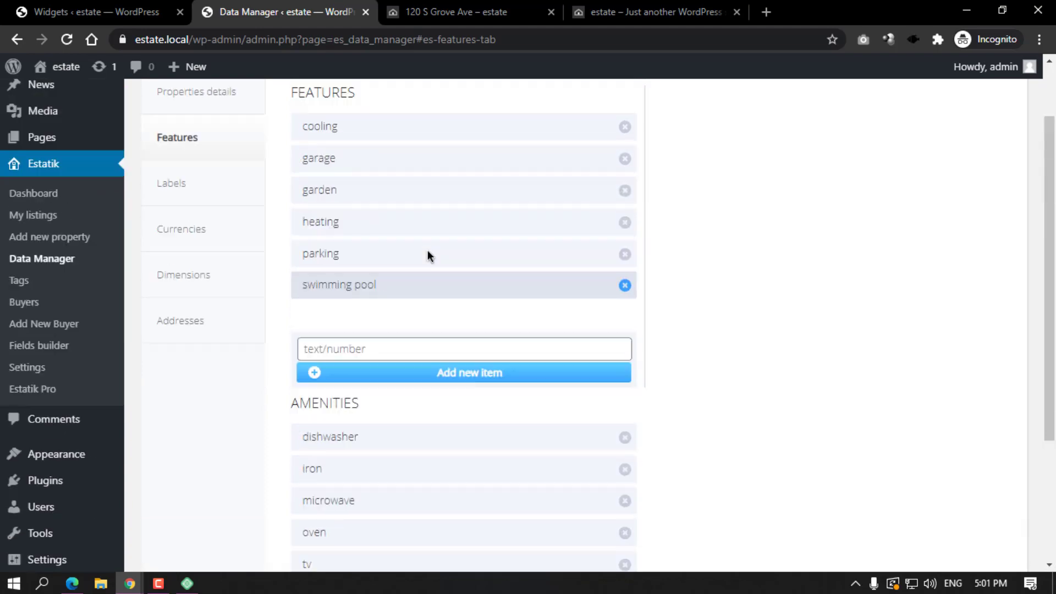
{"action": "scroll", "coordinate": [420, 377], "scroll_direction": "down", "scroll_amount": 5}
{"action": "scroll", "coordinate": [401, 408], "scroll_direction": "up", "scroll_amount": 5}
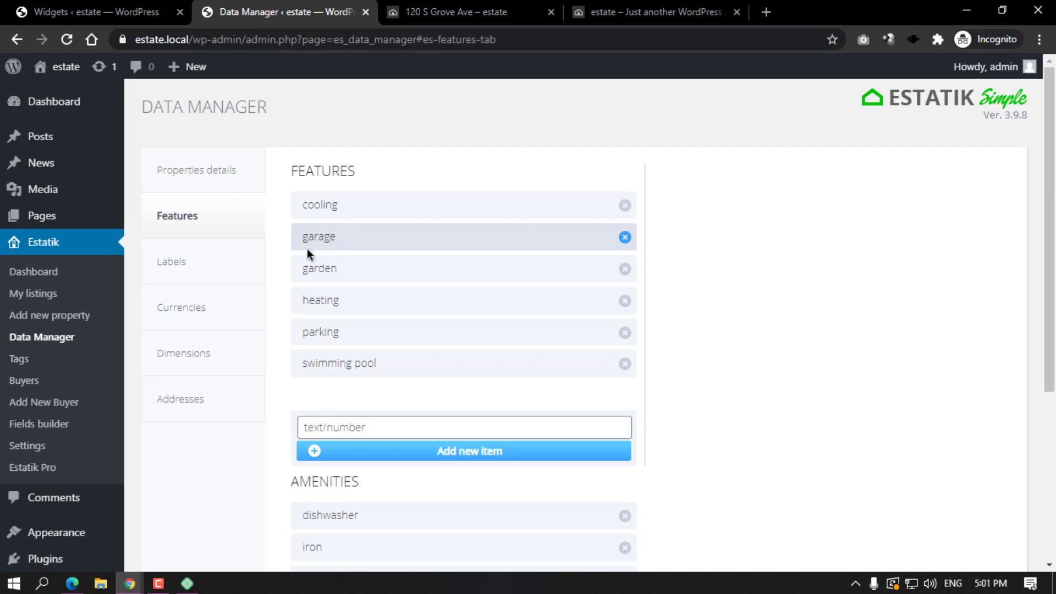
{"action": "left_click", "coordinate": [208, 264]}
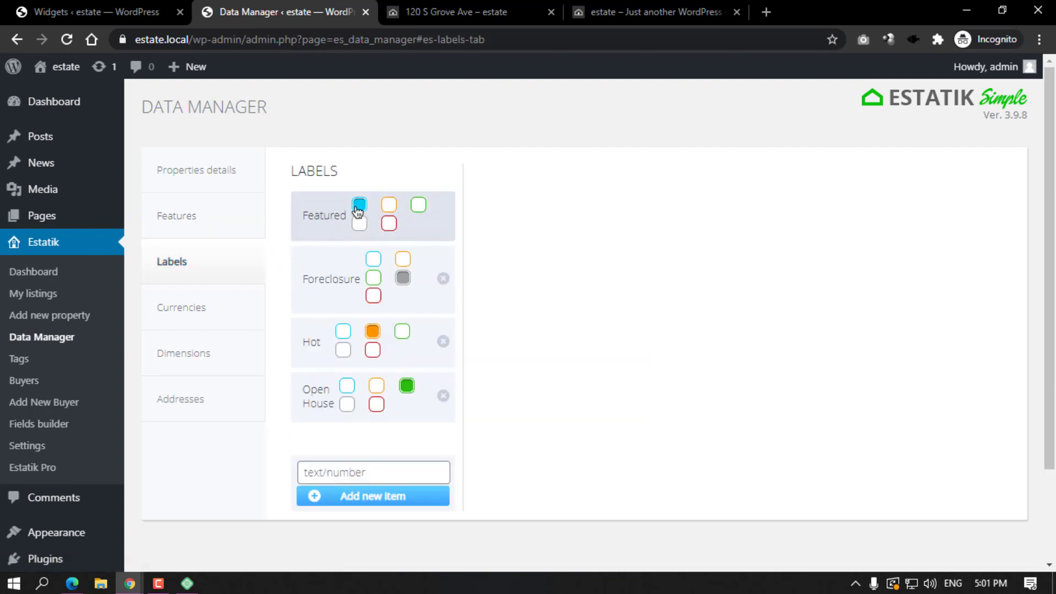
{"action": "left_click", "coordinate": [443, 12]}
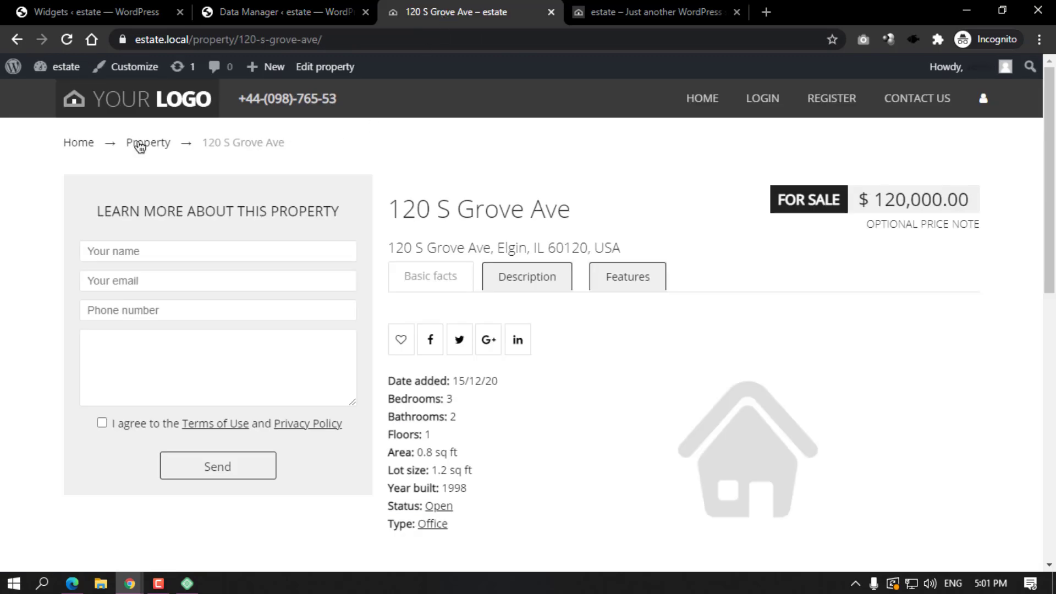
{"action": "left_click", "coordinate": [138, 109]}
{"action": "scroll", "coordinate": [236, 243], "scroll_direction": "down", "scroll_amount": 10}
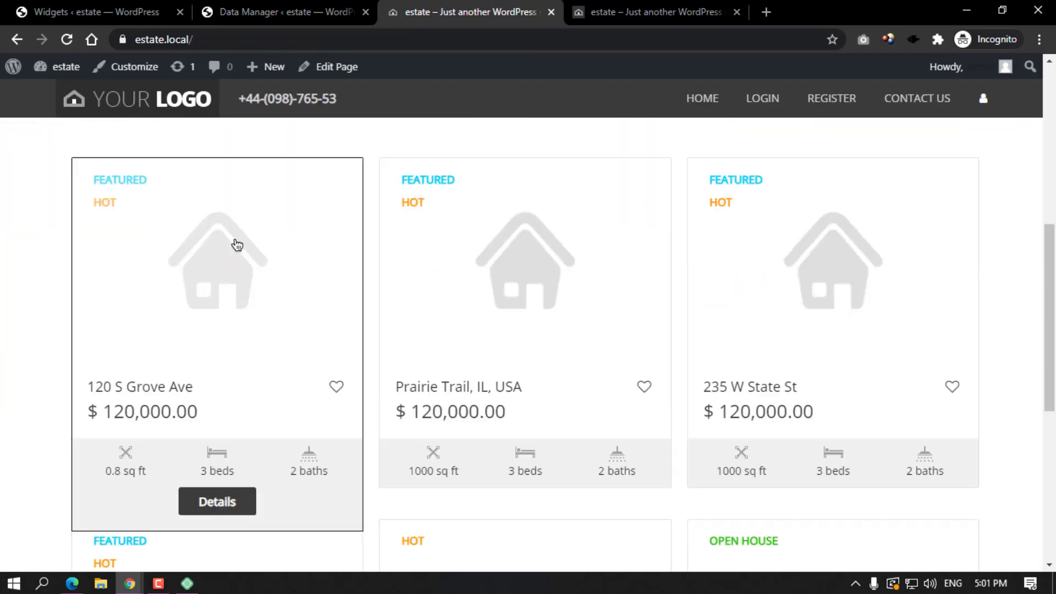
{"action": "scroll", "coordinate": [165, 246], "scroll_direction": "up", "scroll_amount": 4}
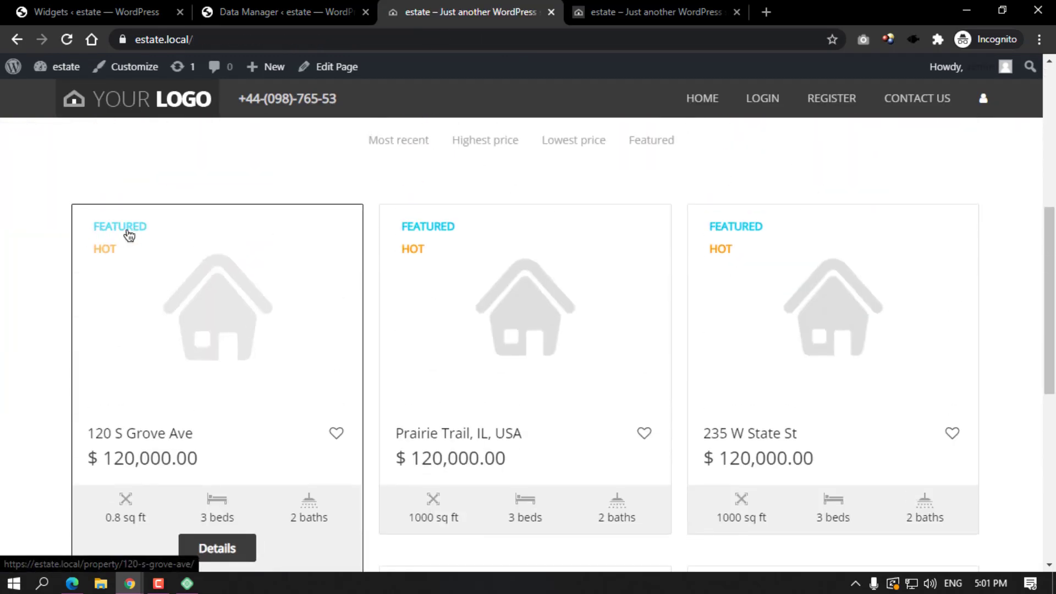
Return to Data Manager Labels, focus the new-label field, then show the Currencies list.
{"action": "left_click", "coordinate": [286, 3]}
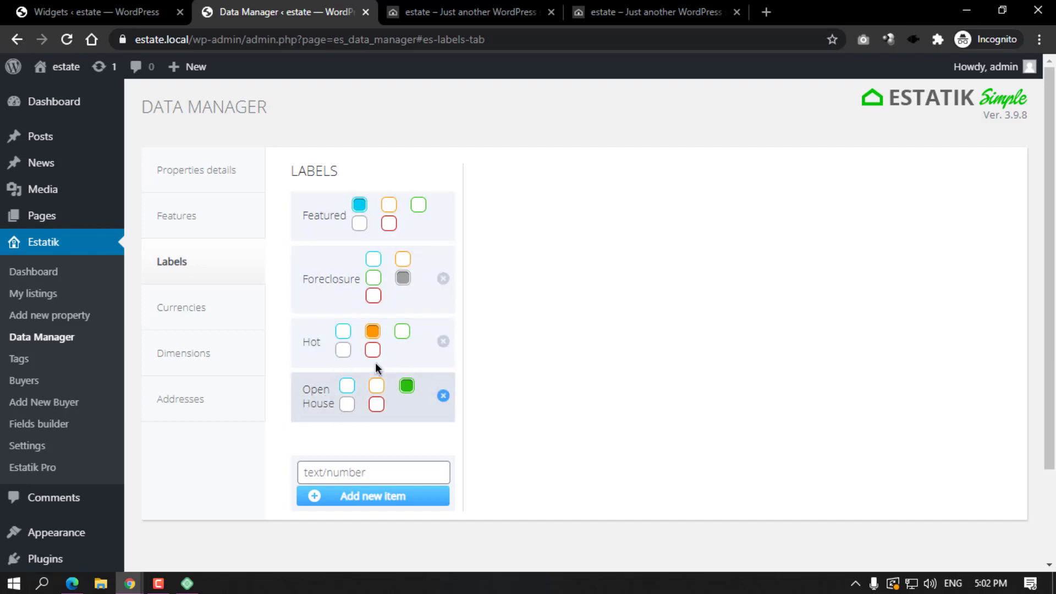
{"action": "left_click", "coordinate": [359, 465]}
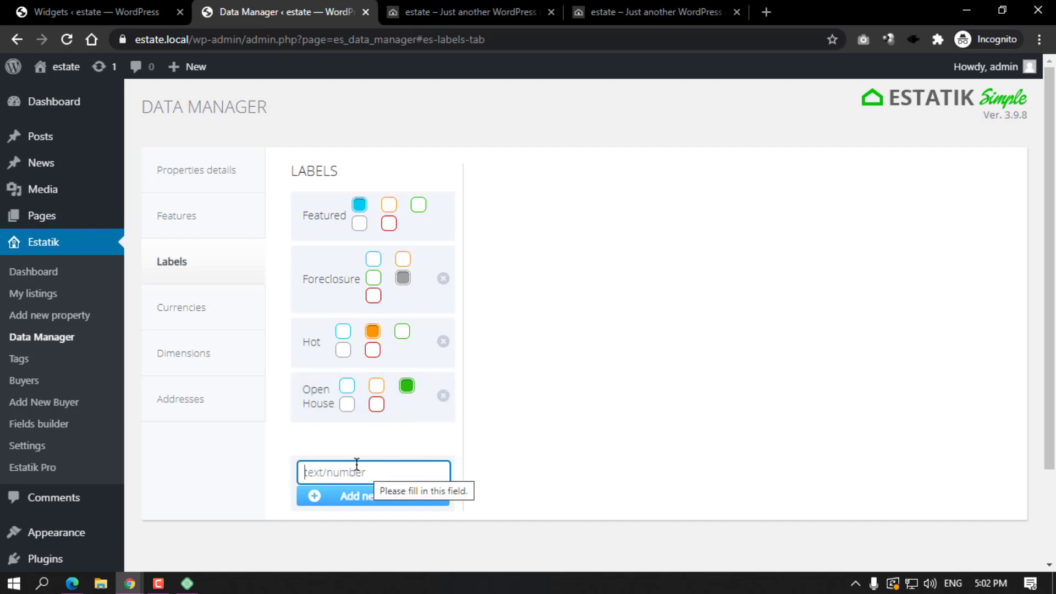
{"action": "left_click", "coordinate": [179, 308]}
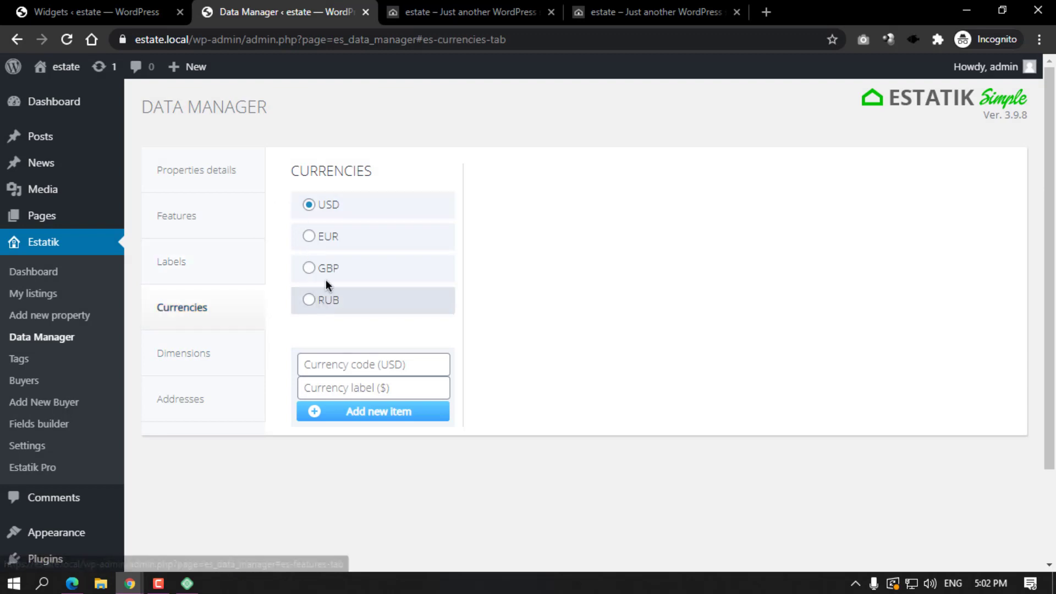
Add currency code INR with the ₹ label, then open a blank browser tab.
{"action": "left_click", "coordinate": [354, 364]}
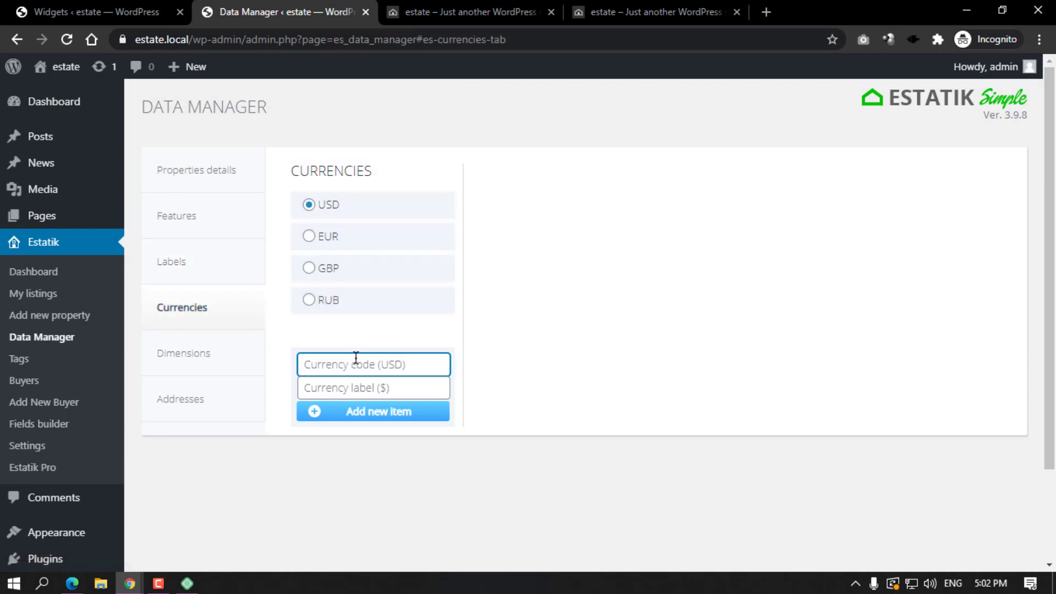
{"action": "type", "text": "INR"}
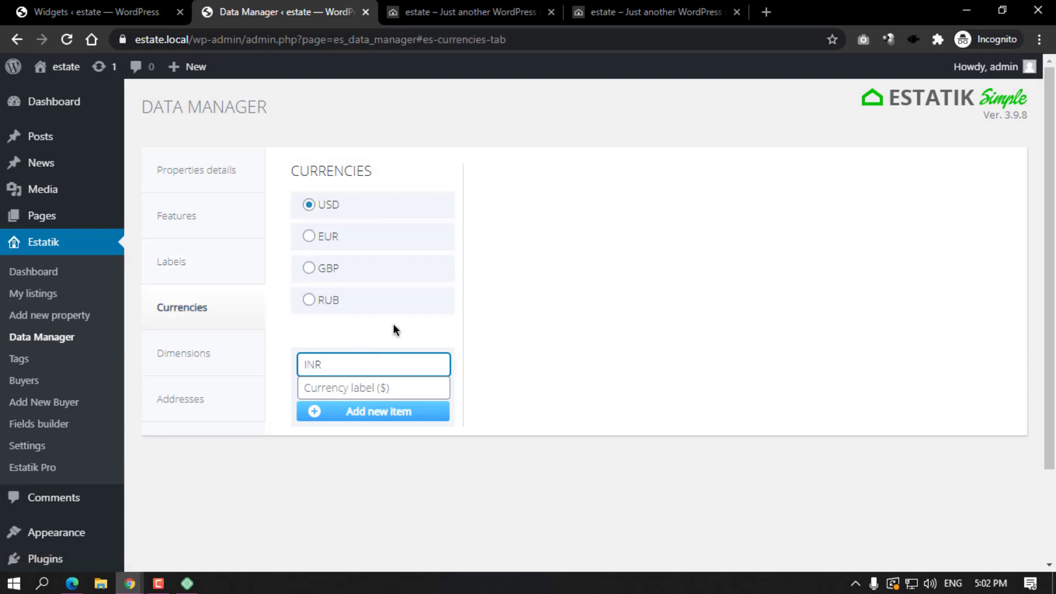
{"action": "left_click", "coordinate": [362, 387]}
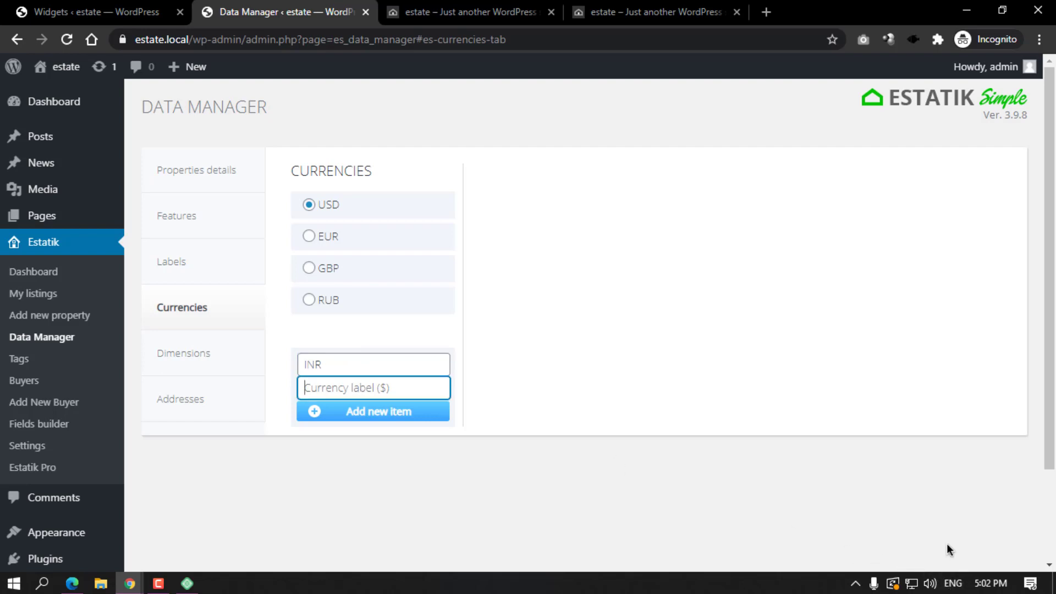
{"action": "left_click", "coordinate": [944, 582]}
{"action": "left_click", "coordinate": [933, 434]}
{"action": "left_click", "coordinate": [953, 583]}
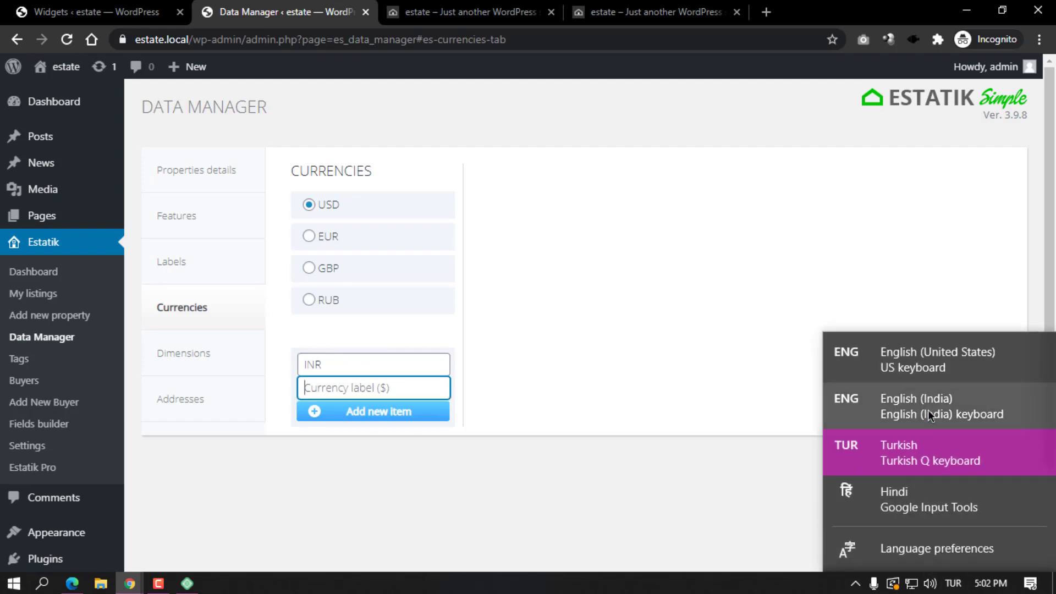
{"action": "left_click", "coordinate": [928, 410]}
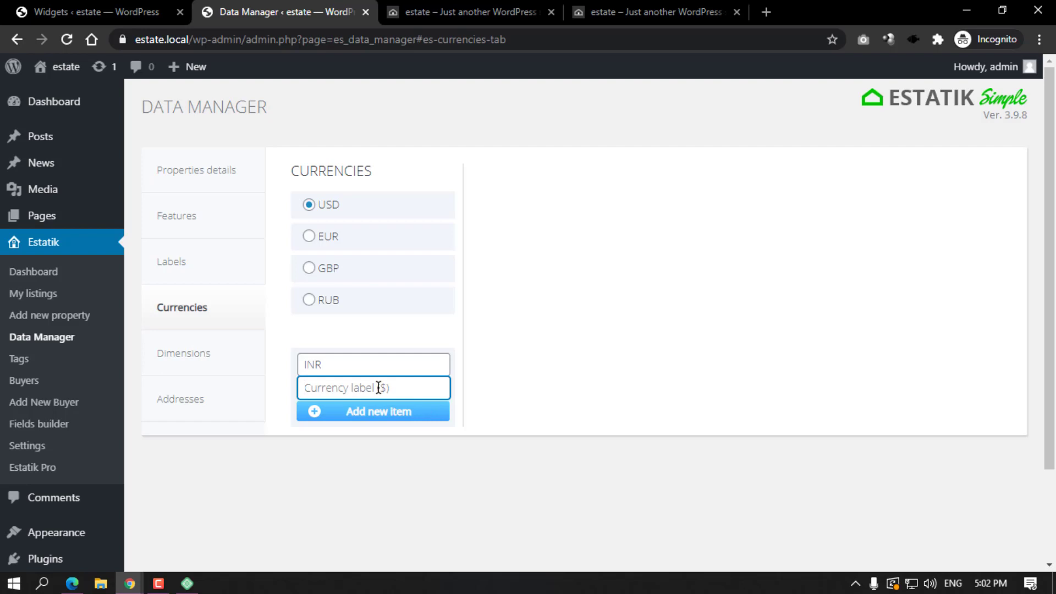
{"action": "type", "text": "₹"}
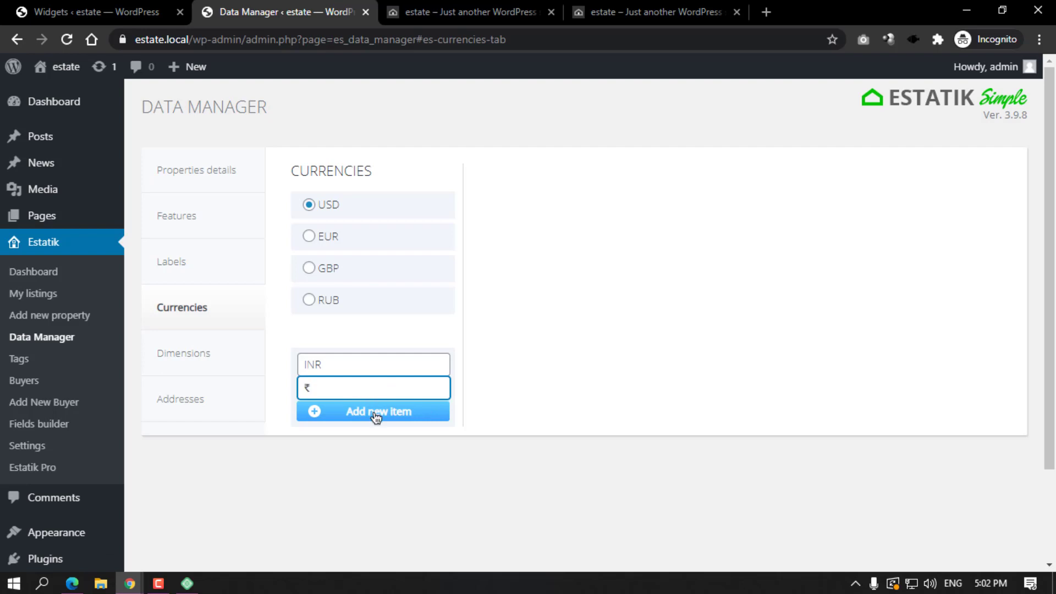
{"action": "left_click", "coordinate": [376, 414]}
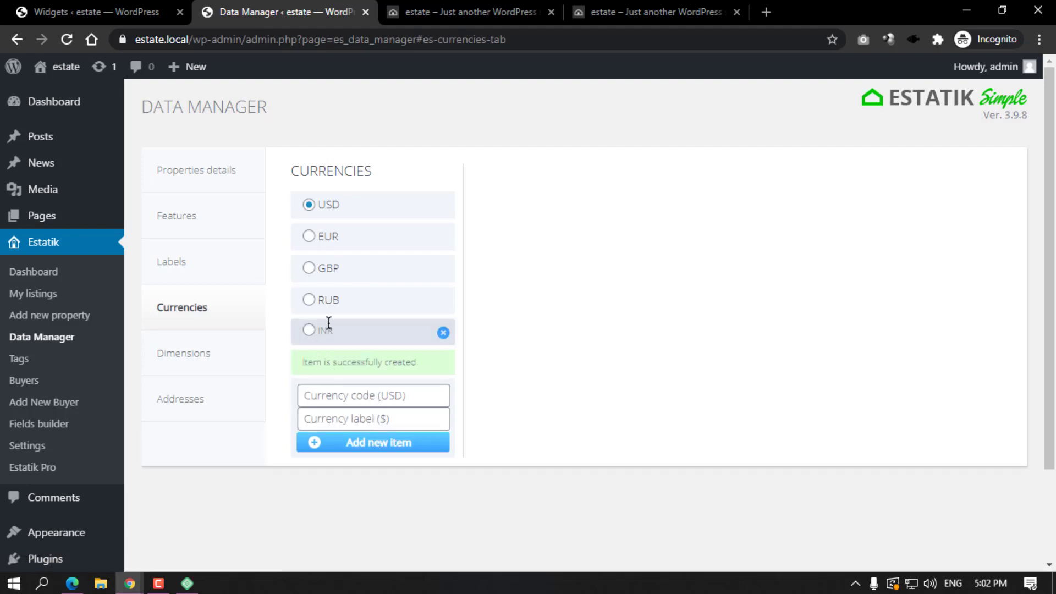
{"action": "left_click", "coordinate": [767, 13]}
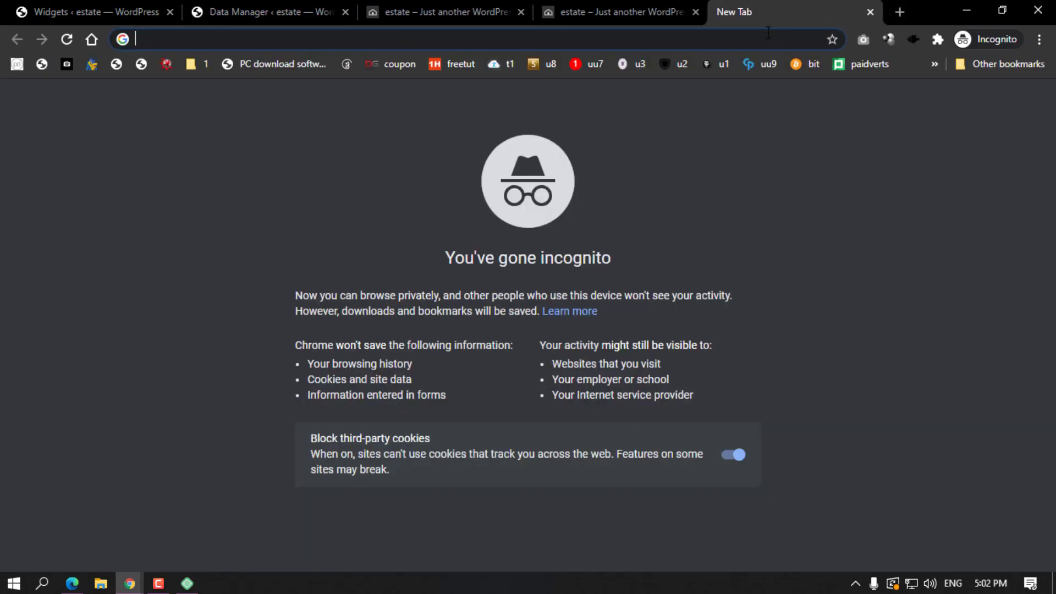
Search Google for 'indian rupee symbol', select the ₹ in the result, and close that tab.
{"action": "type", "text": "indian "}
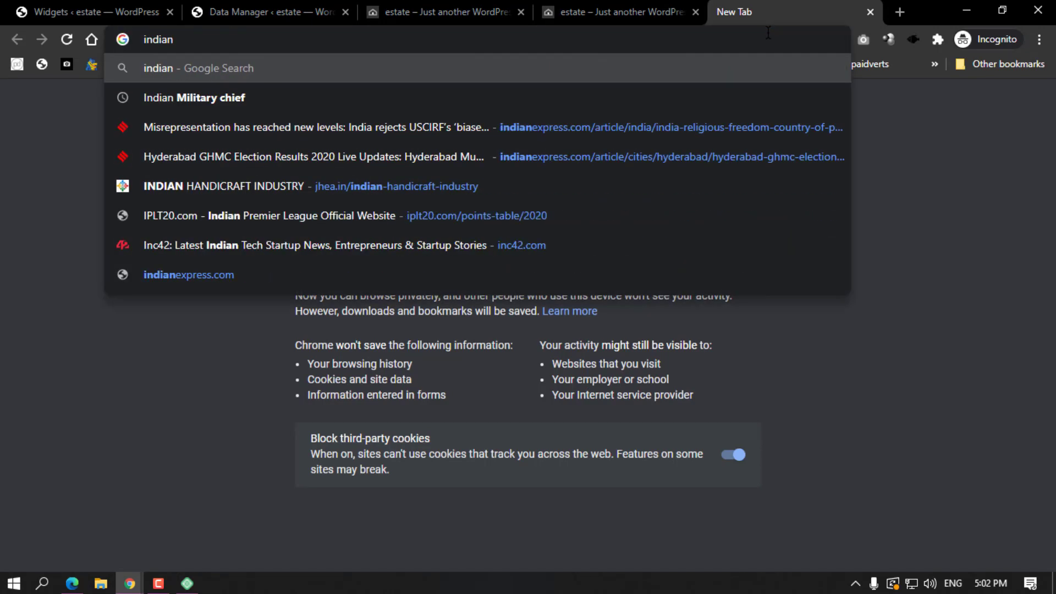
{"action": "type", "text": "rupee "}
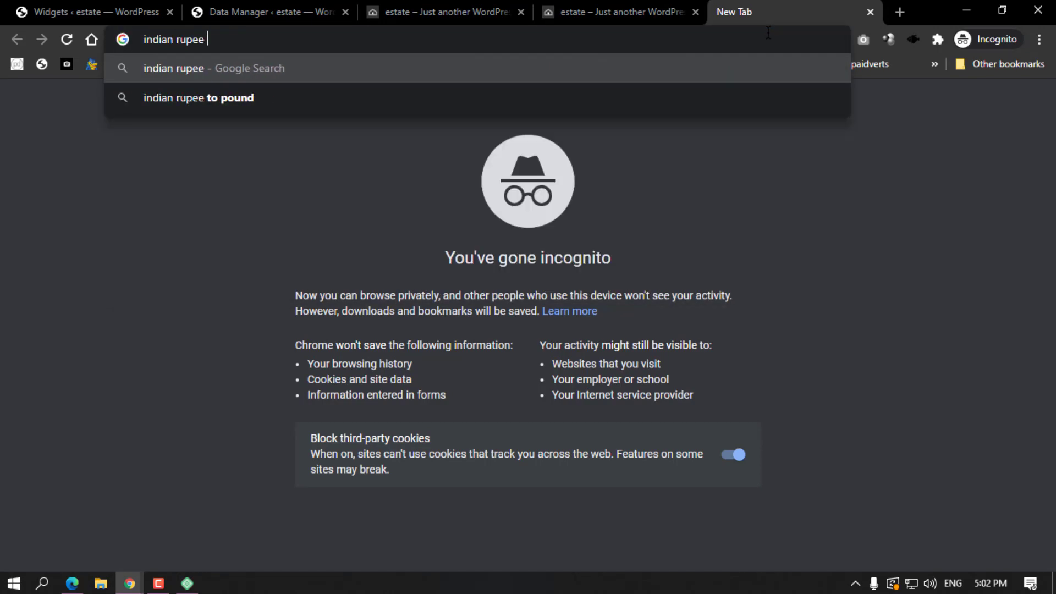
{"action": "type", "text": "symbol"}
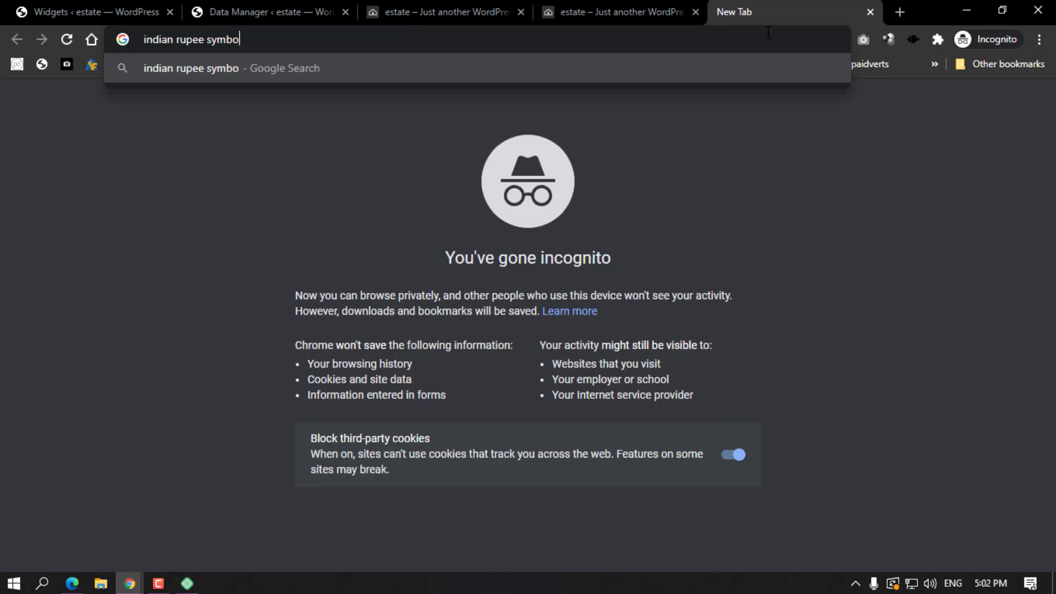
{"action": "key", "text": "Return"}
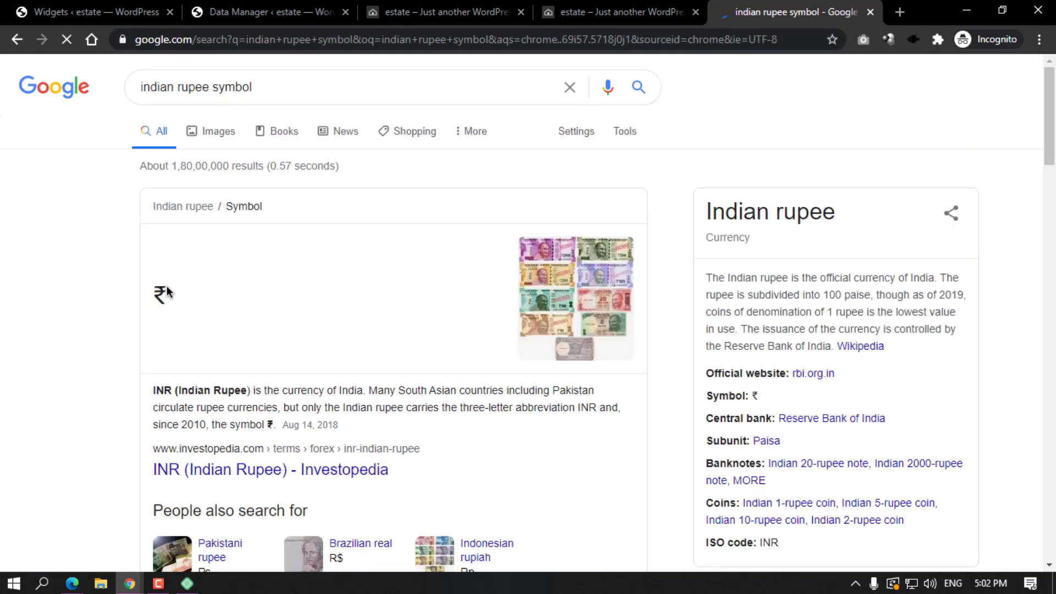
{"action": "double_click", "coordinate": [160, 293]}
{"action": "left_click", "coordinate": [870, 12]}
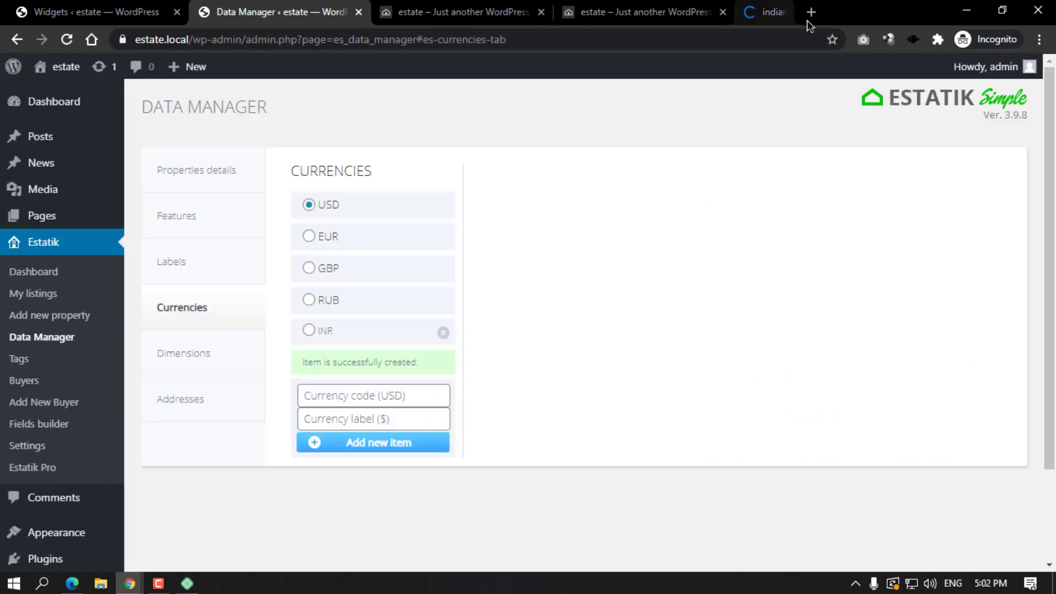
View Dimensions, then in Addresses try the Country, State, Province and Neighborhood fields.
{"action": "left_click", "coordinate": [207, 353]}
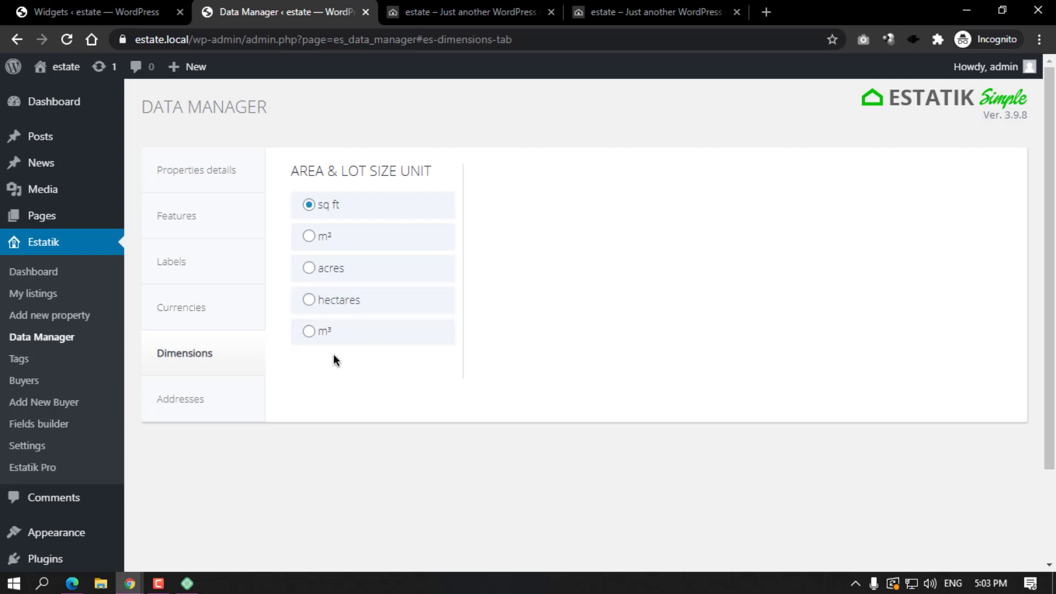
{"action": "left_click", "coordinate": [188, 413]}
{"action": "left_click", "coordinate": [346, 204]}
{"action": "left_click", "coordinate": [690, 199]}
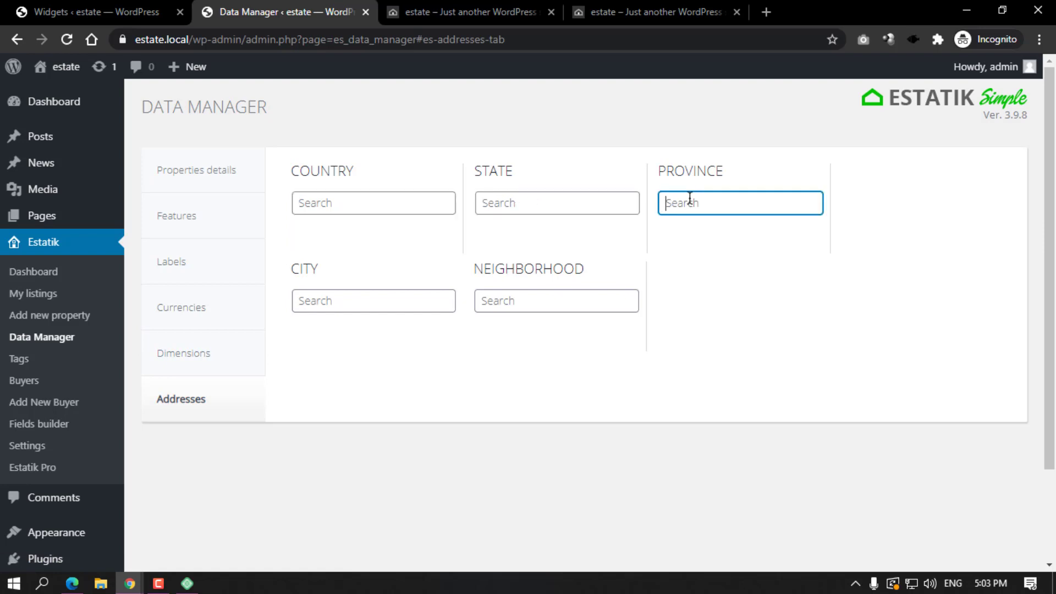
{"action": "left_click", "coordinate": [576, 311]}
{"action": "left_click", "coordinate": [337, 201]}
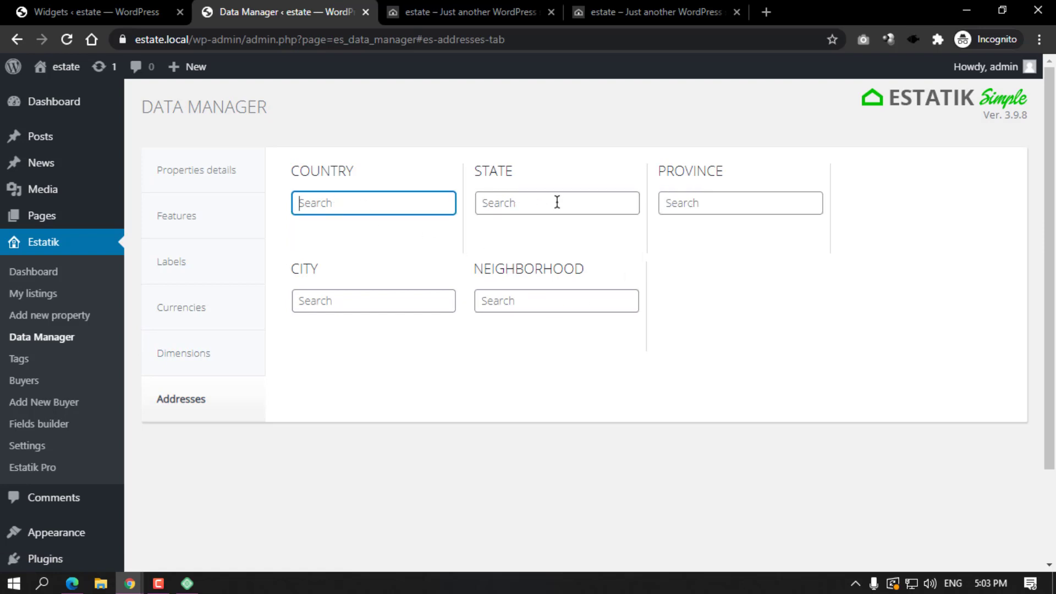
{"action": "left_click", "coordinate": [556, 202]}
{"action": "left_click", "coordinate": [718, 199]}
{"action": "left_click", "coordinate": [522, 299]}
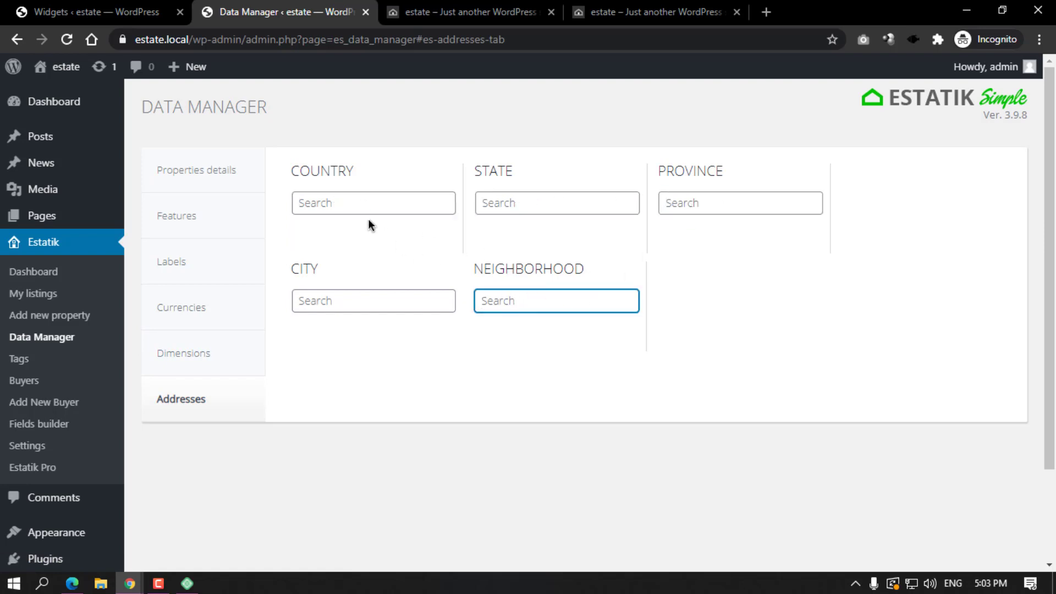
{"action": "left_click", "coordinate": [341, 201]}
Enter India as a new country in the Country field; it returns an error.
{"action": "type", "text": "INd"}
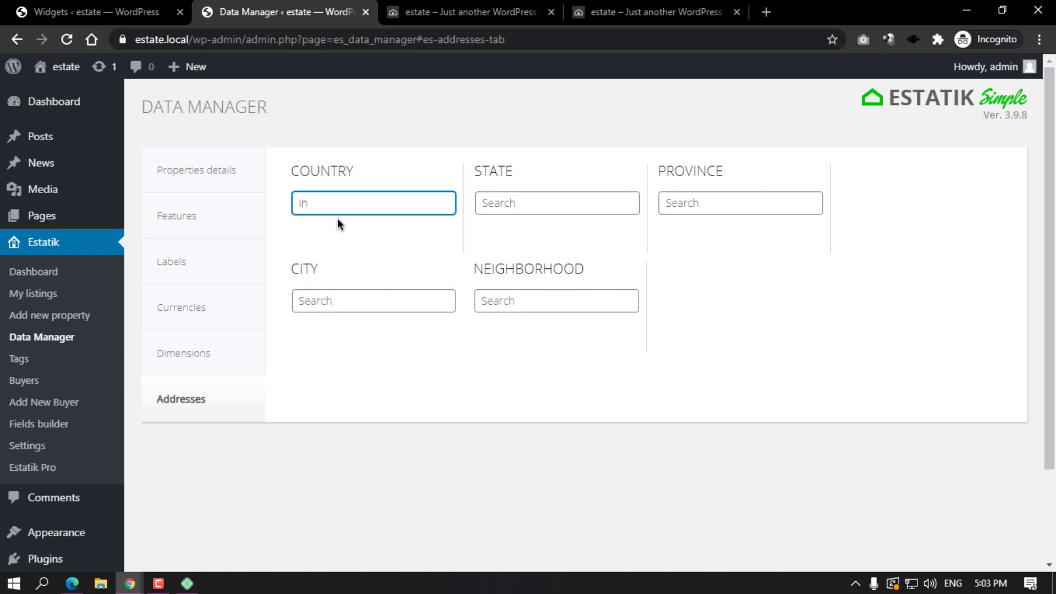
{"action": "type", "text": "dia"}
{"action": "key", "text": "Return"}
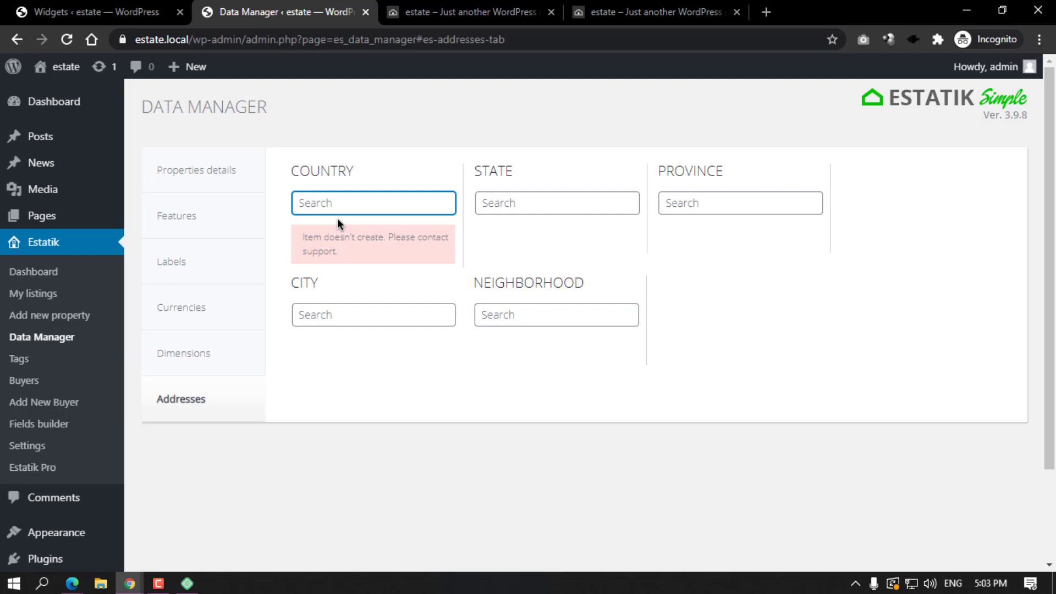
{"action": "left_click", "coordinate": [493, 277]}
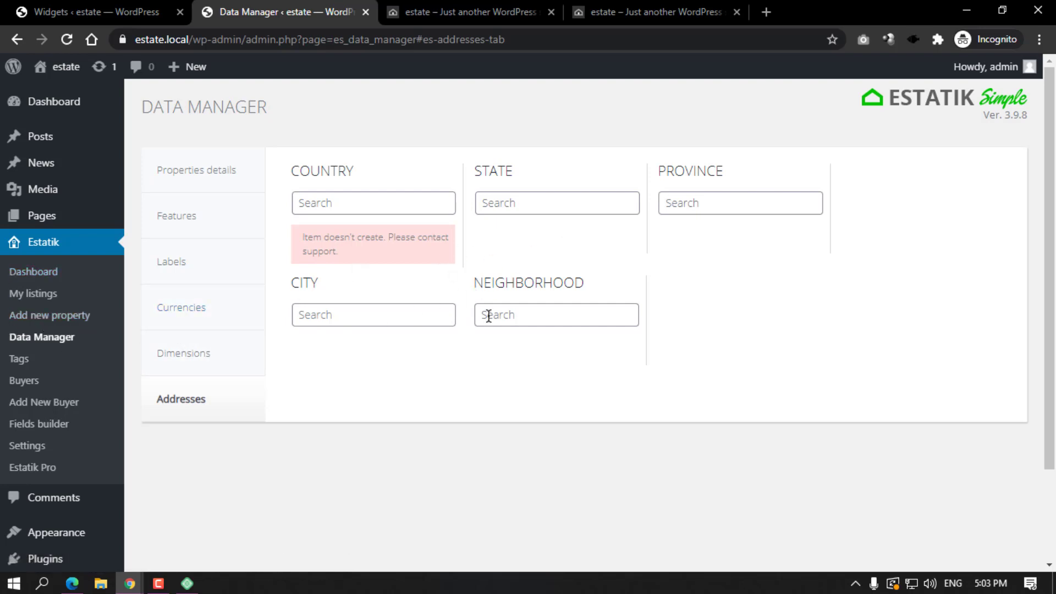
Revisit the Features, Labels, Currencies and Dimensions tabs, then open Estatik's general Settings.
{"action": "left_click", "coordinate": [182, 225]}
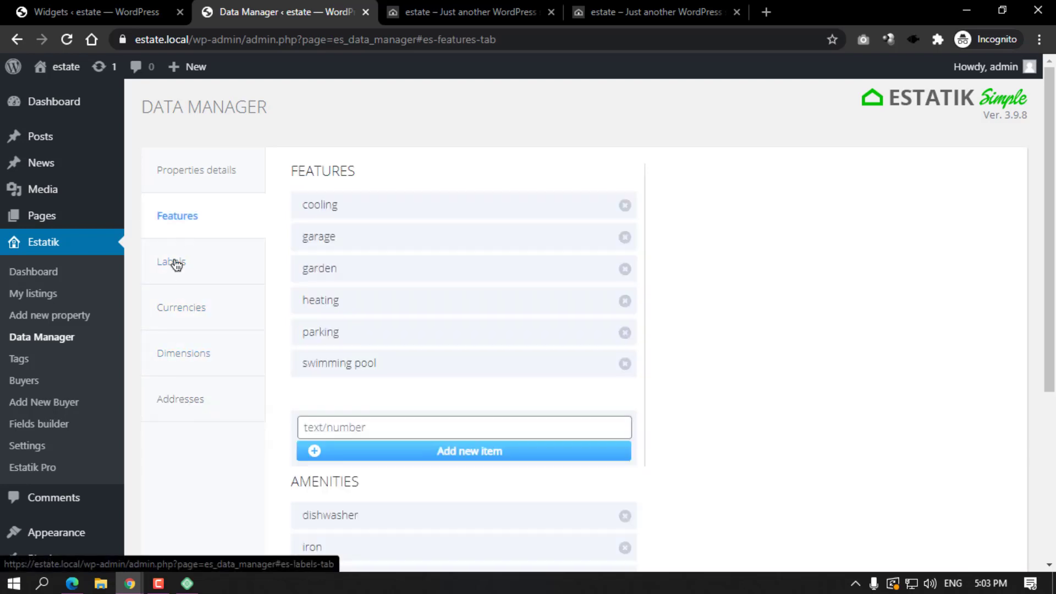
{"action": "left_click", "coordinate": [175, 262]}
{"action": "left_click", "coordinate": [180, 314]}
{"action": "left_click", "coordinate": [181, 343]}
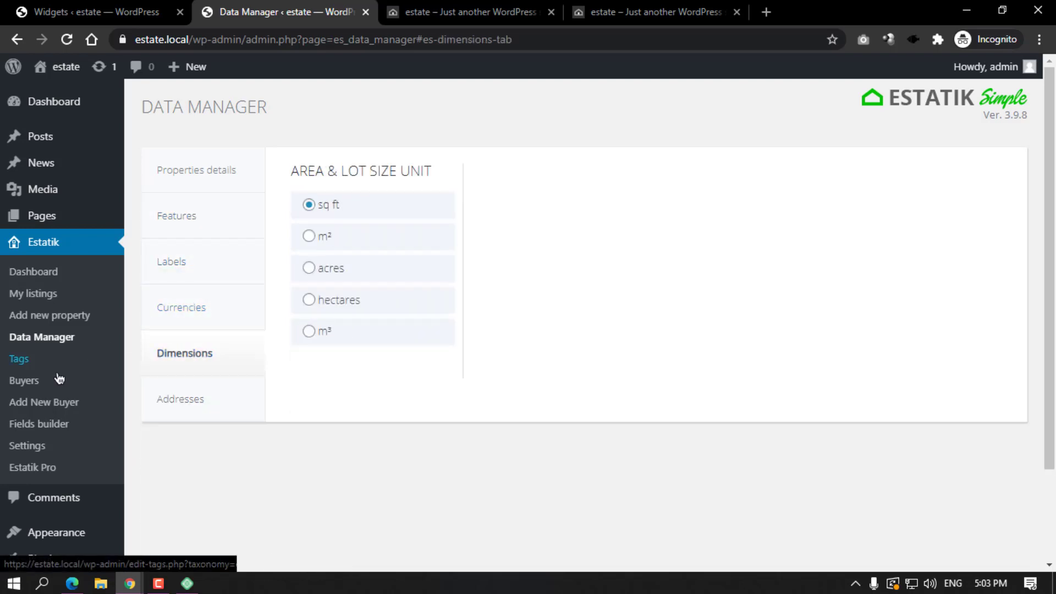
{"action": "left_click", "coordinate": [47, 448]}
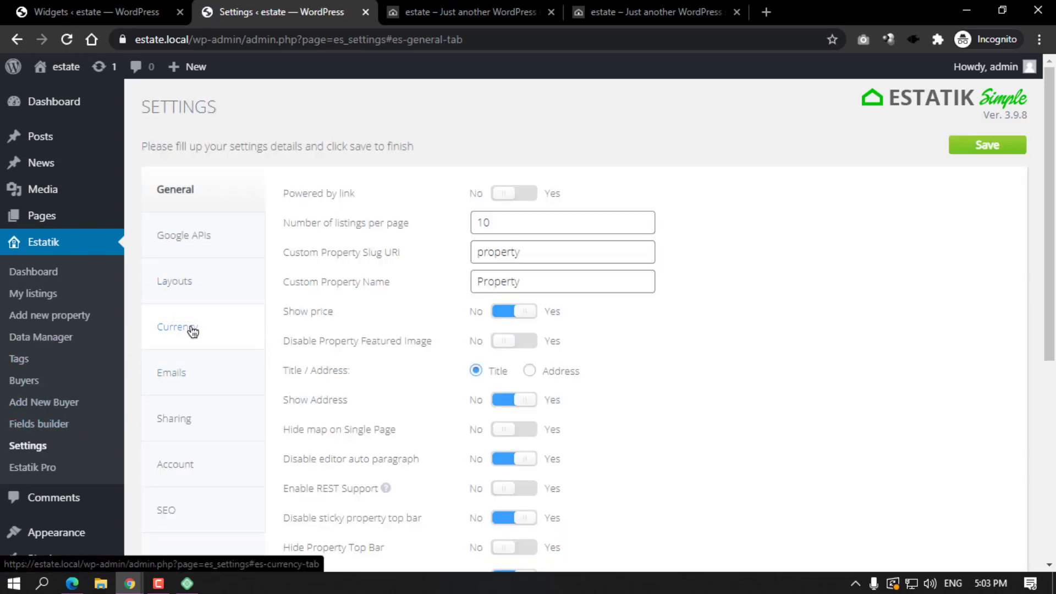
Save ₹ as the default currency with price format 19,999.00.
{"action": "left_click", "coordinate": [191, 328]}
{"action": "left_click", "coordinate": [535, 193]}
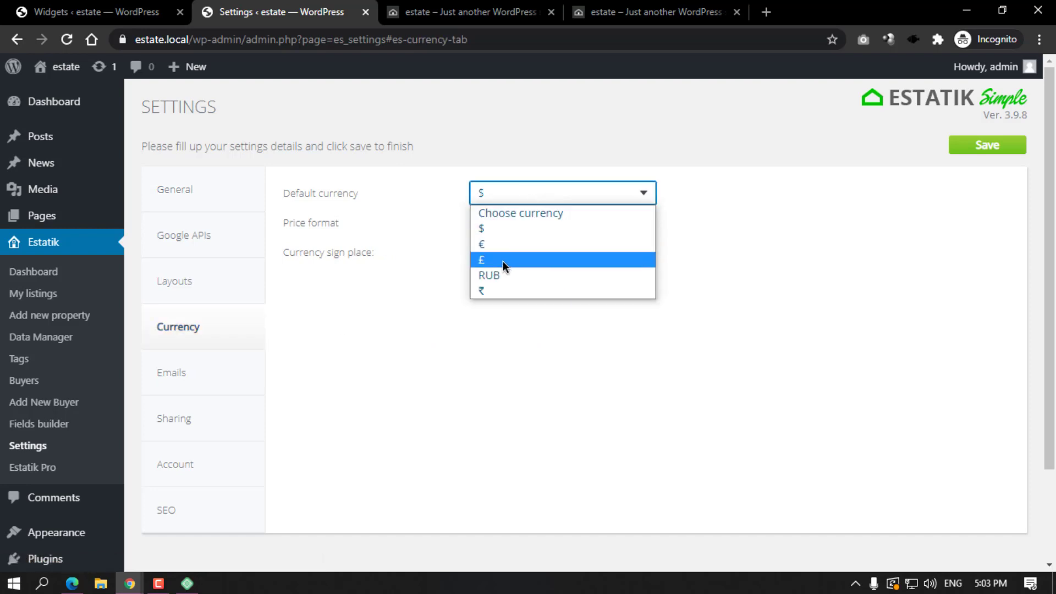
{"action": "left_click", "coordinate": [500, 291]}
{"action": "left_click", "coordinate": [571, 227]}
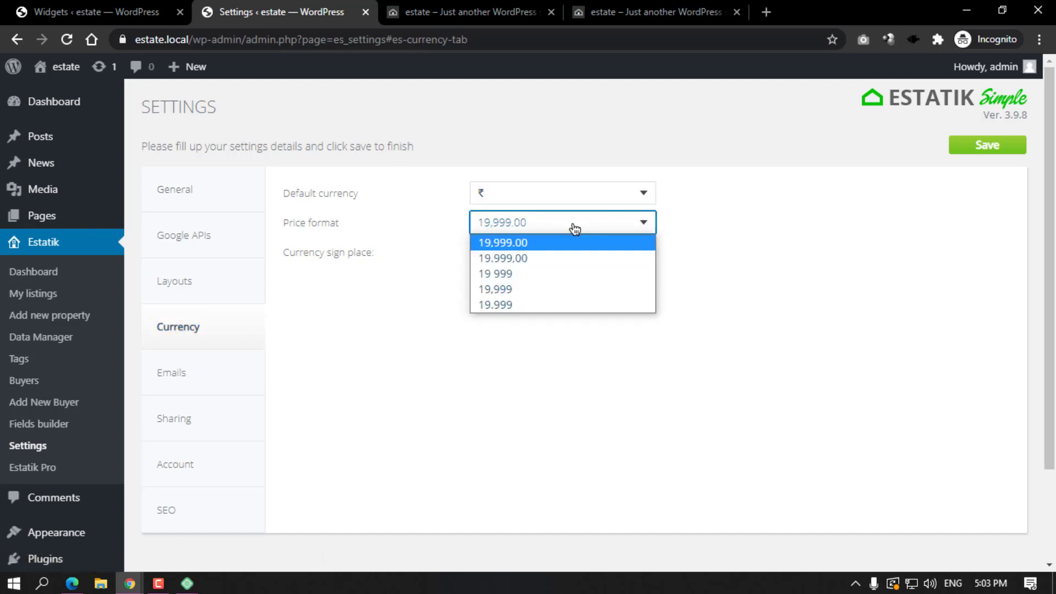
{"action": "left_click", "coordinate": [506, 241]}
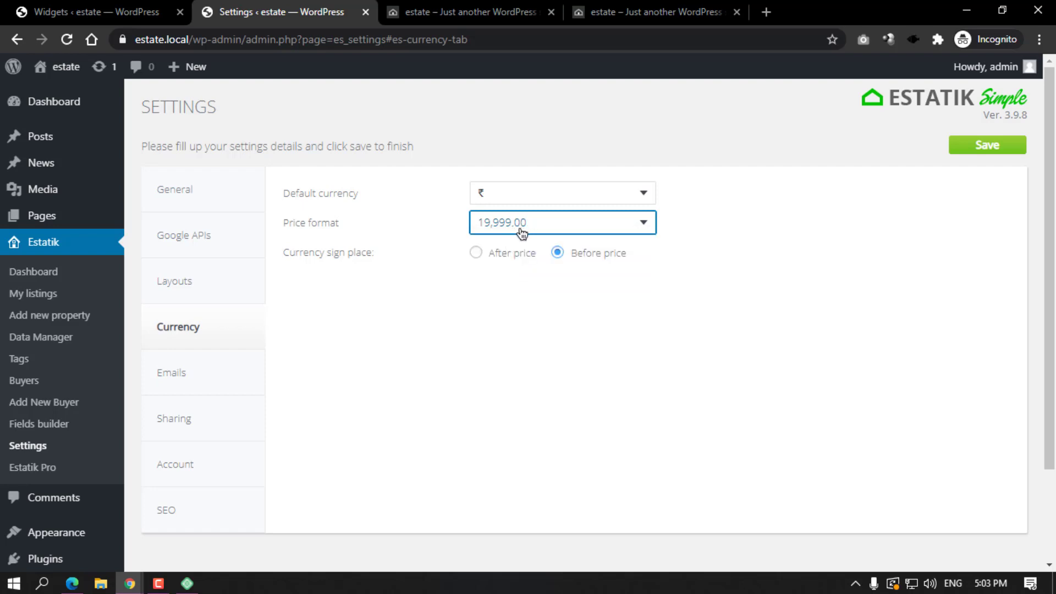
{"action": "left_click", "coordinate": [526, 325]}
{"action": "left_click", "coordinate": [995, 156]}
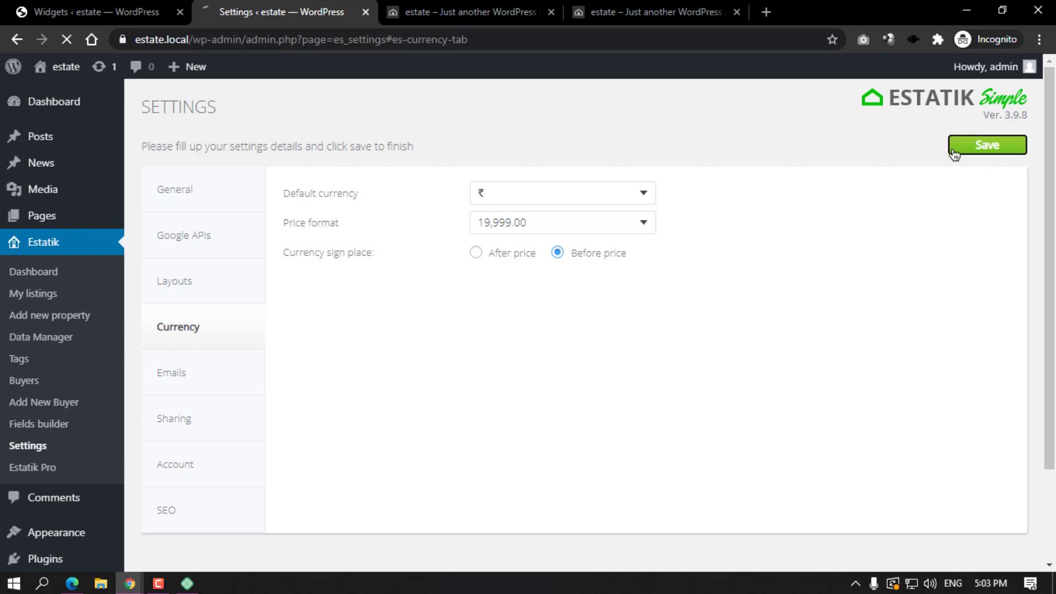
{"action": "left_click", "coordinate": [461, 12]}
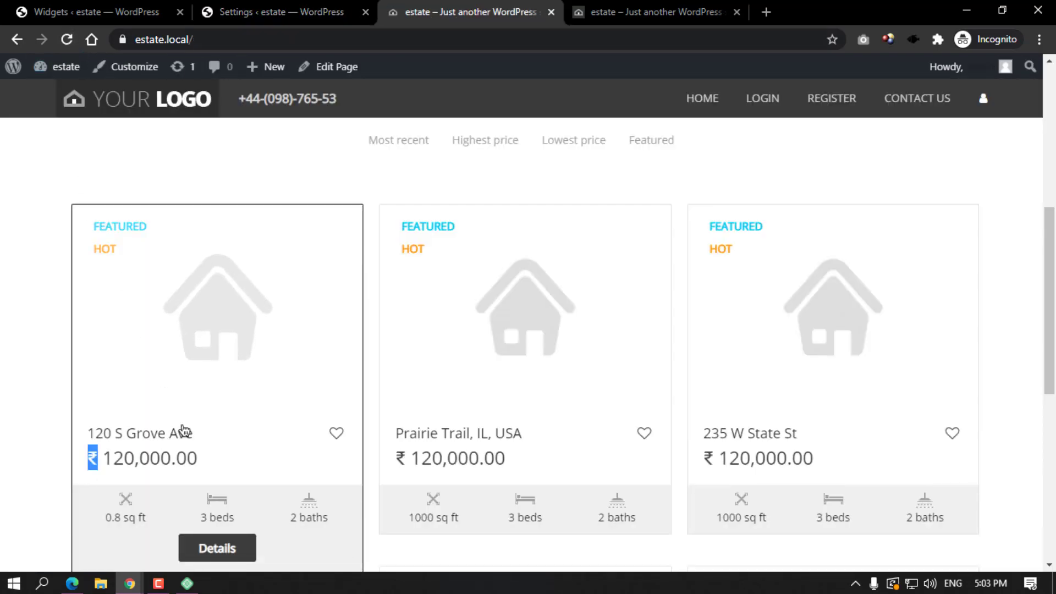
Scroll through the front-end listings to confirm prices show in ₹, e.g. ₹ 300,000.00.
{"action": "scroll", "coordinate": [183, 431], "scroll_direction": "down", "scroll_amount": 8}
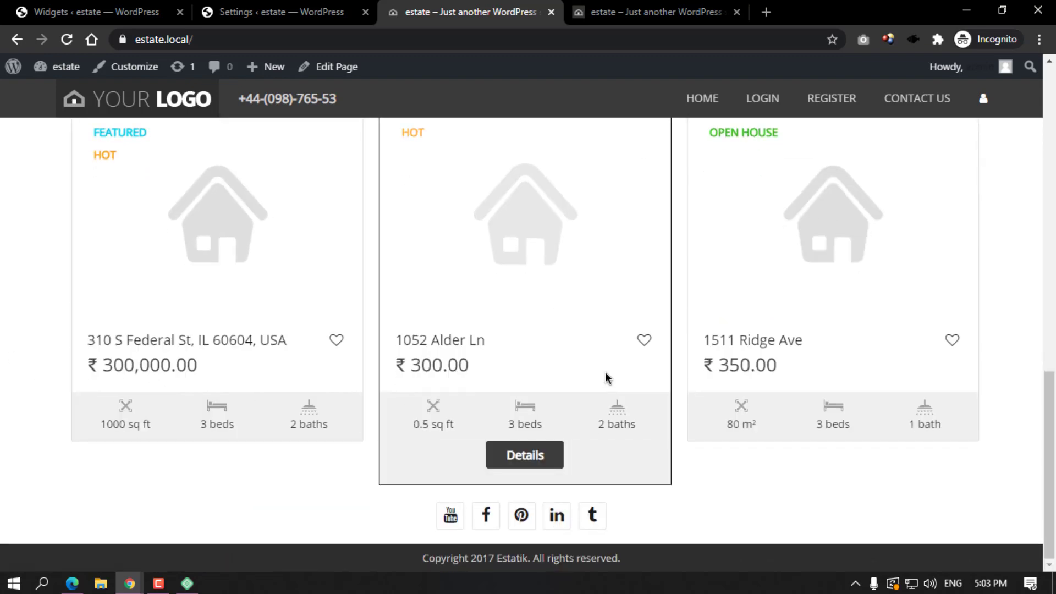
{"action": "scroll", "coordinate": [606, 377], "scroll_direction": "up", "scroll_amount": 10}
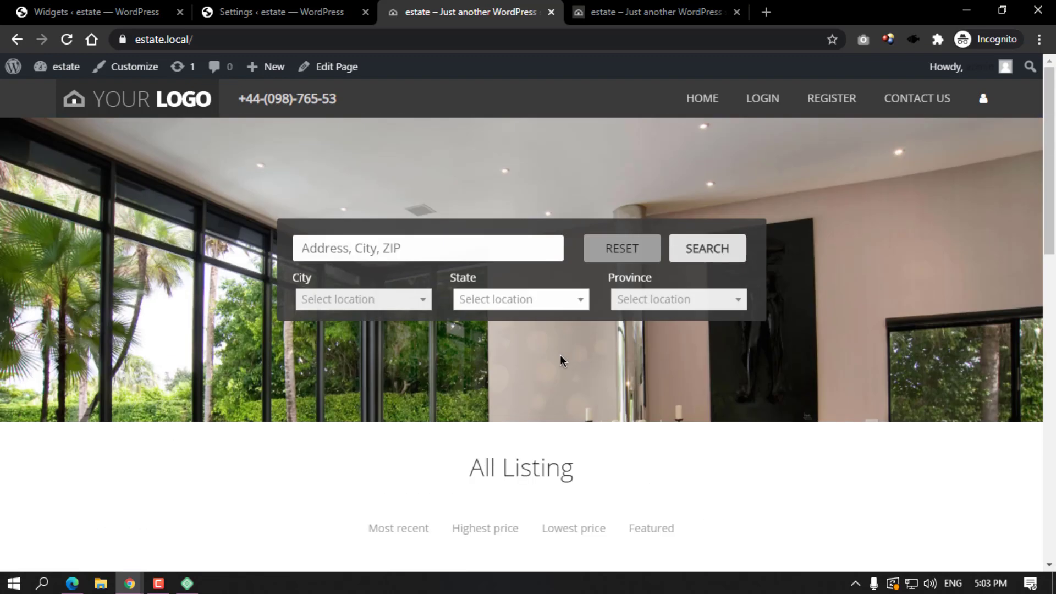
{"action": "scroll", "coordinate": [556, 361], "scroll_direction": "down", "scroll_amount": 9}
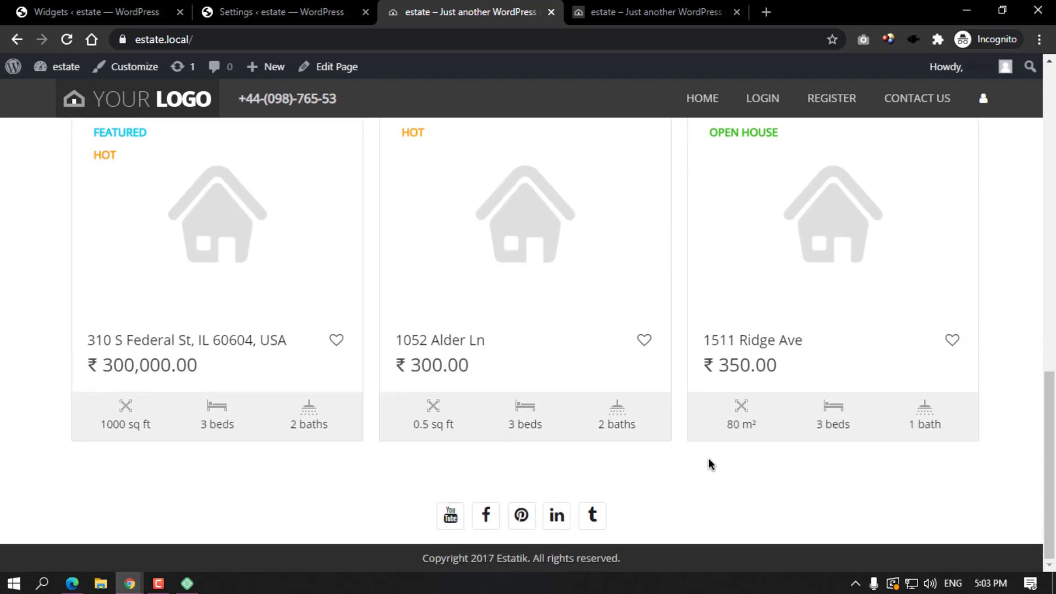
{"action": "scroll", "coordinate": [709, 465], "scroll_direction": "up", "scroll_amount": 10}
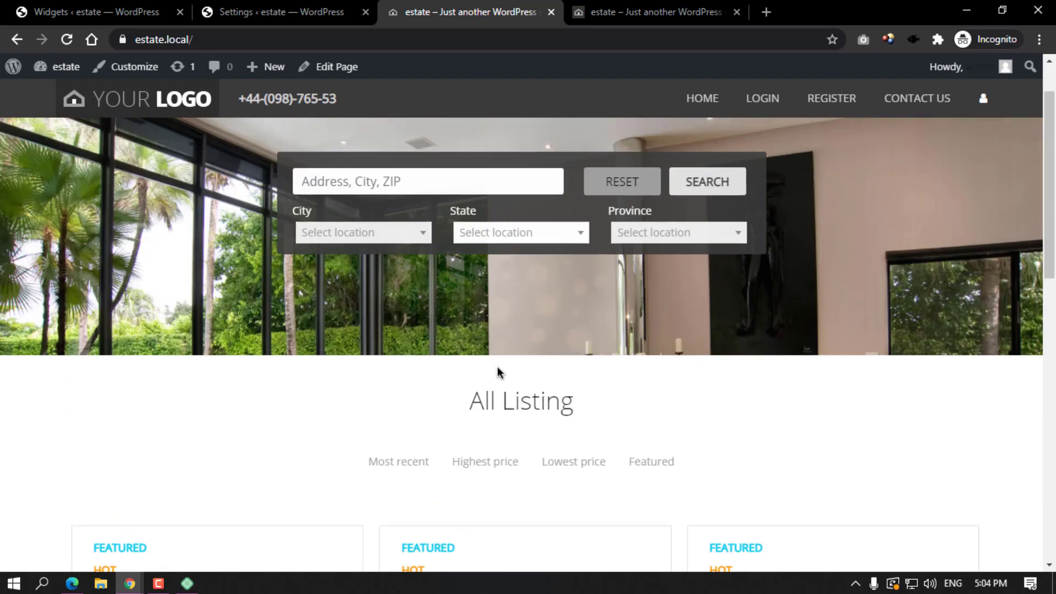
Favourite the Prairie Trail, IL listing and return to the Estatik currency settings tab.
{"action": "scroll", "coordinate": [497, 367], "scroll_direction": "down", "scroll_amount": 7}
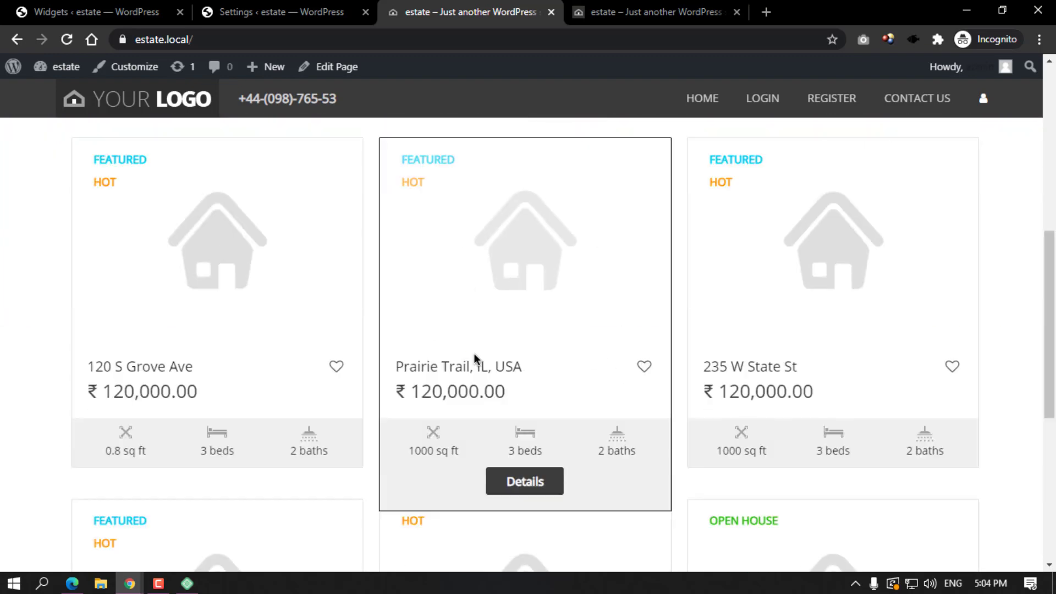
{"action": "left_click", "coordinate": [644, 368]}
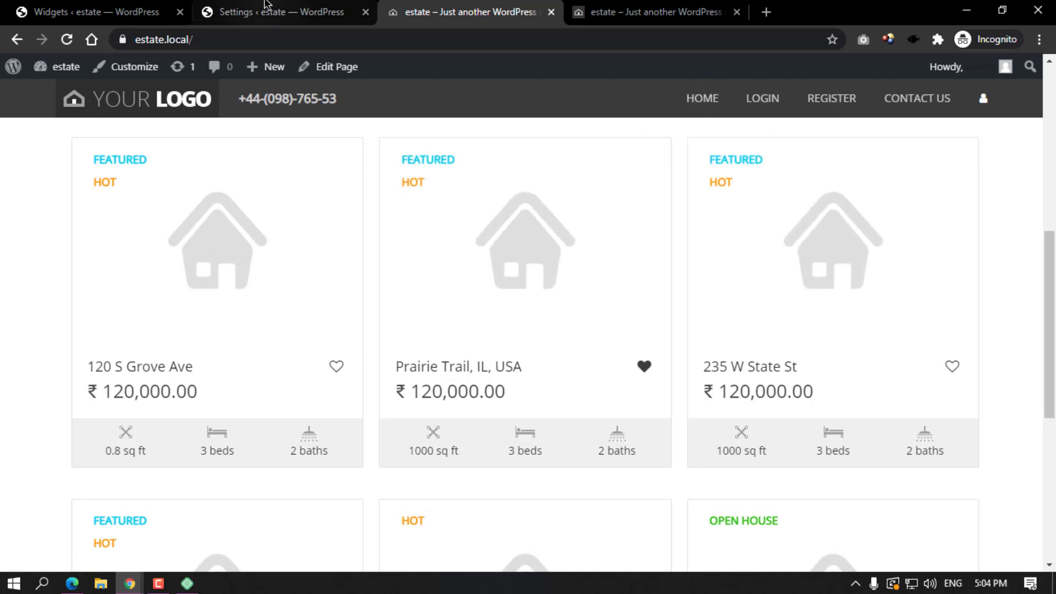
{"action": "left_click", "coordinate": [282, 11]}
{"action": "mouse_move", "coordinate": [57, 208]}
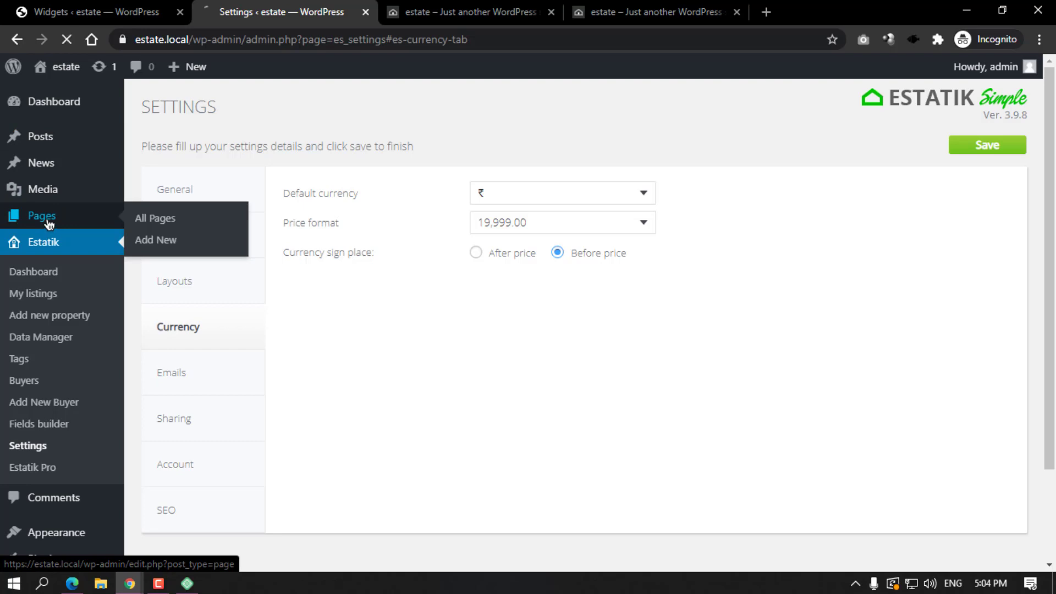
Create a new page titled 'Profile' with the [es_profile] shortcode in its body.
{"action": "left_click", "coordinate": [214, 113]}
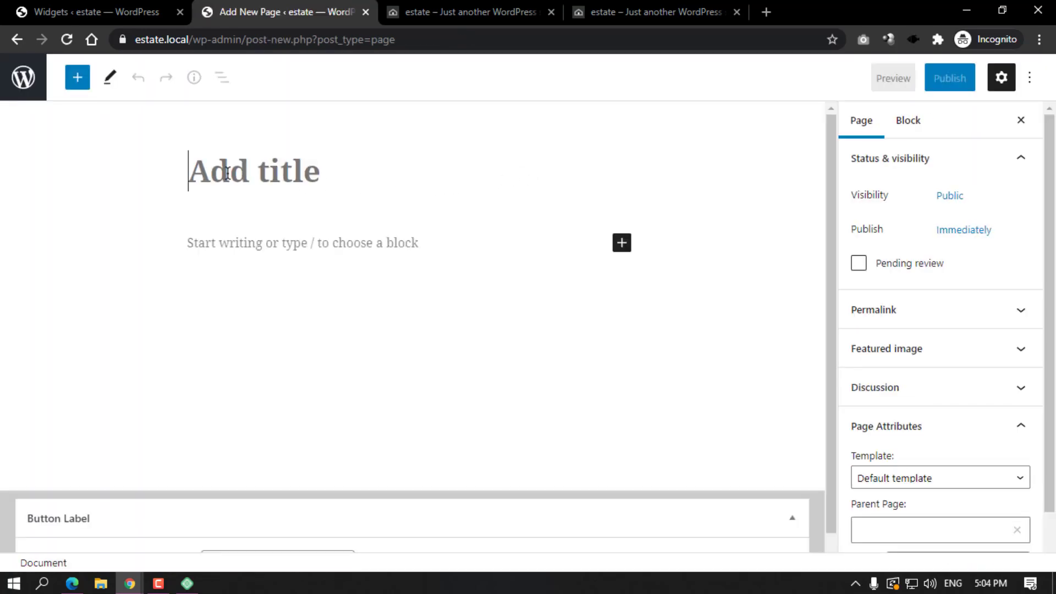
{"action": "type", "text": "Profile"}
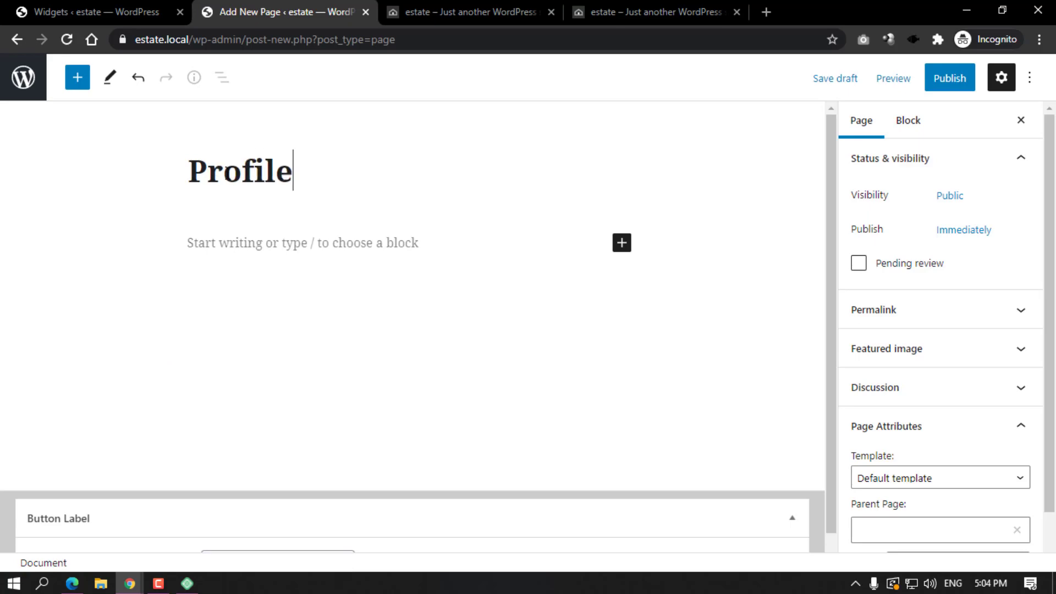
{"action": "left_click", "coordinate": [204, 244]}
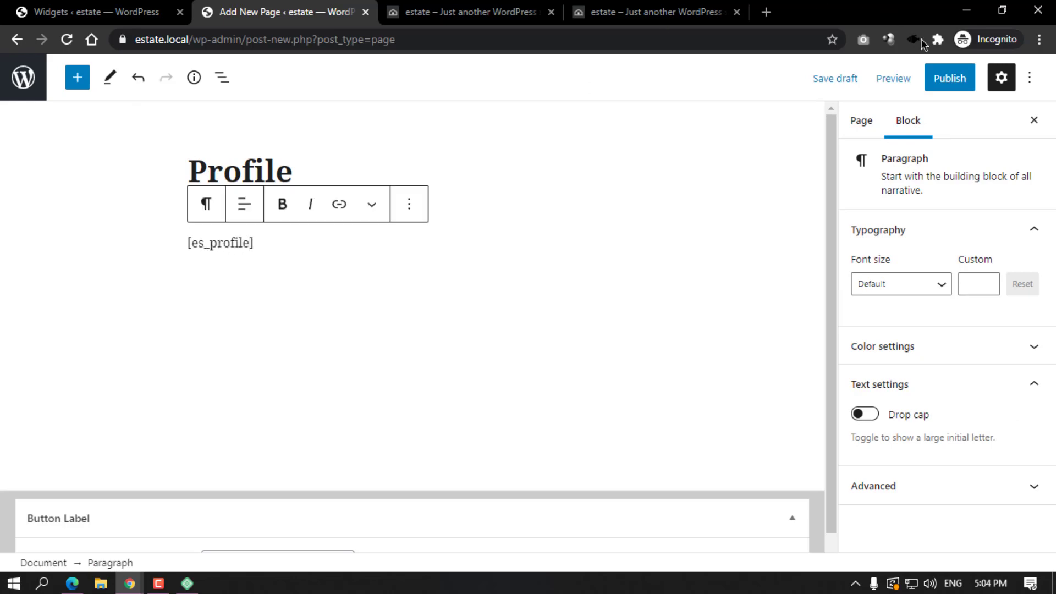
Set the template to Page without sidebar, publish, and view the live Profile page.
{"action": "left_click", "coordinate": [869, 119]}
{"action": "left_click", "coordinate": [902, 477]}
{"action": "left_click", "coordinate": [914, 446]}
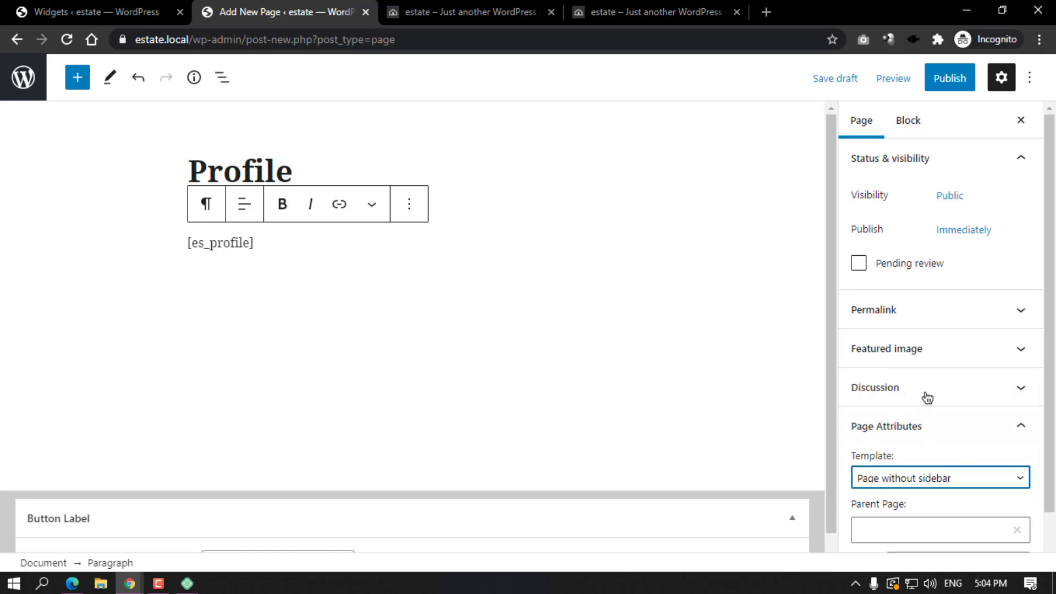
{"action": "left_click", "coordinate": [949, 80]}
{"action": "left_click", "coordinate": [908, 84]}
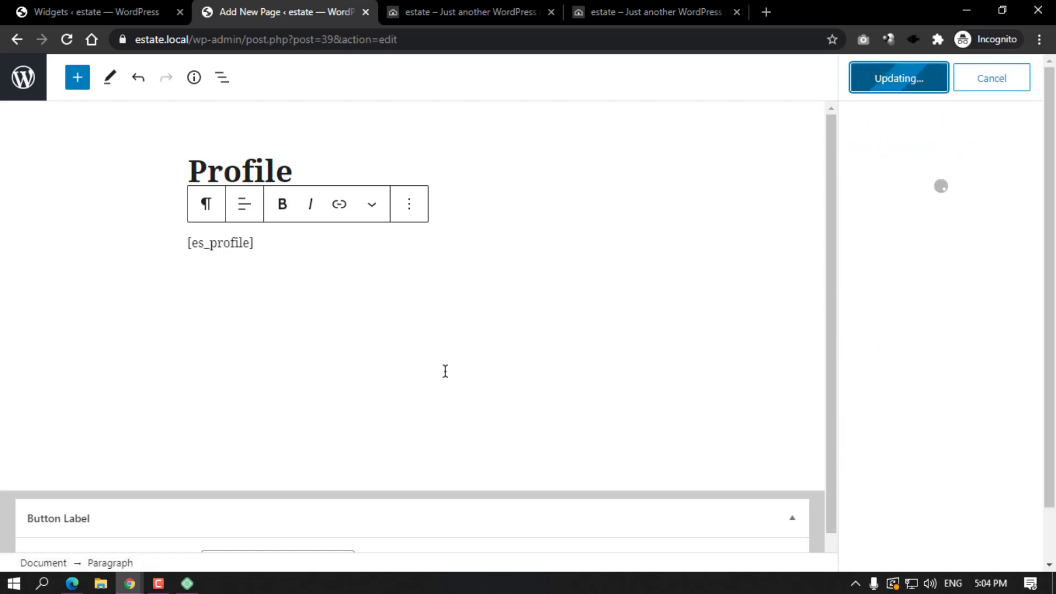
{"action": "left_click", "coordinate": [157, 523]}
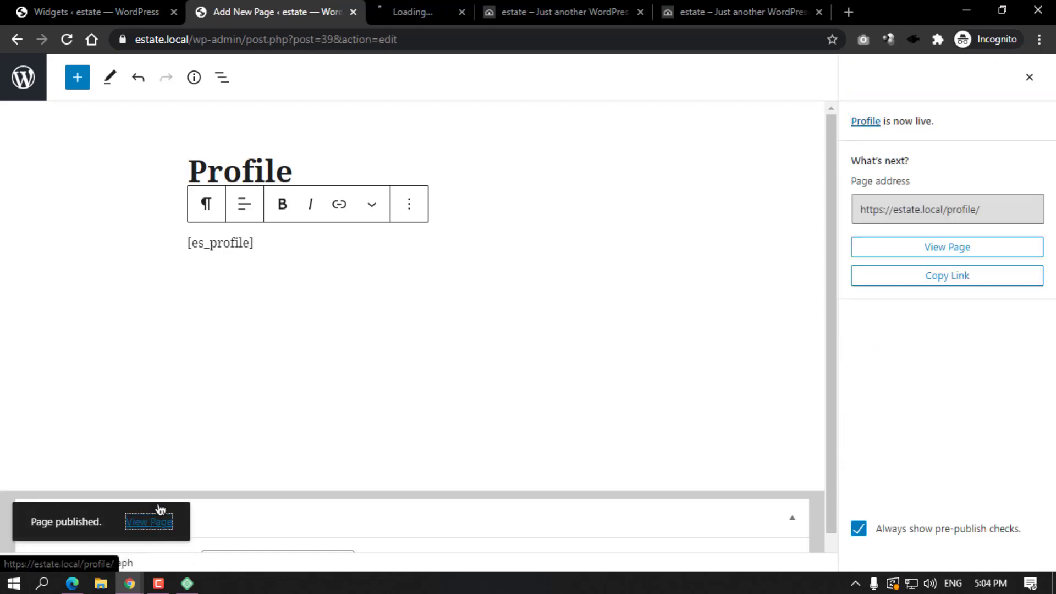
{"action": "left_click", "coordinate": [446, 16]}
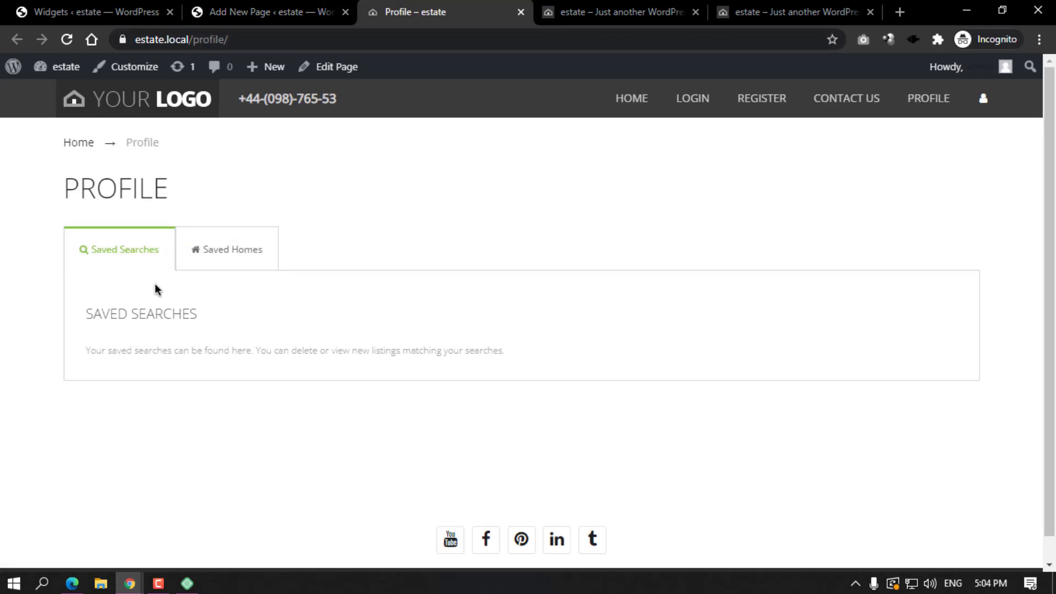
{"action": "left_click", "coordinate": [233, 262]}
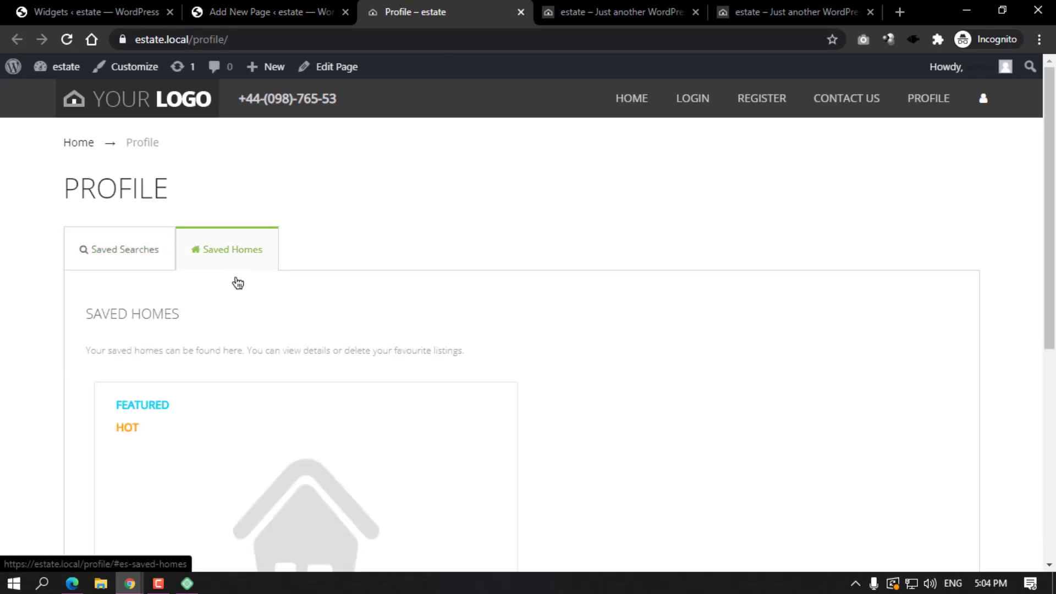
{"action": "scroll", "coordinate": [276, 319], "scroll_direction": "down", "scroll_amount": 5}
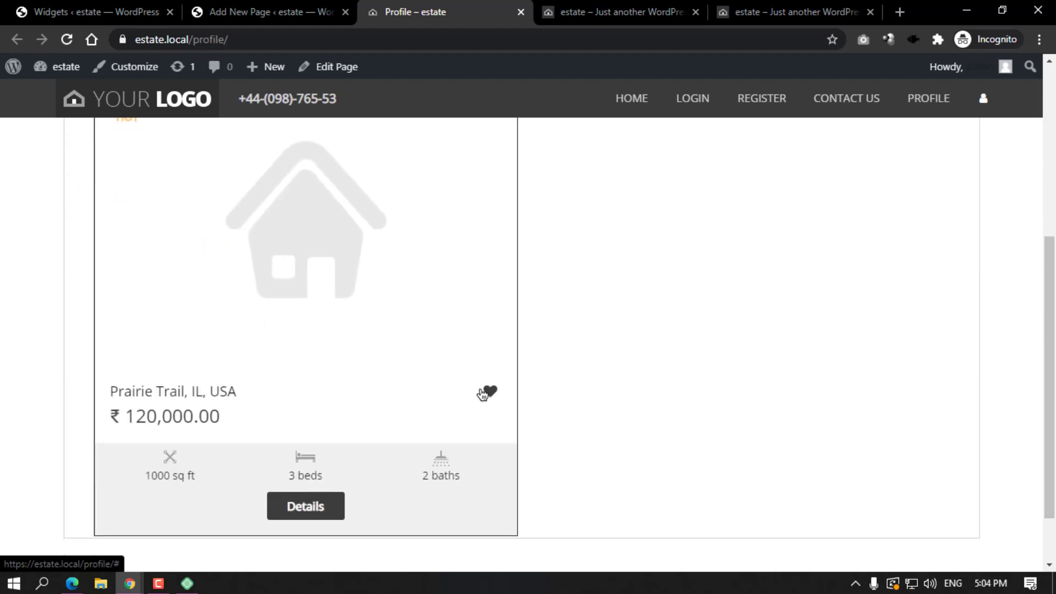
{"action": "left_click", "coordinate": [170, 111]}
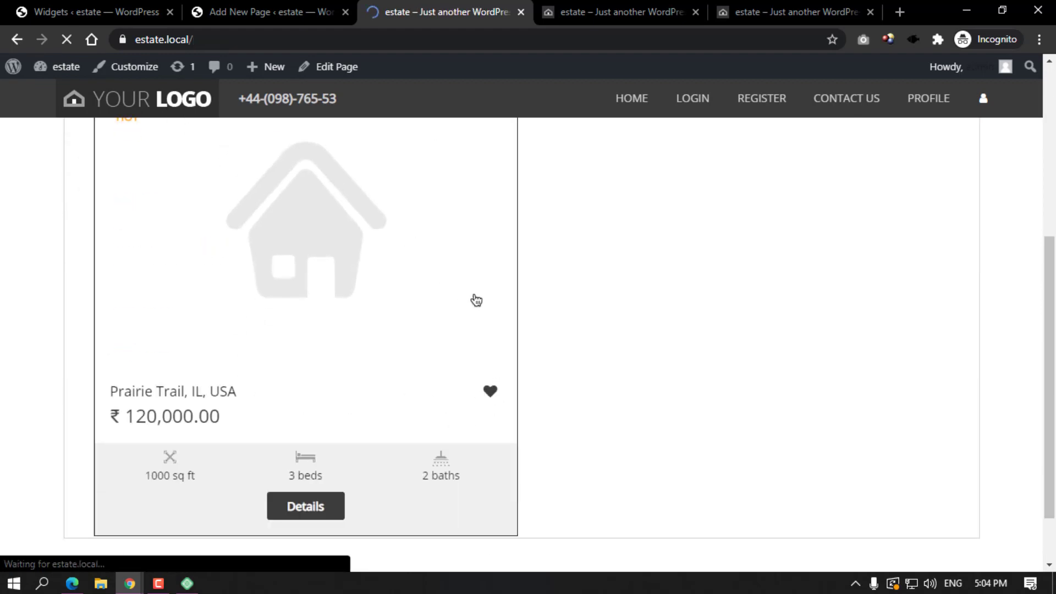
{"action": "scroll", "coordinate": [587, 401], "scroll_direction": "down", "scroll_amount": 8}
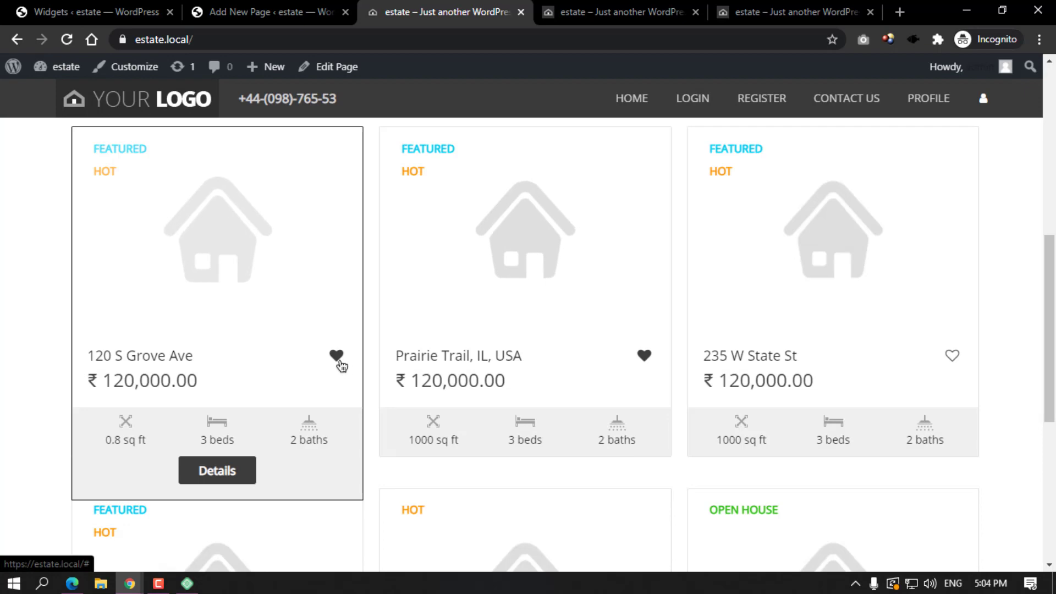
{"action": "scroll", "coordinate": [340, 361], "scroll_direction": "down", "scroll_amount": 4}
{"action": "left_click", "coordinate": [643, 484]}
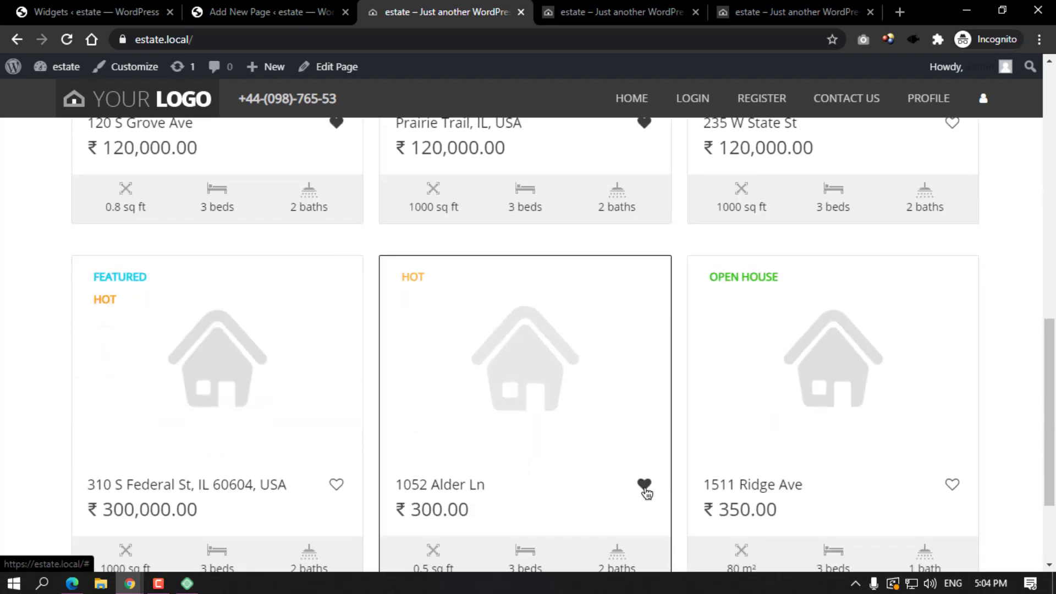
{"action": "scroll", "coordinate": [715, 341], "scroll_direction": "up", "scroll_amount": 10}
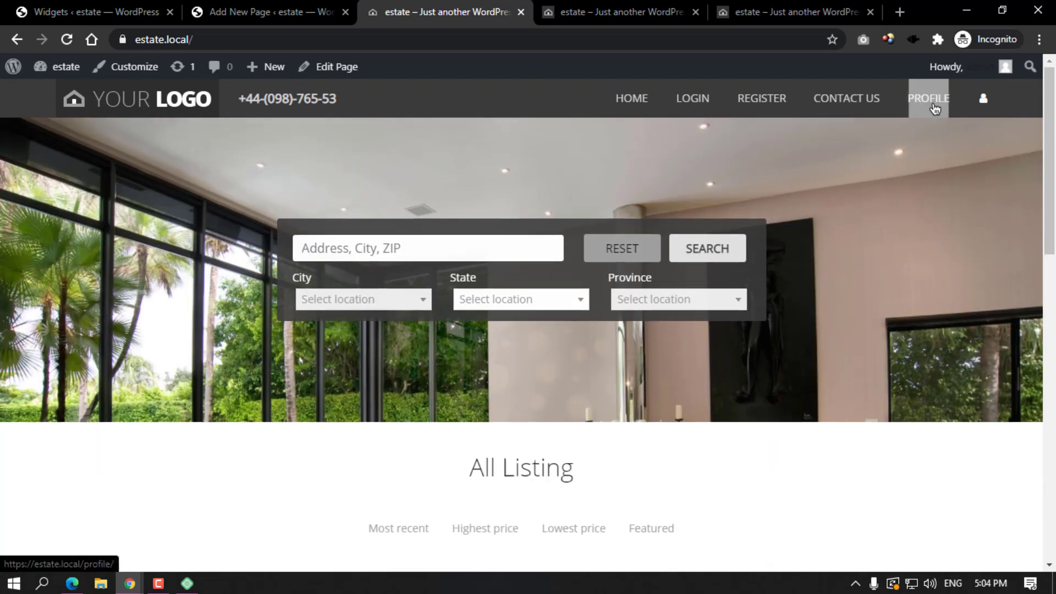
Open Profile from the menu, review the two saved homes and select the PROFILE heading.
{"action": "left_click", "coordinate": [928, 98]}
{"action": "left_click", "coordinate": [259, 251]}
{"action": "scroll", "coordinate": [337, 297], "scroll_direction": "down", "scroll_amount": 6}
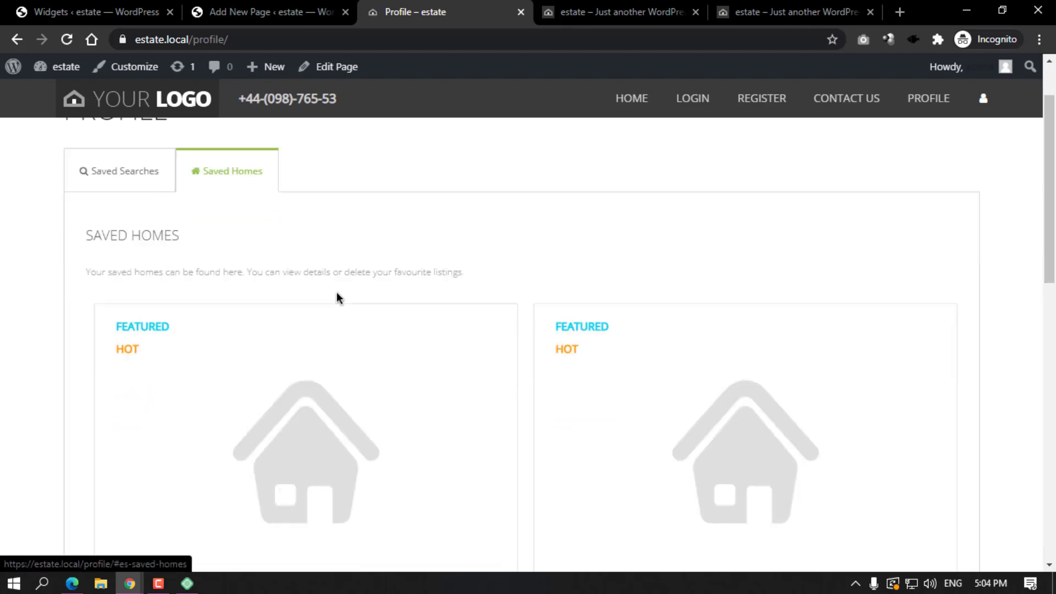
{"action": "scroll", "coordinate": [371, 323], "scroll_direction": "down", "scroll_amount": 6}
{"action": "scroll", "coordinate": [599, 305], "scroll_direction": "up", "scroll_amount": 11}
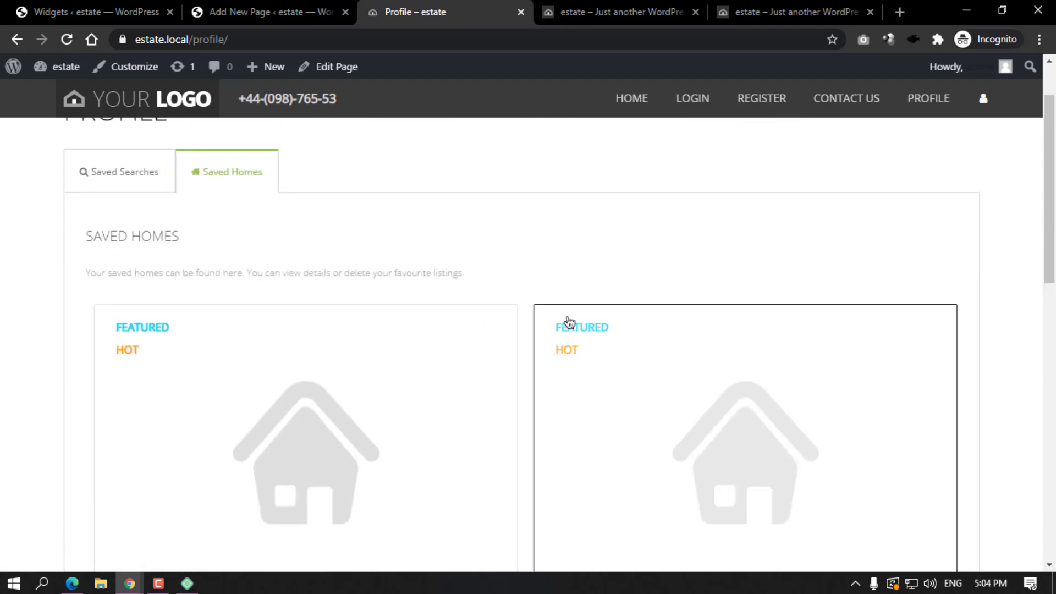
{"action": "scroll", "coordinate": [577, 363], "scroll_direction": "down", "scroll_amount": 4}
{"action": "scroll", "coordinate": [577, 363], "scroll_direction": "down", "scroll_amount": 5}
{"action": "scroll", "coordinate": [464, 314], "scroll_direction": "up", "scroll_amount": 8}
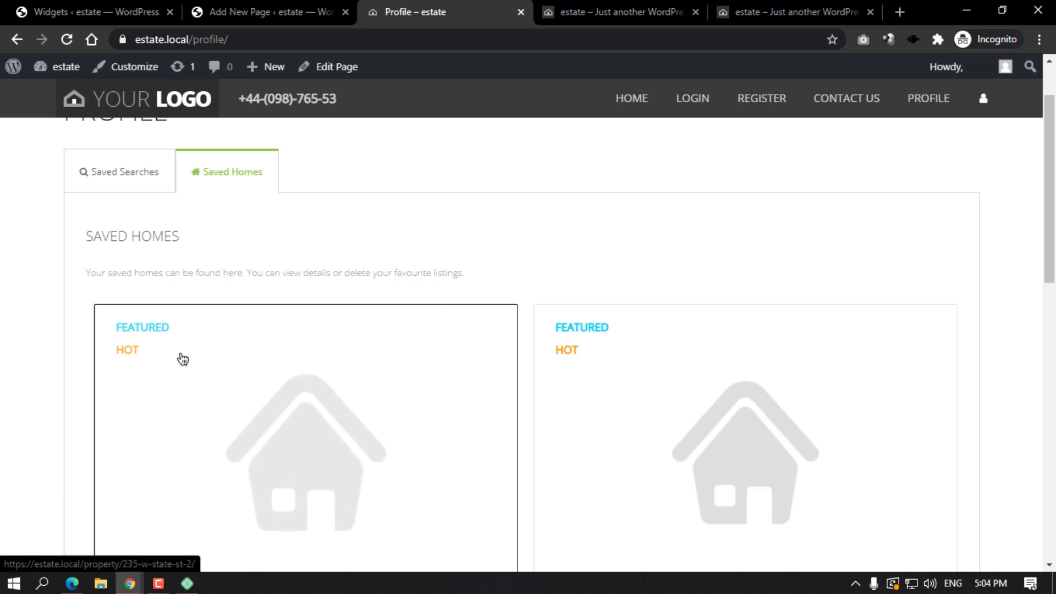
{"action": "scroll", "coordinate": [197, 301], "scroll_direction": "up", "scroll_amount": 1}
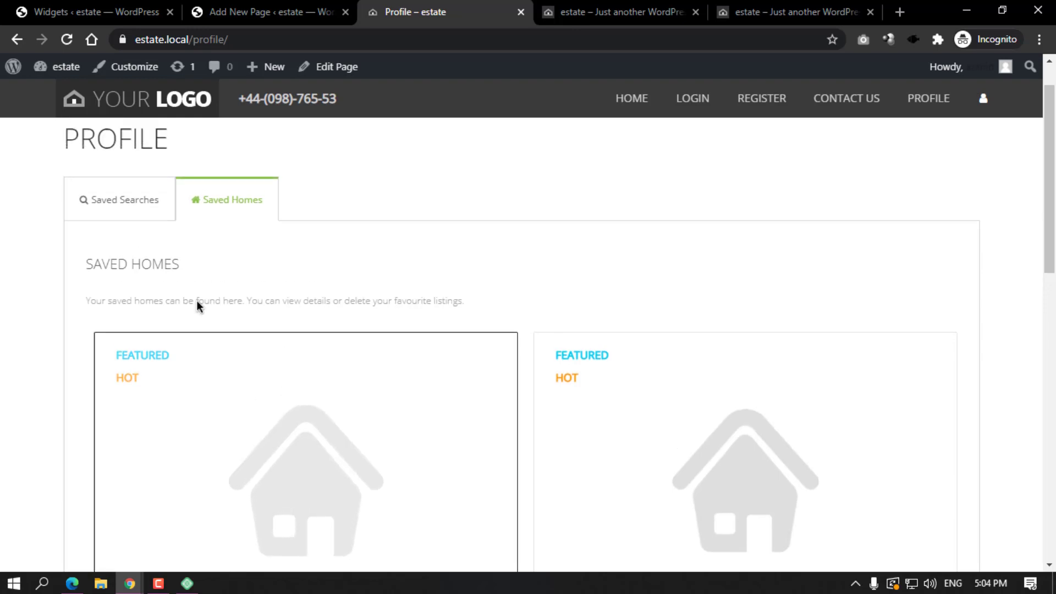
{"action": "scroll", "coordinate": [197, 300], "scroll_direction": "up", "scroll_amount": 1}
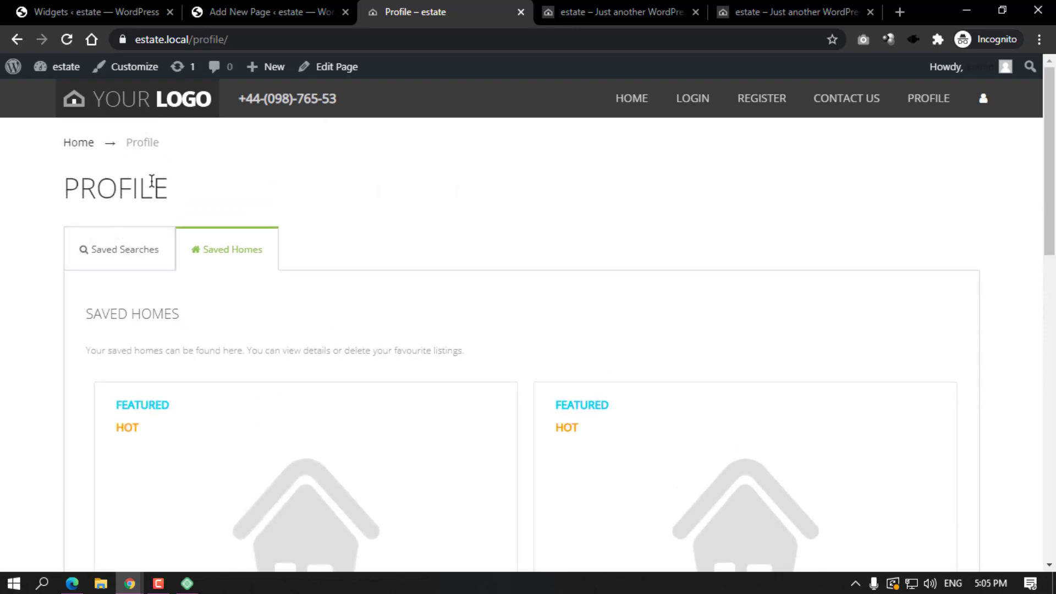
{"action": "left_click_drag", "start_coordinate": [48, 199], "coordinate": [182, 197]}
{"action": "double_click", "coordinate": [418, 195]}
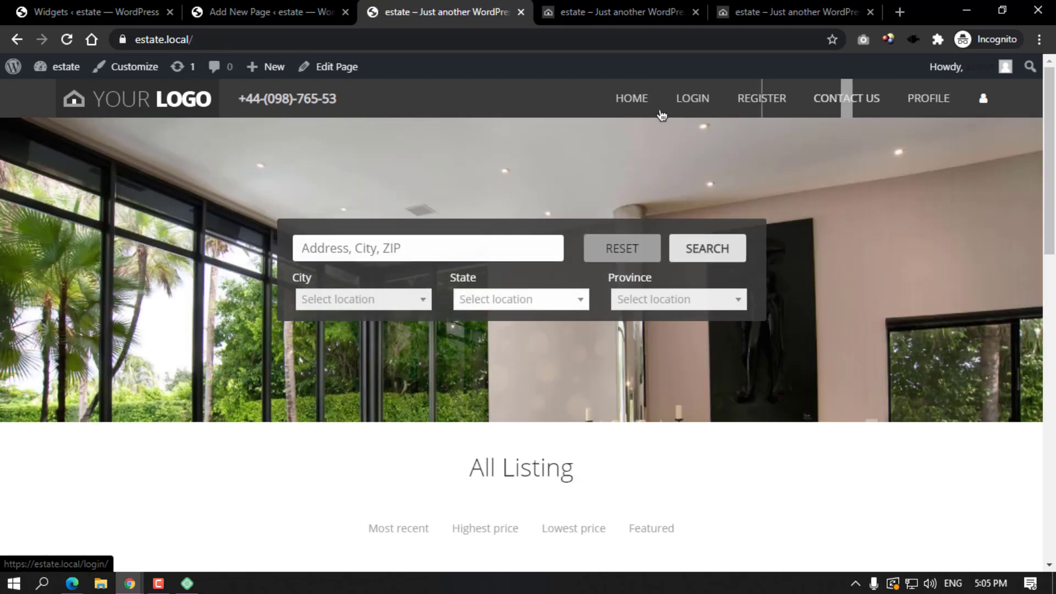
Move the admin tab from the page editor to the Pages list, then to Plugins > Add New.
{"action": "left_click", "coordinate": [255, 12]}
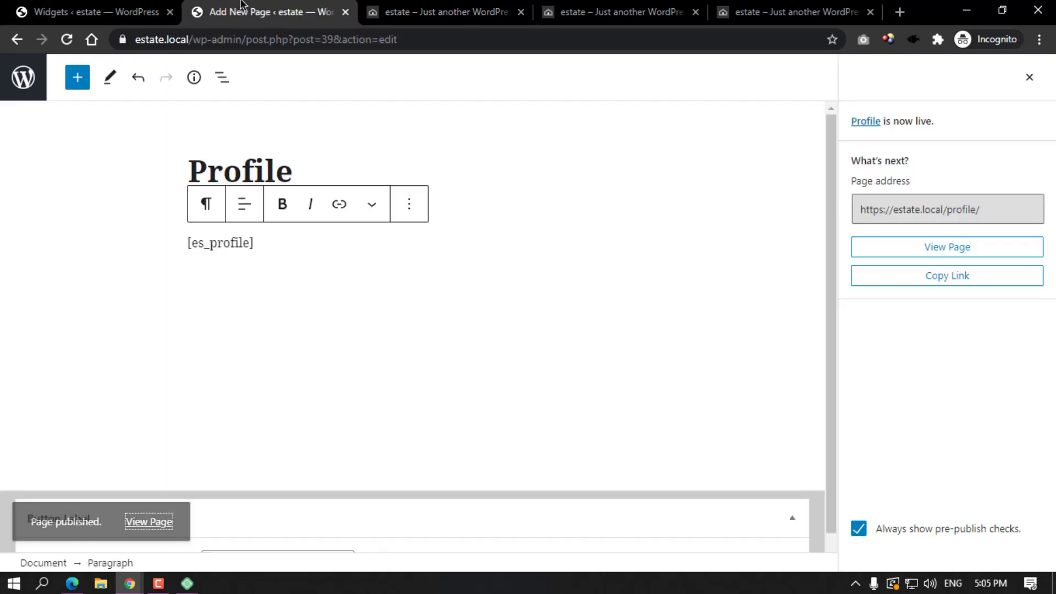
{"action": "left_click", "coordinate": [3, 73]}
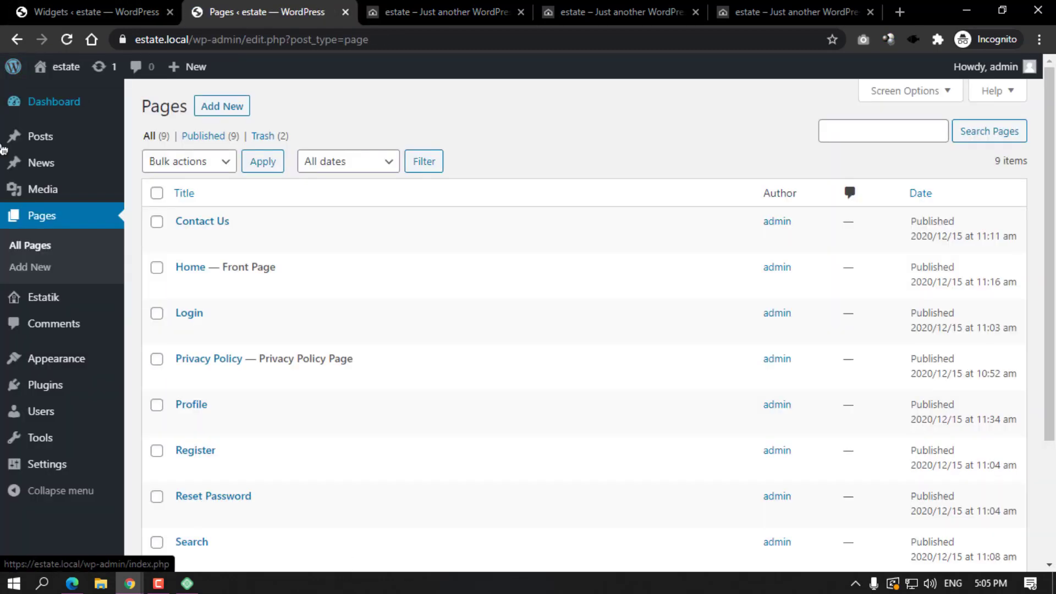
{"action": "left_click", "coordinate": [419, 21]}
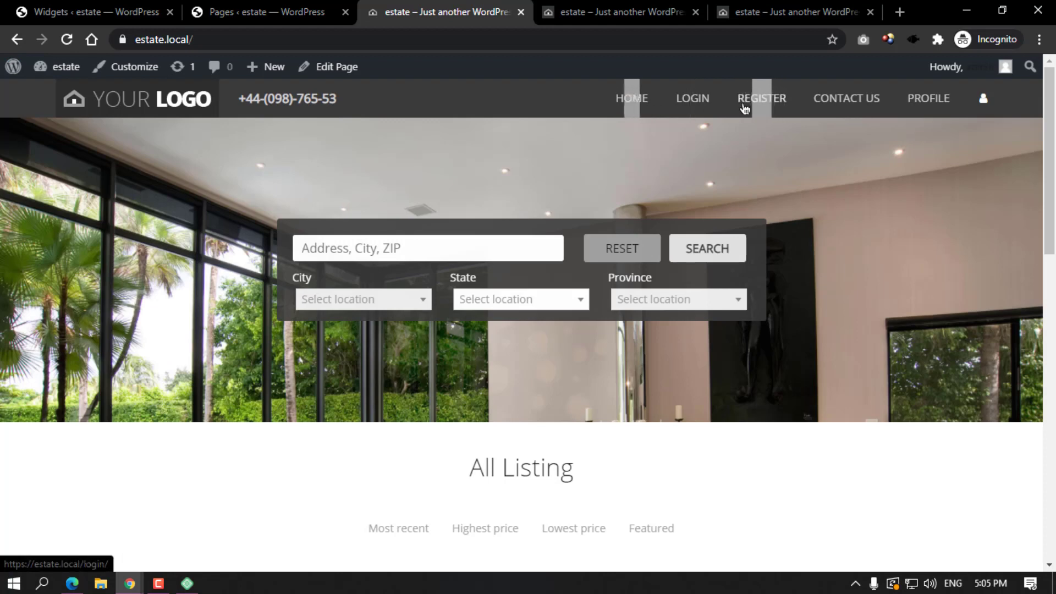
{"action": "left_click", "coordinate": [301, 16]}
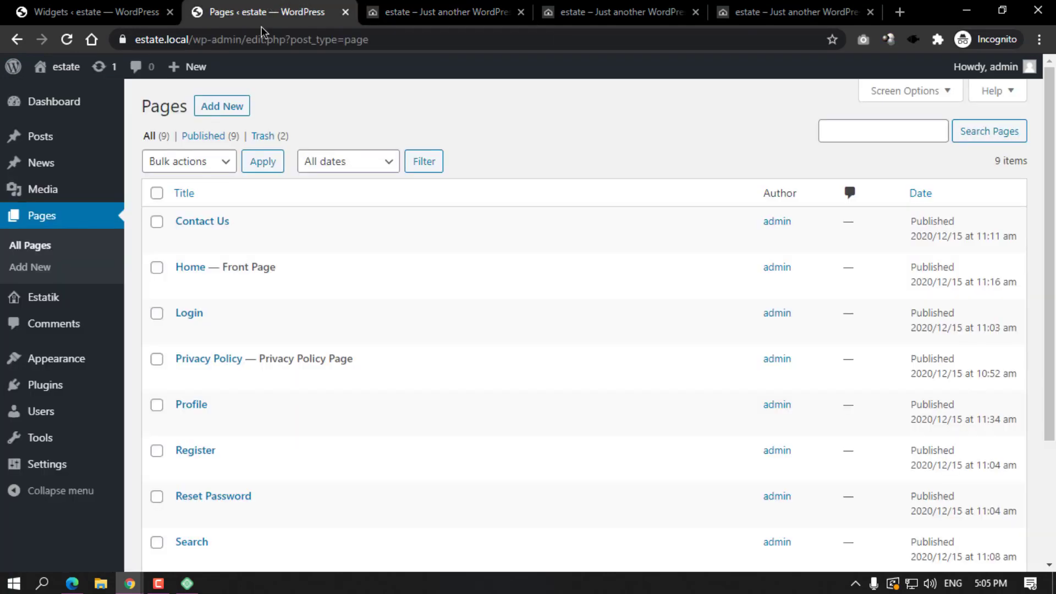
{"action": "mouse_move", "coordinate": [42, 382]}
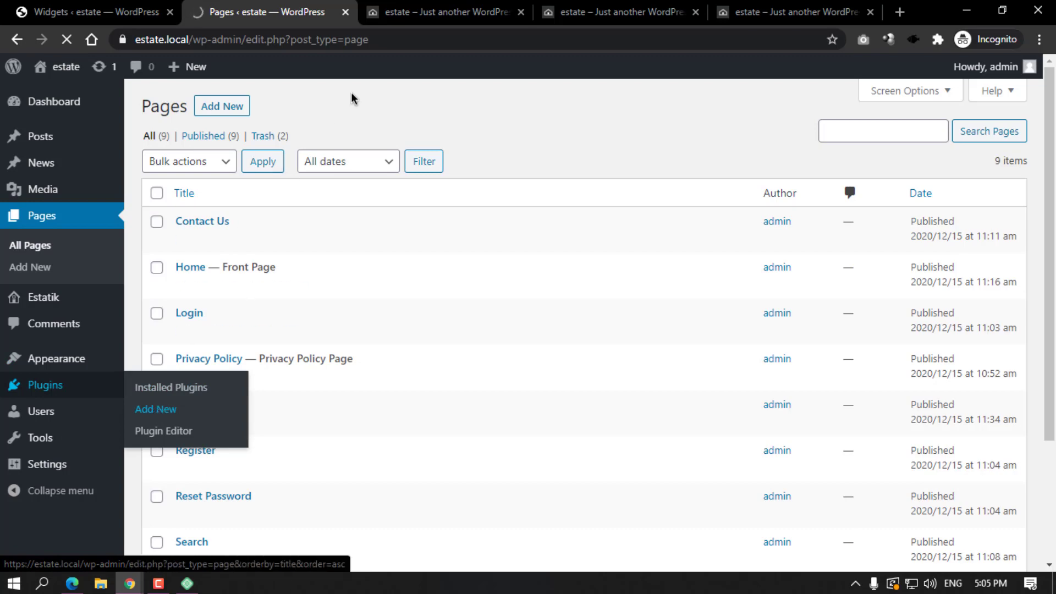
{"action": "left_click", "coordinate": [445, 12]}
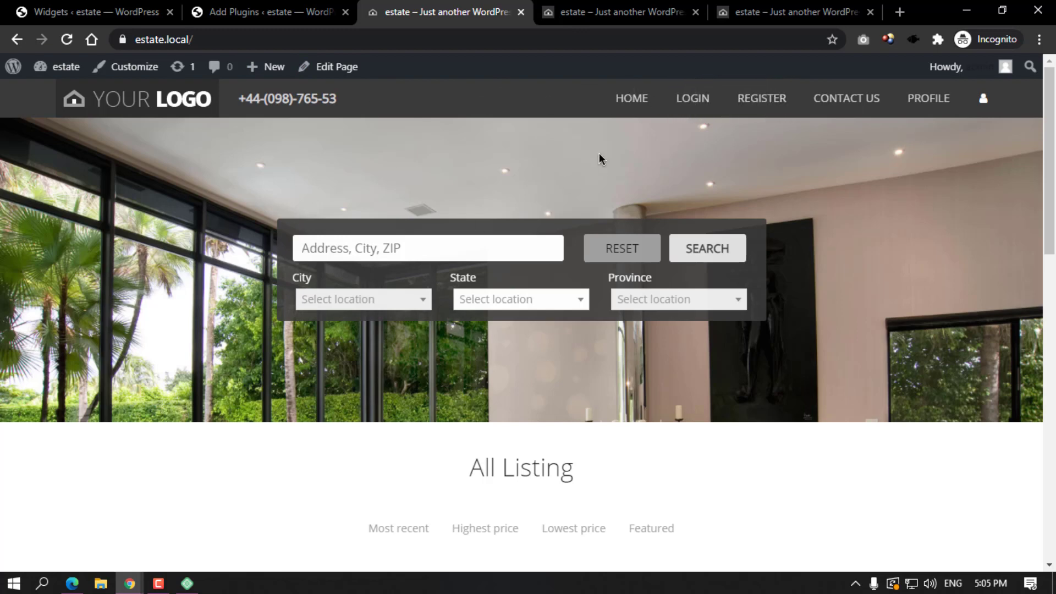
Search plugins for 'login logout', then install and activate Login Logout Register Menu.
{"action": "left_click", "coordinate": [232, 9]}
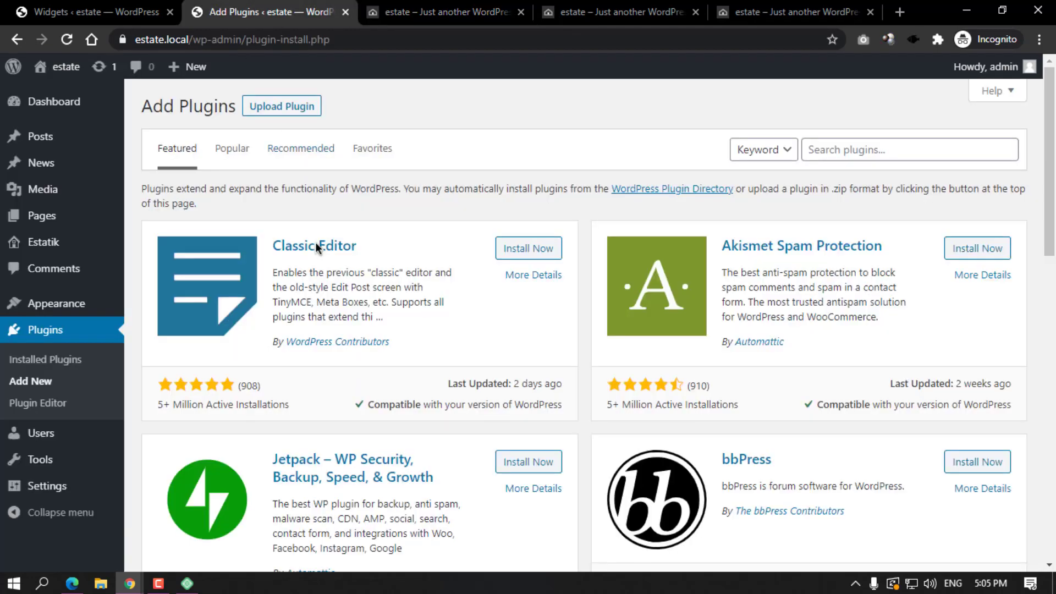
{"action": "left_click", "coordinate": [800, 153]}
{"action": "type", "text": "lo"}
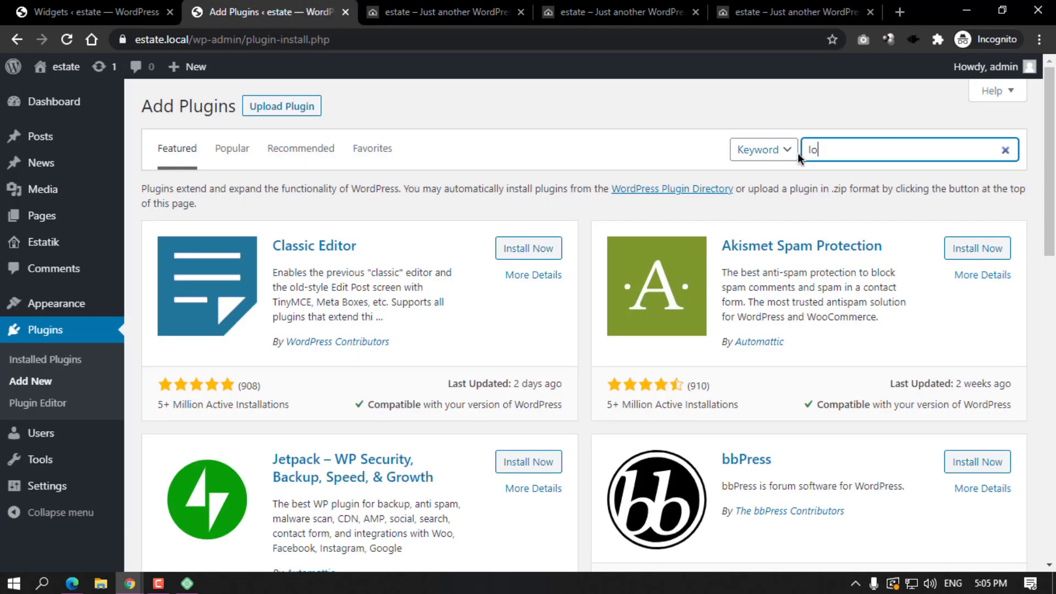
{"action": "type", "text": "gin lougout"}
{"action": "left_click", "coordinate": [848, 155]}
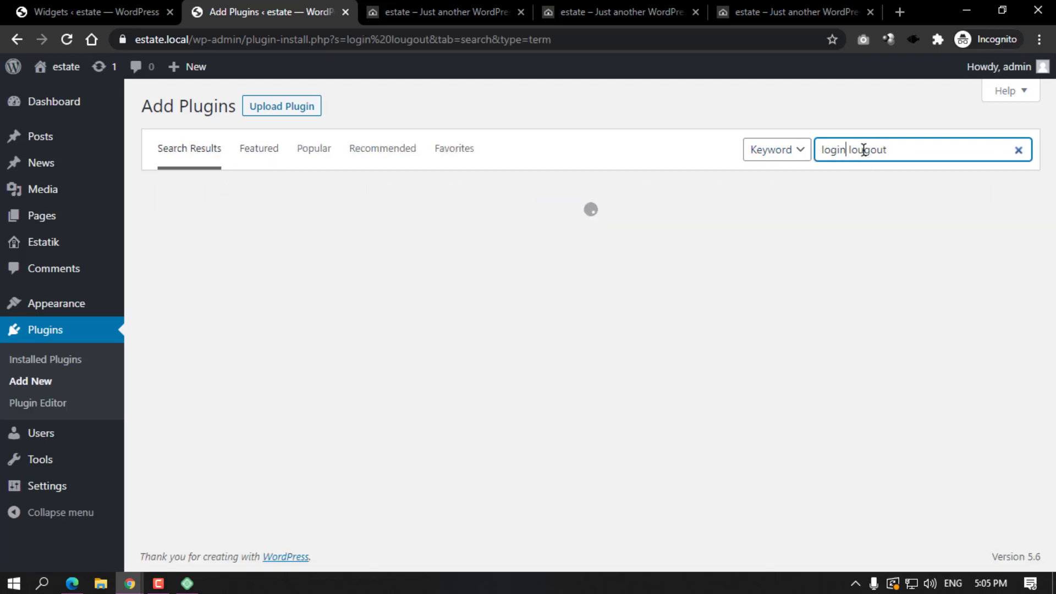
{"action": "key", "text": "BackSpace"}
{"action": "left_click", "coordinate": [849, 124]}
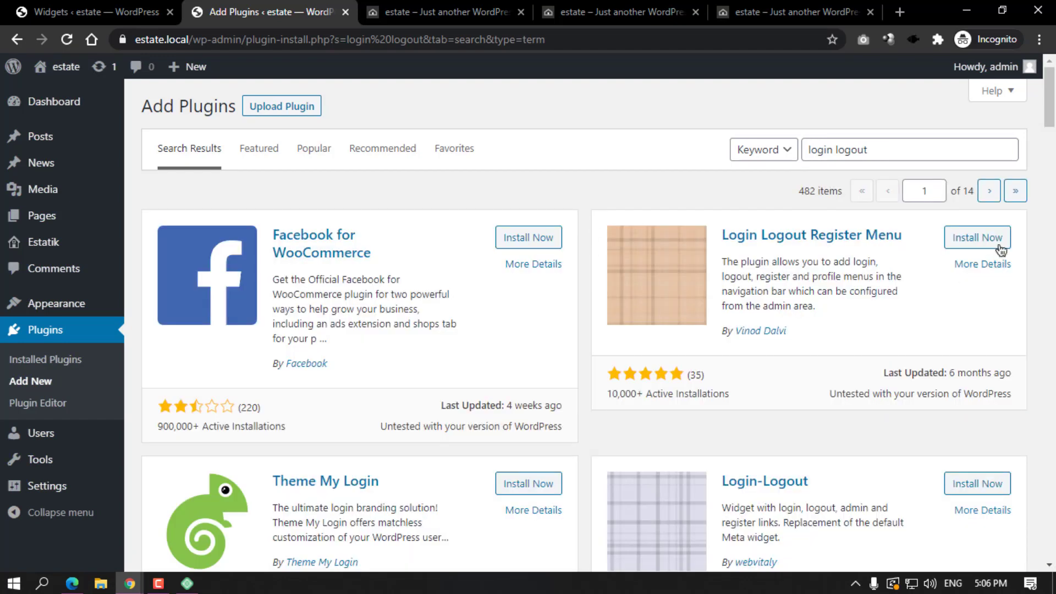
{"action": "left_click", "coordinate": [1001, 239]}
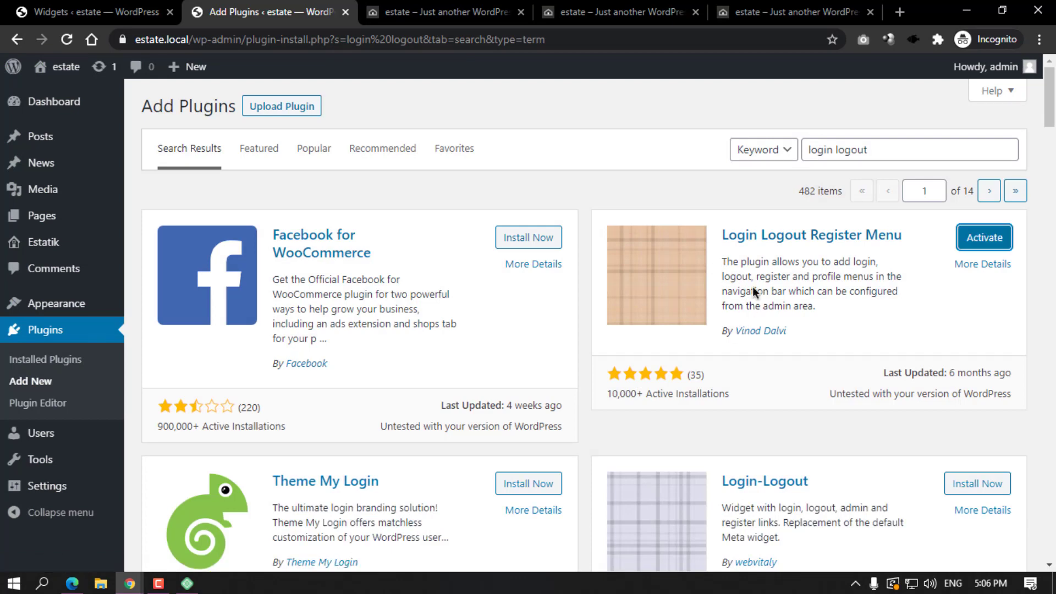
{"action": "left_click", "coordinate": [972, 242]}
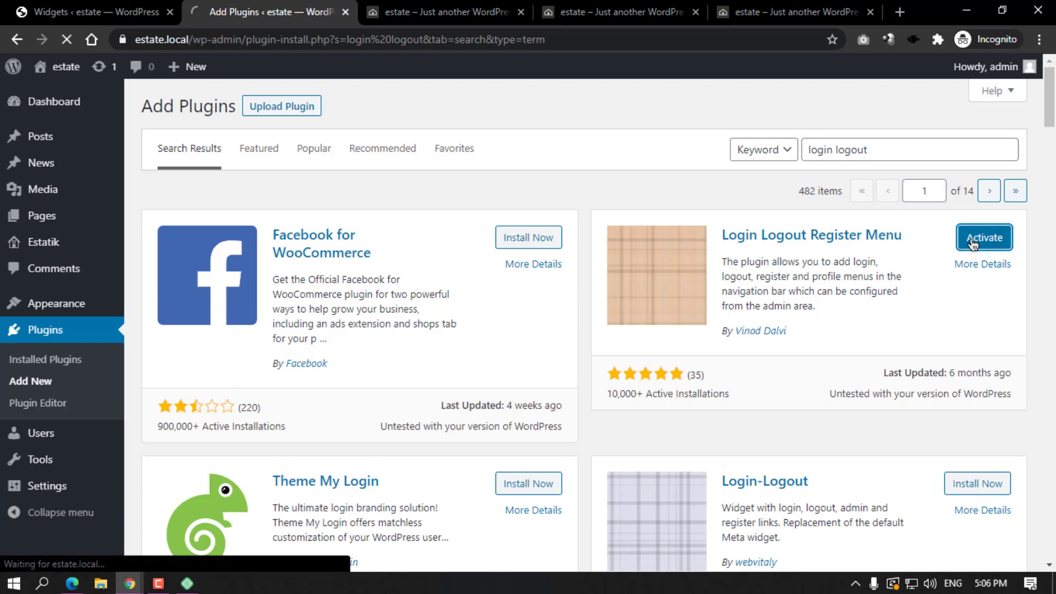
{"action": "scroll", "coordinate": [427, 234], "scroll_direction": "down", "scroll_amount": 2}
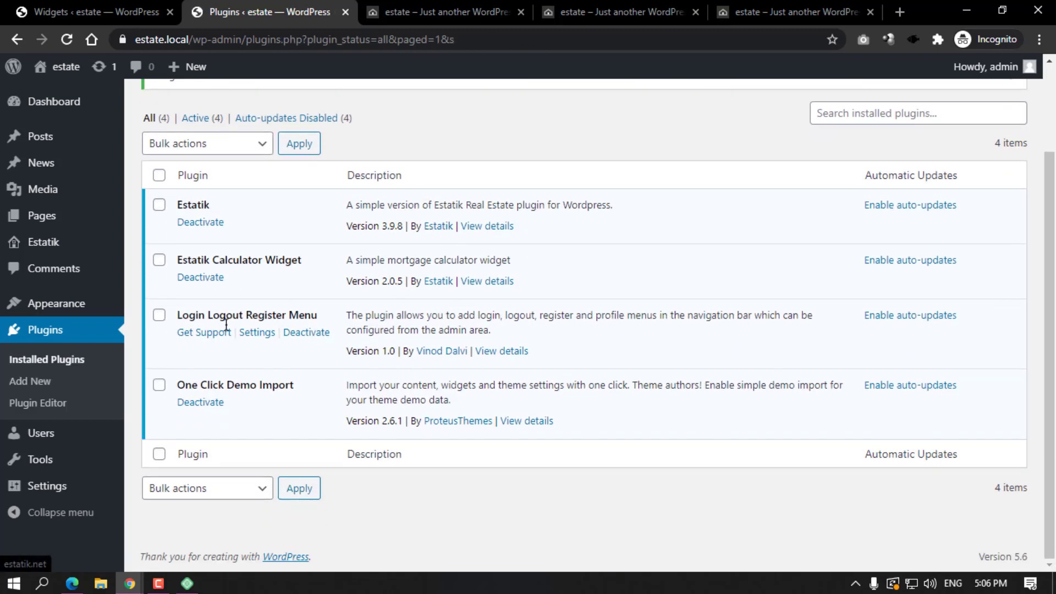
{"action": "mouse_move", "coordinate": [69, 312]}
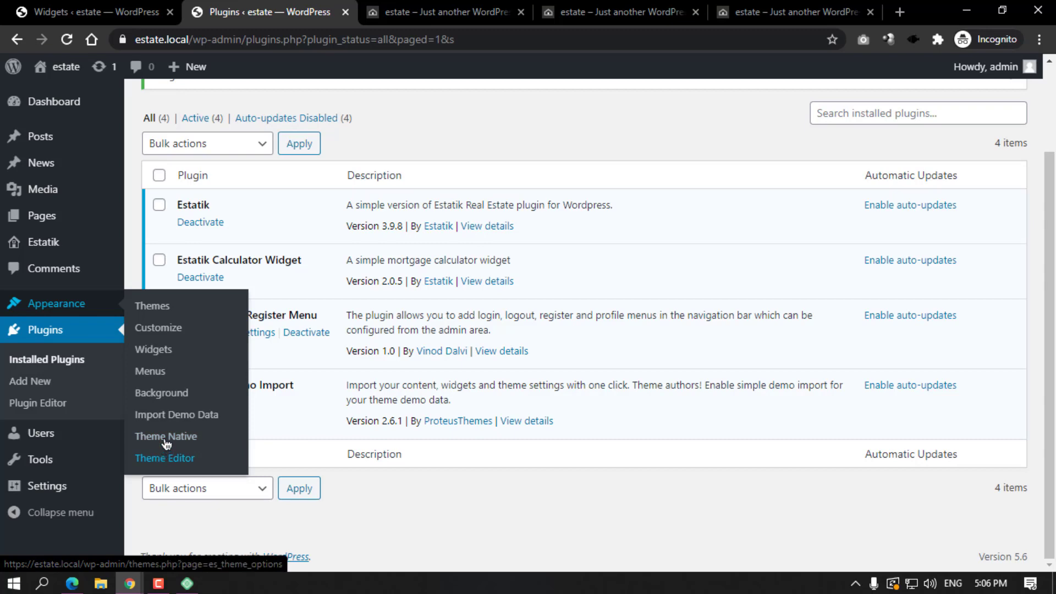
In Appearance > Menus, add the Log In | Log Out, Register and Profile links.
{"action": "left_click", "coordinate": [155, 374]}
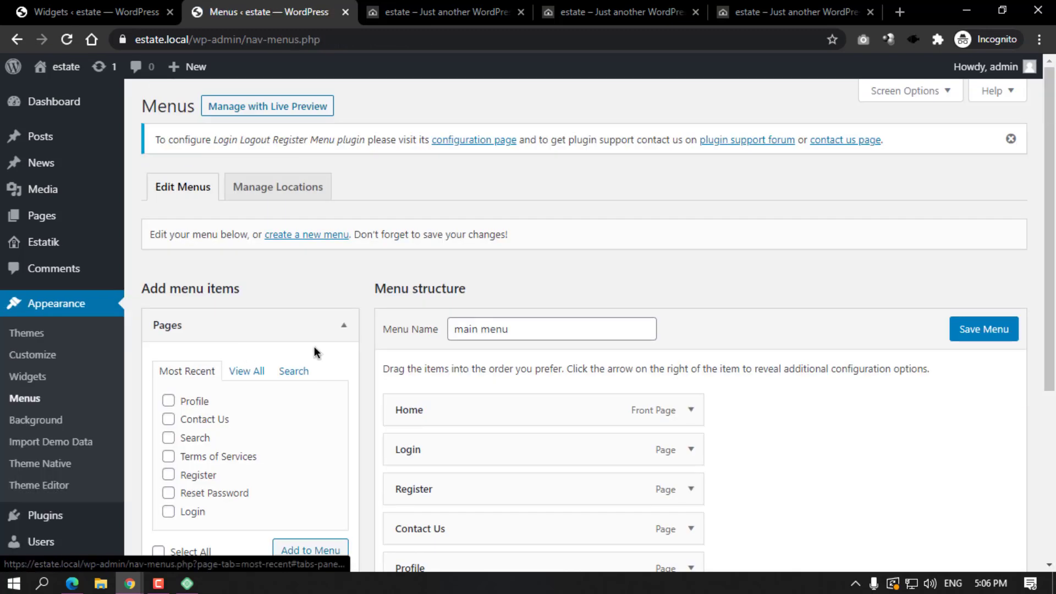
{"action": "scroll", "coordinate": [316, 358], "scroll_direction": "down", "scroll_amount": 4}
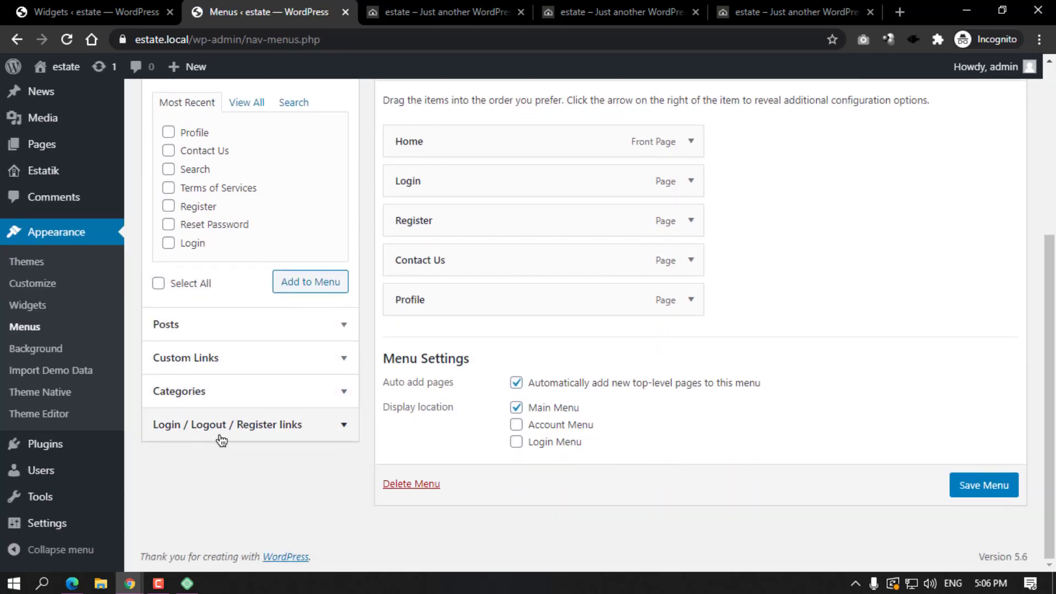
{"action": "left_click", "coordinate": [283, 425]}
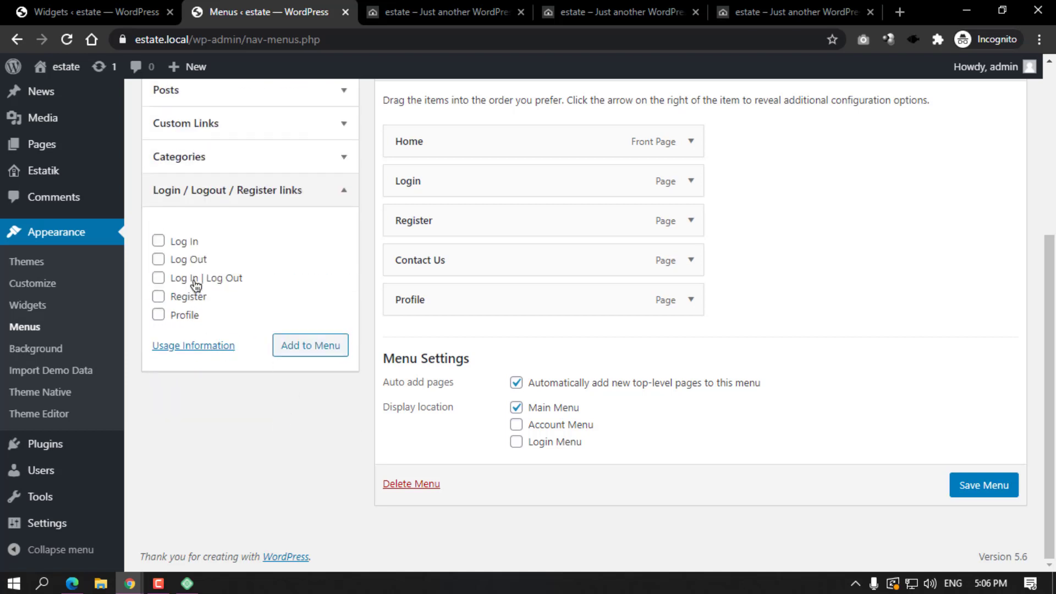
{"action": "left_click", "coordinate": [322, 355]}
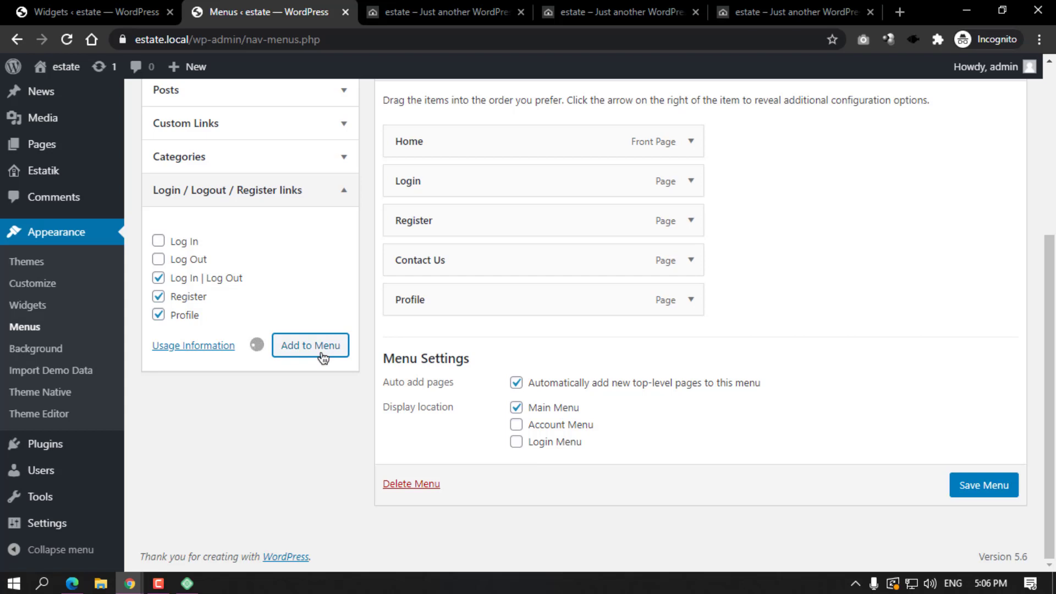
Remove the old Profile, Contact Us, Register and Login page items from the menu.
{"action": "left_click", "coordinate": [690, 300]}
{"action": "left_click", "coordinate": [408, 438]}
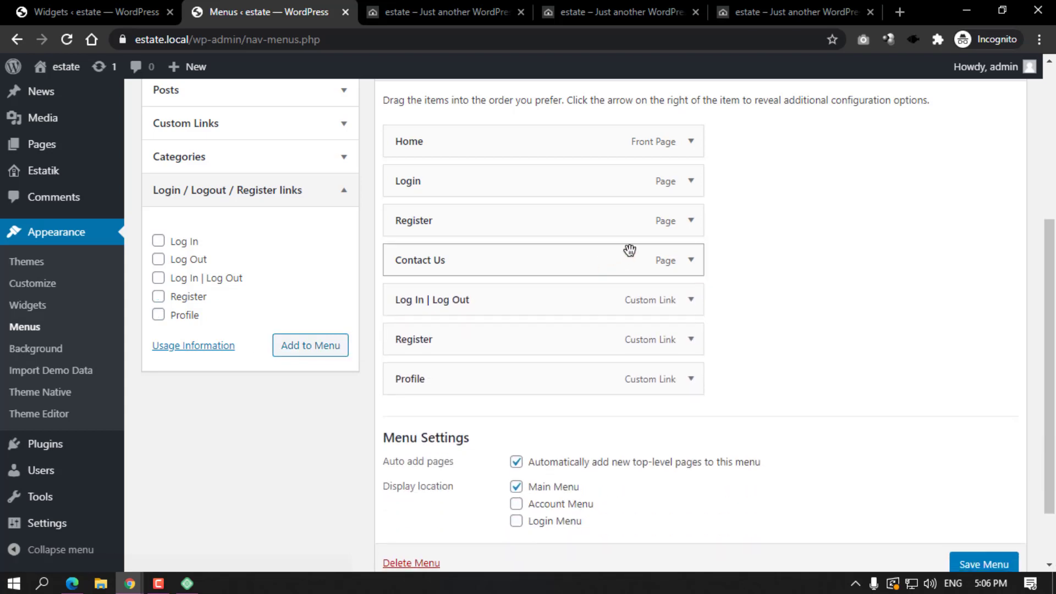
{"action": "left_click", "coordinate": [690, 261]}
{"action": "left_click", "coordinate": [409, 406]}
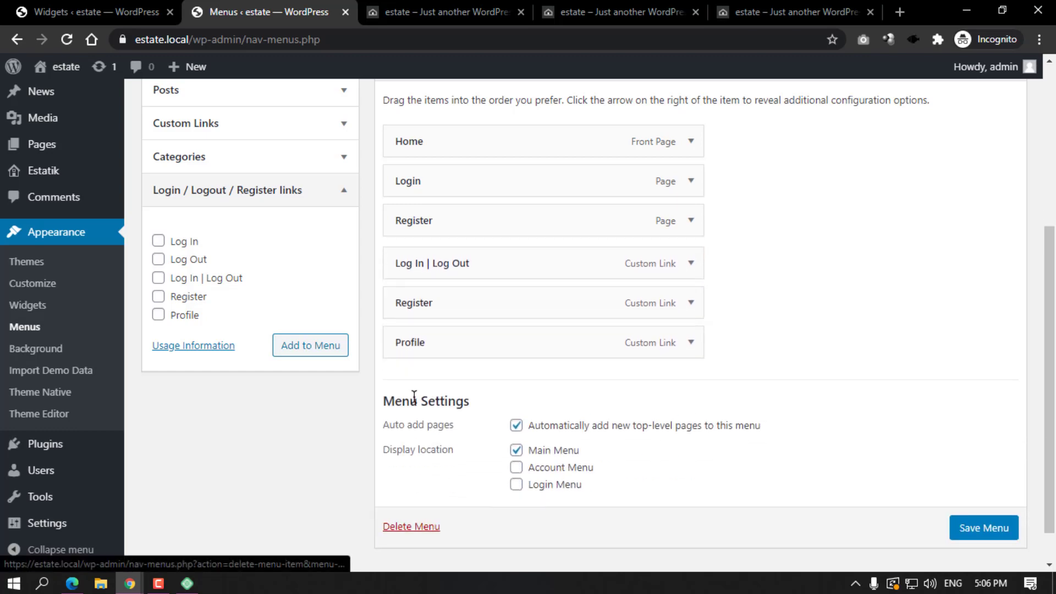
{"action": "left_click", "coordinate": [690, 220]}
{"action": "left_click", "coordinate": [407, 361]}
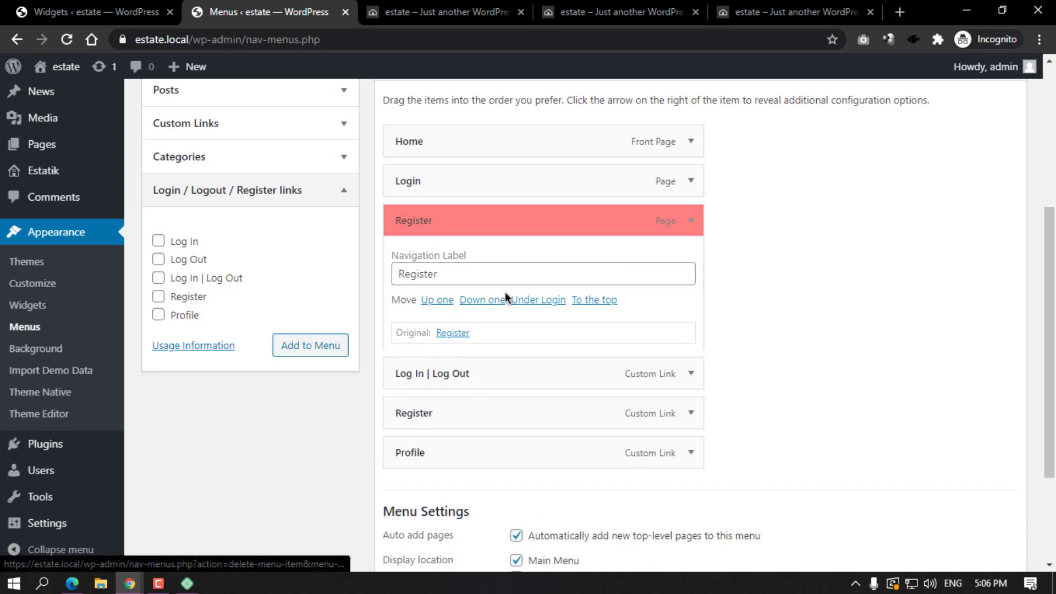
{"action": "left_click", "coordinate": [691, 181]}
{"action": "left_click", "coordinate": [409, 323]}
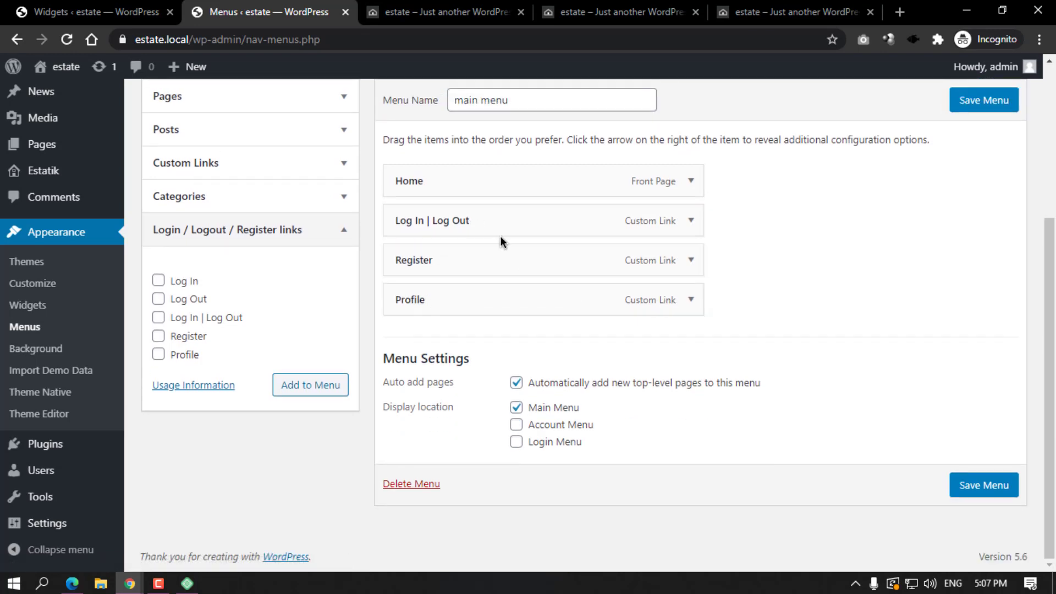
Move Log In | Log Out to the end of the menu and save it.
{"action": "left_click_drag", "start_coordinate": [499, 235], "coordinate": [492, 352]}
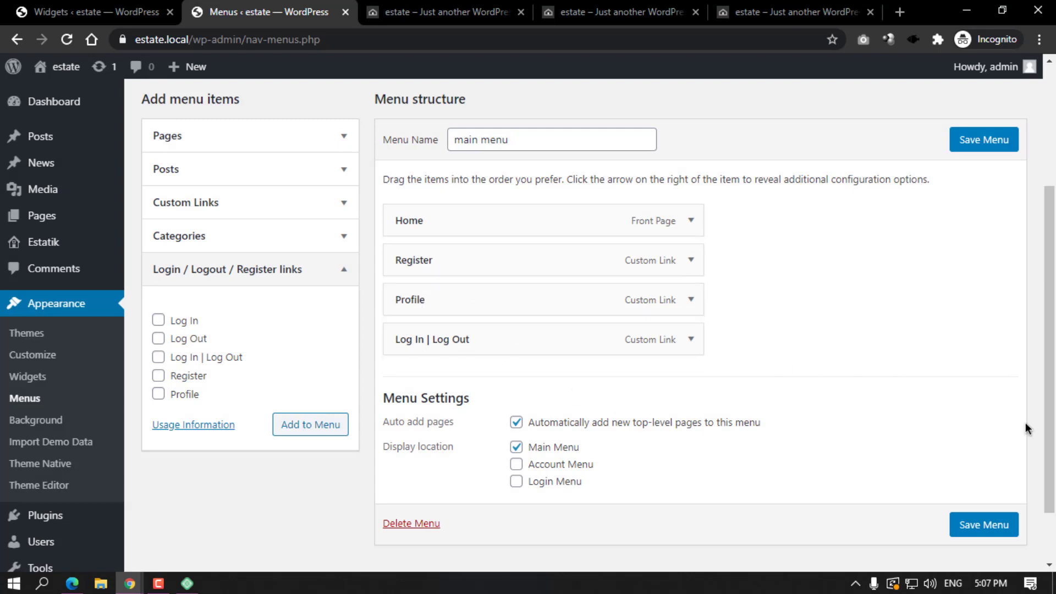
{"action": "left_click", "coordinate": [967, 522]}
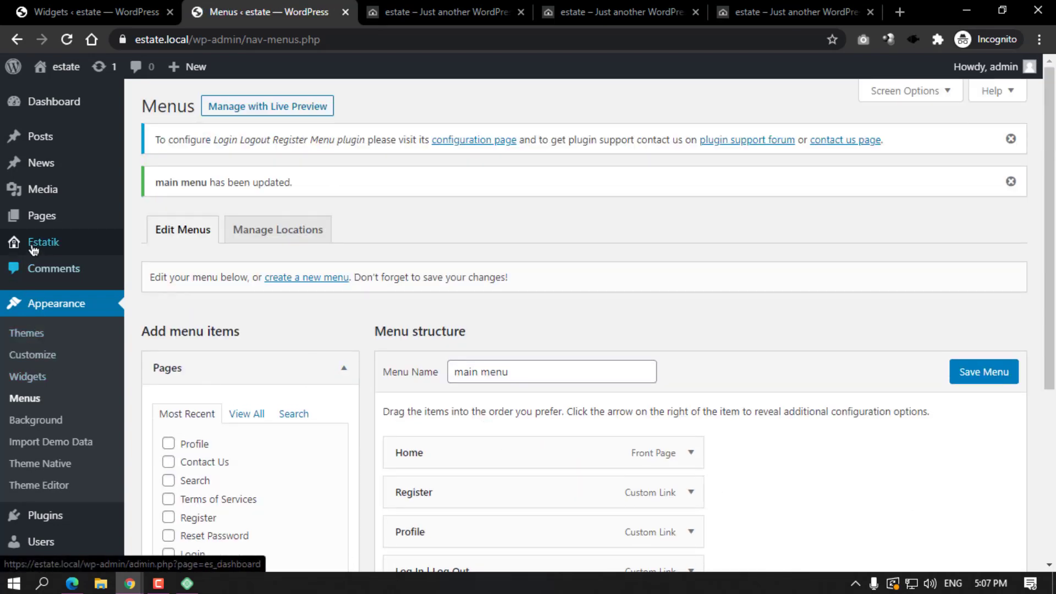
{"action": "scroll", "coordinate": [65, 419], "scroll_direction": "down", "scroll_amount": 5}
Copy the Login page's link from the Pages list into the Login URL field.
{"action": "mouse_move", "coordinate": [74, 523]}
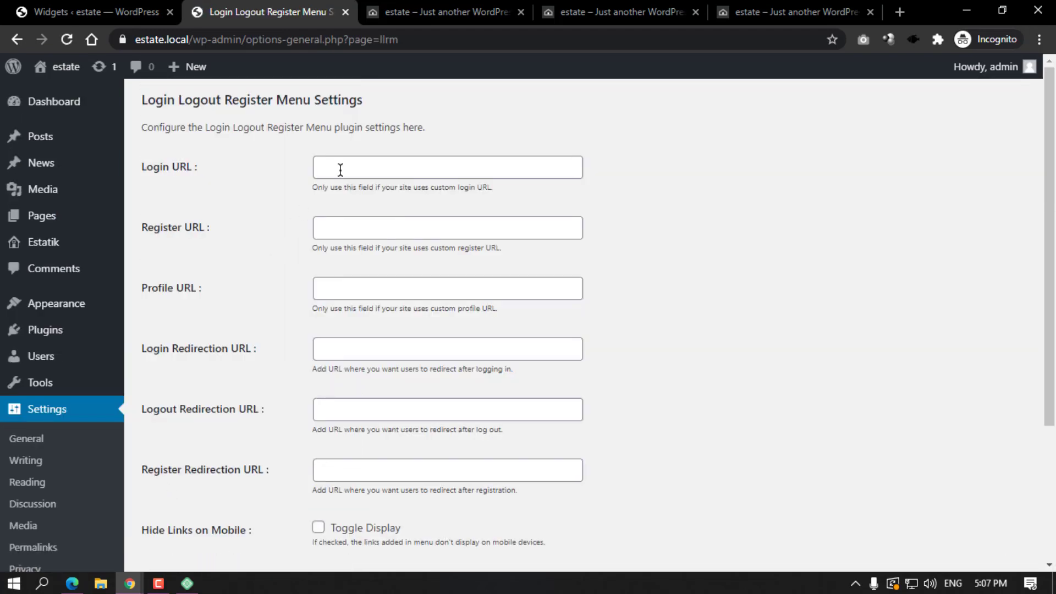
{"action": "mouse_move", "coordinate": [67, 225]}
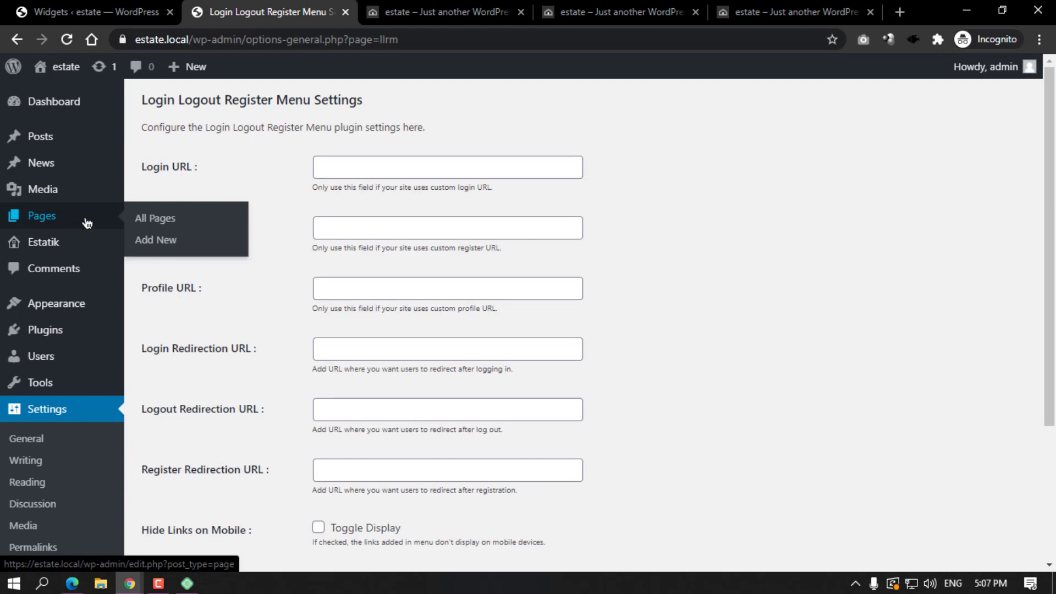
{"action": "left_click", "coordinate": [147, 221], "text": "ctrl"}
{"action": "left_click", "coordinate": [493, 12]}
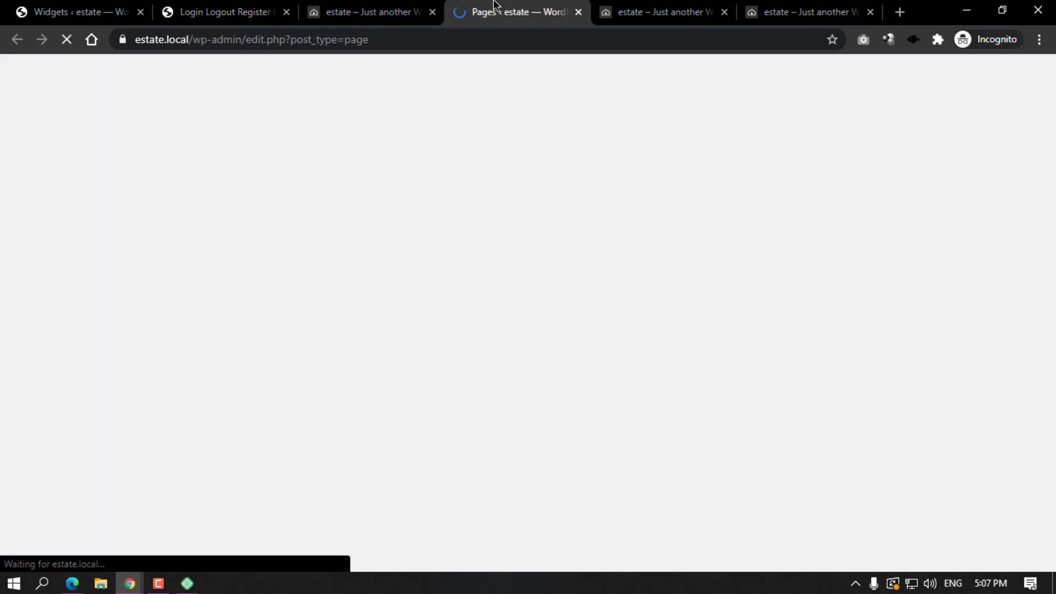
{"action": "scroll", "coordinate": [306, 259], "scroll_direction": "down", "scroll_amount": 3}
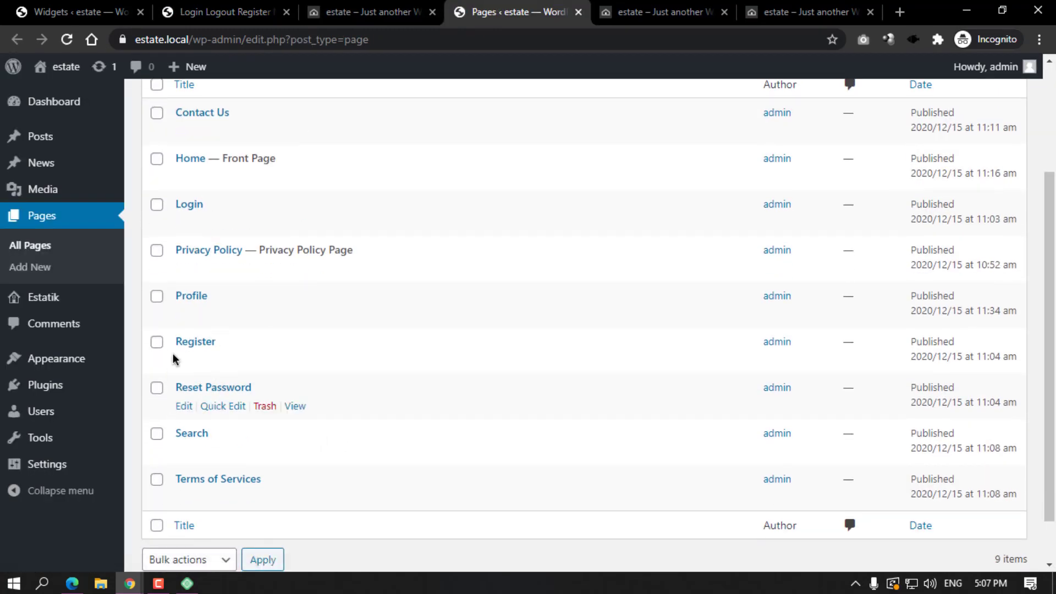
{"action": "right_click", "coordinate": [295, 222]}
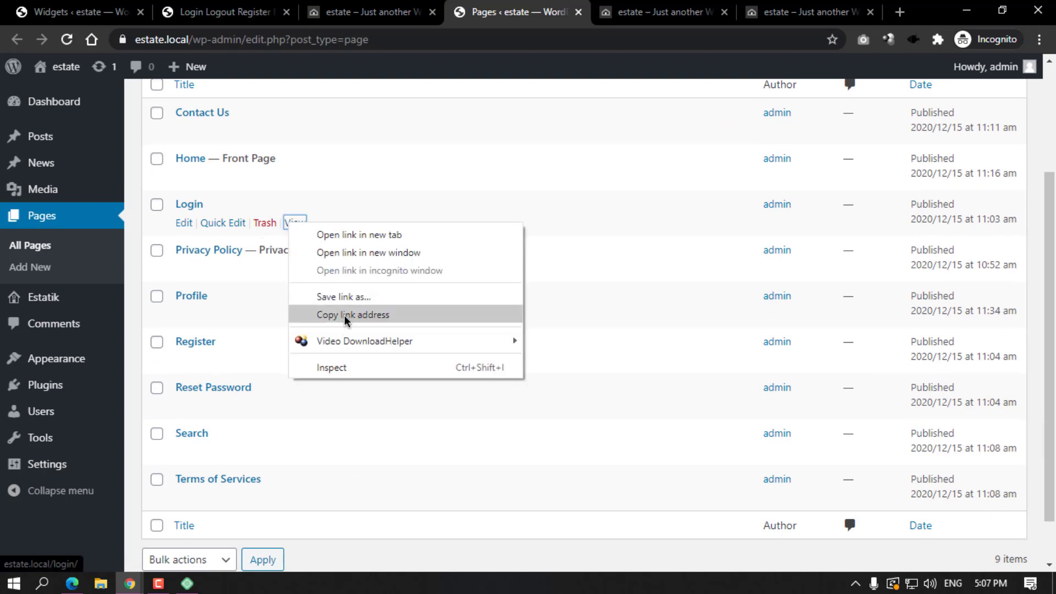
{"action": "left_click", "coordinate": [345, 314]}
{"action": "left_click", "coordinate": [267, 6]}
{"action": "left_click", "coordinate": [356, 167]}
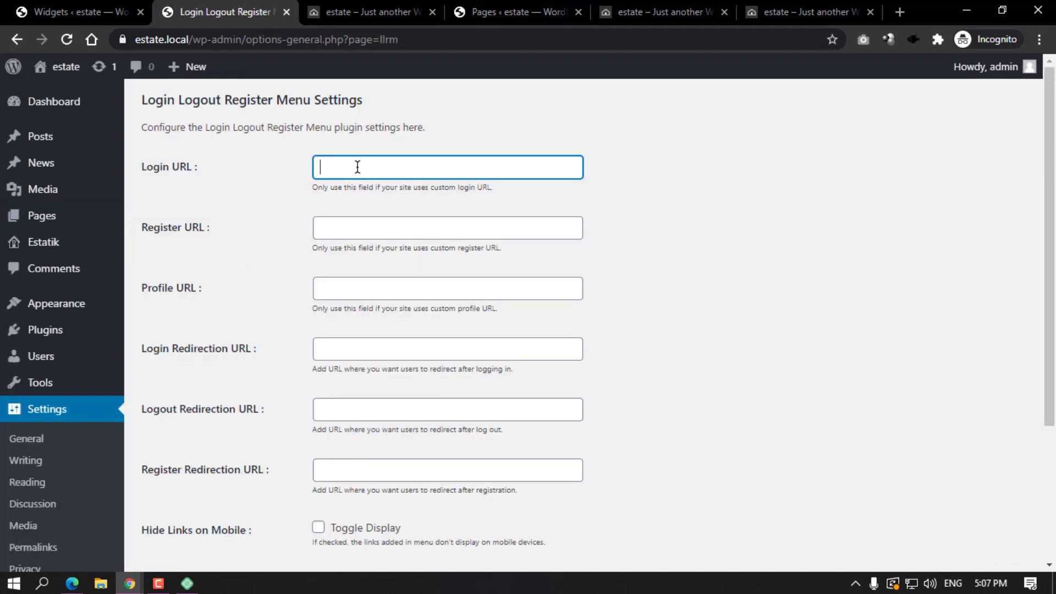
{"action": "right_click", "coordinate": [355, 167]}
{"action": "left_click", "coordinate": [407, 279]}
Paste the Register and Profile page links into Register URL and Profile URL.
{"action": "left_click", "coordinate": [510, 4]}
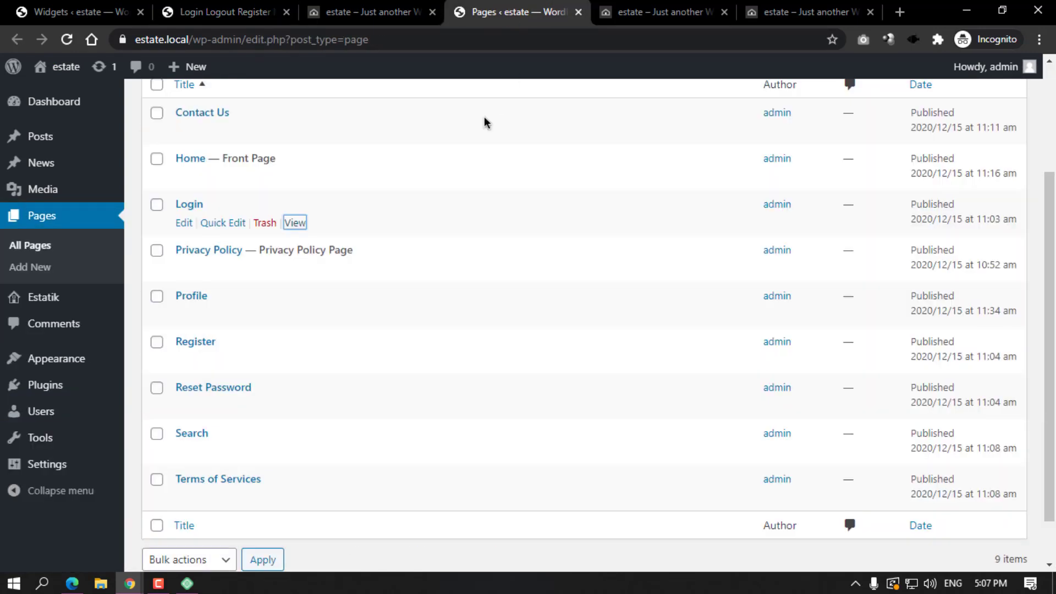
{"action": "right_click", "coordinate": [287, 364]}
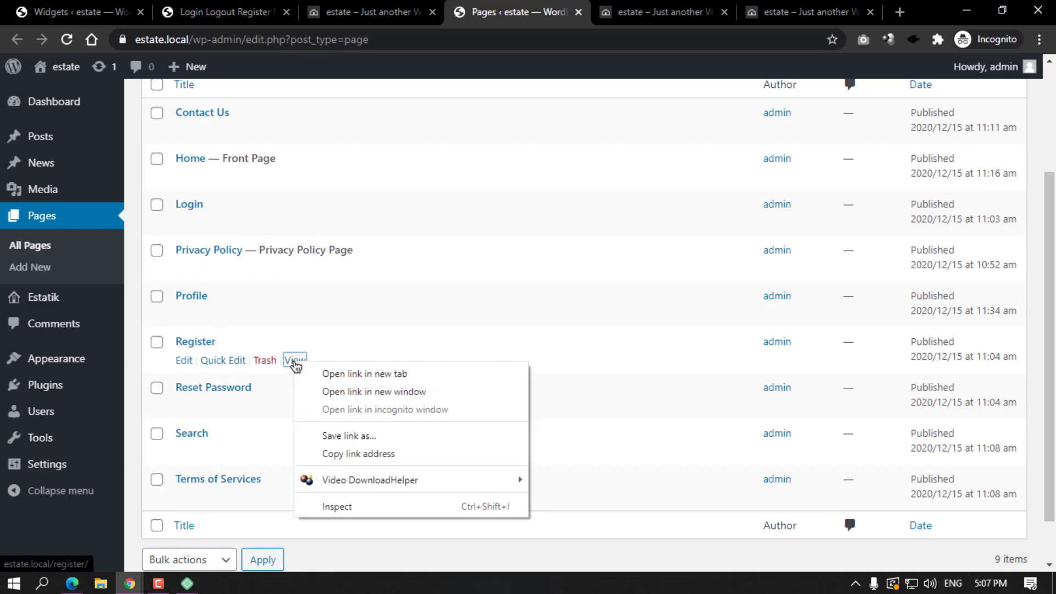
{"action": "left_click", "coordinate": [349, 453]}
{"action": "key", "text": "ctrl+2"}
{"action": "left_click", "coordinate": [346, 236]}
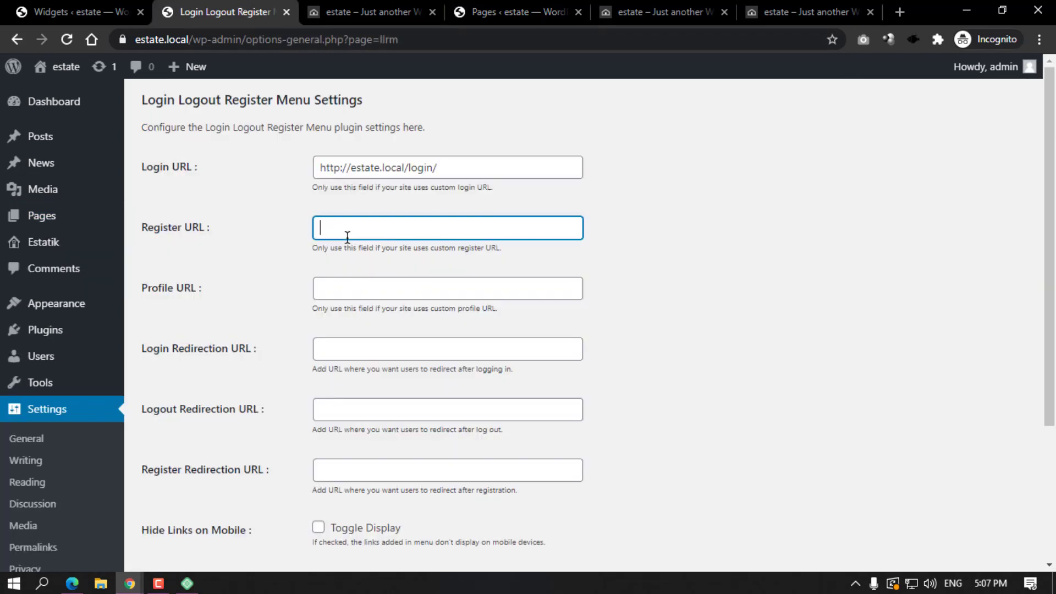
{"action": "right_click", "coordinate": [346, 237]}
{"action": "left_click", "coordinate": [399, 358]}
{"action": "left_click", "coordinate": [484, 17]}
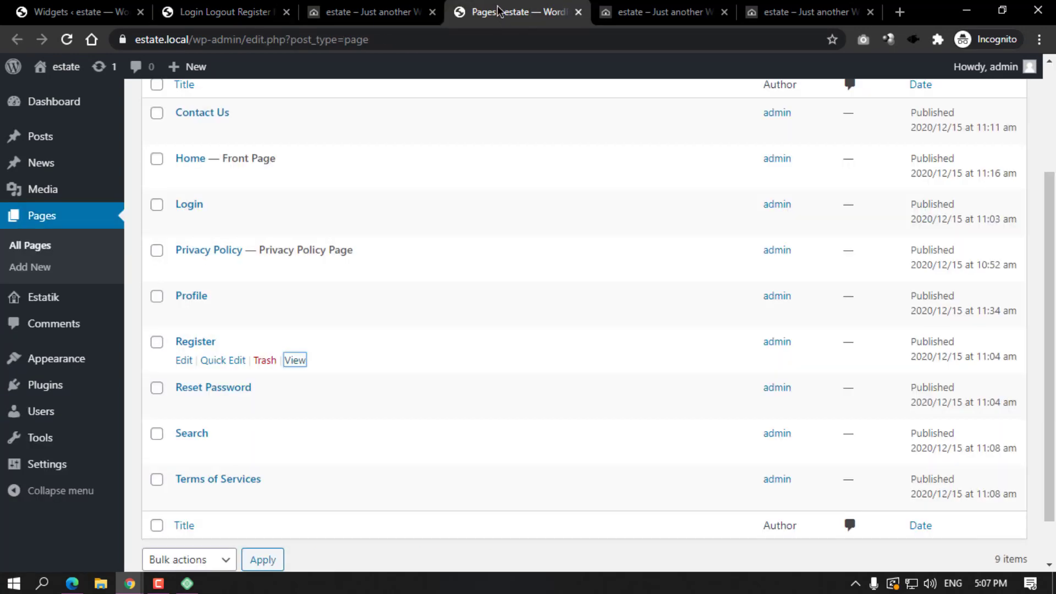
{"action": "right_click", "coordinate": [301, 316]}
{"action": "left_click", "coordinate": [352, 408]}
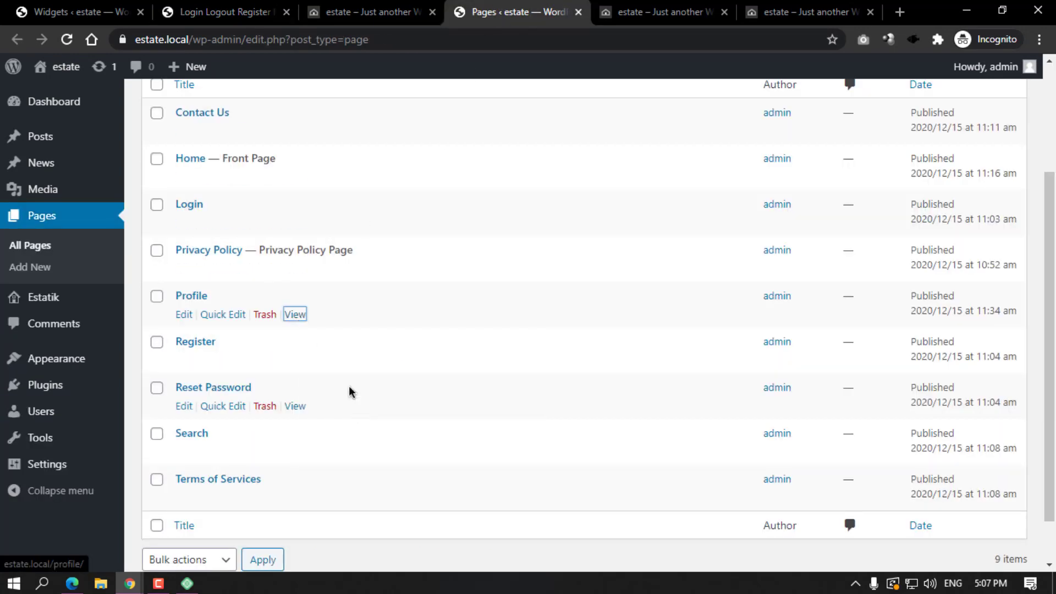
{"action": "key", "text": "ctrl+2"}
{"action": "left_click", "coordinate": [363, 290]}
{"action": "right_click", "coordinate": [363, 290]}
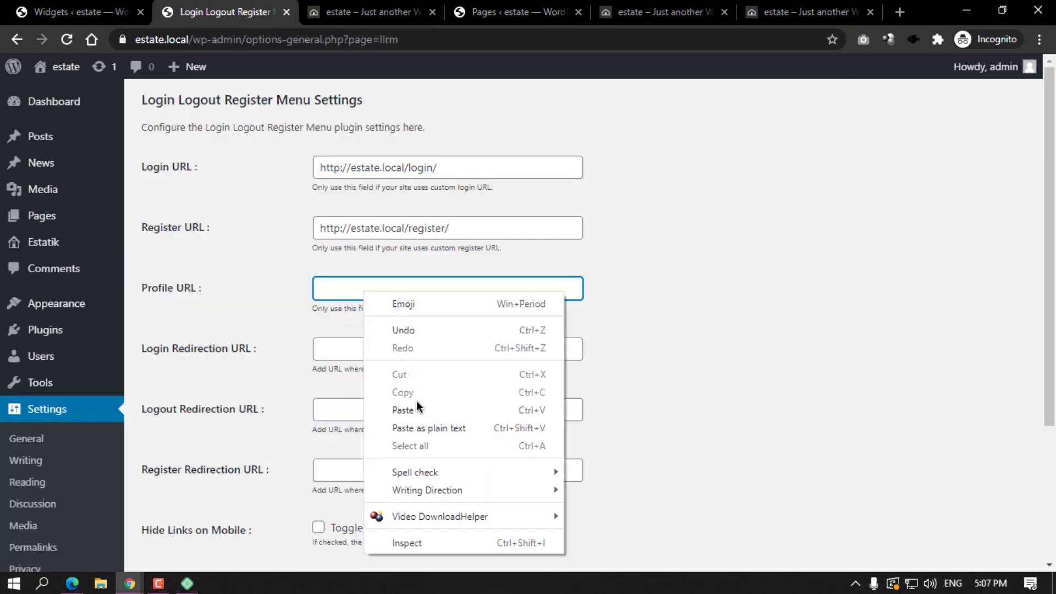
{"action": "left_click", "coordinate": [416, 401]}
{"action": "left_click_drag", "start_coordinate": [140, 347], "coordinate": [242, 352]}
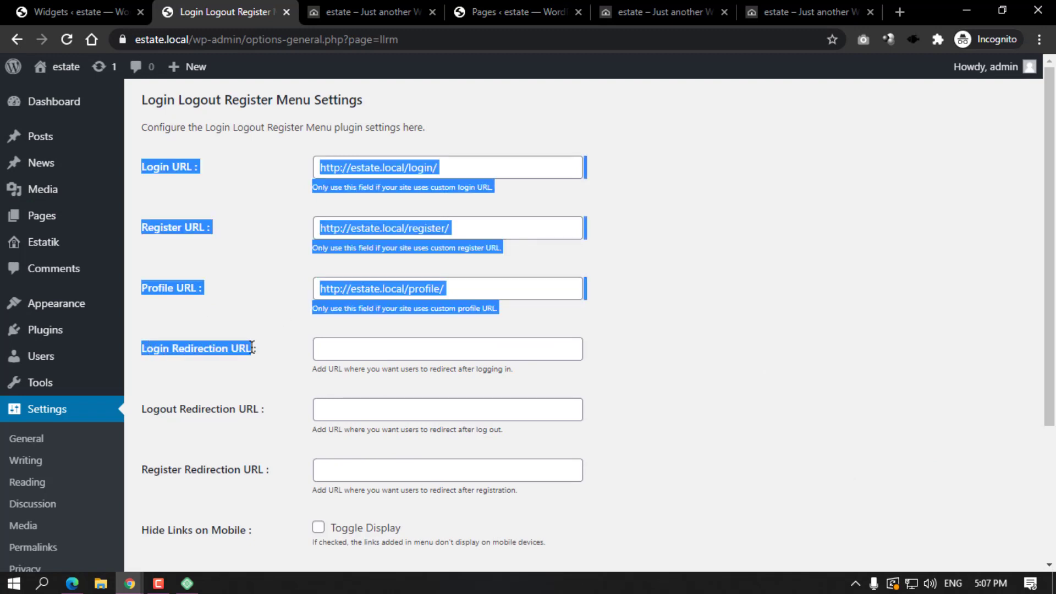
{"action": "left_click", "coordinate": [220, 372]}
{"action": "left_click_drag", "start_coordinate": [405, 167], "coordinate": [322, 167]}
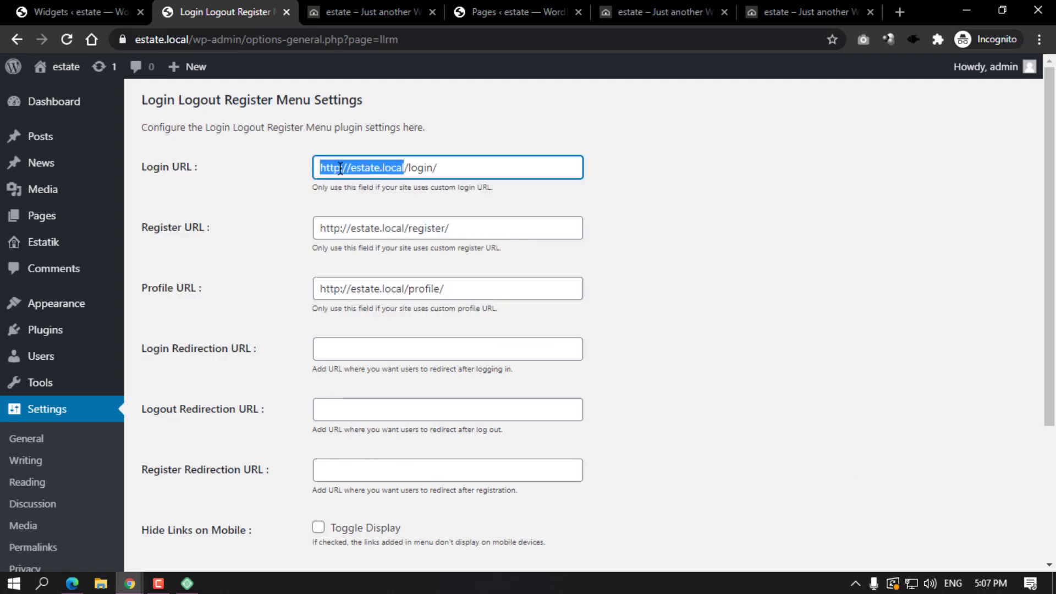
{"action": "right_click", "coordinate": [352, 169]}
{"action": "left_click", "coordinate": [384, 226]}
{"action": "left_click", "coordinate": [360, 352]}
{"action": "right_click", "coordinate": [360, 352]}
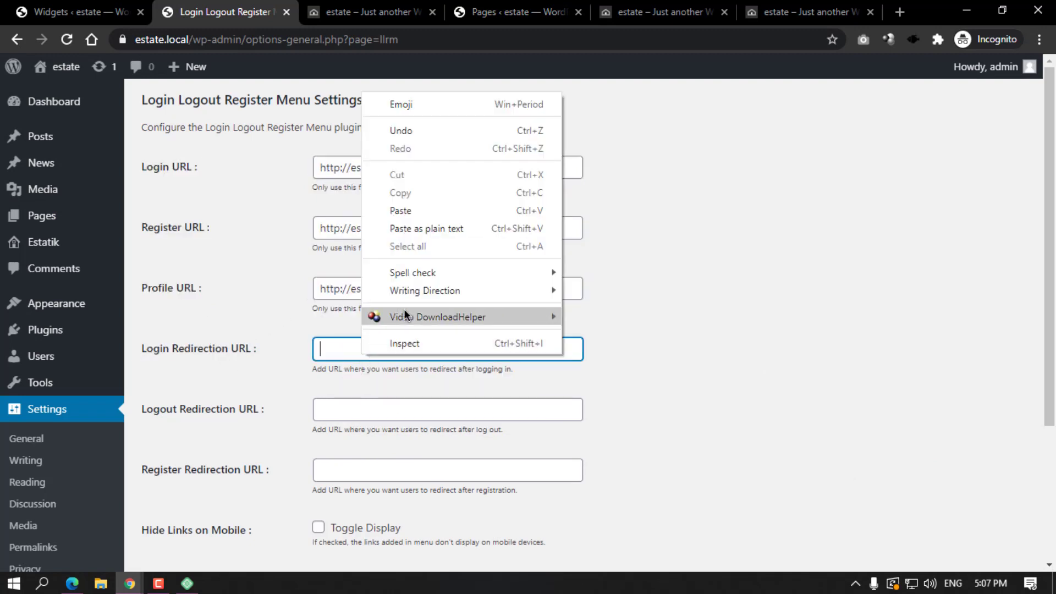
{"action": "left_click", "coordinate": [409, 209]}
{"action": "left_click", "coordinate": [360, 413]}
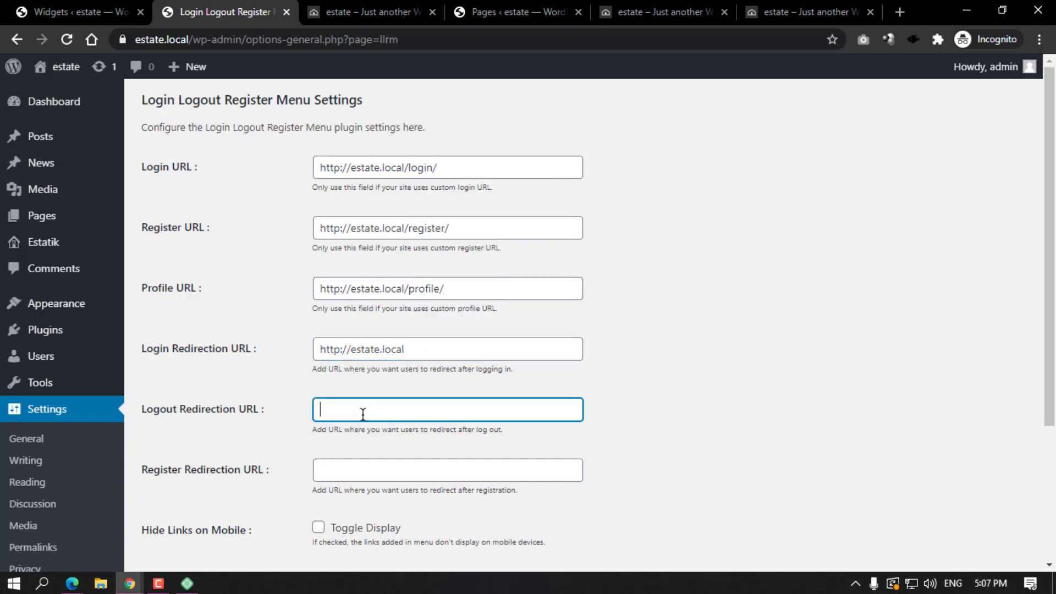
{"action": "right_click", "coordinate": [362, 414]}
{"action": "left_click", "coordinate": [408, 272]}
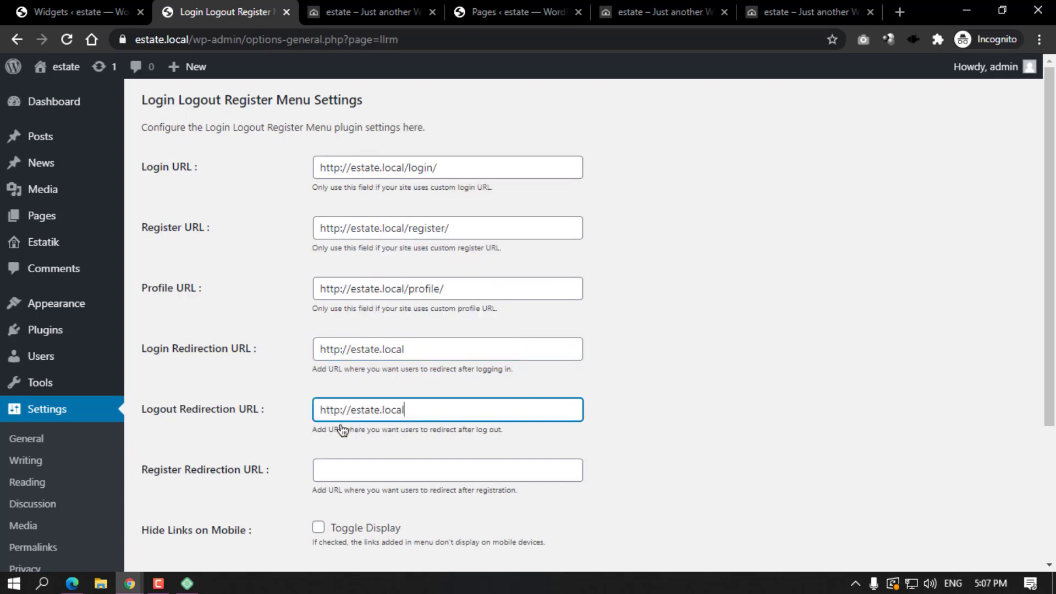
{"action": "scroll", "coordinate": [338, 421], "scroll_direction": "down", "scroll_amount": 1}
{"action": "left_click", "coordinate": [338, 395]}
{"action": "right_click", "coordinate": [365, 394]}
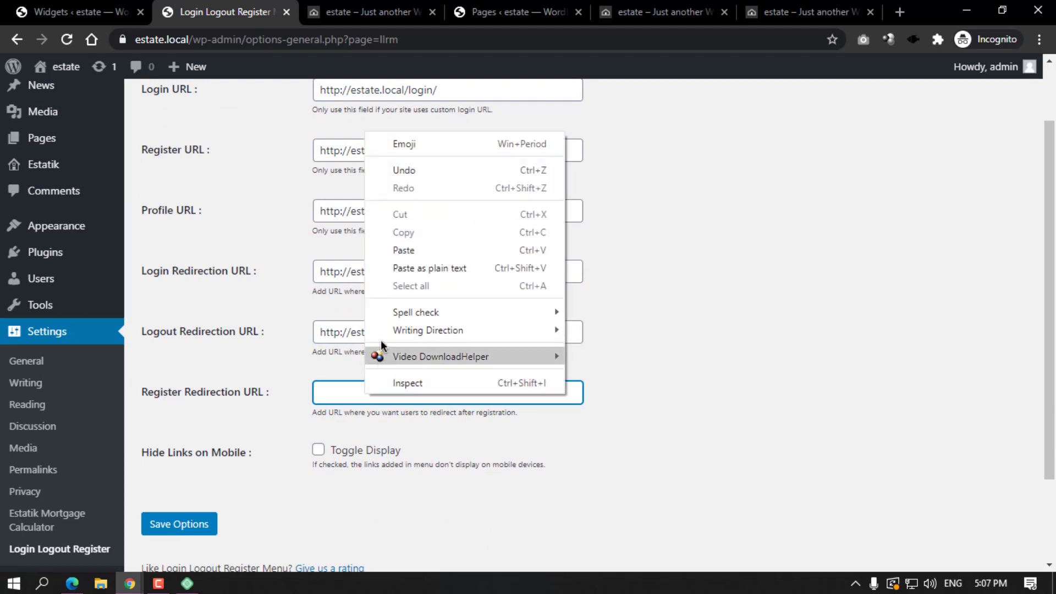
{"action": "left_click", "coordinate": [405, 249]}
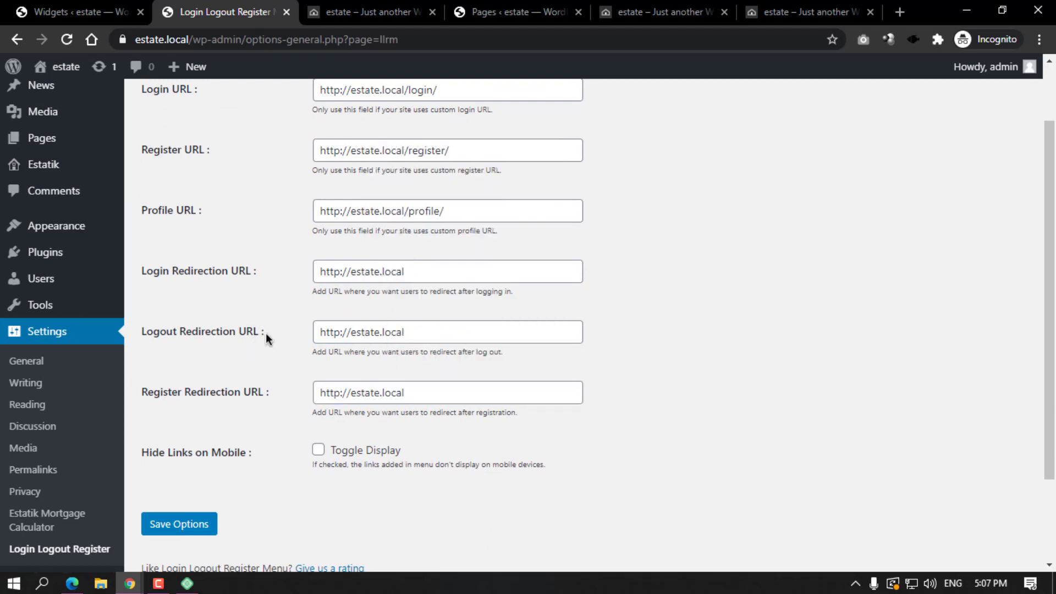
{"action": "left_click", "coordinate": [193, 525]}
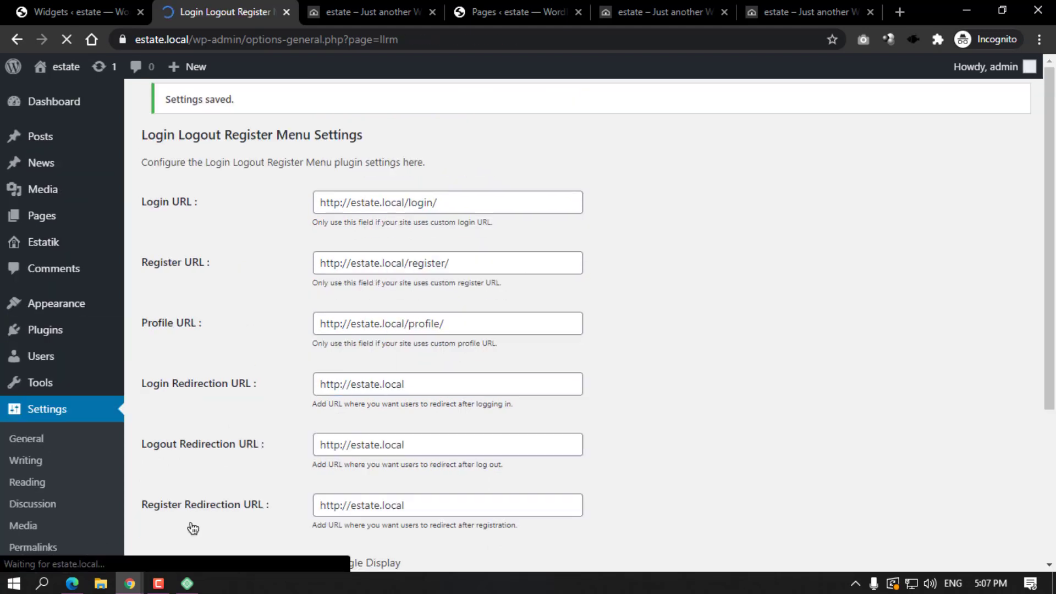
Reload the front page to see the new menu and log out from it.
{"action": "left_click", "coordinate": [376, 5]}
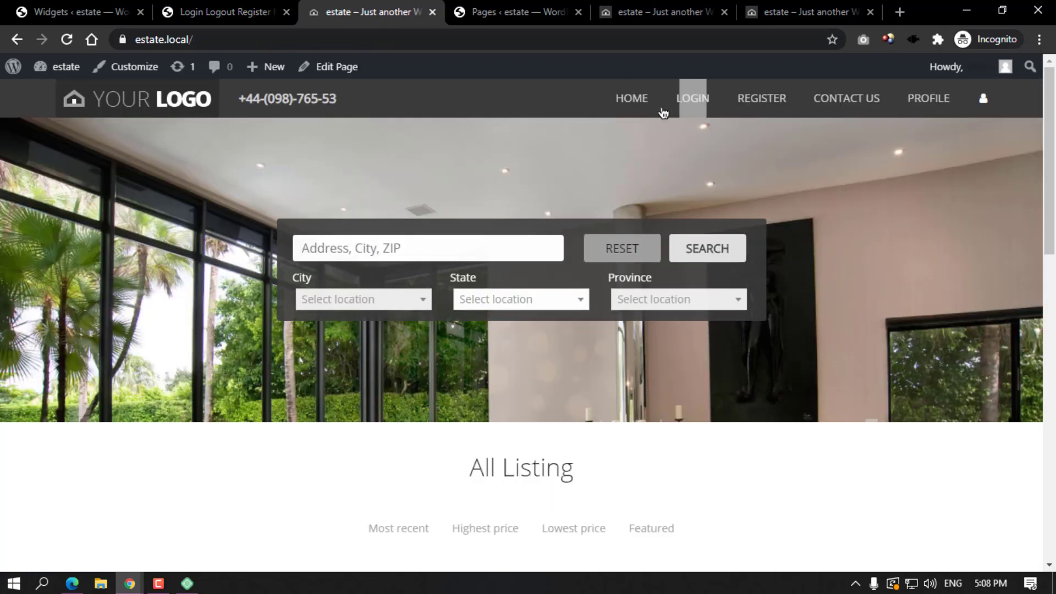
{"action": "left_click", "coordinate": [78, 40]}
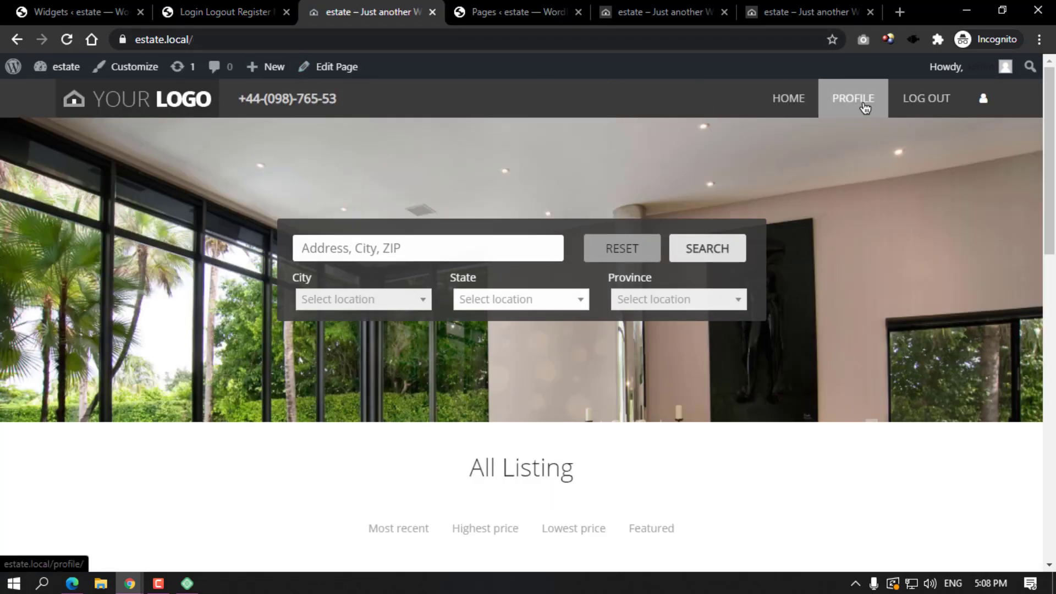
{"action": "left_click", "coordinate": [914, 99]}
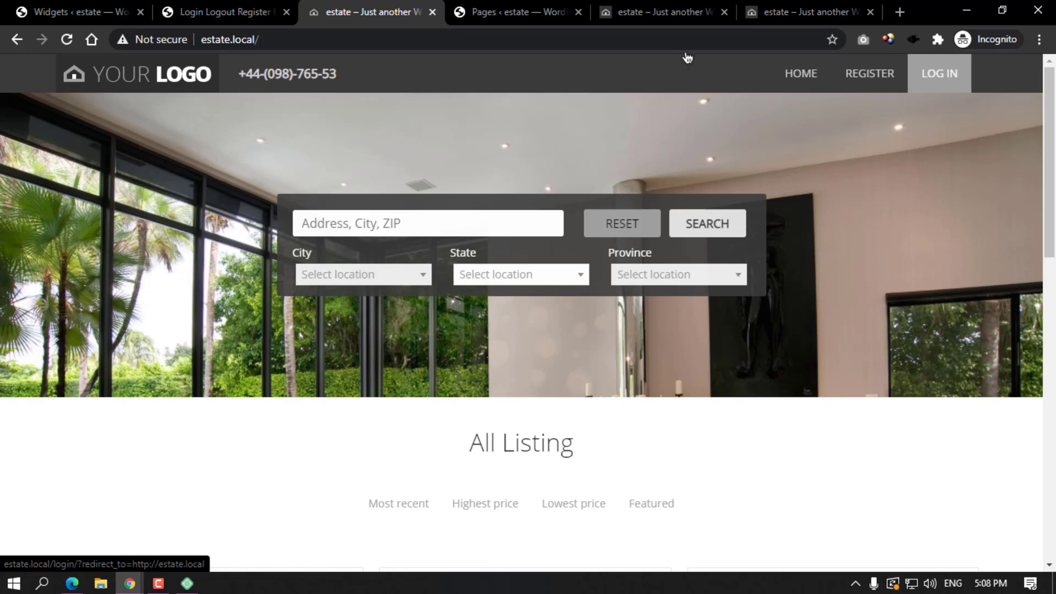
Log back in through the Dashboard with the admin account's username and password.
{"action": "left_click", "coordinate": [225, 11]}
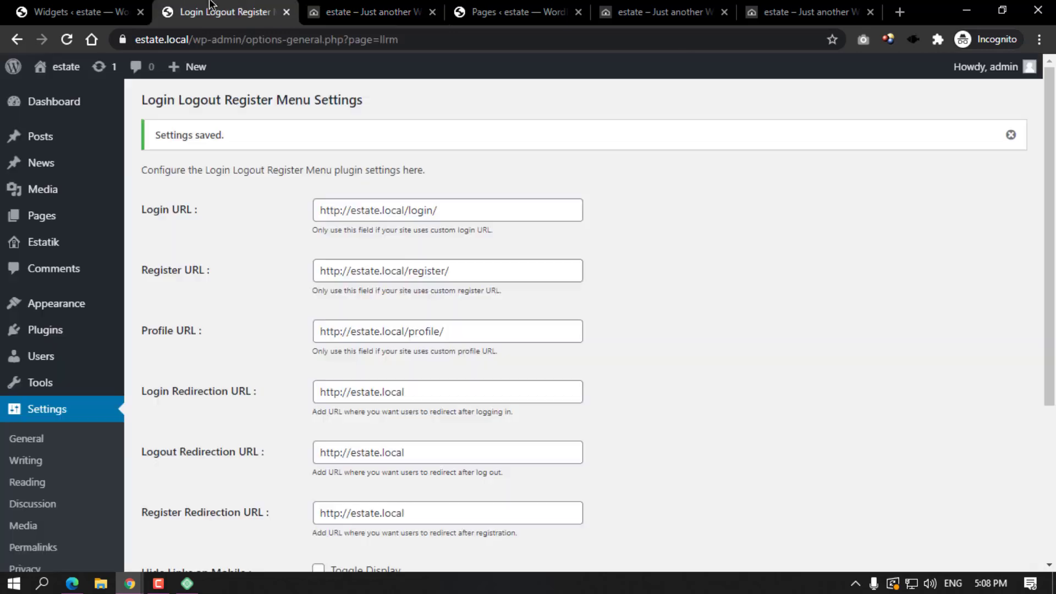
{"action": "left_click", "coordinate": [66, 101]}
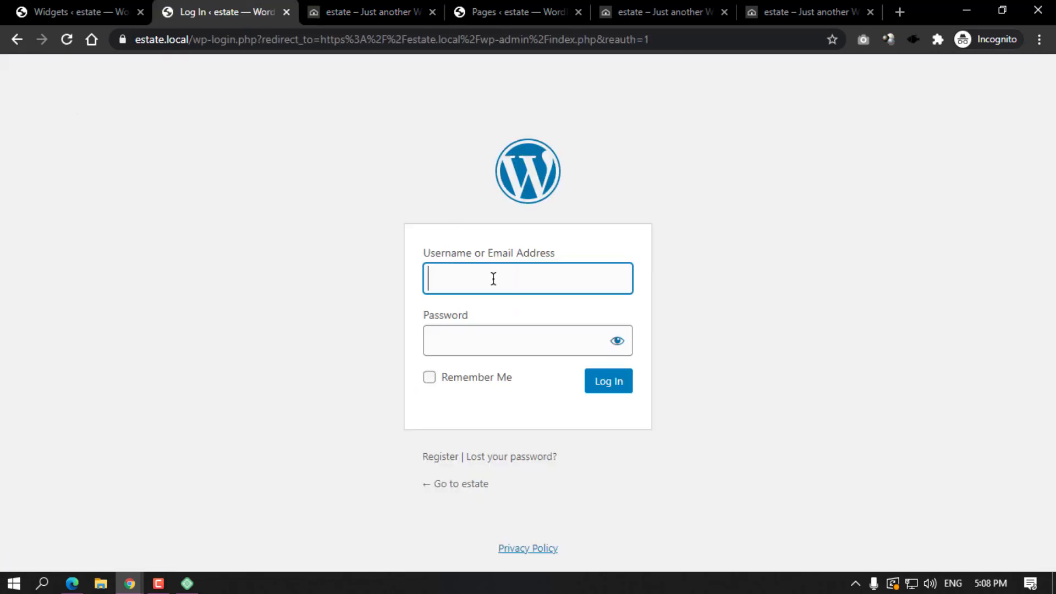
{"action": "type", "text": "admin"}
{"action": "key", "text": "Tab"}
{"action": "type", "text": "admin"}
{"action": "key", "text": "Return"}
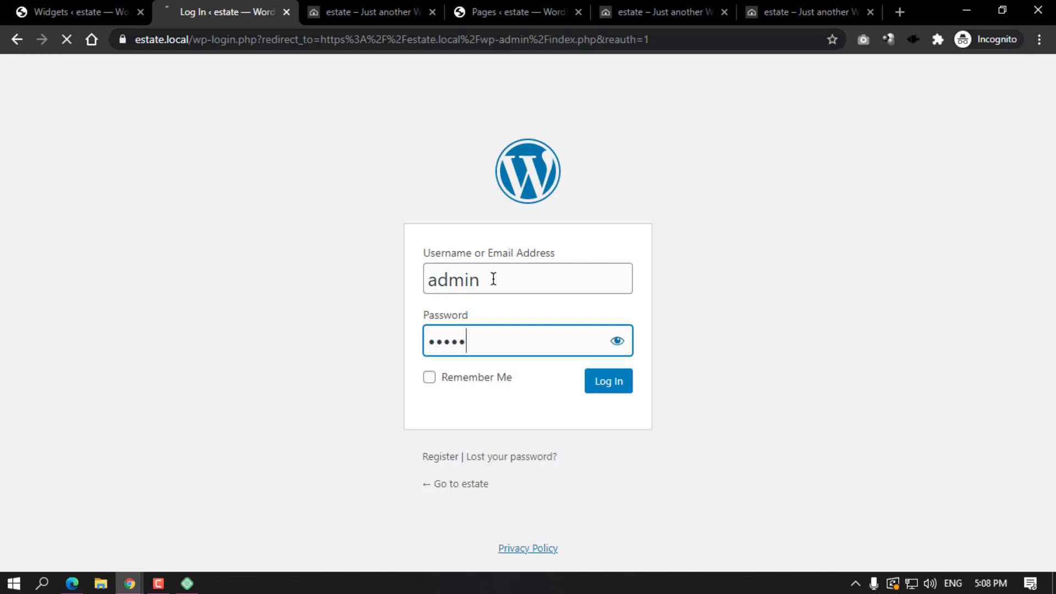
Reload the front page, open PROFILE to check Saved Homes, then return home.
{"action": "left_click", "coordinate": [359, 7]}
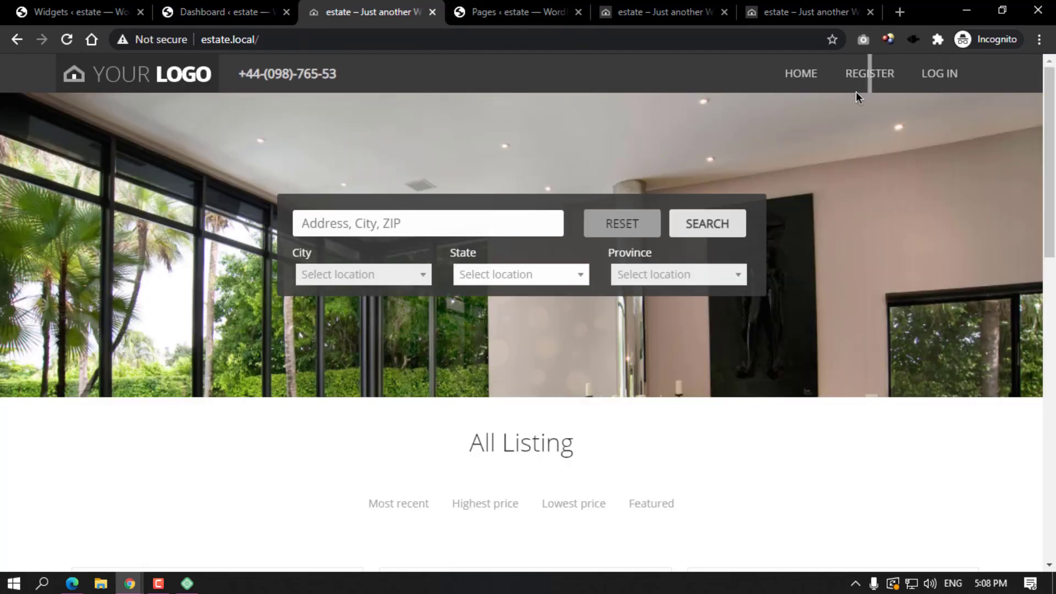
{"action": "key", "text": "F5"}
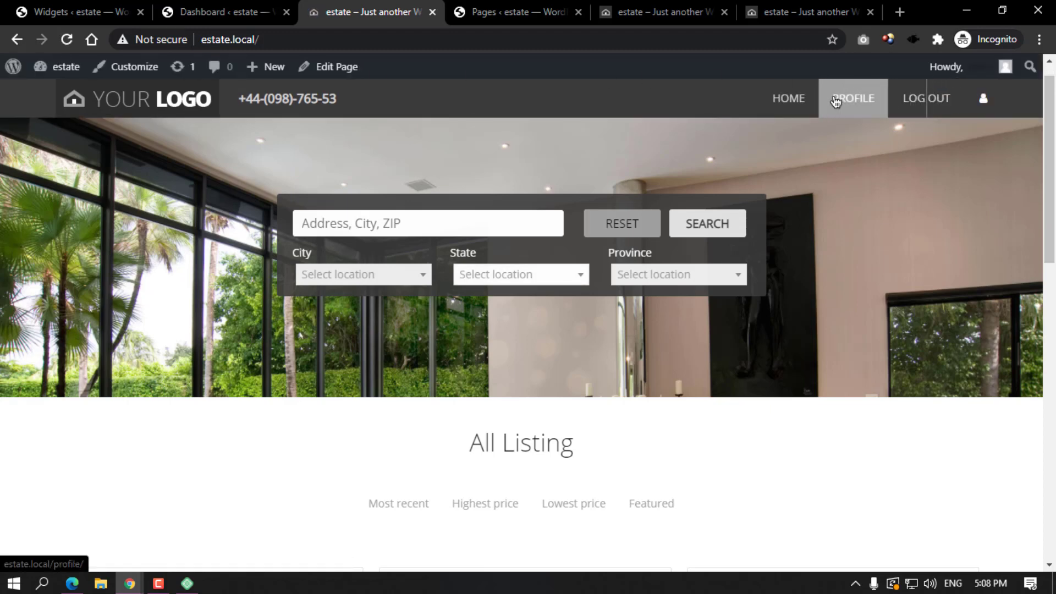
{"action": "left_click", "coordinate": [853, 99]}
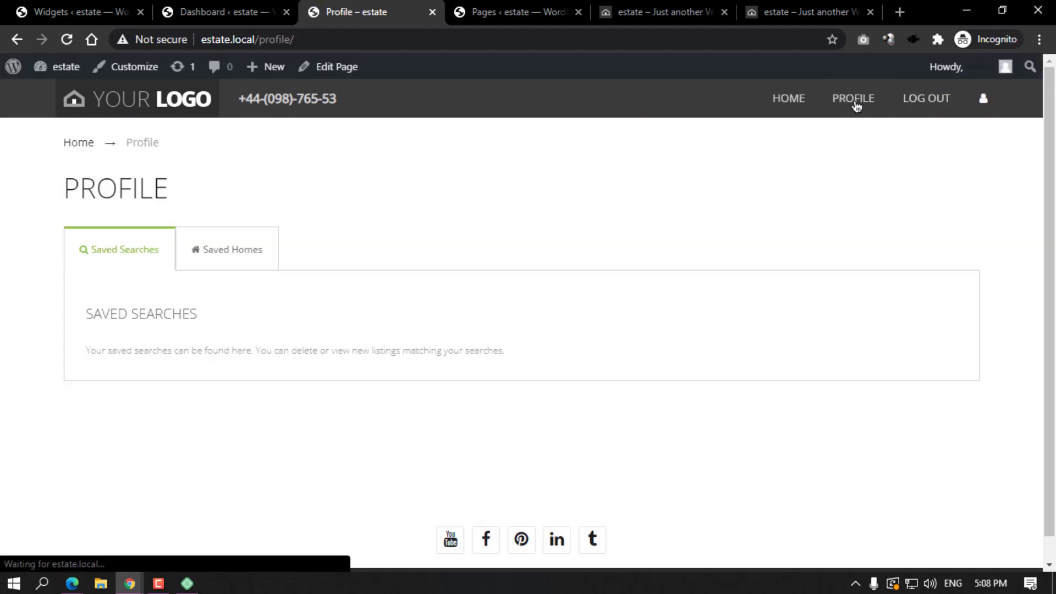
{"action": "left_click", "coordinate": [187, 254]}
{"action": "left_click", "coordinate": [157, 102]}
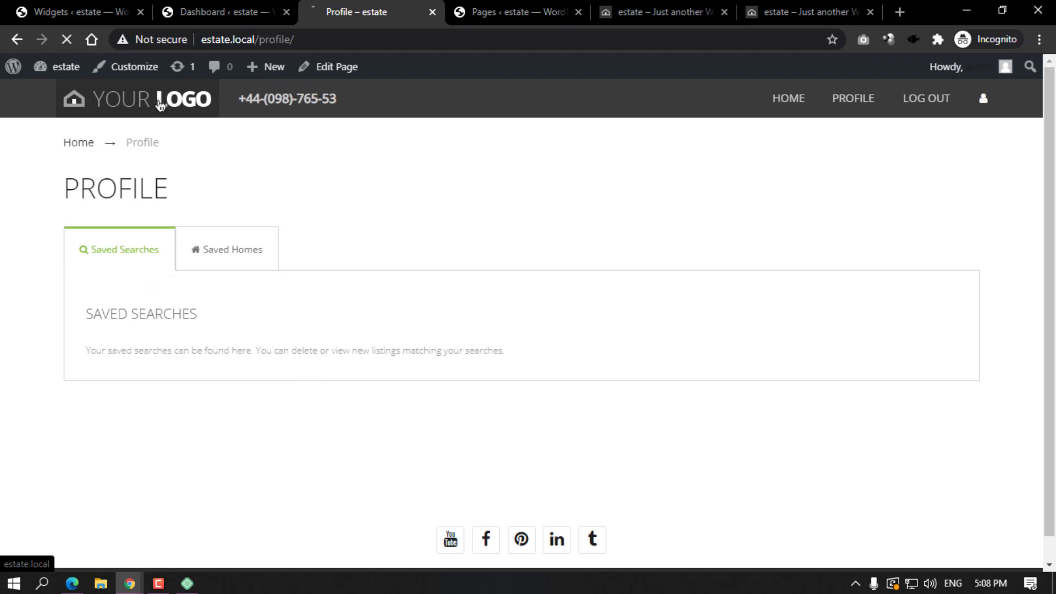
{"action": "scroll", "coordinate": [508, 170], "scroll_direction": "down", "scroll_amount": 10}
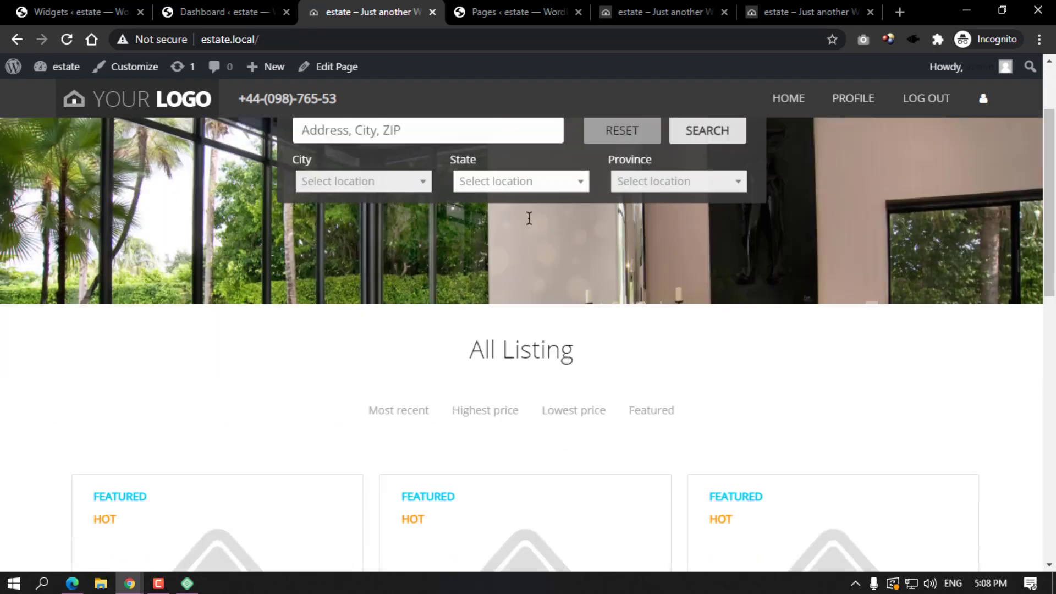
{"action": "scroll", "coordinate": [534, 221], "scroll_direction": "down", "scroll_amount": 4}
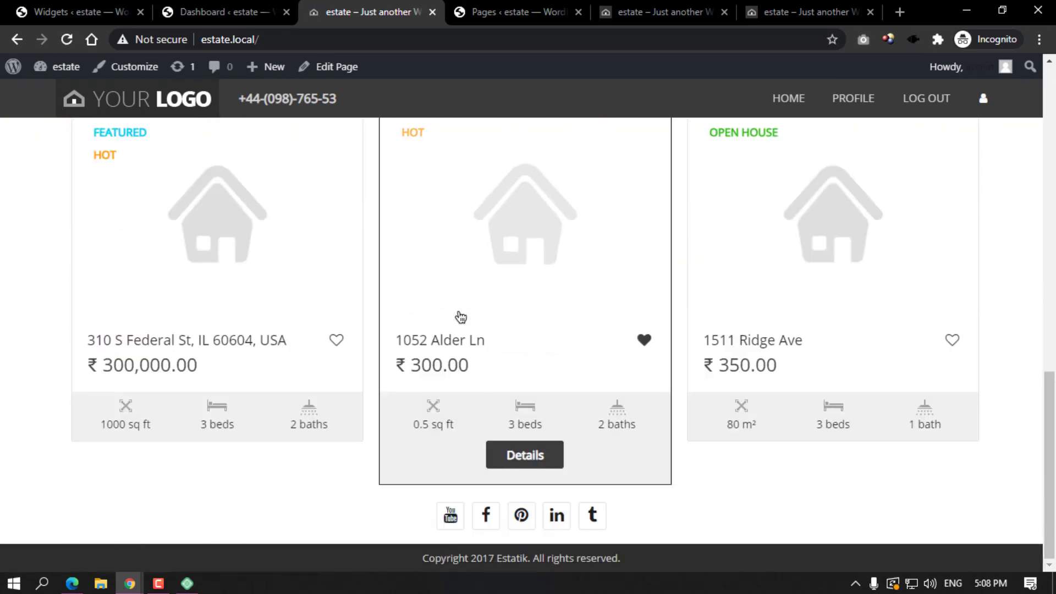
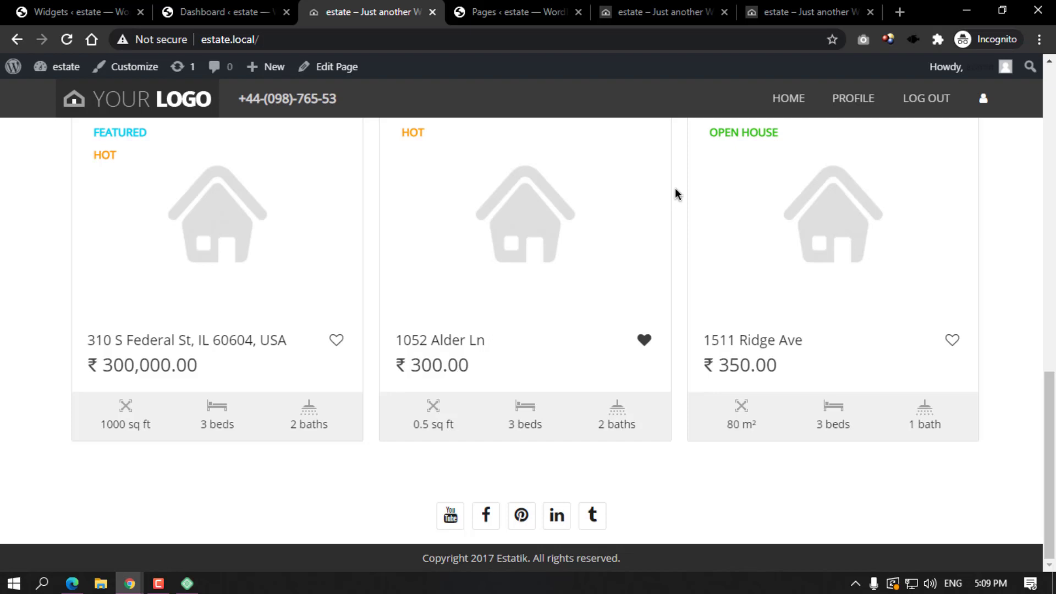
Reload the estate site's home page from the YOUR LOGO link.
{"action": "scroll", "coordinate": [676, 190], "scroll_direction": "up", "scroll_amount": 10}
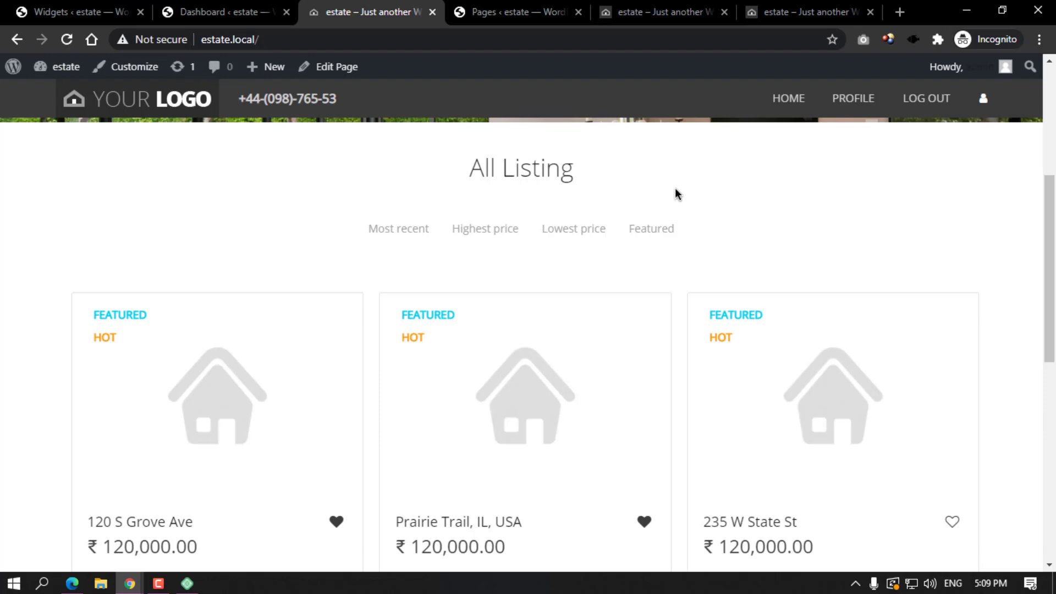
{"action": "scroll", "coordinate": [697, 240], "scroll_direction": "up", "scroll_amount": 5}
{"action": "left_click", "coordinate": [186, 114]}
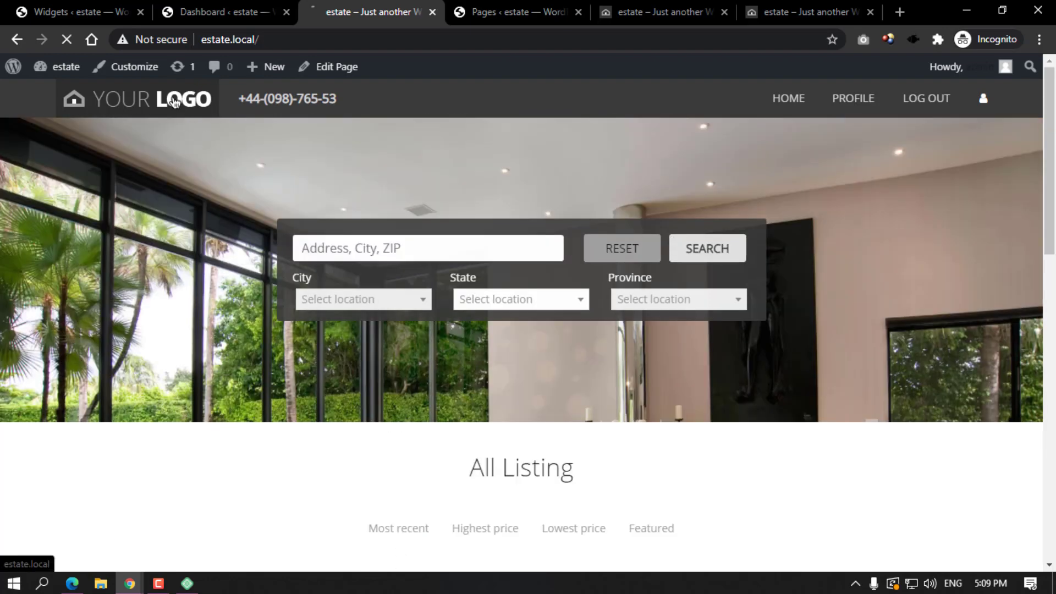
Browse the six homepage listings and open the 1052 Alder Ln property page.
{"action": "scroll", "coordinate": [715, 299], "scroll_direction": "down", "scroll_amount": 8}
{"action": "scroll", "coordinate": [633, 291], "scroll_direction": "down", "scroll_amount": 5}
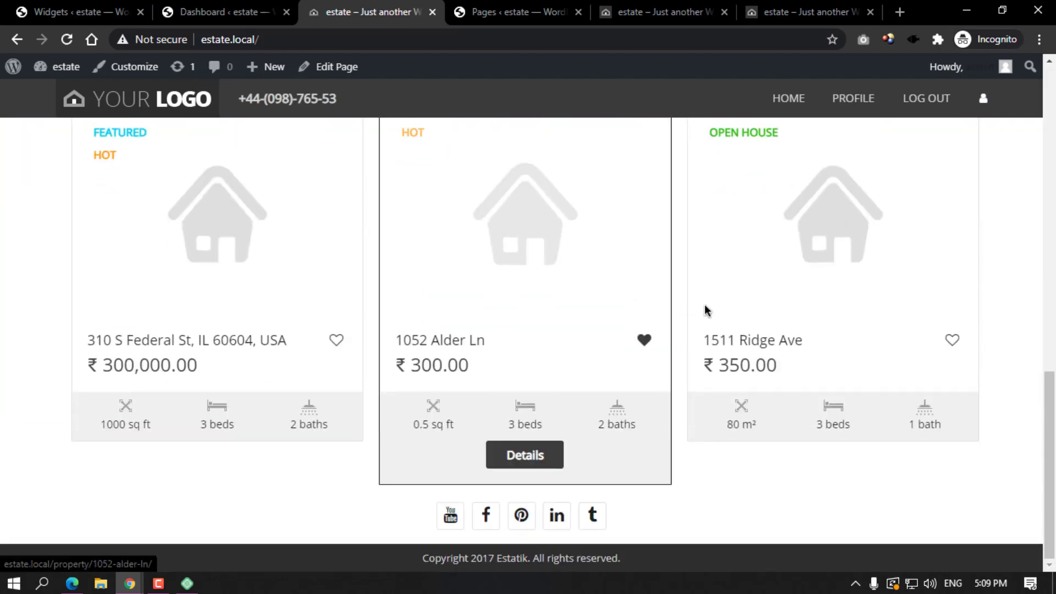
{"action": "scroll", "coordinate": [704, 306], "scroll_direction": "up", "scroll_amount": 5}
{"action": "scroll", "coordinate": [723, 302], "scroll_direction": "down", "scroll_amount": 5}
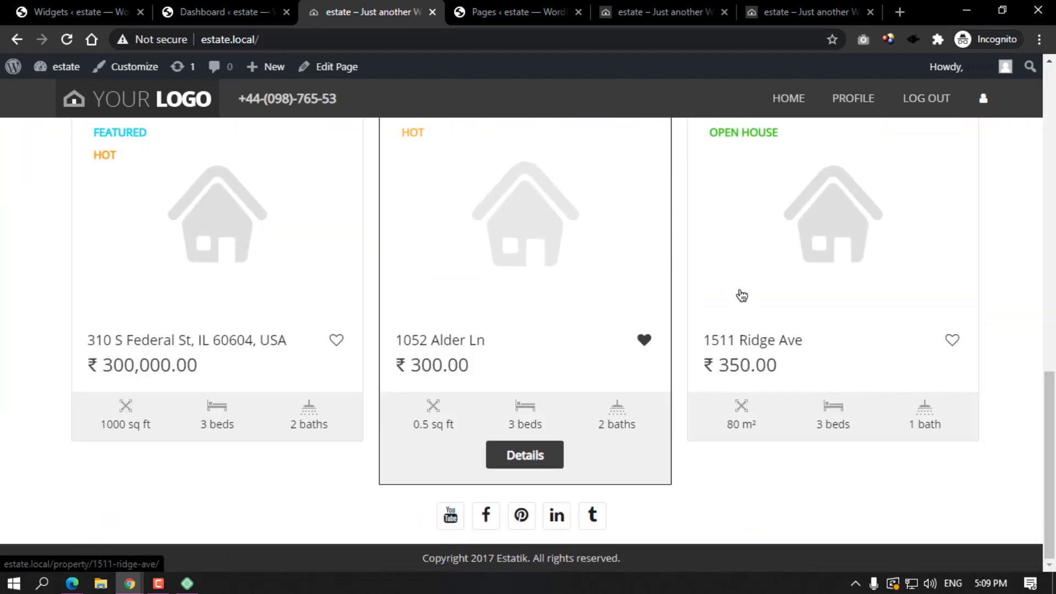
{"action": "scroll", "coordinate": [798, 270], "scroll_direction": "up", "scroll_amount": 15}
{"action": "scroll", "coordinate": [506, 283], "scroll_direction": "down", "scroll_amount": 15}
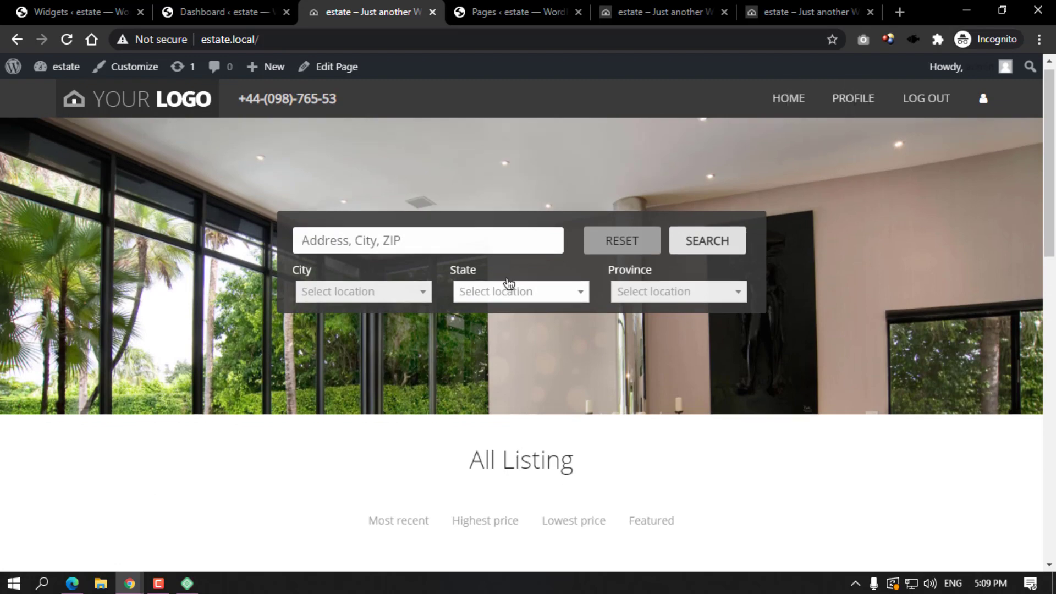
{"action": "scroll", "coordinate": [484, 336], "scroll_direction": "up", "scroll_amount": 3}
{"action": "left_click", "coordinate": [492, 323]}
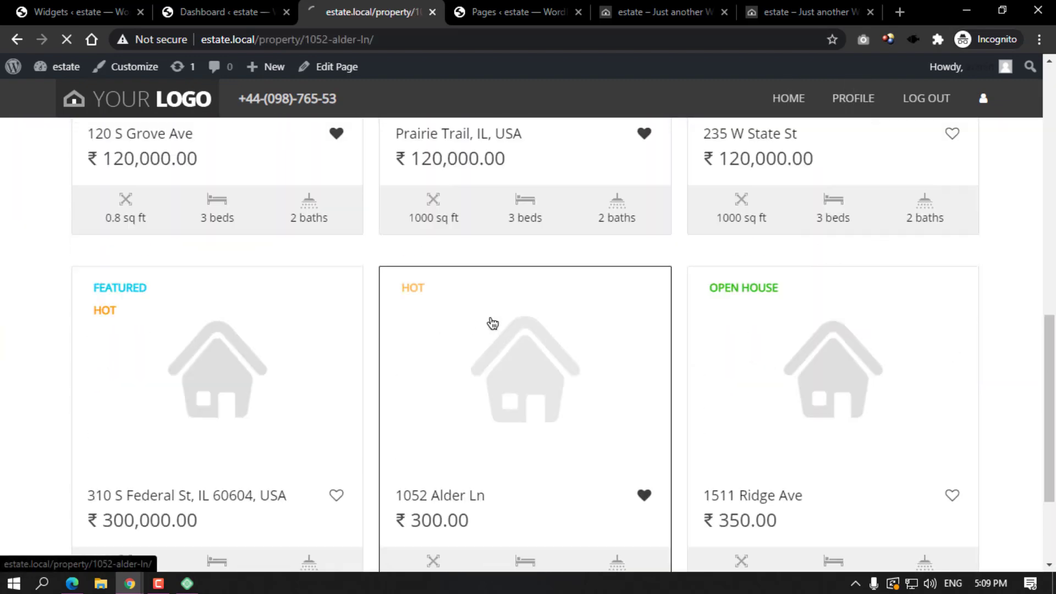
{"action": "scroll", "coordinate": [412, 299], "scroll_direction": "down", "scroll_amount": 7}
{"action": "scroll", "coordinate": [226, 248], "scroll_direction": "up", "scroll_amount": 7}
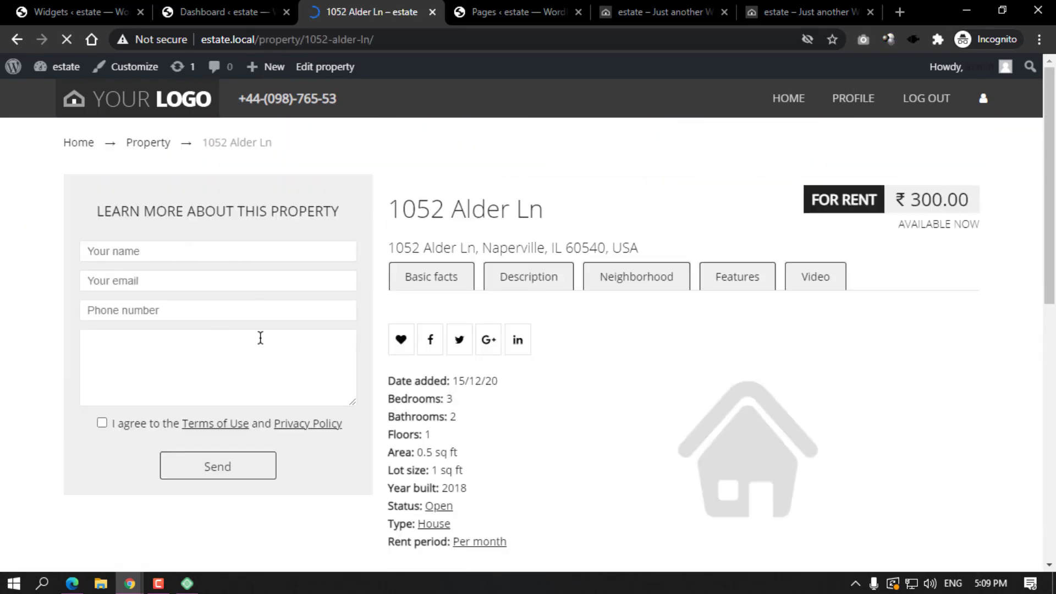
{"action": "left_click", "coordinate": [259, 8]}
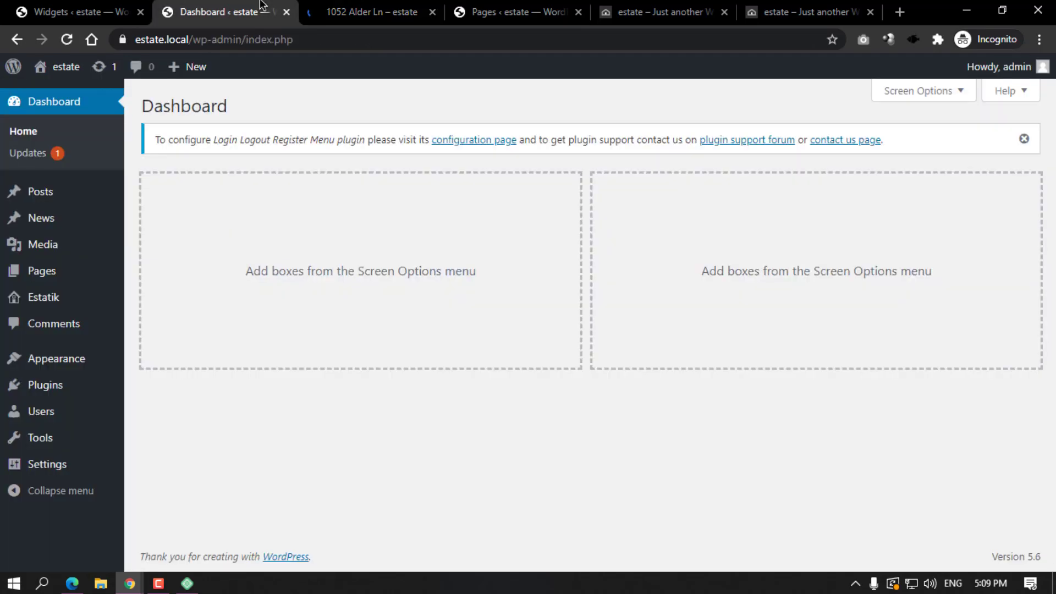
{"action": "left_click", "coordinate": [317, 10]}
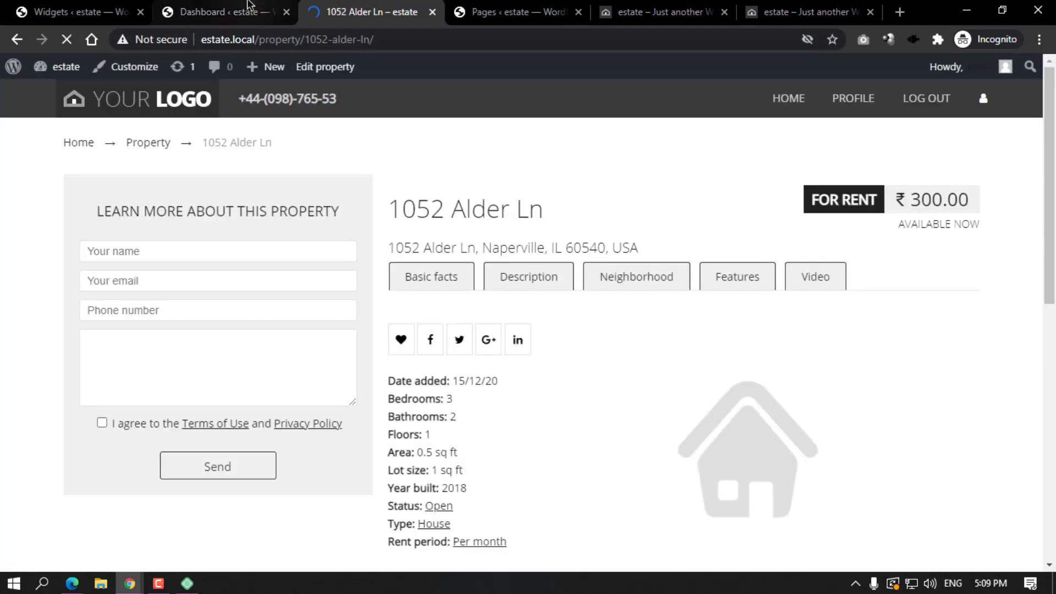
{"action": "left_click", "coordinate": [220, 12]}
{"action": "left_click", "coordinate": [511, 12]}
{"action": "left_click", "coordinate": [358, 16]}
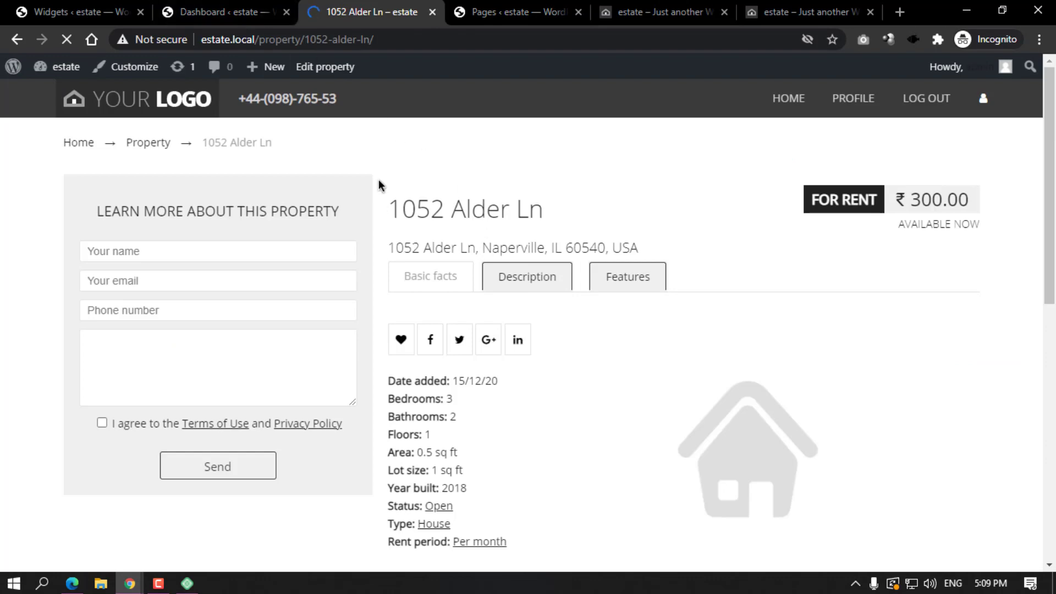
Review the 1052 Alder Ln rental page again, then return to the admin Dashboard.
{"action": "scroll", "coordinate": [424, 348], "scroll_direction": "down", "scroll_amount": 8}
{"action": "scroll", "coordinate": [486, 344], "scroll_direction": "up", "scroll_amount": 8}
{"action": "scroll", "coordinate": [626, 316], "scroll_direction": "down", "scroll_amount": 5}
{"action": "scroll", "coordinate": [663, 306], "scroll_direction": "up", "scroll_amount": 4}
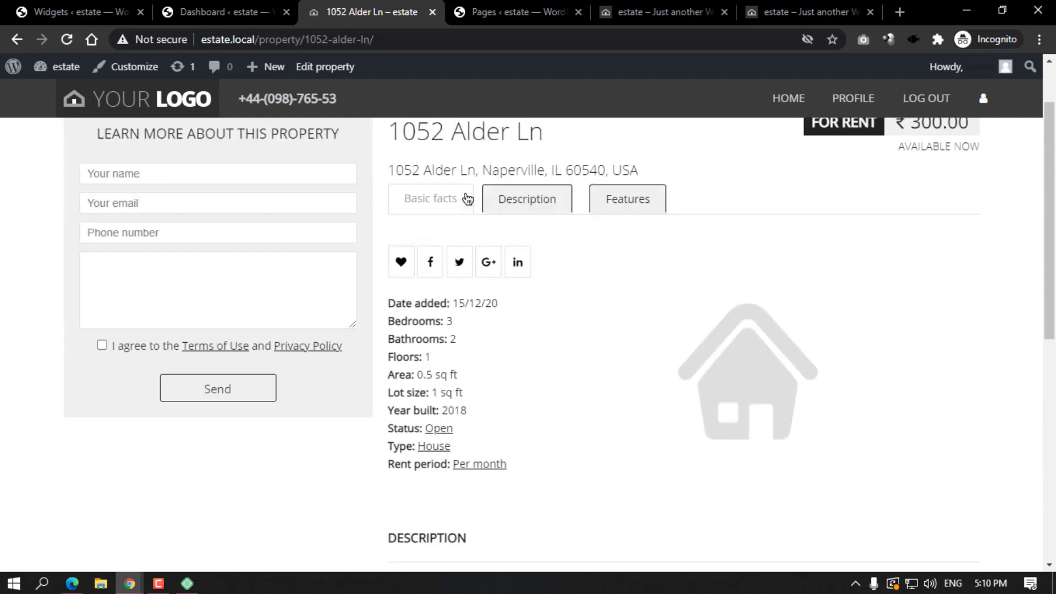
{"action": "left_click", "coordinate": [231, 12]}
{"action": "mouse_move", "coordinate": [63, 292]}
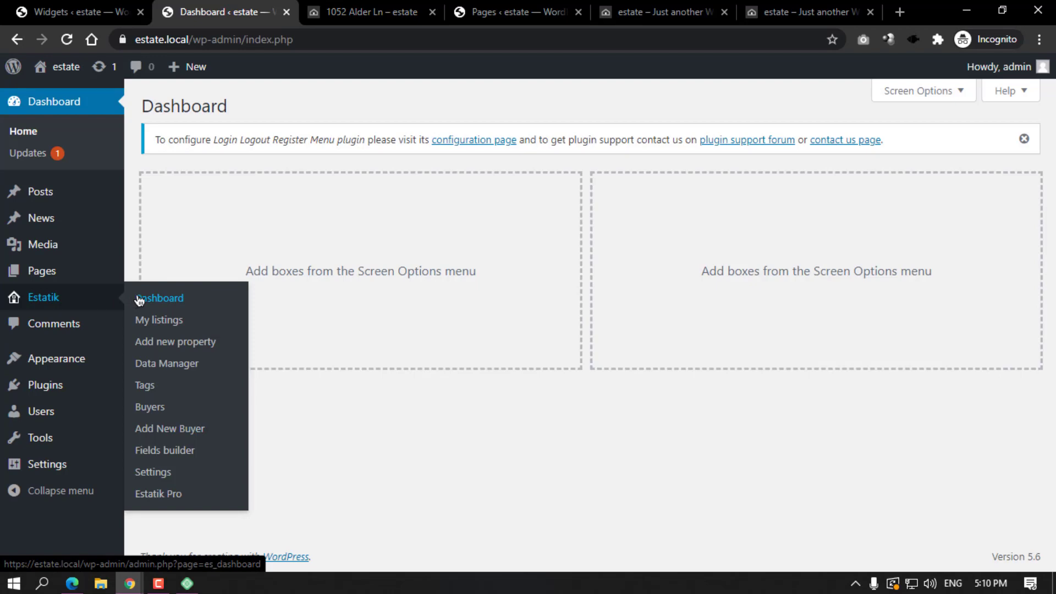
{"action": "left_click", "coordinate": [163, 322]}
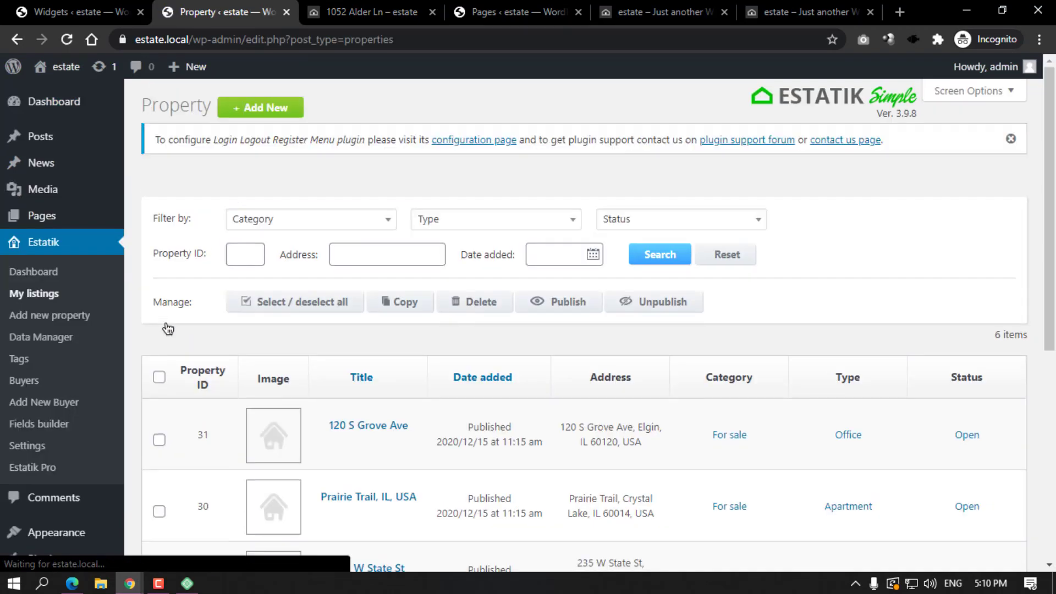
{"action": "left_click", "coordinate": [59, 317]}
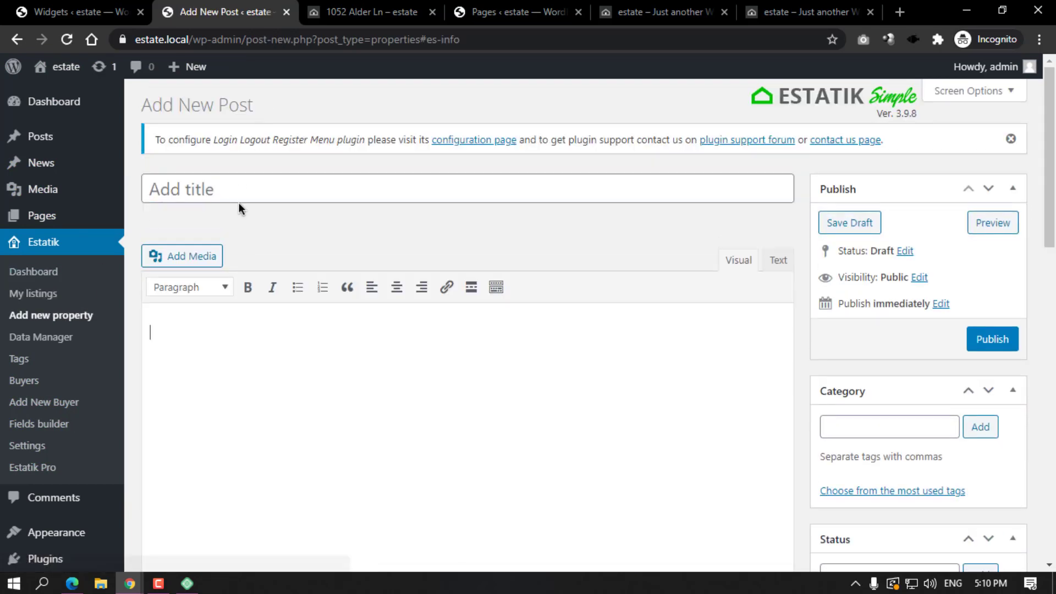
{"action": "scroll", "coordinate": [412, 291], "scroll_direction": "down", "scroll_amount": 2}
{"action": "scroll", "coordinate": [412, 290], "scroll_direction": "up", "scroll_amount": 3}
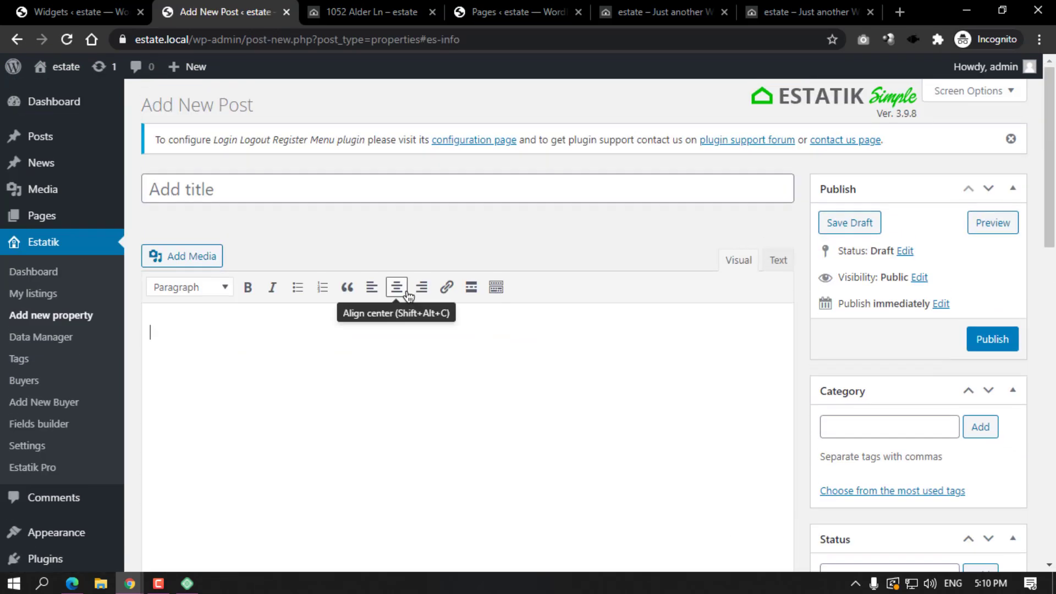
{"action": "left_click", "coordinate": [17, 41]}
{"action": "scroll", "coordinate": [342, 300], "scroll_direction": "down", "scroll_amount": 3}
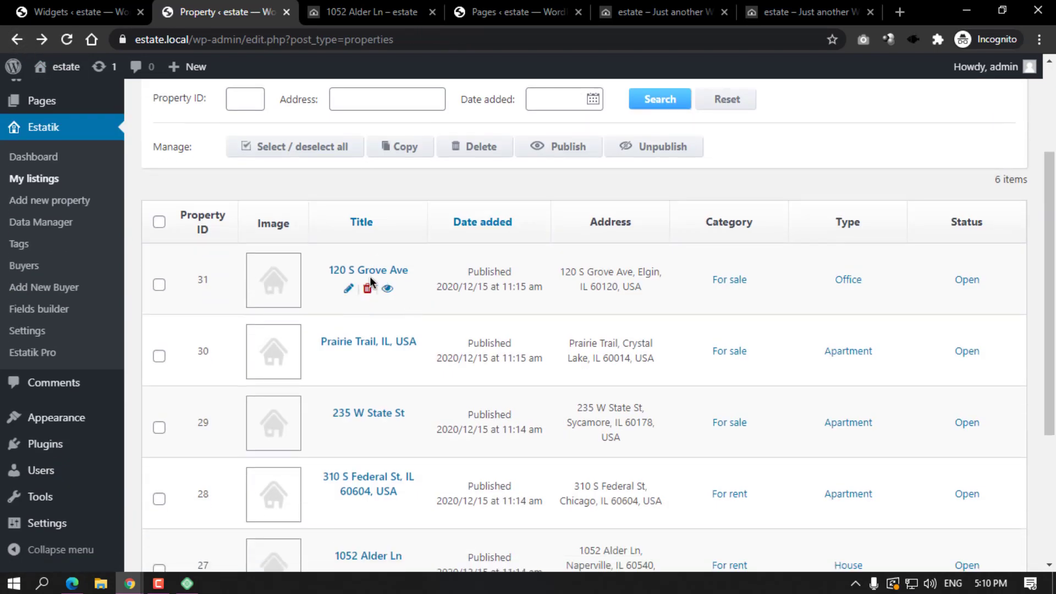
{"action": "left_click", "coordinate": [348, 288]}
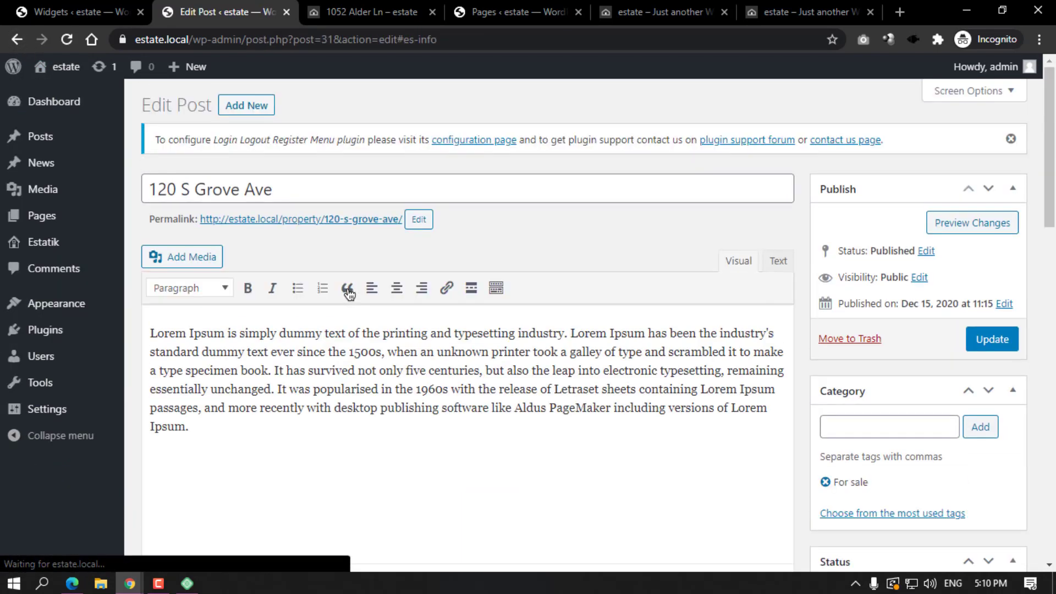
{"action": "left_click_drag", "start_coordinate": [293, 190], "coordinate": [136, 186]}
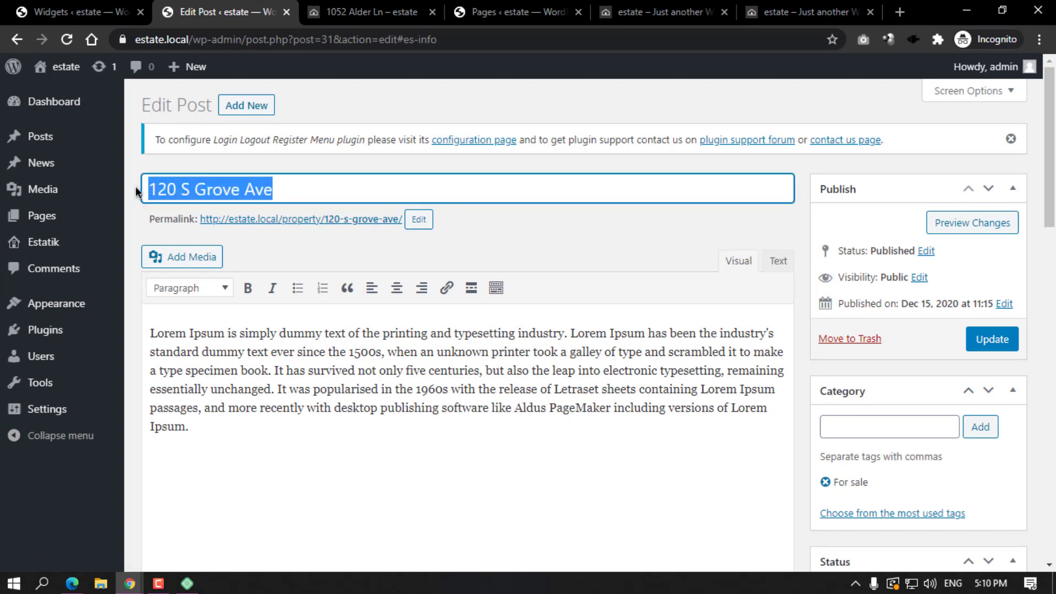
{"action": "scroll", "coordinate": [217, 208], "scroll_direction": "down", "scroll_amount": 1}
{"action": "left_click_drag", "start_coordinate": [200, 348], "coordinate": [149, 246]}
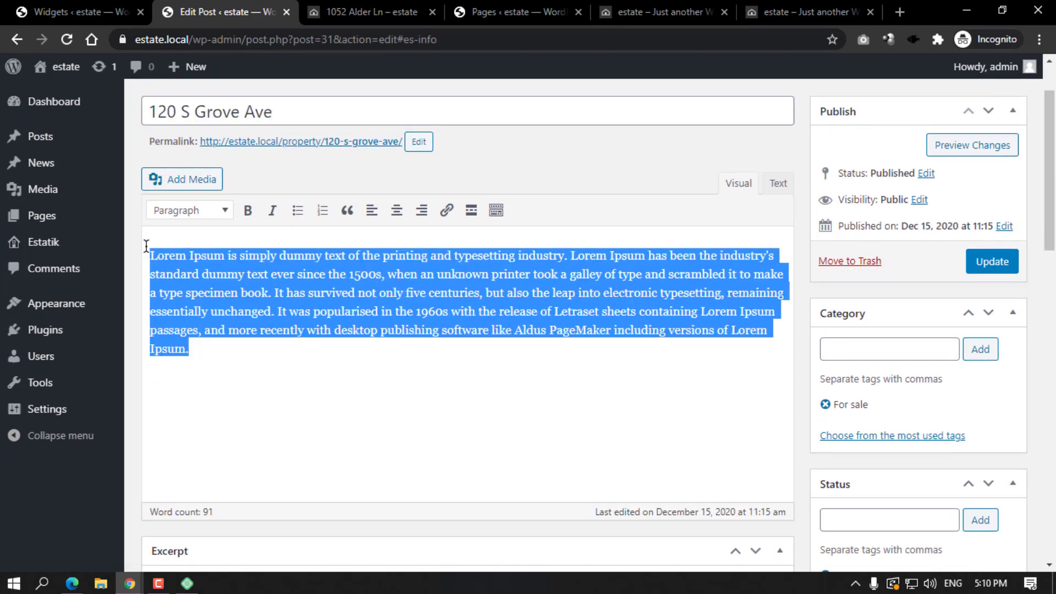
{"action": "scroll", "coordinate": [800, 283], "scroll_direction": "down", "scroll_amount": 3}
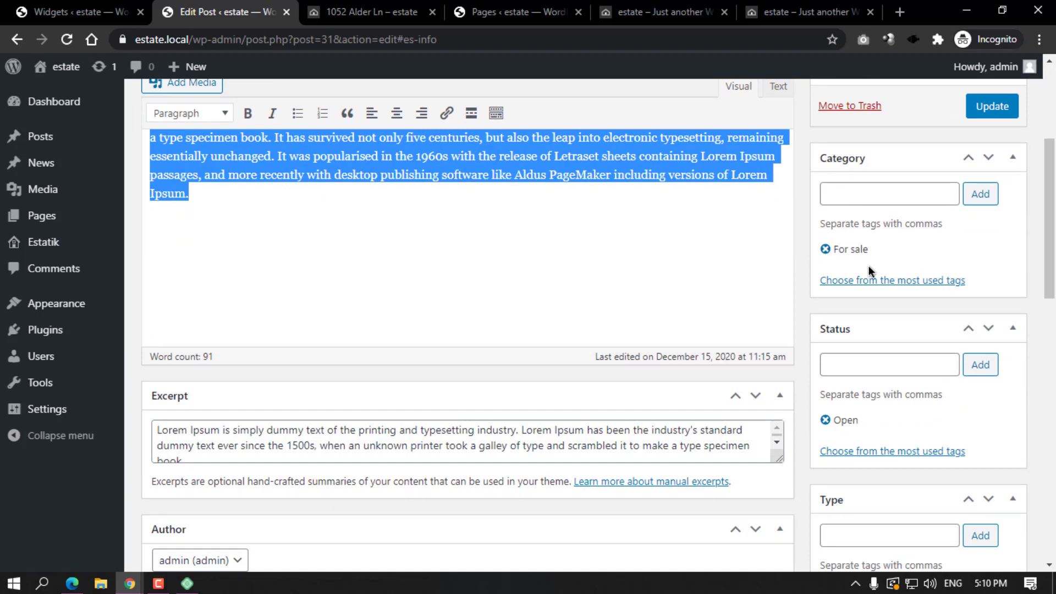
{"action": "scroll", "coordinate": [869, 266], "scroll_direction": "down", "scroll_amount": 3}
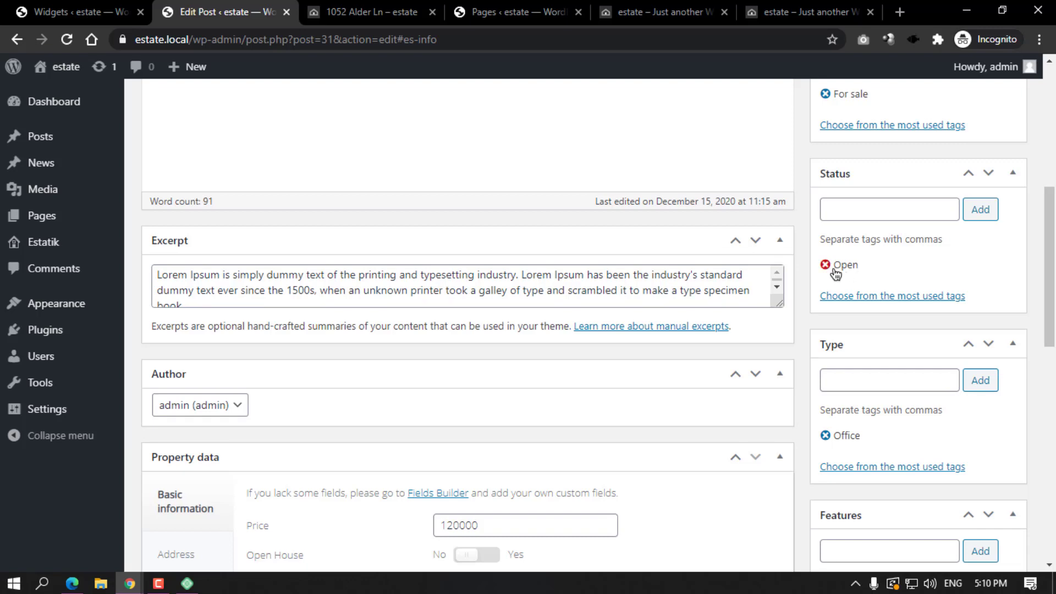
Enlarge the Excerpt box and select portions of its text.
{"action": "left_click_drag", "start_coordinate": [778, 304], "coordinate": [779, 382]}
{"action": "left_click", "coordinate": [222, 312]}
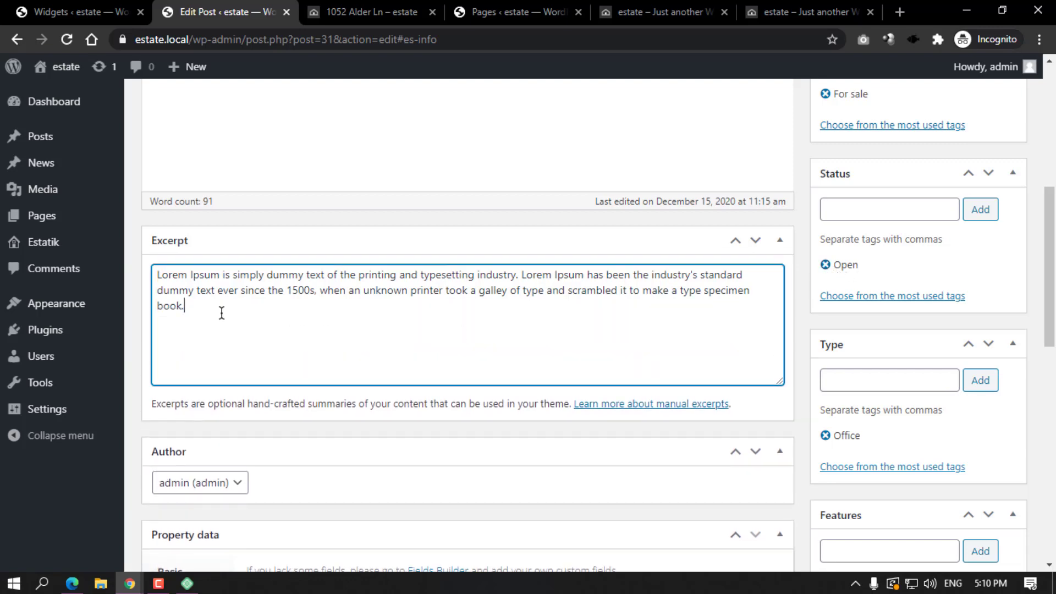
{"action": "left_click_drag", "start_coordinate": [222, 313], "coordinate": [161, 271]}
{"action": "scroll", "coordinate": [365, 302], "scroll_direction": "up", "scroll_amount": 6}
{"action": "scroll", "coordinate": [352, 262], "scroll_direction": "down", "scroll_amount": 5}
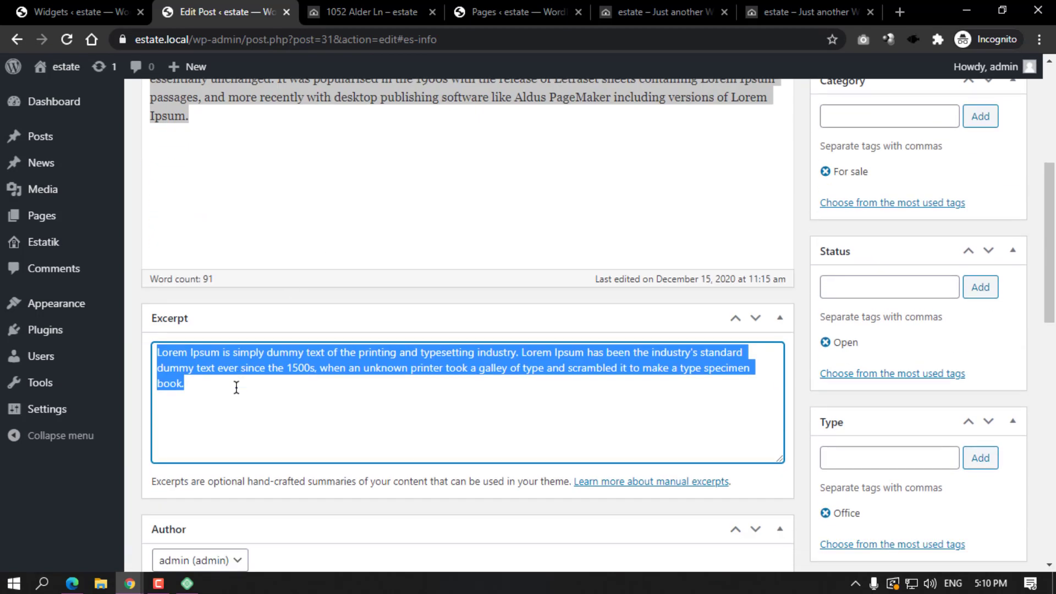
{"action": "left_click", "coordinate": [237, 388]}
{"action": "scroll", "coordinate": [281, 248], "scroll_direction": "up", "scroll_amount": 3}
{"action": "scroll", "coordinate": [275, 330], "scroll_direction": "down", "scroll_amount": 3}
{"action": "left_click", "coordinate": [215, 367]}
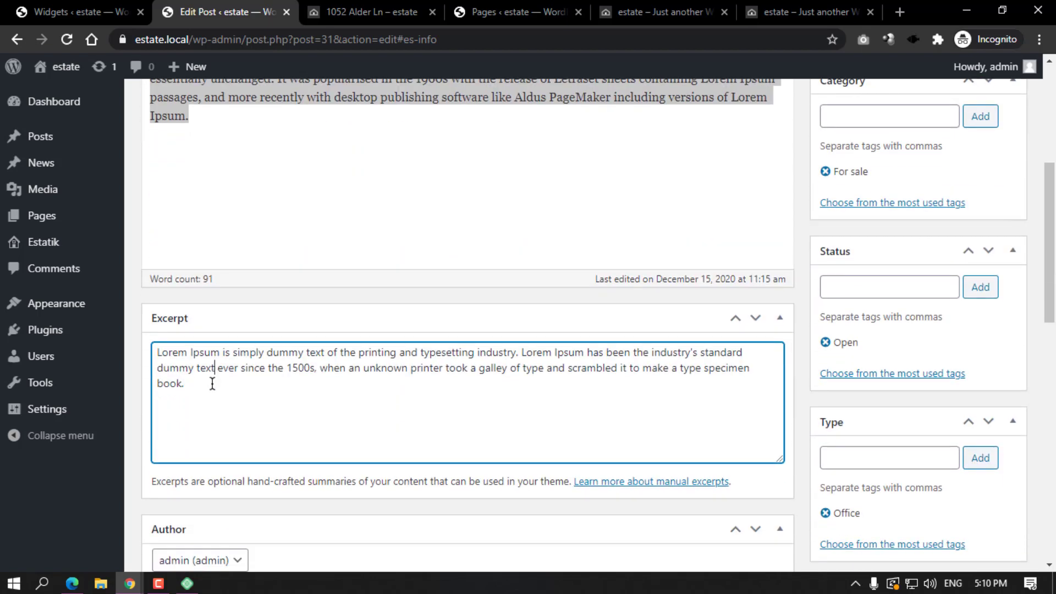
{"action": "left_click_drag", "start_coordinate": [212, 384], "coordinate": [158, 348]}
{"action": "scroll", "coordinate": [385, 362], "scroll_direction": "down", "scroll_amount": 5}
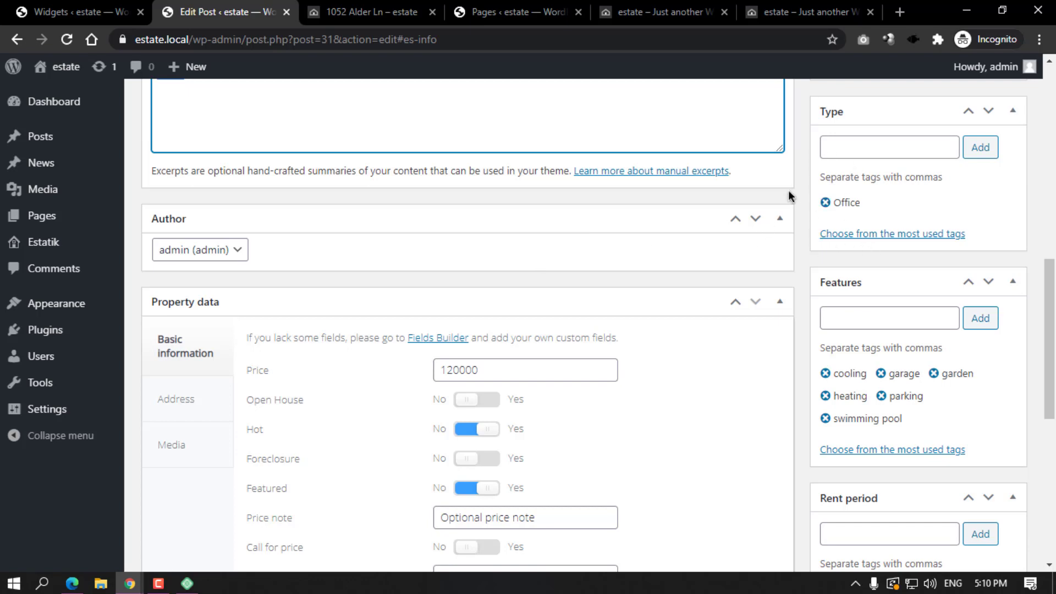
{"action": "key", "text": "ctrl+a"}
{"action": "scroll", "coordinate": [698, 285], "scroll_direction": "up", "scroll_amount": 4}
{"action": "scroll", "coordinate": [698, 286], "scroll_direction": "down", "scroll_amount": 4}
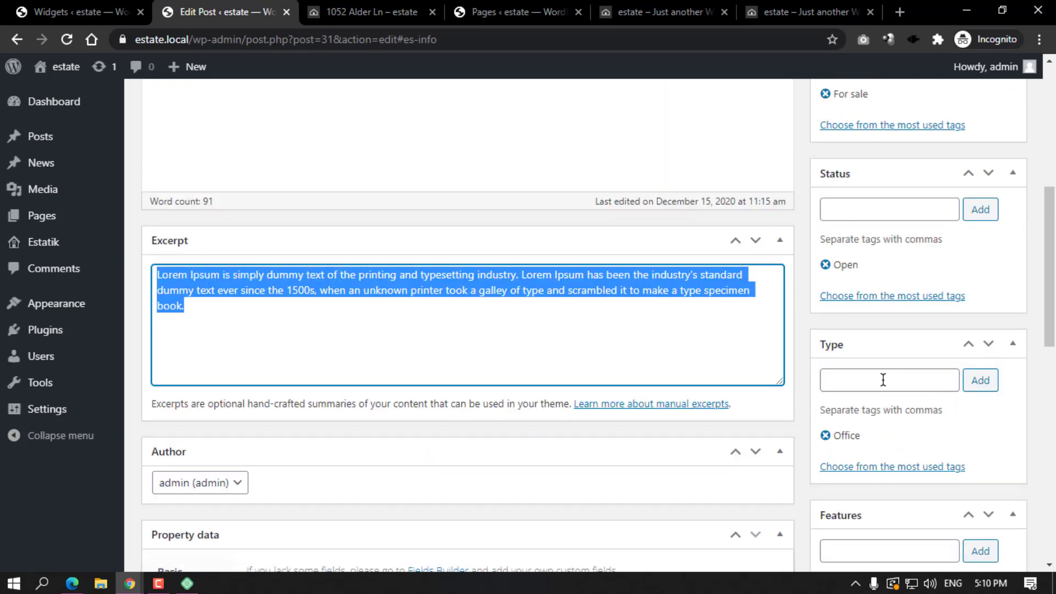
{"action": "left_click", "coordinate": [714, 426]}
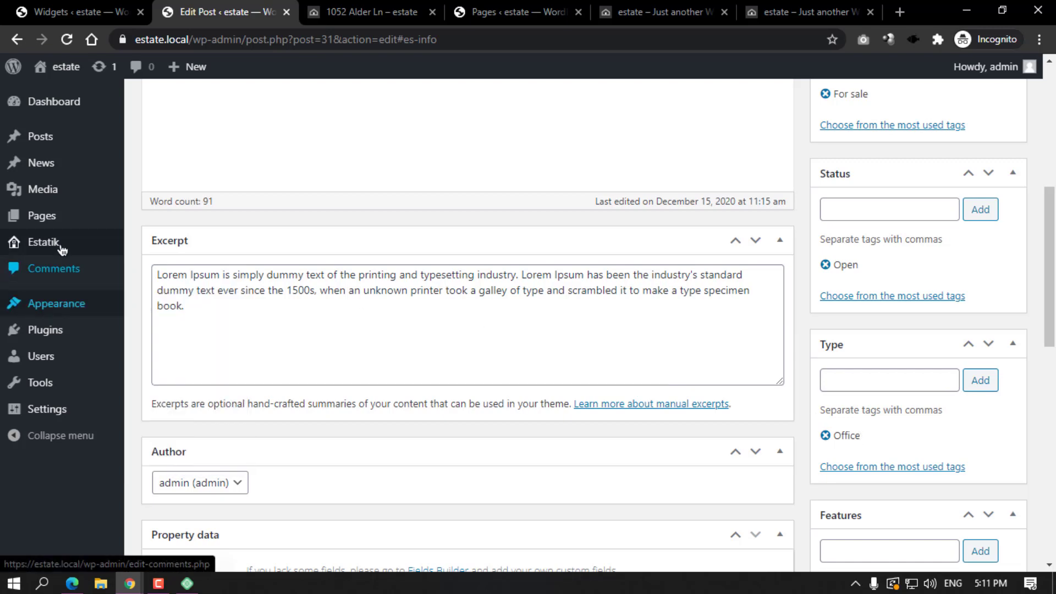
{"action": "mouse_move", "coordinate": [58, 245]}
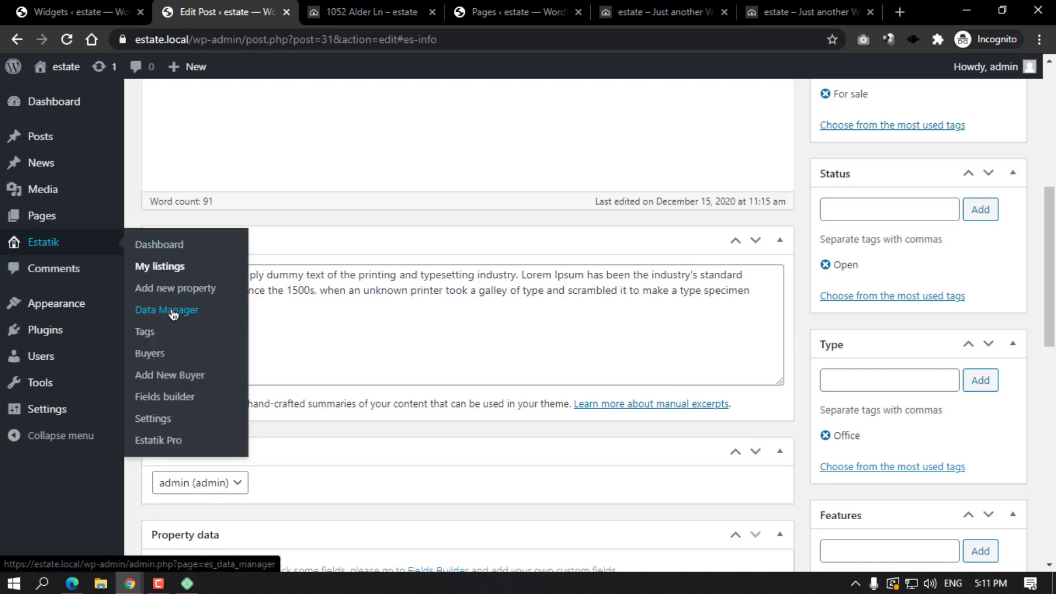
{"action": "scroll", "coordinate": [702, 358], "scroll_direction": "down", "scroll_amount": 3}
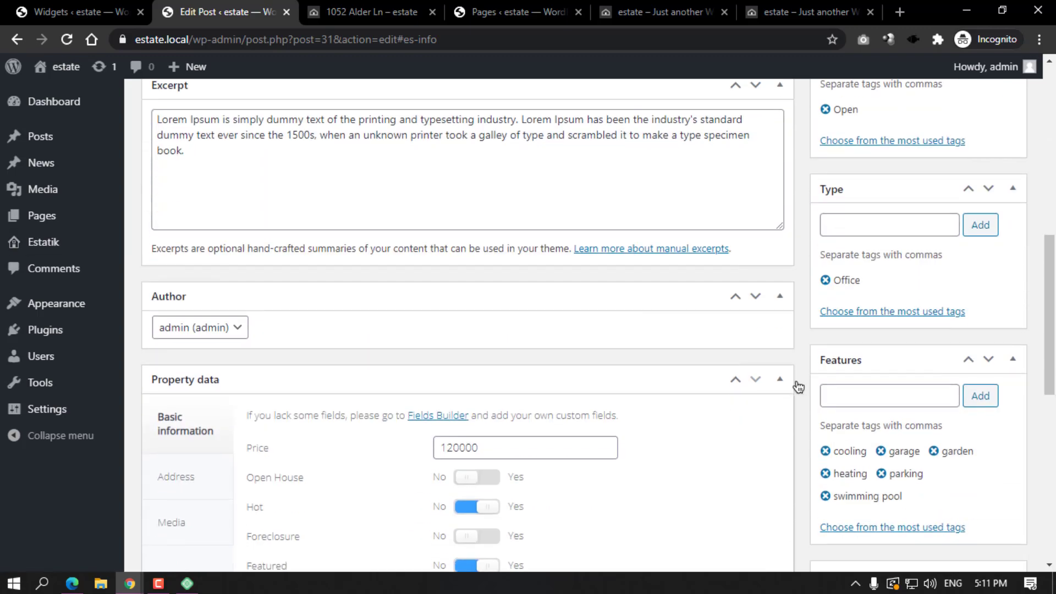
{"action": "scroll", "coordinate": [674, 372], "scroll_direction": "up", "scroll_amount": 6}
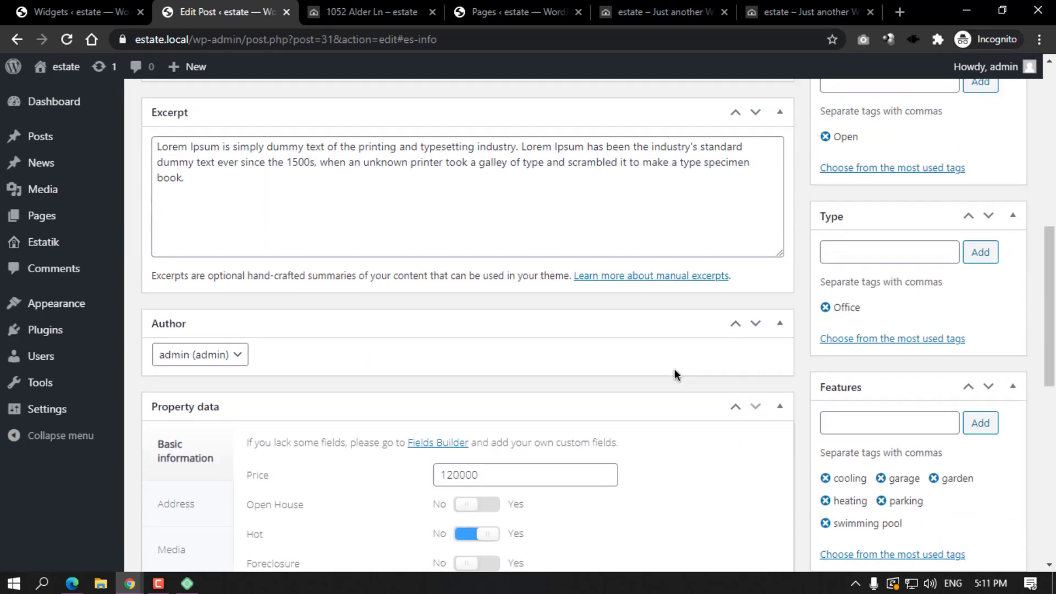
{"action": "scroll", "coordinate": [846, 335], "scroll_direction": "down", "scroll_amount": 7}
{"action": "scroll", "coordinate": [728, 328], "scroll_direction": "up", "scroll_amount": 3}
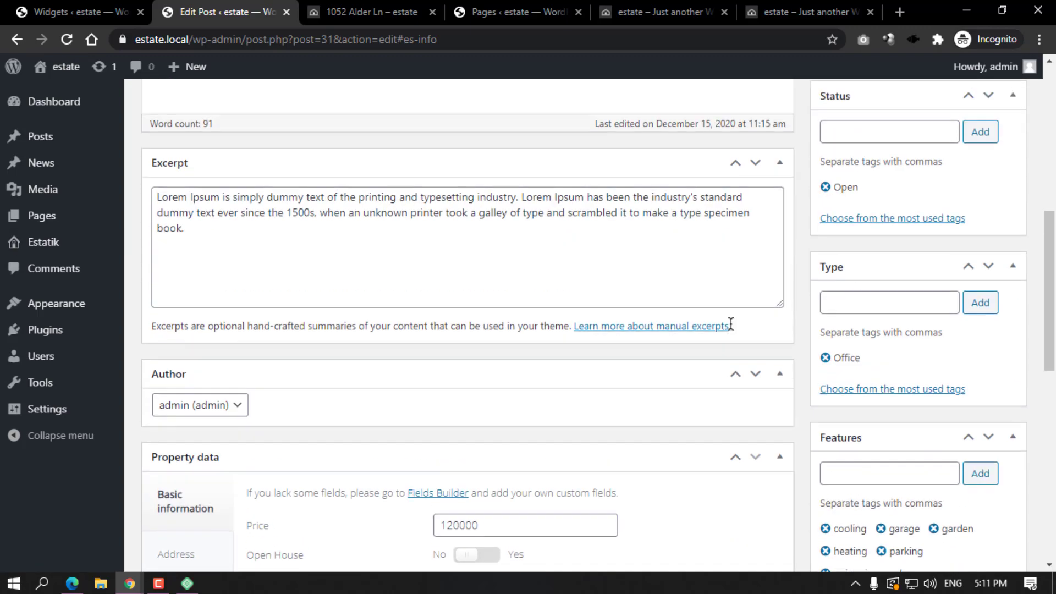
{"action": "scroll", "coordinate": [891, 318], "scroll_direction": "down", "scroll_amount": 4}
{"action": "scroll", "coordinate": [831, 324], "scroll_direction": "down", "scroll_amount": 2}
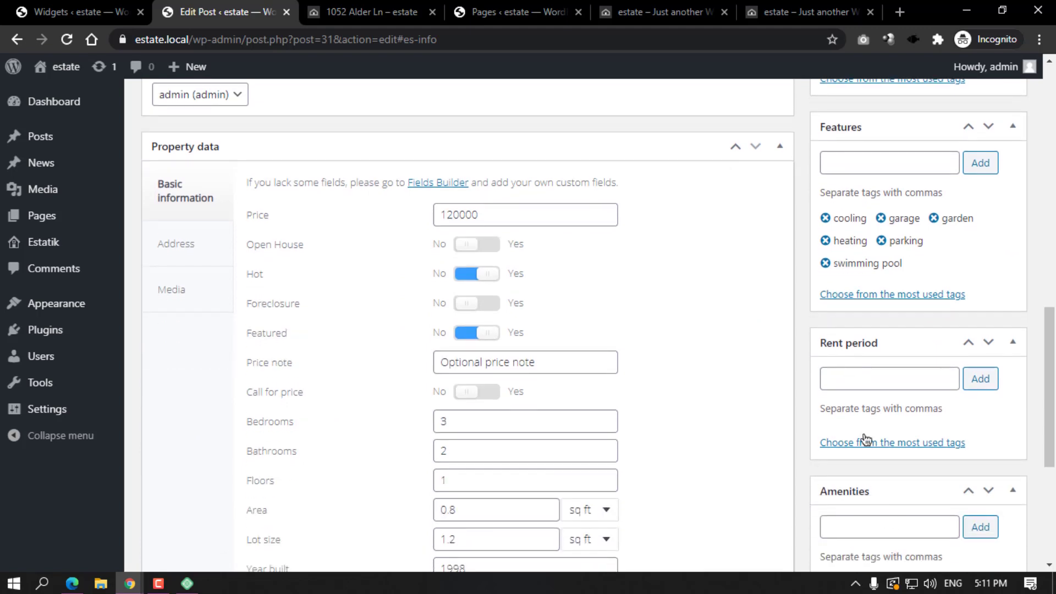
{"action": "scroll", "coordinate": [866, 440], "scroll_direction": "up", "scroll_amount": 4}
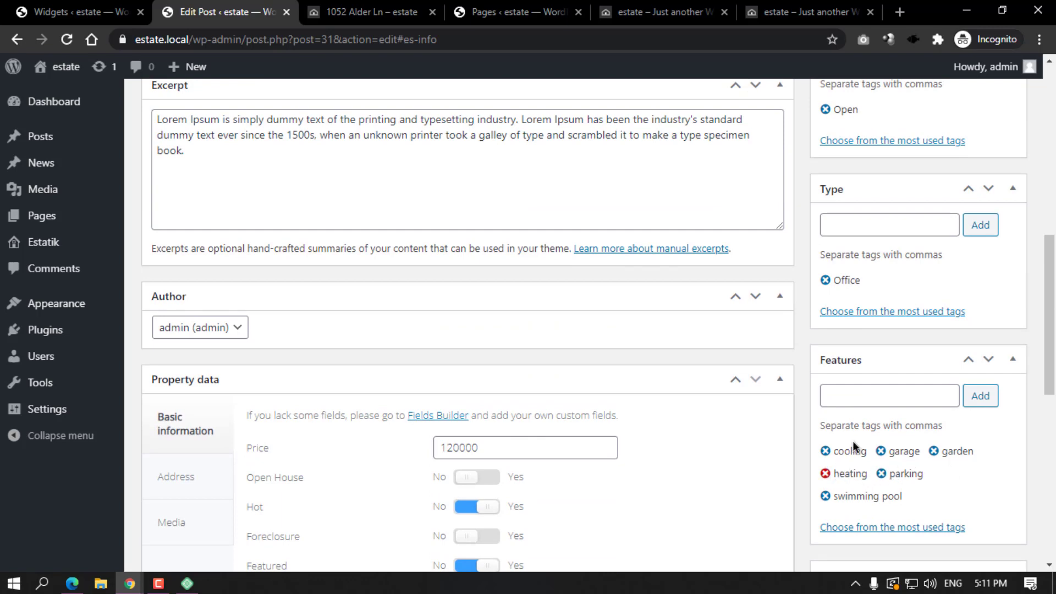
{"action": "scroll", "coordinate": [857, 440], "scroll_direction": "down", "scroll_amount": 7}
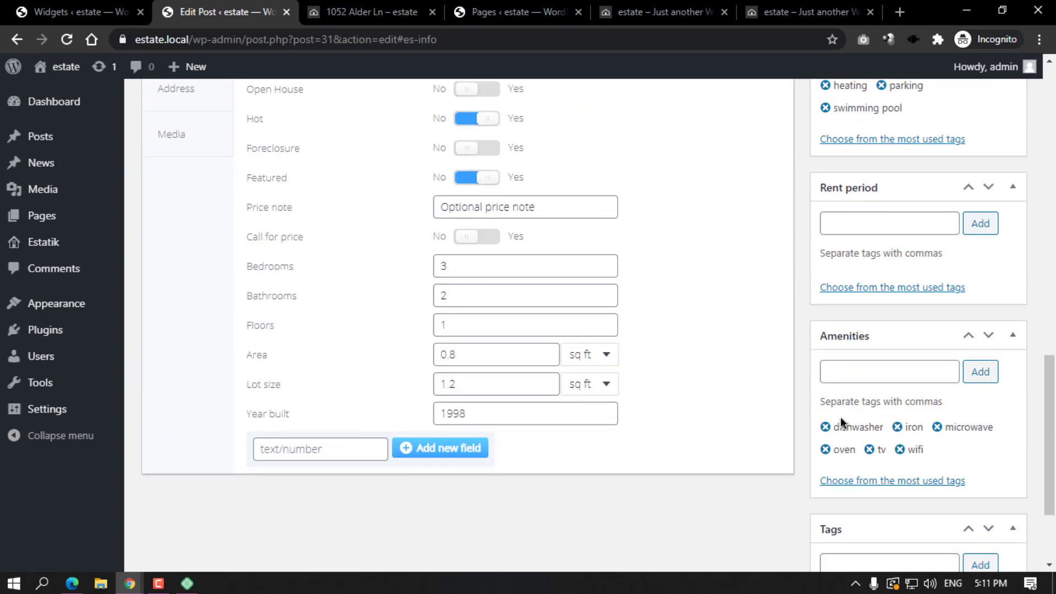
{"action": "scroll", "coordinate": [731, 225], "scroll_direction": "up", "scroll_amount": 10}
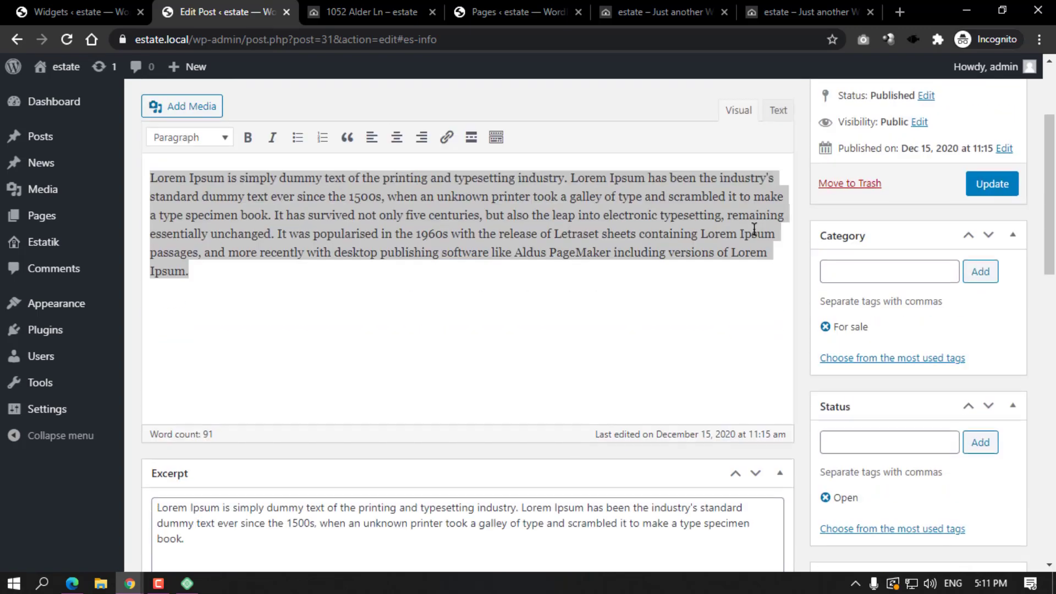
{"action": "scroll", "coordinate": [883, 387], "scroll_direction": "down", "scroll_amount": 3}
{"action": "scroll", "coordinate": [867, 313], "scroll_direction": "up", "scroll_amount": 2}
{"action": "scroll", "coordinate": [865, 283], "scroll_direction": "down", "scroll_amount": 7}
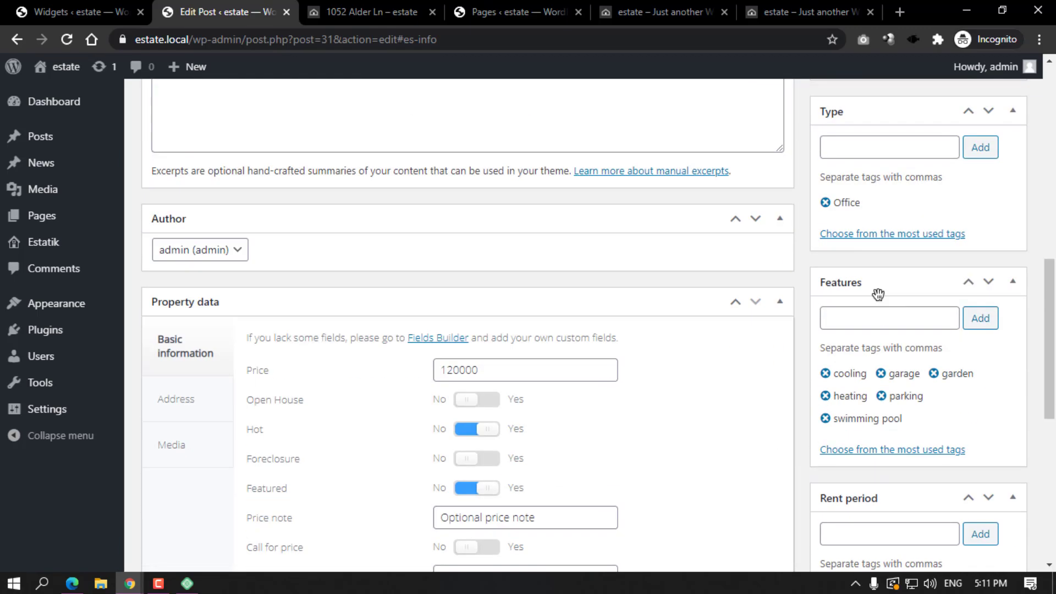
{"action": "scroll", "coordinate": [865, 282], "scroll_direction": "down", "scroll_amount": 3}
{"action": "left_click", "coordinate": [847, 374]}
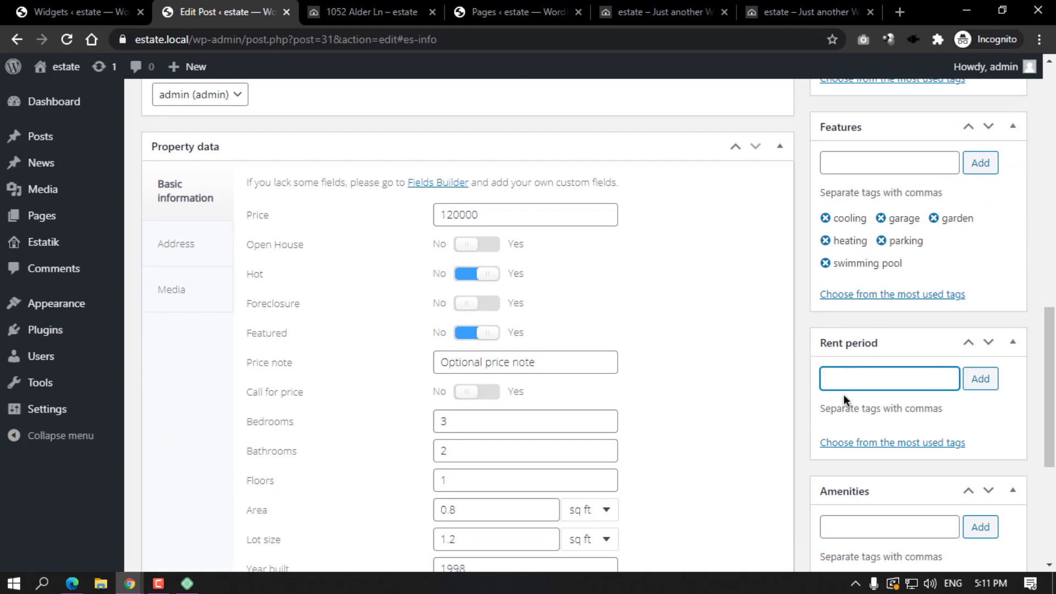
{"action": "scroll", "coordinate": [880, 374], "scroll_direction": "down", "scroll_amount": 4}
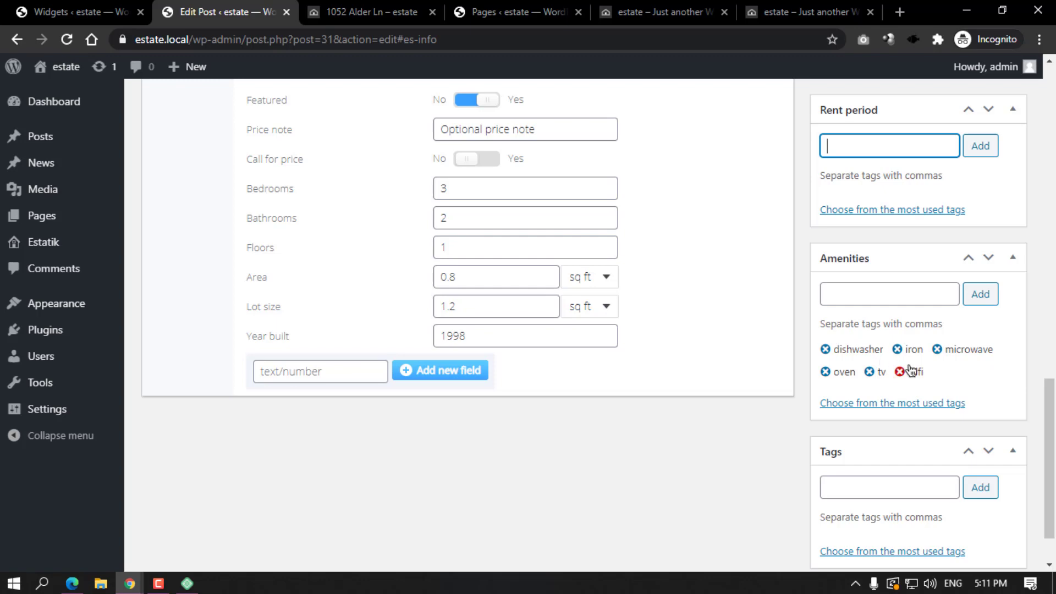
{"action": "scroll", "coordinate": [915, 396], "scroll_direction": "down", "scroll_amount": 1}
{"action": "scroll", "coordinate": [915, 394], "scroll_direction": "down", "scroll_amount": 1}
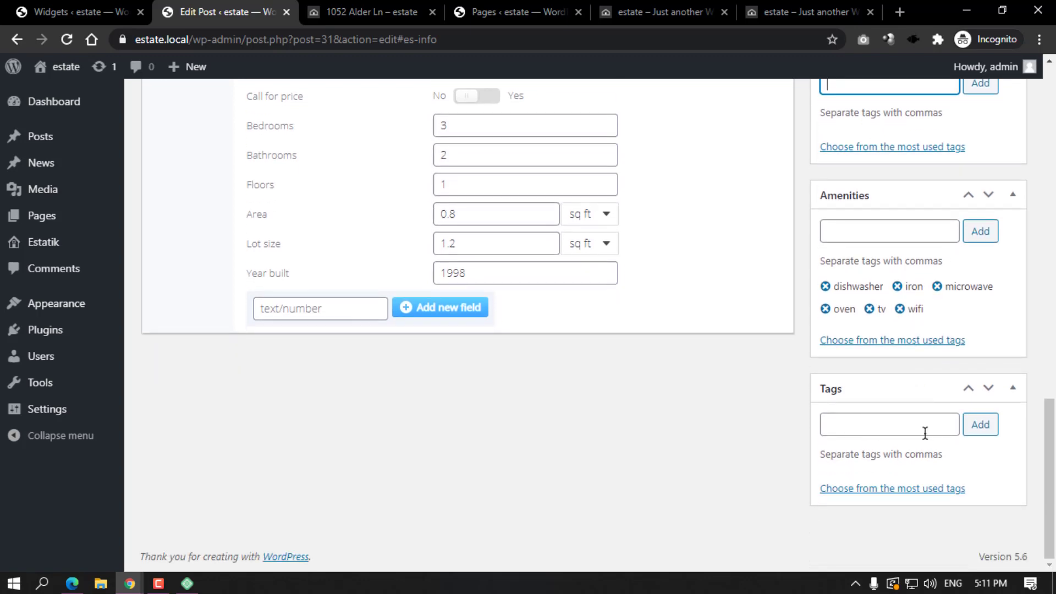
{"action": "scroll", "coordinate": [707, 370], "scroll_direction": "up", "scroll_amount": 15}
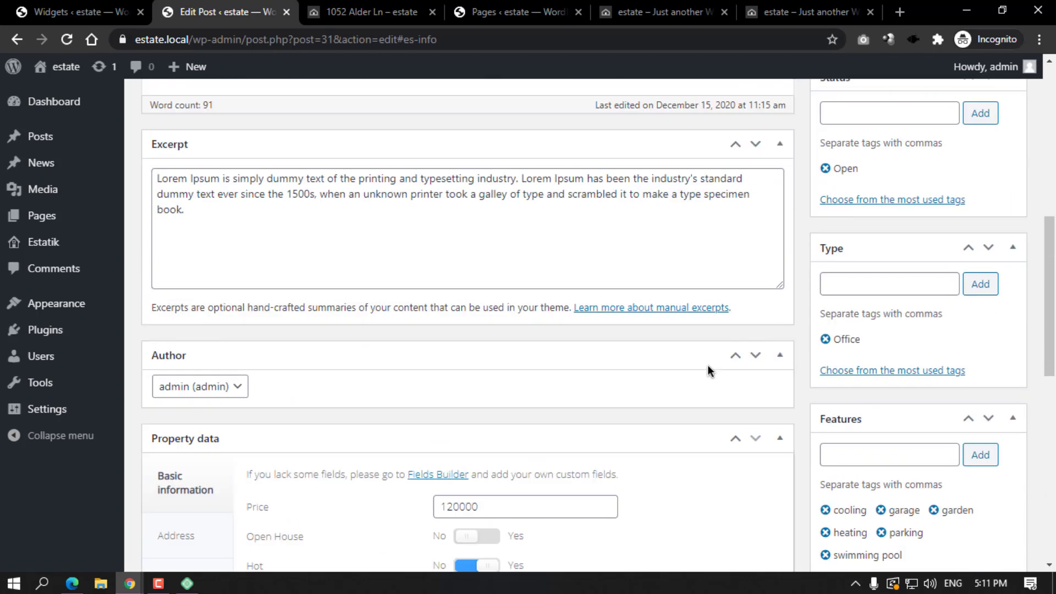
{"action": "scroll", "coordinate": [268, 362], "scroll_direction": "down", "scroll_amount": 8}
Compare the front-end property facts list with the Price field in the editor.
{"action": "scroll", "coordinate": [267, 361], "scroll_direction": "down", "scroll_amount": 3}
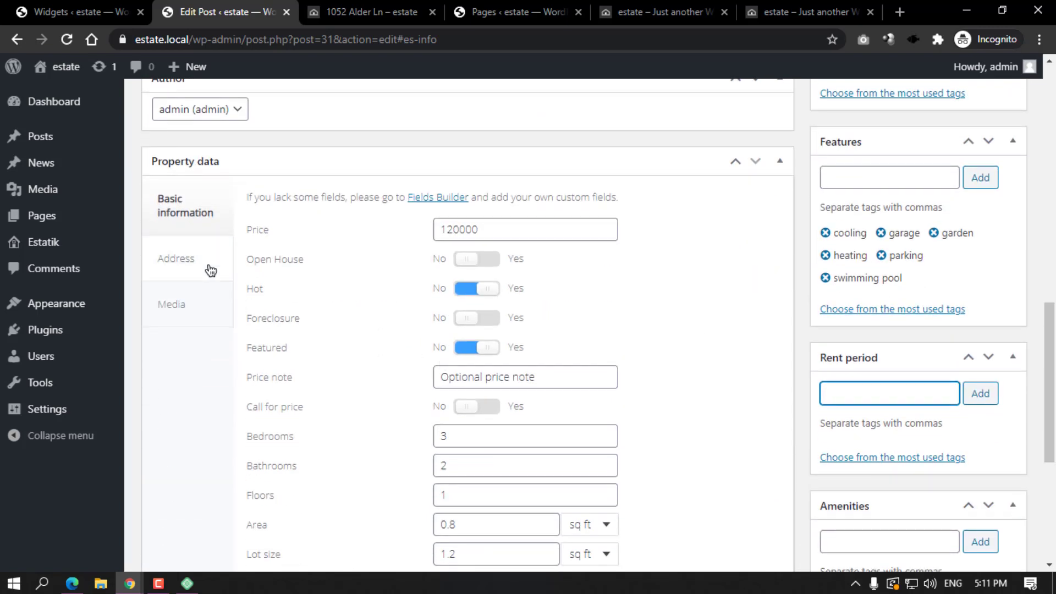
{"action": "left_click", "coordinate": [352, 5]}
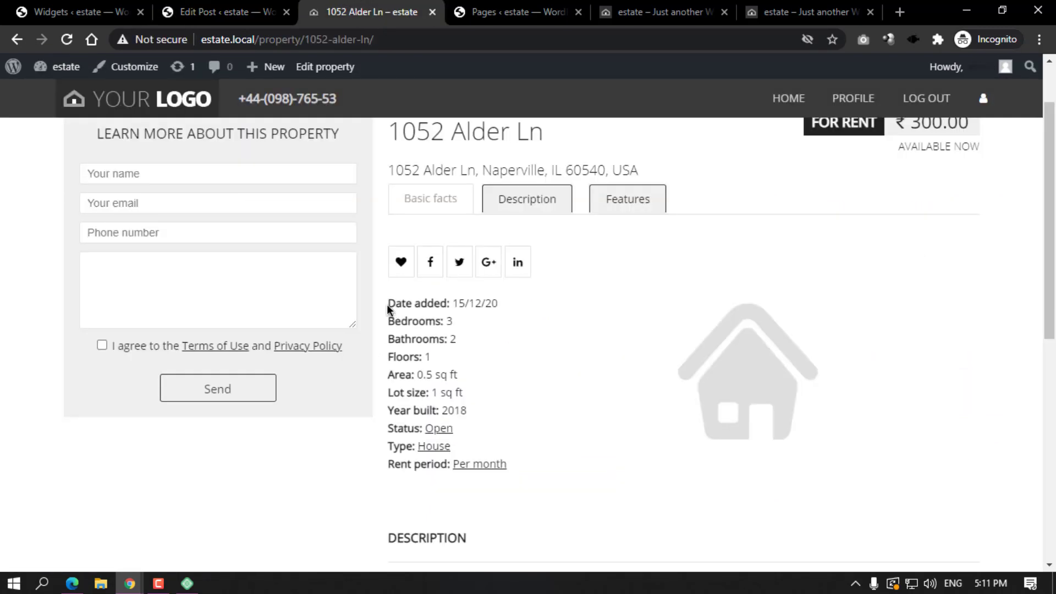
{"action": "left_click_drag", "start_coordinate": [387, 304], "coordinate": [508, 469]}
{"action": "left_click", "coordinate": [400, 252]}
{"action": "left_click", "coordinate": [248, 12]}
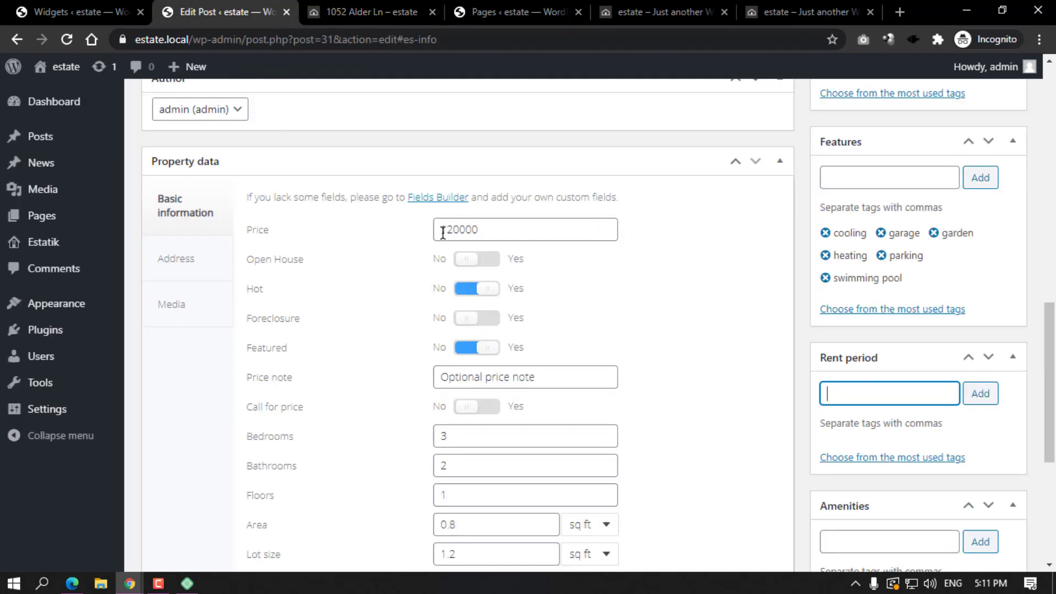
{"action": "left_click", "coordinate": [502, 229]}
{"action": "left_click", "coordinate": [385, 11]}
{"action": "scroll", "coordinate": [825, 149], "scroll_direction": "up", "scroll_amount": 2}
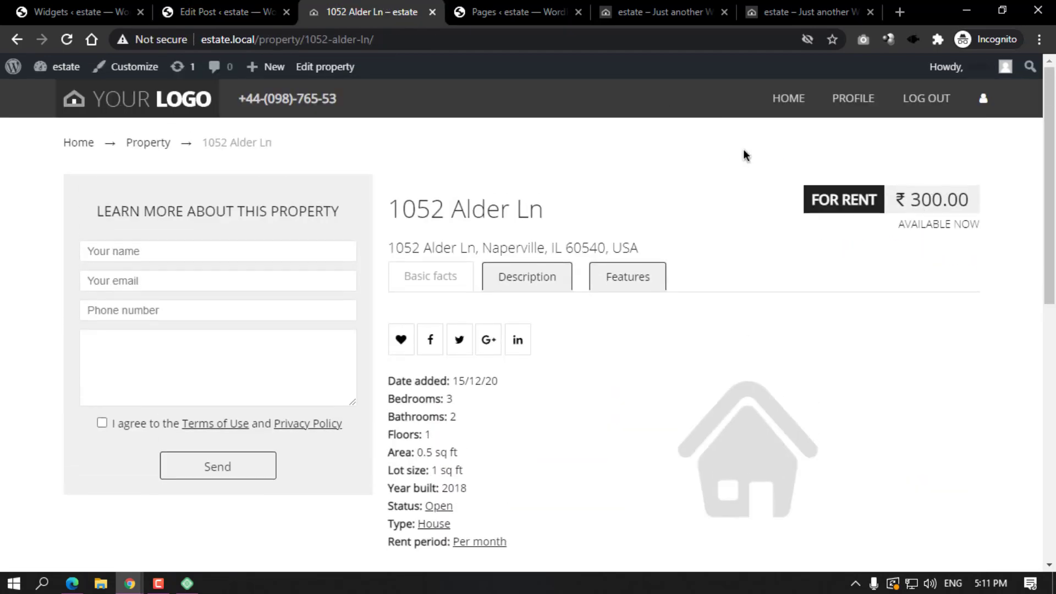
{"action": "left_click", "coordinate": [199, 12]}
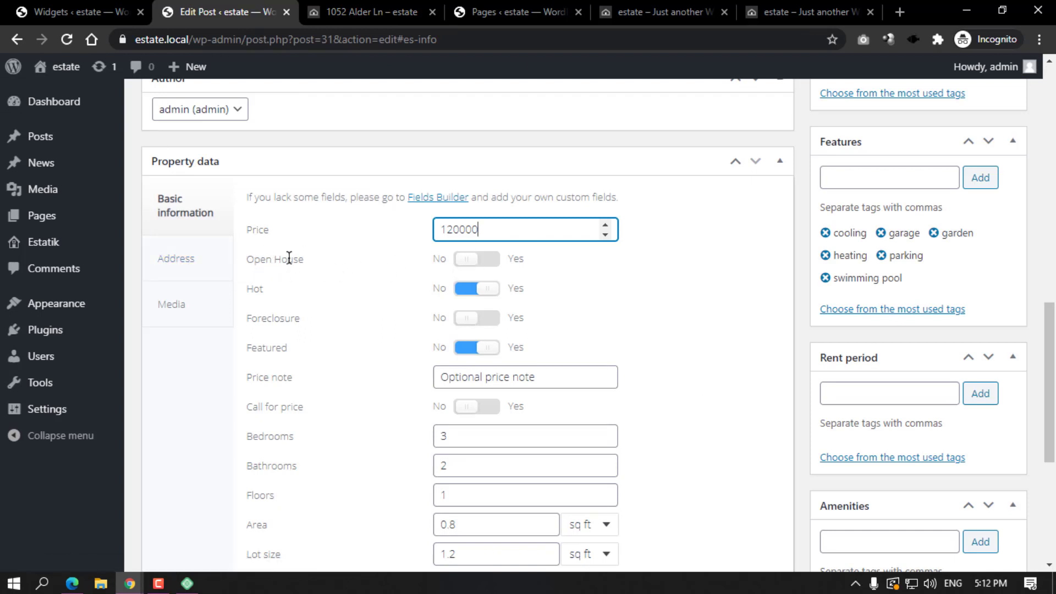
Switch Open House to Yes and check the property's front-end page.
{"action": "left_click", "coordinate": [481, 259]}
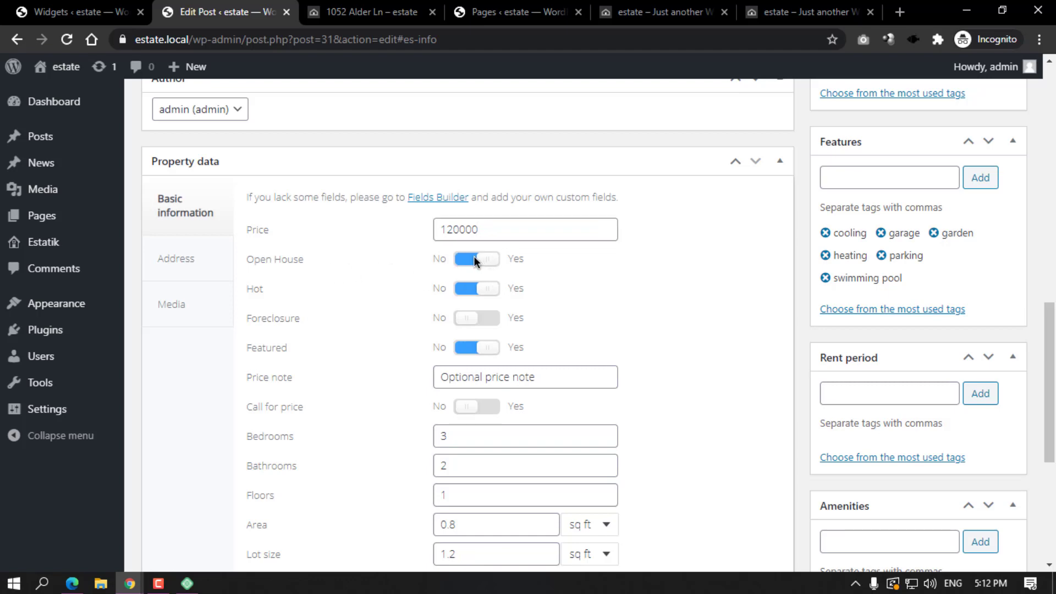
{"action": "left_click", "coordinate": [387, 13]}
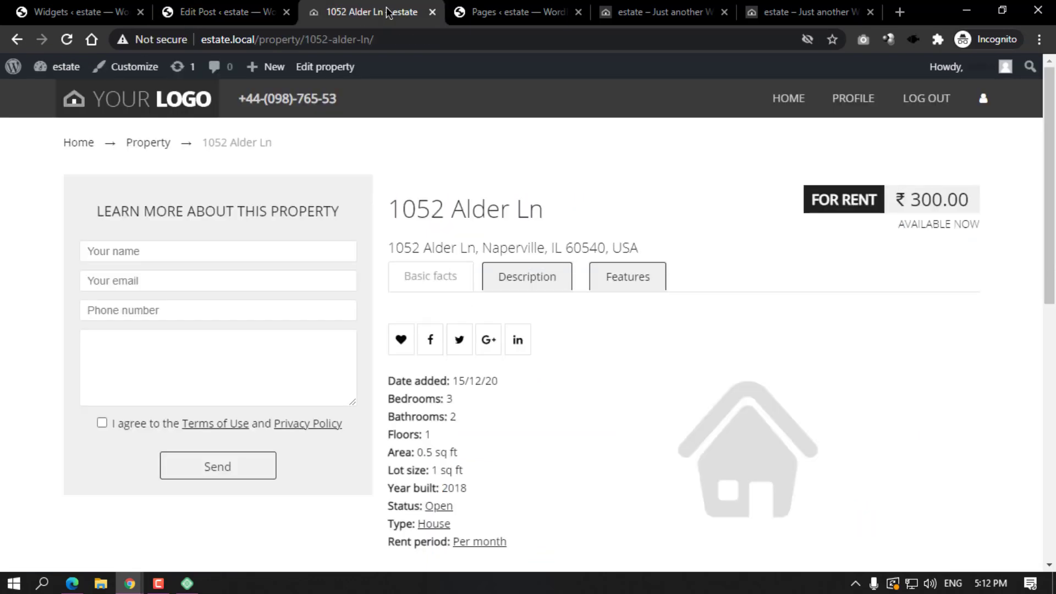
{"action": "left_click", "coordinate": [242, 14]}
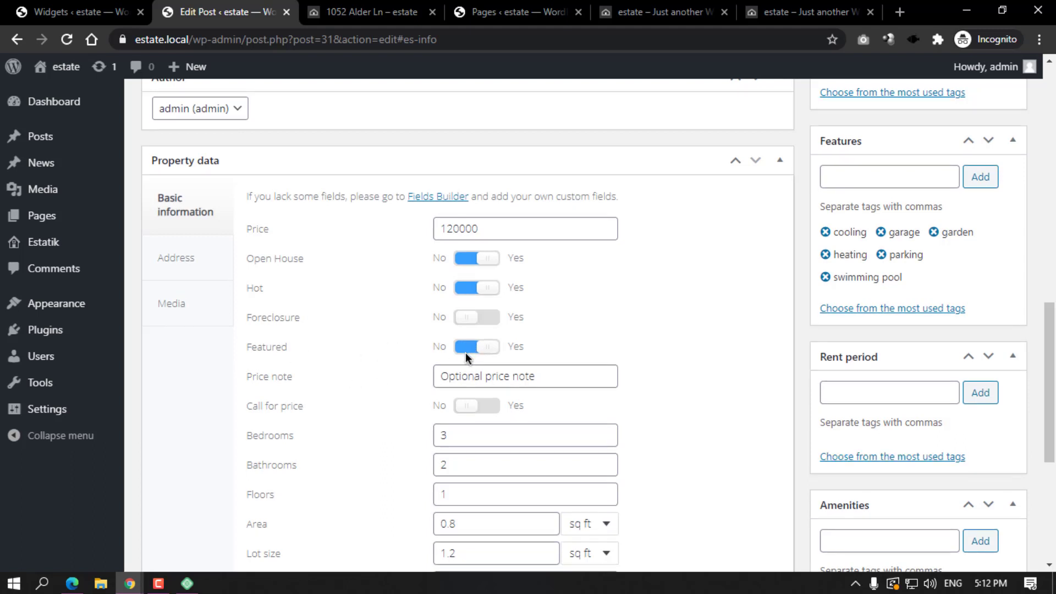
Select the Price note placeholder text in the property editor.
{"action": "scroll", "coordinate": [465, 352], "scroll_direction": "down", "scroll_amount": 1}
{"action": "left_click_drag", "start_coordinate": [542, 298], "coordinate": [403, 299]}
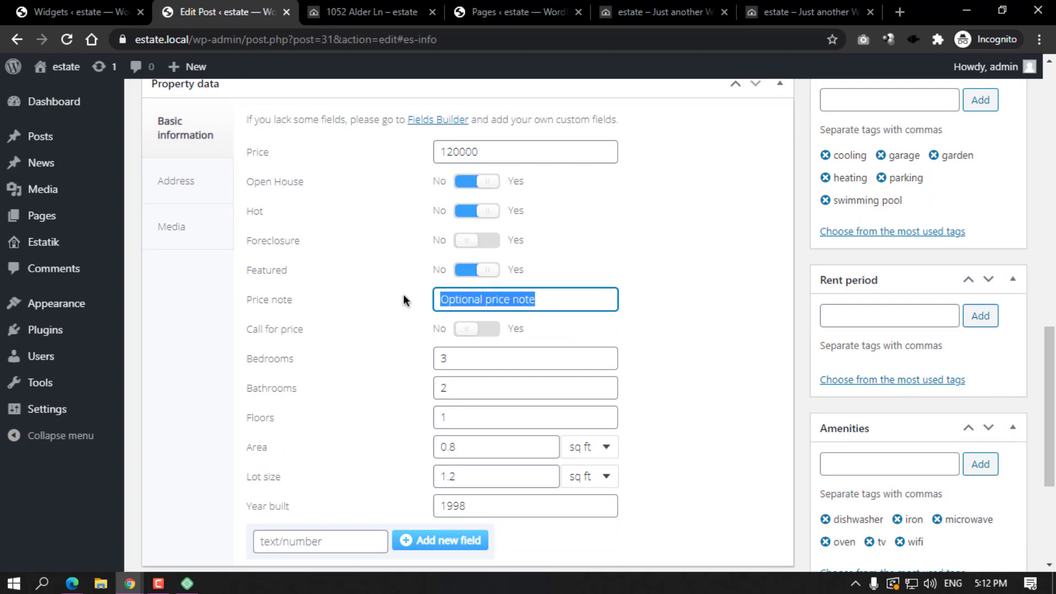
{"action": "left_click", "coordinate": [552, 301]}
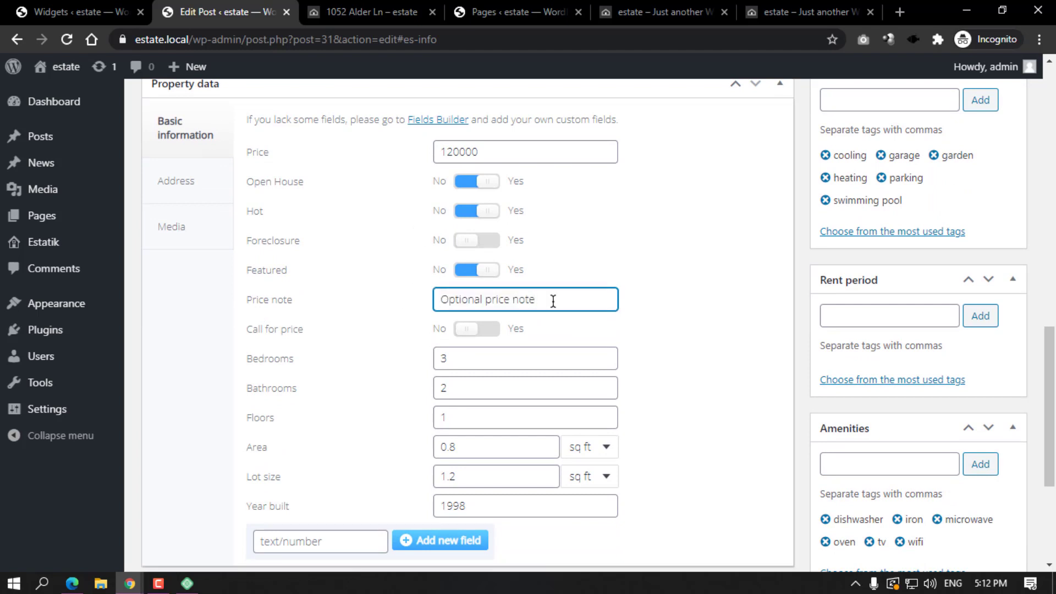
{"action": "left_click_drag", "start_coordinate": [553, 301], "coordinate": [437, 299]}
Select the AVAILABLE NOW label under the price on the front-end page.
{"action": "left_click", "coordinate": [326, 10]}
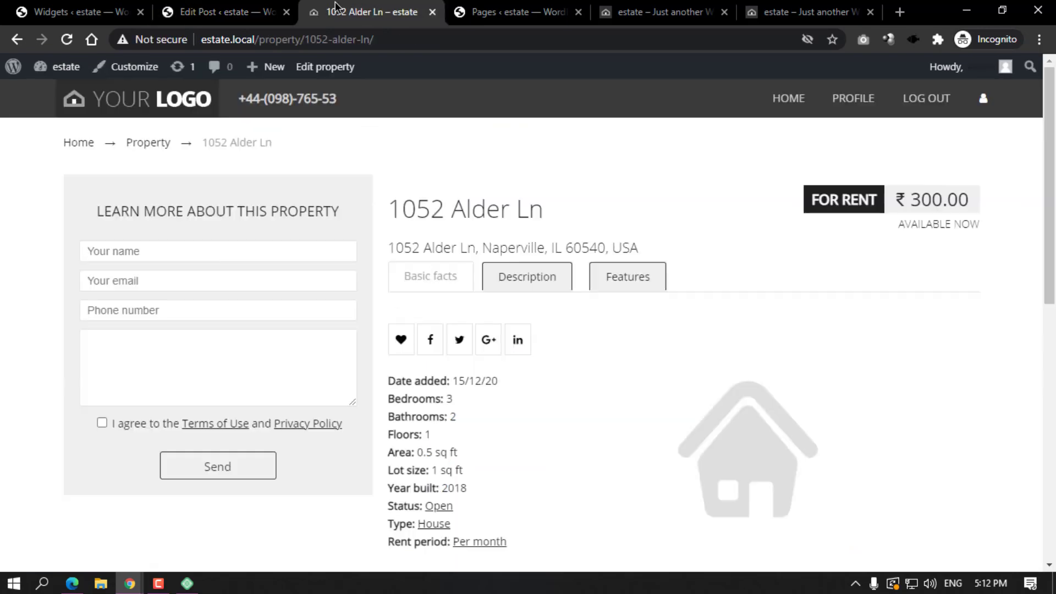
{"action": "triple_click", "coordinate": [915, 228]}
{"action": "left_click", "coordinate": [955, 223]}
{"action": "left_click_drag", "start_coordinate": [896, 227], "coordinate": [979, 224]}
{"action": "left_click", "coordinate": [927, 223]}
{"action": "left_click_drag", "start_coordinate": [888, 225], "coordinate": [981, 226]}
{"action": "left_click", "coordinate": [906, 225]}
{"action": "left_click_drag", "start_coordinate": [896, 226], "coordinate": [981, 225]}
{"action": "left_click", "coordinate": [875, 235]}
{"action": "left_click_drag", "start_coordinate": [896, 225], "coordinate": [999, 228]}
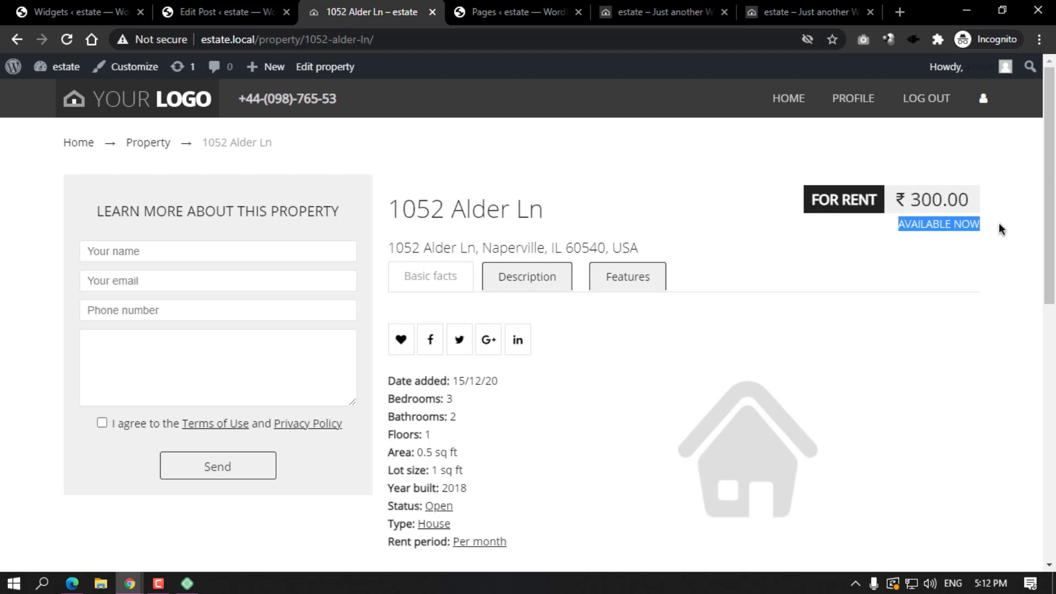
{"action": "scroll", "coordinate": [999, 222], "scroll_direction": "down", "scroll_amount": 2}
Back in the editor, select the Price note value and turn Call for price on.
{"action": "left_click", "coordinate": [231, 11]}
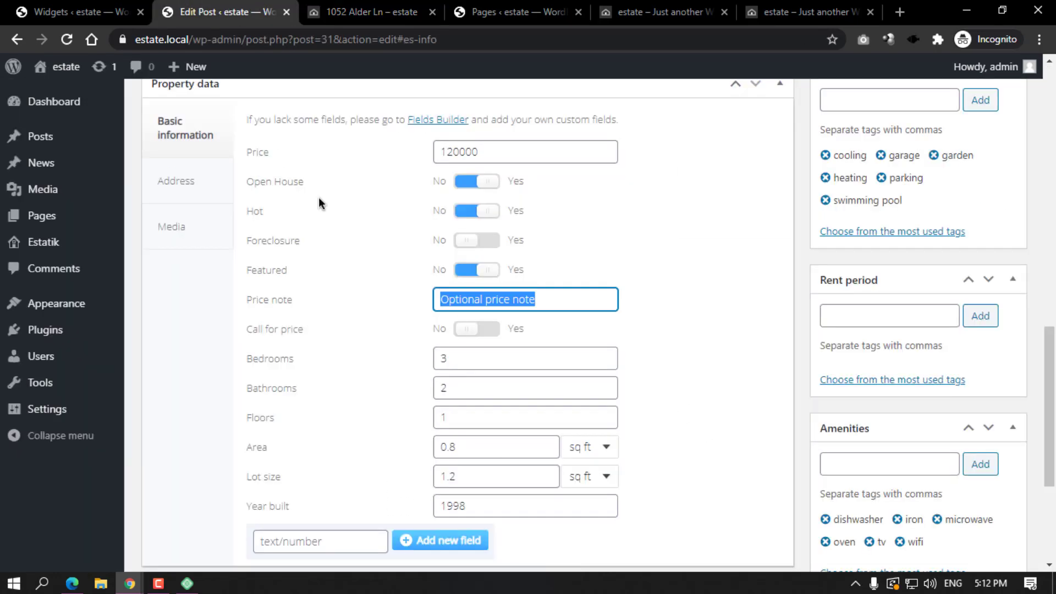
{"action": "left_click", "coordinate": [553, 299]}
{"action": "key", "text": "ctrl+a"}
{"action": "left_click", "coordinate": [490, 331]}
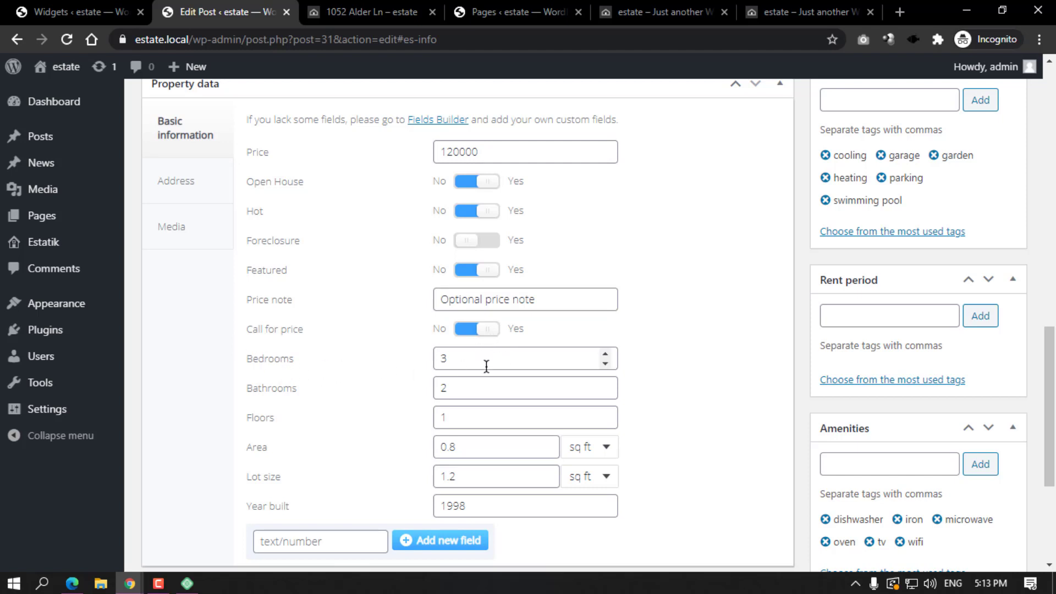
Keep the Area unit as sq ft and change Year built from 1998 to 2019.
{"action": "scroll", "coordinate": [321, 387], "scroll_direction": "down", "scroll_amount": 1}
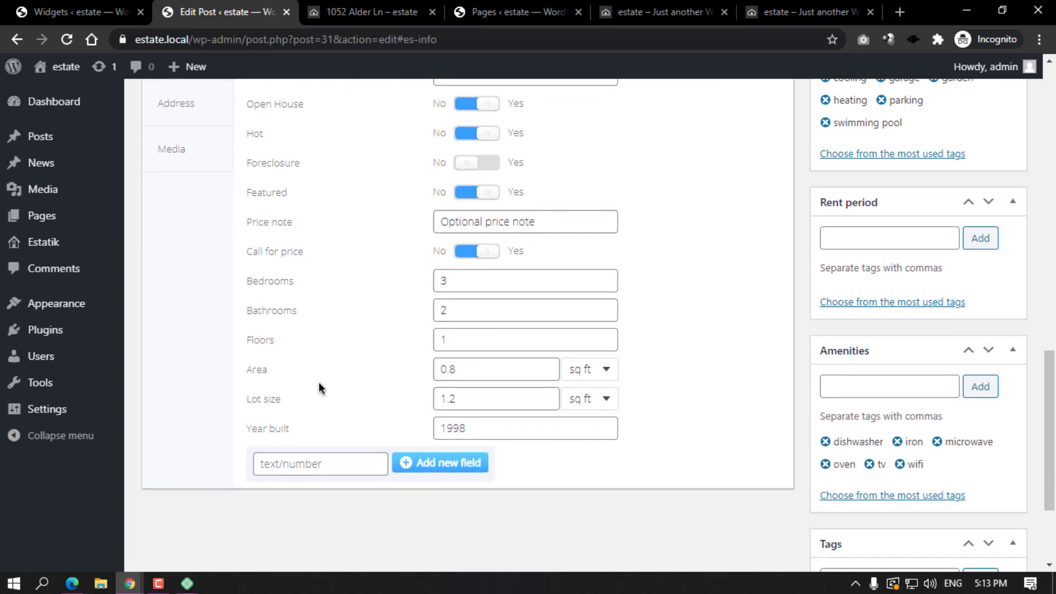
{"action": "left_click", "coordinate": [604, 372]}
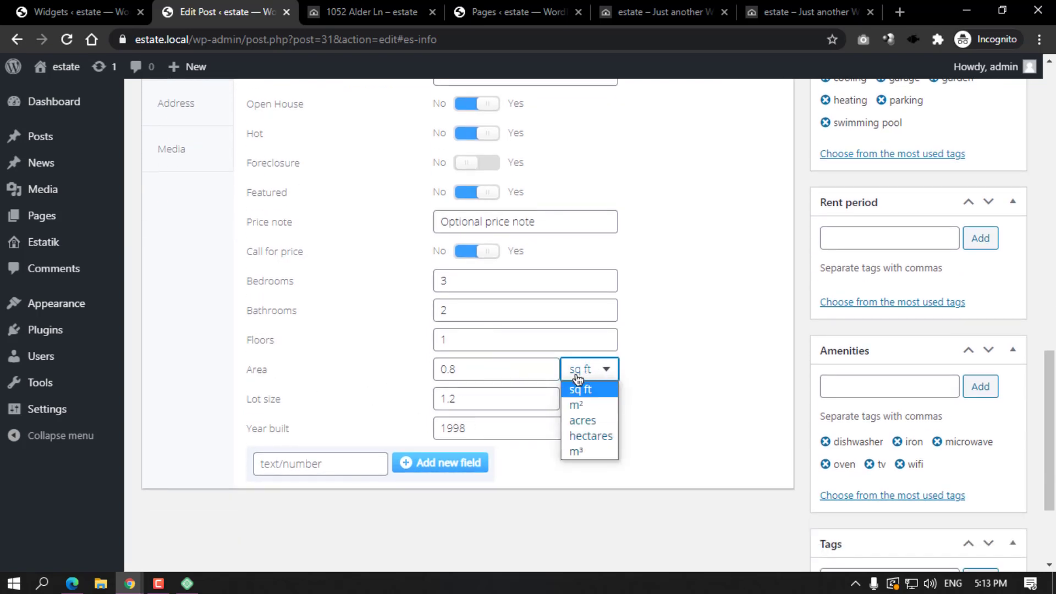
{"action": "left_click", "coordinate": [367, 385]}
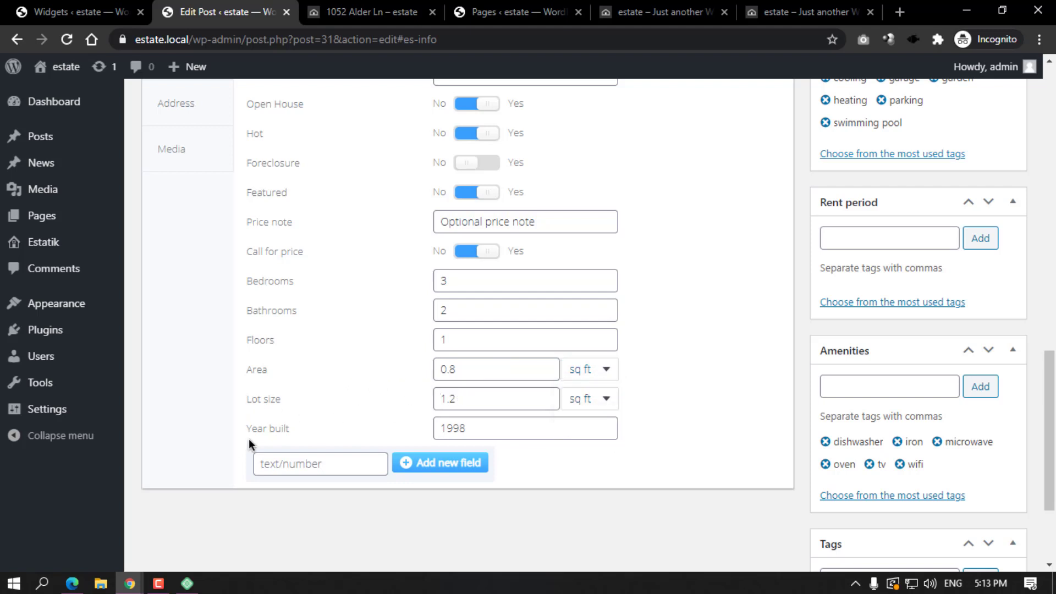
{"action": "double_click", "coordinate": [493, 422]}
{"action": "type", "text": "2"}
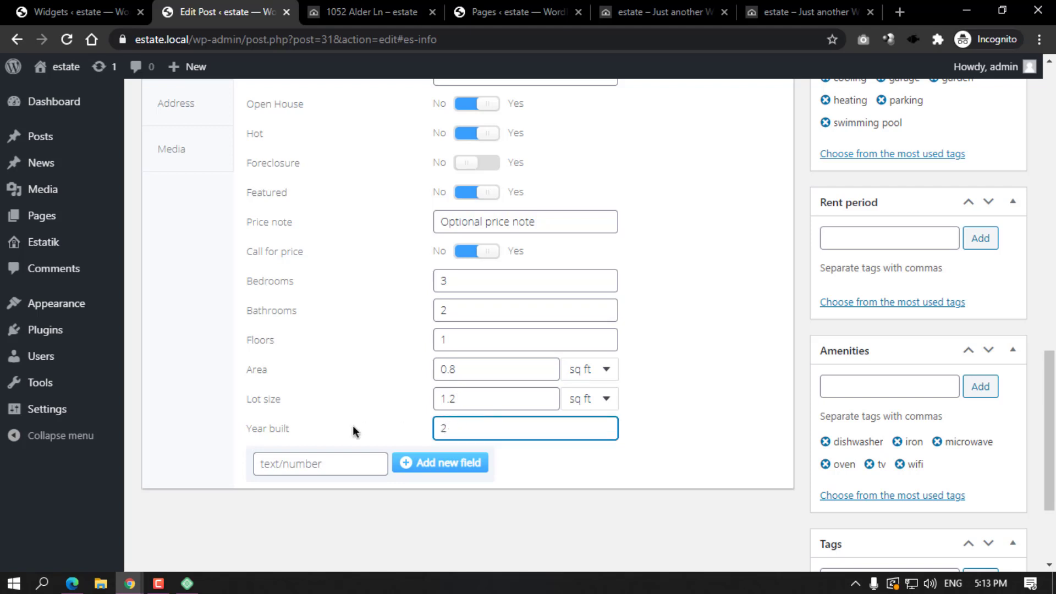
{"action": "type", "text": "02"}
{"action": "type", "text": "19"}
{"action": "left_click", "coordinate": [345, 463]}
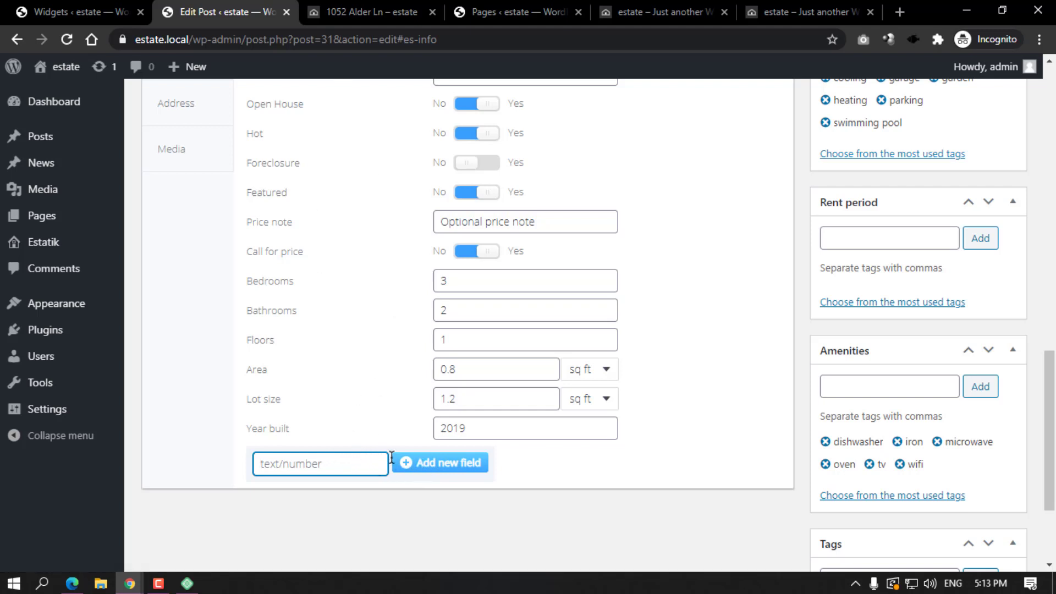
{"action": "scroll", "coordinate": [234, 281], "scroll_direction": "up", "scroll_amount": 1}
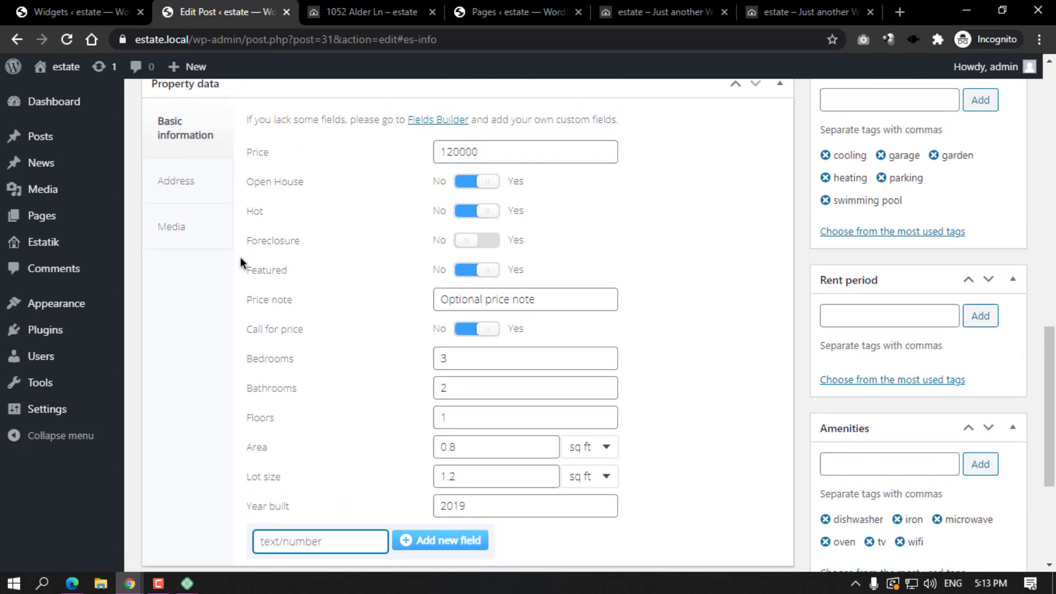
{"action": "left_click", "coordinate": [168, 180]}
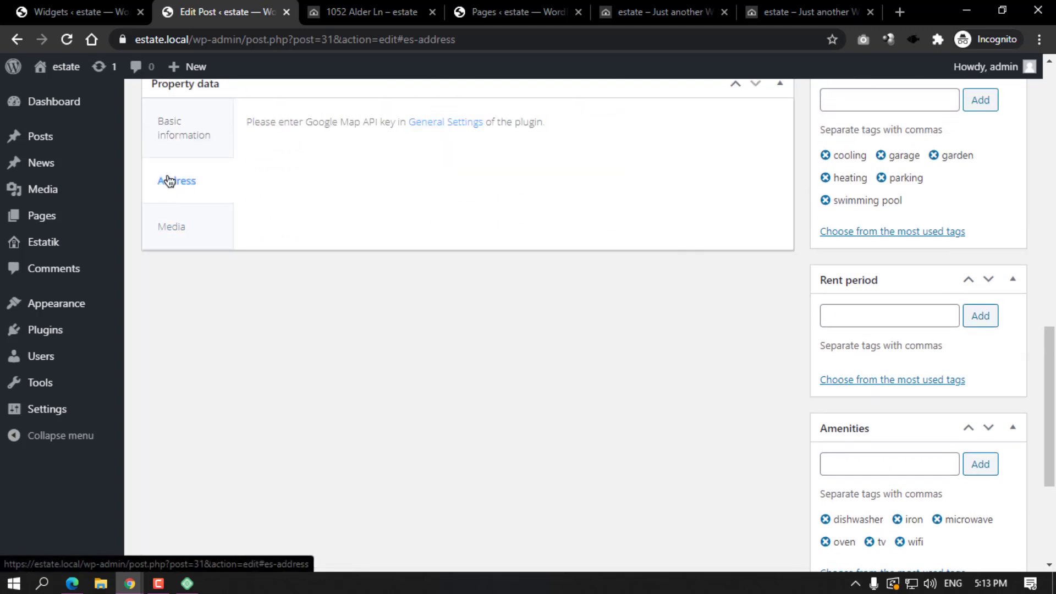
{"action": "scroll", "coordinate": [384, 237], "scroll_direction": "up", "scroll_amount": 2}
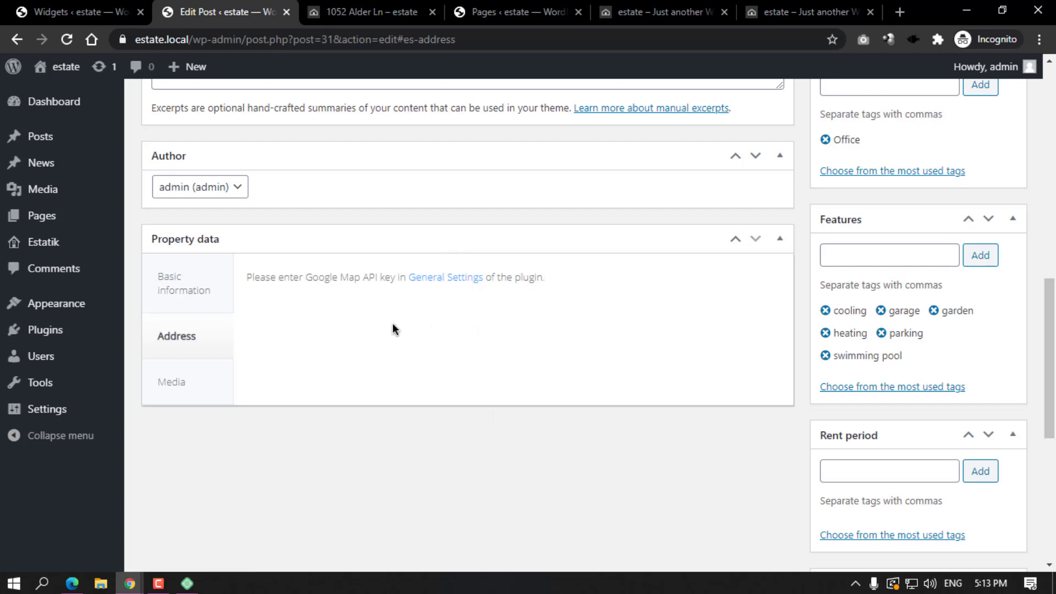
{"action": "left_click", "coordinate": [385, 12]}
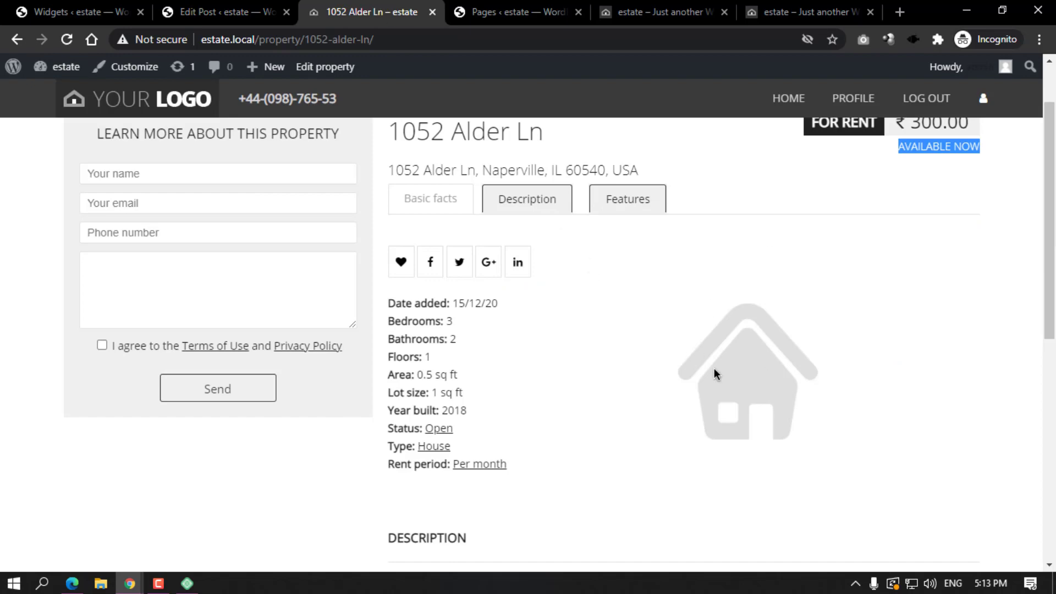
{"action": "left_click", "coordinate": [209, 11]}
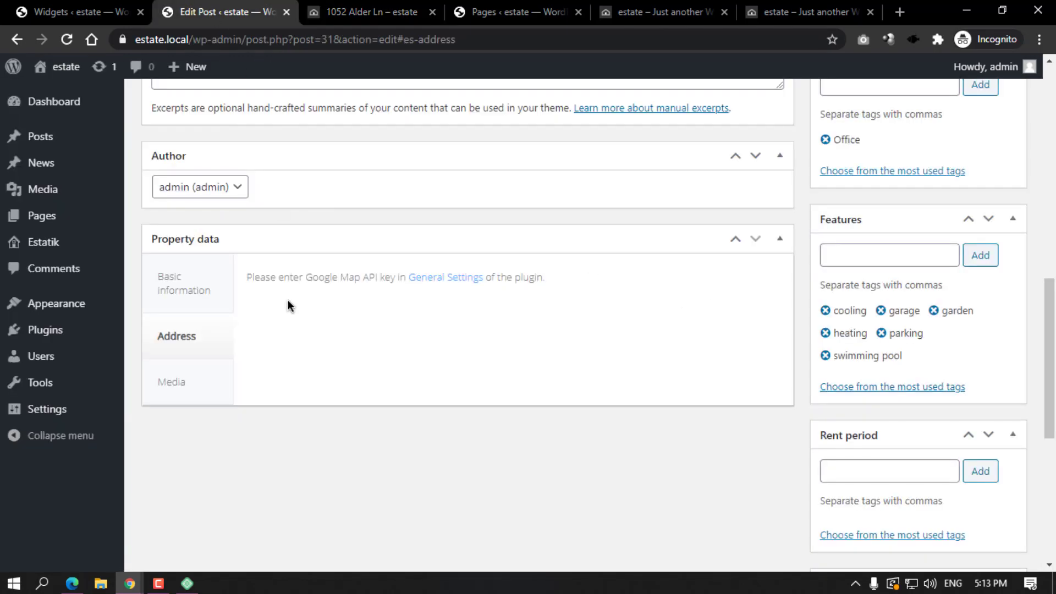
Open the Media tab's Embed the code field and bring up the YouTube window.
{"action": "left_click", "coordinate": [185, 394]}
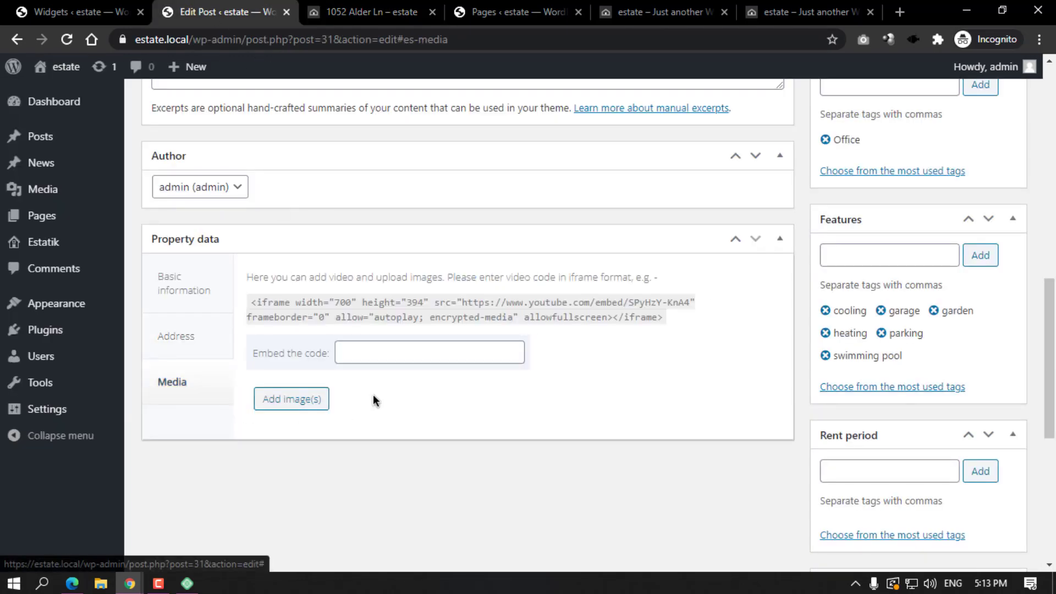
{"action": "left_click", "coordinate": [384, 351]}
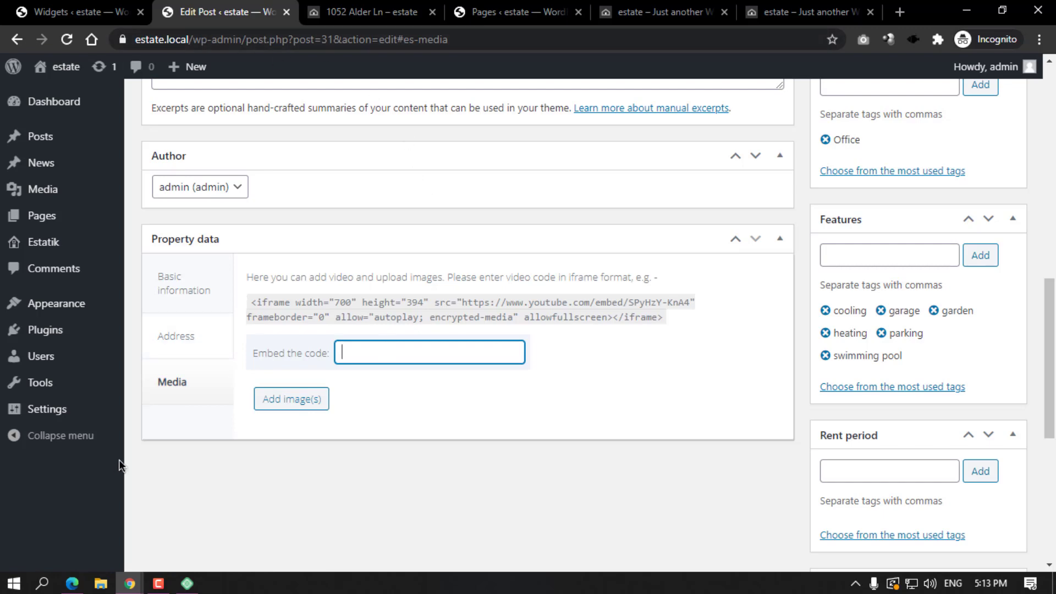
{"action": "left_click", "coordinate": [129, 583]}
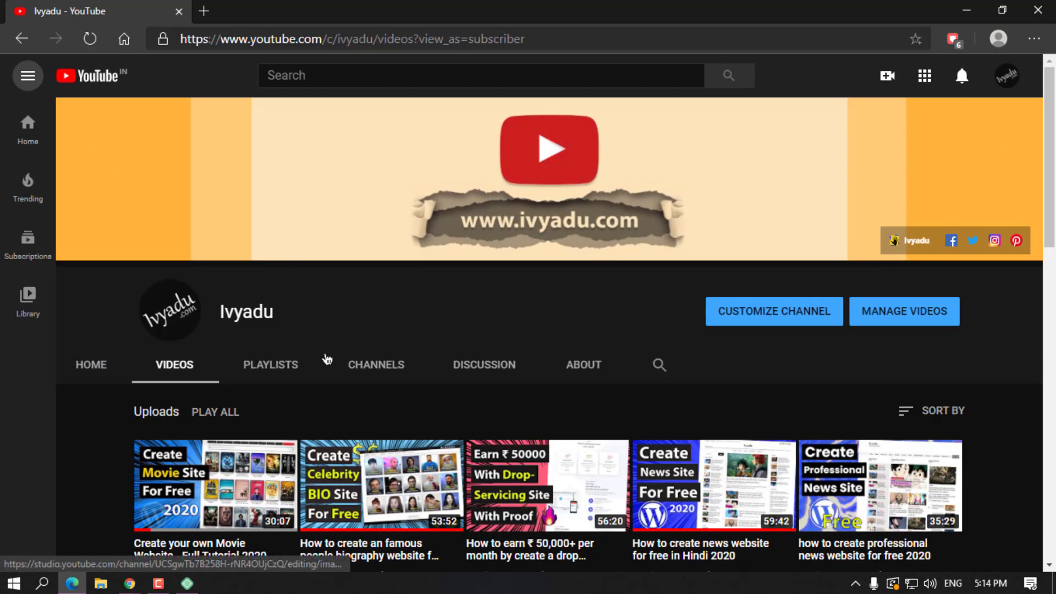
Copy the embed code for 'Create your own Movie Website - Full Tutorial 2020' from YouTube.
{"action": "scroll", "coordinate": [325, 365], "scroll_direction": "down", "scroll_amount": 4}
{"action": "left_click", "coordinate": [275, 275]}
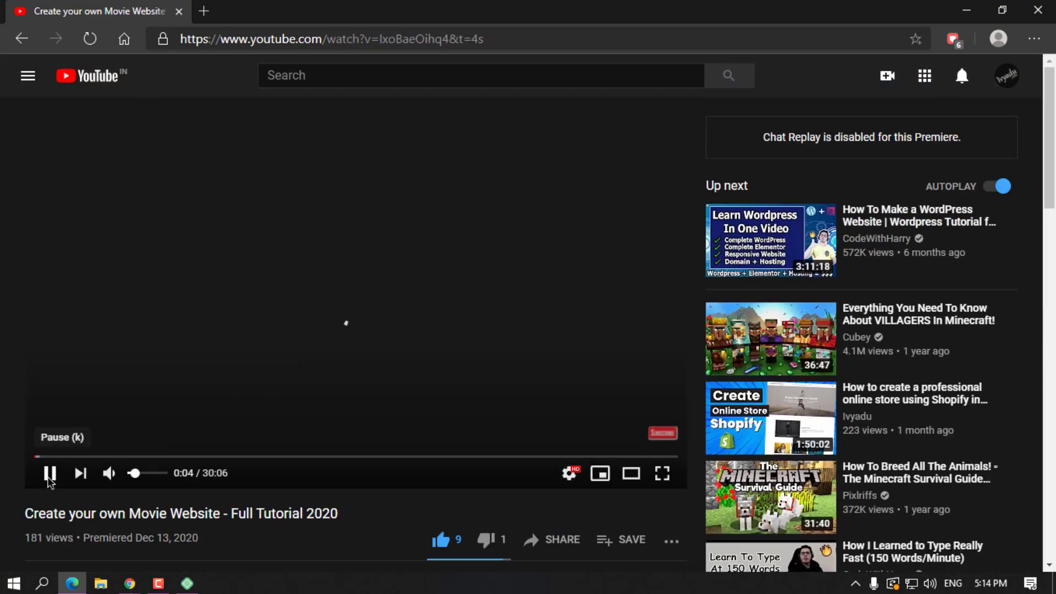
{"action": "left_click", "coordinate": [50, 482]}
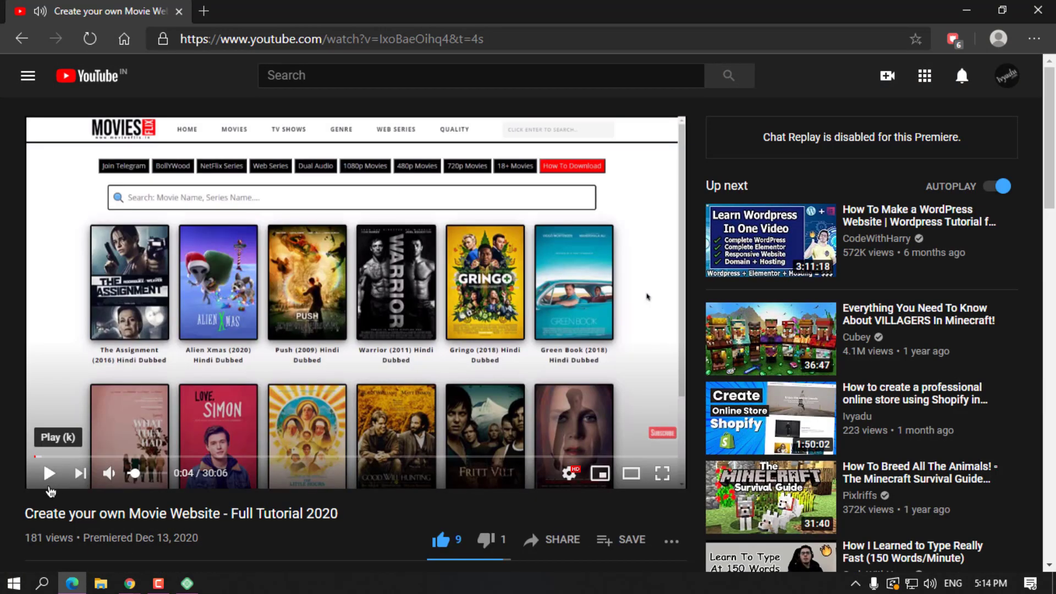
{"action": "scroll", "coordinate": [641, 443], "scroll_direction": "down", "scroll_amount": 3}
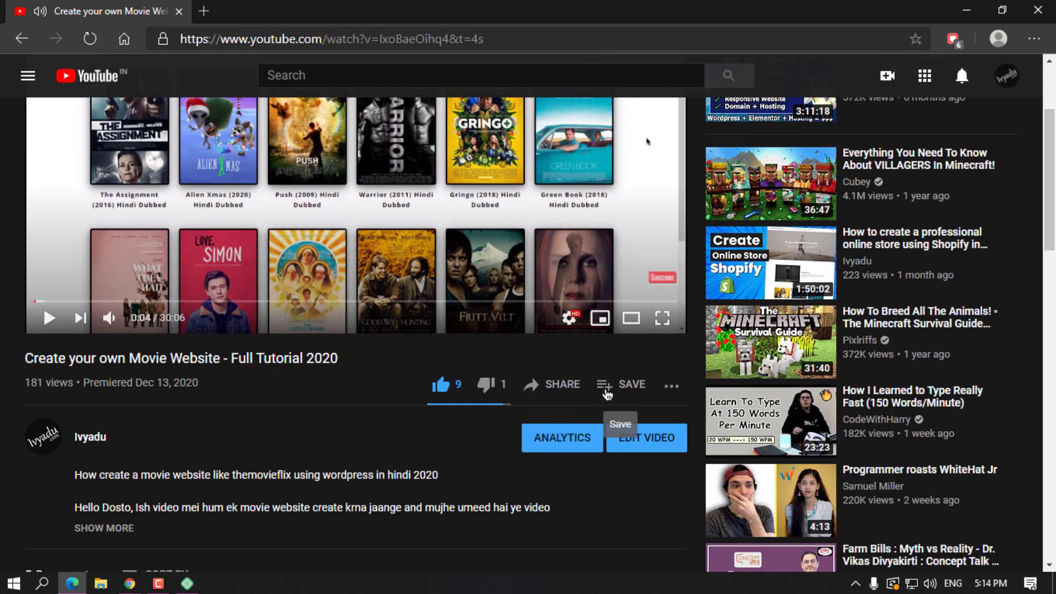
{"action": "left_click", "coordinate": [559, 389]}
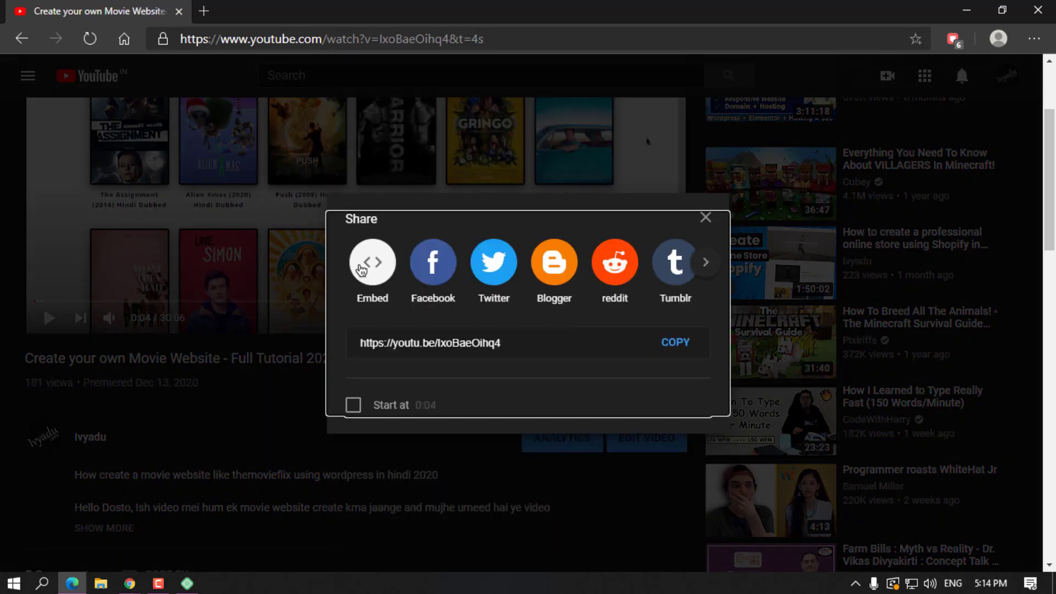
{"action": "left_click", "coordinate": [370, 262]}
{"action": "left_click", "coordinate": [912, 441]}
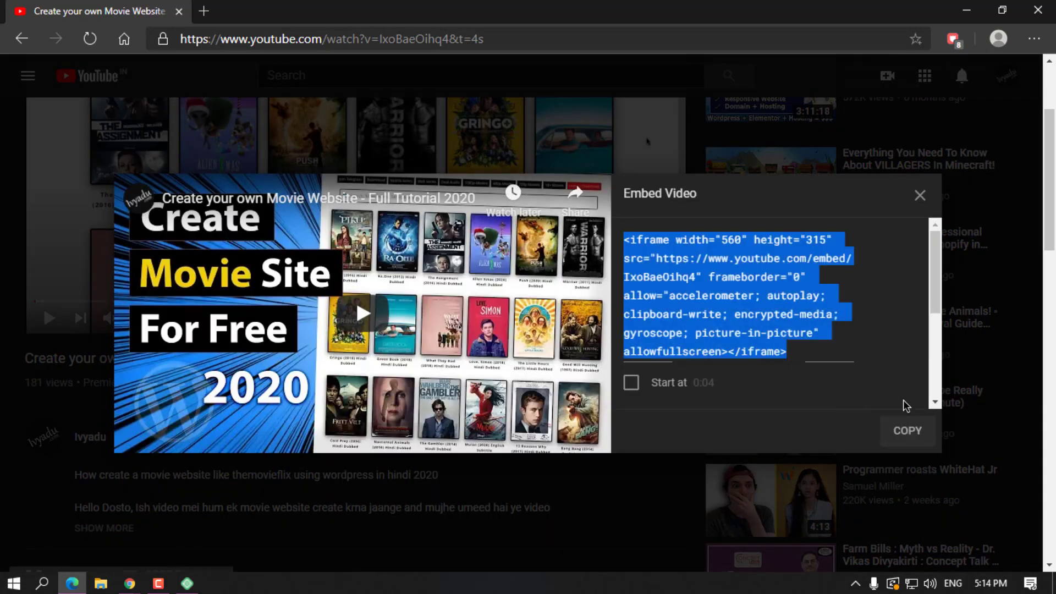
{"action": "left_click", "coordinate": [966, 9]}
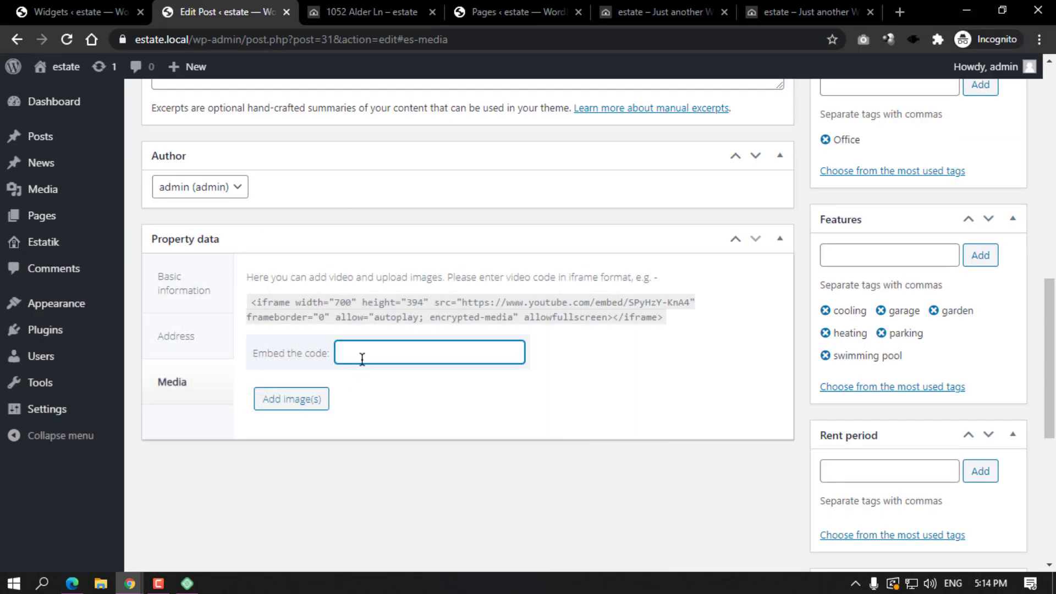
{"action": "right_click", "coordinate": [361, 355]}
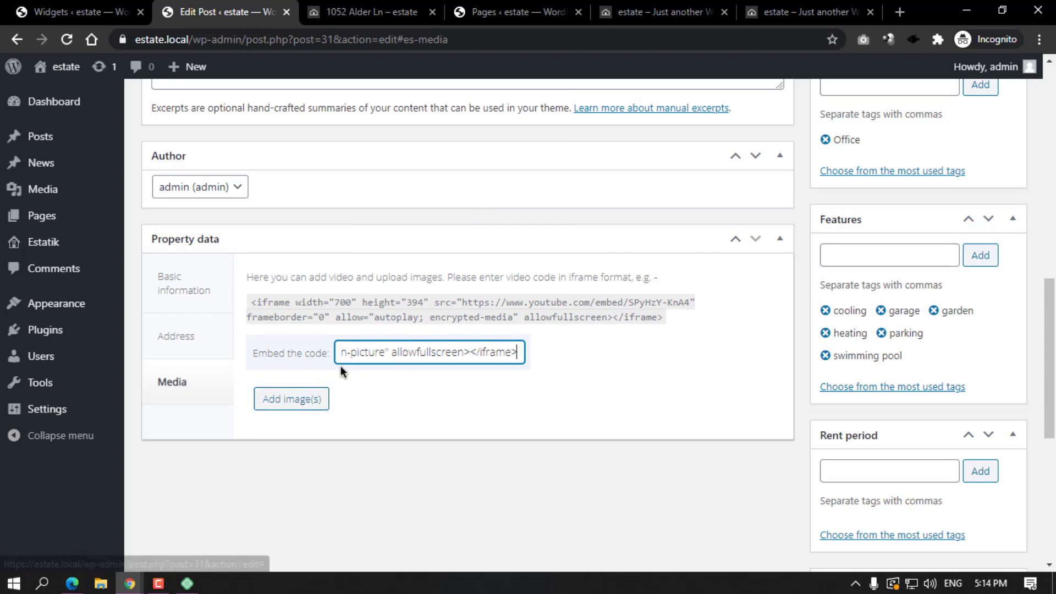
{"action": "scroll", "coordinate": [725, 383], "scroll_direction": "down", "scroll_amount": 7}
{"action": "scroll", "coordinate": [724, 381], "scroll_direction": "up", "scroll_amount": 11}
{"action": "scroll", "coordinate": [750, 351], "scroll_direction": "up", "scroll_amount": 6}
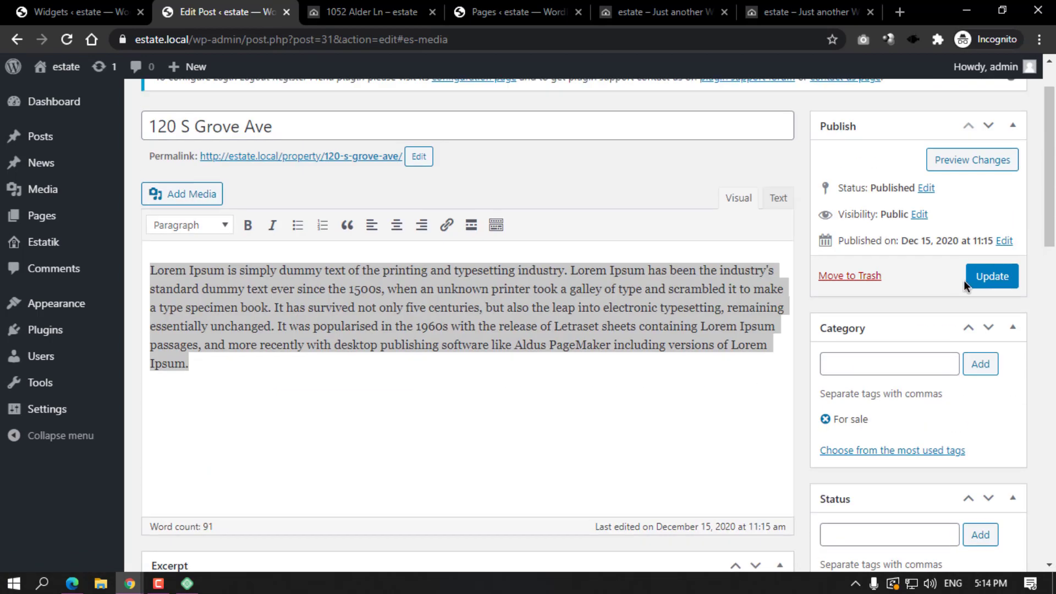
{"action": "left_click", "coordinate": [992, 276]}
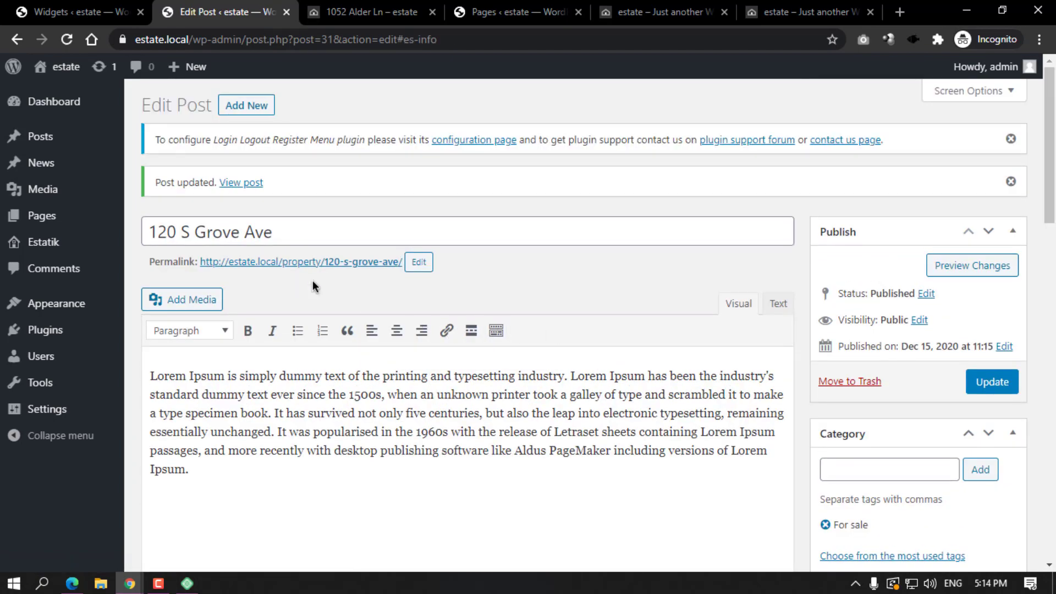
{"action": "left_click", "coordinate": [328, 260]}
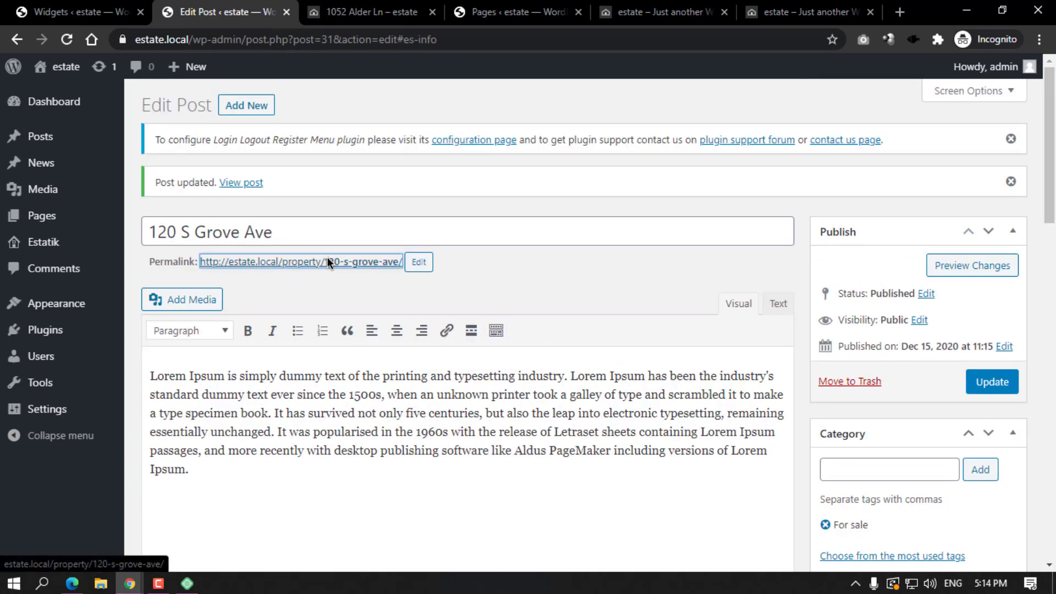
{"action": "scroll", "coordinate": [566, 322], "scroll_direction": "down", "scroll_amount": 10}
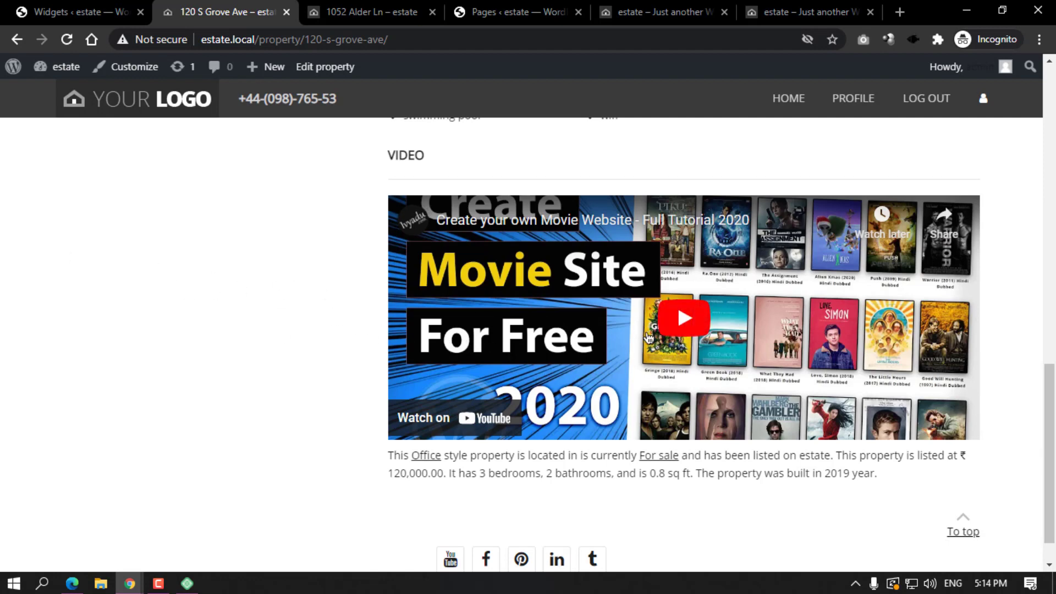
{"action": "left_click", "coordinate": [16, 39]}
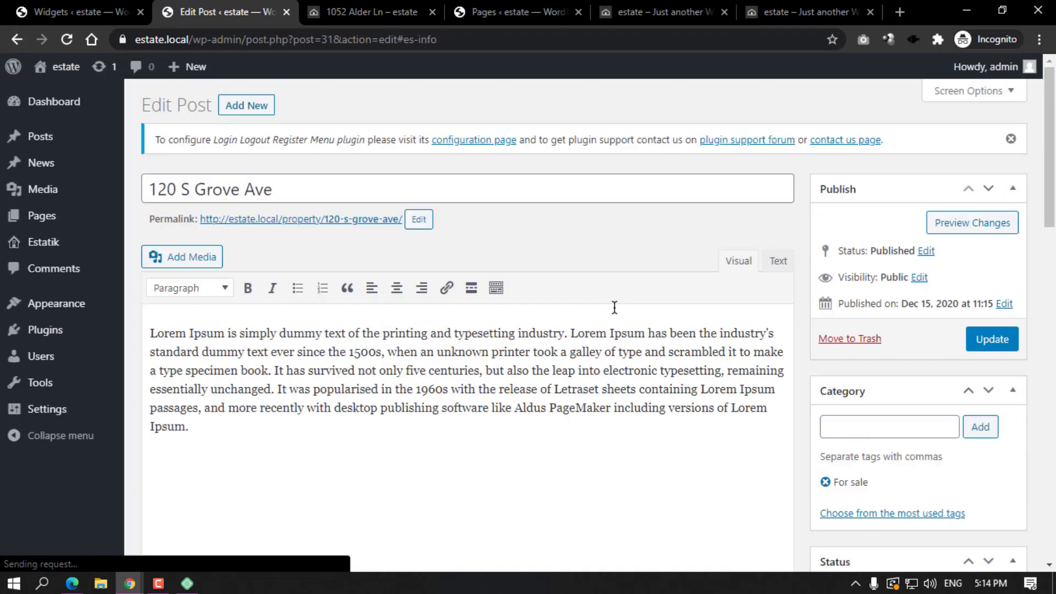
{"action": "scroll", "coordinate": [615, 307], "scroll_direction": "down", "scroll_amount": 20}
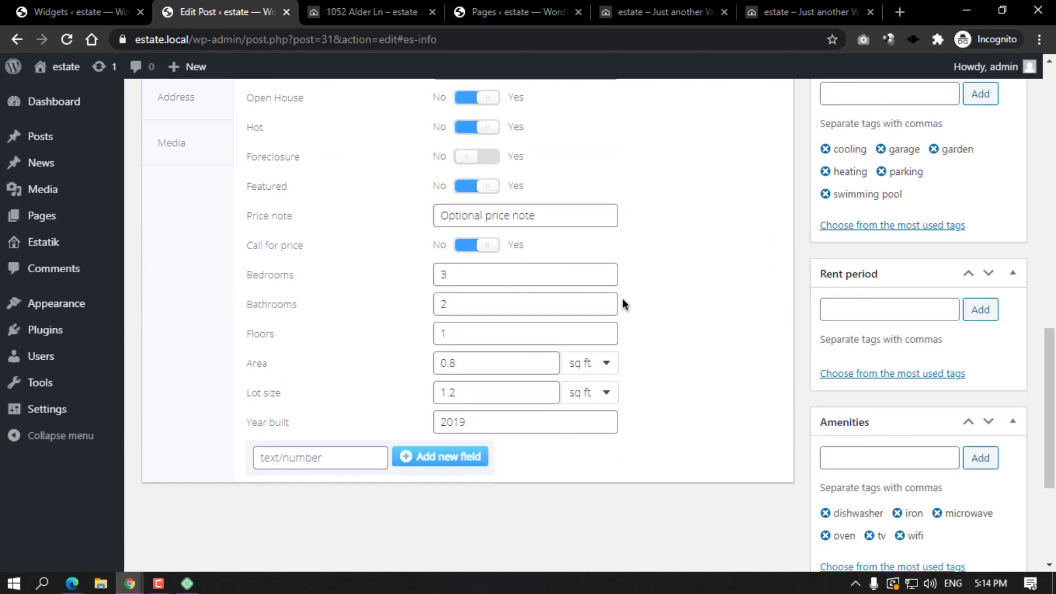
{"action": "scroll", "coordinate": [622, 298], "scroll_direction": "down", "scroll_amount": 2}
{"action": "left_click", "coordinate": [366, 12]}
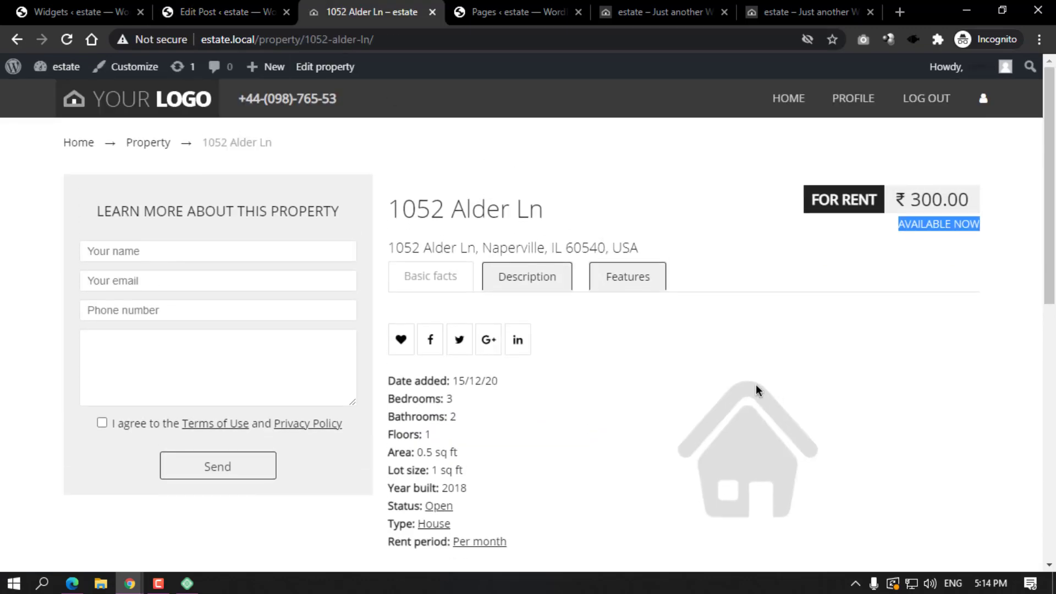
{"action": "key", "text": "ctrl+shift+Tab"}
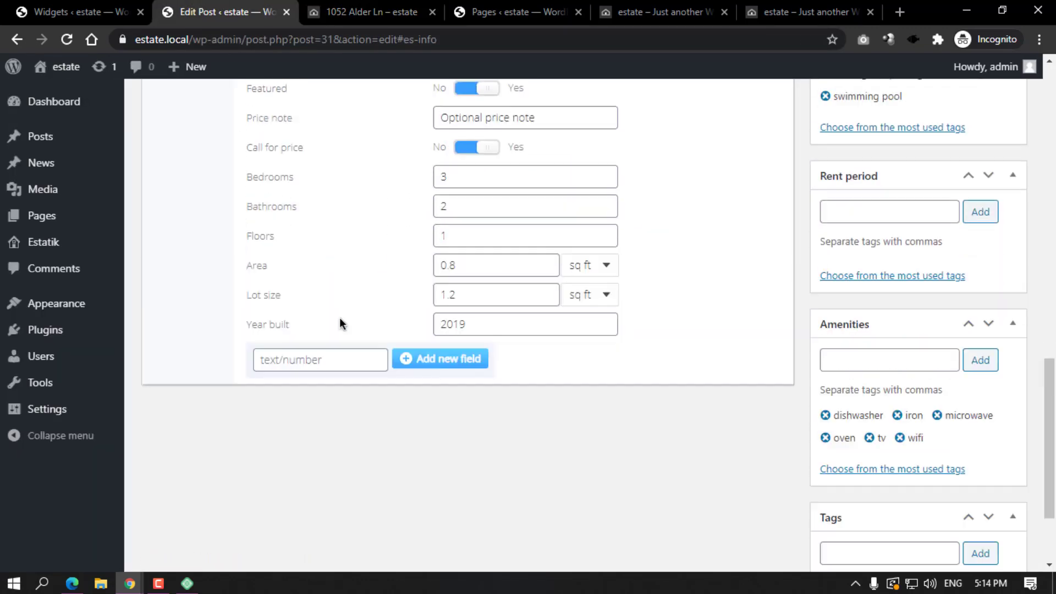
{"action": "scroll", "coordinate": [339, 318], "scroll_direction": "up", "scroll_amount": 5}
Start adding images under Media, then switch to the Estatik Native demo site.
{"action": "left_click", "coordinate": [170, 300]}
{"action": "scroll", "coordinate": [395, 334], "scroll_direction": "down", "scroll_amount": 1}
{"action": "left_click", "coordinate": [286, 252]}
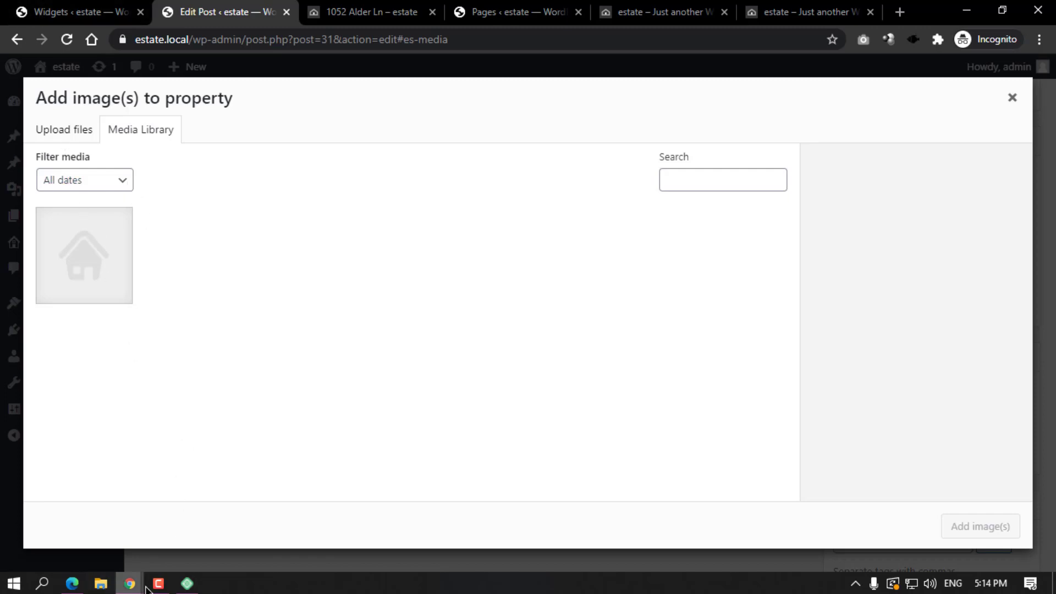
{"action": "key", "text": "alt+Tab"}
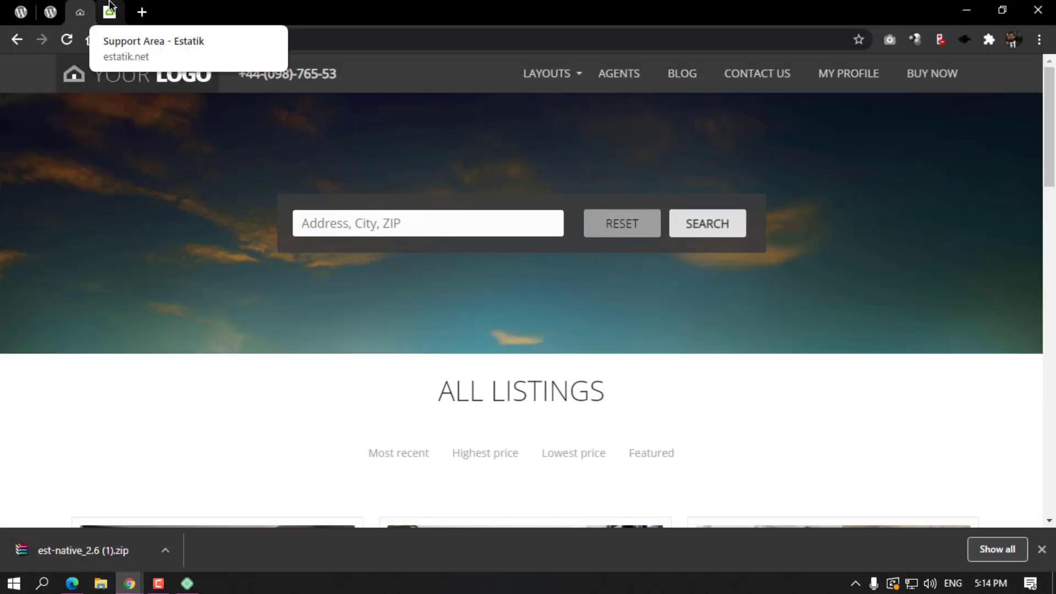
Open the Beautiful apartments listing and open its first gallery photo in a new tab.
{"action": "scroll", "coordinate": [308, 272], "scroll_direction": "down", "scroll_amount": 8}
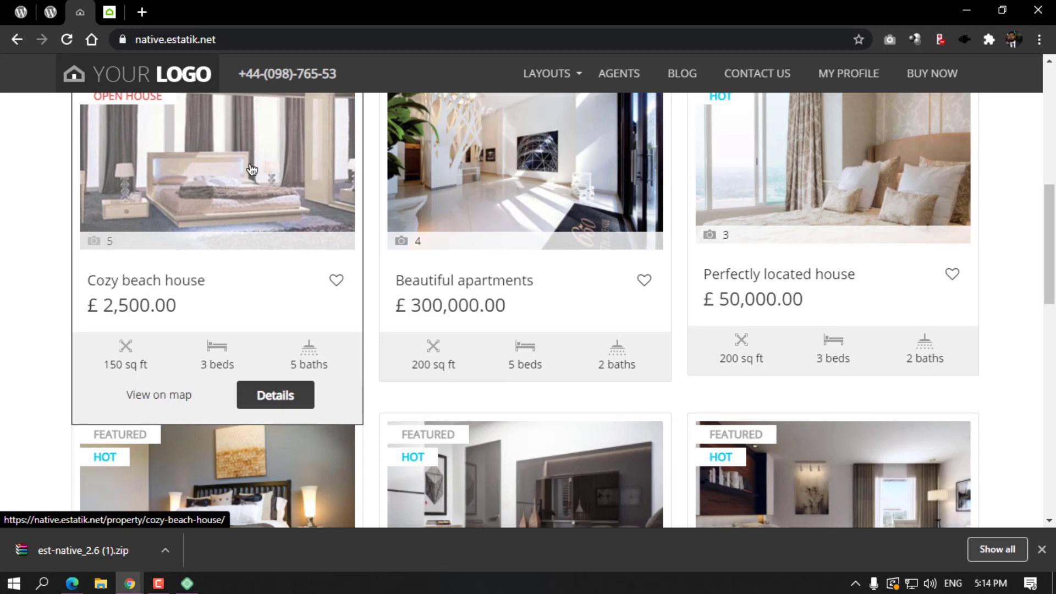
{"action": "left_click", "coordinate": [462, 185]}
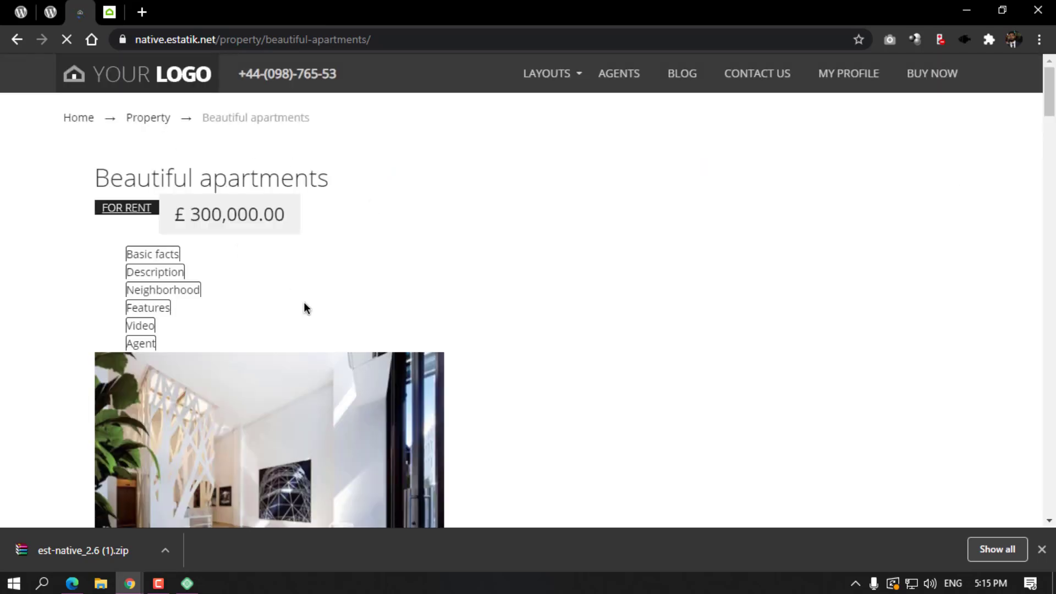
{"action": "scroll", "coordinate": [306, 308], "scroll_direction": "down", "scroll_amount": 4}
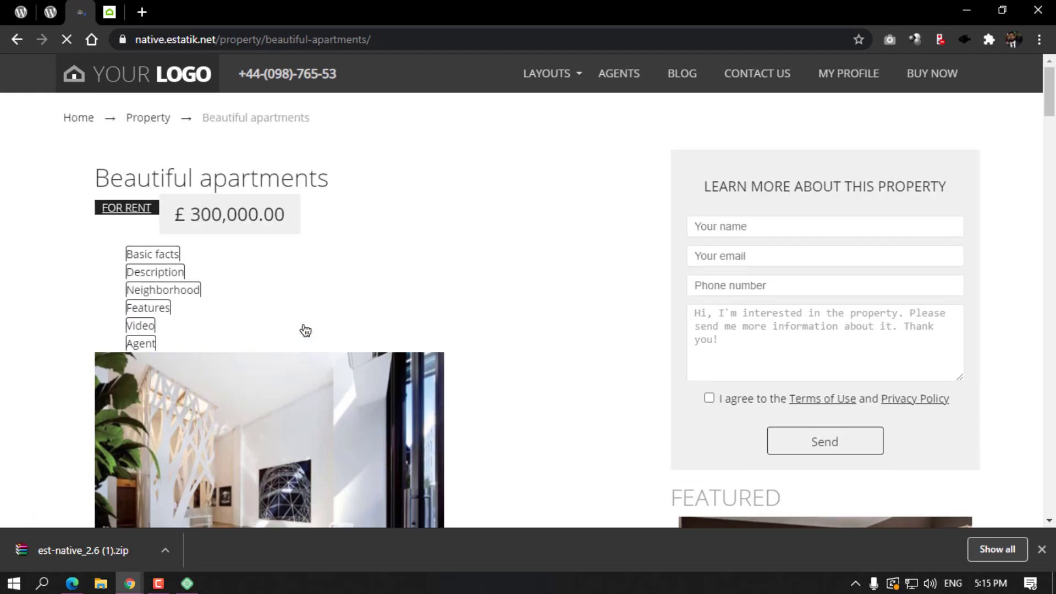
{"action": "scroll", "coordinate": [268, 342], "scroll_direction": "down", "scroll_amount": 3}
{"action": "scroll", "coordinate": [269, 349], "scroll_direction": "down", "scroll_amount": 7}
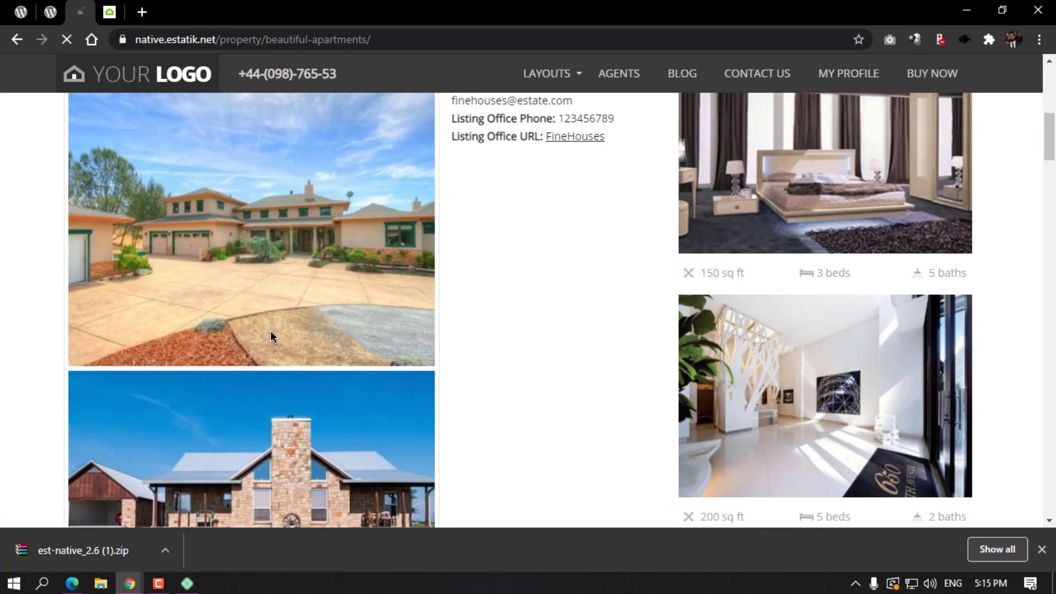
{"action": "scroll", "coordinate": [271, 331], "scroll_direction": "down", "scroll_amount": 4}
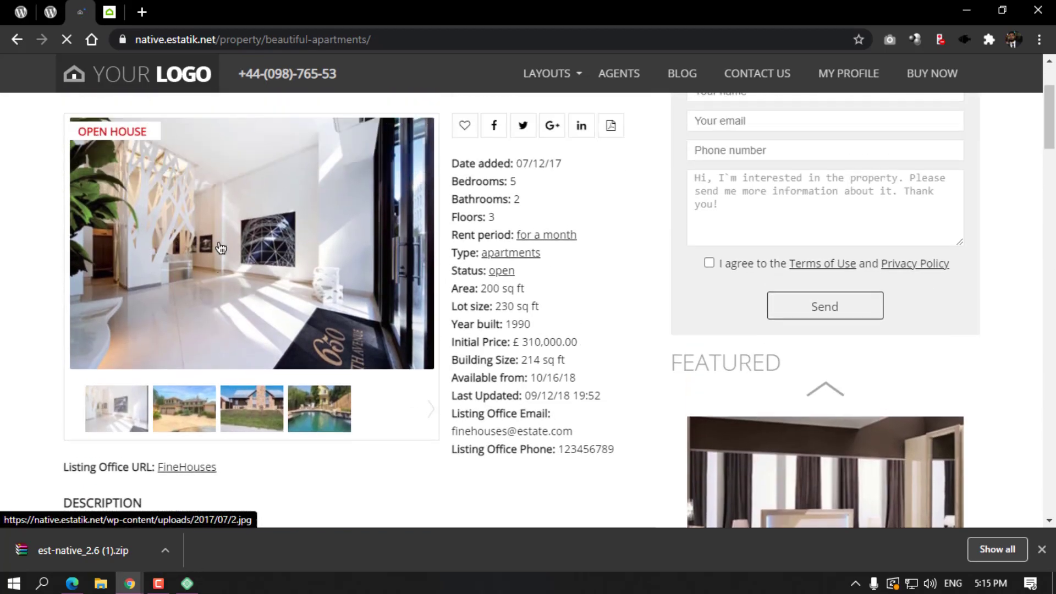
{"action": "right_click", "coordinate": [231, 262]}
{"action": "left_click", "coordinate": [290, 371]}
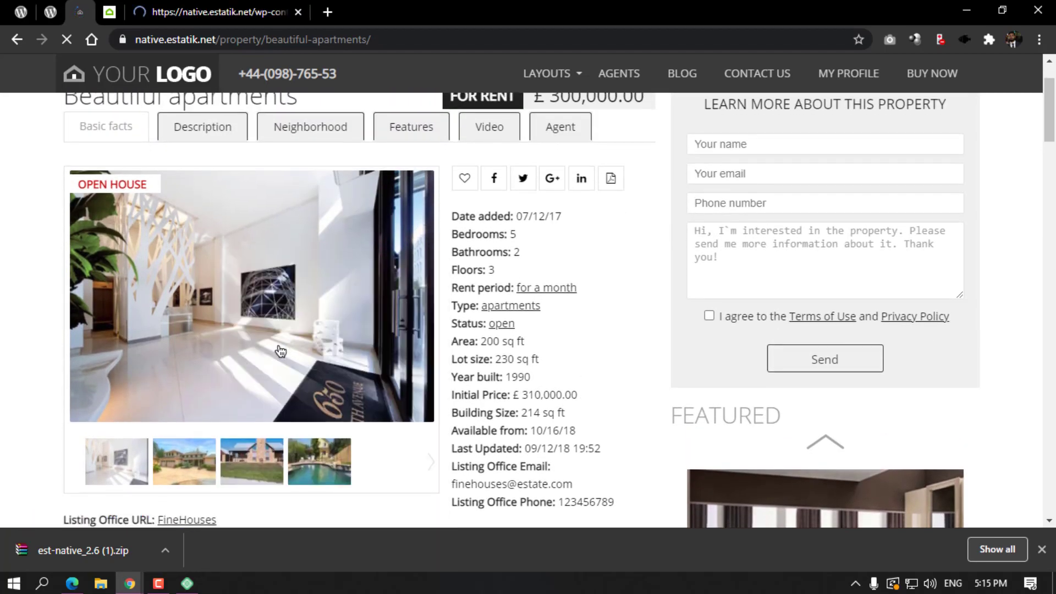
Advance the gallery and open the next two gallery photos in their own tabs.
{"action": "scroll", "coordinate": [281, 351], "scroll_direction": "down", "scroll_amount": 3}
{"action": "left_click", "coordinate": [172, 312]}
{"action": "right_click", "coordinate": [233, 174]}
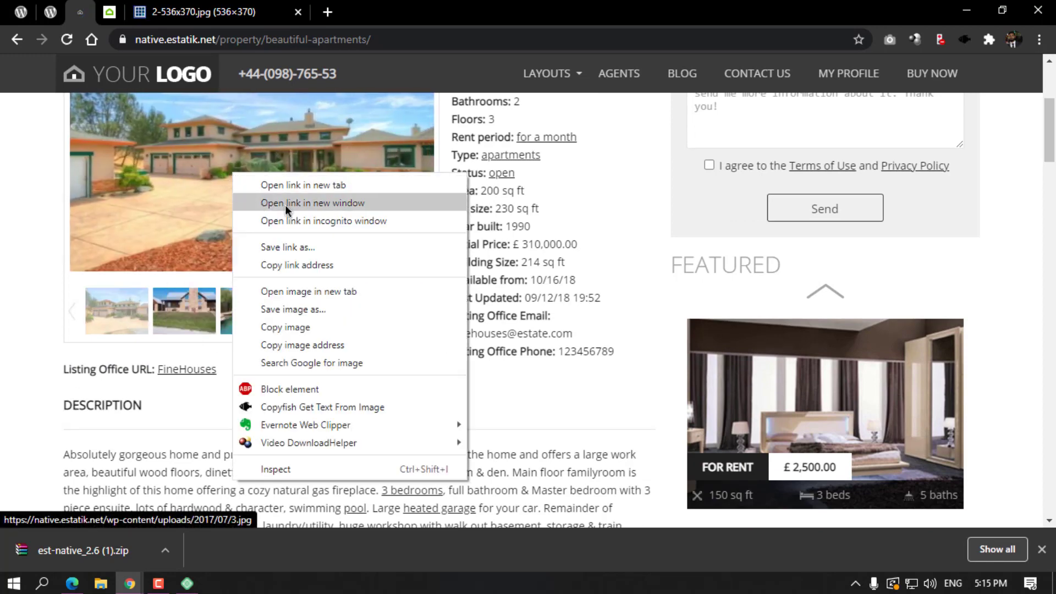
{"action": "left_click", "coordinate": [308, 290]}
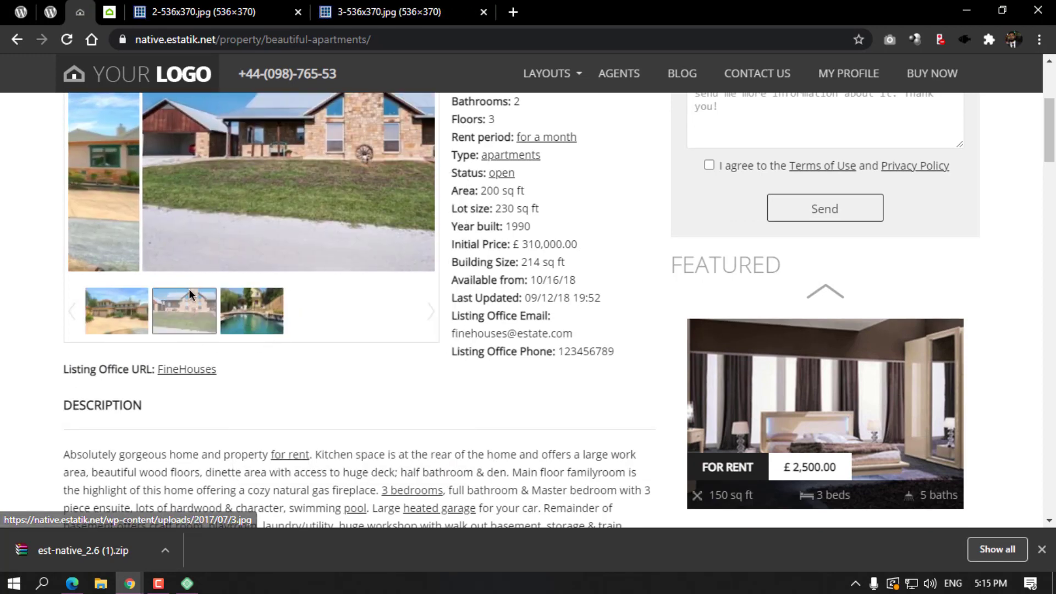
{"action": "right_click", "coordinate": [236, 199]}
{"action": "left_click", "coordinate": [288, 317]}
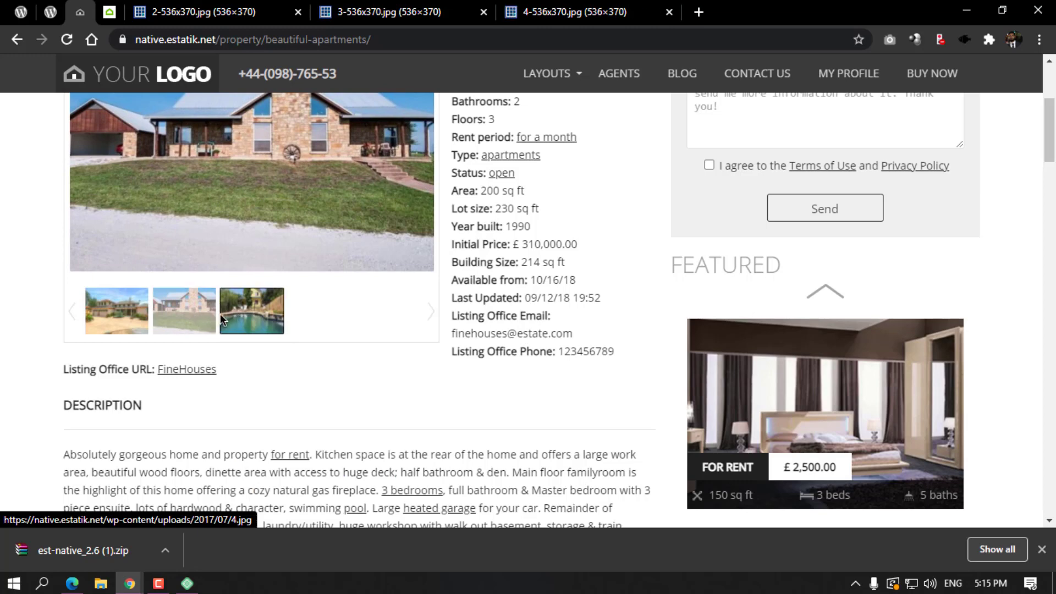
{"action": "scroll", "coordinate": [231, 269], "scroll_direction": "up", "scroll_amount": 1}
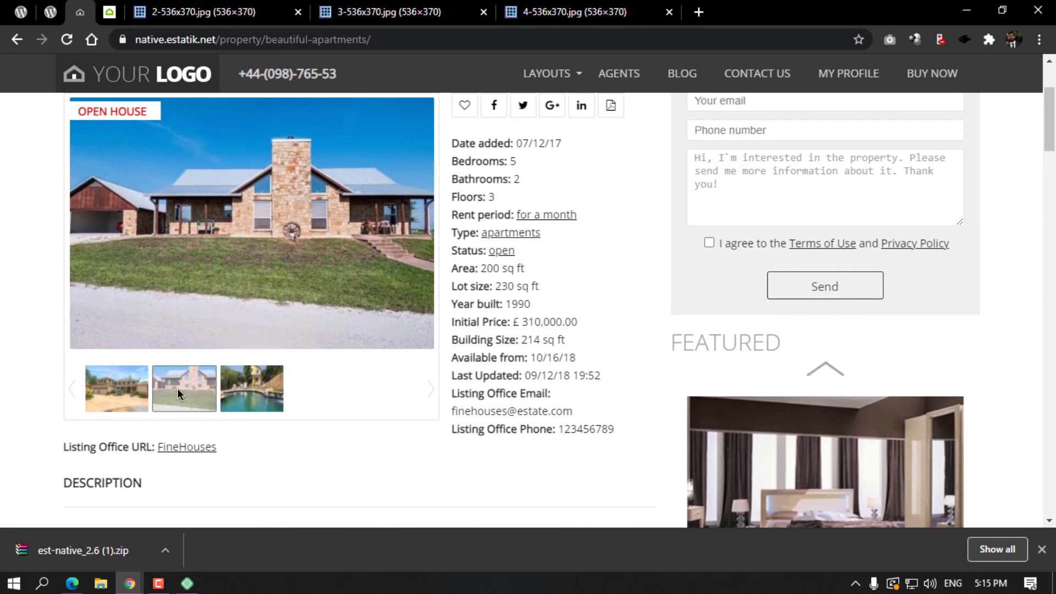
{"action": "left_click", "coordinate": [134, 388]}
Check the opened image tabs, then open the gallery's pool photo in a new tab.
{"action": "left_click", "coordinate": [361, 11]}
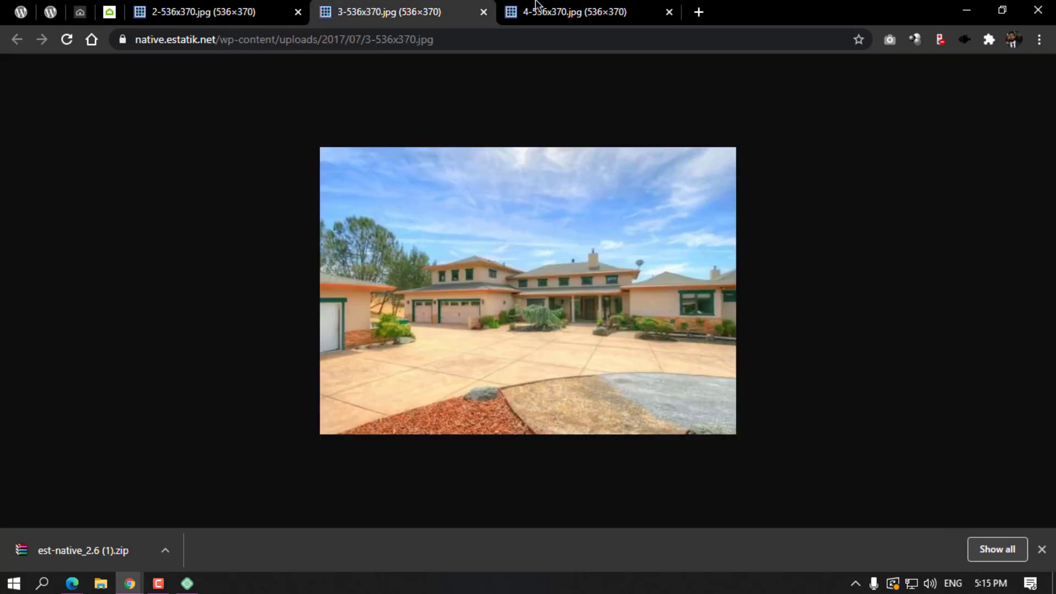
{"action": "left_click", "coordinate": [536, 4]}
{"action": "left_click", "coordinate": [203, 12]}
{"action": "left_click", "coordinate": [109, 11]}
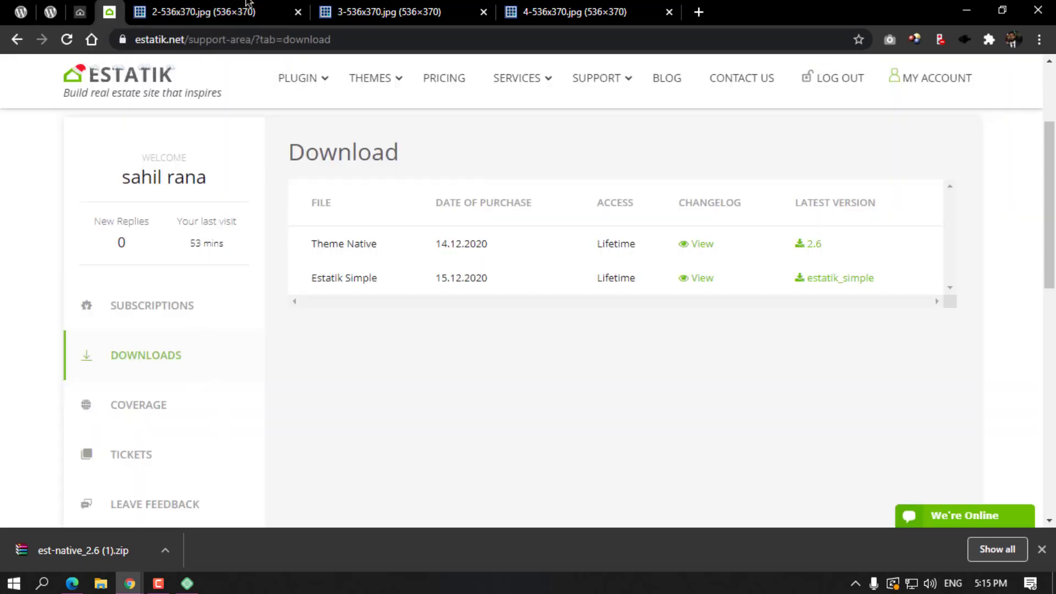
{"action": "left_click", "coordinate": [246, 4]}
{"action": "left_click", "coordinate": [80, 11]}
{"action": "left_click", "coordinate": [222, 382]}
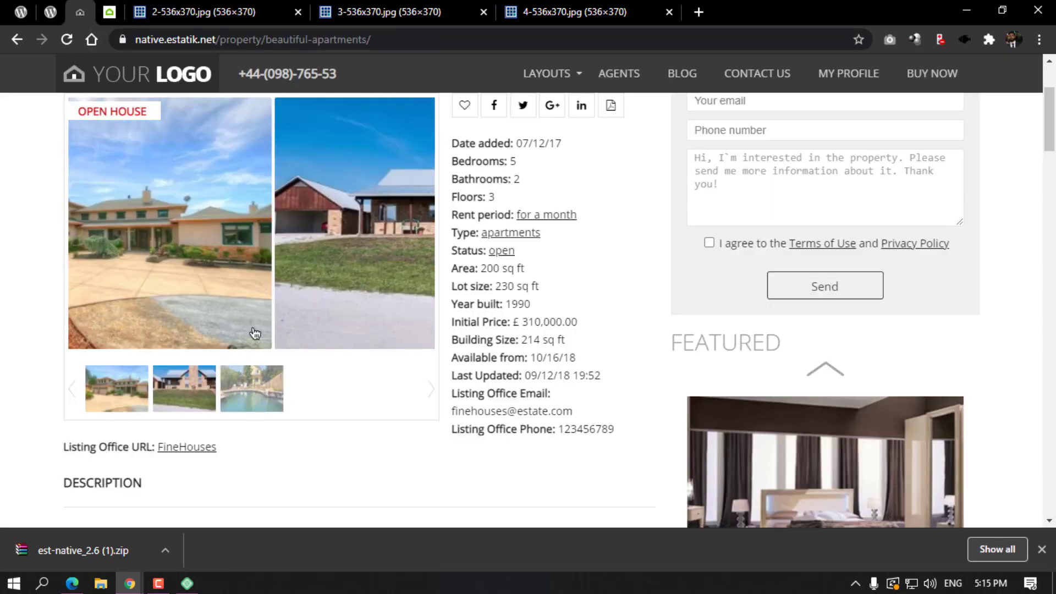
{"action": "right_click", "coordinate": [255, 266]}
{"action": "left_click", "coordinate": [342, 379]}
{"action": "left_click", "coordinate": [176, 12]}
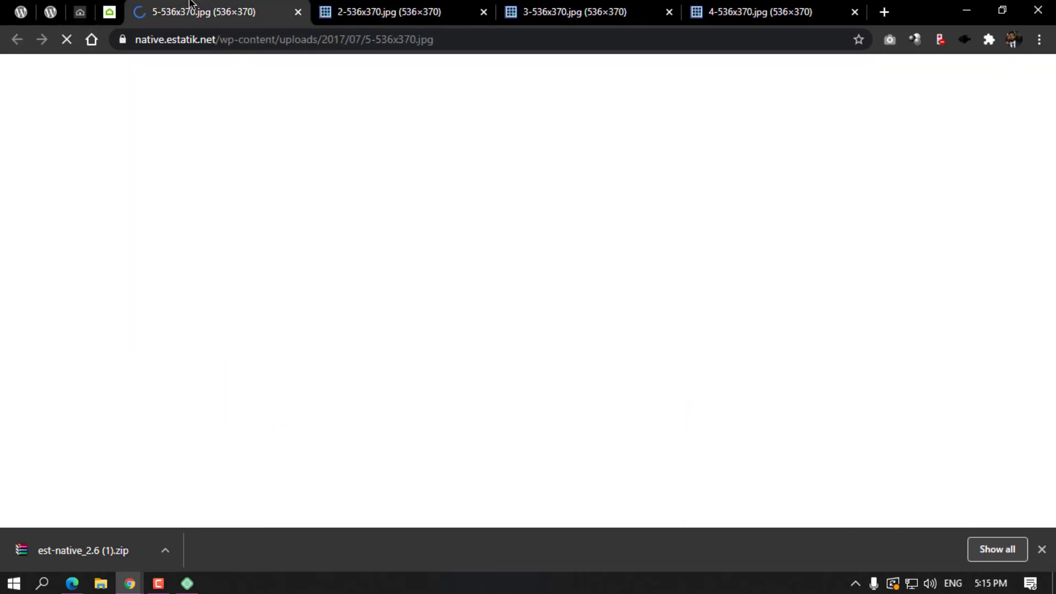
Save the pool photo 5-536x370.jpg and the interior photo 2-536x370.jpg.
{"action": "key", "text": "ctrl+s"}
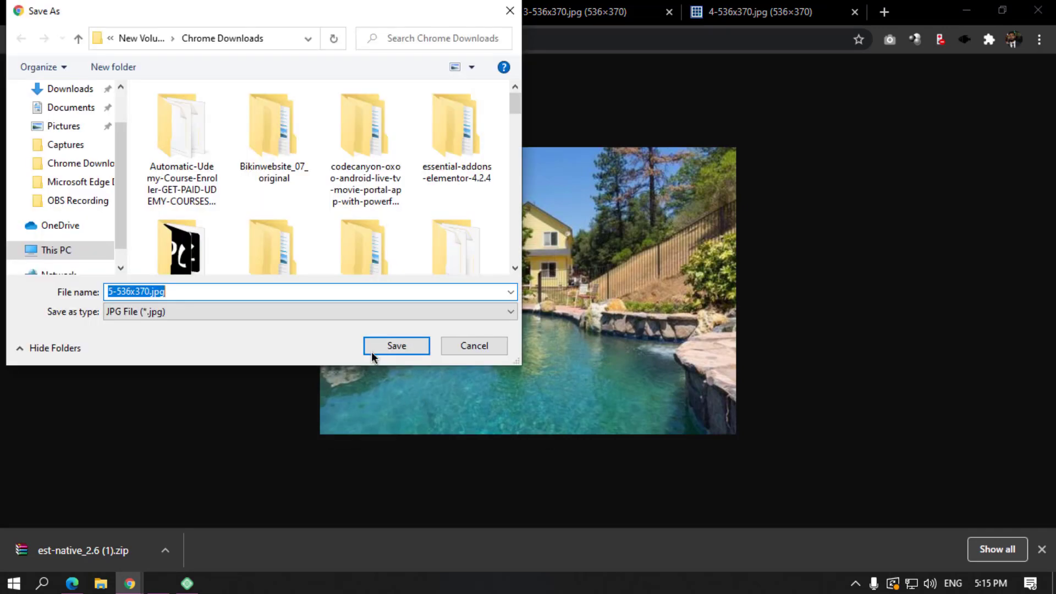
{"action": "left_click", "coordinate": [380, 347]}
{"action": "key", "text": "ctrl+Tab"}
{"action": "right_click", "coordinate": [433, 252]}
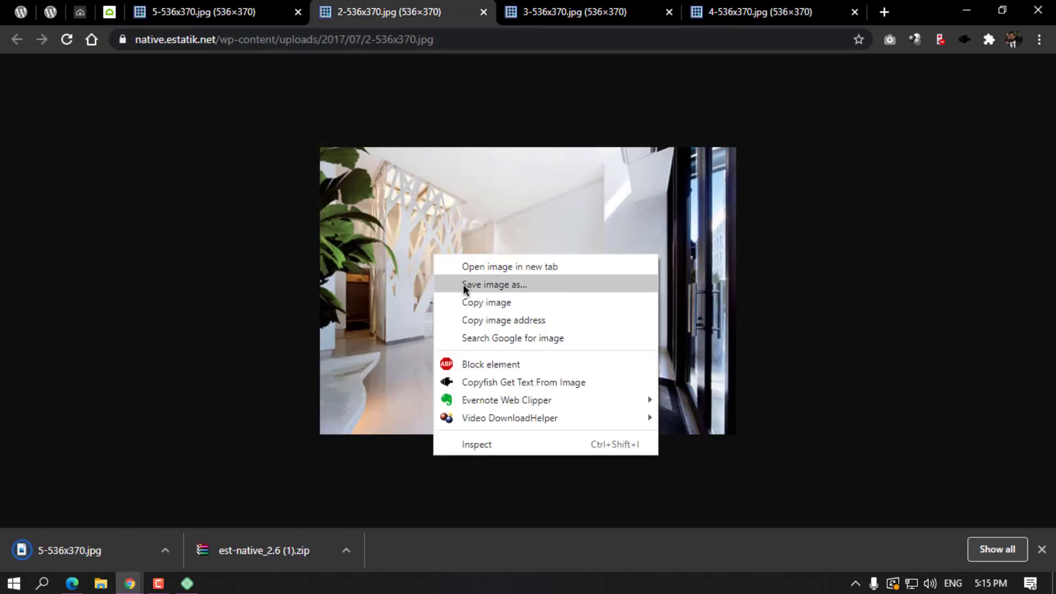
{"action": "left_click", "coordinate": [463, 282]}
{"action": "left_click", "coordinate": [398, 346]}
Save 3-536x370.jpg and 4-536x370.jpg, then drop 4-536x370.jpg into the property image uploader.
{"action": "key", "text": "ctrl+Tab"}
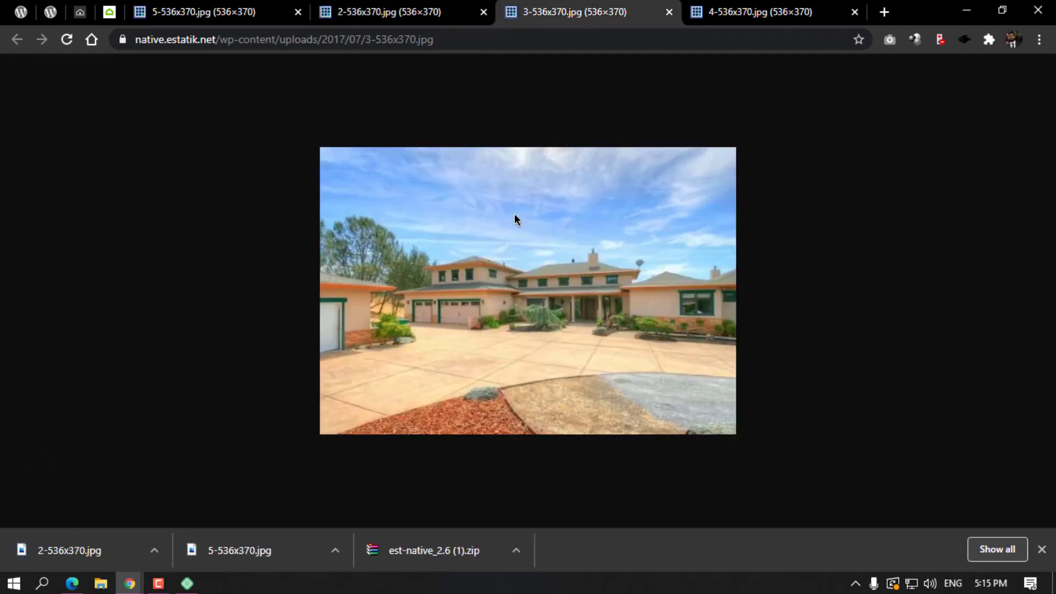
{"action": "right_click", "coordinate": [517, 230]}
{"action": "left_click", "coordinate": [536, 258]}
{"action": "left_click", "coordinate": [408, 355]}
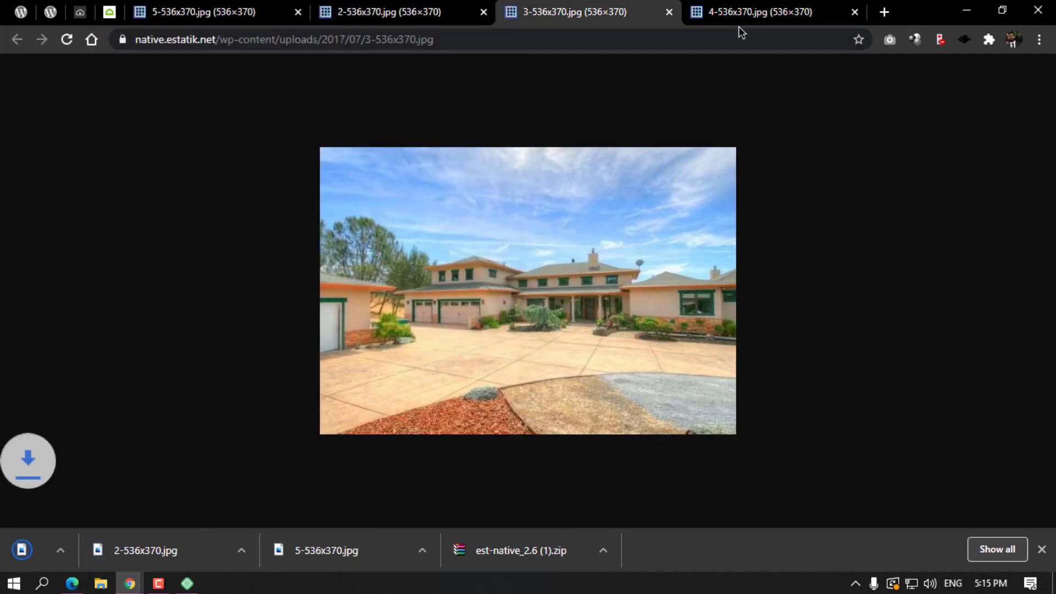
{"action": "left_click", "coordinate": [738, 26]}
{"action": "right_click", "coordinate": [552, 275]}
{"action": "left_click", "coordinate": [596, 306]}
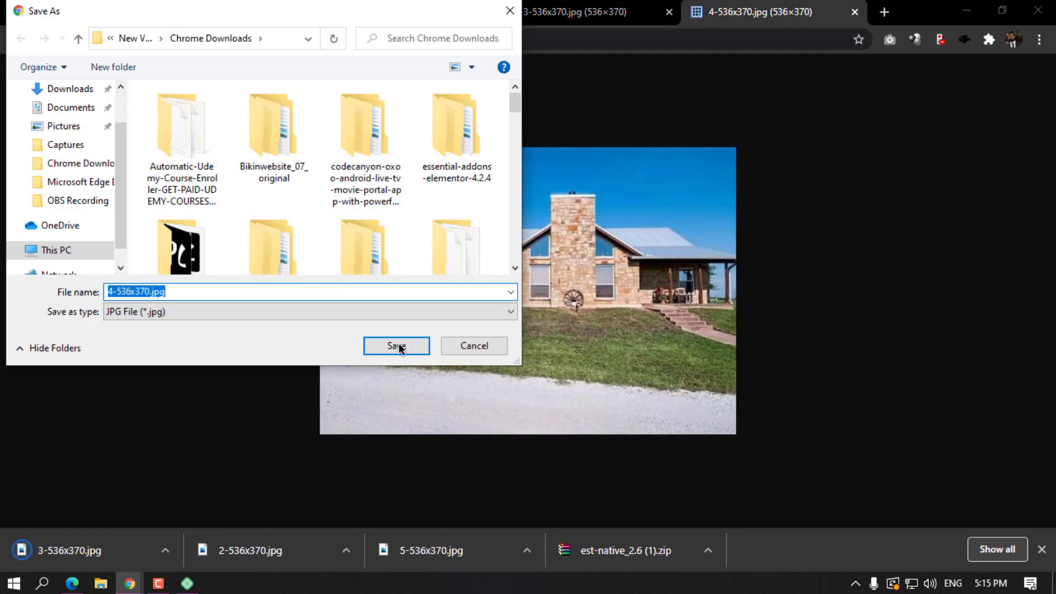
{"action": "left_click", "coordinate": [398, 342]}
{"action": "left_click_drag", "start_coordinate": [83, 550], "coordinate": [337, 391]}
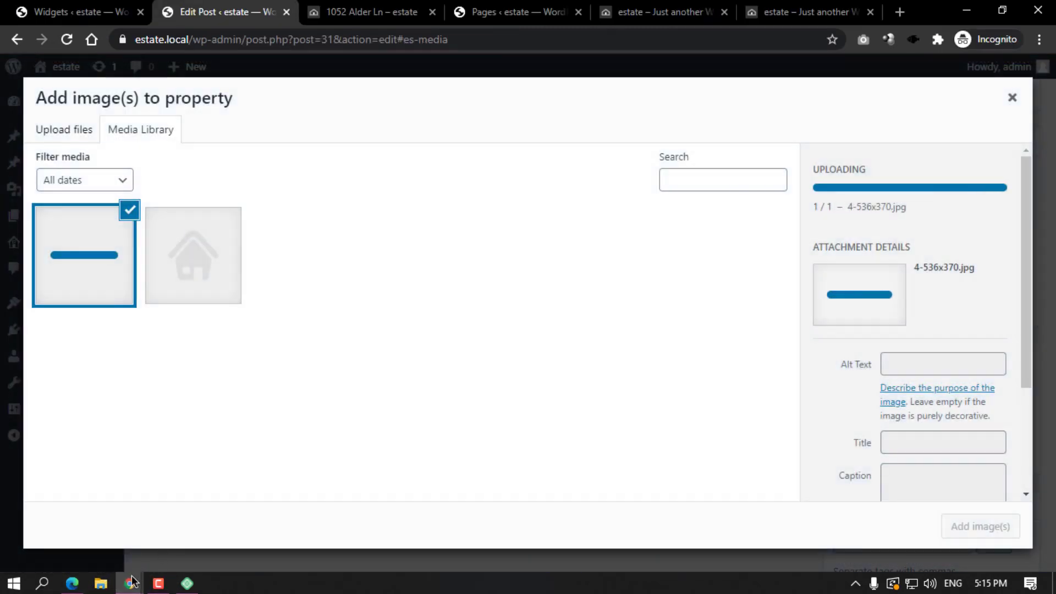
Drop 3-, 2- and 5-536x370.jpg into the property uploader and add all four images.
{"action": "mouse_move", "coordinate": [130, 582]}
{"action": "left_click", "coordinate": [93, 550]}
{"action": "left_click_drag", "start_coordinate": [209, 530], "coordinate": [335, 441]}
{"action": "mouse_move", "coordinate": [129, 581]}
{"action": "left_click", "coordinate": [138, 528]}
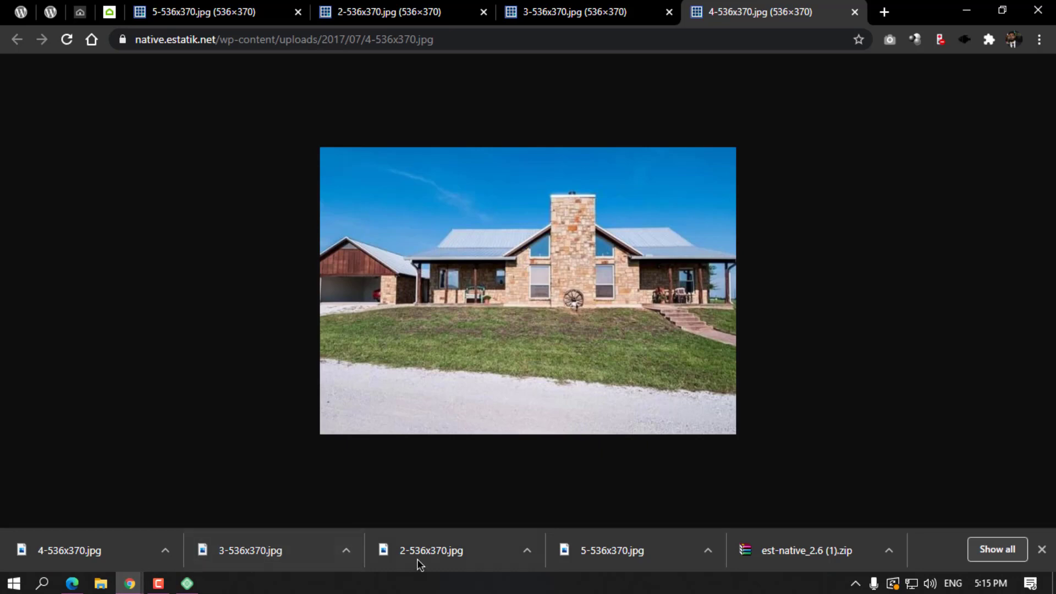
{"action": "left_click_drag", "start_coordinate": [93, 564], "coordinate": [207, 436]}
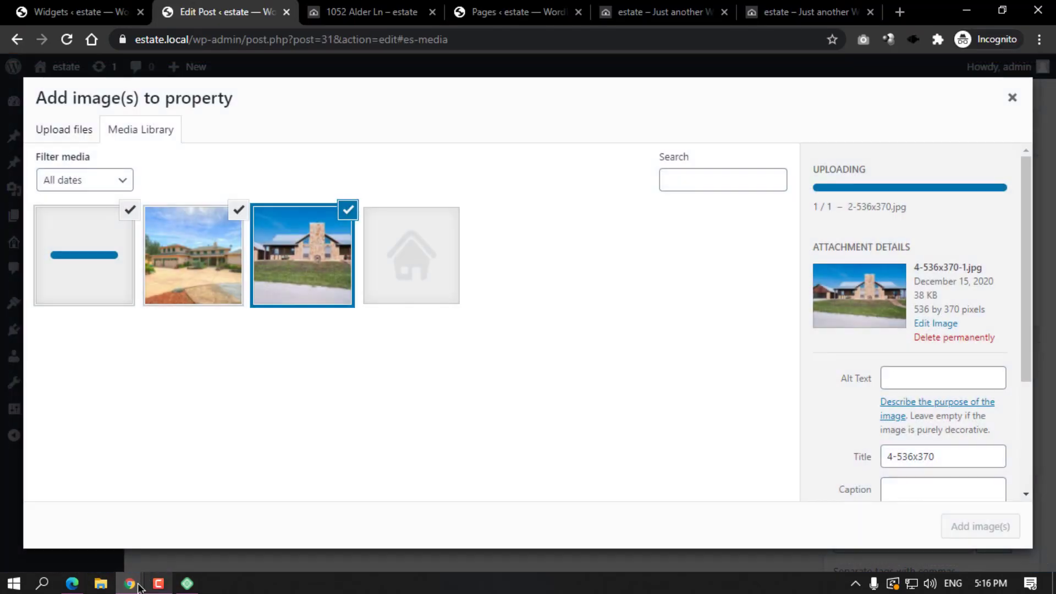
{"action": "mouse_move", "coordinate": [130, 582]}
{"action": "left_click", "coordinate": [73, 522]}
{"action": "left_click_drag", "start_coordinate": [552, 559], "coordinate": [275, 414]}
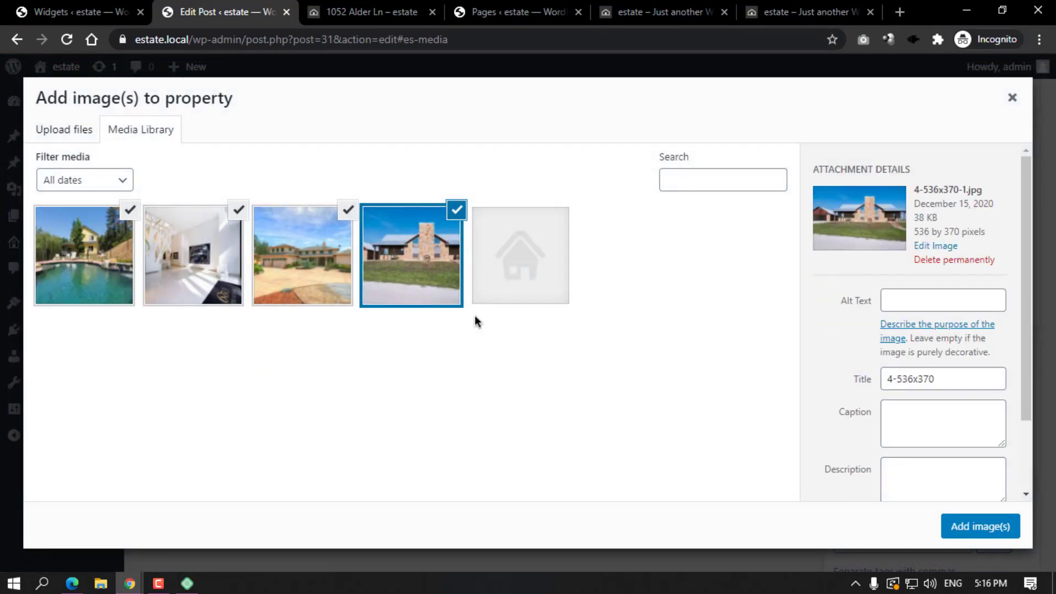
{"action": "left_click", "coordinate": [967, 526]}
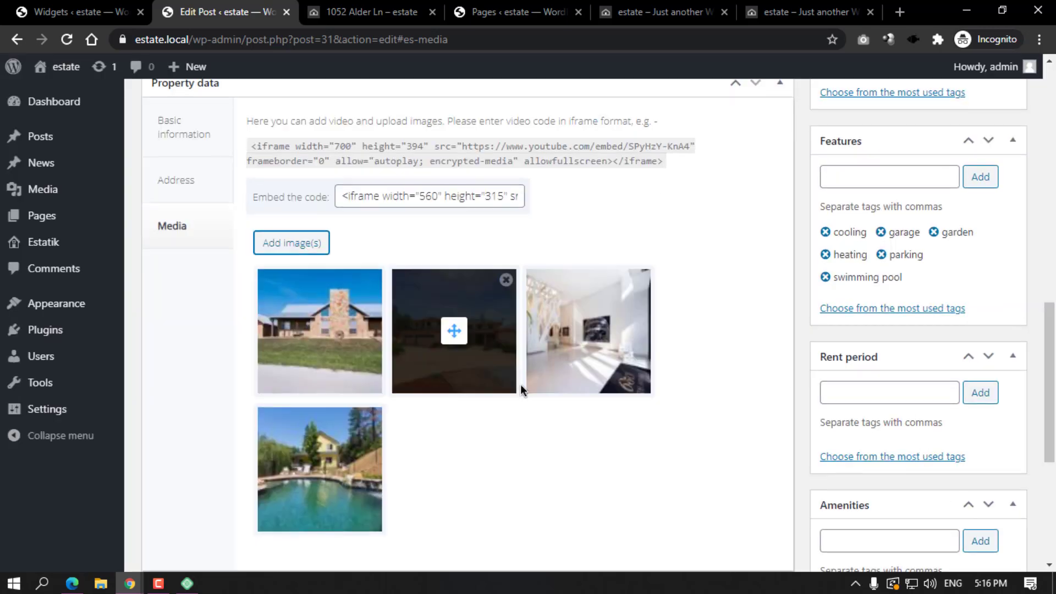
Drag the interior photo into the first image slot and update the property.
{"action": "scroll", "coordinate": [499, 417], "scroll_direction": "down", "scroll_amount": 1}
{"action": "scroll", "coordinate": [605, 463], "scroll_direction": "up", "scroll_amount": 2}
{"action": "left_click_drag", "start_coordinate": [582, 414], "coordinate": [385, 476]}
{"action": "scroll", "coordinate": [330, 495], "scroll_direction": "down", "scroll_amount": 1}
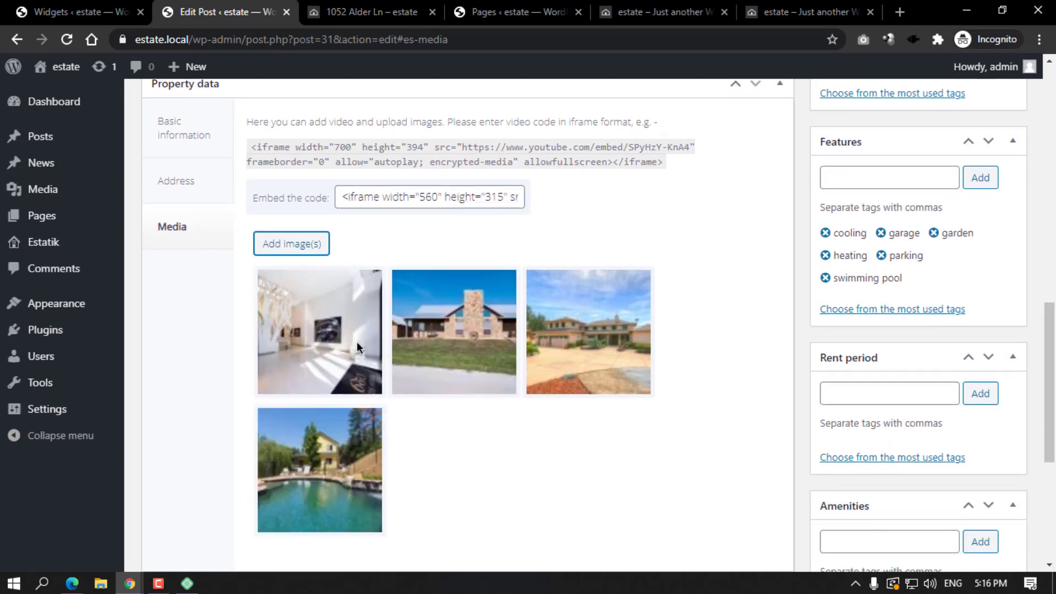
{"action": "scroll", "coordinate": [609, 337], "scroll_direction": "up", "scroll_amount": 1}
{"action": "scroll", "coordinate": [995, 223], "scroll_direction": "up", "scroll_amount": 10}
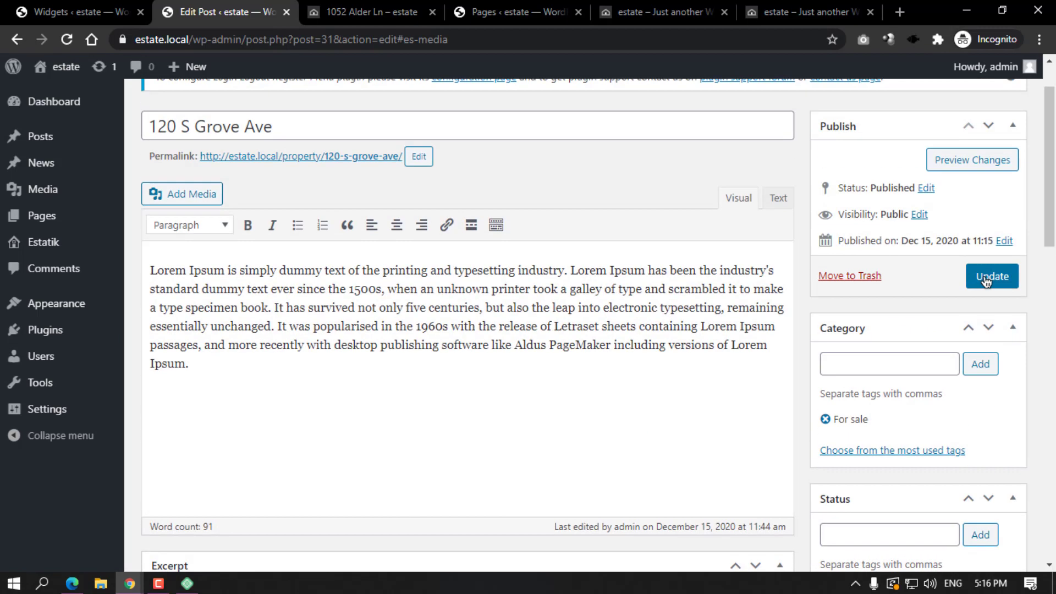
{"action": "left_click", "coordinate": [990, 275]}
{"action": "left_click", "coordinate": [374, 12]}
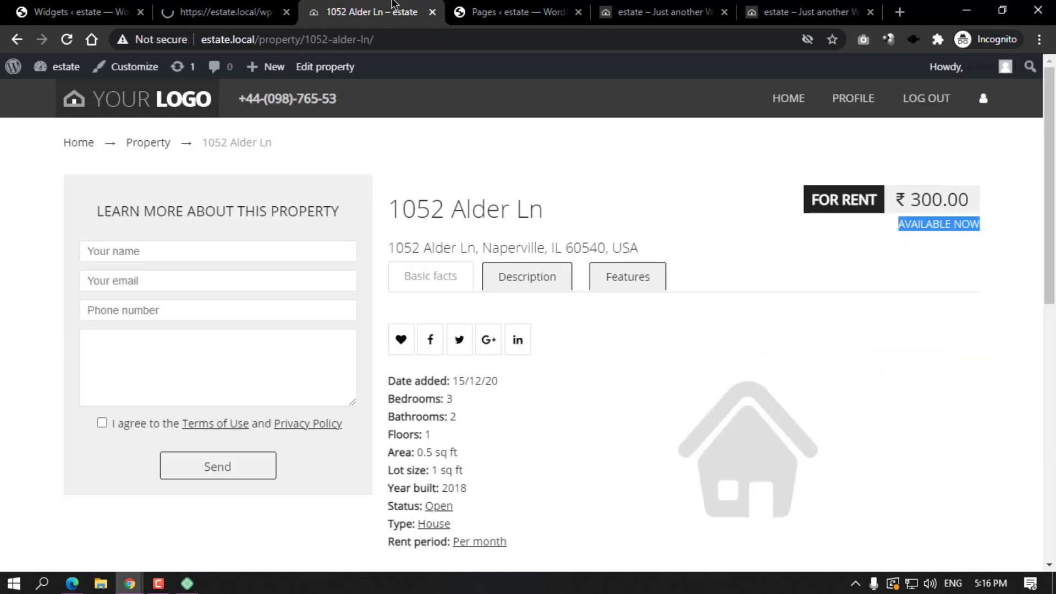
{"action": "left_click", "coordinate": [65, 44]}
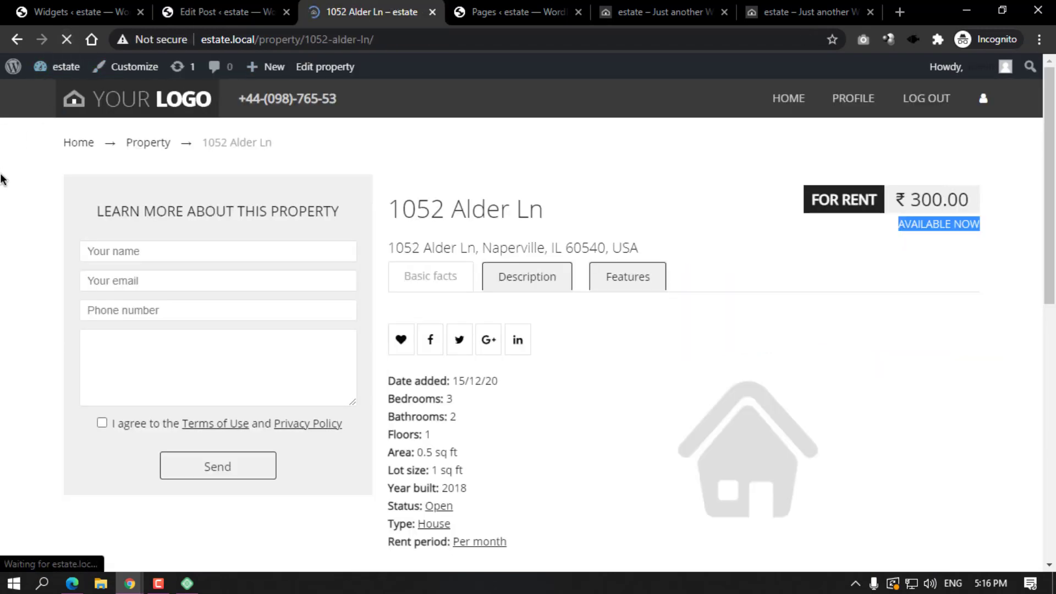
{"action": "scroll", "coordinate": [500, 242], "scroll_direction": "down", "scroll_amount": 1}
{"action": "scroll", "coordinate": [483, 239], "scroll_direction": "down", "scroll_amount": 4}
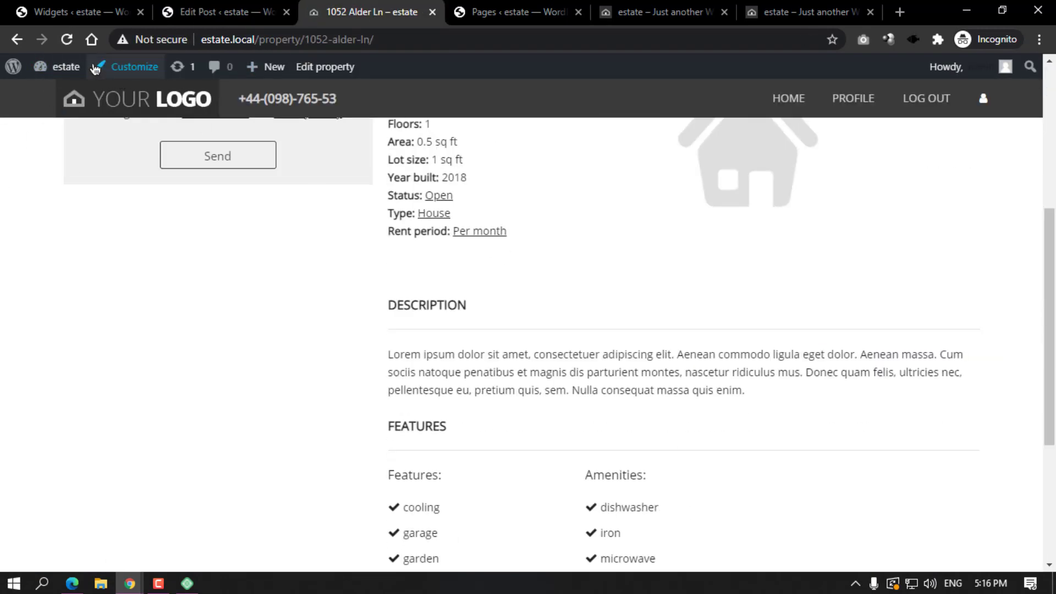
{"action": "left_click", "coordinate": [64, 47]}
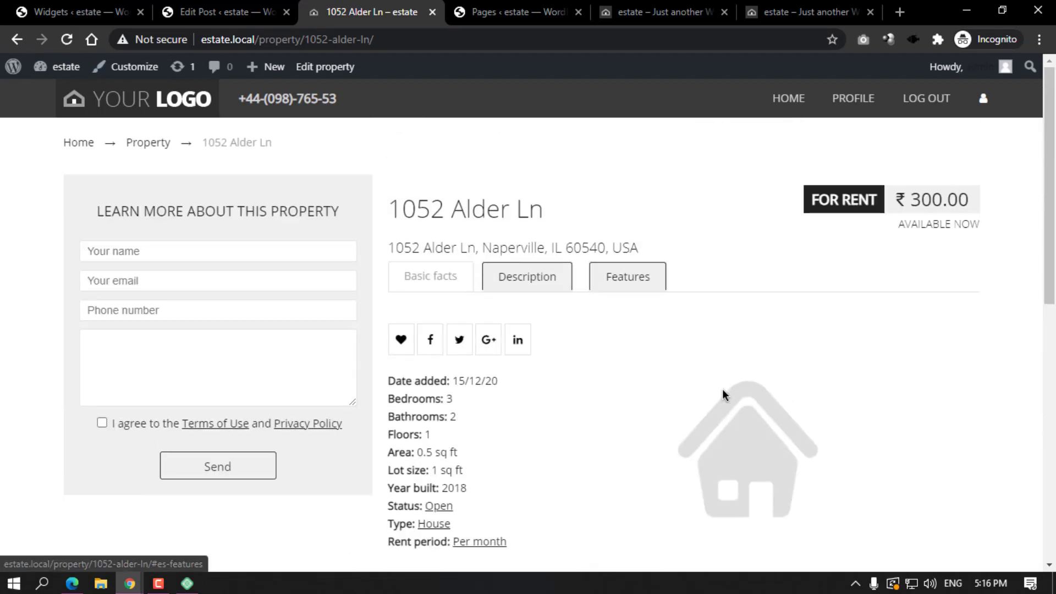
{"action": "left_click", "coordinate": [518, 262]}
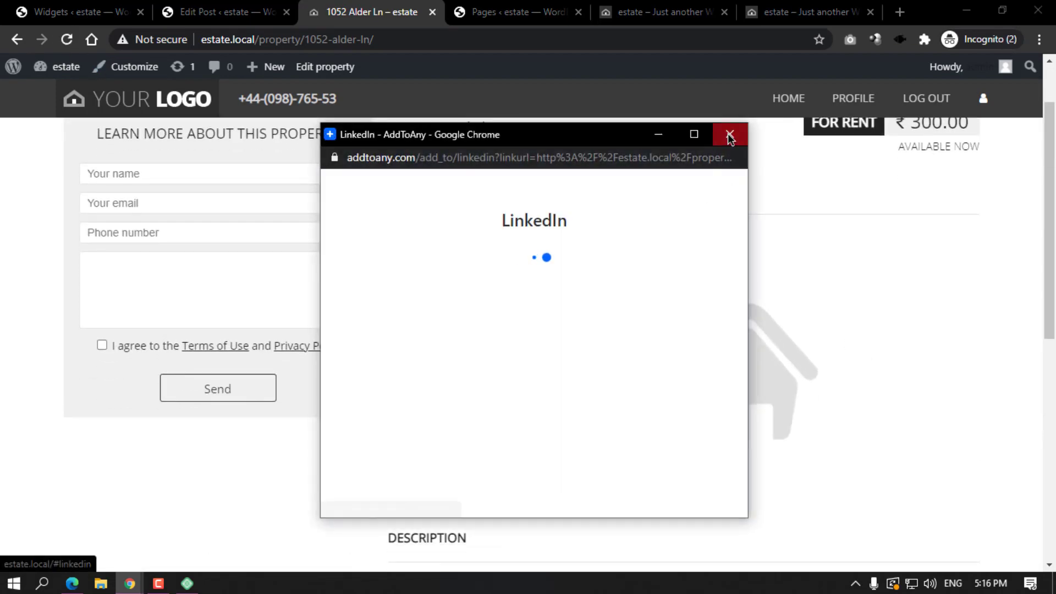
{"action": "left_click", "coordinate": [726, 136]}
Review the page down to its features section, then close it and return to the editor.
{"action": "scroll", "coordinate": [563, 204], "scroll_direction": "down", "scroll_amount": 2}
{"action": "scroll", "coordinate": [599, 209], "scroll_direction": "down", "scroll_amount": 6}
{"action": "scroll", "coordinate": [599, 209], "scroll_direction": "up", "scroll_amount": 1}
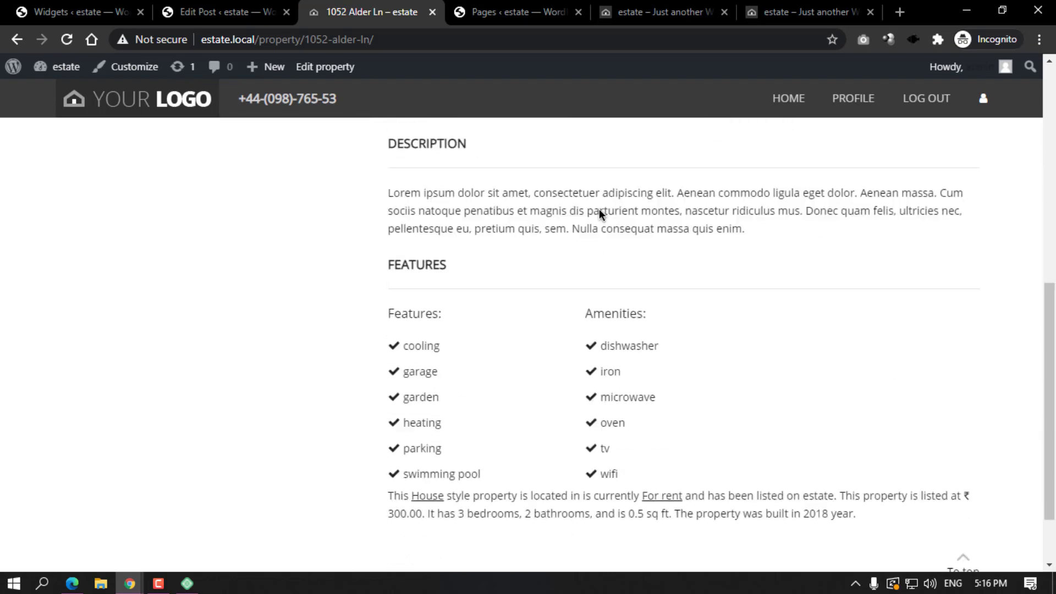
{"action": "scroll", "coordinate": [599, 209], "scroll_direction": "down", "scroll_amount": 2}
{"action": "scroll", "coordinate": [603, 208], "scroll_direction": "up", "scroll_amount": 10}
{"action": "left_click", "coordinate": [621, 270]}
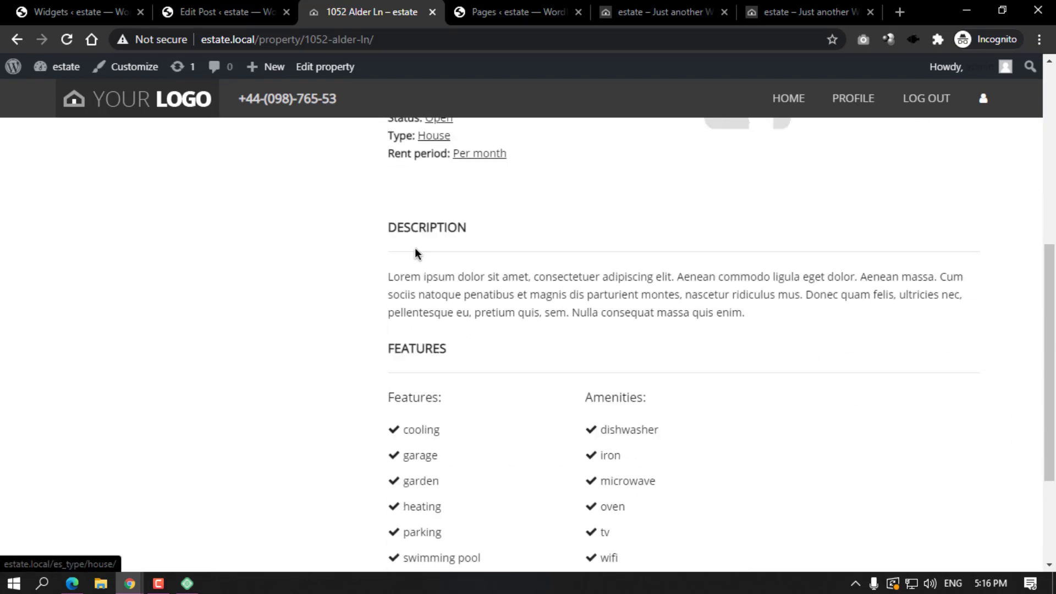
{"action": "left_click", "coordinate": [433, 11]}
{"action": "left_click", "coordinate": [231, 12]}
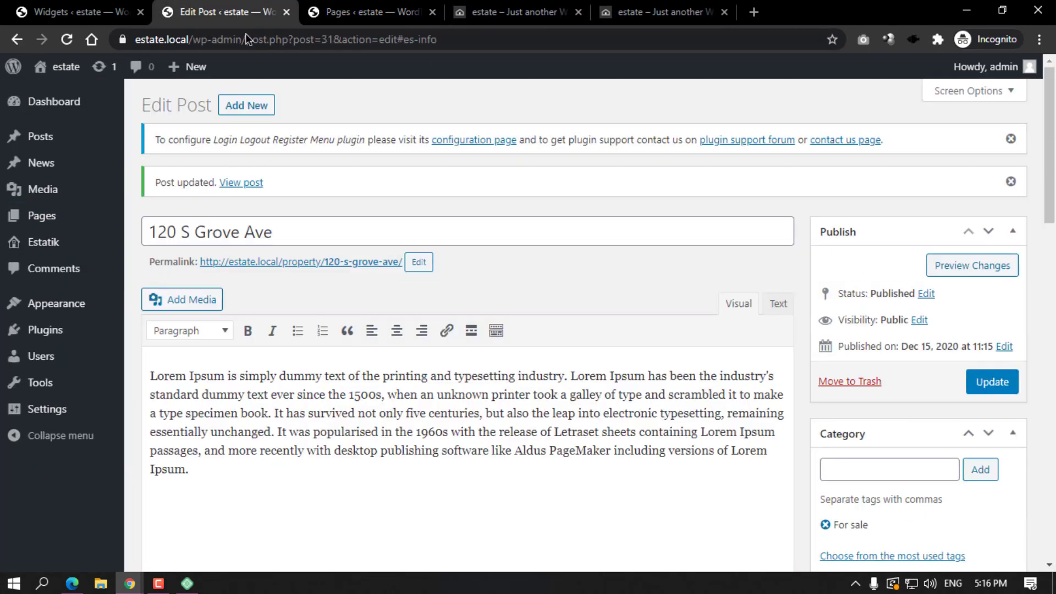
{"action": "right_click", "coordinate": [286, 262]}
{"action": "left_click", "coordinate": [327, 276]}
{"action": "left_click", "coordinate": [347, 23]}
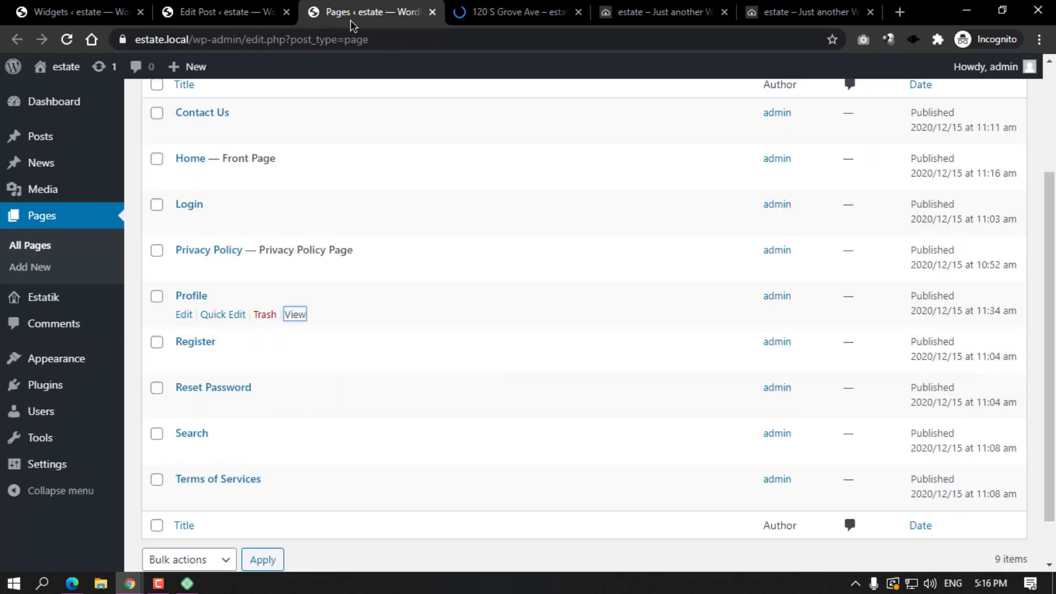
{"action": "left_click", "coordinate": [433, 12]}
{"action": "scroll", "coordinate": [672, 266], "scroll_direction": "down", "scroll_amount": 2}
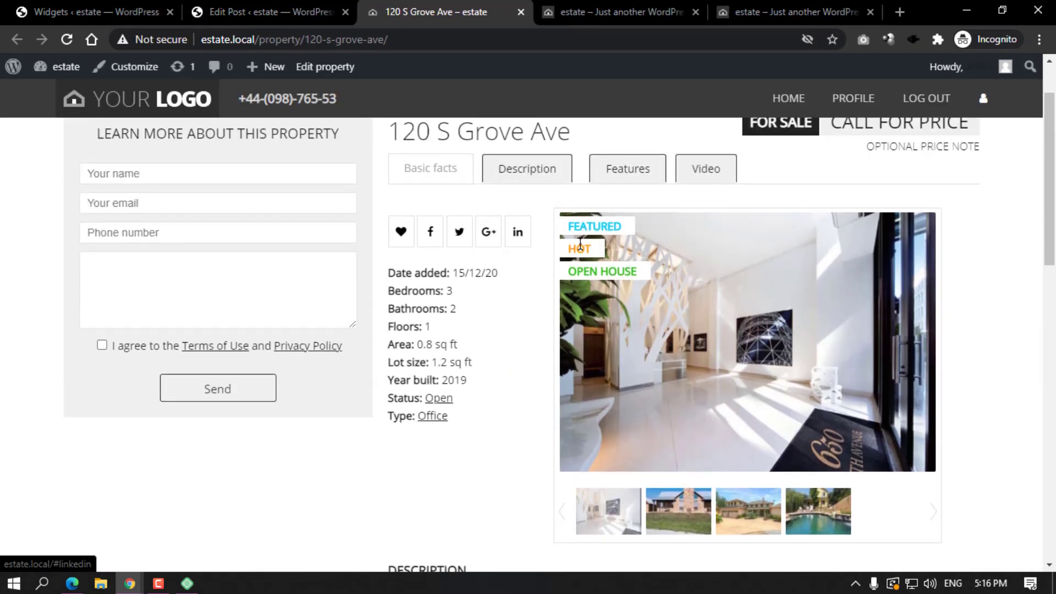
{"action": "left_click", "coordinate": [282, 11]}
{"action": "scroll", "coordinate": [807, 251], "scroll_direction": "down", "scroll_amount": 8}
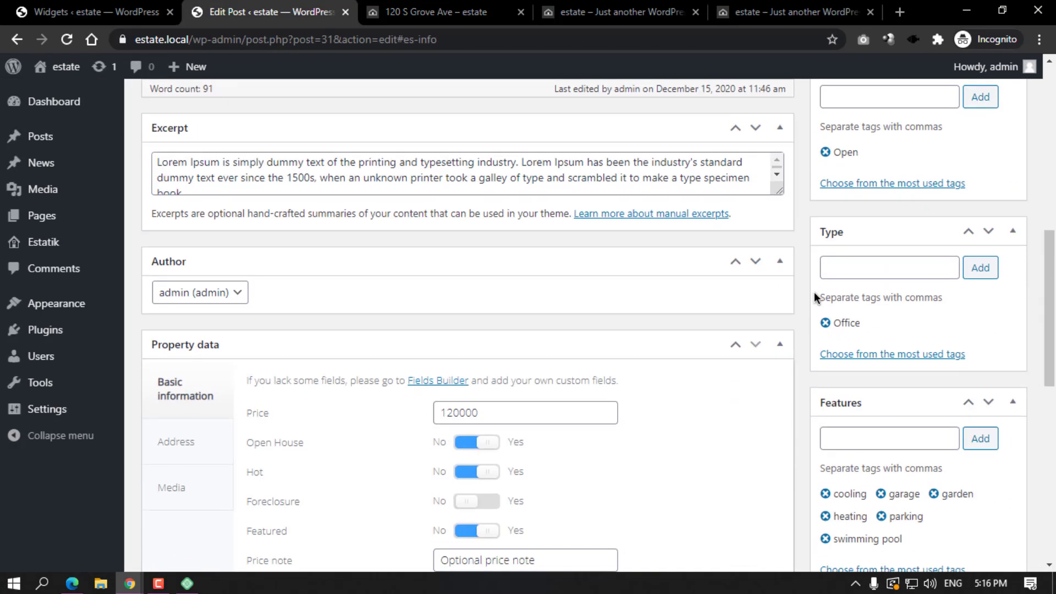
{"action": "scroll", "coordinate": [812, 292], "scroll_direction": "down", "scroll_amount": 10}
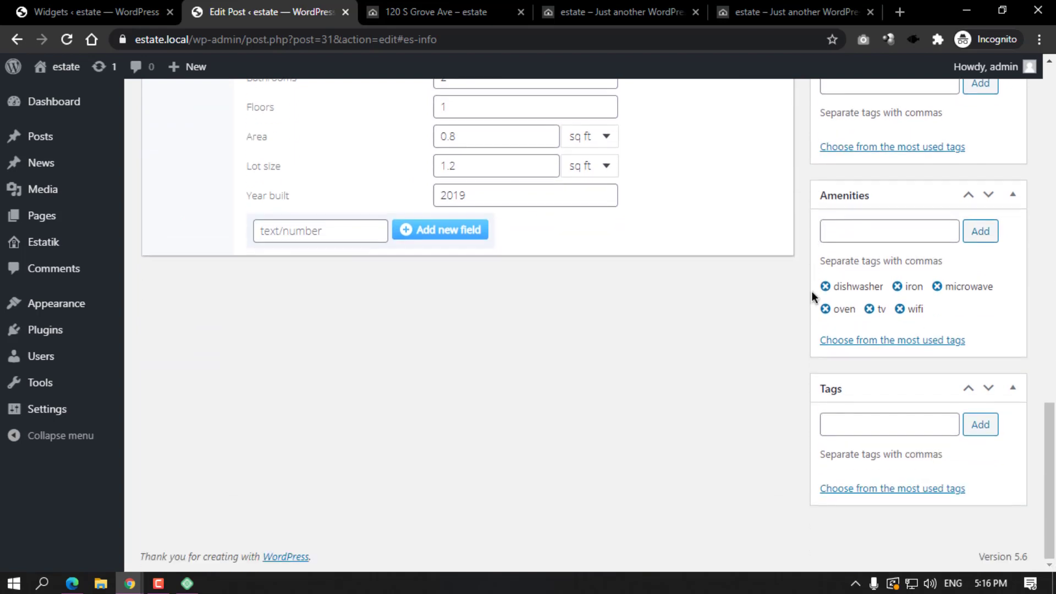
{"action": "scroll", "coordinate": [812, 291], "scroll_direction": "up", "scroll_amount": 8}
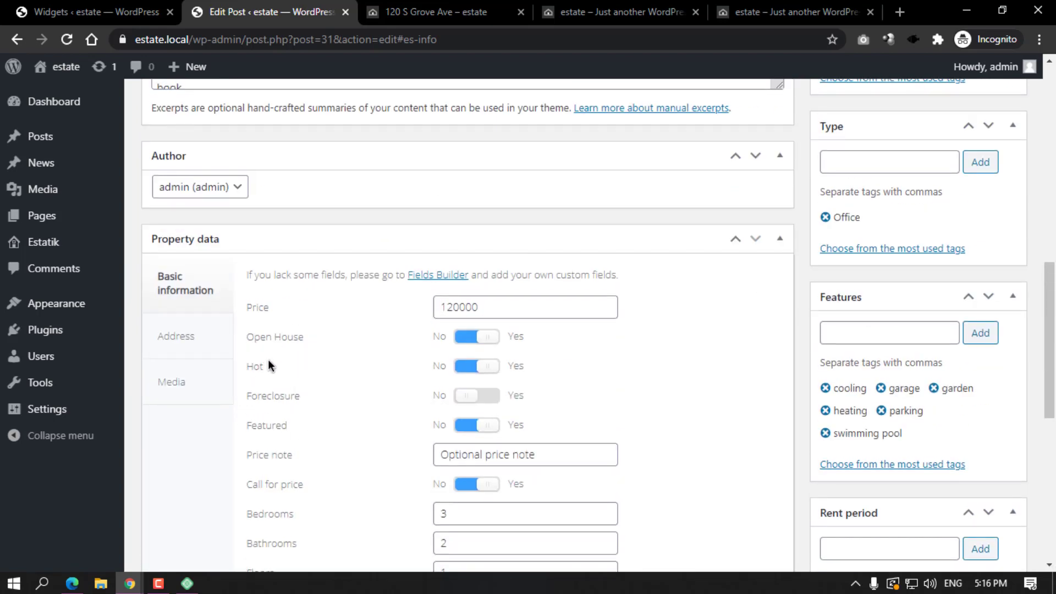
{"action": "left_click", "coordinate": [482, 402]}
{"action": "scroll", "coordinate": [495, 409], "scroll_direction": "down", "scroll_amount": 6}
{"action": "scroll", "coordinate": [790, 323], "scroll_direction": "up", "scroll_amount": 10}
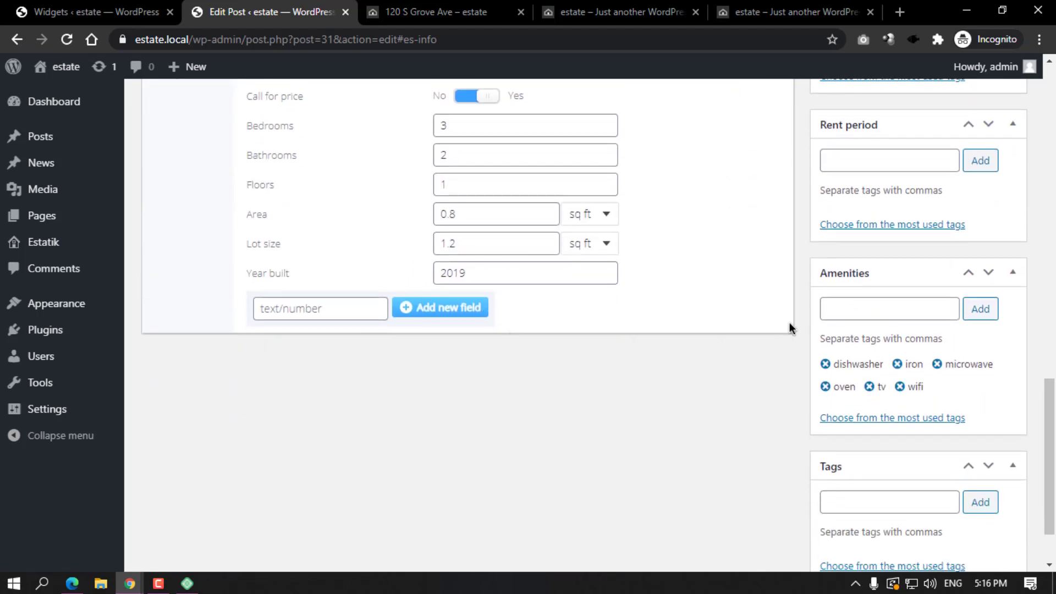
{"action": "scroll", "coordinate": [919, 219], "scroll_direction": "up", "scroll_amount": 4}
{"action": "left_click", "coordinate": [990, 122]}
{"action": "left_click", "coordinate": [489, 7]}
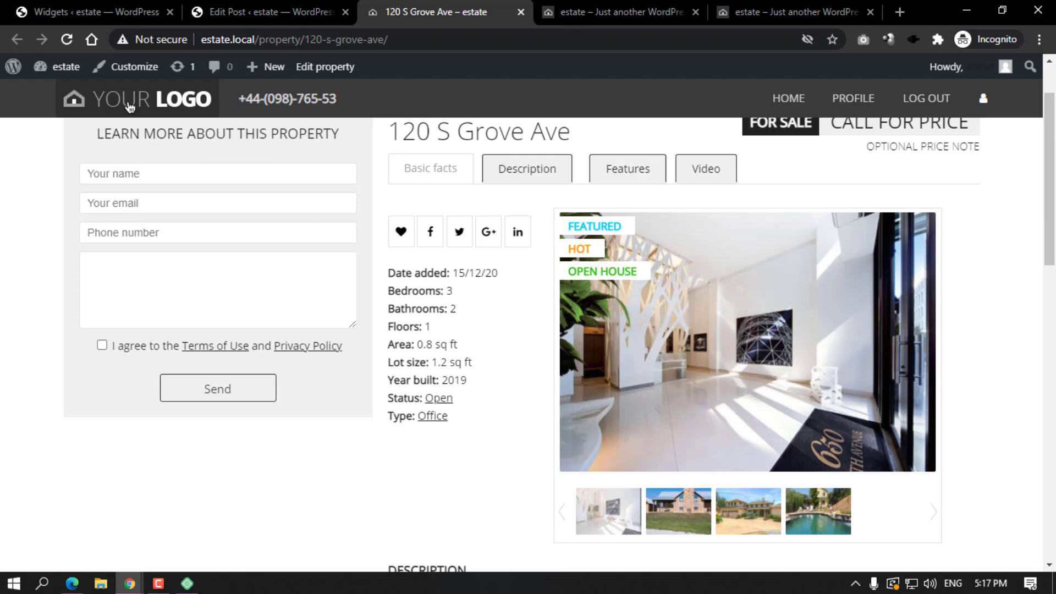
Reload the property page to see the FORECLOSURE badge and browse the gallery lightbox.
{"action": "left_click", "coordinate": [67, 39]}
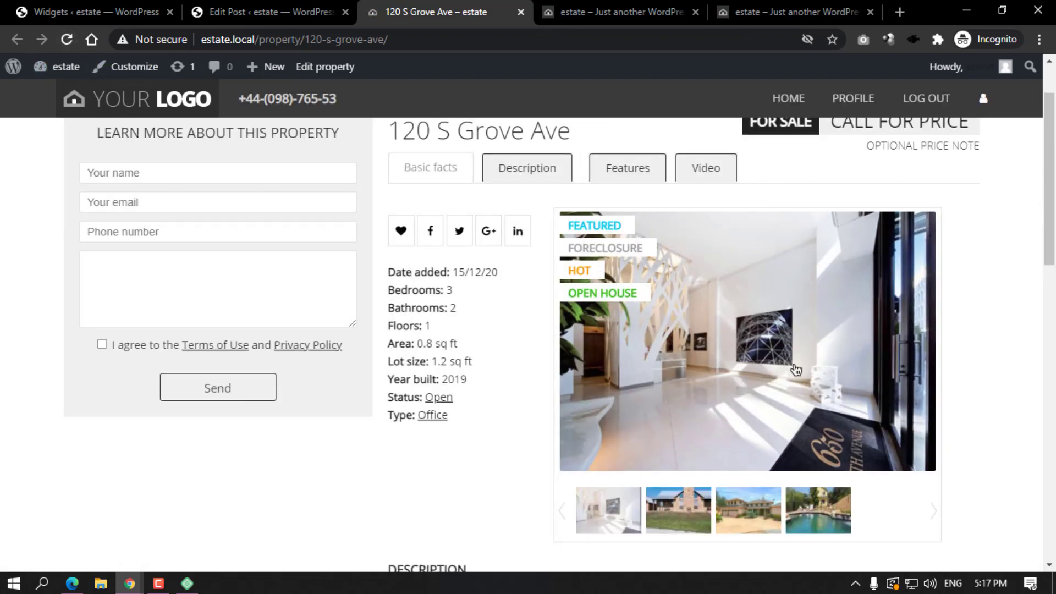
{"action": "scroll", "coordinate": [605, 275], "scroll_direction": "down", "scroll_amount": 4}
{"action": "scroll", "coordinate": [770, 303], "scroll_direction": "up", "scroll_amount": 3}
{"action": "left_click", "coordinate": [732, 259]}
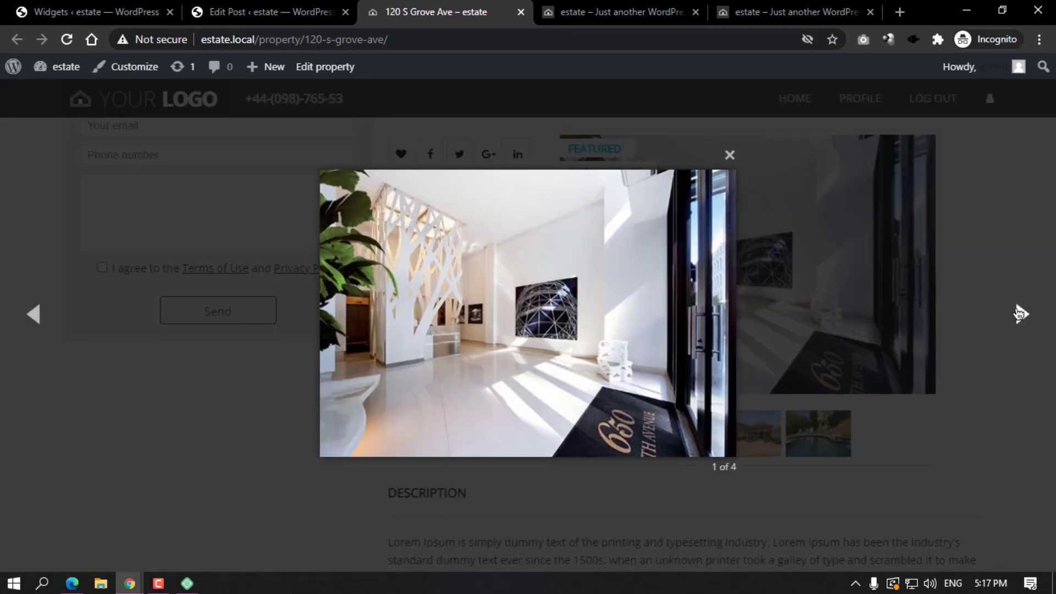
{"action": "left_click", "coordinate": [1021, 314]}
{"action": "left_click", "coordinate": [240, 387]}
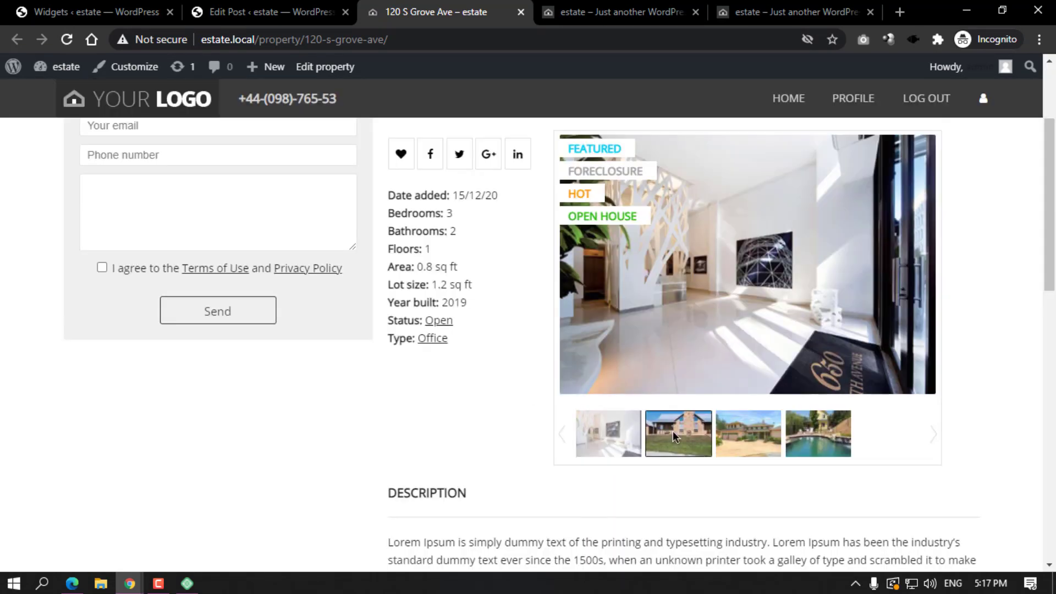
Return to the Edit Post tab's Property data settings.
{"action": "left_click", "coordinate": [605, 444]}
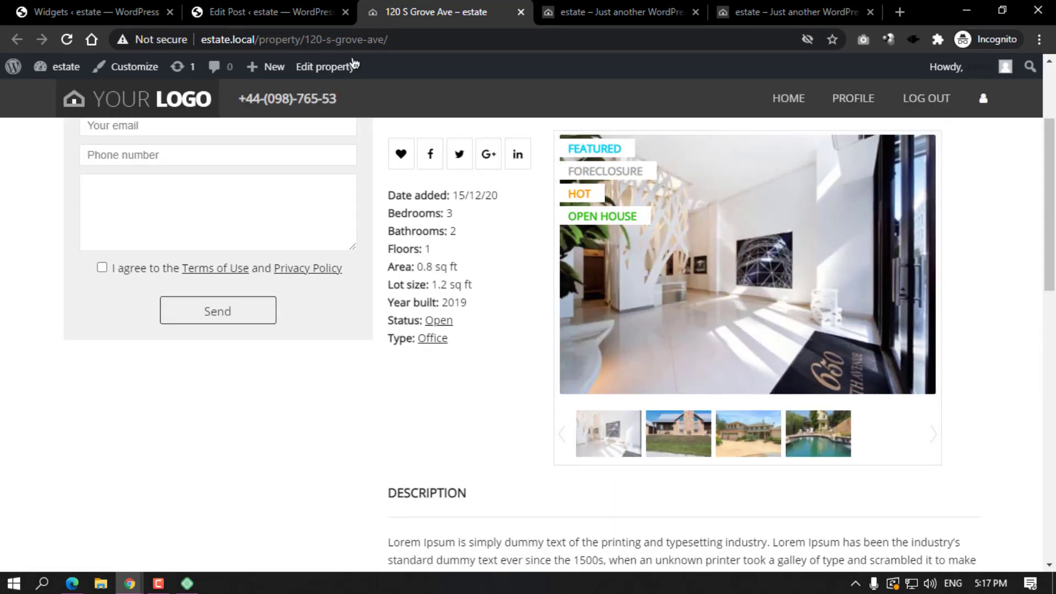
{"action": "key", "text": "ctrl+shift+Tab"}
{"action": "scroll", "coordinate": [456, 295], "scroll_direction": "down", "scroll_amount": 10}
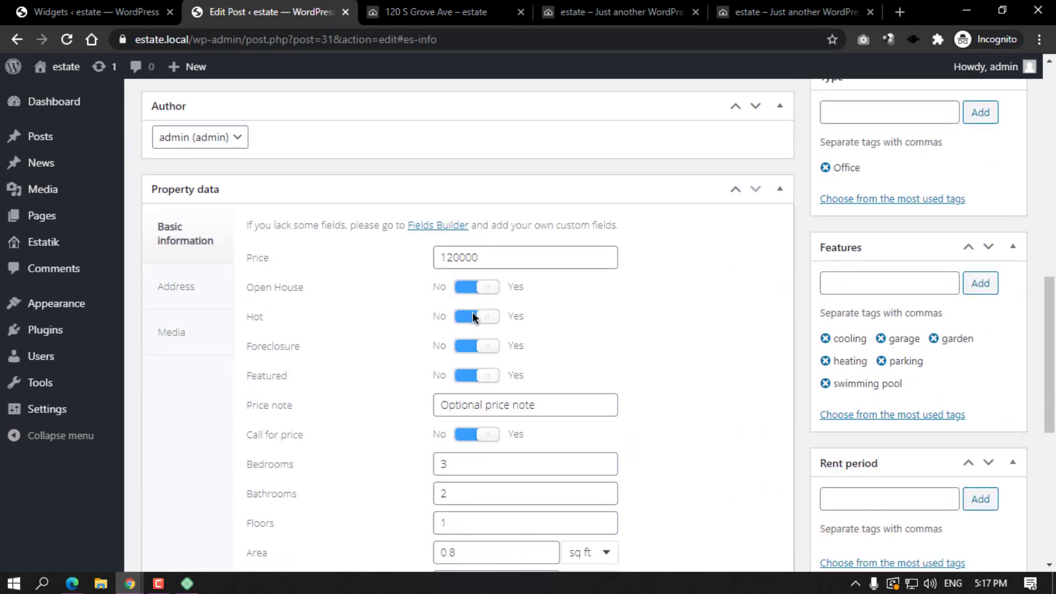
Switch the Hot and Foreclosure labels to No and update the property.
{"action": "left_click", "coordinate": [473, 316]}
{"action": "left_click", "coordinate": [469, 345]}
{"action": "scroll", "coordinate": [707, 334], "scroll_direction": "up", "scroll_amount": 10}
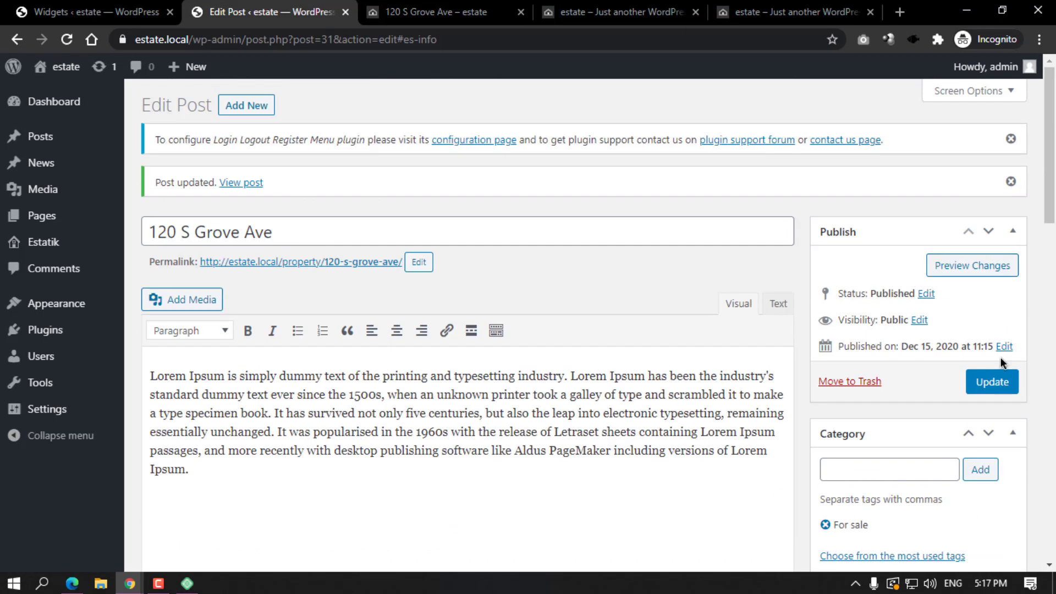
{"action": "left_click", "coordinate": [992, 382]}
{"action": "left_click", "coordinate": [418, 11]}
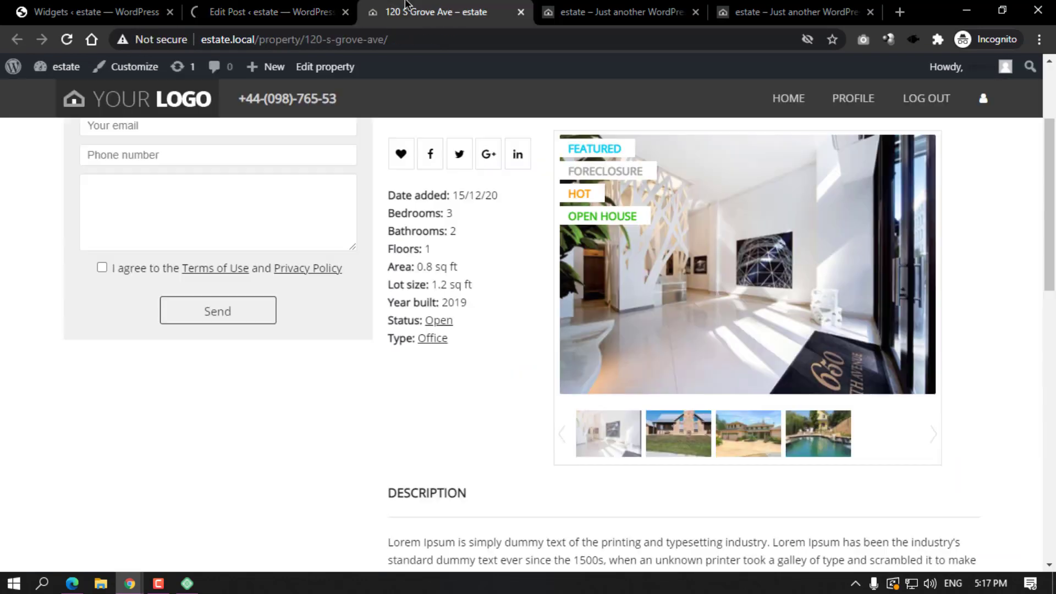
{"action": "left_click", "coordinate": [67, 42]}
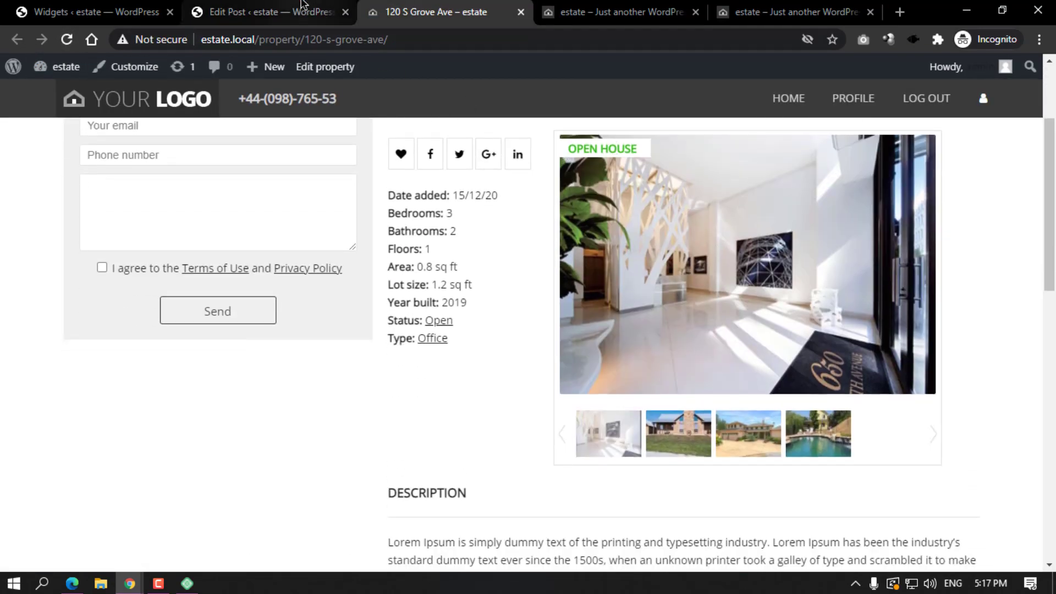
{"action": "left_click", "coordinate": [301, 10]}
{"action": "scroll", "coordinate": [750, 347], "scroll_direction": "up", "scroll_amount": 7}
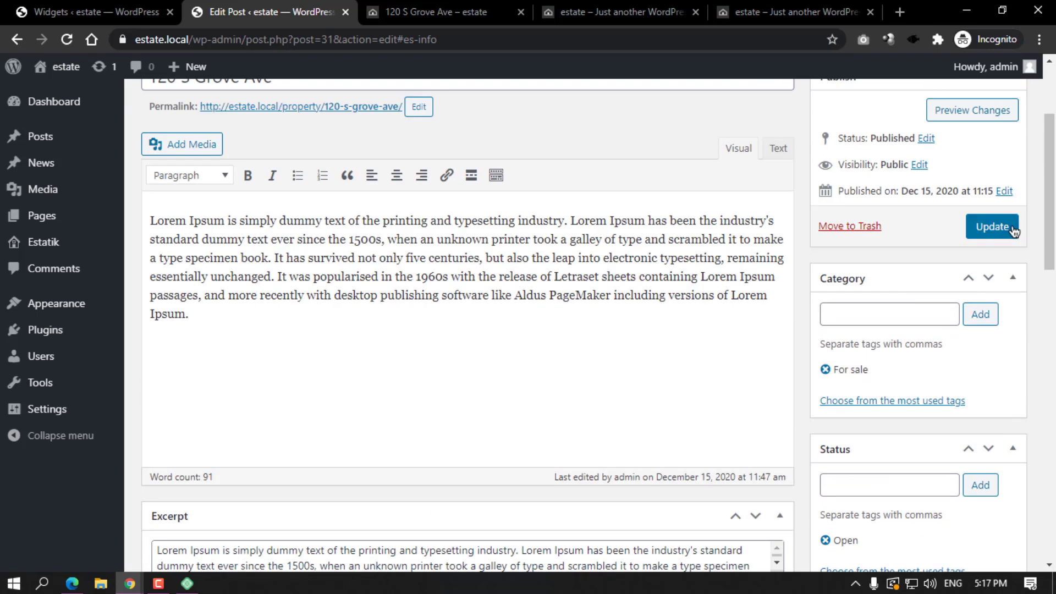
{"action": "left_click", "coordinate": [501, 8]}
{"action": "left_click", "coordinate": [67, 37]}
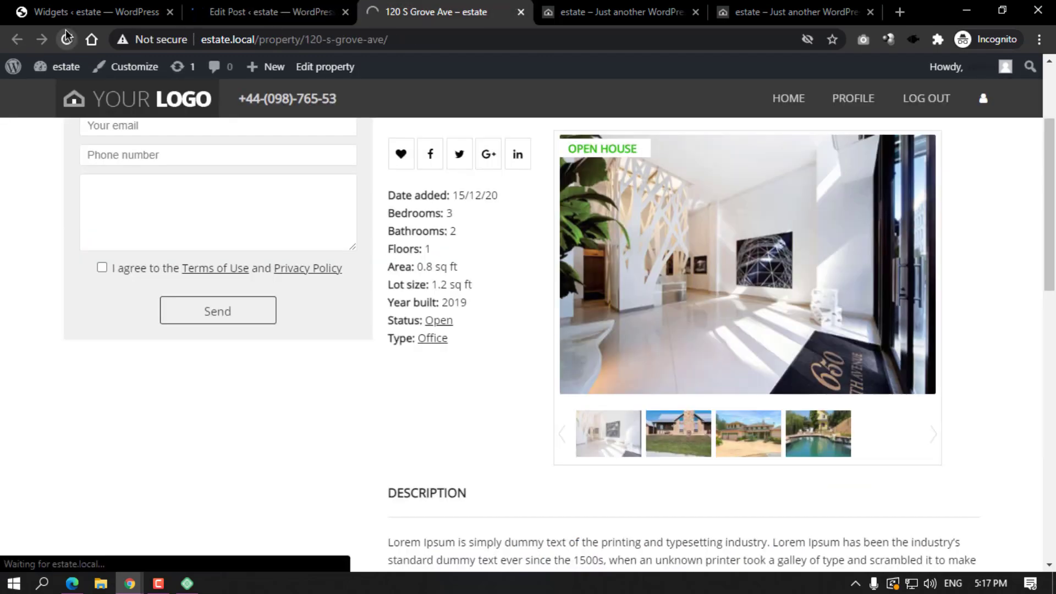
{"action": "scroll", "coordinate": [711, 318], "scroll_direction": "down", "scroll_amount": 1}
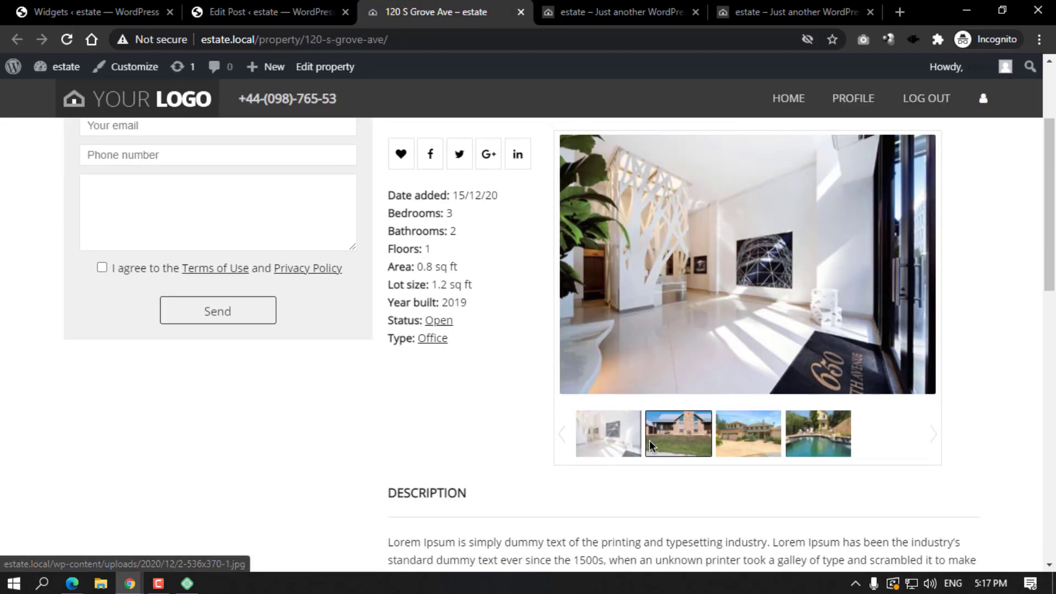
Browse the brick house and pool photos in the property page gallery.
{"action": "left_click", "coordinate": [649, 439]}
{"action": "left_click", "coordinate": [843, 440]}
{"action": "scroll", "coordinate": [605, 396], "scroll_direction": "down", "scroll_amount": 5}
{"action": "scroll", "coordinate": [587, 382], "scroll_direction": "down", "scroll_amount": 8}
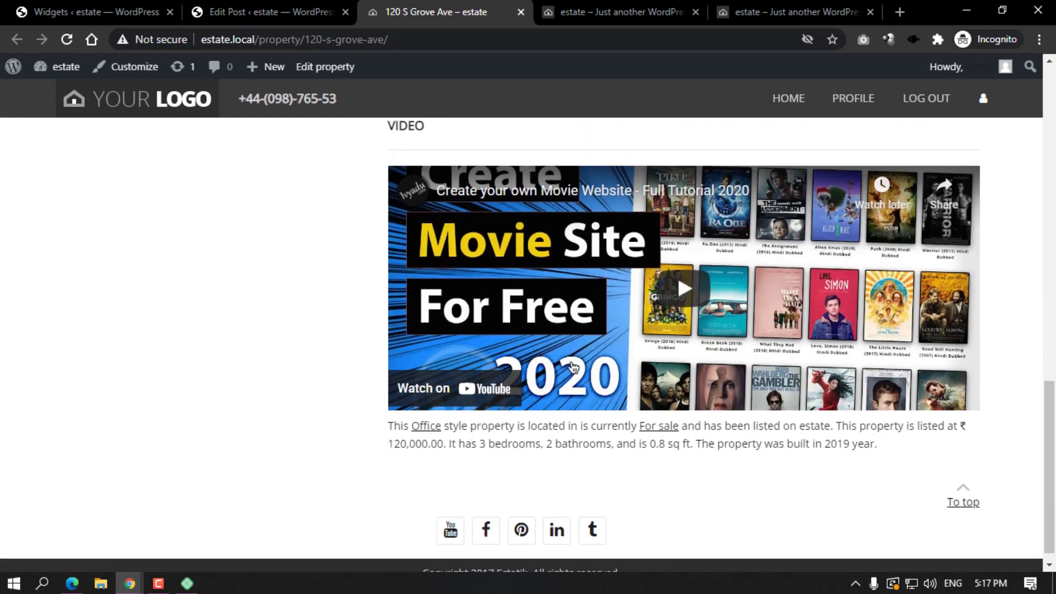
{"action": "scroll", "coordinate": [620, 312], "scroll_direction": "up", "scroll_amount": 7}
{"action": "left_click", "coordinate": [256, 7]}
{"action": "left_click", "coordinate": [396, 11]}
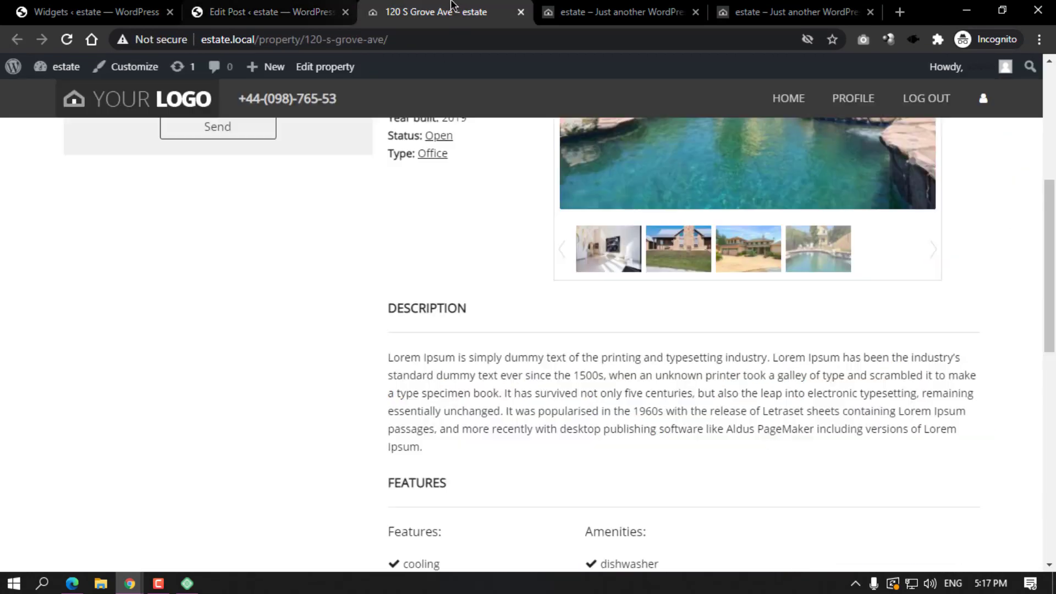
Review the property page, then go to the site home page via the YOUR LOGO link.
{"action": "scroll", "coordinate": [524, 357], "scroll_direction": "down", "scroll_amount": 5}
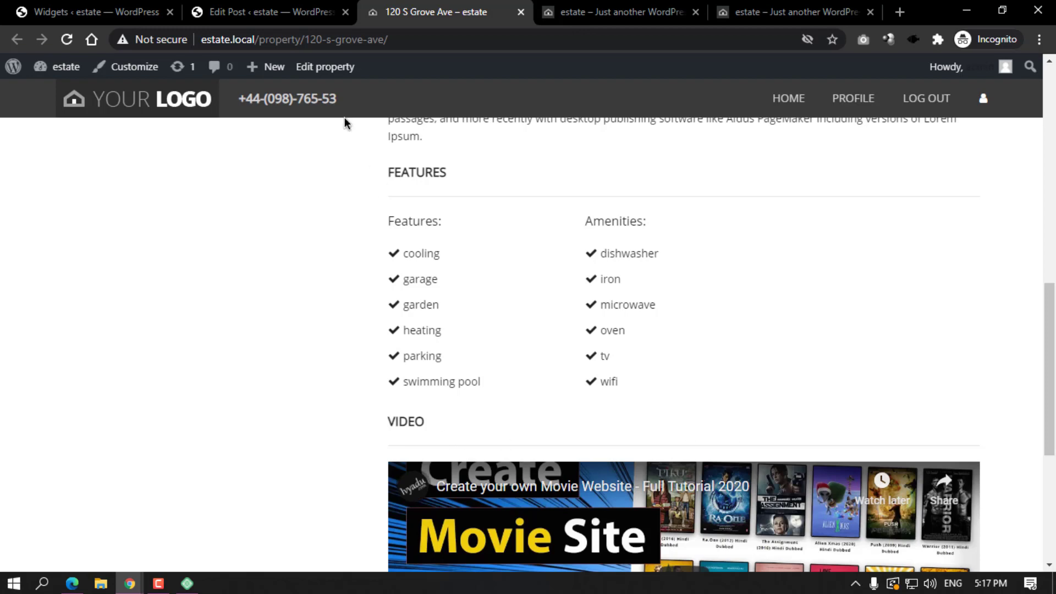
{"action": "scroll", "coordinate": [538, 346], "scroll_direction": "up", "scroll_amount": 8}
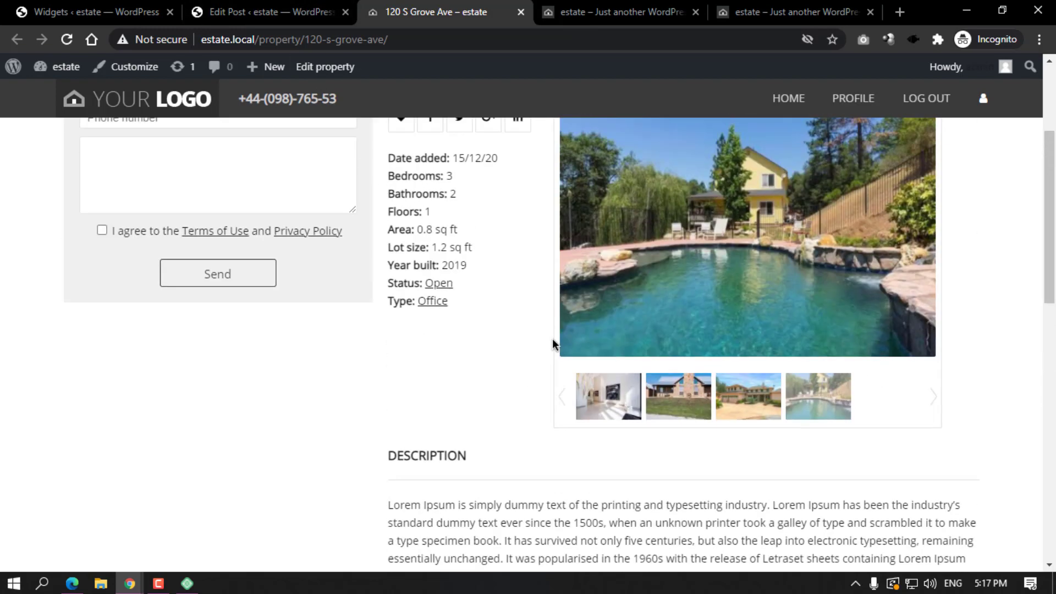
{"action": "scroll", "coordinate": [561, 342], "scroll_direction": "up", "scroll_amount": 3}
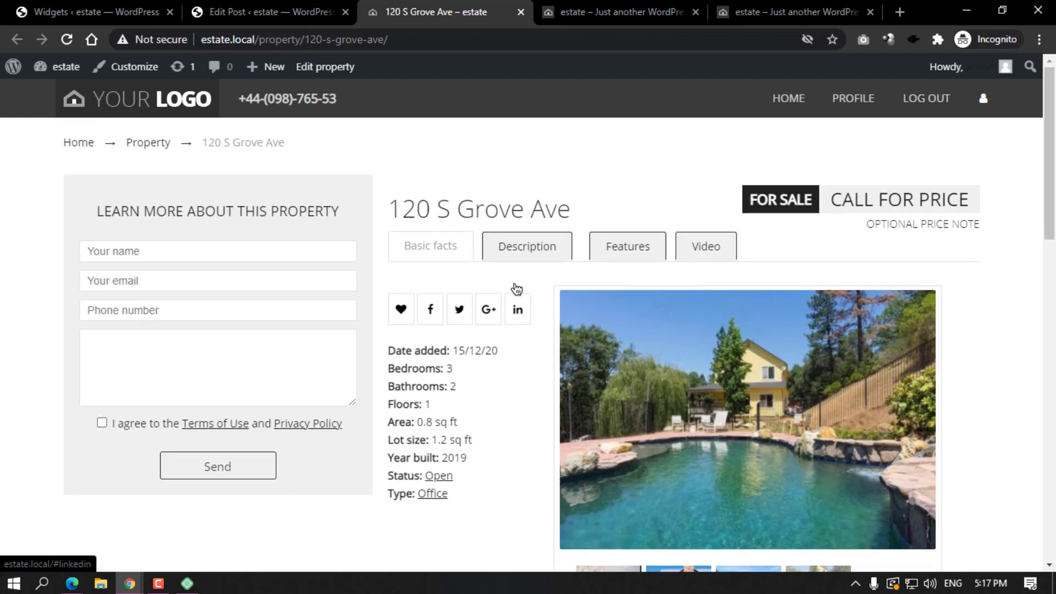
{"action": "scroll", "coordinate": [668, 305], "scroll_direction": "down", "scroll_amount": 8}
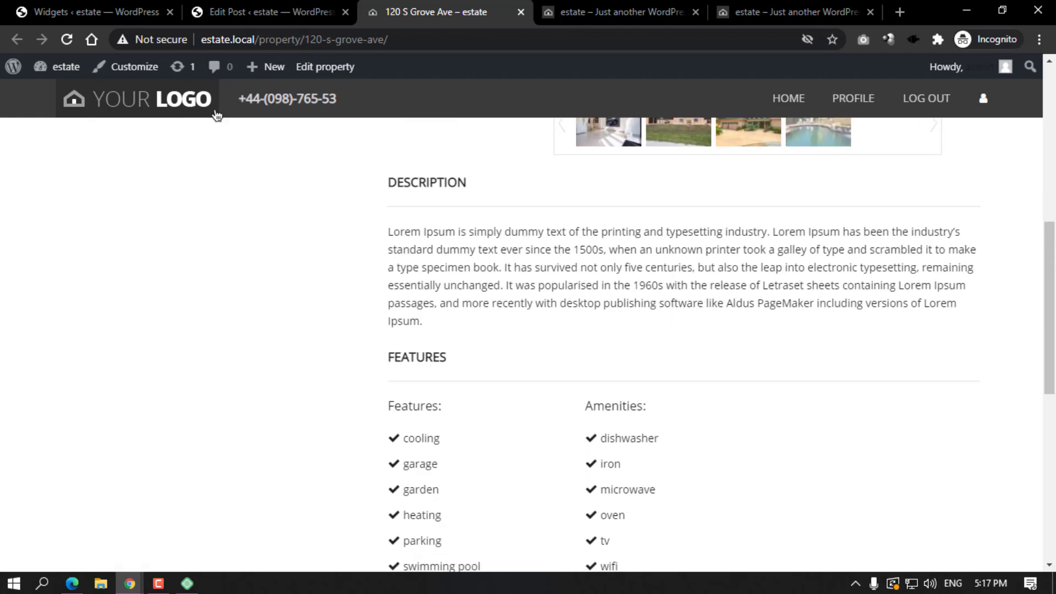
{"action": "left_click", "coordinate": [144, 109]}
{"action": "scroll", "coordinate": [604, 262], "scroll_direction": "down", "scroll_amount": 7}
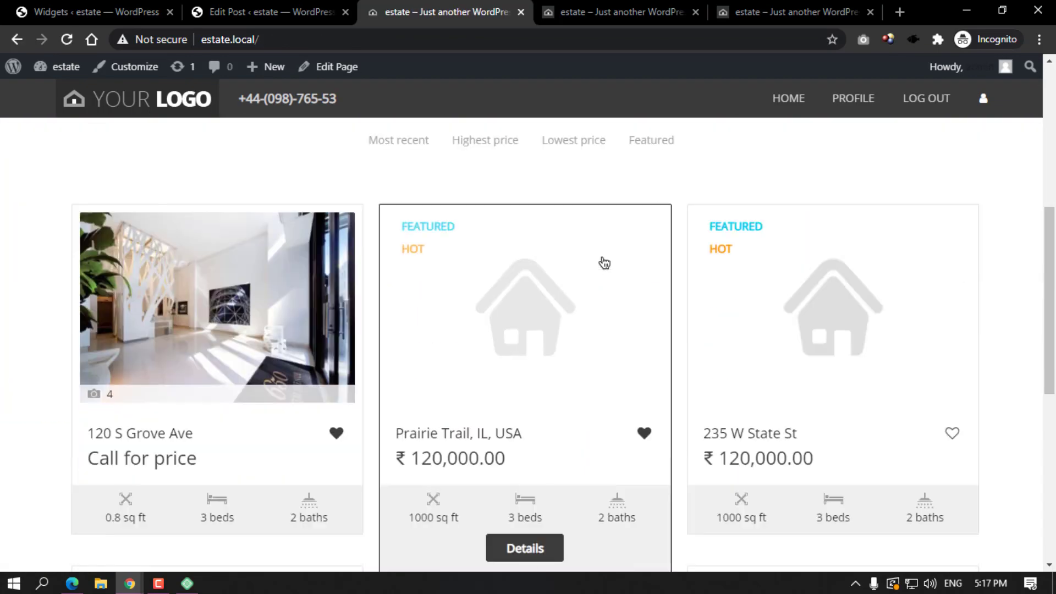
{"action": "scroll", "coordinate": [603, 262], "scroll_direction": "down", "scroll_amount": 5}
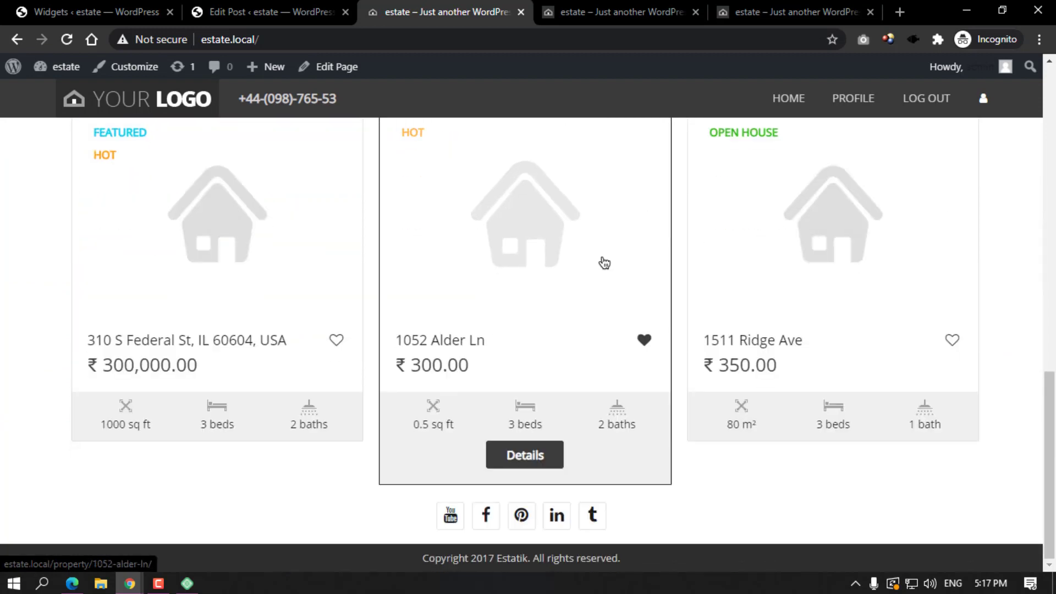
{"action": "scroll", "coordinate": [603, 262], "scroll_direction": "up", "scroll_amount": 12}
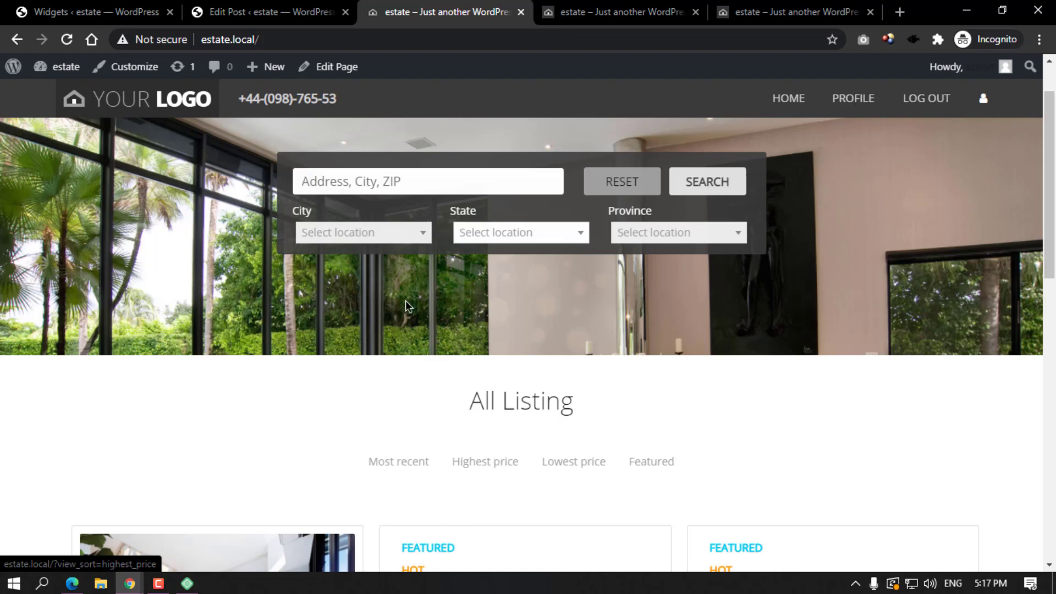
{"action": "scroll", "coordinate": [275, 187], "scroll_direction": "up", "scroll_amount": 1}
{"action": "left_click", "coordinate": [180, 98]}
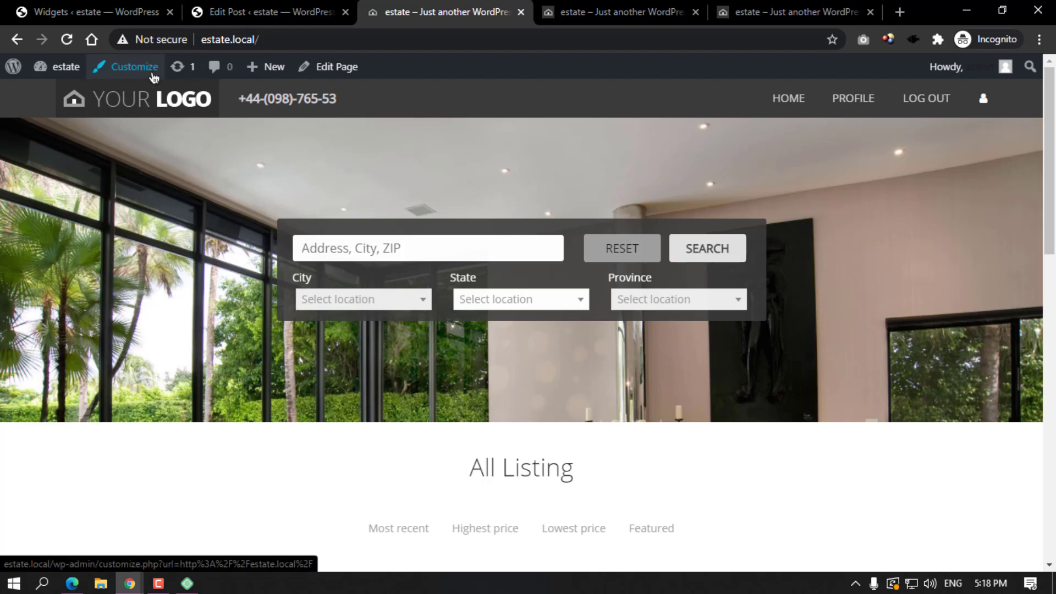
{"action": "left_click", "coordinate": [318, 4]}
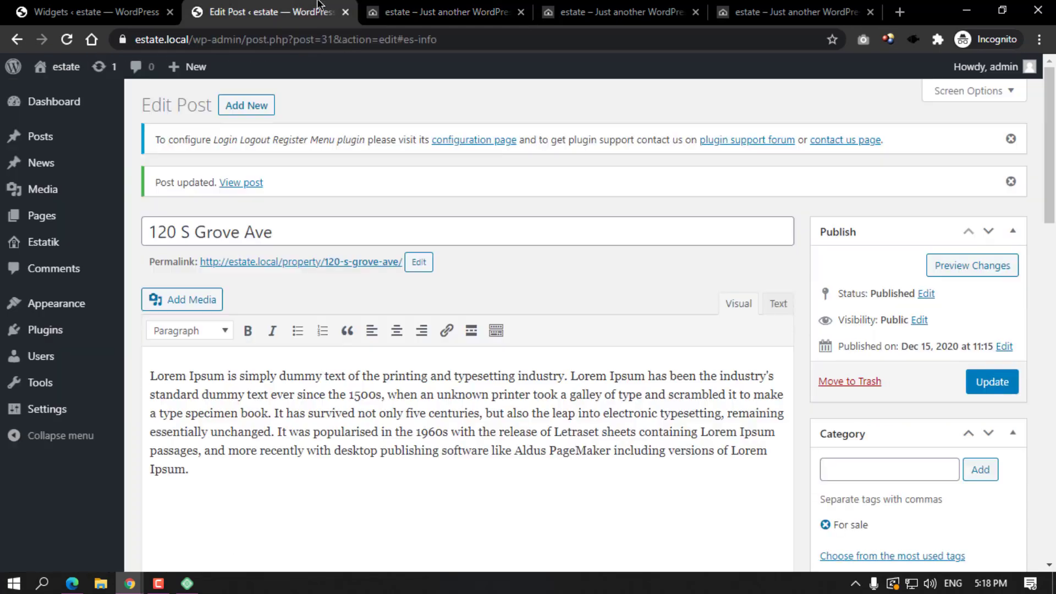
Scroll the estate.local home page to its footer, which has only social icons and the 2017 copyright.
{"action": "left_click", "coordinate": [57, 247]}
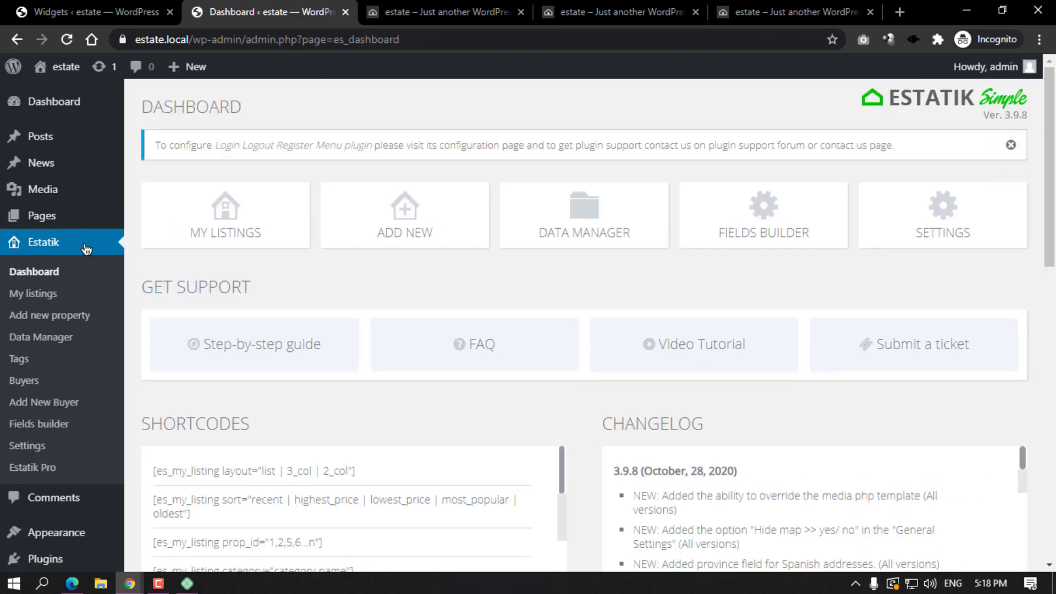
{"action": "left_click", "coordinate": [445, 10]}
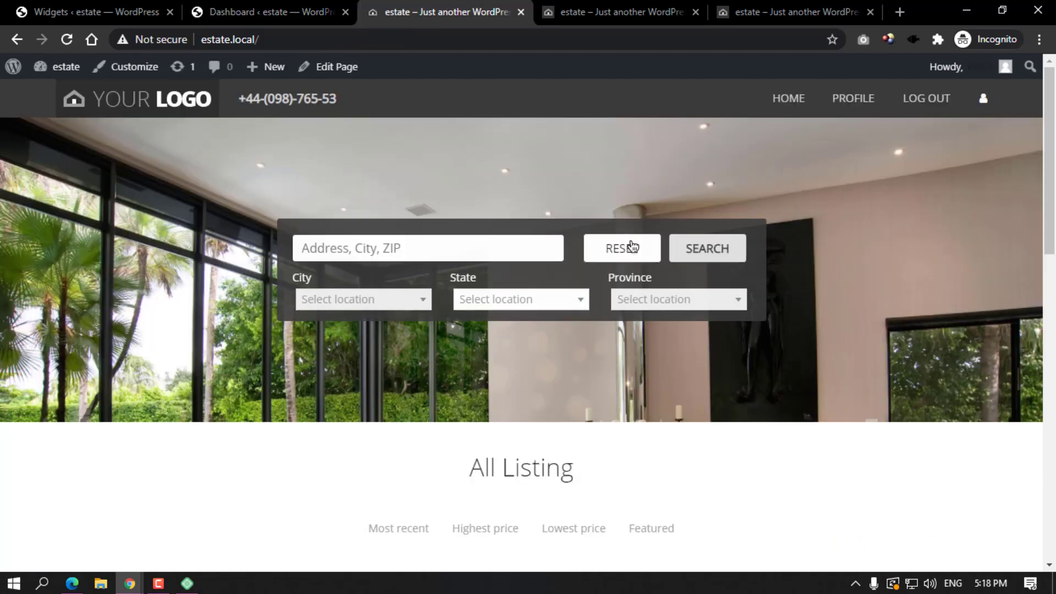
{"action": "scroll", "coordinate": [632, 247], "scroll_direction": "down", "scroll_amount": 8}
{"action": "scroll", "coordinate": [634, 248], "scroll_direction": "down", "scroll_amount": 5}
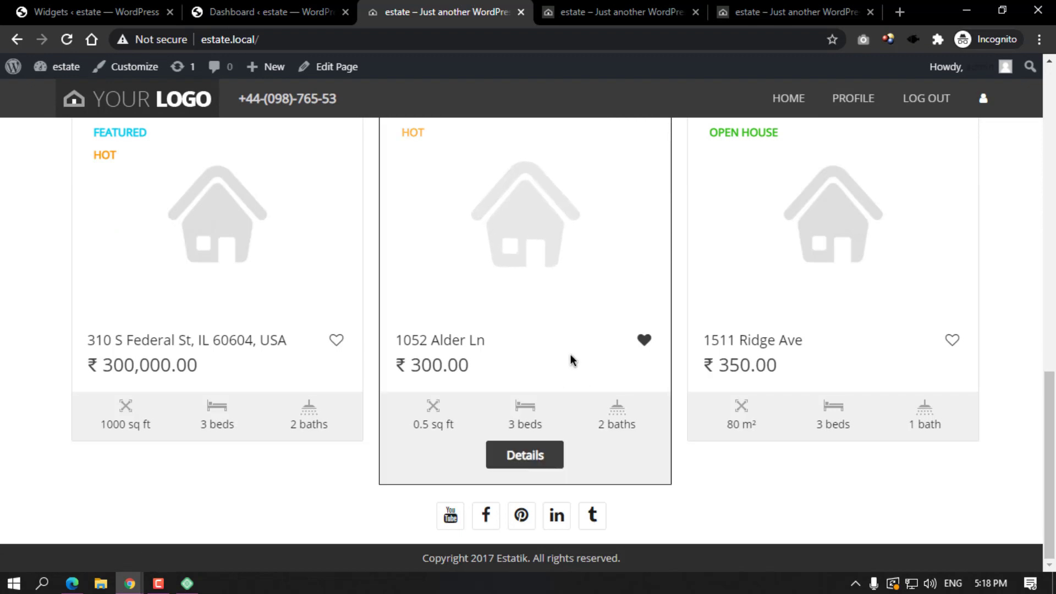
{"action": "scroll", "coordinate": [456, 341], "scroll_direction": "up", "scroll_amount": 7}
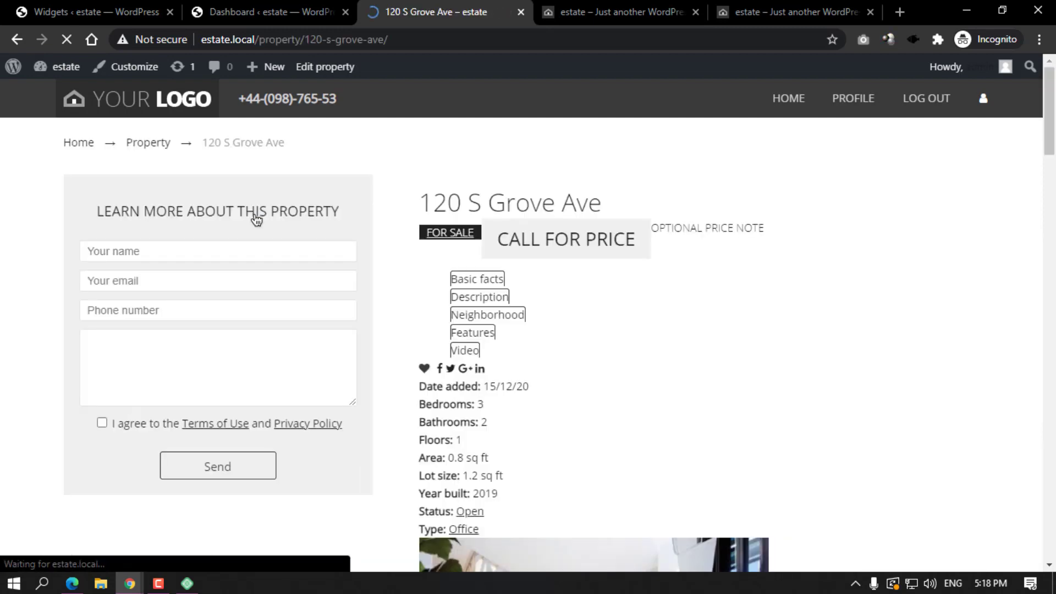
{"action": "scroll", "coordinate": [542, 283], "scroll_direction": "down", "scroll_amount": 6}
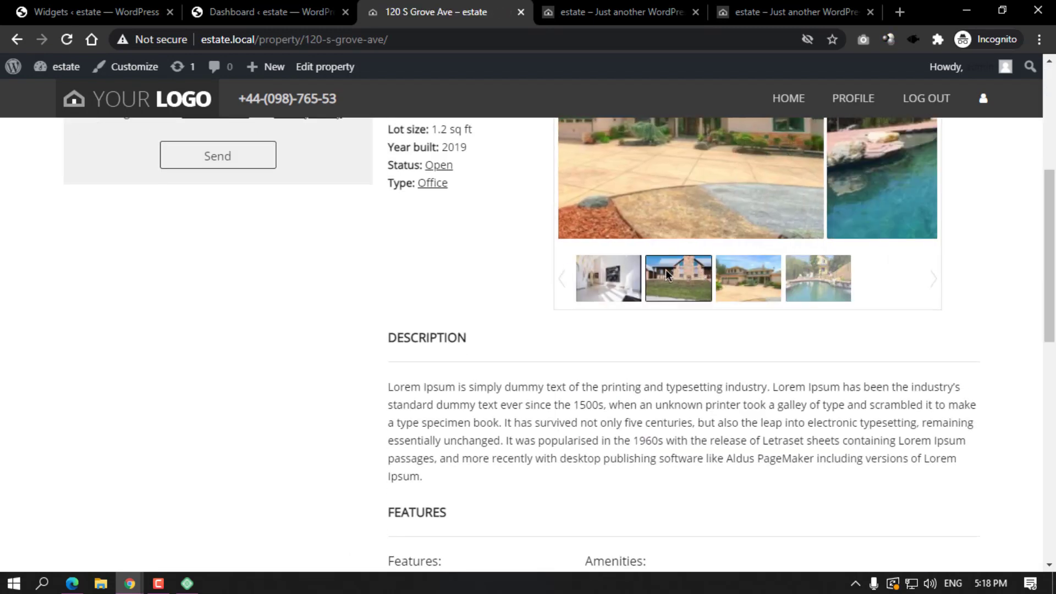
{"action": "scroll", "coordinate": [675, 310], "scroll_direction": "down", "scroll_amount": 8}
{"action": "scroll", "coordinate": [519, 266], "scroll_direction": "up", "scroll_amount": 1}
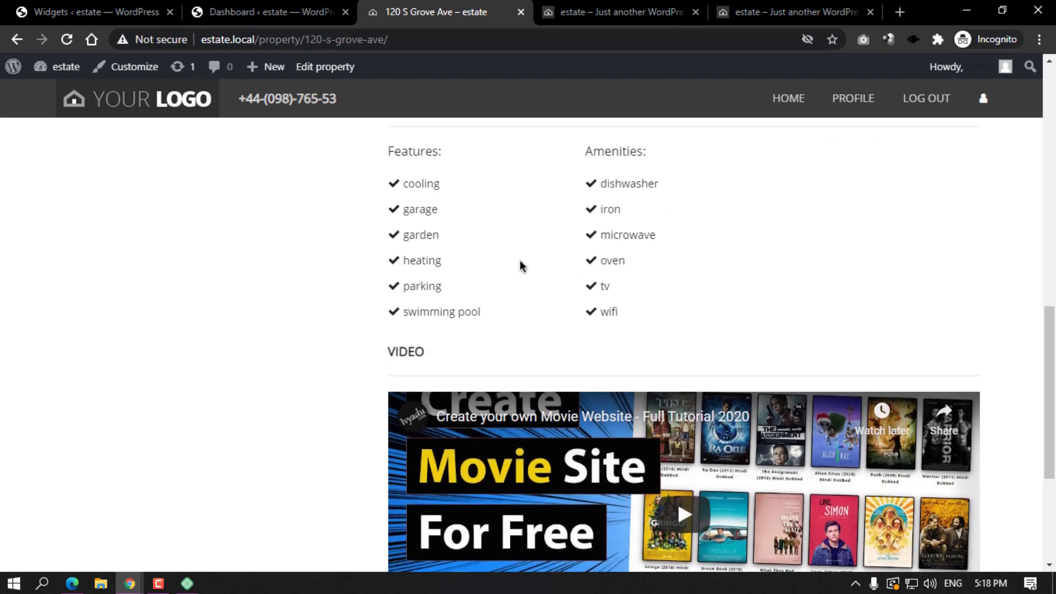
{"action": "scroll", "coordinate": [519, 266], "scroll_direction": "down", "scroll_amount": 5}
{"action": "scroll", "coordinate": [352, 242], "scroll_direction": "up", "scroll_amount": 15}
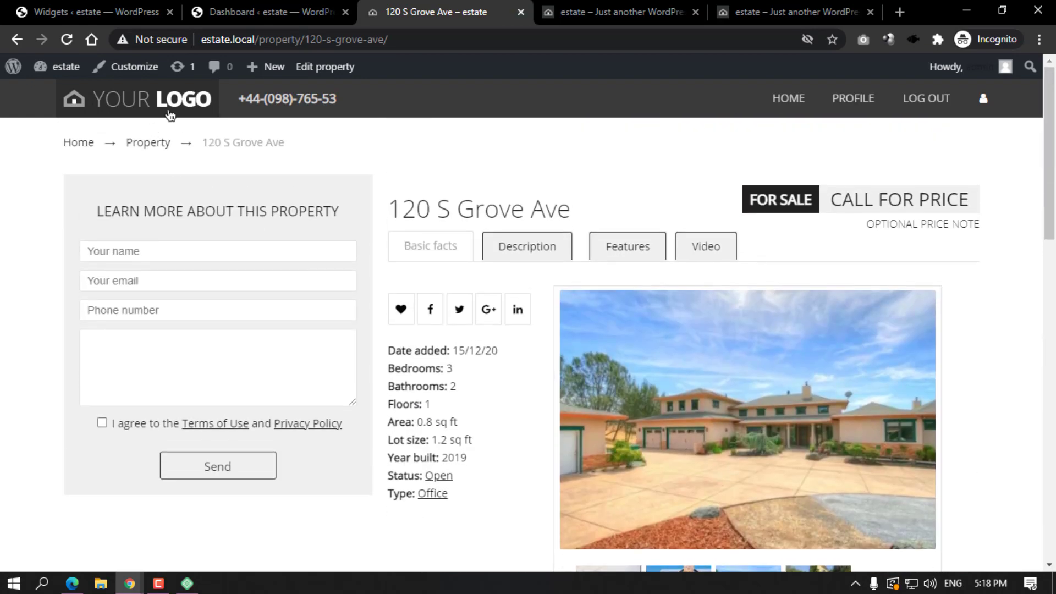
{"action": "left_click", "coordinate": [172, 110]}
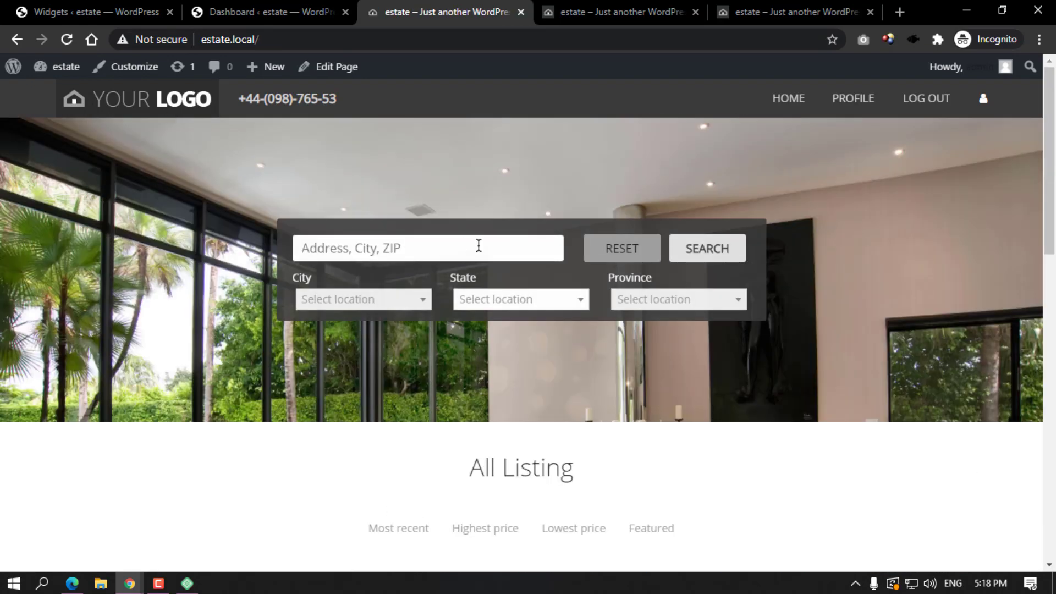
{"action": "scroll", "coordinate": [478, 245], "scroll_direction": "down", "scroll_amount": 10}
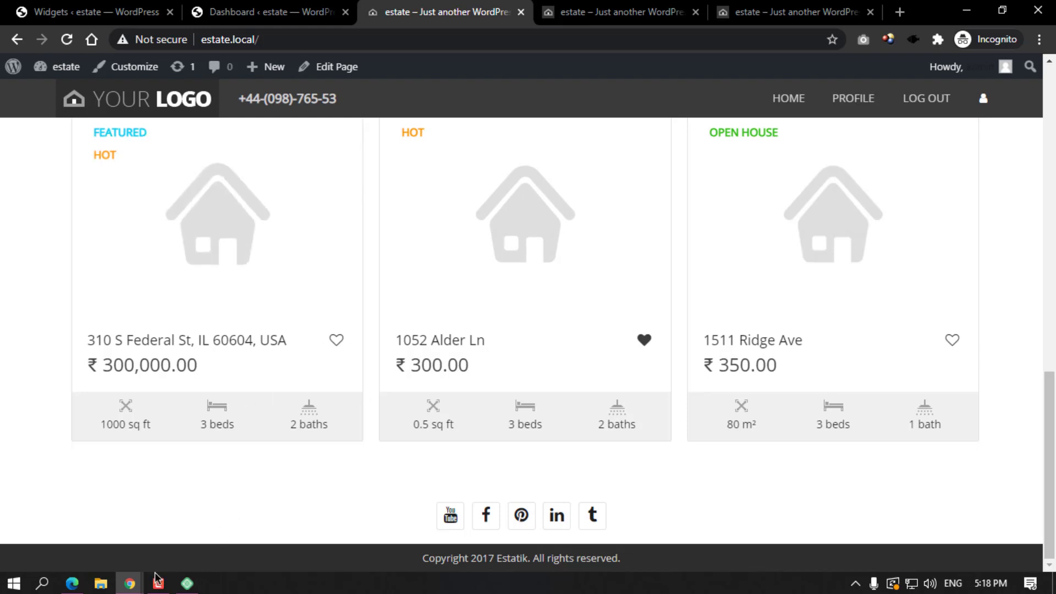
In the demo window, close the four downloaded image pages 5, 2, 3 and 4-536x370.jpg.
{"action": "left_click", "coordinate": [139, 586]}
{"action": "left_click", "coordinate": [132, 491]}
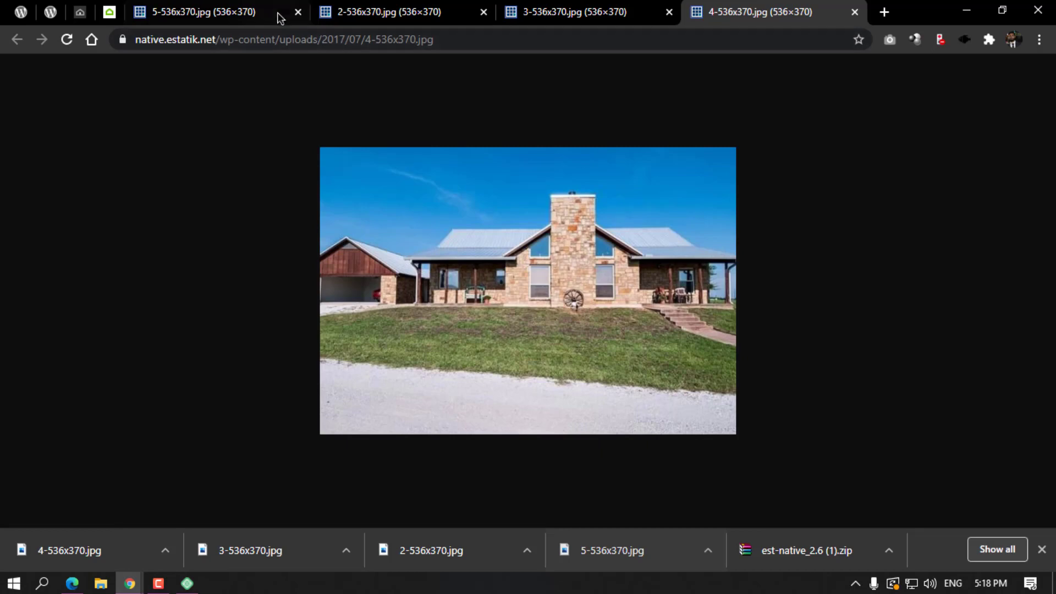
{"action": "left_click", "coordinate": [298, 12]}
{"action": "left_click", "coordinate": [300, 14]}
{"action": "left_click", "coordinate": [311, 12]}
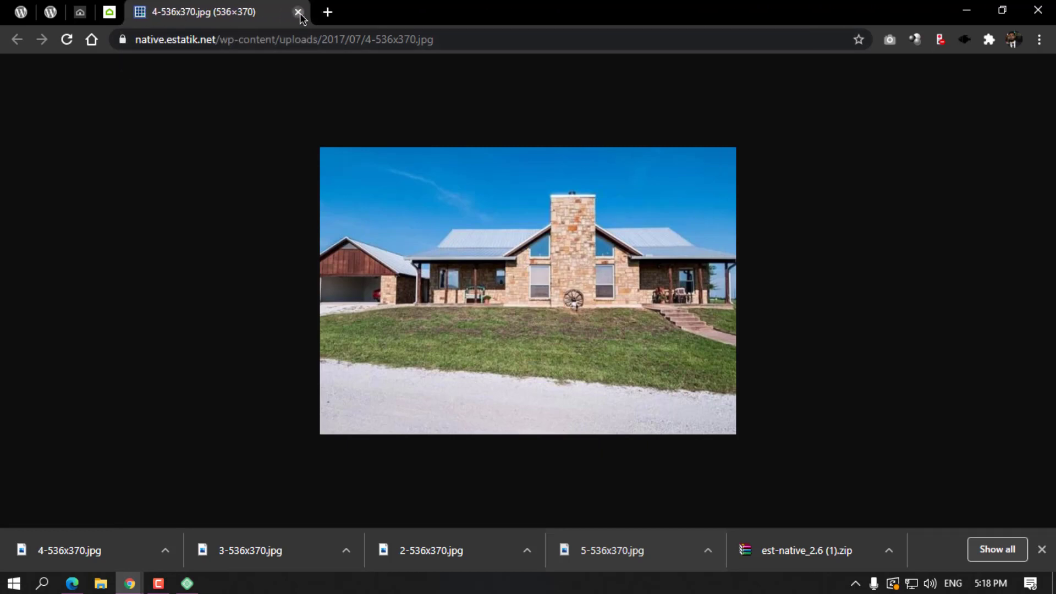
{"action": "left_click", "coordinate": [312, 12]}
Review the Beautiful apartments property page, including its 214 sq ft building size and description.
{"action": "left_click", "coordinate": [80, 12]}
{"action": "scroll", "coordinate": [388, 362], "scroll_direction": "down", "scroll_amount": 8}
{"action": "scroll", "coordinate": [389, 362], "scroll_direction": "down", "scroll_amount": 20}
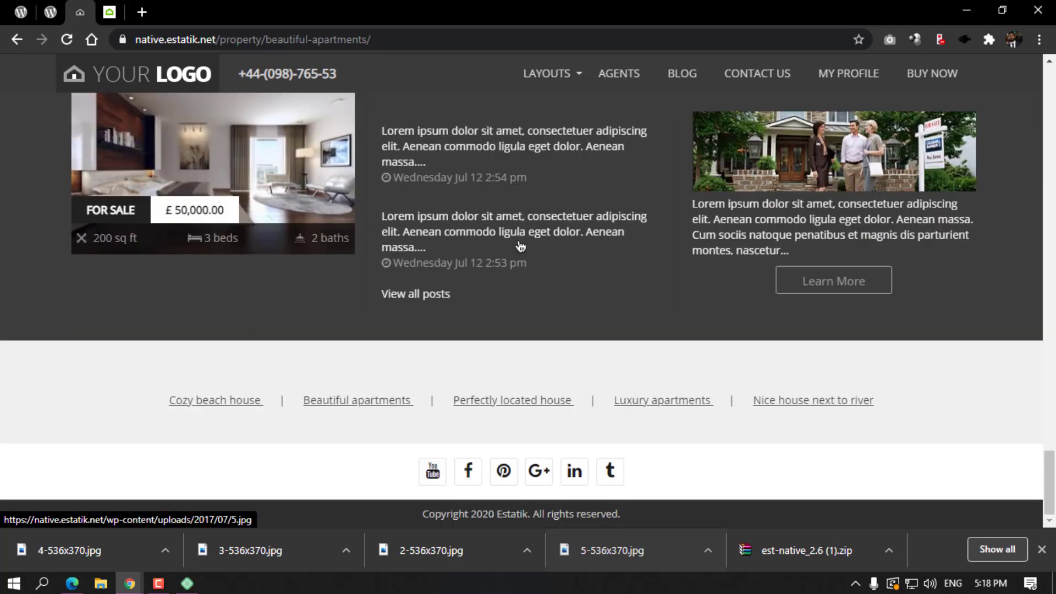
{"action": "scroll", "coordinate": [520, 246], "scroll_direction": "up", "scroll_amount": 5}
{"action": "scroll", "coordinate": [304, 319], "scroll_direction": "down", "scroll_amount": 4}
{"action": "scroll", "coordinate": [365, 269], "scroll_direction": "up", "scroll_amount": 4}
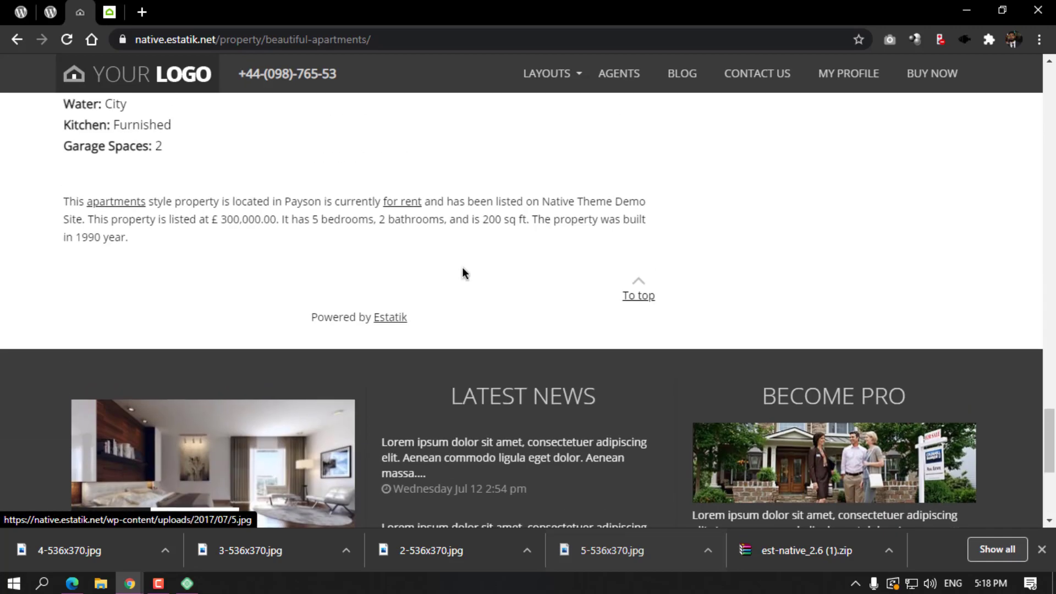
{"action": "scroll", "coordinate": [462, 270], "scroll_direction": "up", "scroll_amount": 10}
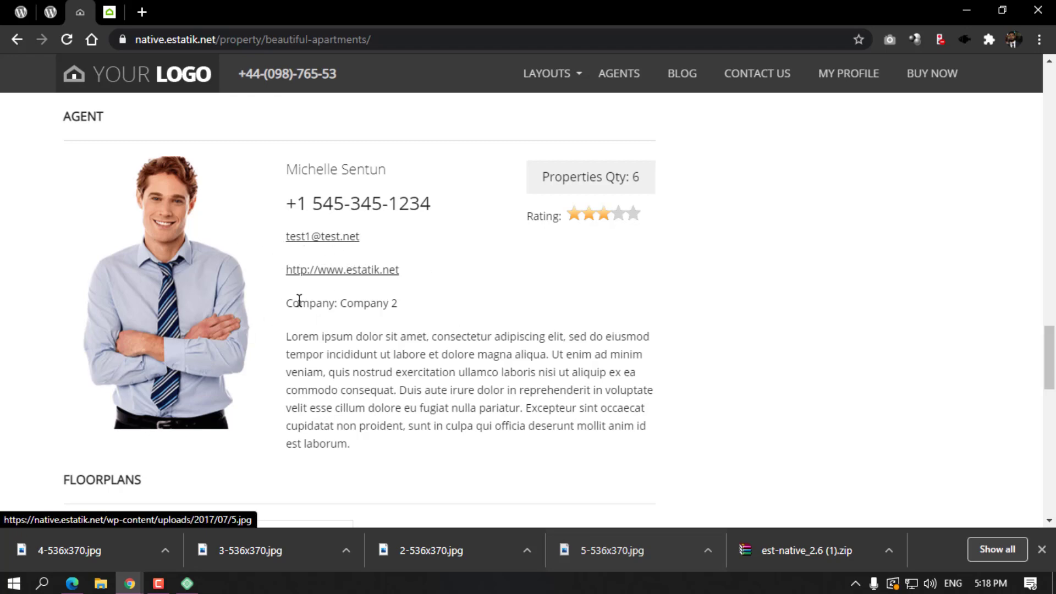
{"action": "scroll", "coordinate": [341, 341], "scroll_direction": "up", "scroll_amount": 3}
{"action": "scroll", "coordinate": [204, 390], "scroll_direction": "up", "scroll_amount": 3}
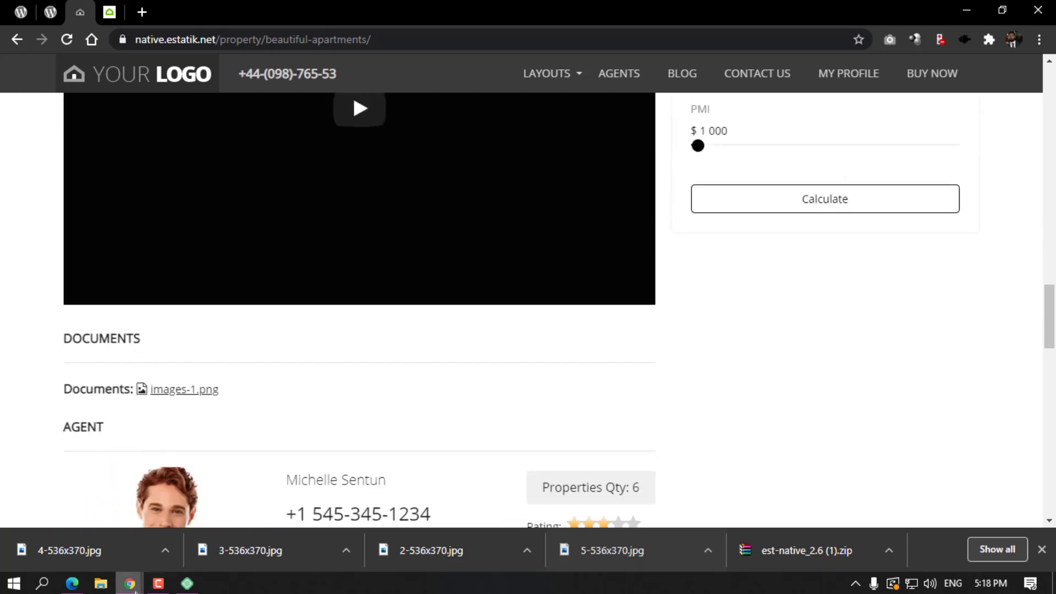
{"action": "scroll", "coordinate": [334, 421], "scroll_direction": "up", "scroll_amount": 6}
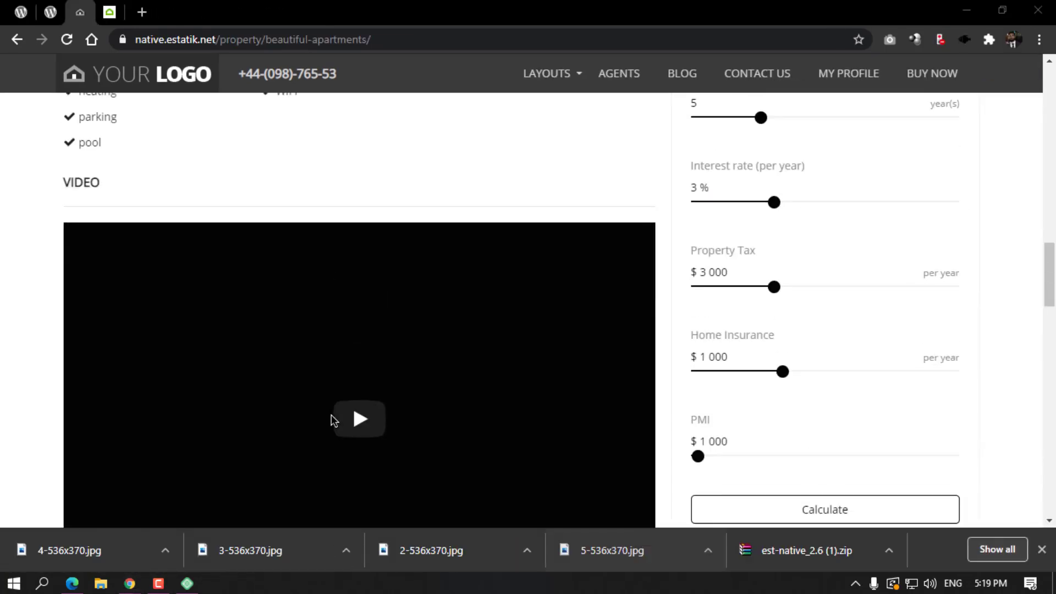
{"action": "scroll", "coordinate": [333, 421], "scroll_direction": "up", "scroll_amount": 3}
{"action": "scroll", "coordinate": [352, 325], "scroll_direction": "down", "scroll_amount": 4}
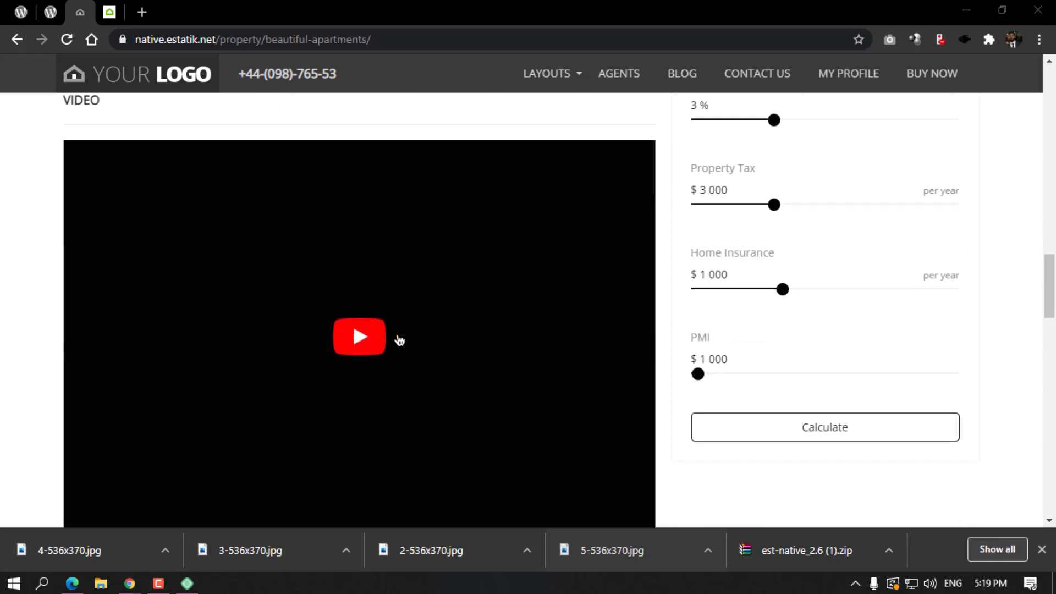
{"action": "scroll", "coordinate": [400, 337], "scroll_direction": "down", "scroll_amount": 6}
{"action": "scroll", "coordinate": [392, 315], "scroll_direction": "up", "scroll_amount": 8}
{"action": "scroll", "coordinate": [392, 316], "scroll_direction": "up", "scroll_amount": 14}
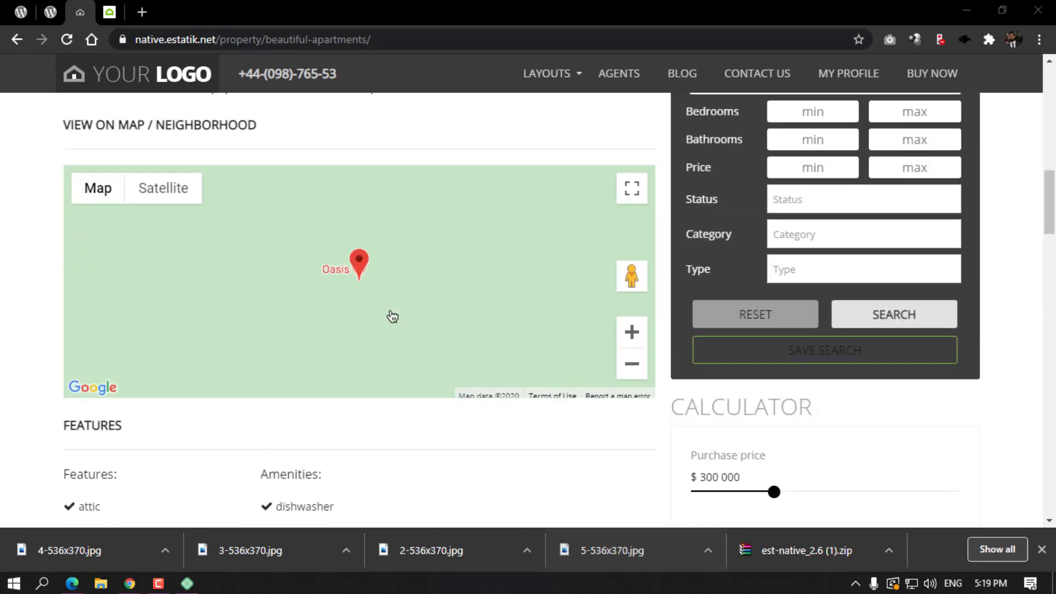
{"action": "scroll", "coordinate": [280, 365], "scroll_direction": "up", "scroll_amount": 4}
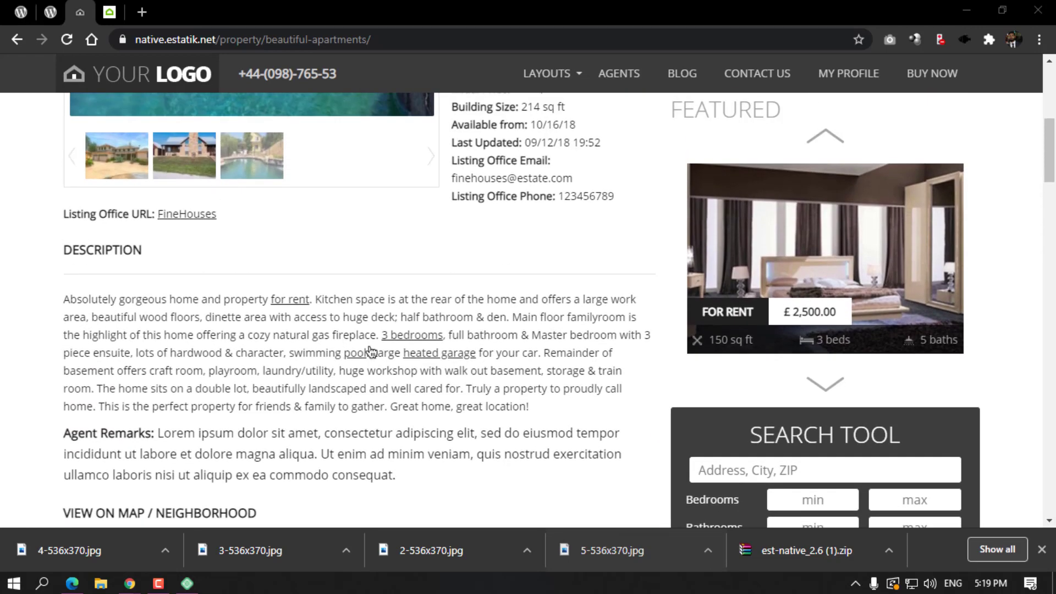
{"action": "scroll", "coordinate": [623, 213], "scroll_direction": "down", "scroll_amount": 6}
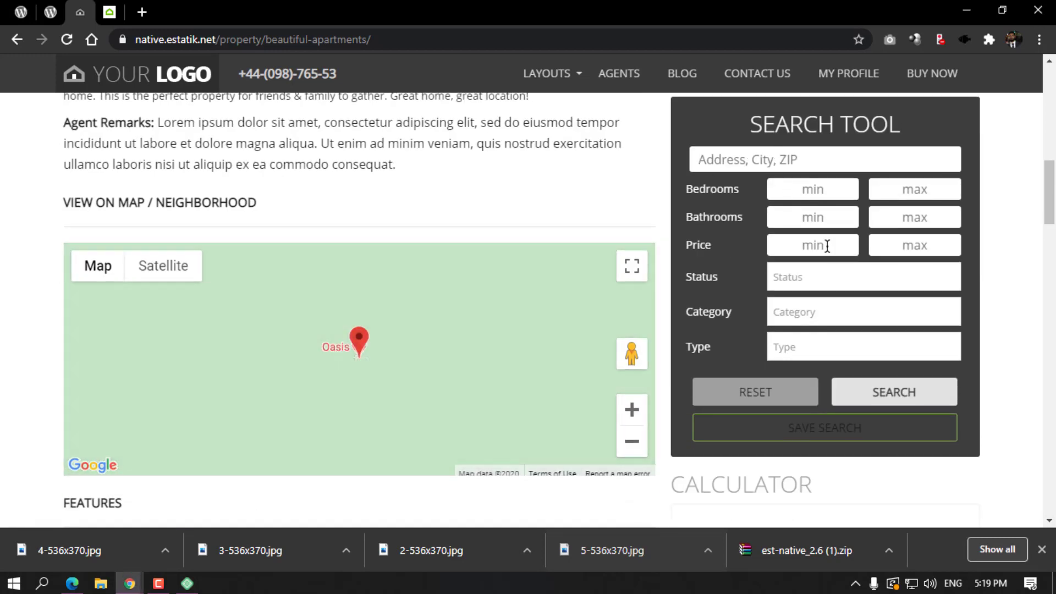
On the Widgets page, inspect the Page Sidebar Right area and its Estatik Search widget.
{"action": "left_click", "coordinate": [976, 10]}
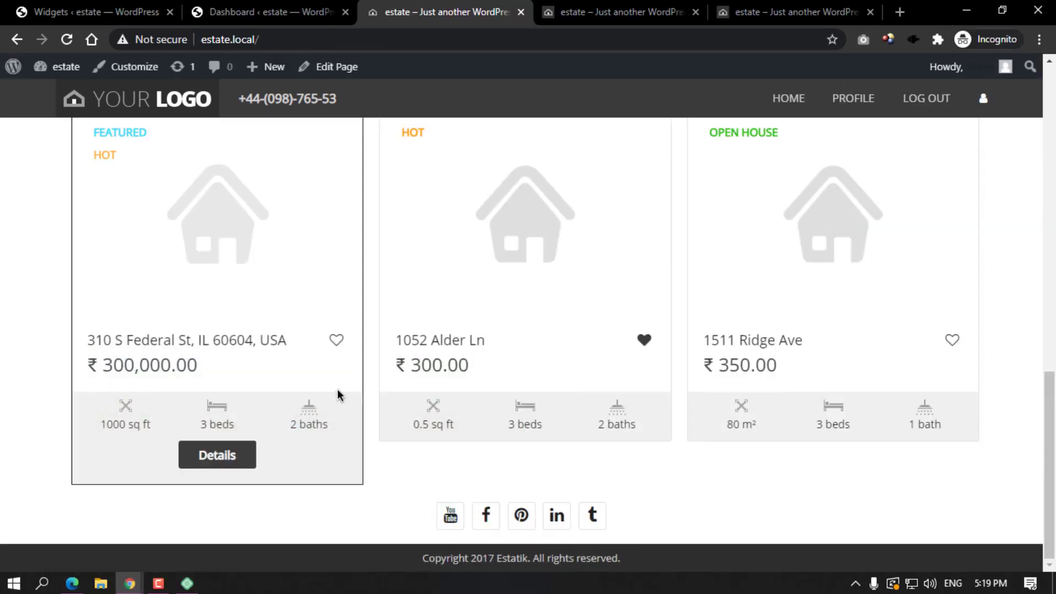
{"action": "left_click", "coordinate": [324, 21]}
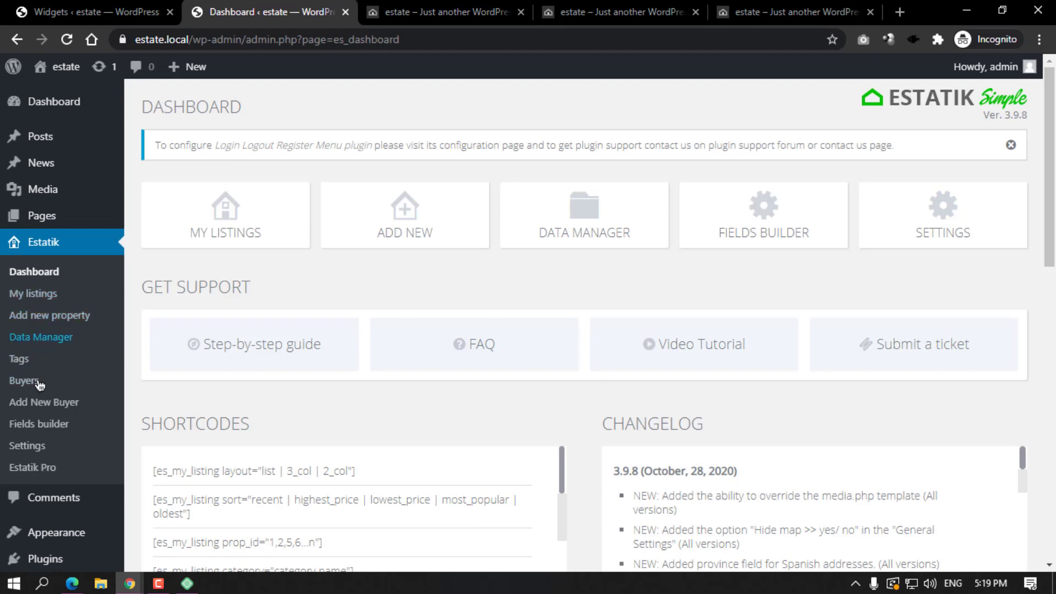
{"action": "scroll", "coordinate": [31, 440], "scroll_direction": "down", "scroll_amount": 3}
{"action": "mouse_move", "coordinate": [61, 418]}
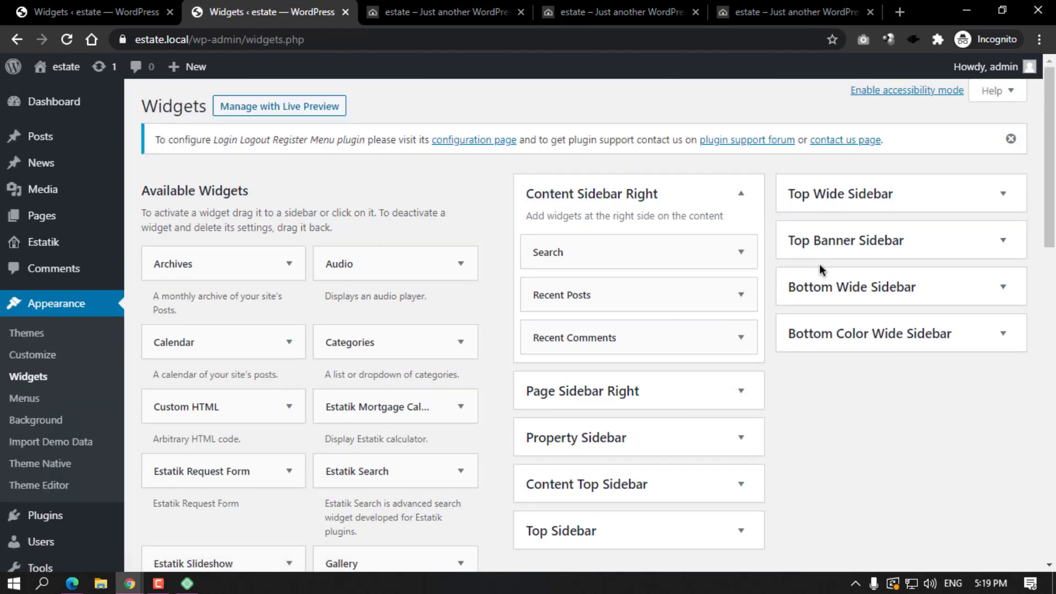
{"action": "scroll", "coordinate": [820, 272], "scroll_direction": "down", "scroll_amount": 2}
{"action": "left_click", "coordinate": [667, 327]}
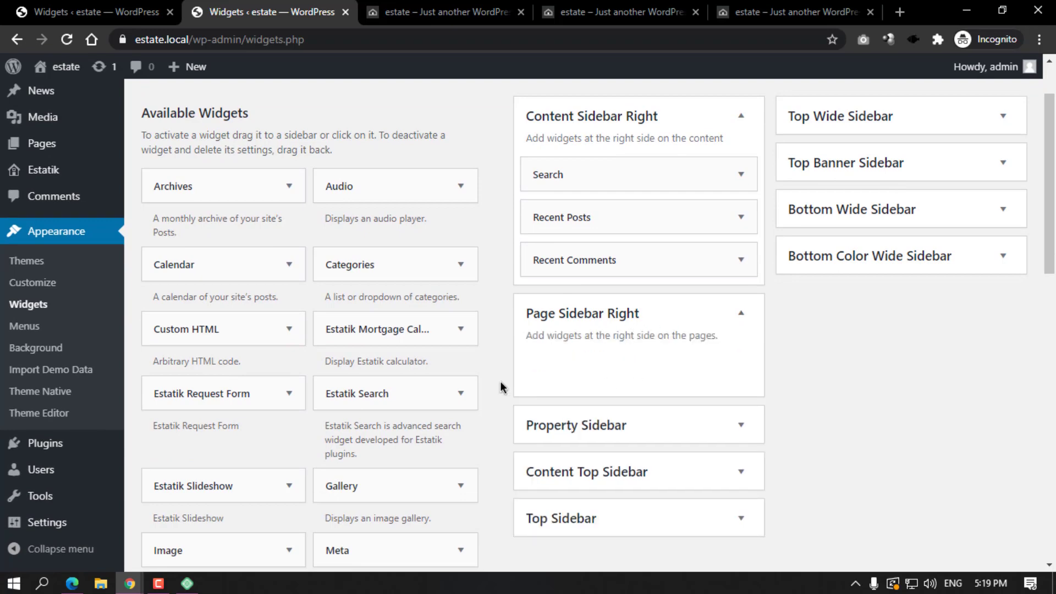
{"action": "scroll", "coordinate": [462, 357], "scroll_direction": "down", "scroll_amount": 4}
{"action": "scroll", "coordinate": [401, 190], "scroll_direction": "up", "scroll_amount": 1}
{"action": "left_click", "coordinate": [421, 242]}
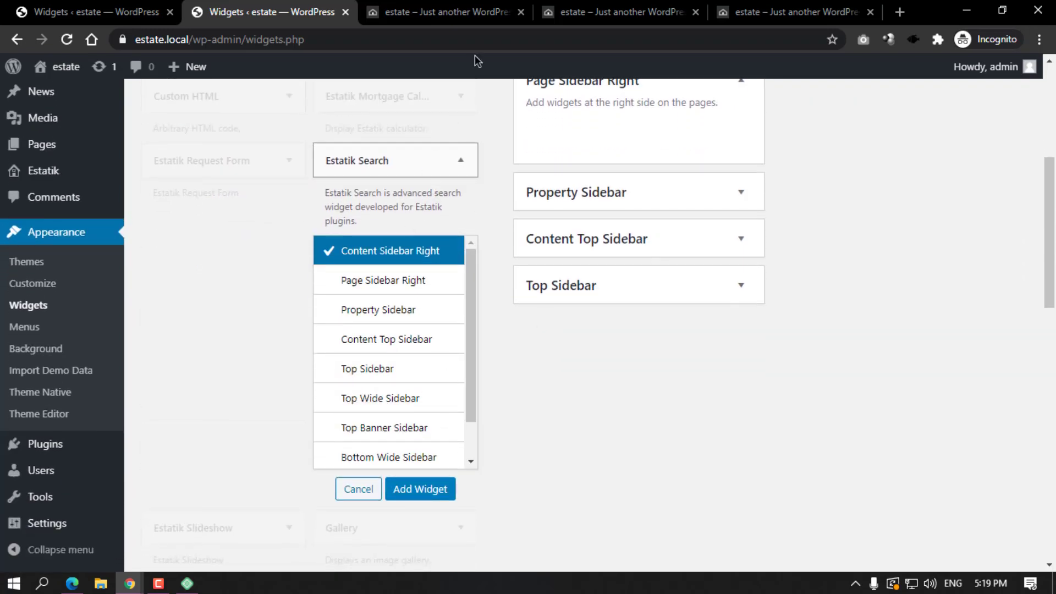
{"action": "left_click", "coordinate": [445, 160]}
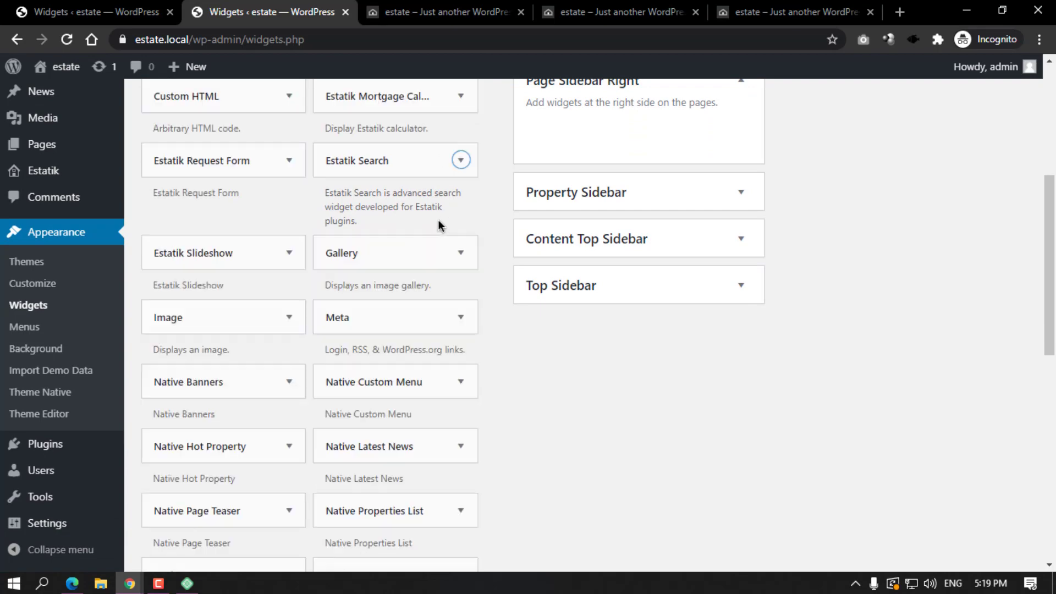
{"action": "scroll", "coordinate": [617, 193], "scroll_direction": "up", "scroll_amount": 3}
{"action": "left_click", "coordinate": [718, 241]}
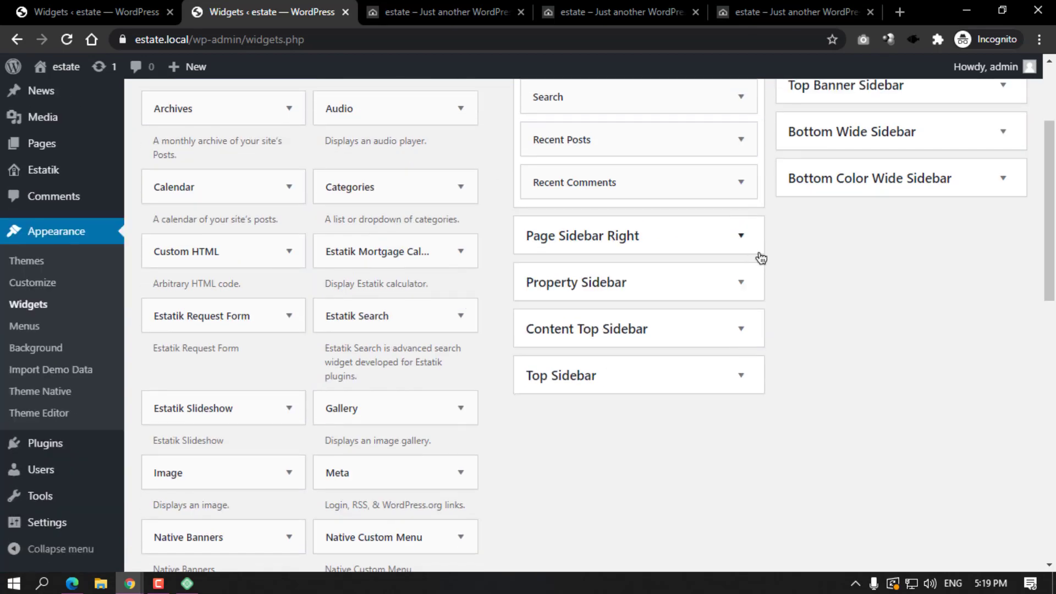
{"action": "scroll", "coordinate": [770, 270], "scroll_direction": "up", "scroll_amount": 3}
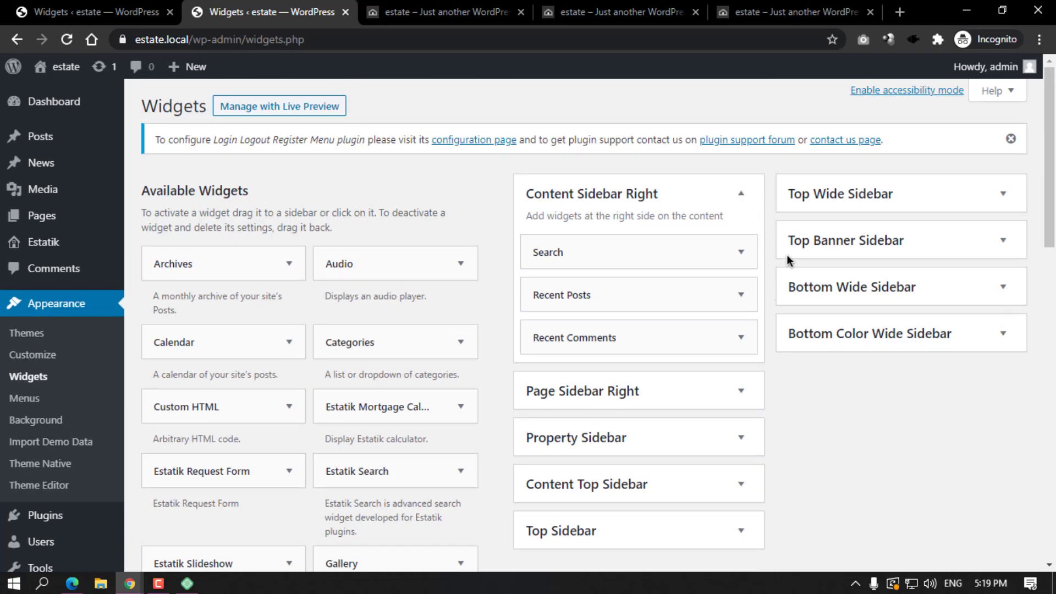
Expand Bottom Color Wide Sidebar and add a new Text widget to it.
{"action": "left_click", "coordinate": [912, 342]}
{"action": "scroll", "coordinate": [803, 226], "scroll_direction": "down", "scroll_amount": 4}
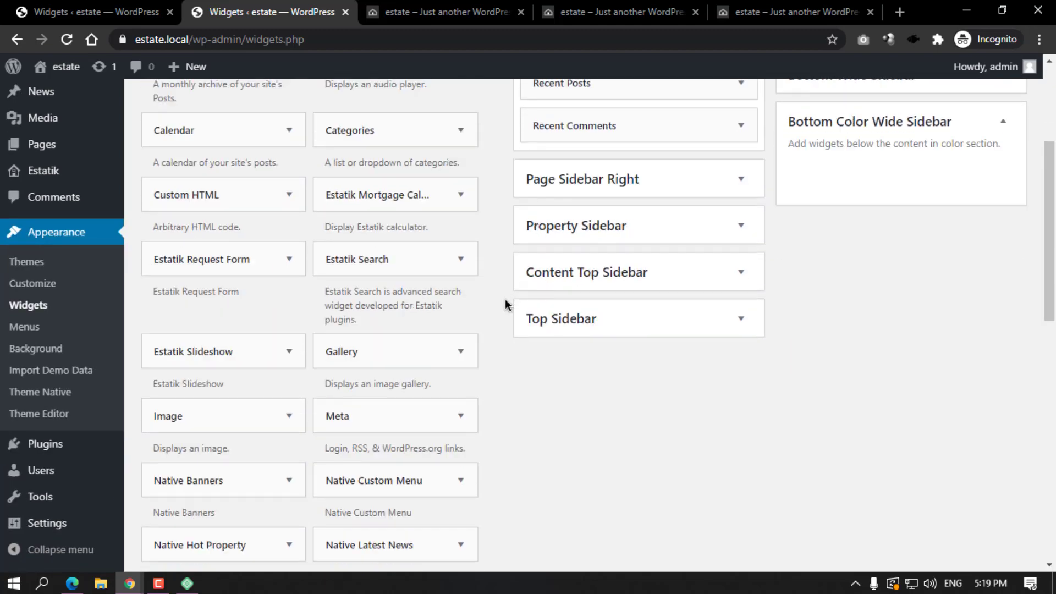
{"action": "scroll", "coordinate": [506, 304], "scroll_direction": "down", "scroll_amount": 2}
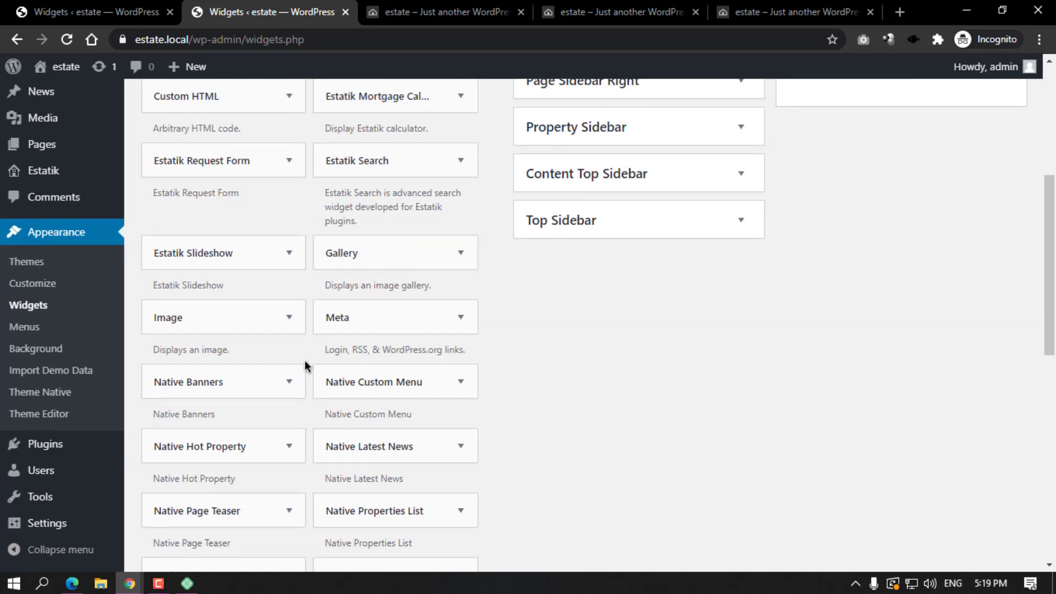
{"action": "scroll", "coordinate": [307, 360], "scroll_direction": "down", "scroll_amount": 3}
{"action": "scroll", "coordinate": [363, 440], "scroll_direction": "down", "scroll_amount": 5}
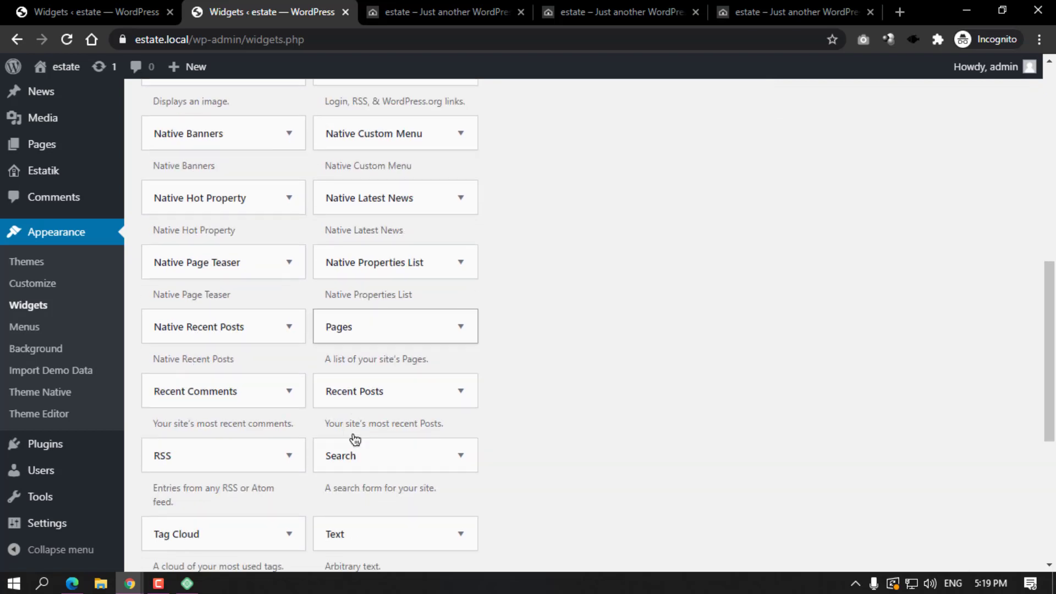
{"action": "left_click", "coordinate": [402, 391]}
{"action": "scroll", "coordinate": [407, 429], "scroll_direction": "down", "scroll_amount": 1}
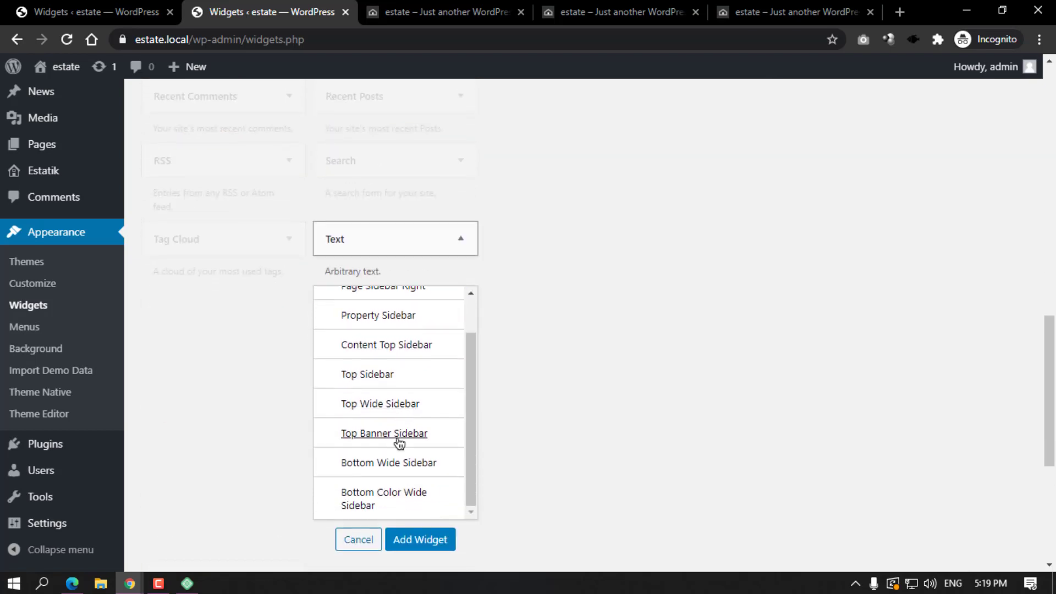
{"action": "left_click", "coordinate": [415, 506]}
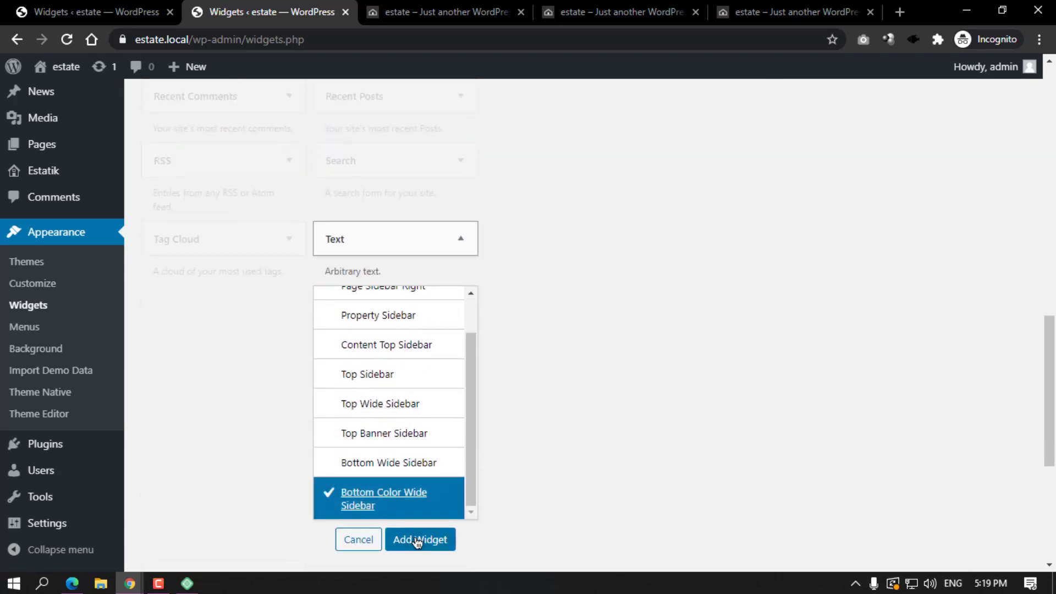
{"action": "left_click", "coordinate": [417, 539]}
{"action": "scroll", "coordinate": [343, 269], "scroll_direction": "up", "scroll_amount": 5}
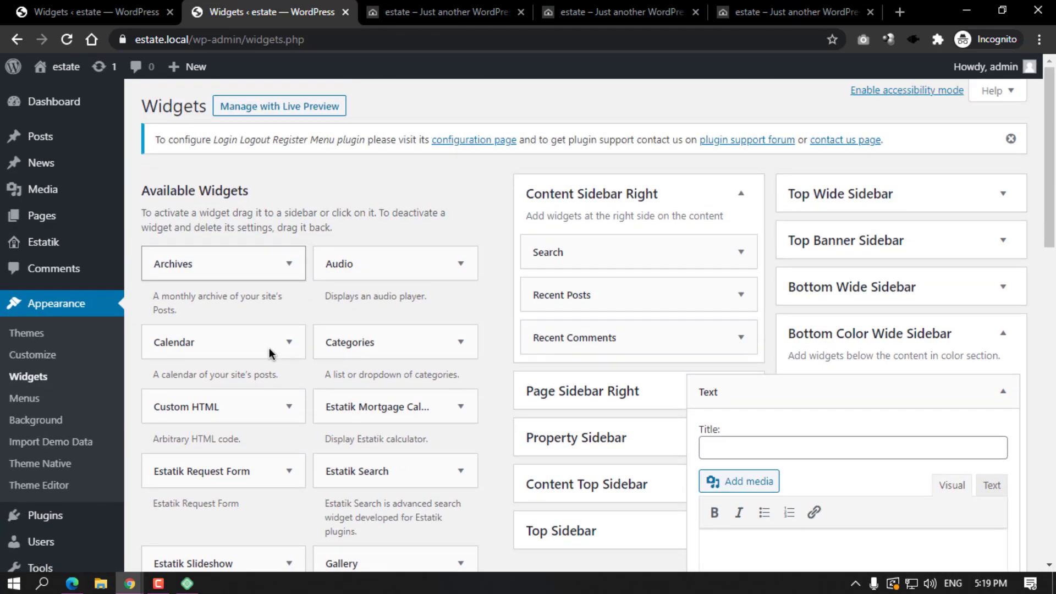
Copy the demo's Become Pro Lorem ipsum paragraph and paste it into the footer Text widget.
{"action": "mouse_move", "coordinate": [129, 583]}
{"action": "left_click", "coordinate": [83, 550]}
{"action": "scroll", "coordinate": [349, 381], "scroll_direction": "down", "scroll_amount": 20}
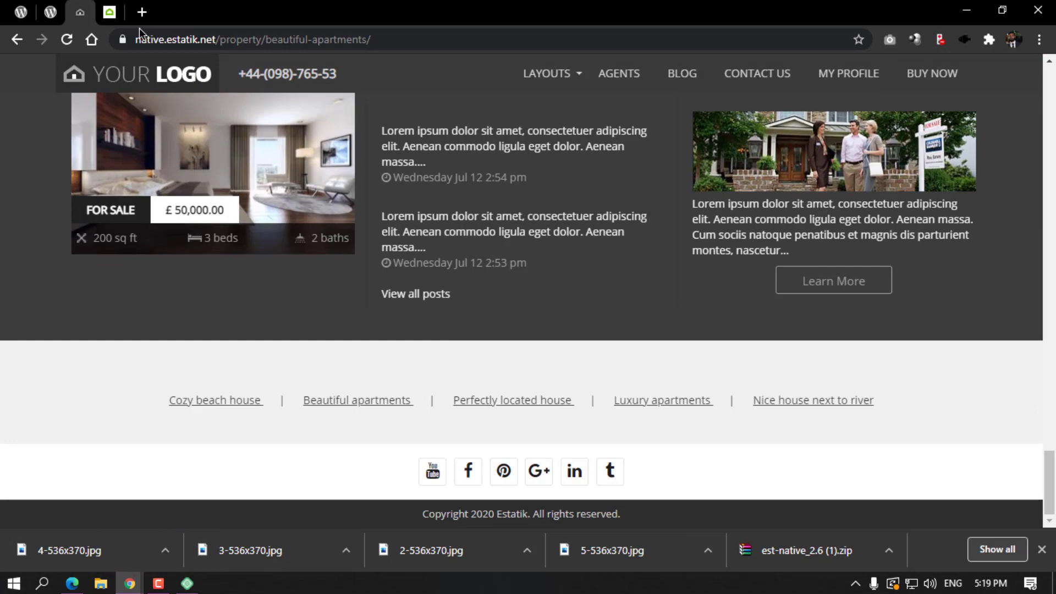
{"action": "left_click", "coordinate": [122, 7]}
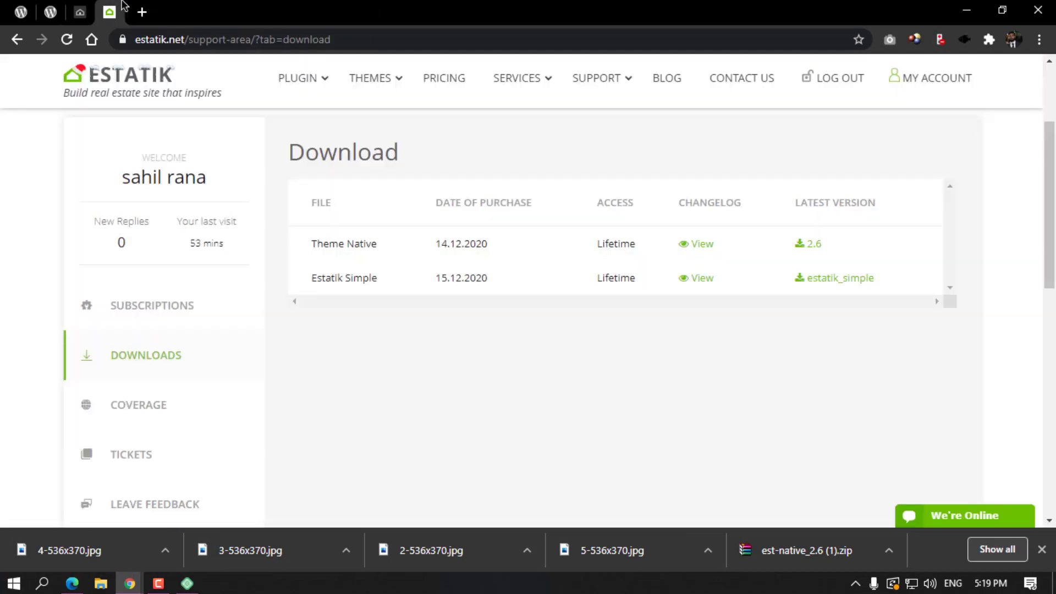
{"action": "left_click", "coordinate": [53, 7]}
{"action": "left_click", "coordinate": [70, 8]}
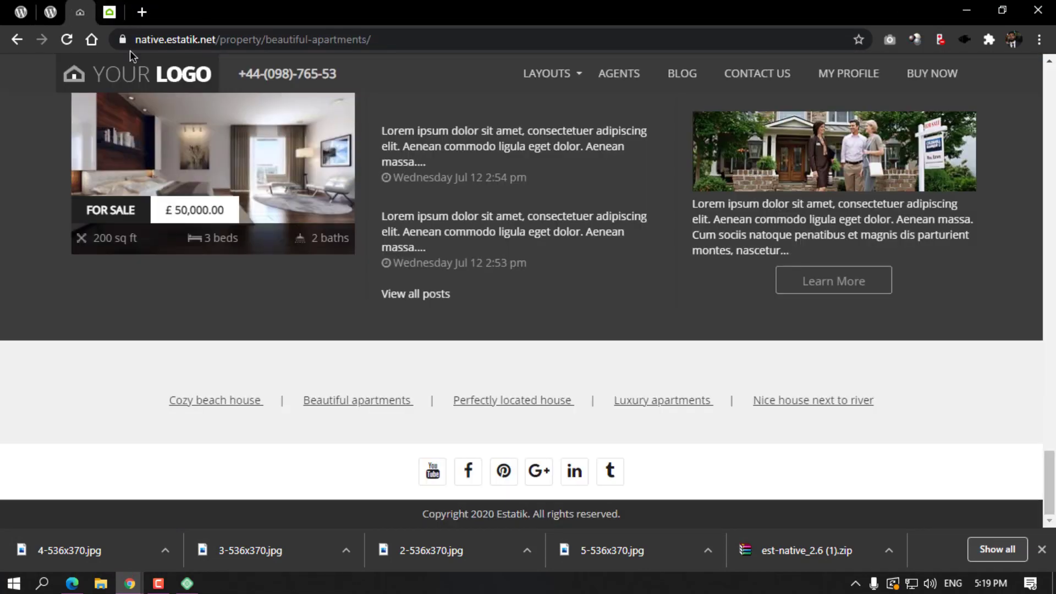
{"action": "scroll", "coordinate": [550, 352], "scroll_direction": "up", "scroll_amount": 4}
{"action": "scroll", "coordinate": [671, 308], "scroll_direction": "down", "scroll_amount": 4}
{"action": "left_click_drag", "start_coordinate": [688, 209], "coordinate": [791, 253]}
{"action": "key", "text": "ctrl+c"}
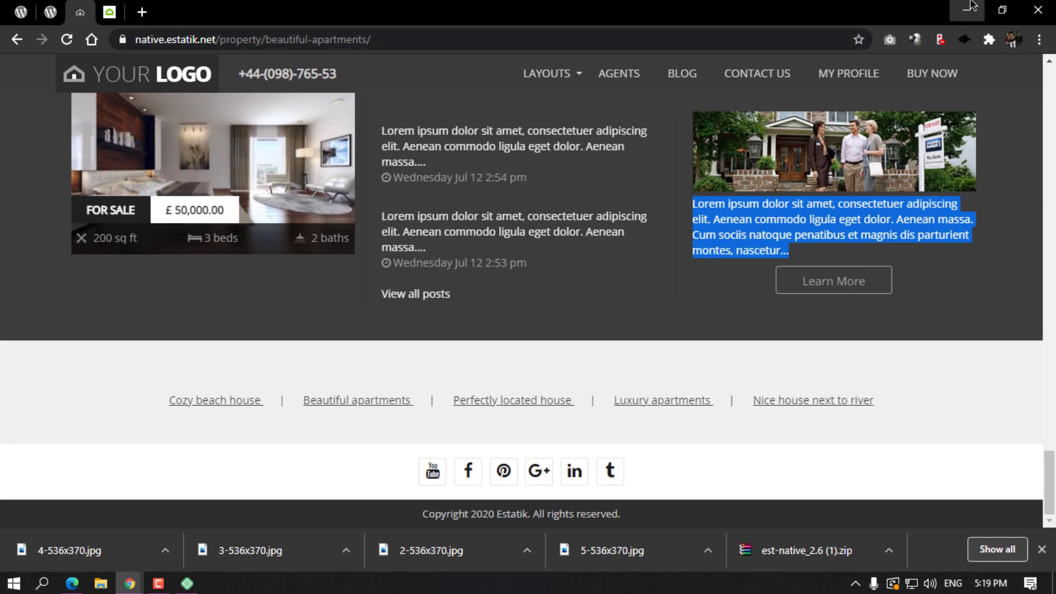
{"action": "left_click", "coordinate": [966, 10]}
{"action": "scroll", "coordinate": [763, 336], "scroll_direction": "down", "scroll_amount": 4}
{"action": "key", "text": "ctrl+v"}
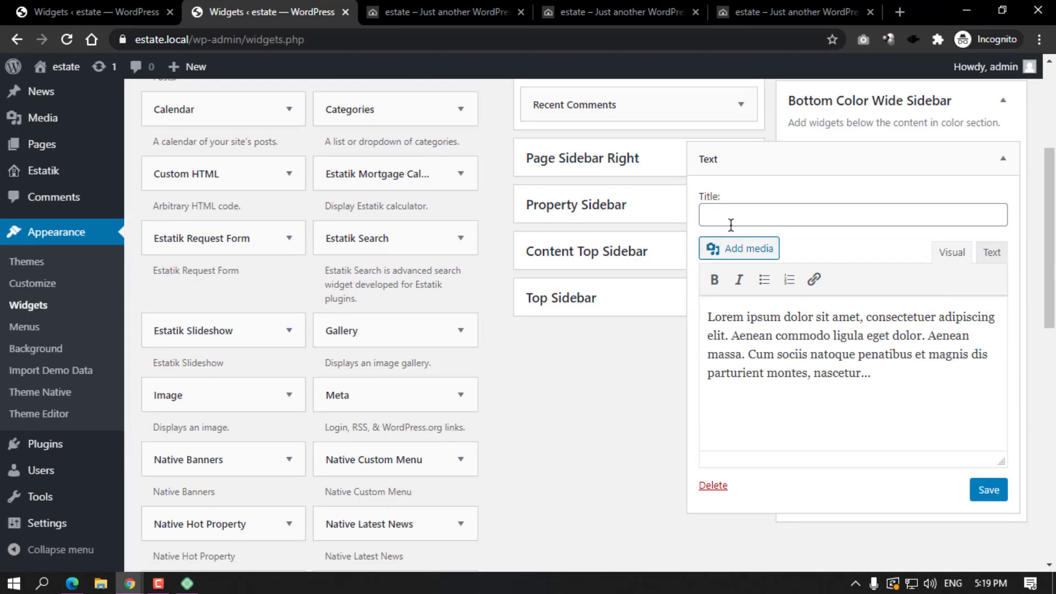
Title the Text widget 'About Us', save it, and confirm ABOUT US appears on the home page.
{"action": "left_click", "coordinate": [731, 218]}
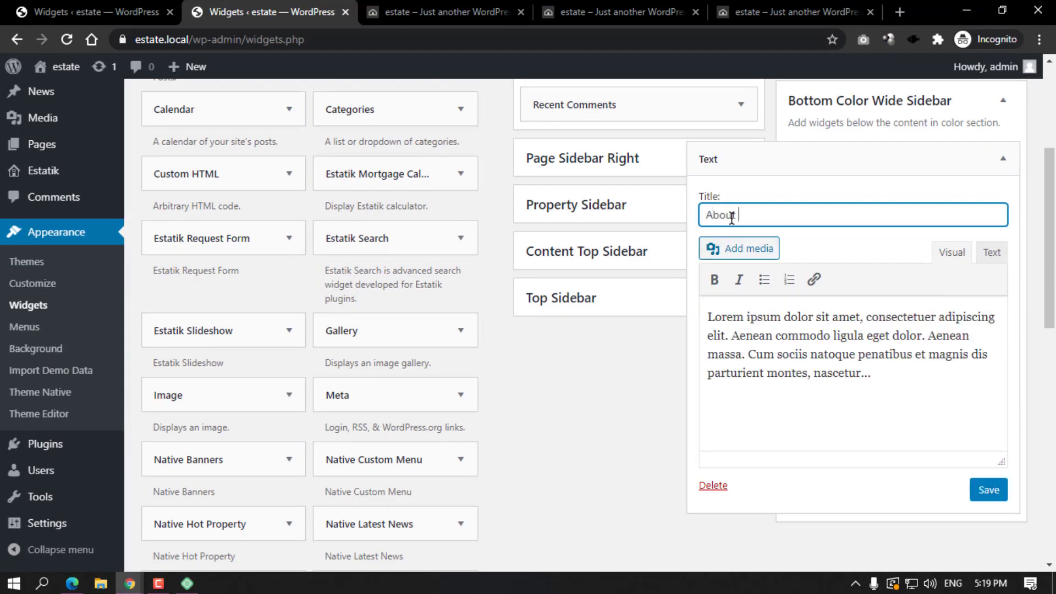
{"action": "left_click", "coordinate": [988, 490]}
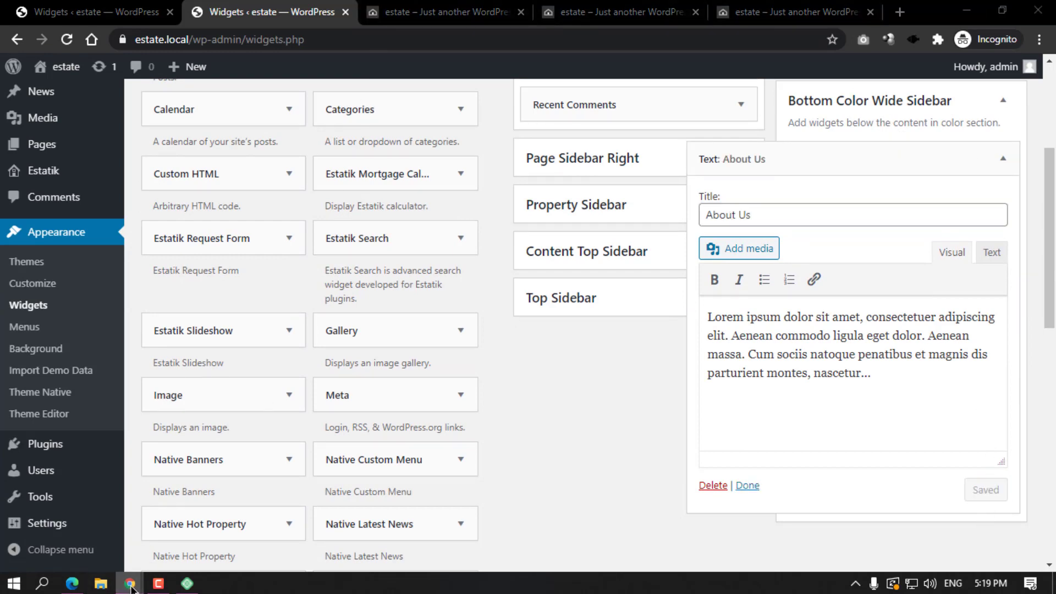
{"action": "left_click", "coordinate": [434, 12]}
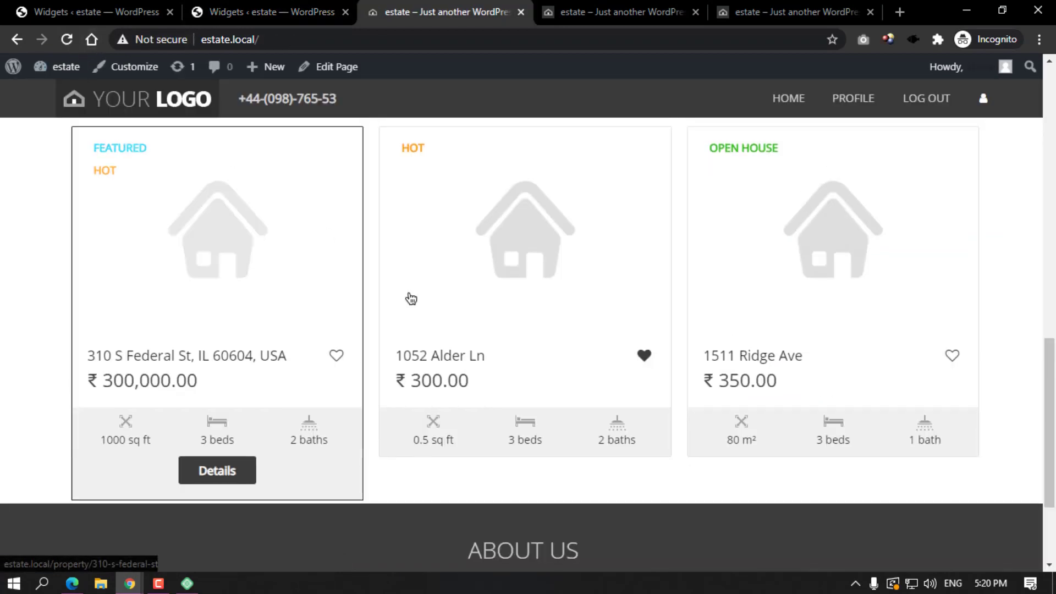
{"action": "scroll", "coordinate": [502, 402], "scroll_direction": "down", "scroll_amount": 3}
{"action": "left_click", "coordinate": [300, 4]}
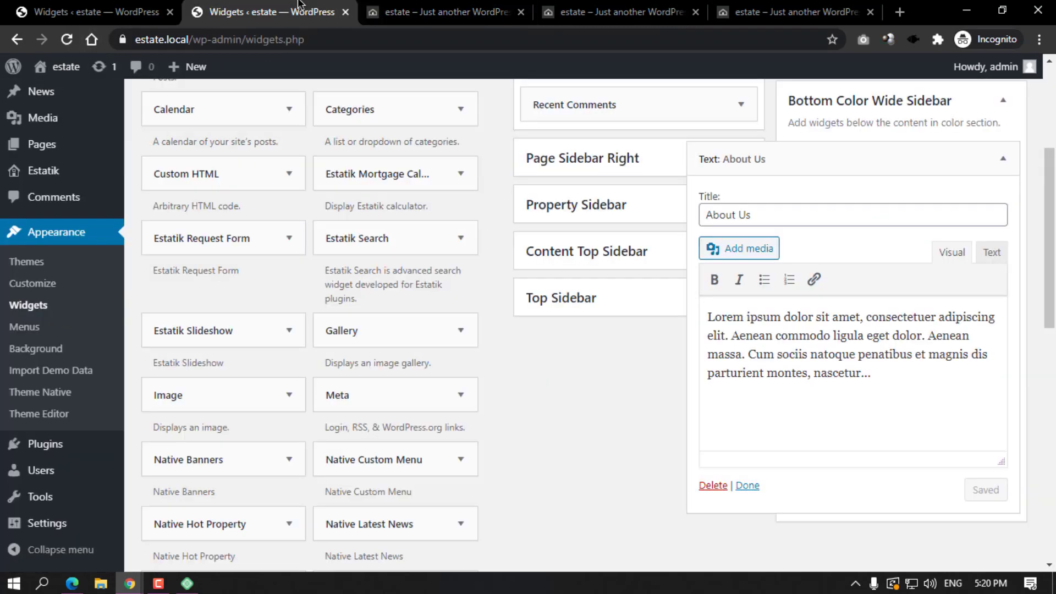
{"action": "left_click", "coordinate": [1002, 159]}
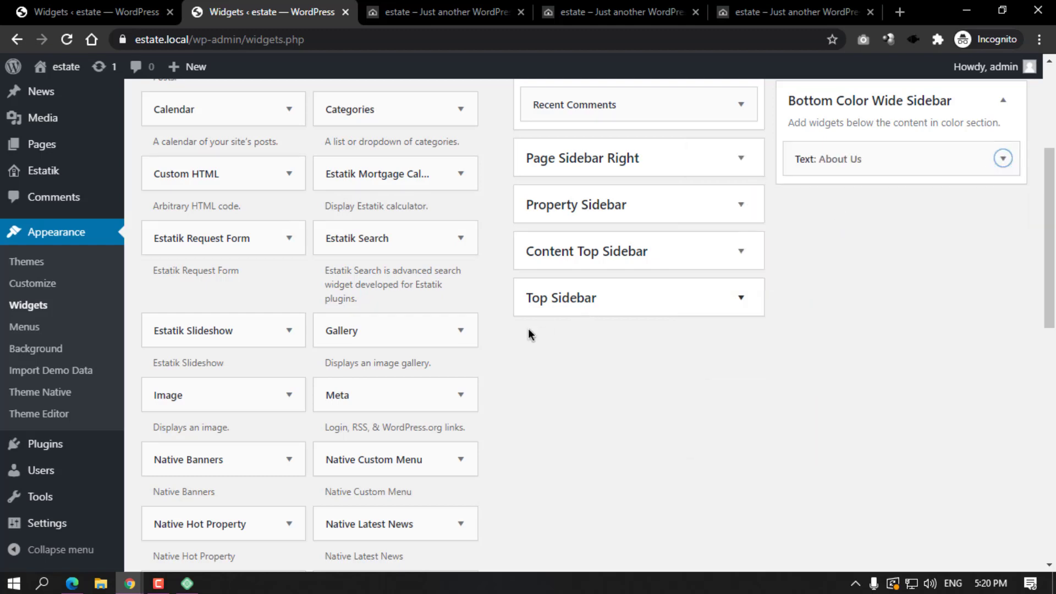
Add a Pages widget titled 'Information', sorted by page title, to Bottom Color Wide Sidebar.
{"action": "scroll", "coordinate": [403, 375], "scroll_direction": "down", "scroll_amount": 5}
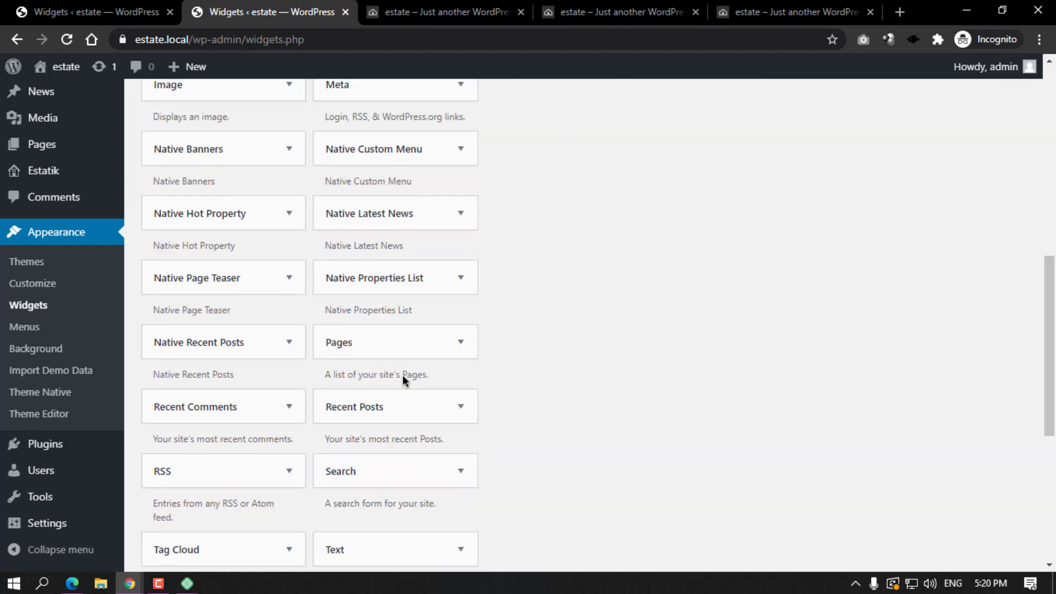
{"action": "scroll", "coordinate": [402, 376], "scroll_direction": "down", "scroll_amount": 1}
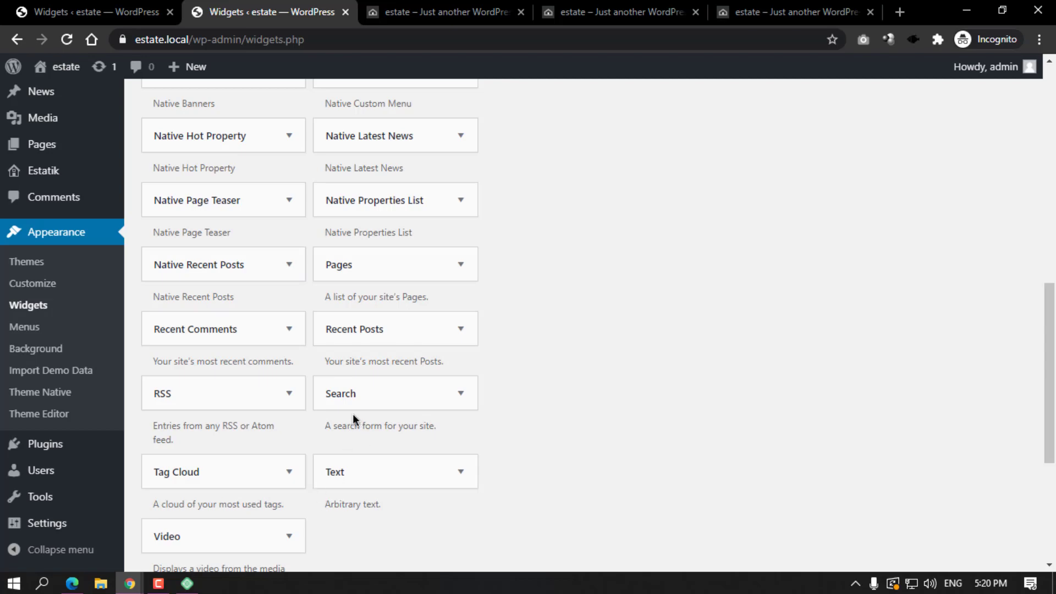
{"action": "left_click", "coordinate": [460, 264]}
{"action": "scroll", "coordinate": [420, 441], "scroll_direction": "down", "scroll_amount": 3}
{"action": "left_click", "coordinate": [385, 456]}
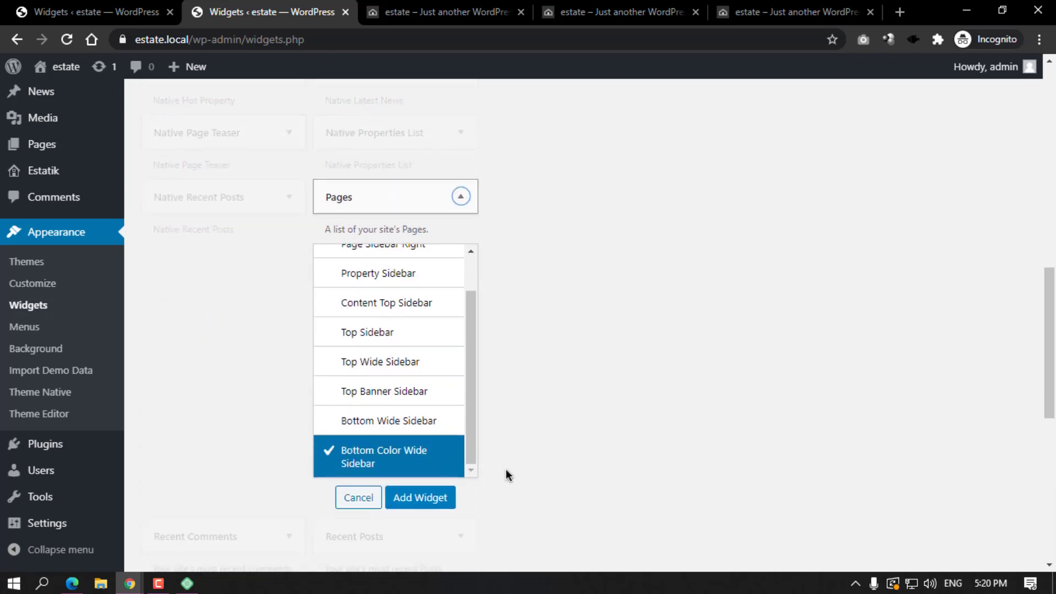
{"action": "left_click", "coordinate": [436, 490]}
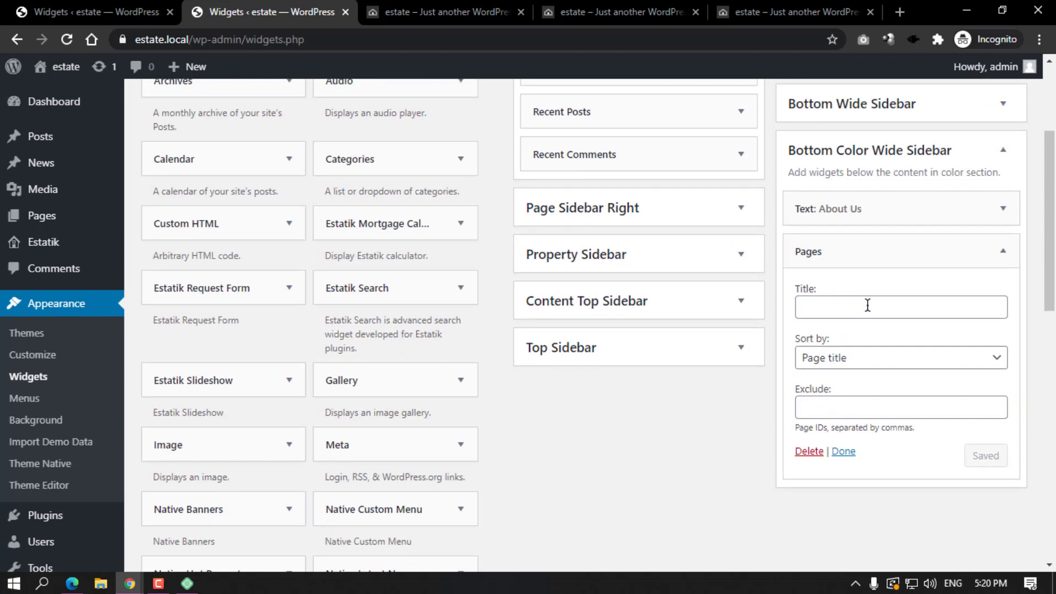
{"action": "left_click", "coordinate": [830, 303]}
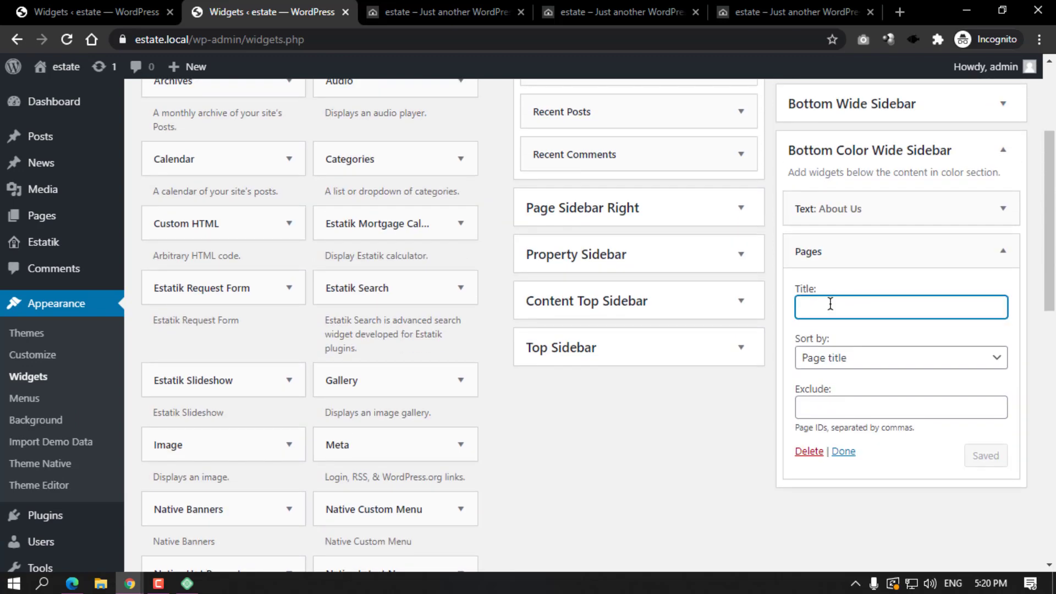
{"action": "type", "text": "Information"}
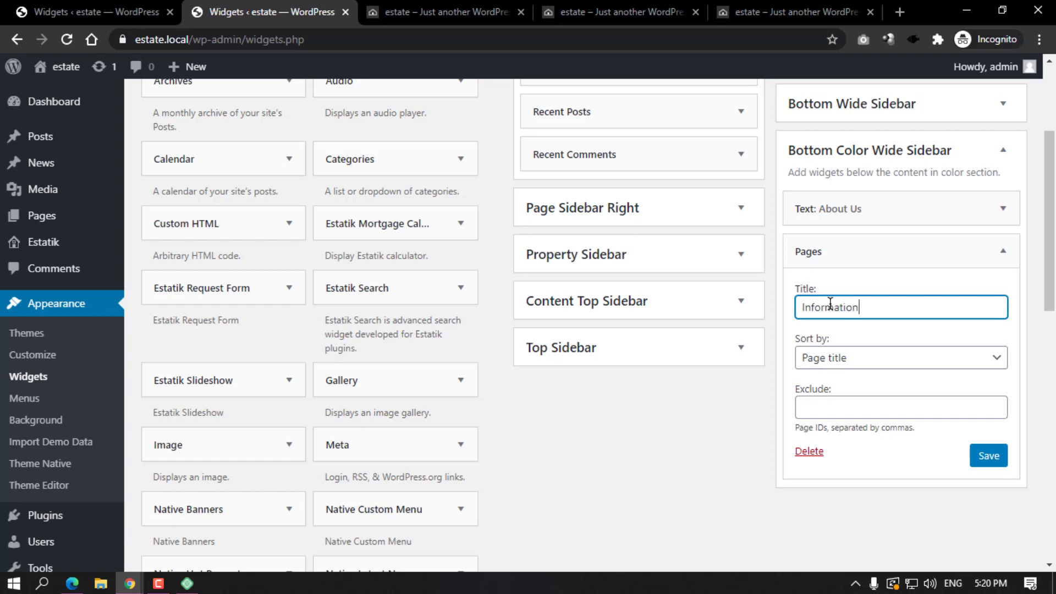
{"action": "left_click", "coordinate": [839, 358]}
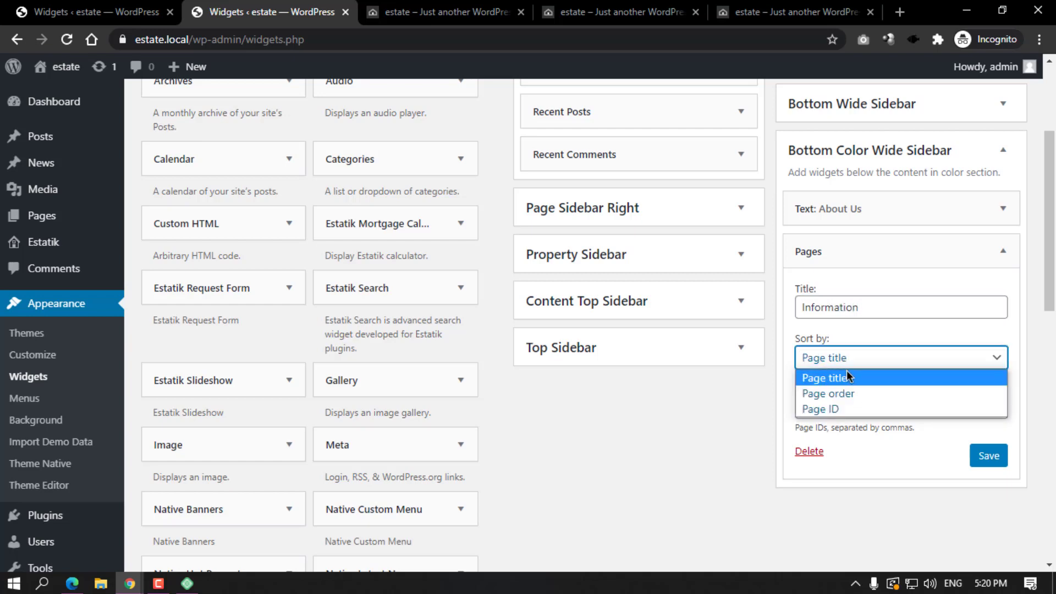
{"action": "left_click", "coordinate": [907, 443]}
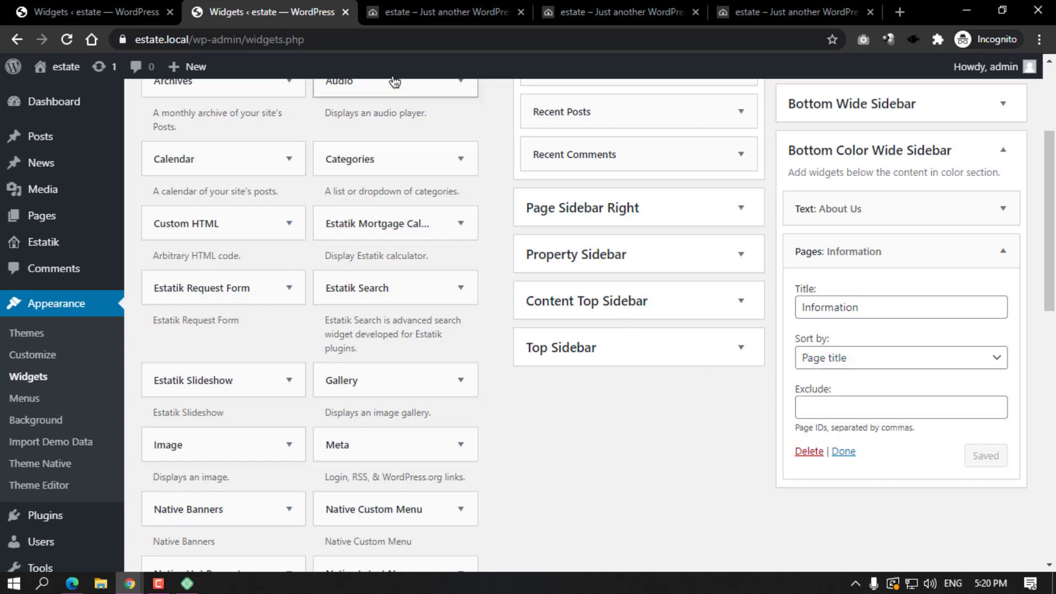
{"action": "left_click", "coordinate": [429, 12]}
Reload the home page to check the footer's new INFORMATION pages list, then return to admin.
{"action": "left_click", "coordinate": [66, 40]}
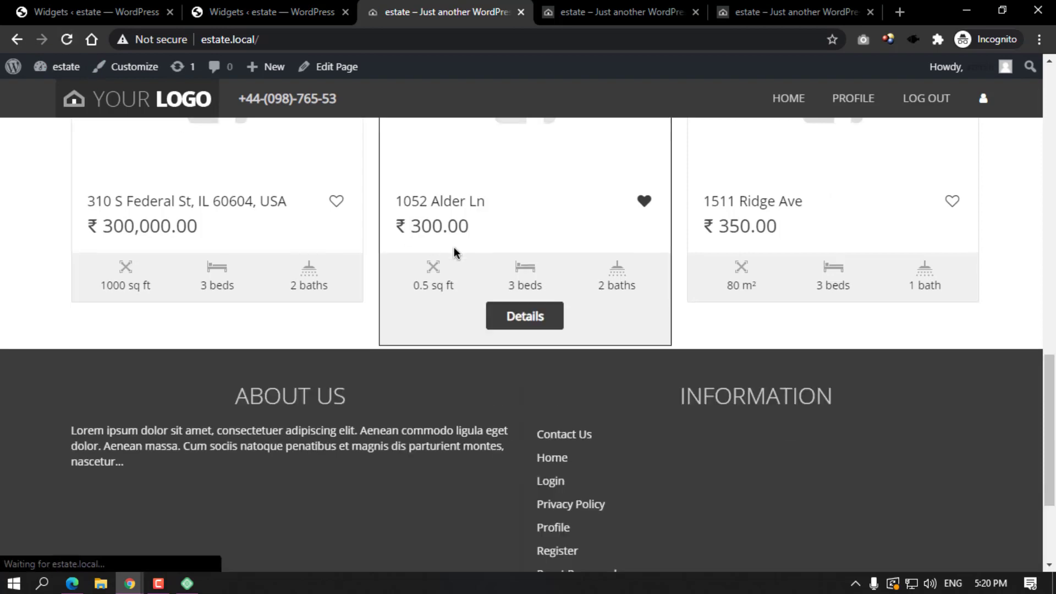
{"action": "scroll", "coordinate": [495, 286], "scroll_direction": "down", "scroll_amount": 3}
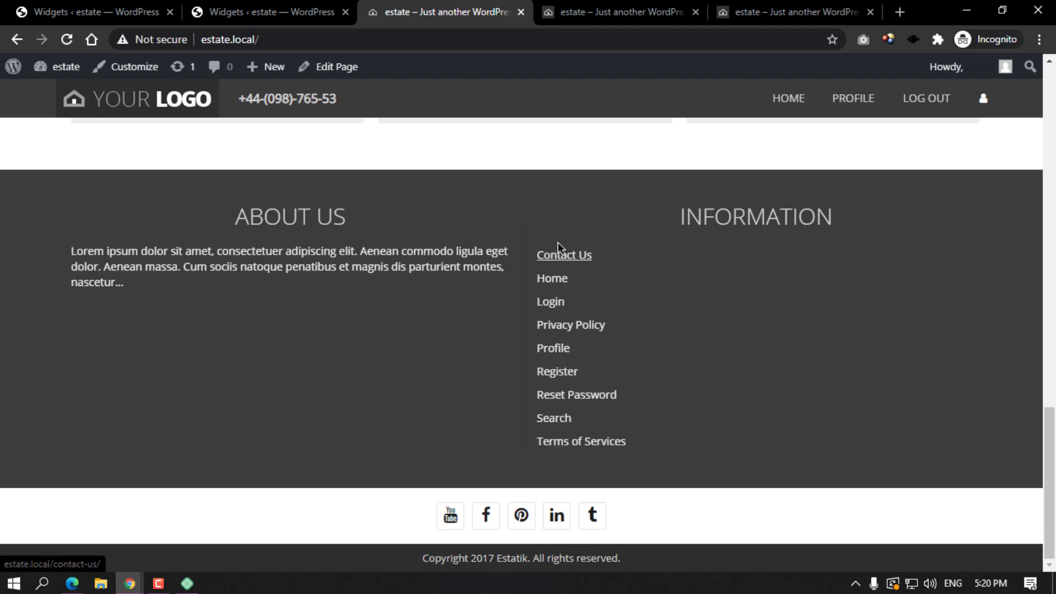
{"action": "left_click", "coordinate": [101, 6]}
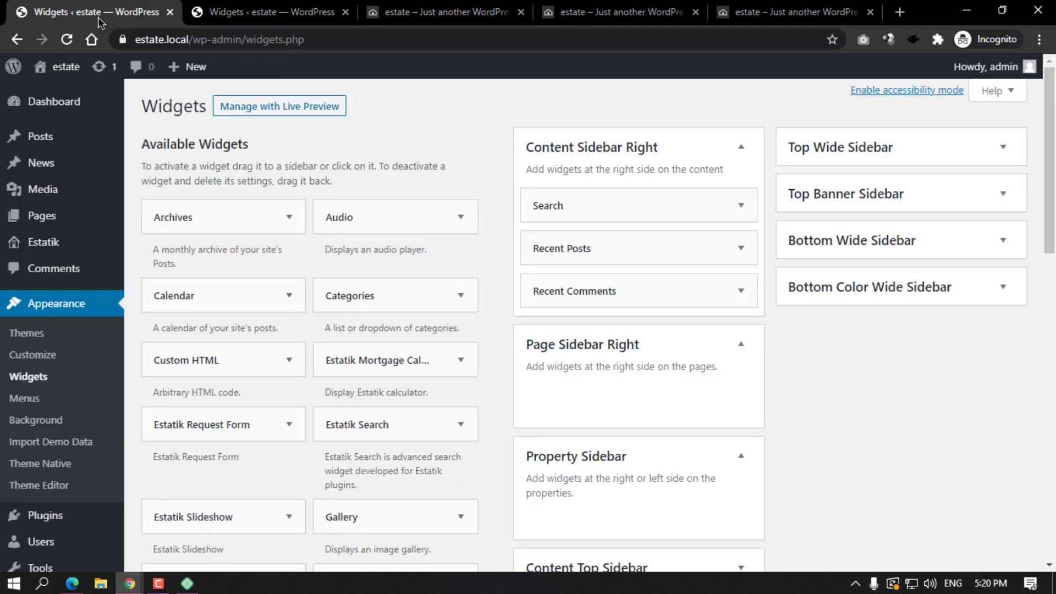
Open the Login, Profile, Register, Reset Password and Search page editors in separate tabs.
{"action": "left_click", "coordinate": [238, 10]}
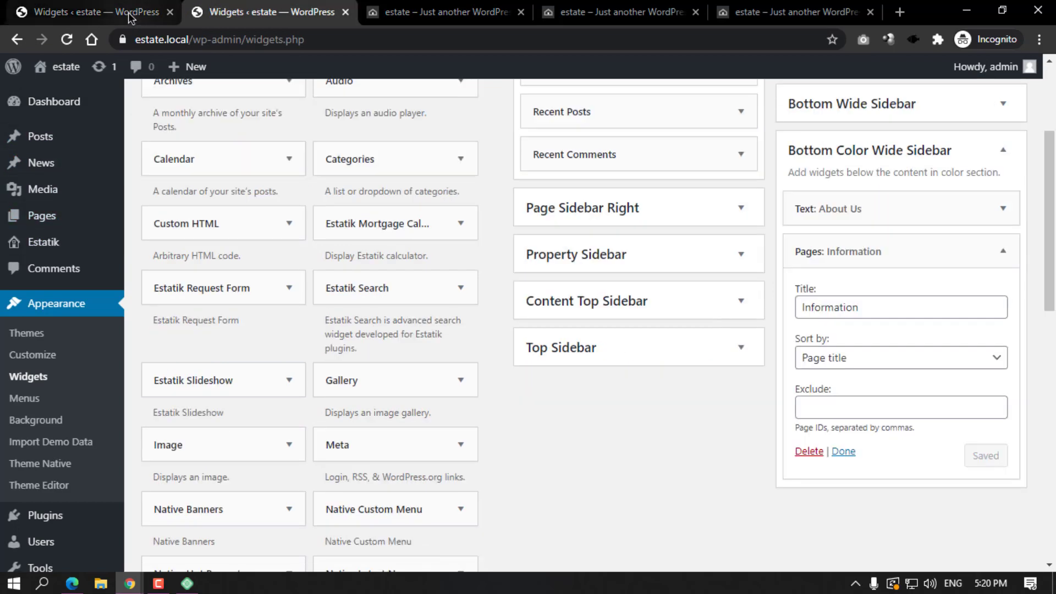
{"action": "left_click", "coordinate": [130, 15]}
{"action": "mouse_move", "coordinate": [53, 223]}
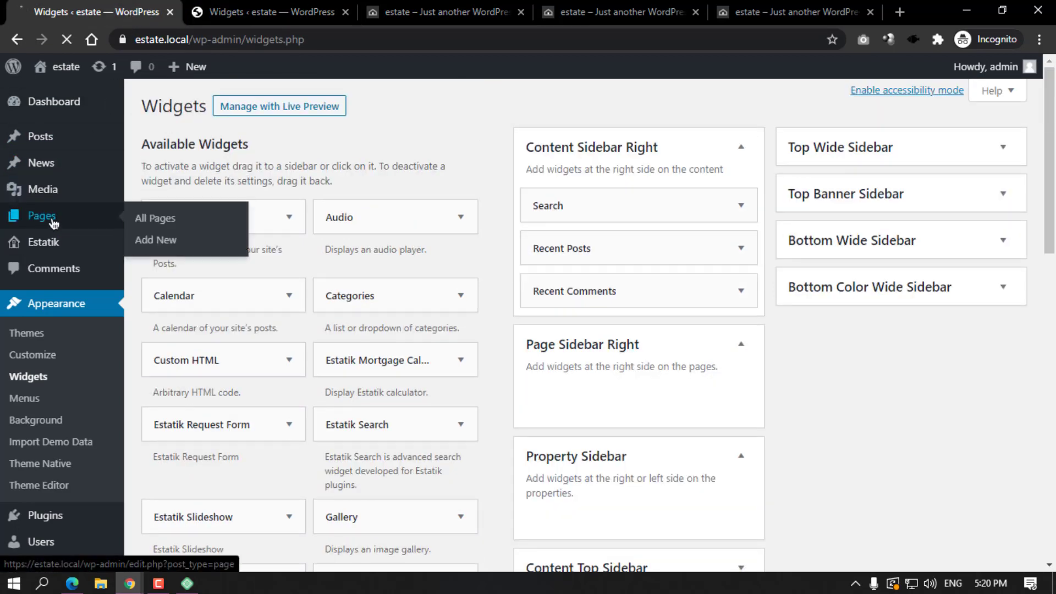
{"action": "scroll", "coordinate": [279, 217], "scroll_direction": "down", "scroll_amount": 1}
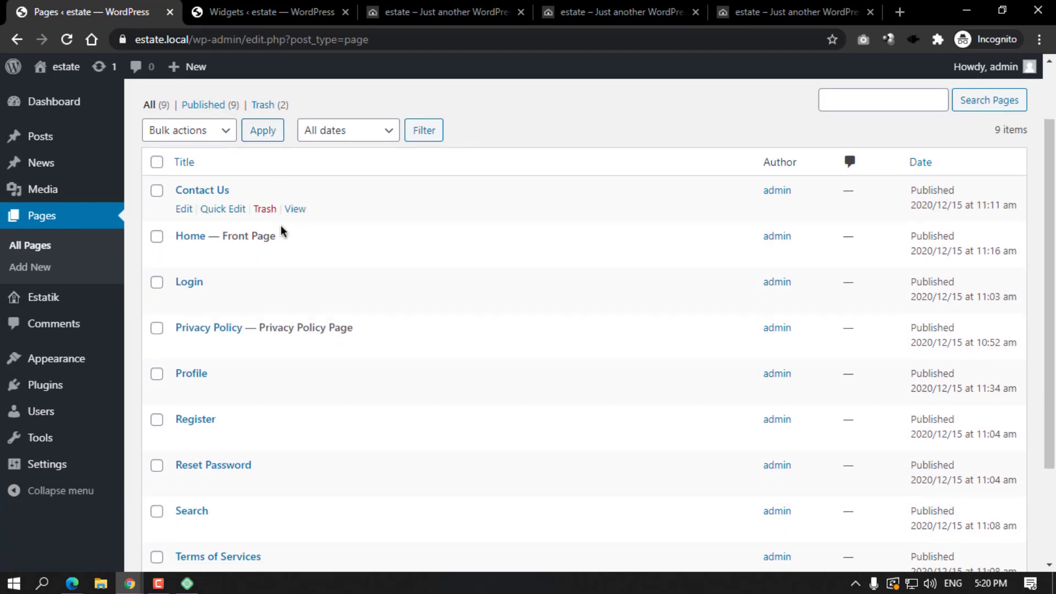
{"action": "scroll", "coordinate": [206, 245], "scroll_direction": "down", "scroll_amount": 2}
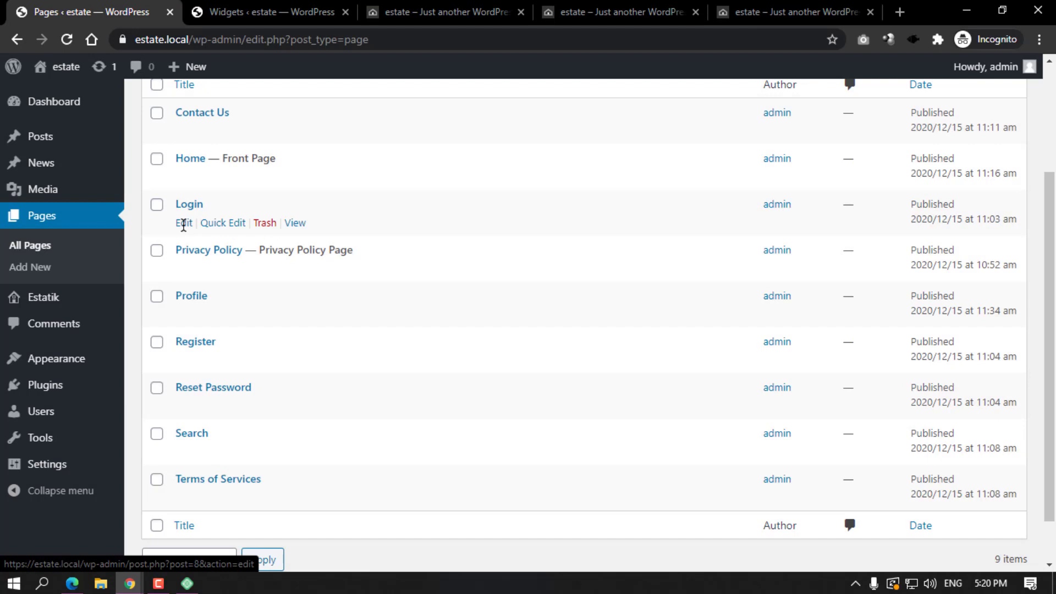
{"action": "left_click", "coordinate": [185, 225], "text": "ctrl"}
{"action": "left_click", "coordinate": [183, 313], "text": "ctrl"}
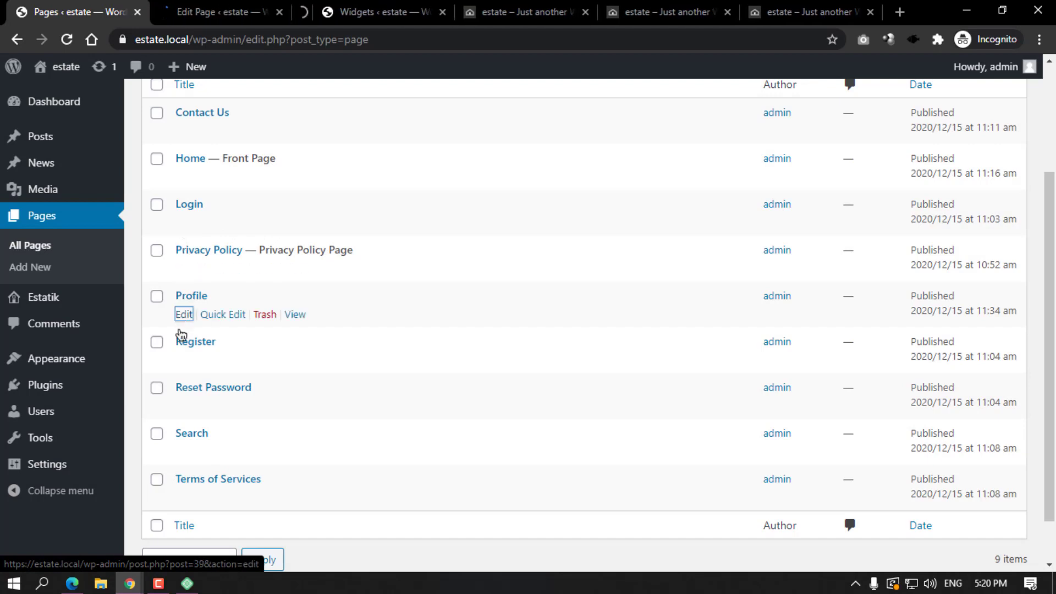
{"action": "left_click", "coordinate": [184, 360], "text": "ctrl"}
{"action": "left_click", "coordinate": [184, 405], "text": "ctrl"}
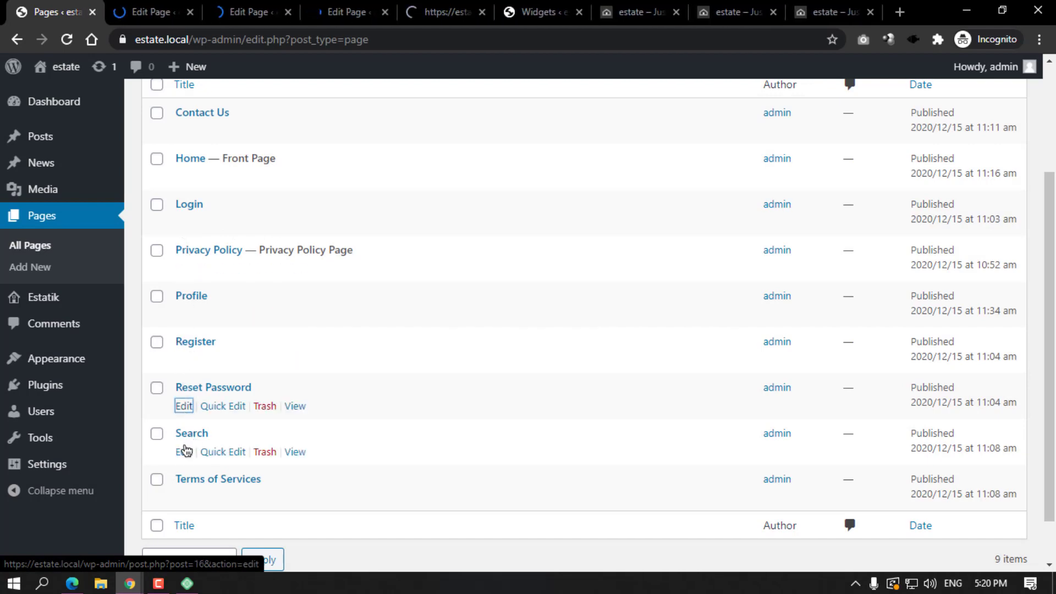
{"action": "left_click", "coordinate": [183, 452], "text": "ctrl"}
{"action": "left_click", "coordinate": [157, 12]}
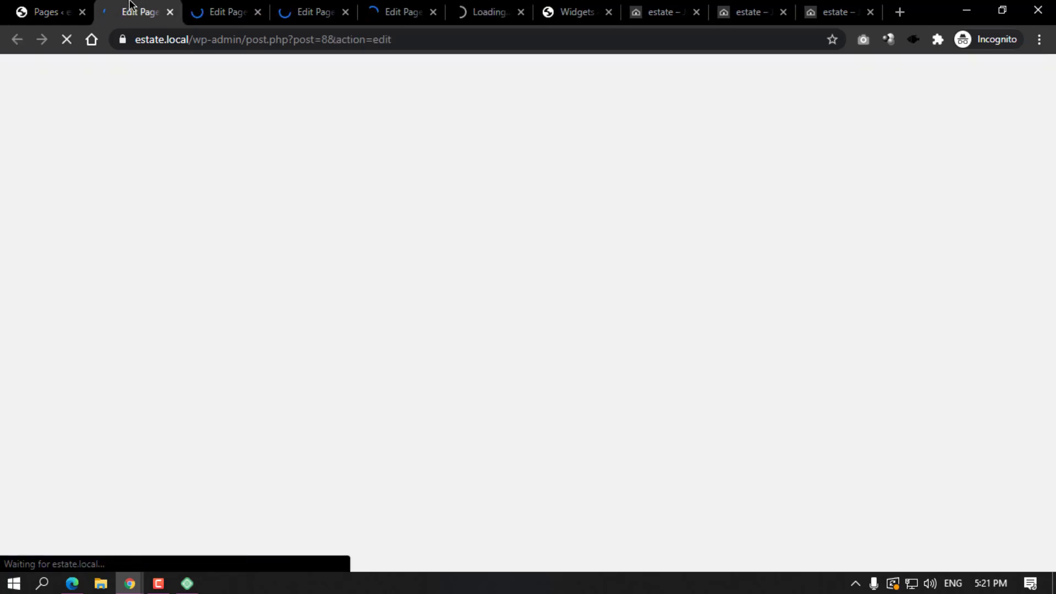
Enter the account page IDs 8, 39, 12, 16, 16 as the Information widget's exclusions and save.
{"action": "left_click", "coordinate": [577, 12]}
{"action": "left_click", "coordinate": [829, 409]}
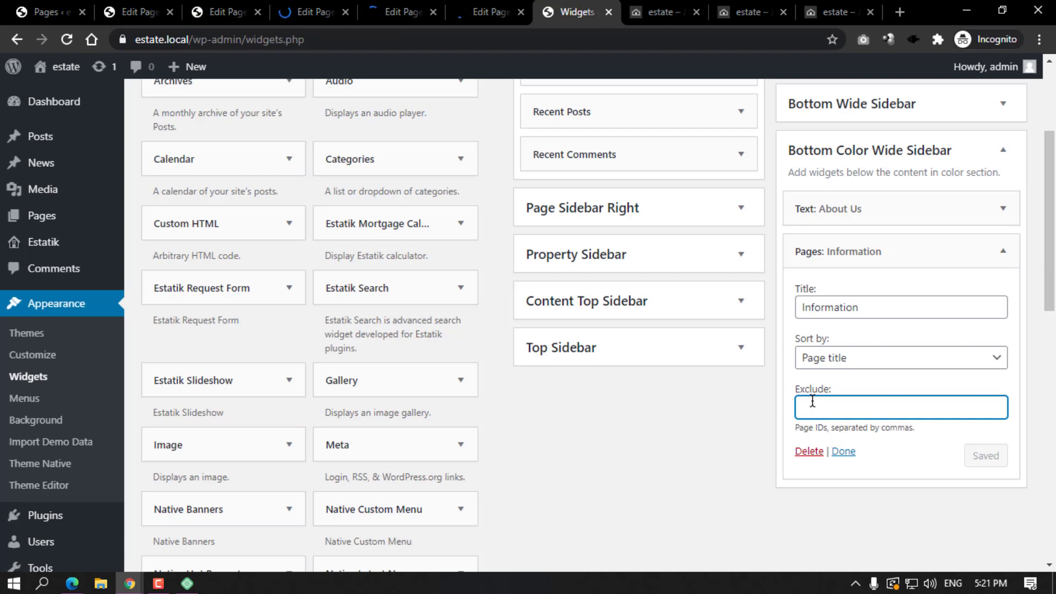
{"action": "type", "text": "8,"}
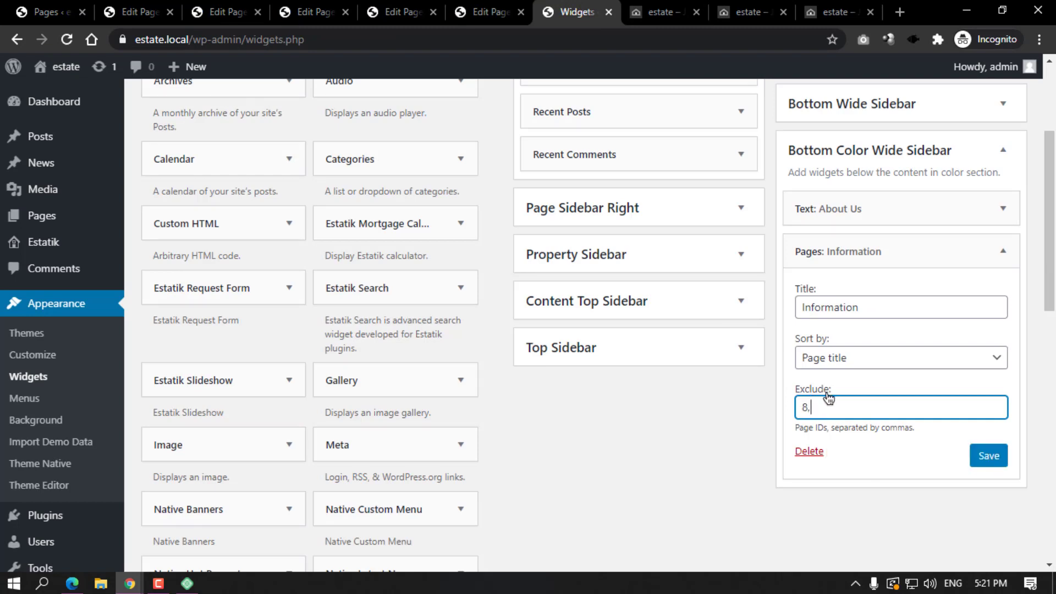
{"action": "left_click", "coordinate": [248, 13]}
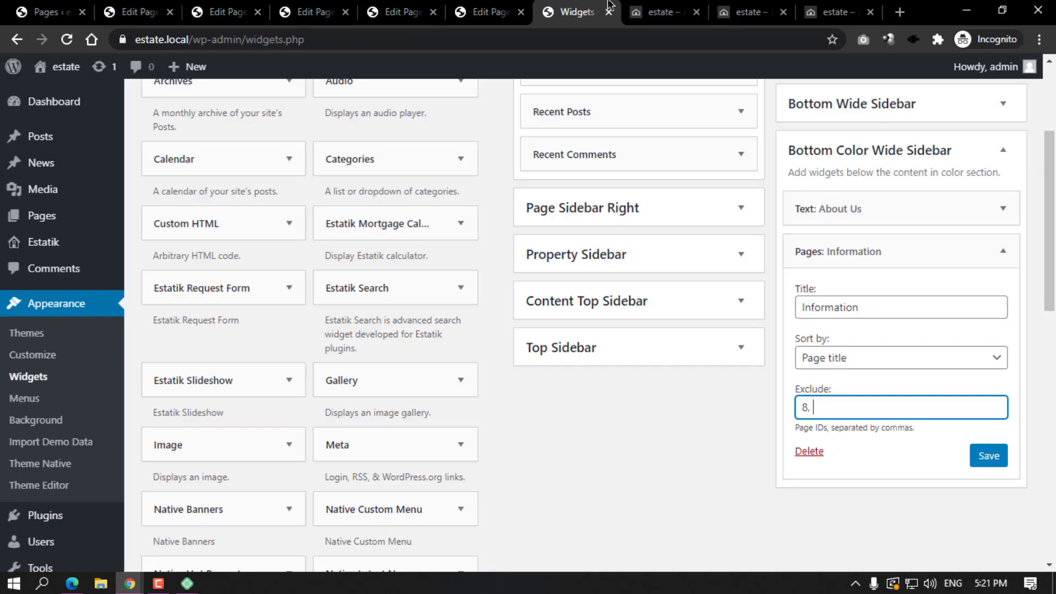
{"action": "left_click", "coordinate": [578, 12]}
{"action": "type", "text": ", 39,"}
{"action": "left_click", "coordinate": [302, 8]}
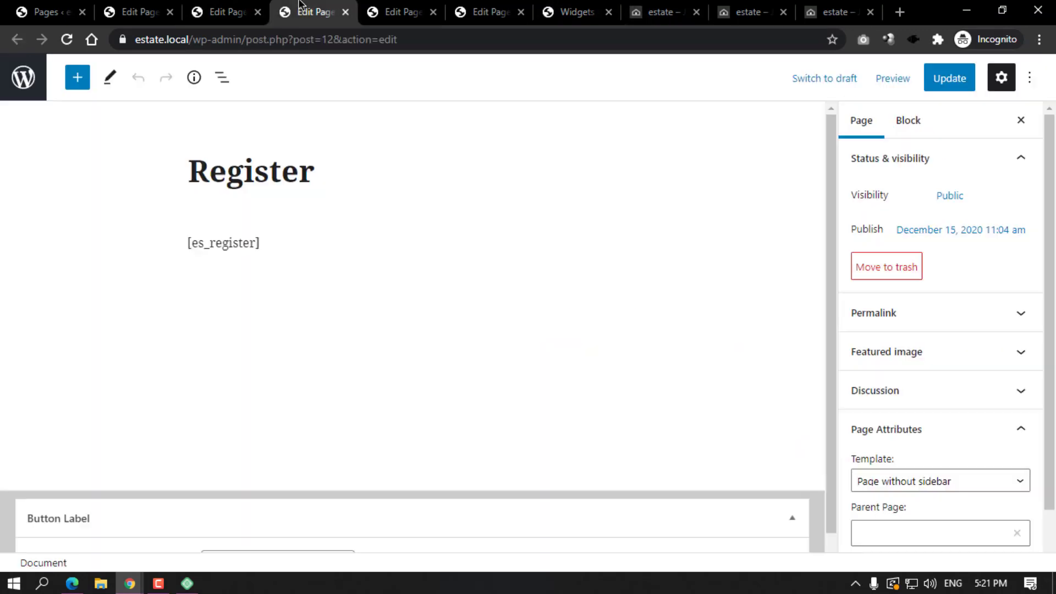
{"action": "left_click", "coordinate": [390, 9]}
{"action": "left_click", "coordinate": [474, 9]}
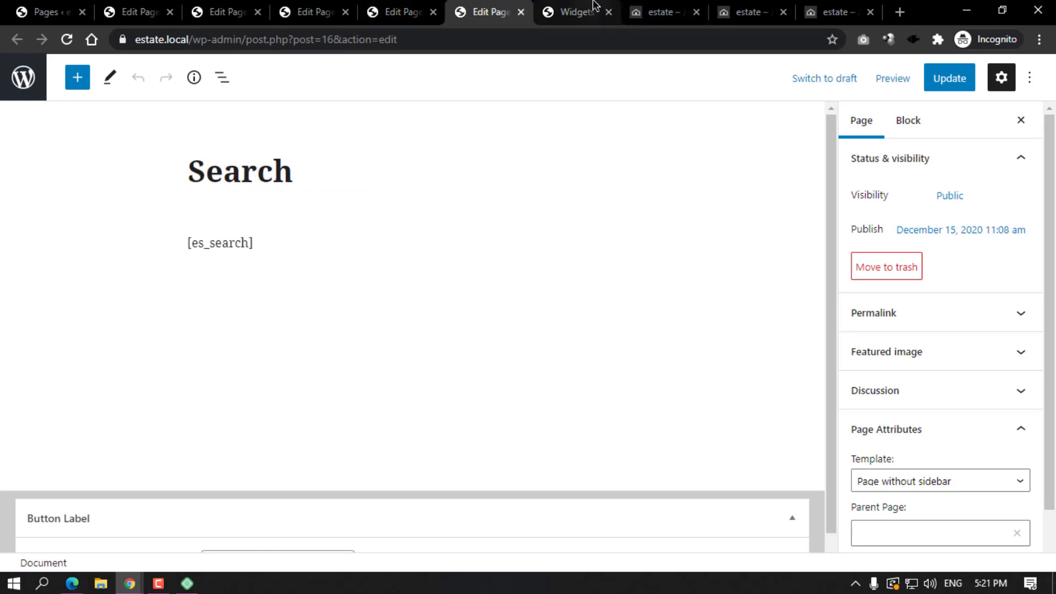
{"action": "left_click", "coordinate": [594, 8]}
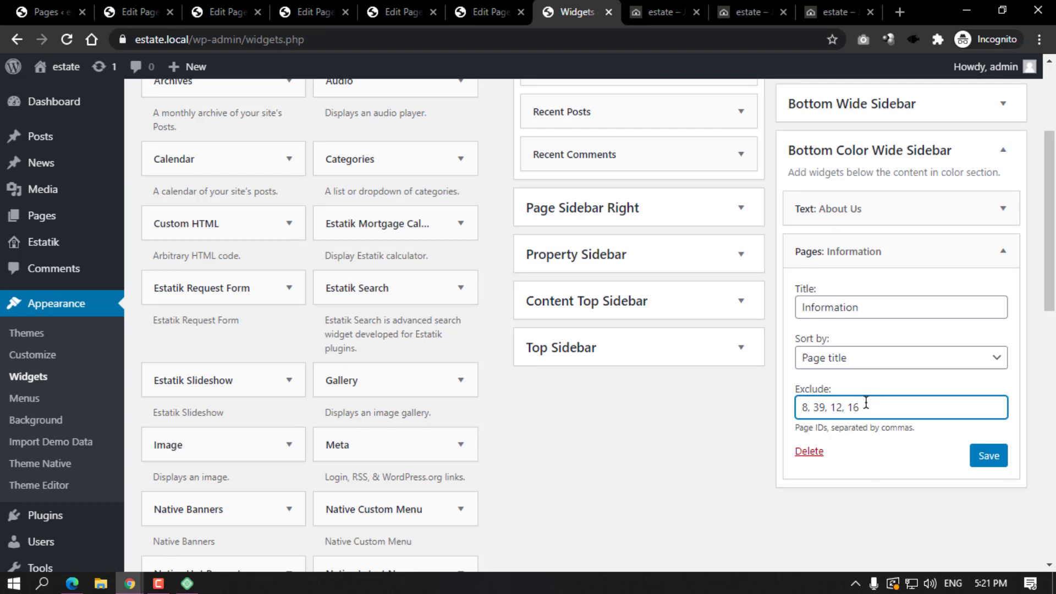
{"action": "left_click", "coordinate": [972, 447]}
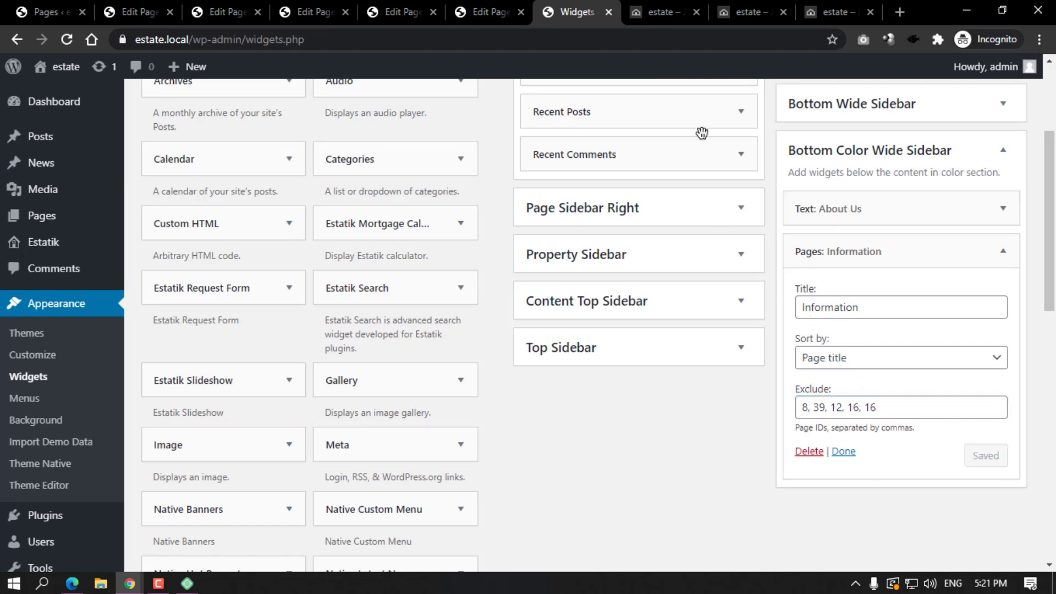
{"action": "left_click", "coordinate": [660, 12]}
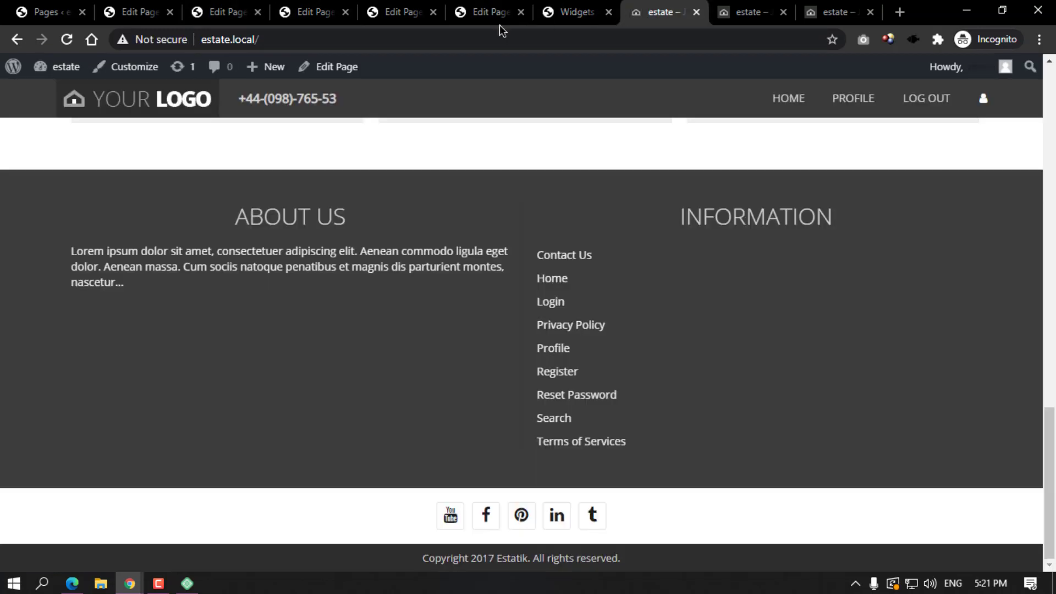
Reload the site and look up the Reset Password page's ID in its editor.
{"action": "left_click", "coordinate": [67, 39]}
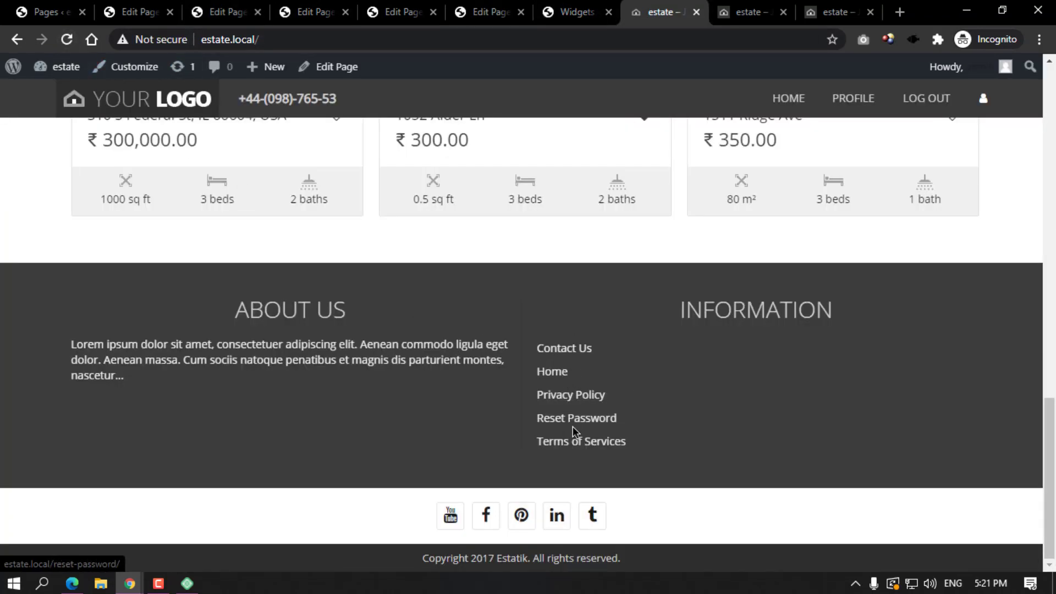
{"action": "left_click", "coordinate": [470, 8]}
{"action": "left_click", "coordinate": [368, 6]}
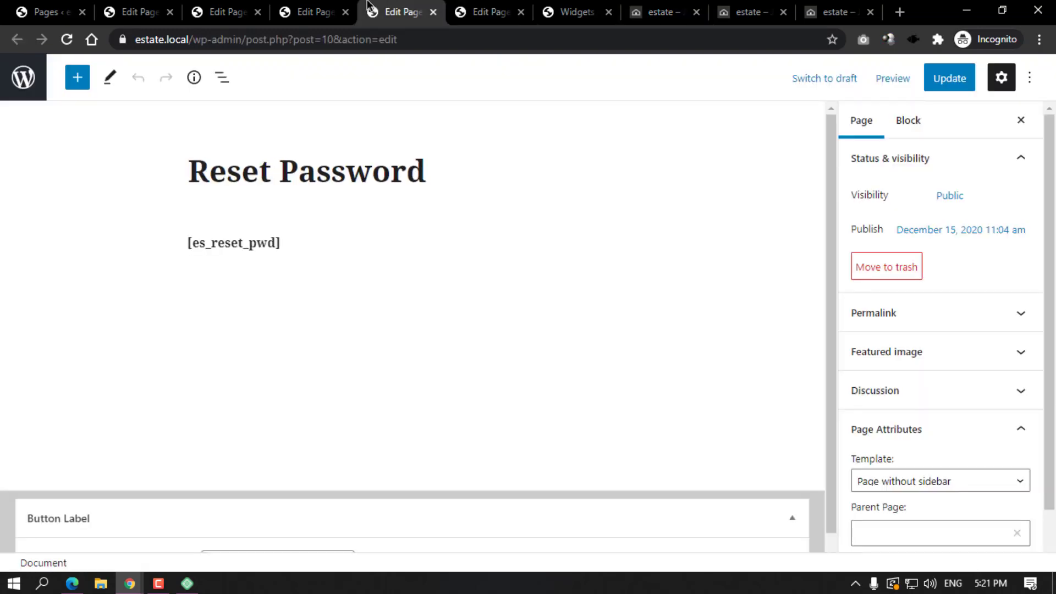
{"action": "left_click", "coordinate": [637, 12]}
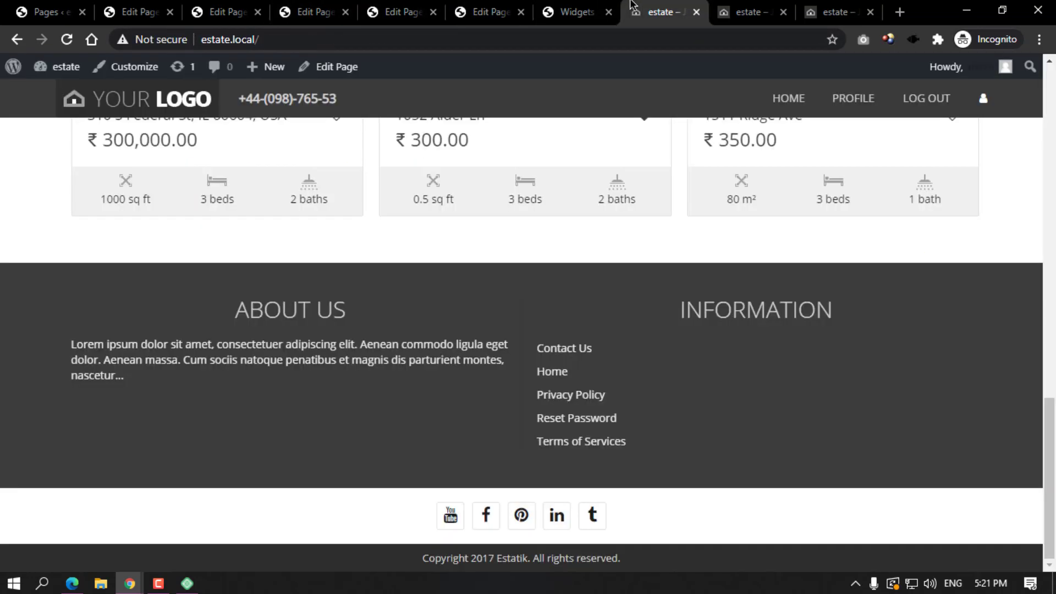
{"action": "left_click", "coordinate": [580, 6]}
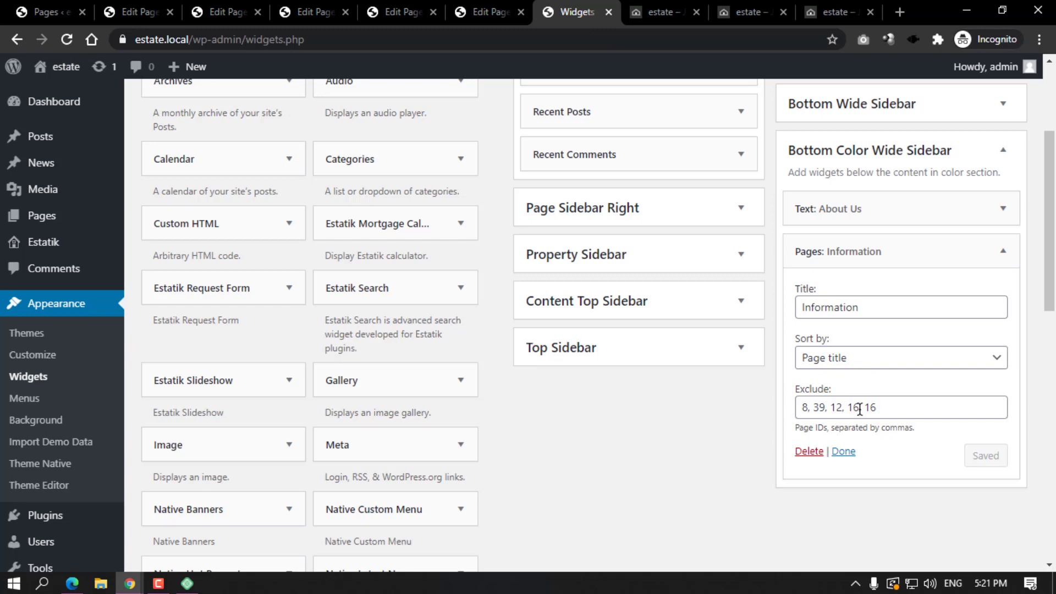
Change the duplicate 16 to 10 in the Information widget's Exclude list, save, and reload the site.
{"action": "left_click_drag", "start_coordinate": [860, 410], "coordinate": [854, 409]}
{"action": "type", "text": "0"}
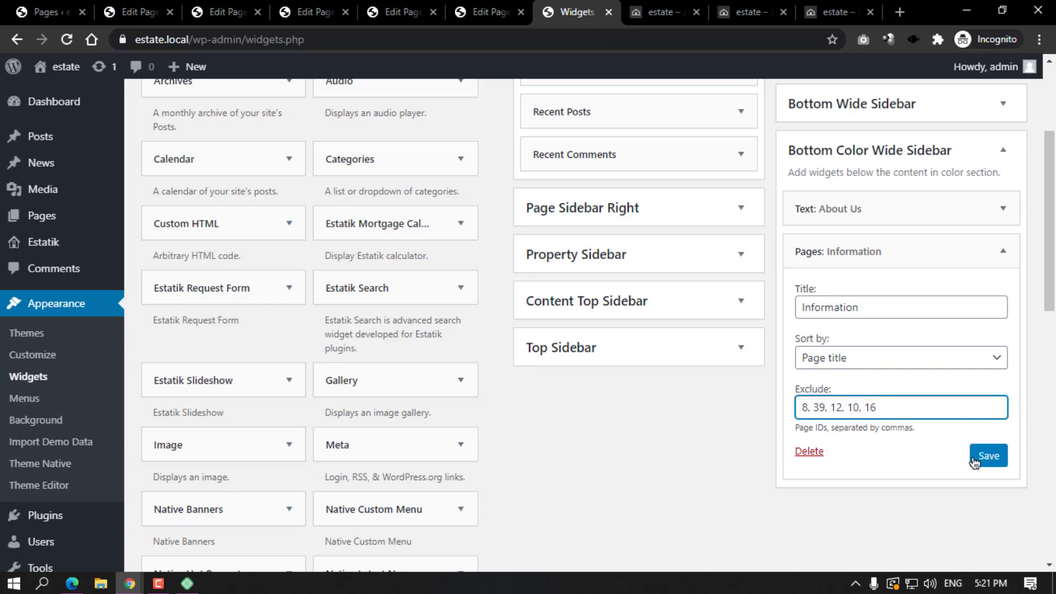
{"action": "left_click", "coordinate": [974, 462]}
{"action": "left_click", "coordinate": [660, 12]}
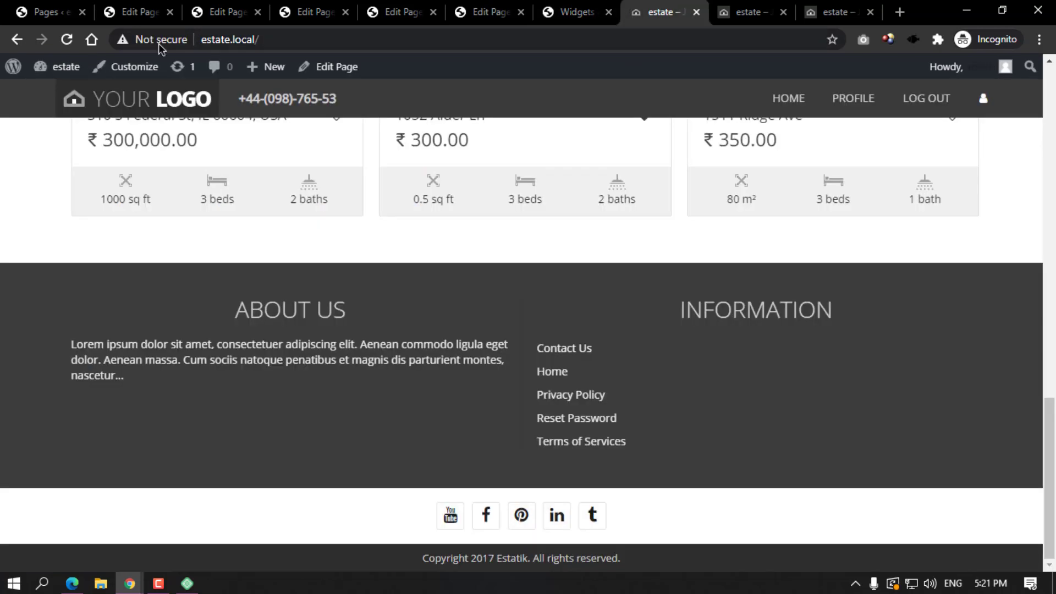
{"action": "left_click", "coordinate": [66, 40]}
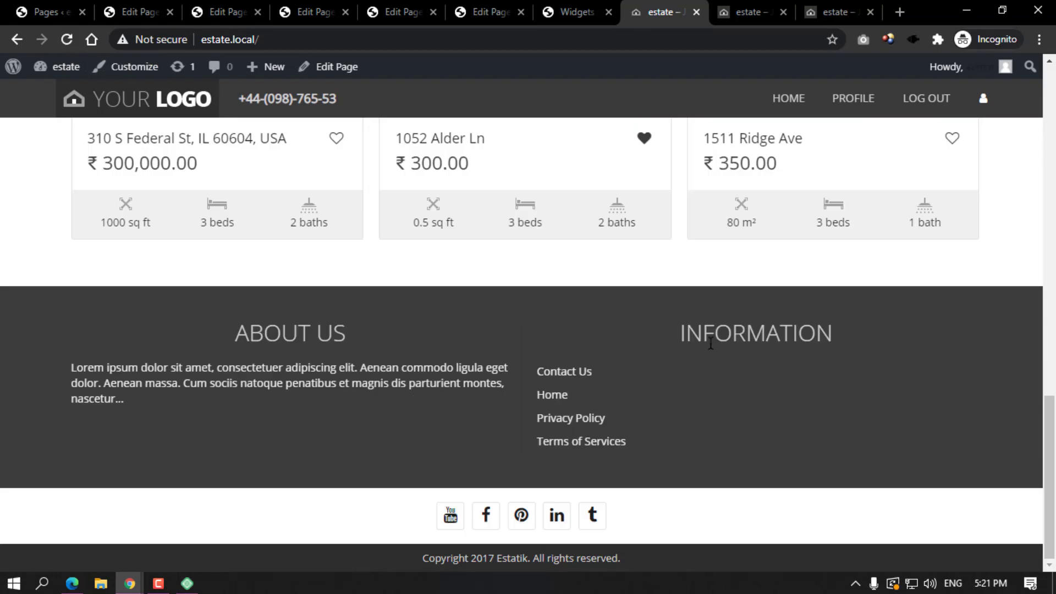
Close the Register, Reset Password, Search, Profile and Login page editors.
{"action": "left_click", "coordinate": [379, 10]}
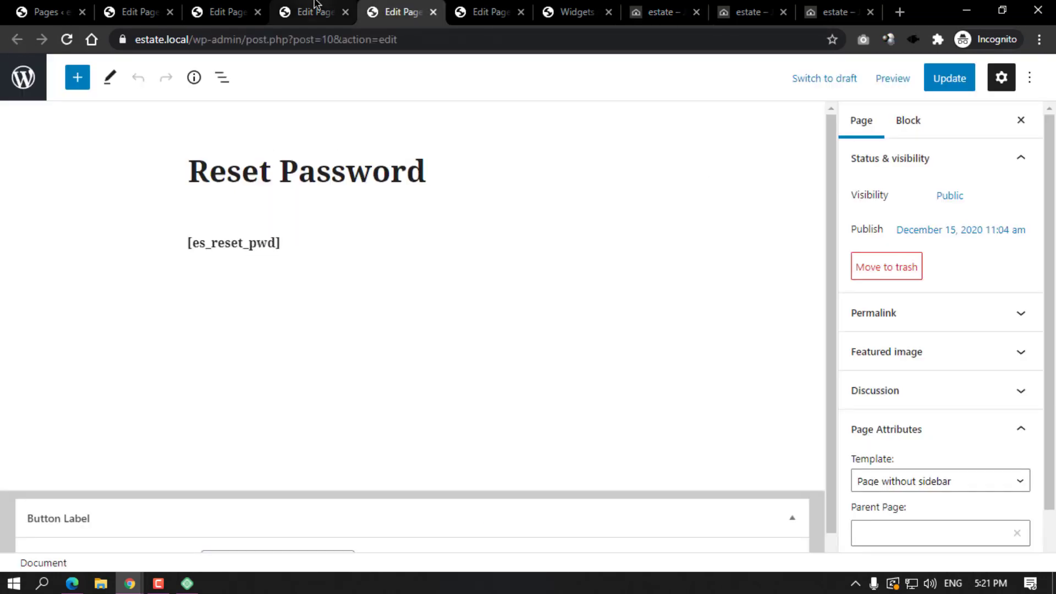
{"action": "left_click", "coordinate": [316, 5]}
{"action": "left_click", "coordinate": [344, 13]}
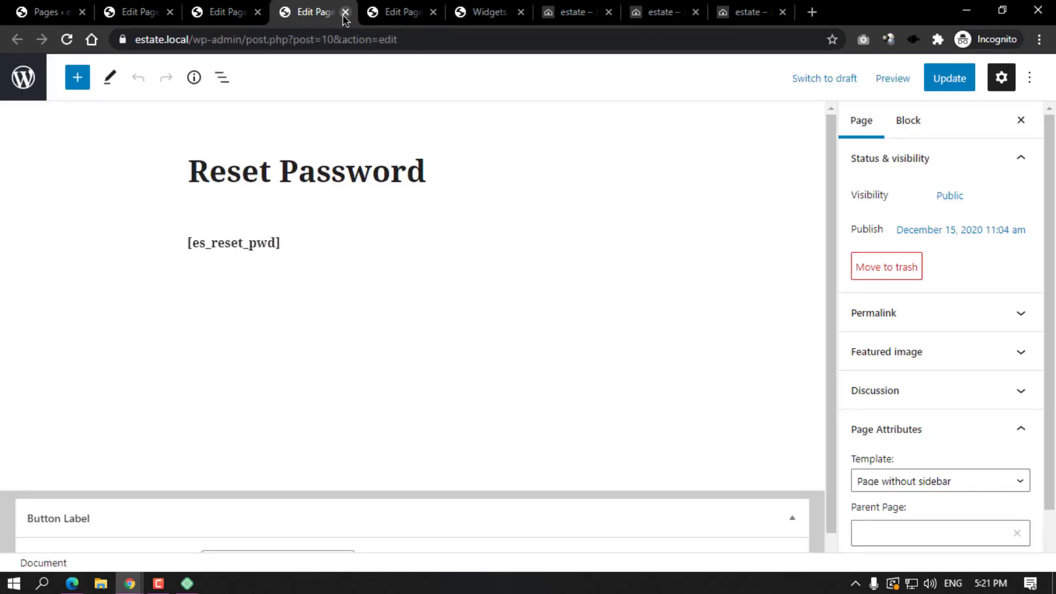
{"action": "left_click", "coordinate": [344, 13]}
{"action": "left_click", "coordinate": [344, 13]}
{"action": "left_click", "coordinate": [224, 5]}
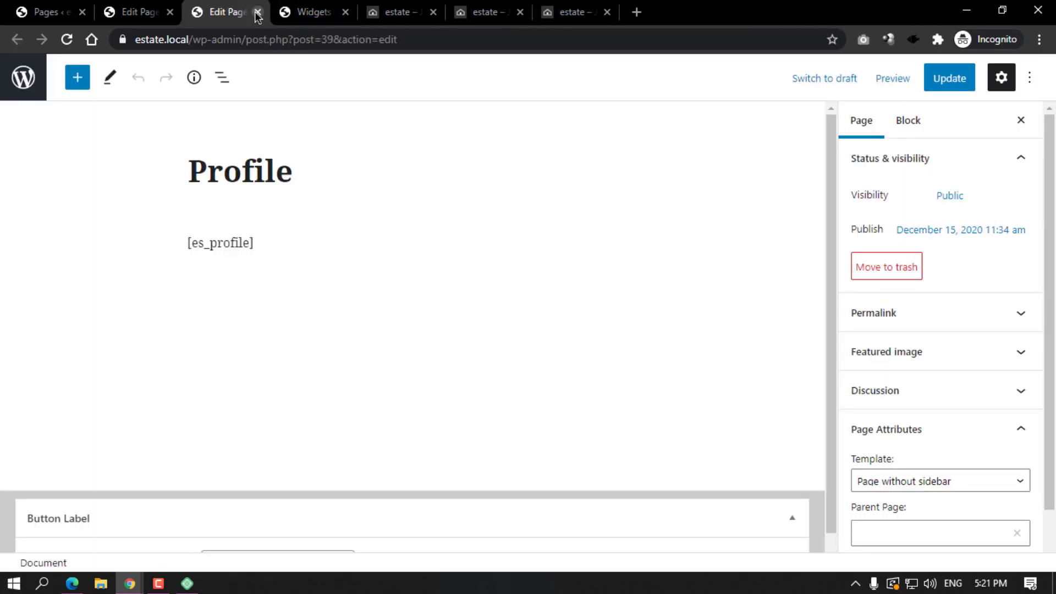
{"action": "left_click", "coordinate": [257, 12]}
{"action": "left_click", "coordinate": [145, 6]}
{"action": "left_click", "coordinate": [169, 12]}
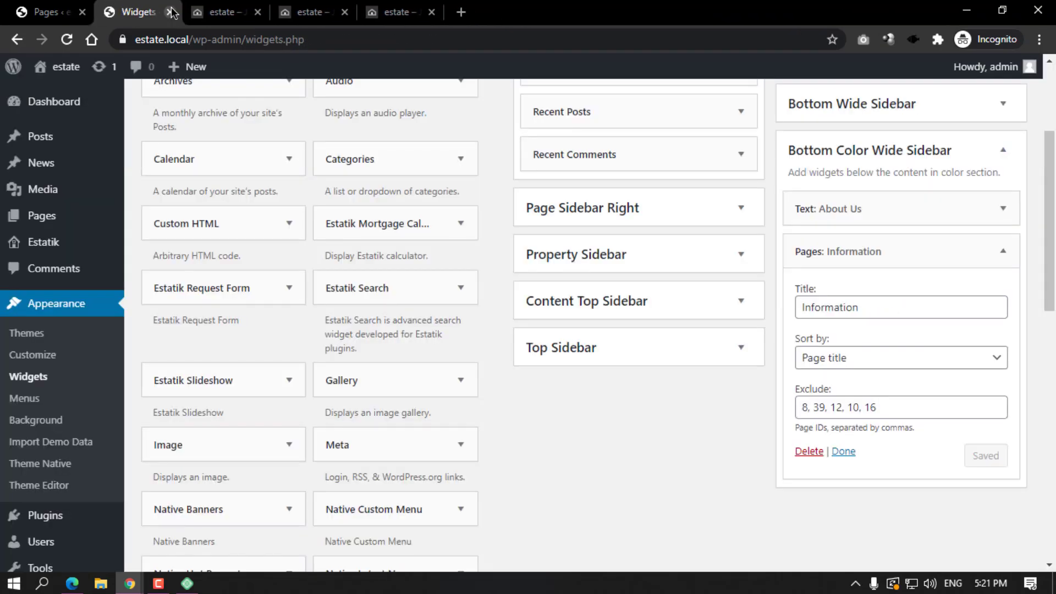
Collapse the Information widget and add a Text widget to the Bottom Color Wide Sidebar.
{"action": "left_click", "coordinate": [1003, 251]}
{"action": "scroll", "coordinate": [487, 283], "scroll_direction": "down", "scroll_amount": 8}
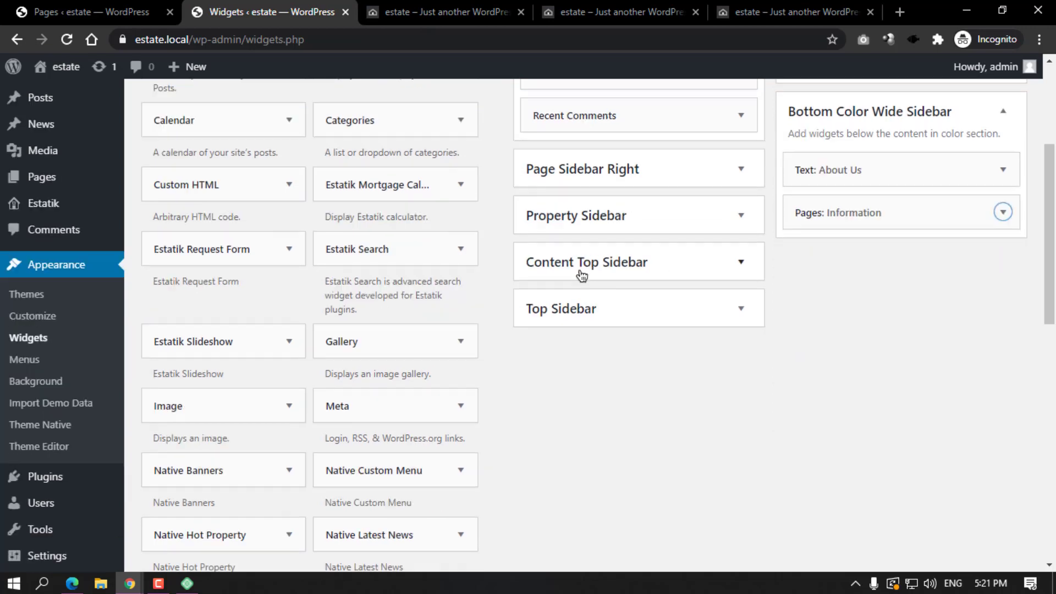
{"action": "scroll", "coordinate": [486, 287], "scroll_direction": "down", "scroll_amount": 2}
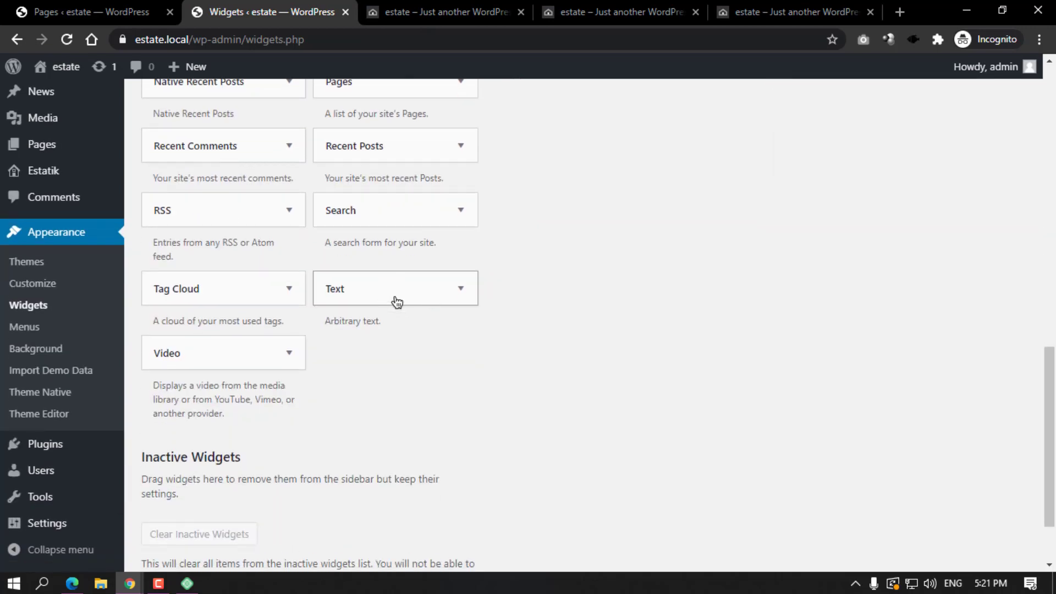
{"action": "left_click", "coordinate": [397, 301]}
{"action": "scroll", "coordinate": [595, 306], "scroll_direction": "down", "scroll_amount": 7}
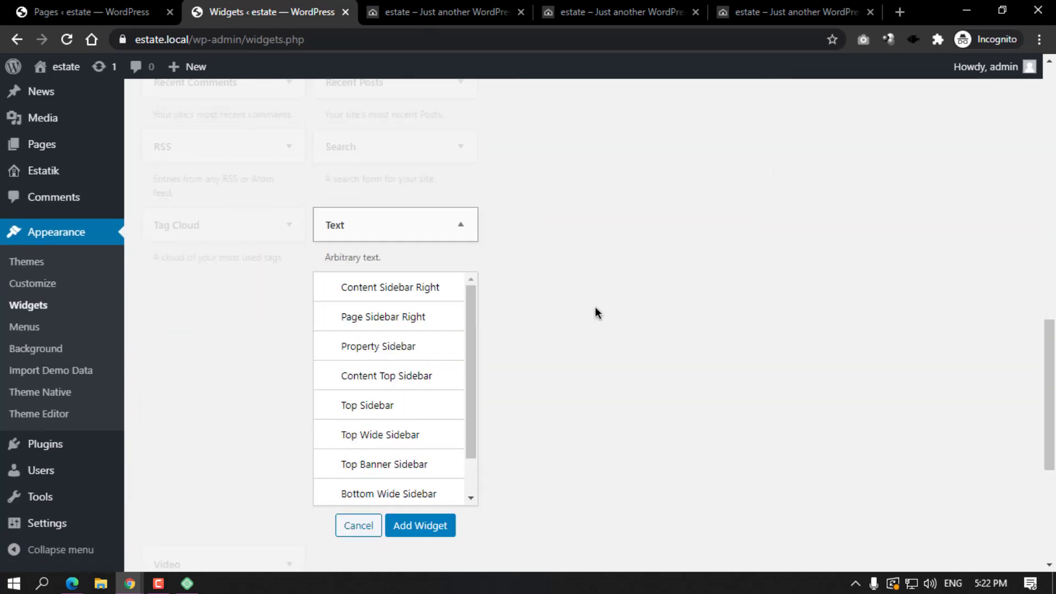
{"action": "left_click", "coordinate": [430, 283]}
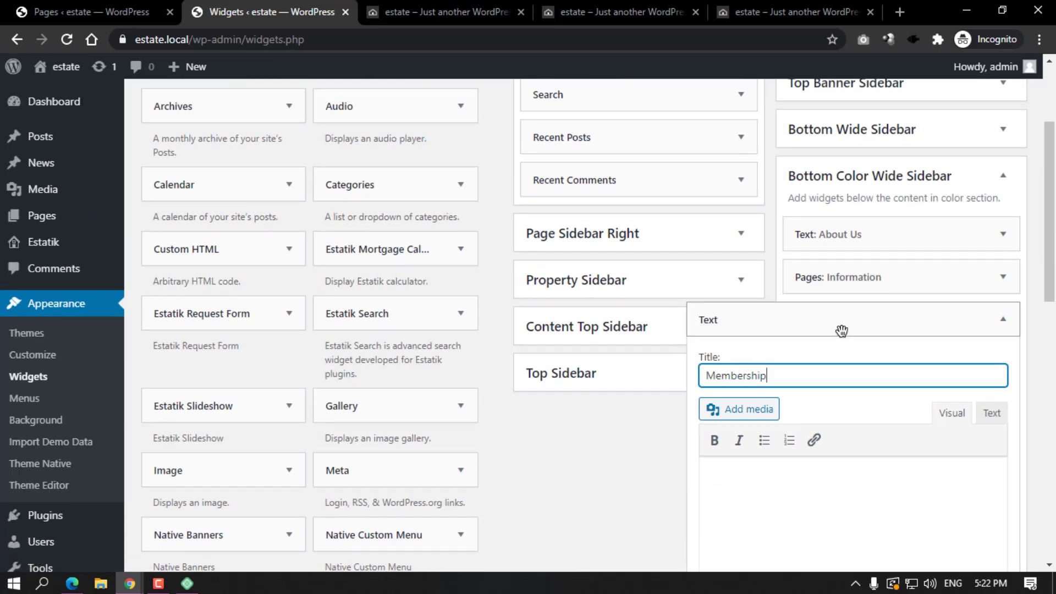
{"action": "left_click", "coordinate": [792, 478]}
Copy the Prairie Trail property's Lorem Ipsum description into the Text widget's body.
{"action": "left_click", "coordinate": [585, 8]}
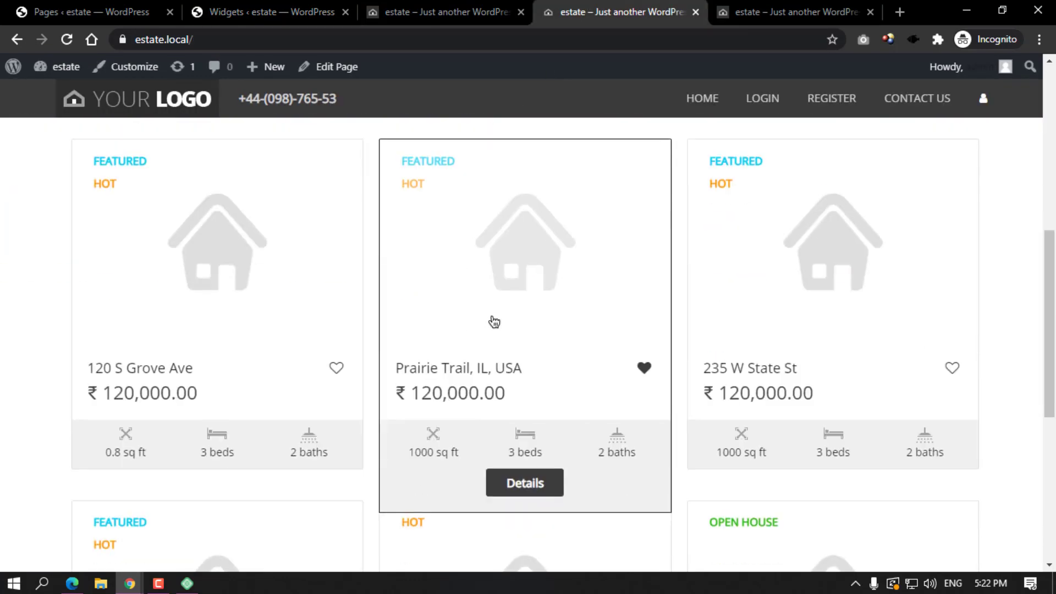
{"action": "left_click", "coordinate": [502, 323]}
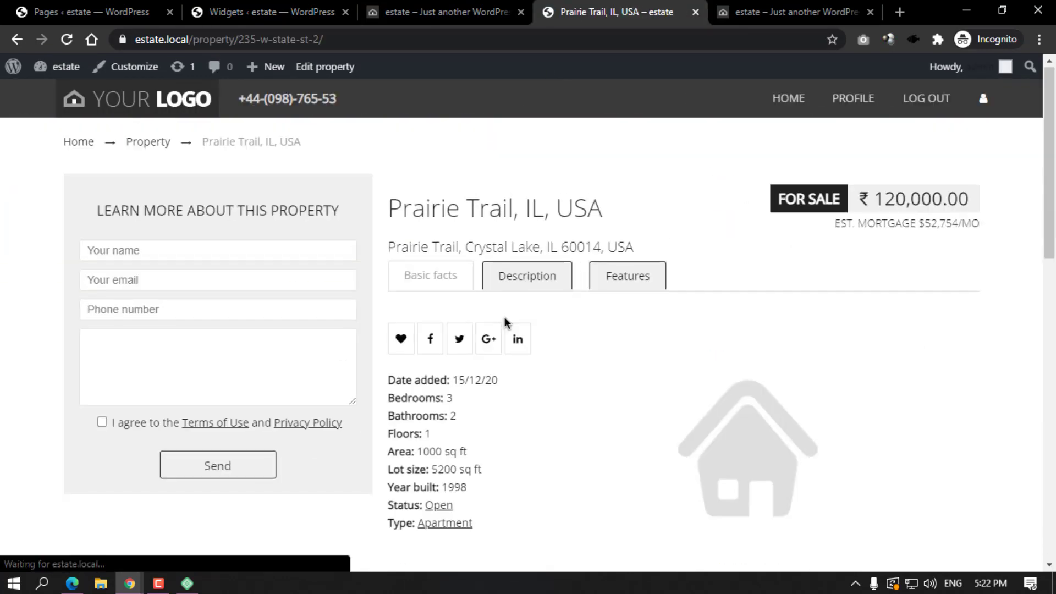
{"action": "scroll", "coordinate": [504, 320], "scroll_direction": "down", "scroll_amount": 7}
{"action": "left_click_drag", "start_coordinate": [387, 275], "coordinate": [502, 312]}
{"action": "key", "text": "ctrl+c"}
{"action": "left_click", "coordinate": [264, 12]}
{"action": "key", "text": "ctrl+v"}
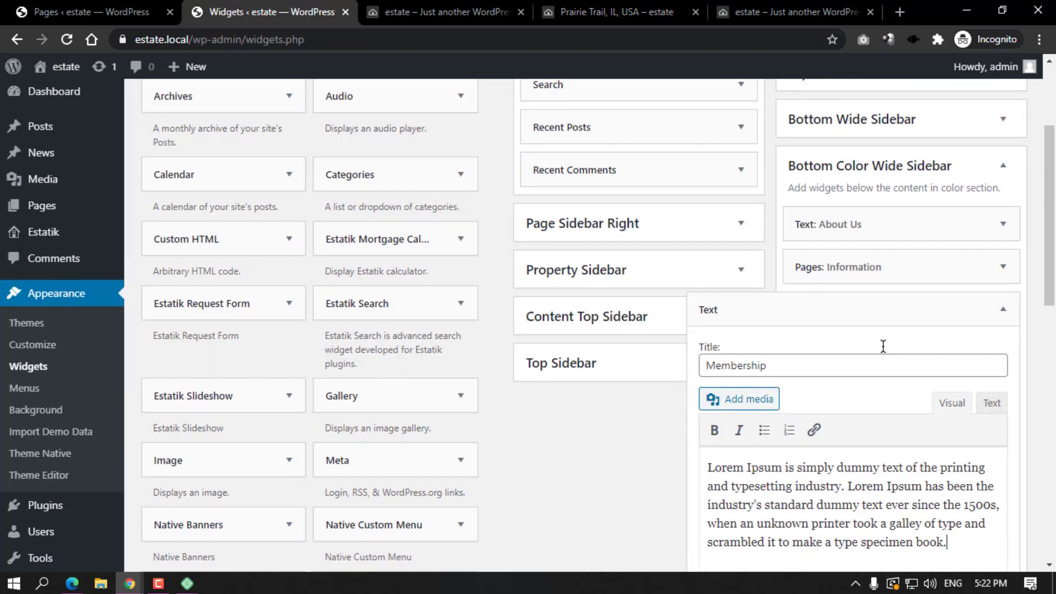
Save the Membership text widget and view the footer on the live site.
{"action": "scroll", "coordinate": [883, 346], "scroll_direction": "down", "scroll_amount": 5}
{"action": "left_click", "coordinate": [986, 339]}
{"action": "left_click", "coordinate": [440, 11]}
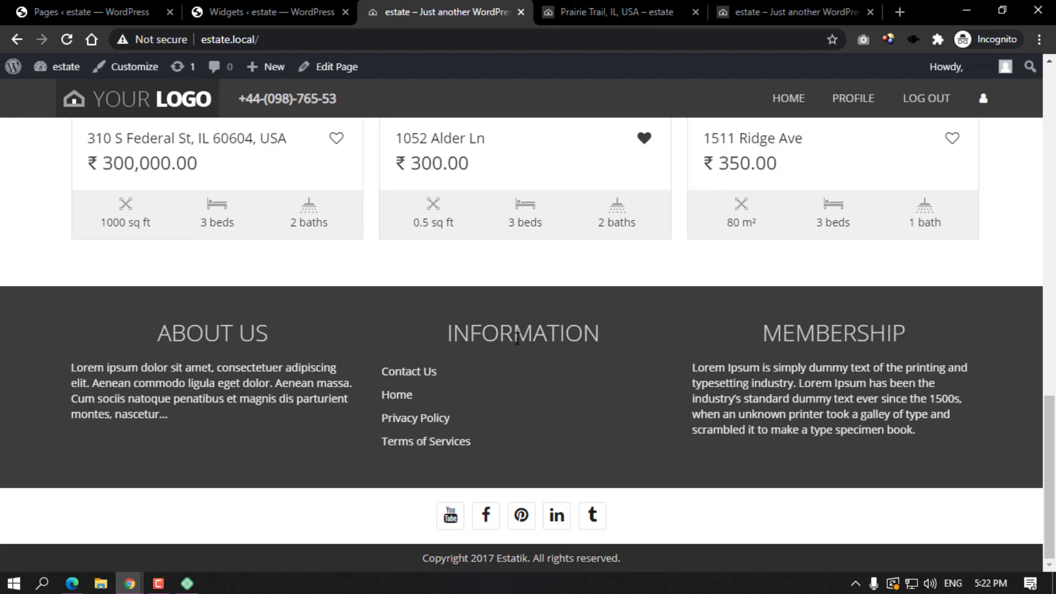
{"action": "scroll", "coordinate": [684, 374], "scroll_direction": "up", "scroll_amount": 15}
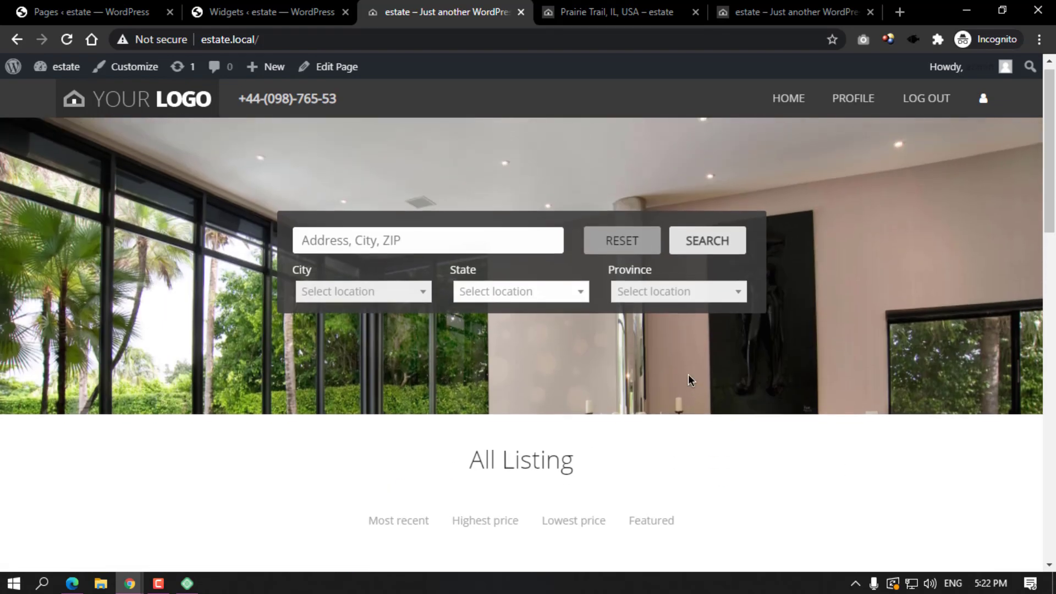
{"action": "scroll", "coordinate": [688, 375], "scroll_direction": "down", "scroll_amount": 8}
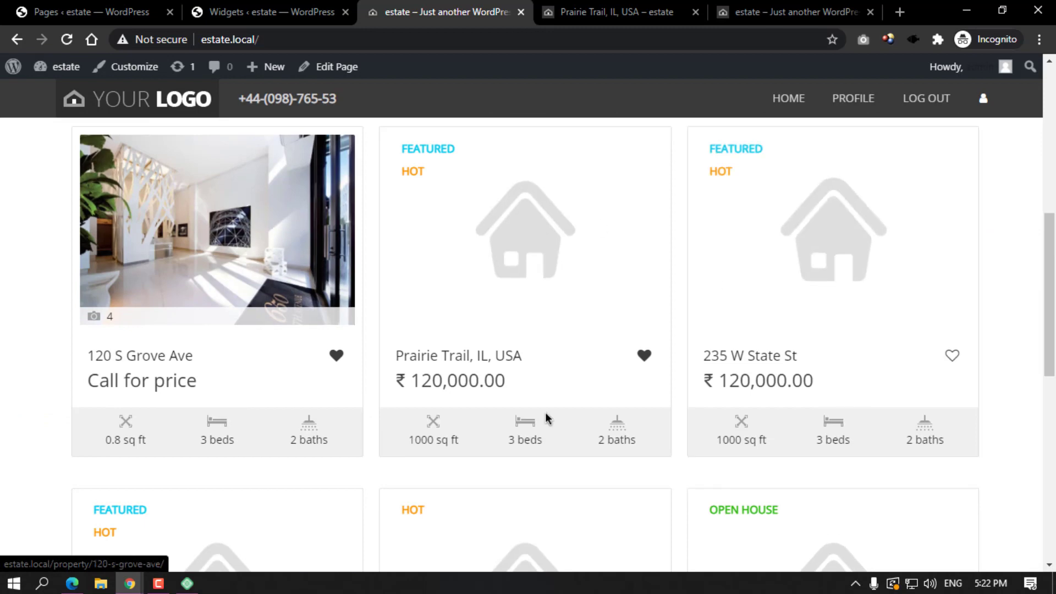
{"action": "scroll", "coordinate": [467, 380], "scroll_direction": "down", "scroll_amount": 7}
{"action": "scroll", "coordinate": [902, 281], "scroll_direction": "up", "scroll_amount": 12}
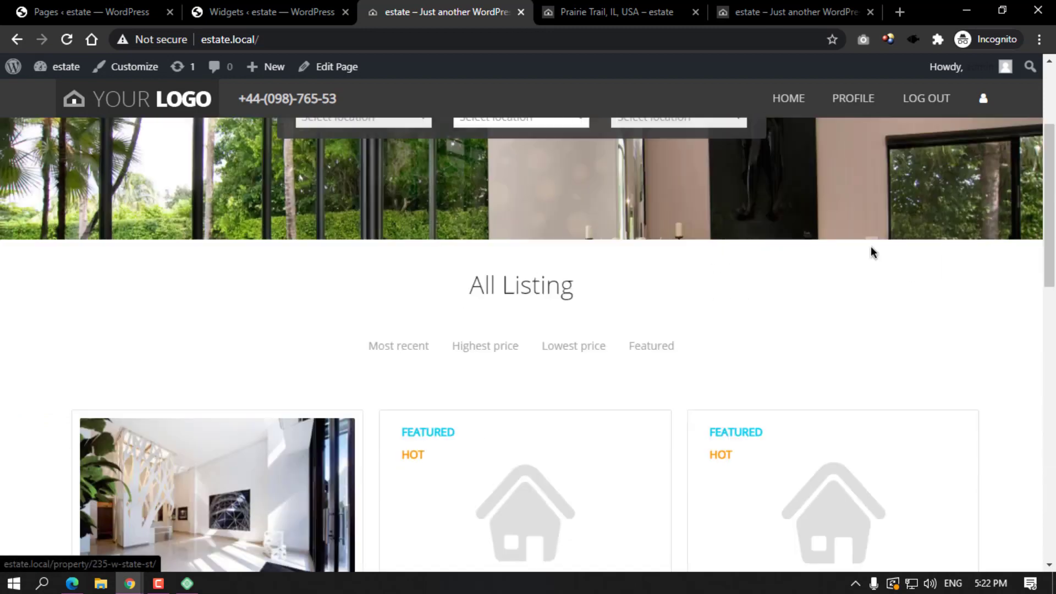
{"action": "scroll", "coordinate": [655, 452], "scroll_direction": "up", "scroll_amount": 2}
{"action": "scroll", "coordinate": [641, 436], "scroll_direction": "up", "scroll_amount": 2}
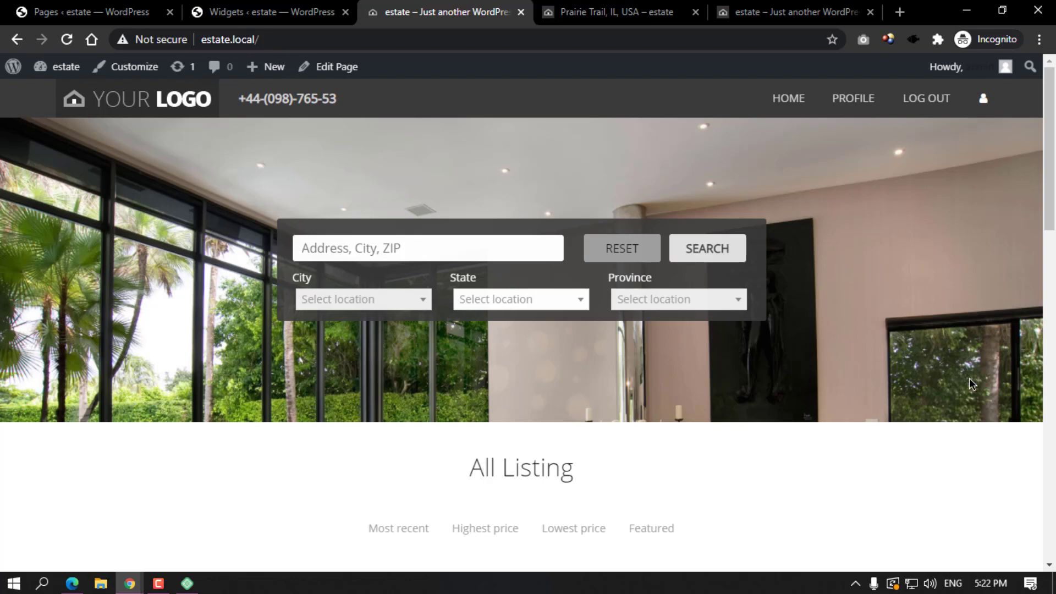
Compare the front page footer with the Widgets screen's About Us, Information and Membership widgets.
{"action": "scroll", "coordinate": [931, 377], "scroll_direction": "down", "scroll_amount": 20}
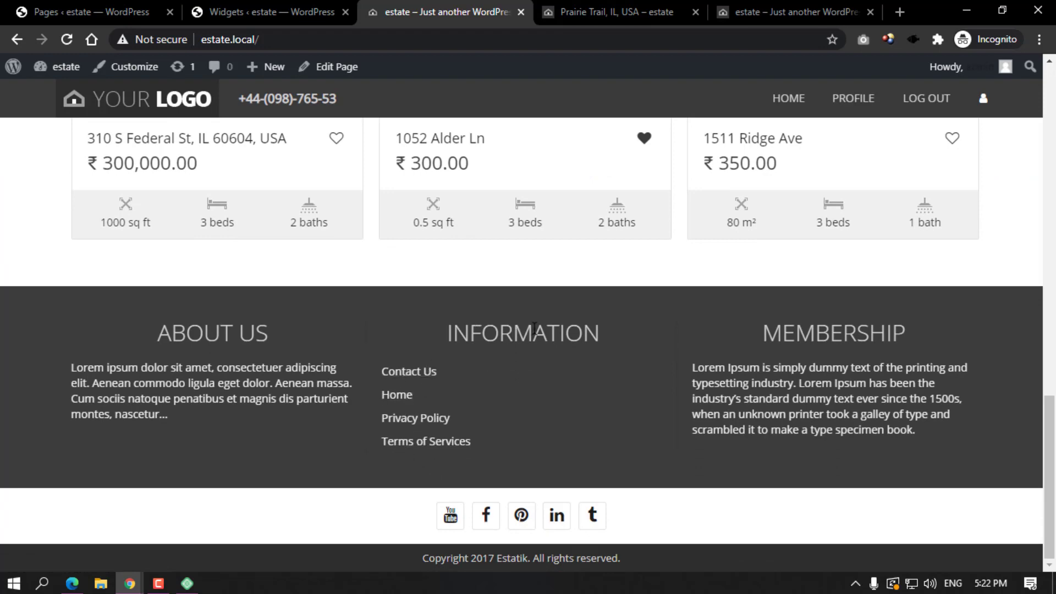
{"action": "scroll", "coordinate": [534, 328], "scroll_direction": "up", "scroll_amount": 20}
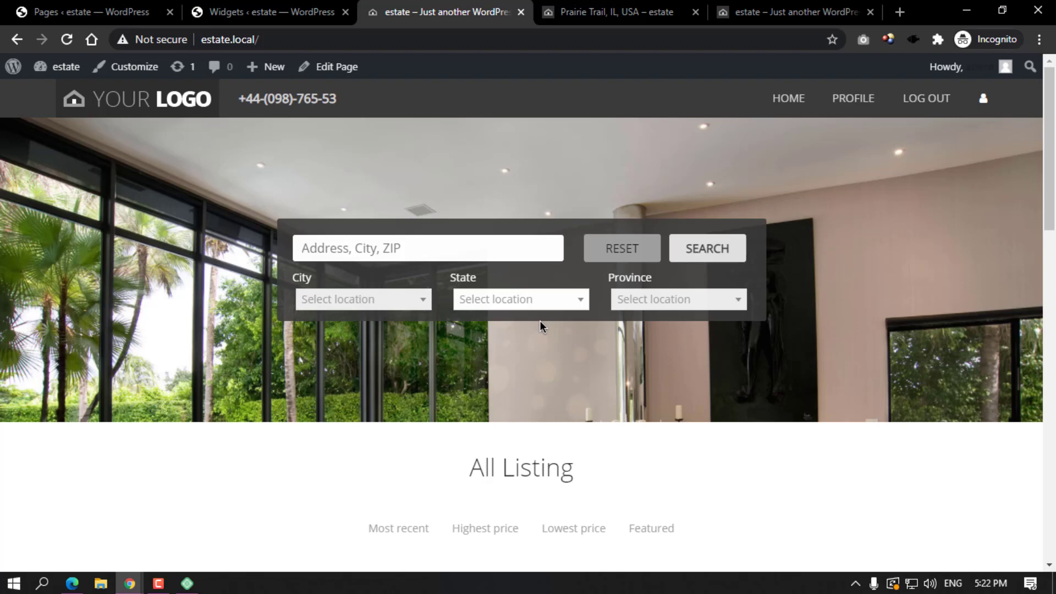
{"action": "left_click", "coordinate": [249, 11]}
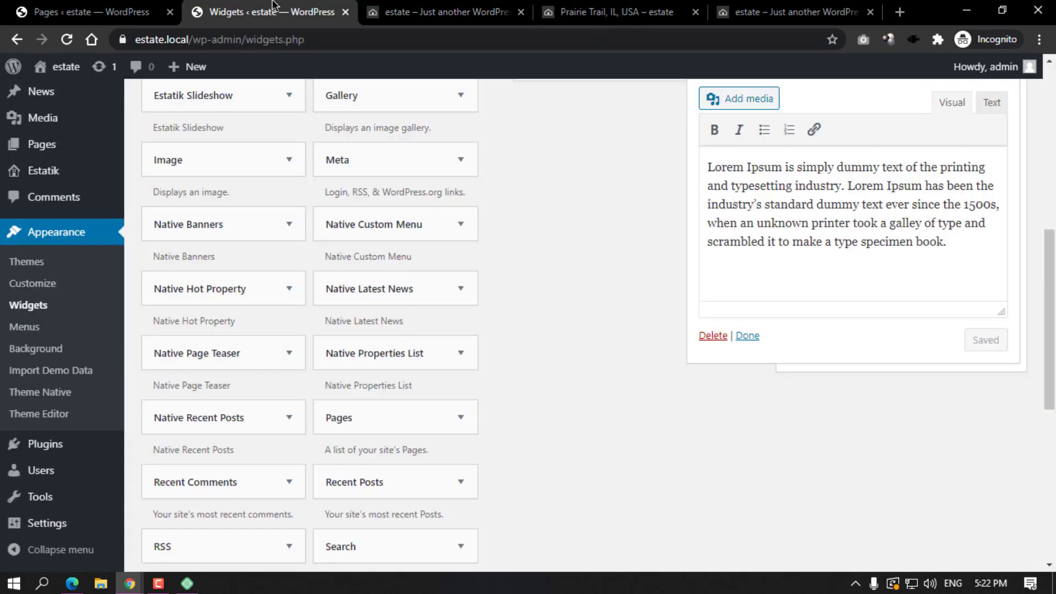
{"action": "left_click", "coordinate": [442, 12]}
{"action": "scroll", "coordinate": [504, 404], "scroll_direction": "down", "scroll_amount": 15}
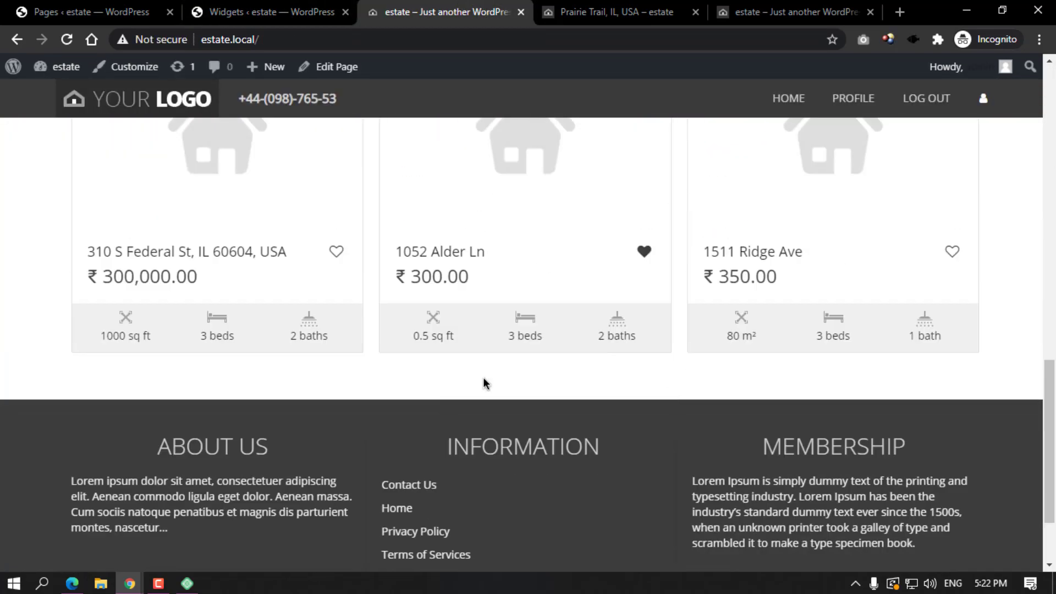
{"action": "left_click", "coordinate": [278, 12]}
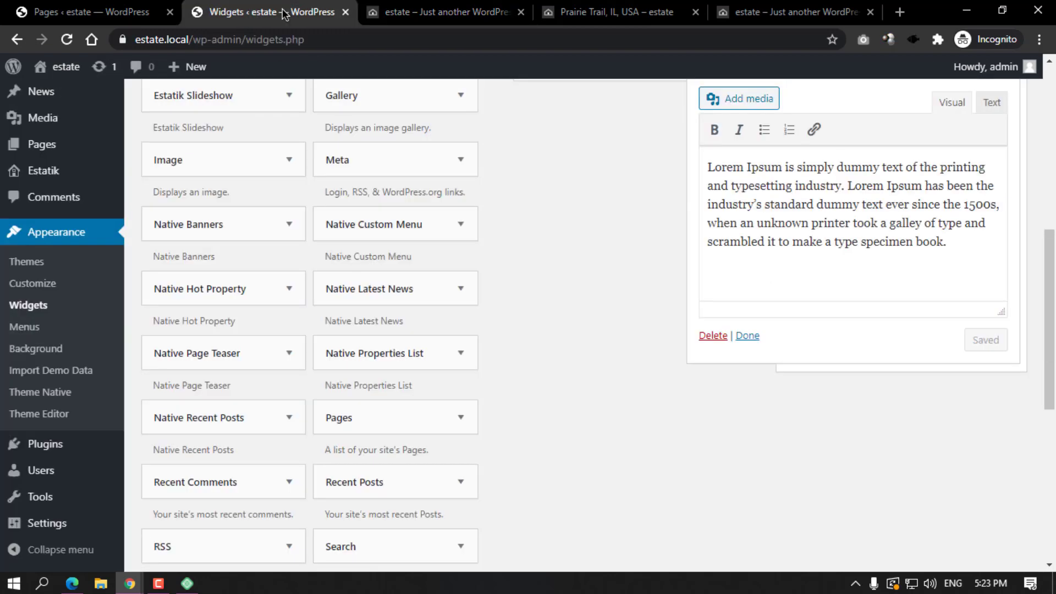
{"action": "scroll", "coordinate": [61, 264], "scroll_direction": "up", "scroll_amount": 5}
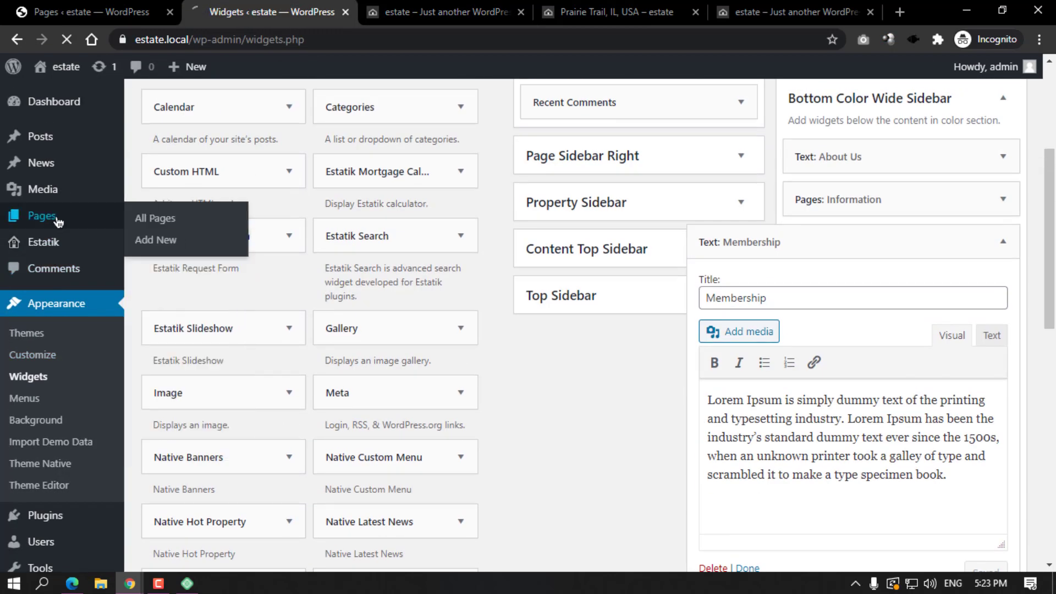
Open the Home page in the editor and add an empty block below the All Listing shortcode.
{"action": "left_click", "coordinate": [57, 219]}
{"action": "scroll", "coordinate": [203, 333], "scroll_direction": "down", "scroll_amount": 4}
{"action": "scroll", "coordinate": [172, 302], "scroll_direction": "up", "scroll_amount": 4}
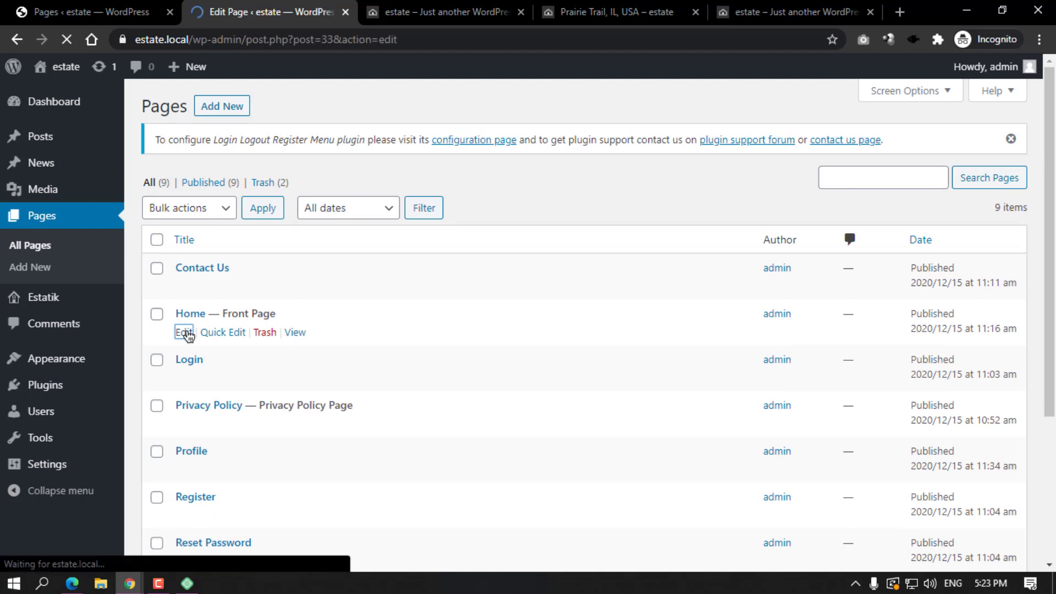
{"action": "scroll", "coordinate": [460, 370], "scroll_direction": "down", "scroll_amount": 3}
{"action": "scroll", "coordinate": [460, 370], "scroll_direction": "down", "scroll_amount": 1}
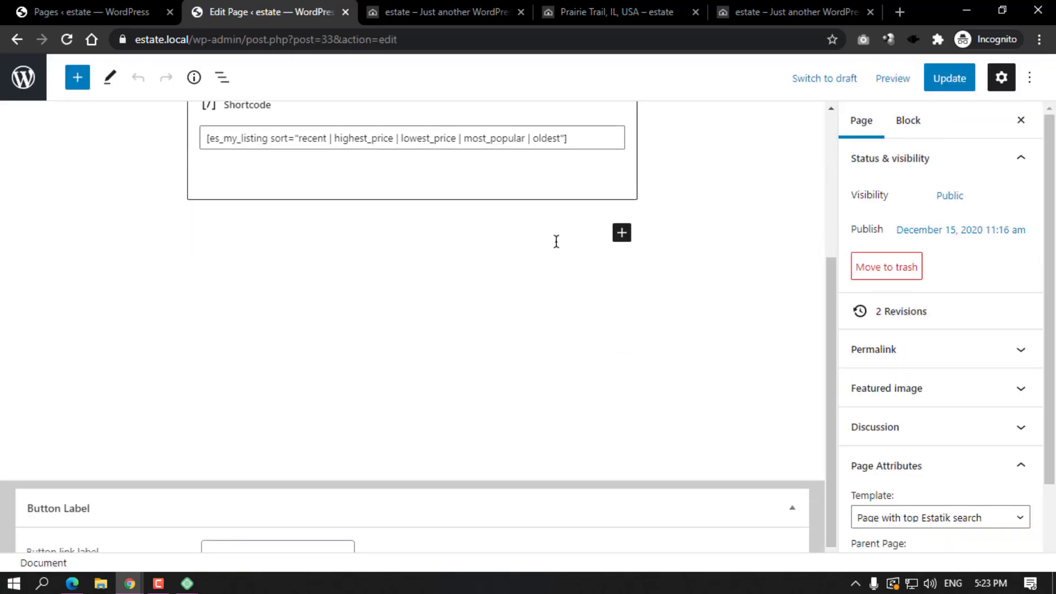
{"action": "left_click", "coordinate": [629, 231]}
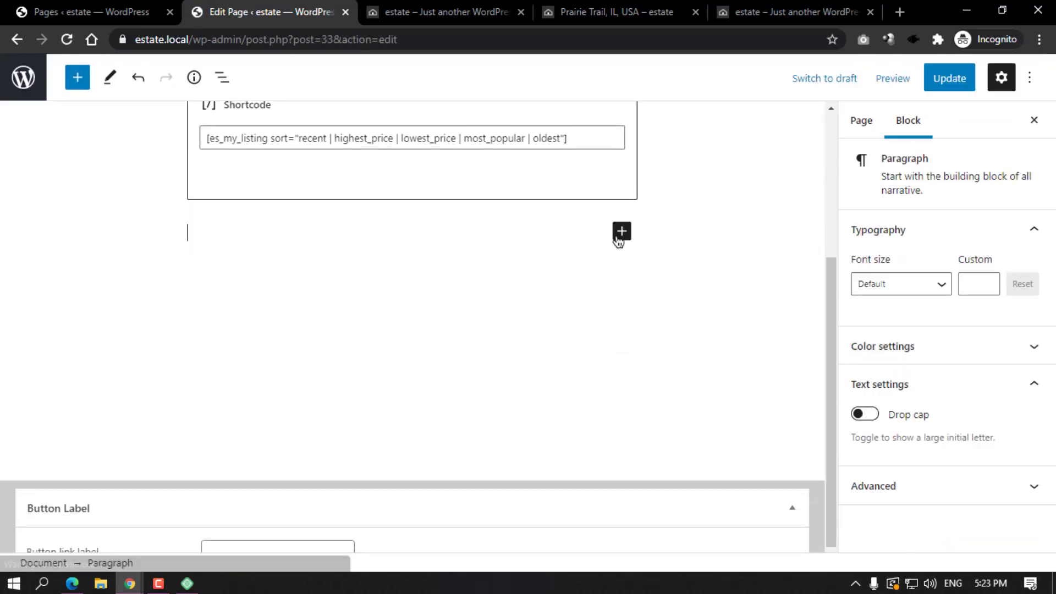
{"action": "left_click", "coordinate": [620, 234]}
Insert the Columns pattern 'Two columns of text with images', update the page, and view the front end.
{"action": "scroll", "coordinate": [440, 275], "scroll_direction": "up", "scroll_amount": 5}
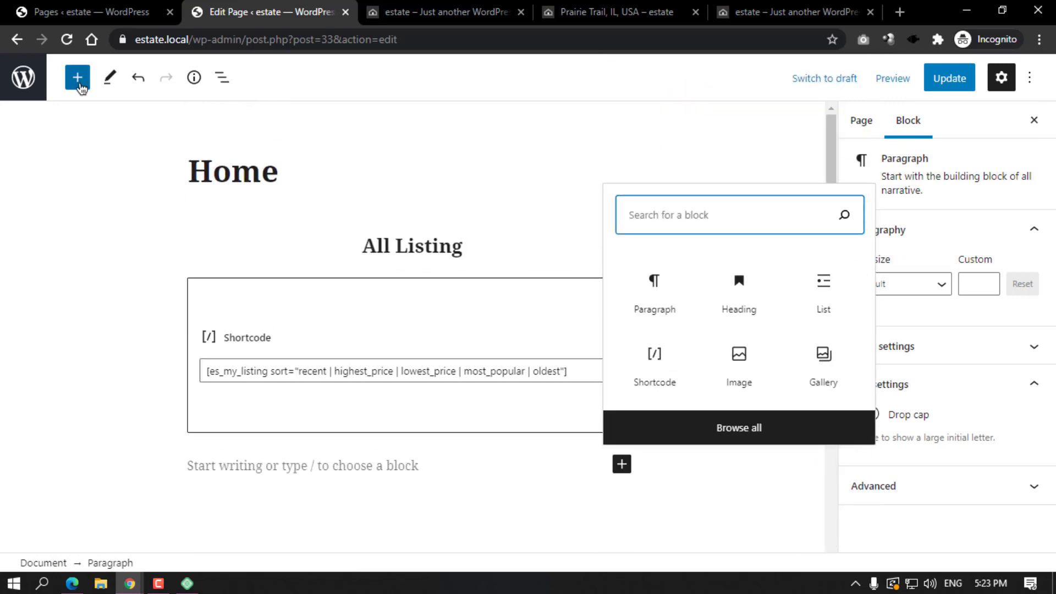
{"action": "left_click", "coordinate": [77, 77]}
{"action": "left_click", "coordinate": [162, 172]}
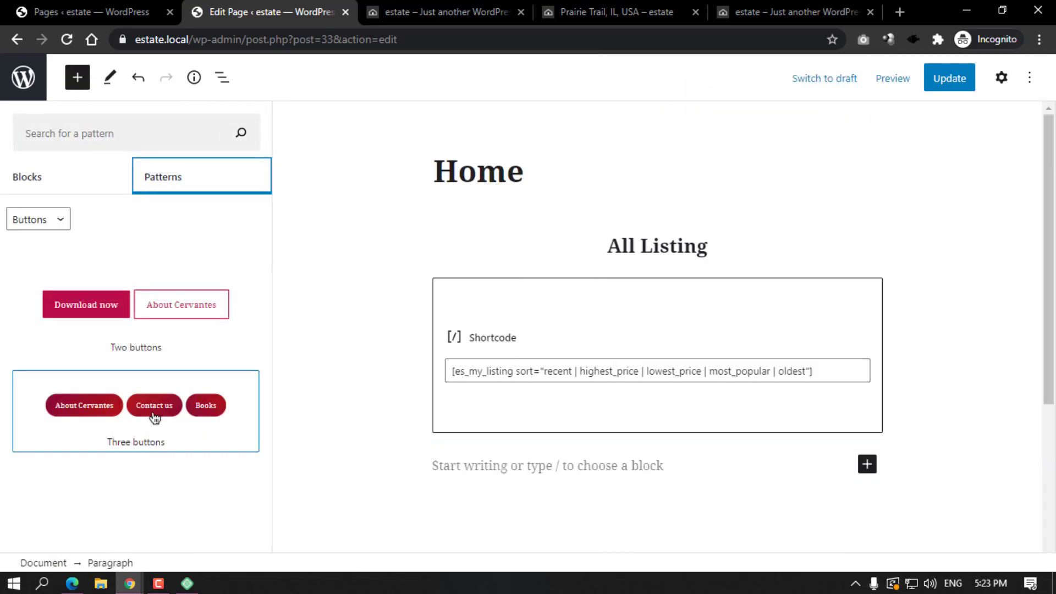
{"action": "left_click", "coordinate": [49, 223]}
{"action": "left_click", "coordinate": [39, 253]}
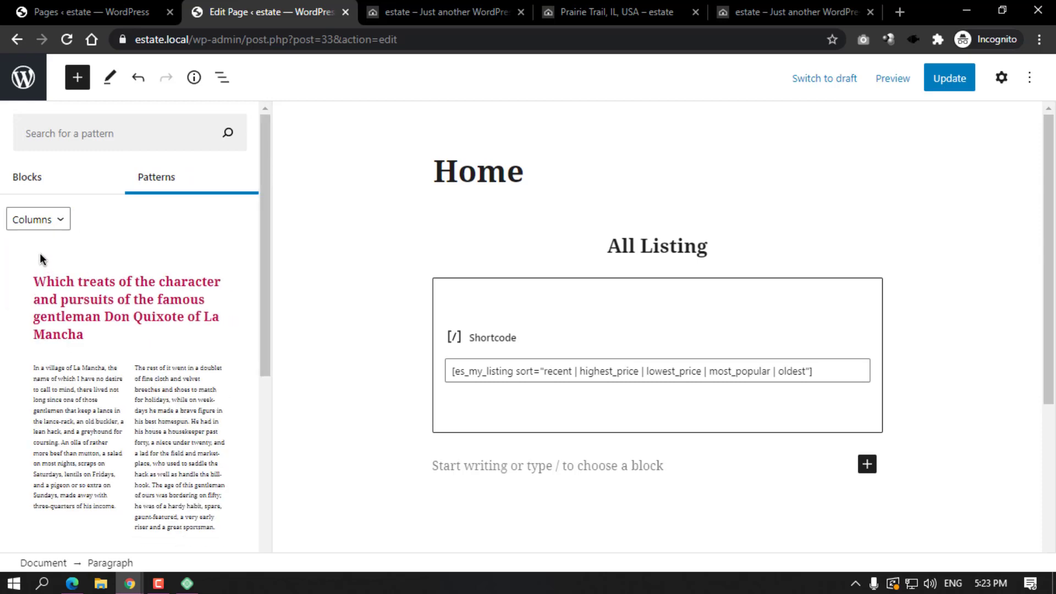
{"action": "scroll", "coordinate": [80, 334], "scroll_direction": "down", "scroll_amount": 5}
{"action": "scroll", "coordinate": [40, 235], "scroll_direction": "up", "scroll_amount": 5}
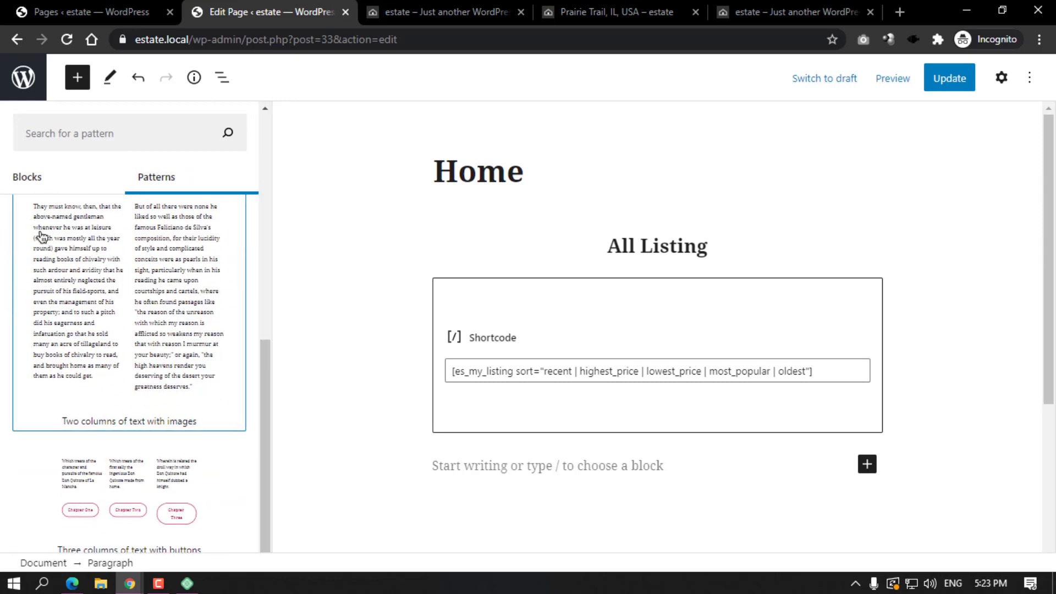
{"action": "scroll", "coordinate": [118, 330], "scroll_direction": "down", "scroll_amount": 5}
{"action": "scroll", "coordinate": [117, 330], "scroll_direction": "up", "scroll_amount": 2}
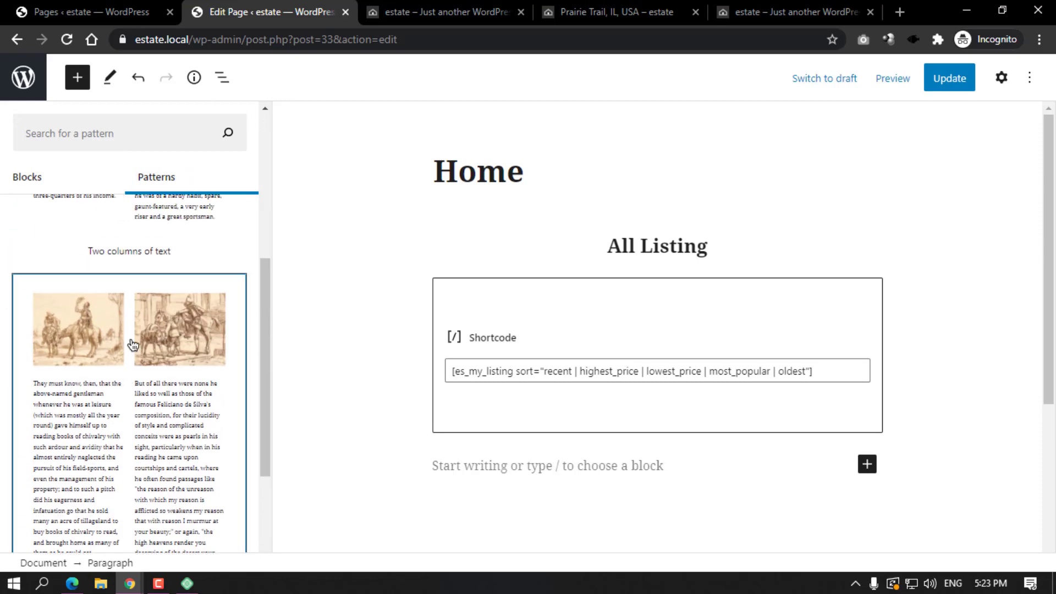
{"action": "left_click", "coordinate": [130, 341]}
{"action": "left_click", "coordinate": [914, 77]}
{"action": "left_click", "coordinate": [445, 12]}
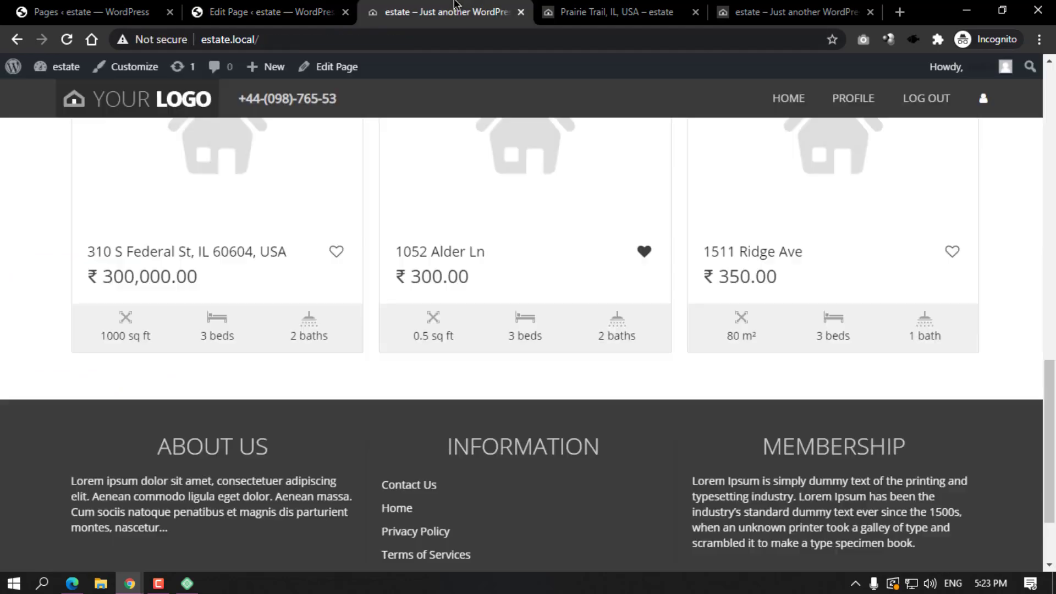
Reload the front page and review the new two-column text-and-image section under the listings.
{"action": "left_click", "coordinate": [67, 39]}
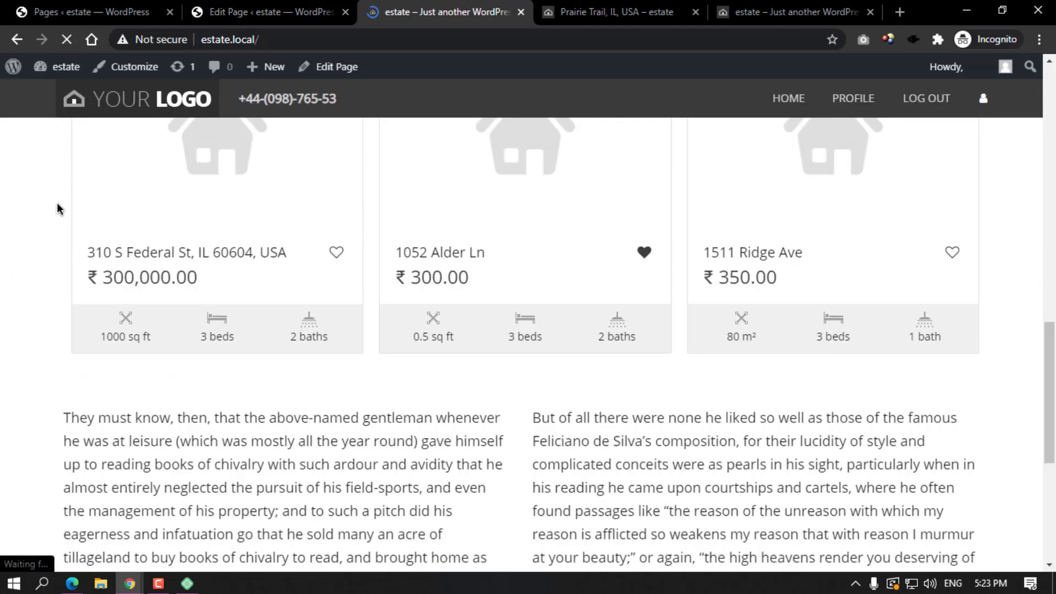
{"action": "scroll", "coordinate": [233, 249], "scroll_direction": "down", "scroll_amount": 5}
{"action": "scroll", "coordinate": [305, 297], "scroll_direction": "up", "scroll_amount": 3}
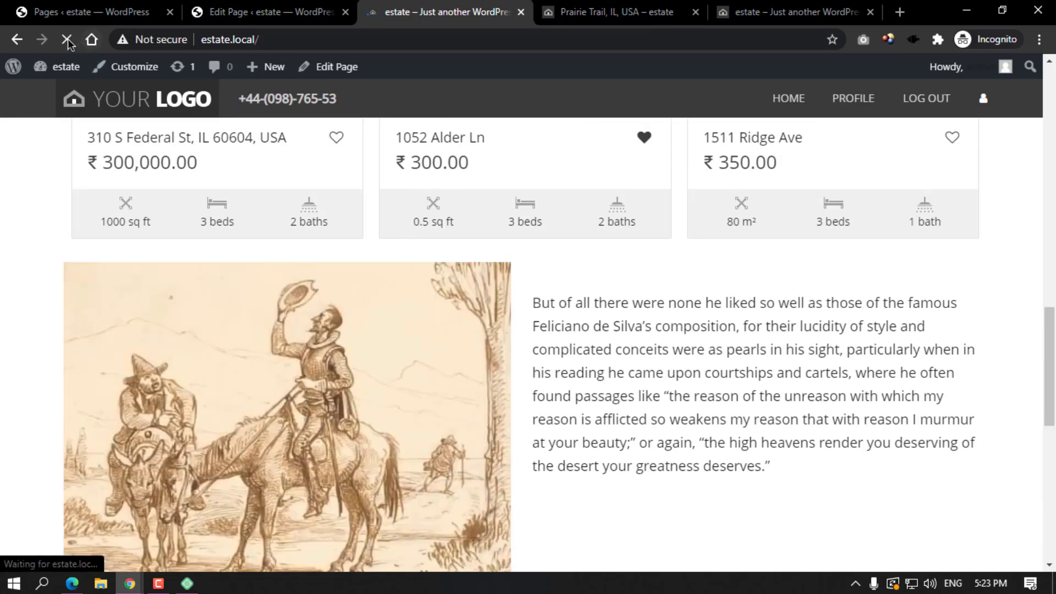
{"action": "scroll", "coordinate": [690, 322], "scroll_direction": "down", "scroll_amount": 3}
{"action": "scroll", "coordinate": [689, 319], "scroll_direction": "down", "scroll_amount": 5}
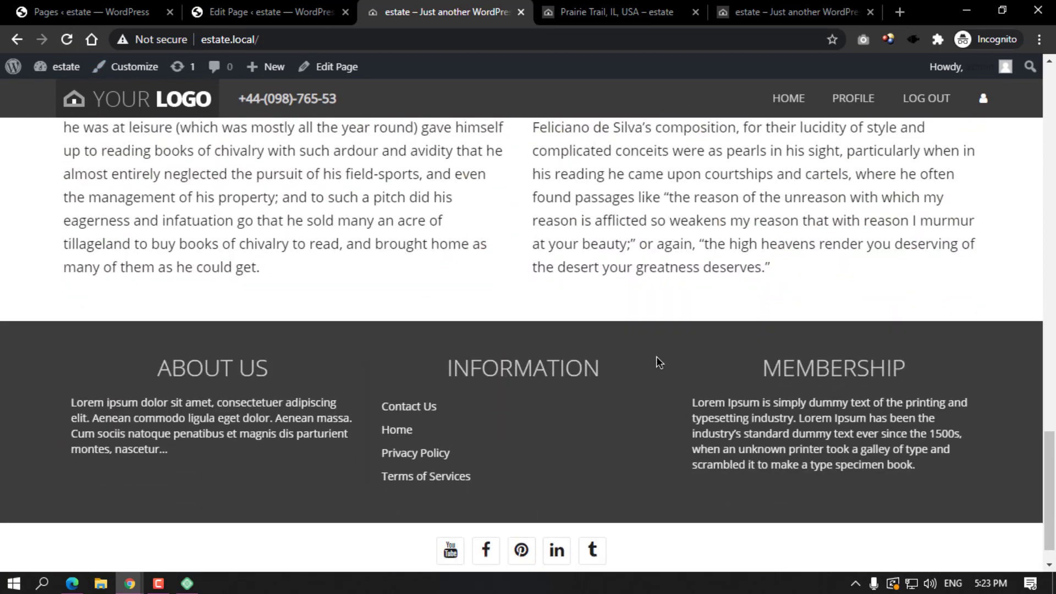
{"action": "scroll", "coordinate": [656, 355], "scroll_direction": "up", "scroll_amount": 12}
{"action": "scroll", "coordinate": [534, 401], "scroll_direction": "down", "scroll_amount": 5}
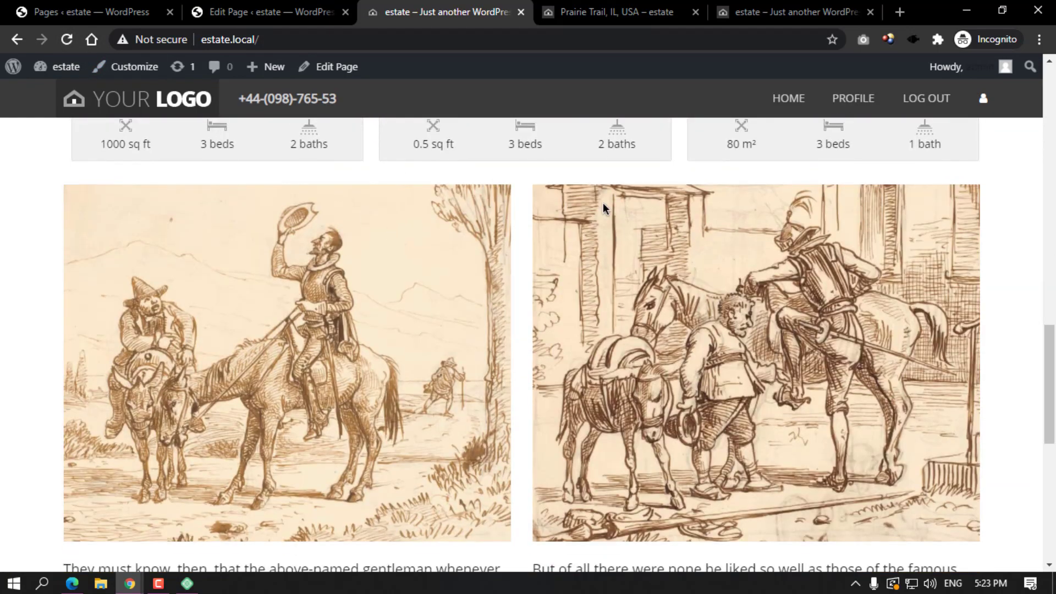
{"action": "scroll", "coordinate": [401, 356], "scroll_direction": "down", "scroll_amount": 6}
{"action": "left_click", "coordinate": [278, 12]}
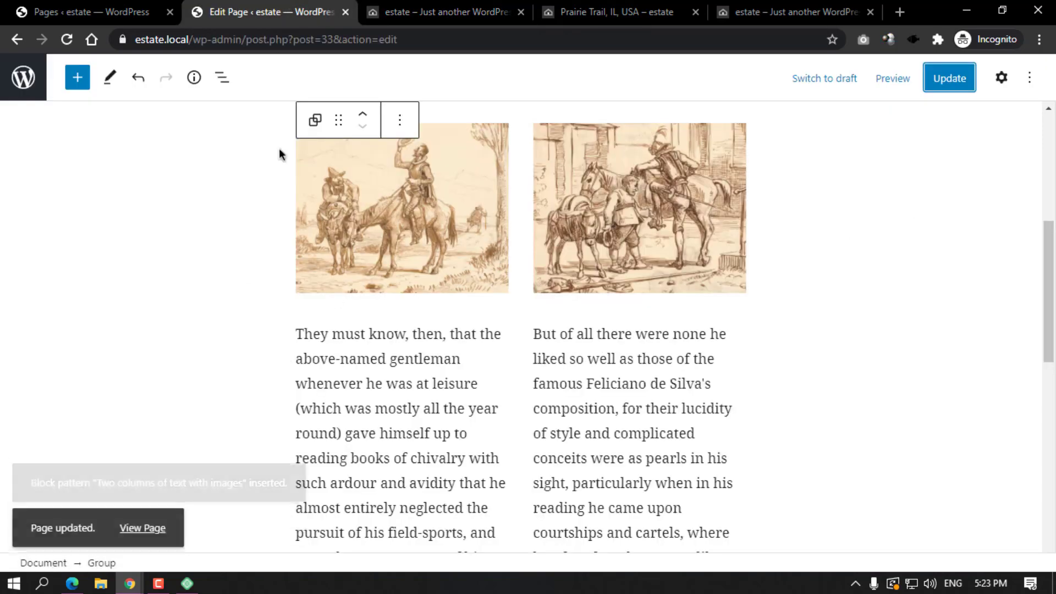
Insert the Quote pattern from the Text pattern category.
{"action": "scroll", "coordinate": [141, 226], "scroll_direction": "down", "scroll_amount": 4}
{"action": "left_click", "coordinate": [77, 77]}
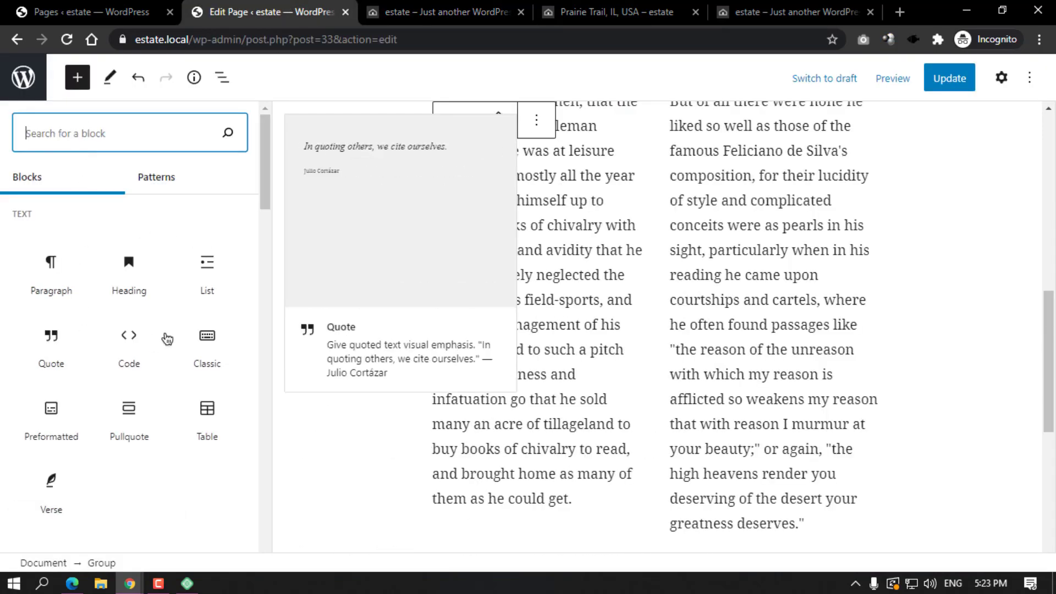
{"action": "left_click", "coordinate": [160, 184]}
{"action": "left_click", "coordinate": [38, 219]}
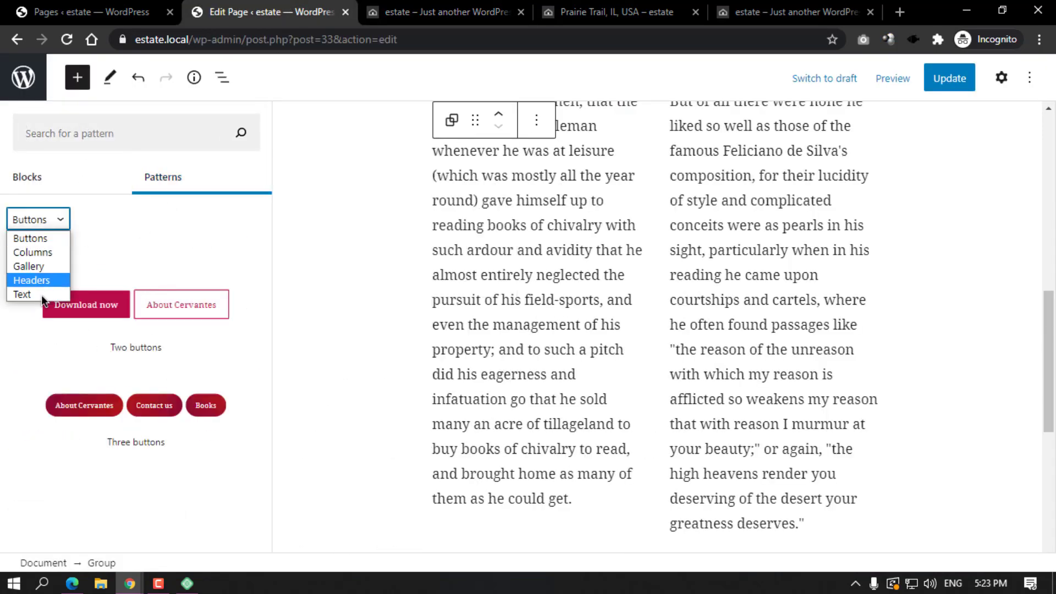
{"action": "left_click", "coordinate": [35, 295]}
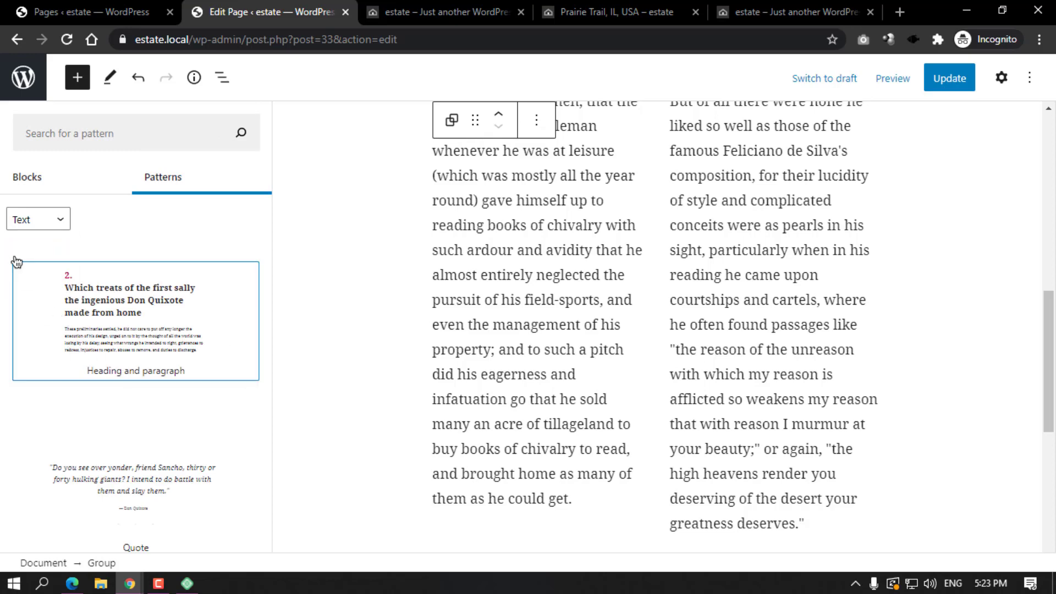
{"action": "left_click", "coordinate": [104, 484]}
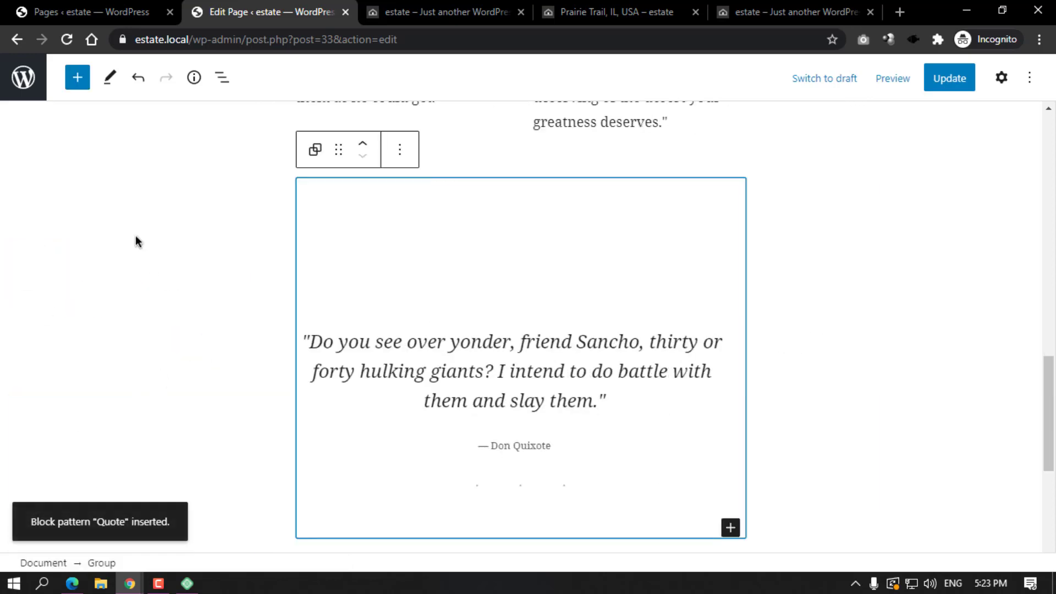
Insert the Headers 'Large header' pattern with heading and button.
{"action": "left_click", "coordinate": [88, 79]}
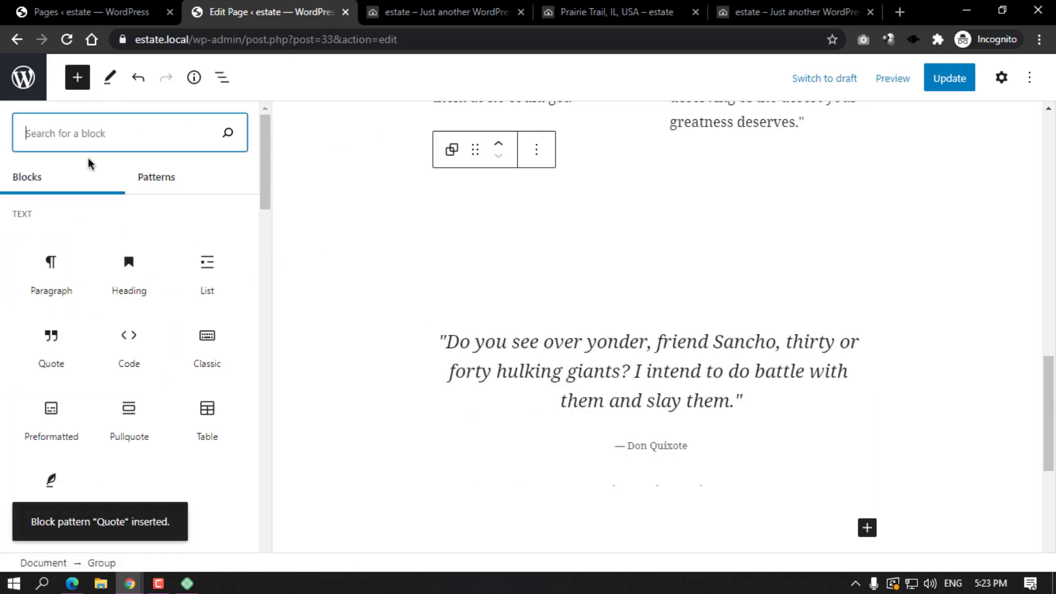
{"action": "left_click", "coordinate": [146, 179]}
{"action": "left_click", "coordinate": [38, 220]}
{"action": "left_click", "coordinate": [38, 280]}
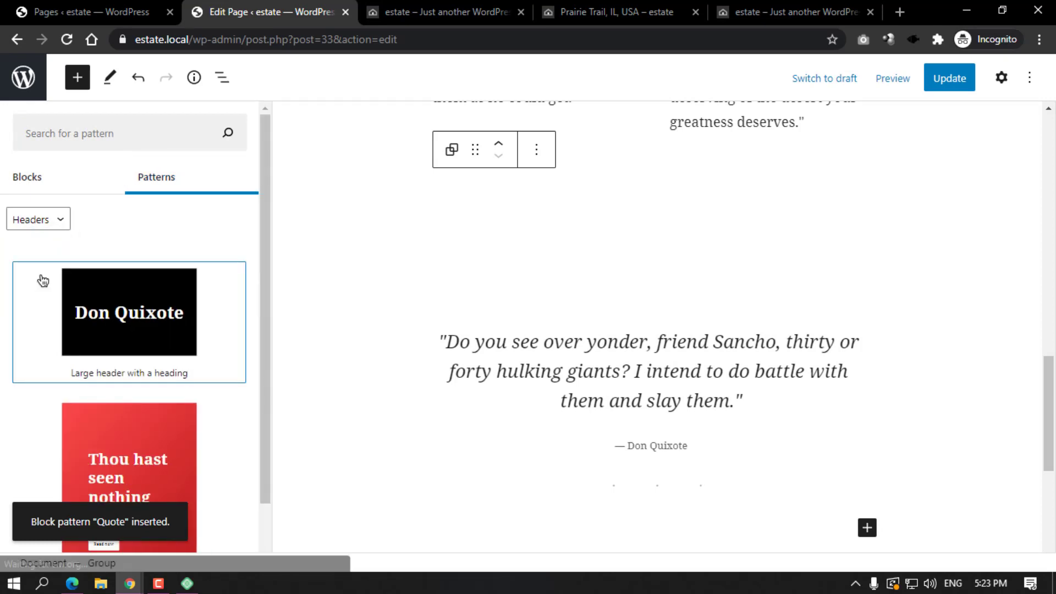
{"action": "scroll", "coordinate": [50, 291], "scroll_direction": "down", "scroll_amount": 1}
{"action": "left_click", "coordinate": [142, 411]}
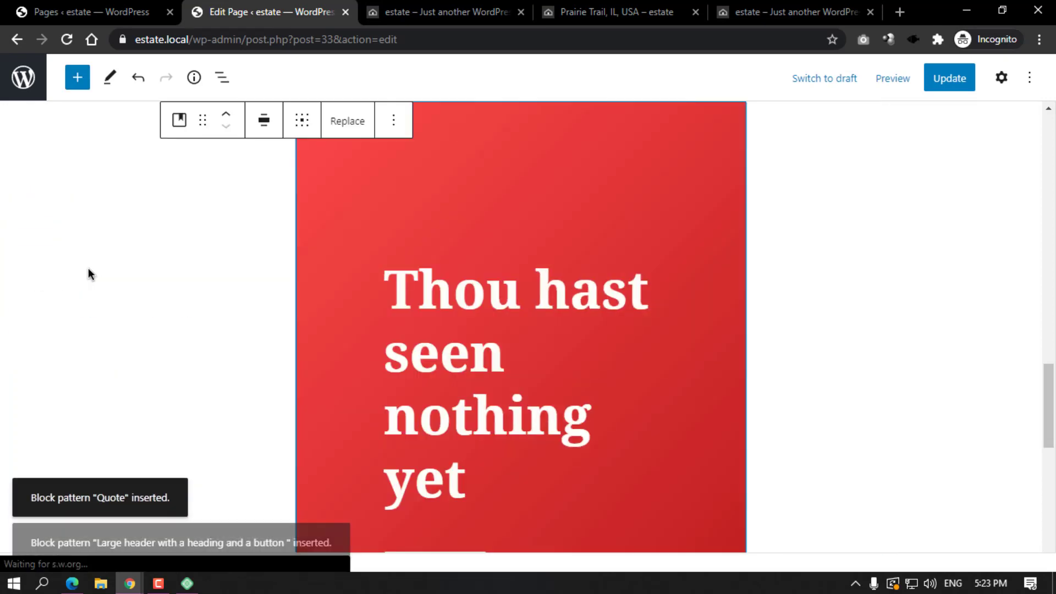
Insert the Gallery 'Two images side by side' pattern and preview the page.
{"action": "left_click", "coordinate": [77, 77]}
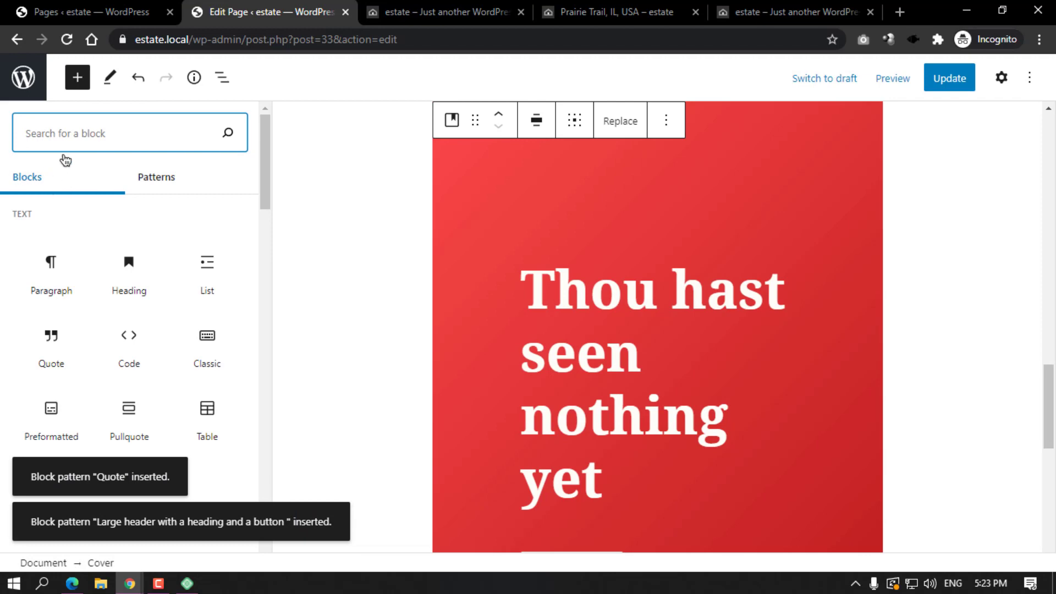
{"action": "left_click", "coordinate": [165, 179]}
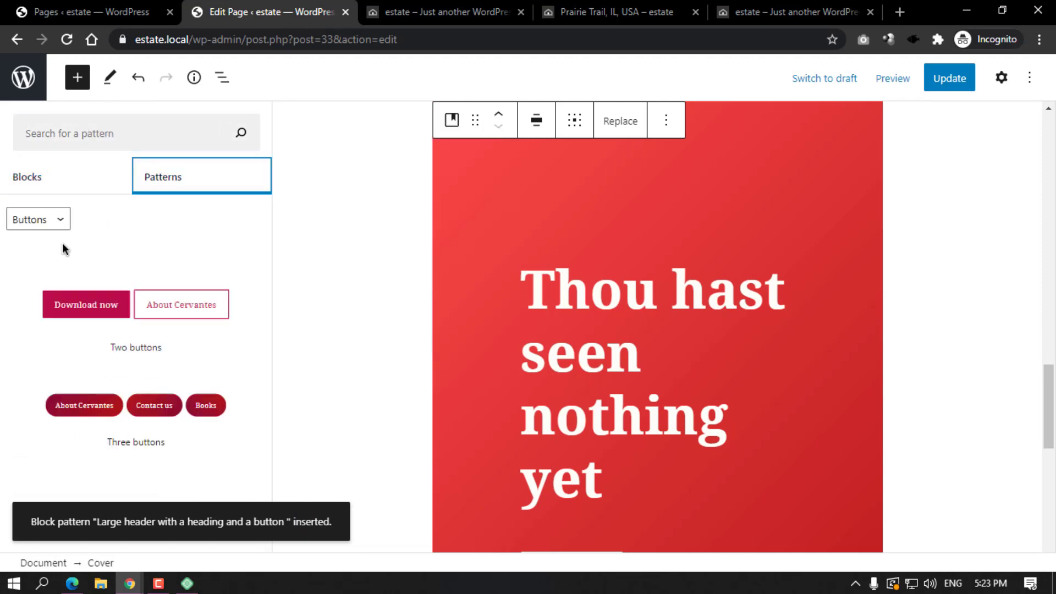
{"action": "left_click", "coordinate": [55, 220]}
{"action": "left_click", "coordinate": [52, 267]}
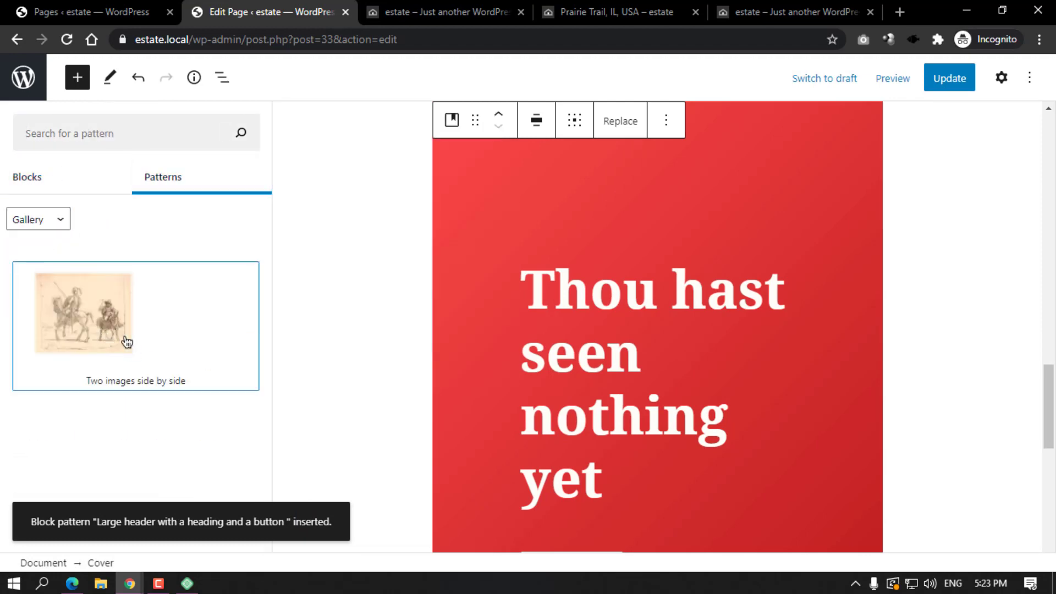
{"action": "left_click", "coordinate": [178, 342]}
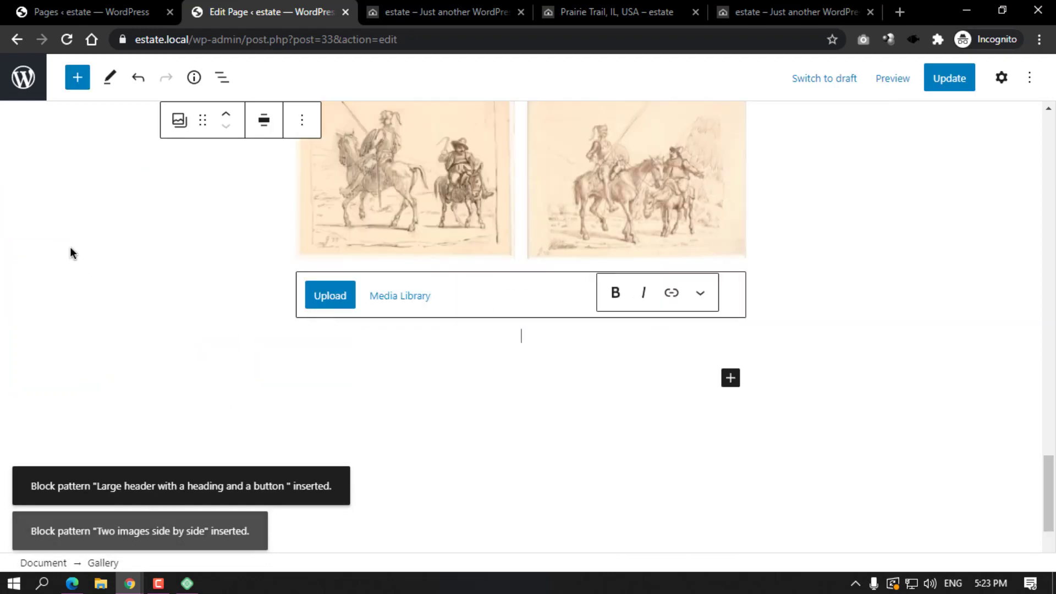
{"action": "left_click", "coordinate": [885, 82]}
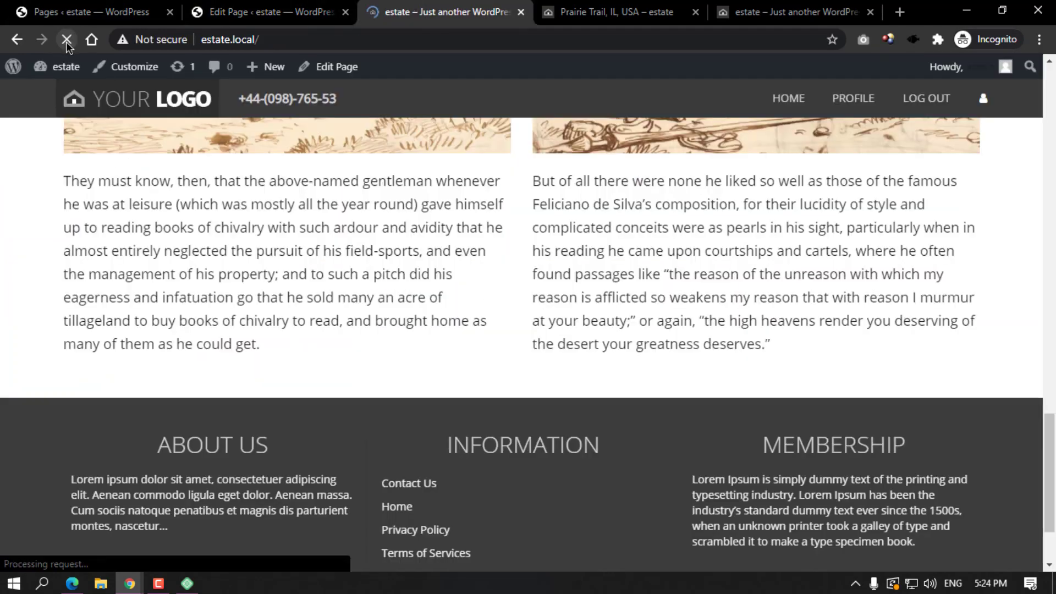
Scroll the preview to check the red 'Thou hast seen nothing yet' header and two-image gallery.
{"action": "scroll", "coordinate": [533, 324], "scroll_direction": "up", "scroll_amount": 20}
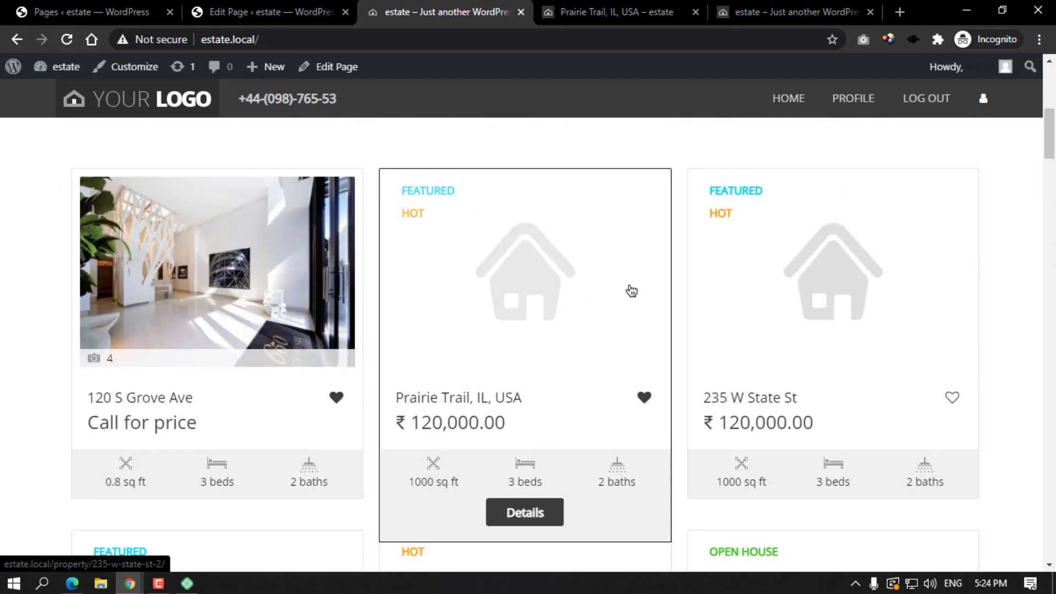
{"action": "scroll", "coordinate": [482, 364], "scroll_direction": "down", "scroll_amount": 20}
{"action": "scroll", "coordinate": [490, 364], "scroll_direction": "down", "scroll_amount": 20}
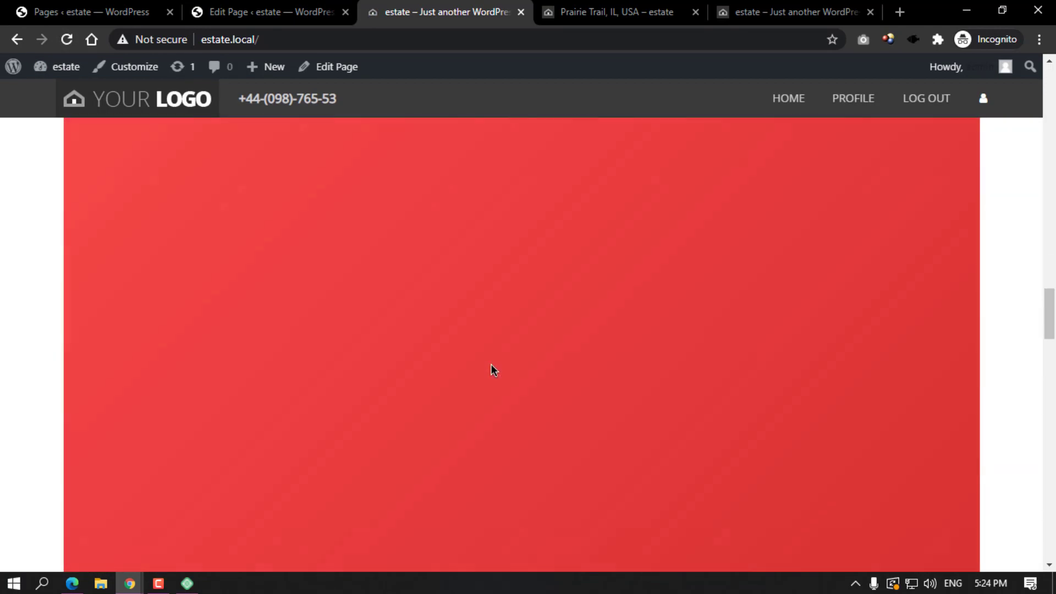
{"action": "scroll", "coordinate": [491, 364], "scroll_direction": "down", "scroll_amount": 5}
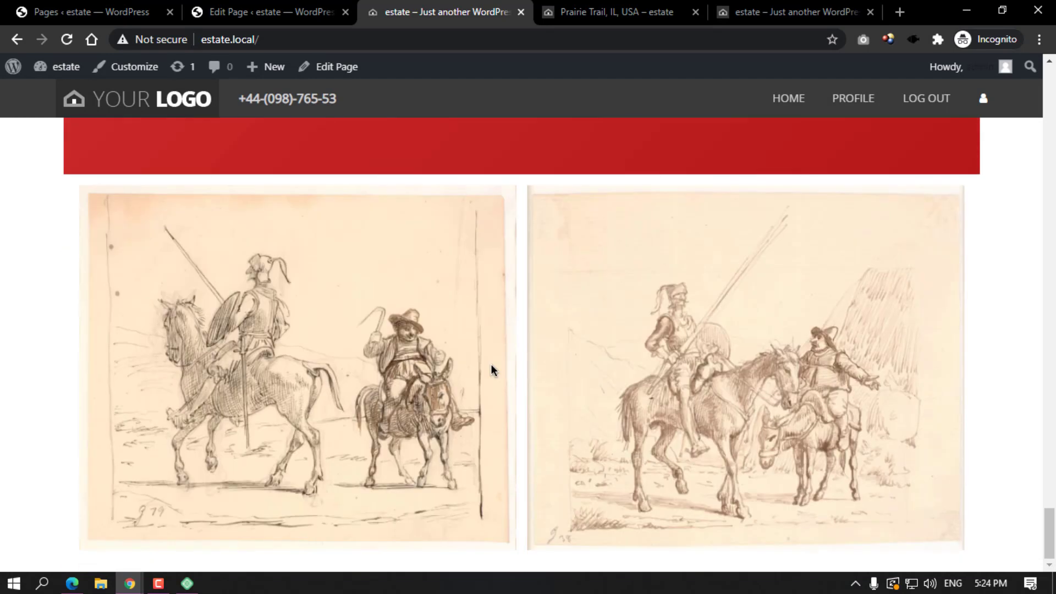
{"action": "scroll", "coordinate": [649, 378], "scroll_direction": "up", "scroll_amount": 10}
{"action": "scroll", "coordinate": [649, 378], "scroll_direction": "up", "scroll_amount": 8}
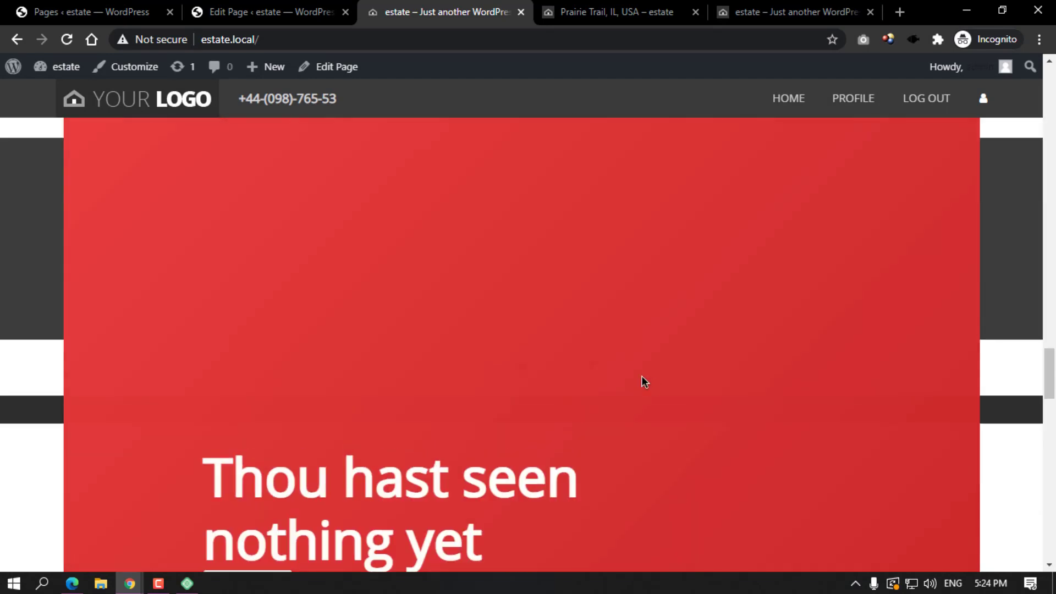
{"action": "scroll", "coordinate": [491, 345], "scroll_direction": "down", "scroll_amount": 15}
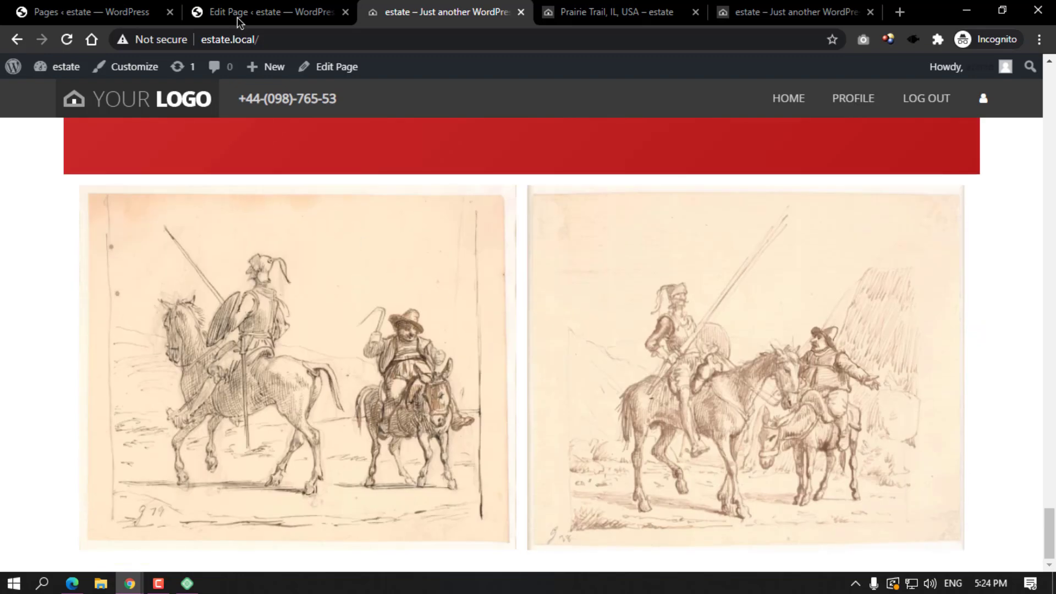
{"action": "left_click", "coordinate": [238, 16]}
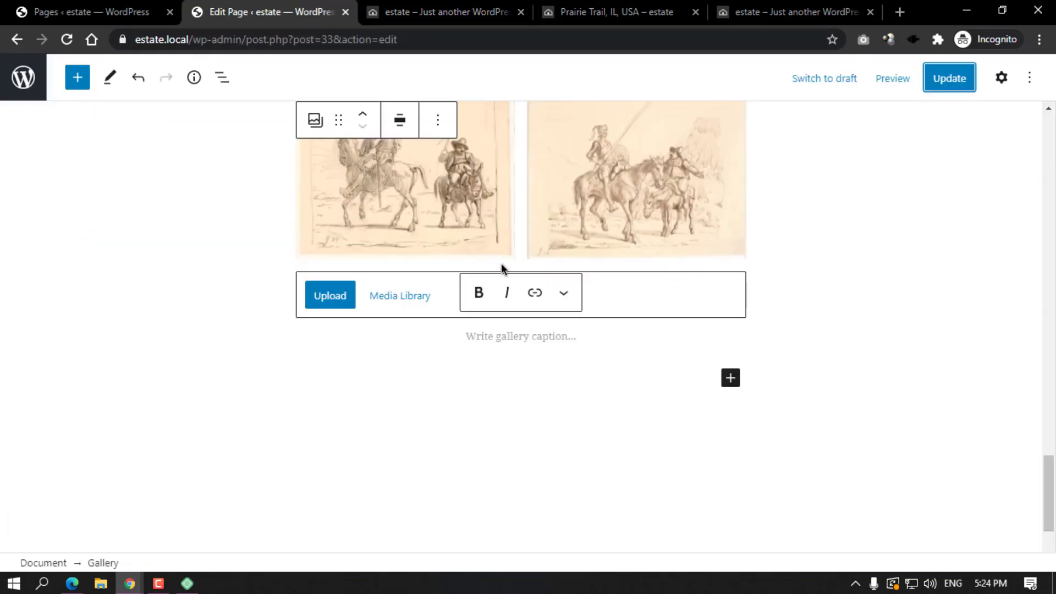
Delete the red header cover block from the Home page.
{"action": "scroll", "coordinate": [501, 268], "scroll_direction": "up", "scroll_amount": 10}
{"action": "left_click", "coordinate": [697, 227]}
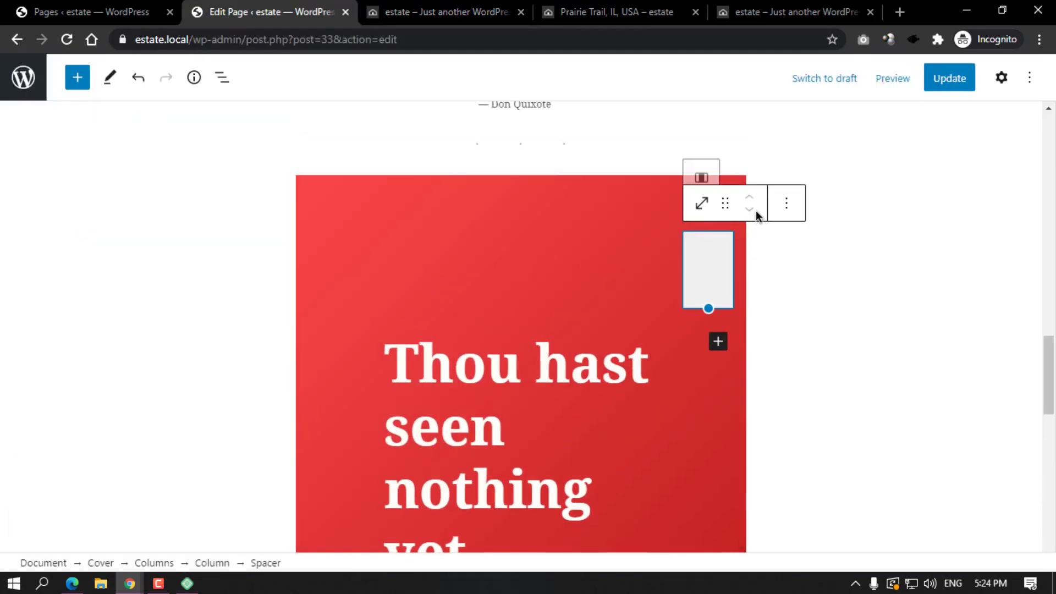
{"action": "left_click", "coordinate": [599, 172]}
{"action": "left_click", "coordinate": [662, 186]}
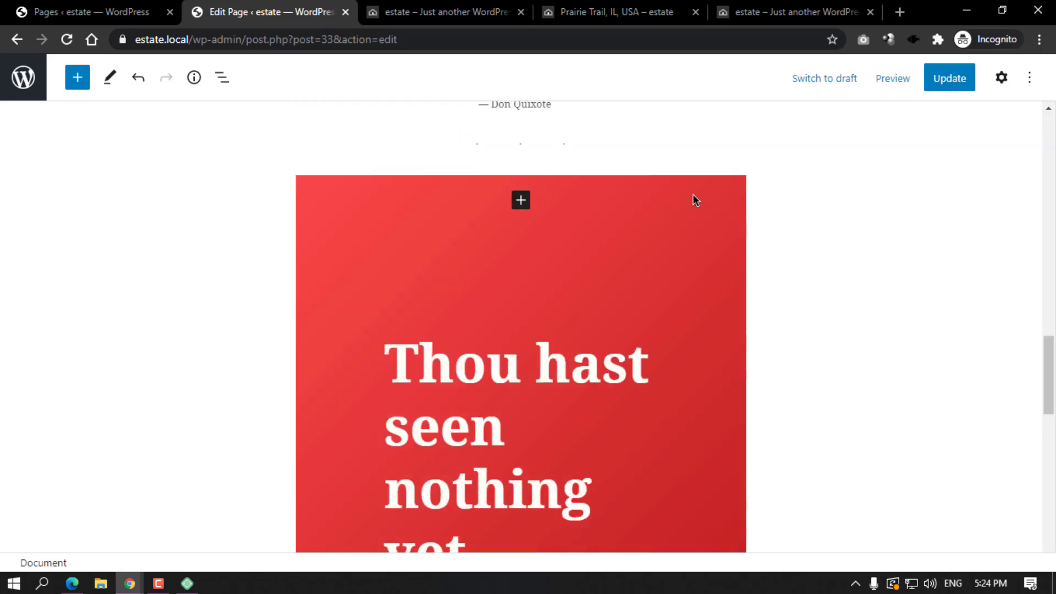
{"action": "left_click", "coordinate": [693, 195]}
{"action": "left_click", "coordinate": [523, 121]}
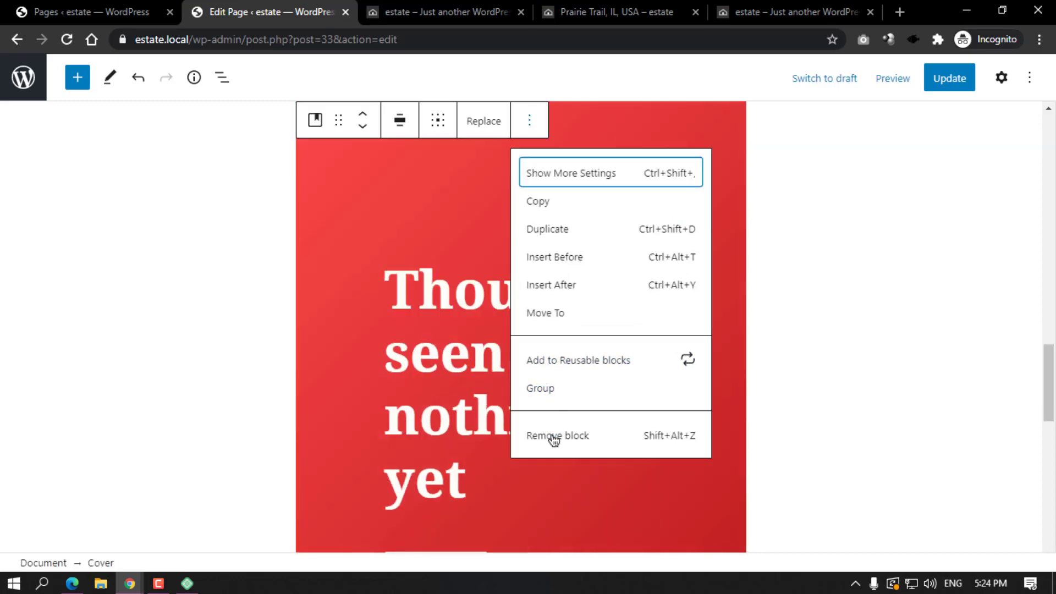
{"action": "left_click", "coordinate": [551, 436]}
Reload the front end to confirm the red header is gone.
{"action": "left_click", "coordinate": [400, 4]}
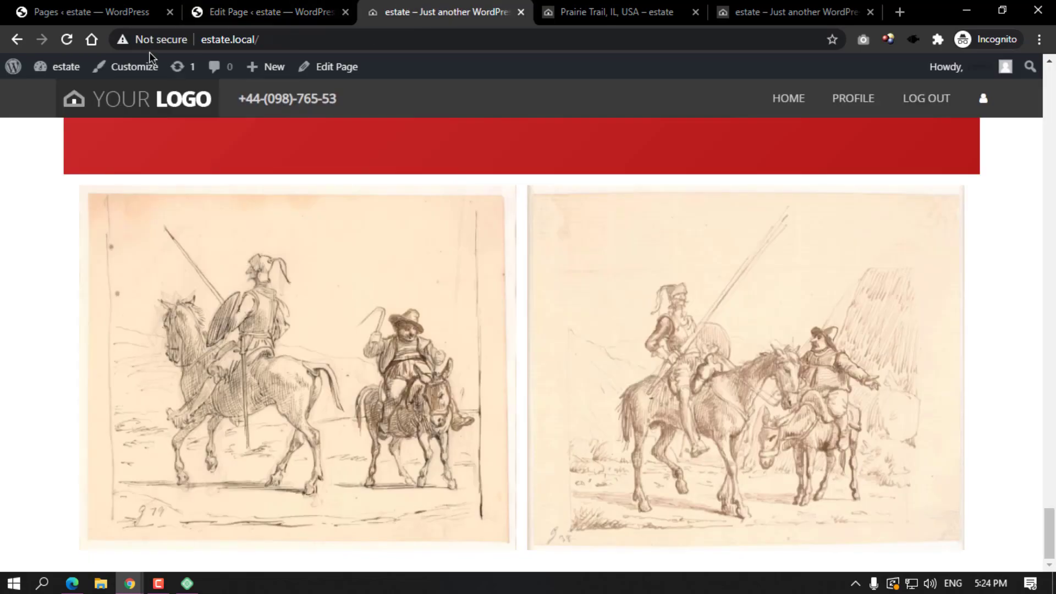
{"action": "left_click", "coordinate": [67, 40]}
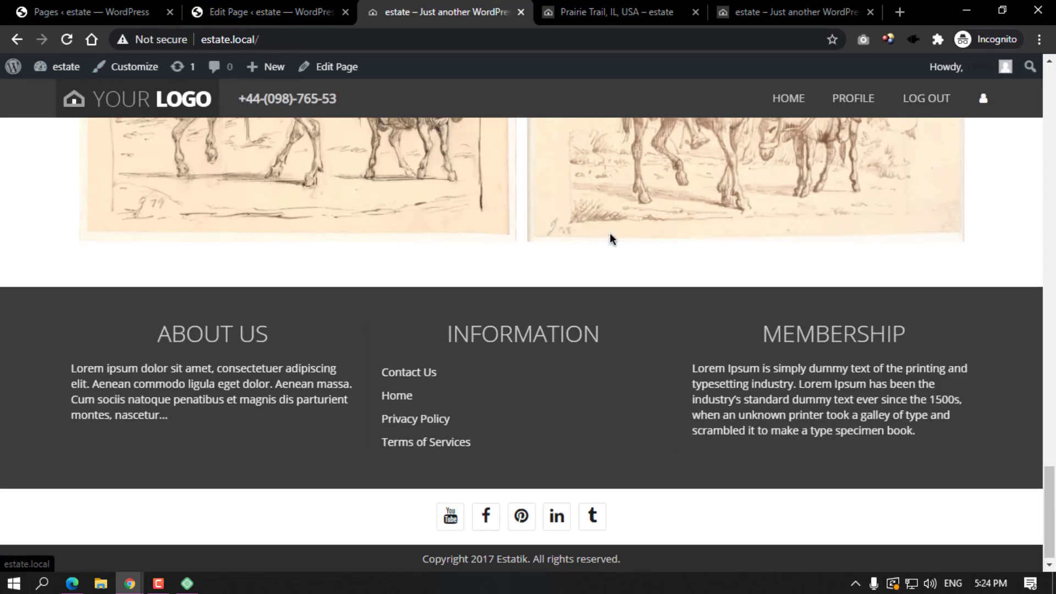
{"action": "scroll", "coordinate": [682, 248], "scroll_direction": "down", "scroll_amount": 5}
{"action": "scroll", "coordinate": [684, 248], "scroll_direction": "up", "scroll_amount": 10}
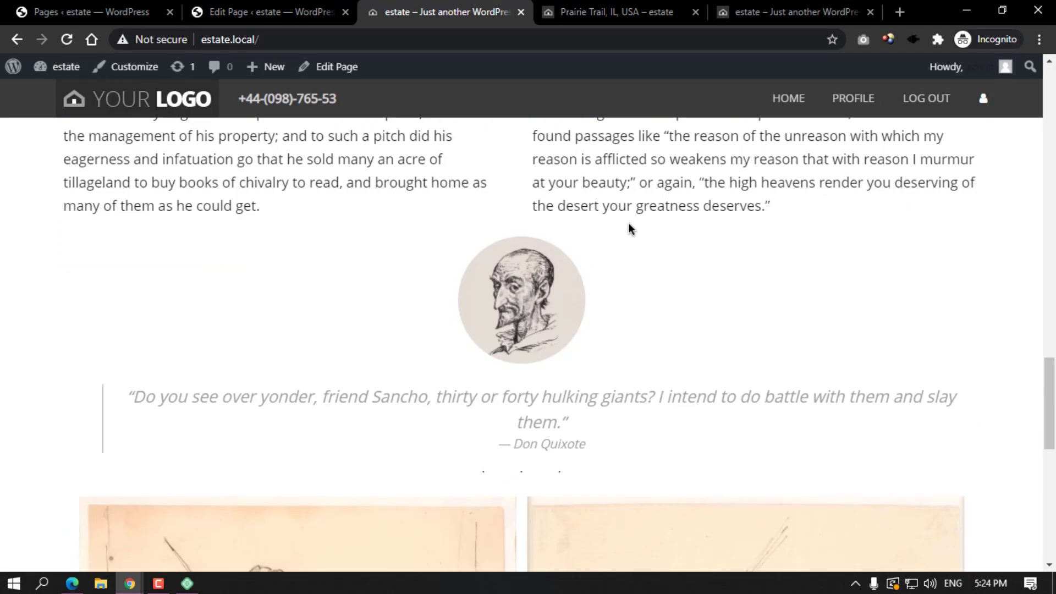
{"action": "scroll", "coordinate": [550, 259], "scroll_direction": "down", "scroll_amount": 5}
{"action": "scroll", "coordinate": [480, 269], "scroll_direction": "up", "scroll_amount": 6}
{"action": "left_click", "coordinate": [264, 12]}
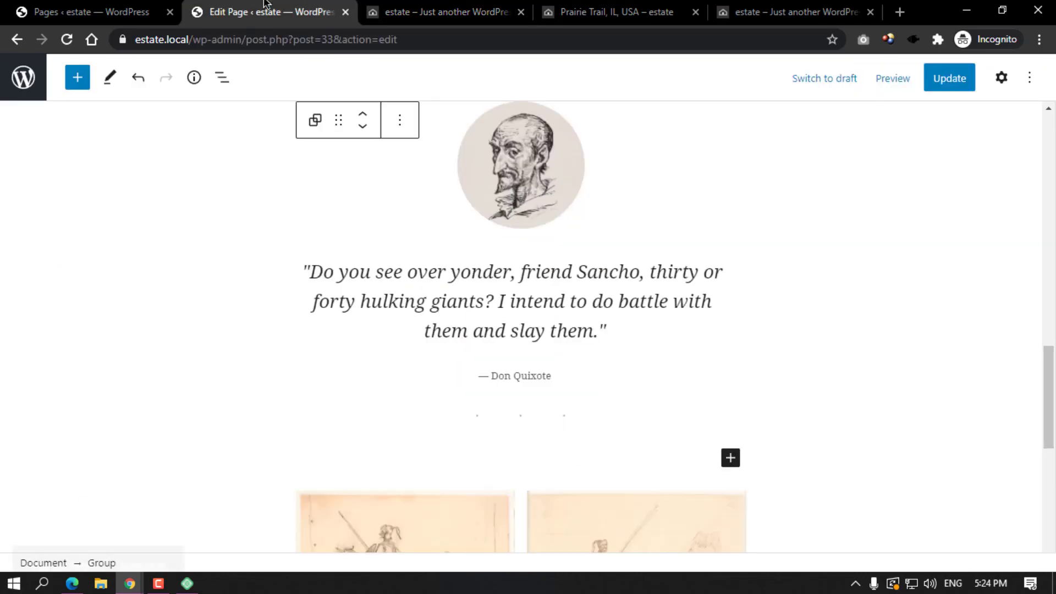
Delete the Don Quixote quote group and the image-and-text group.
{"action": "scroll", "coordinate": [495, 242], "scroll_direction": "up", "scroll_amount": 3}
{"action": "left_click", "coordinate": [415, 228]}
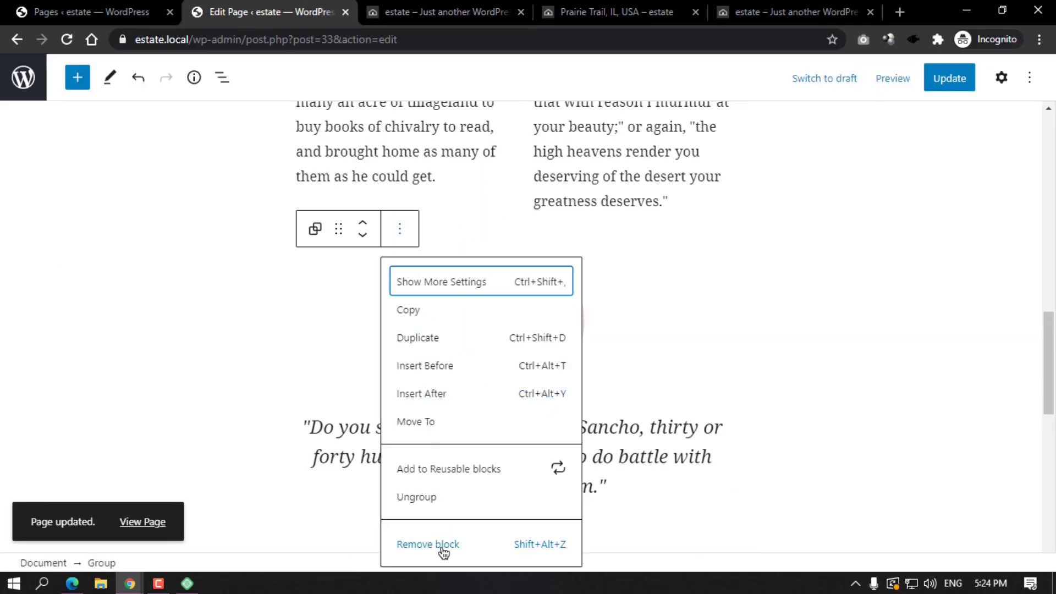
{"action": "left_click", "coordinate": [437, 546]}
{"action": "scroll", "coordinate": [404, 378], "scroll_direction": "up", "scroll_amount": 4}
{"action": "left_click", "coordinate": [400, 120]}
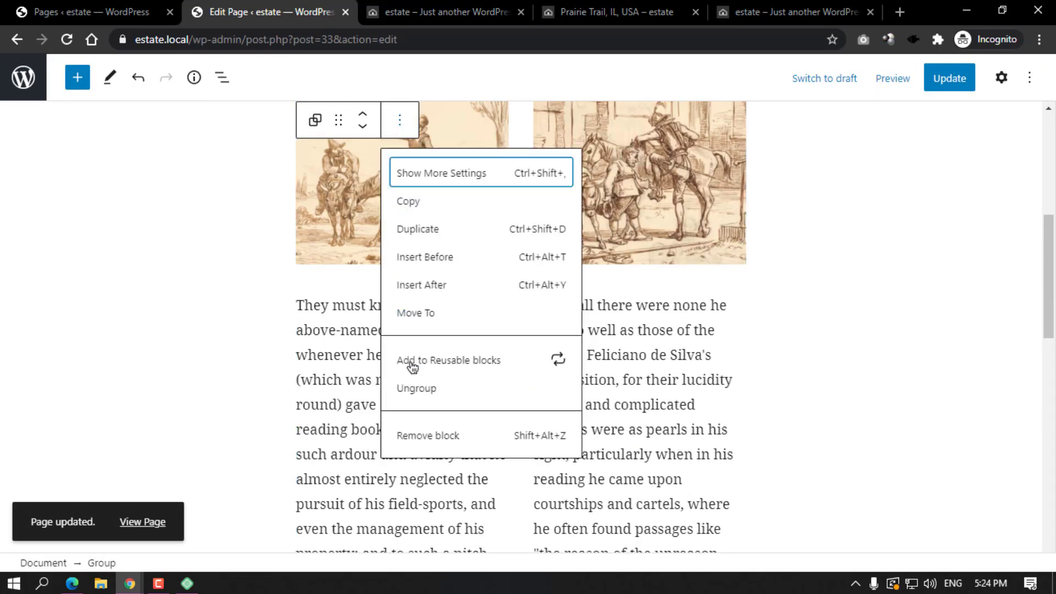
{"action": "left_click", "coordinate": [425, 434]}
Remove the two-image gallery block, leaving only the listing shortcode.
{"action": "scroll", "coordinate": [484, 330], "scroll_direction": "down", "scroll_amount": 3}
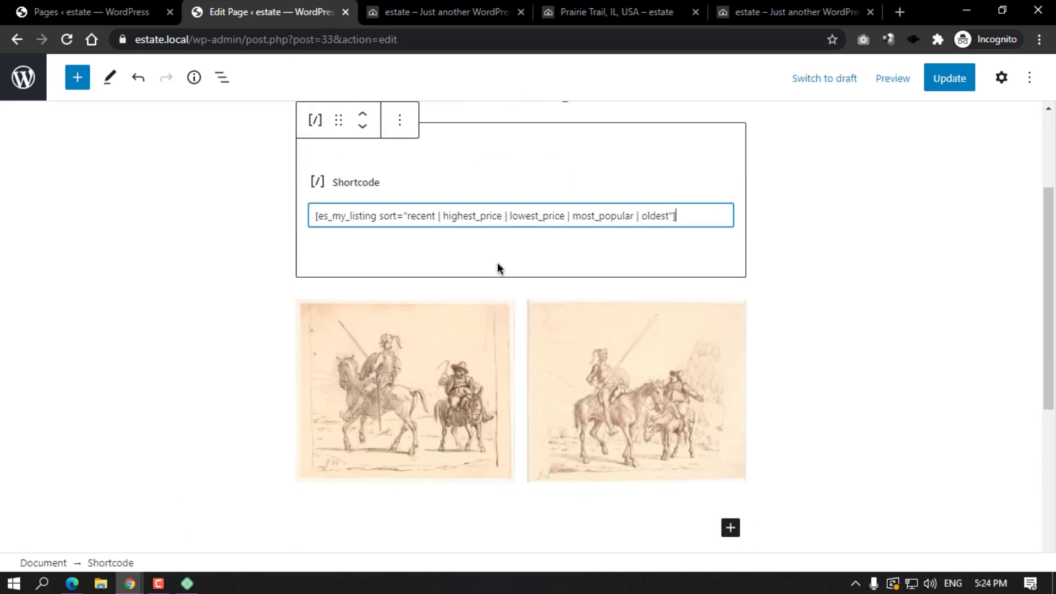
{"action": "left_click", "coordinate": [714, 301]}
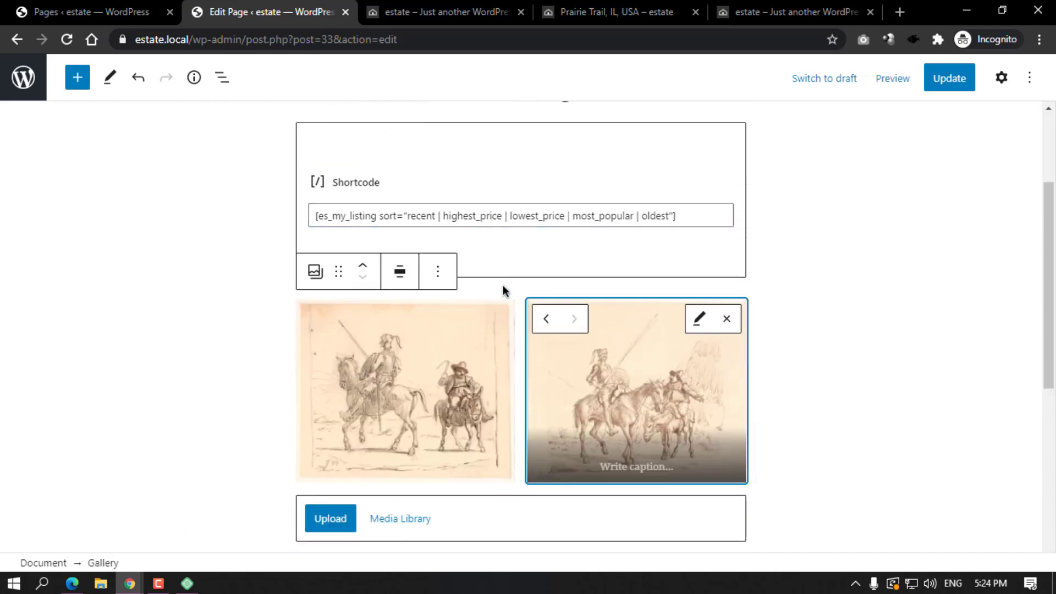
{"action": "left_click", "coordinate": [437, 271]}
{"action": "scroll", "coordinate": [492, 538], "scroll_direction": "down", "scroll_amount": 2}
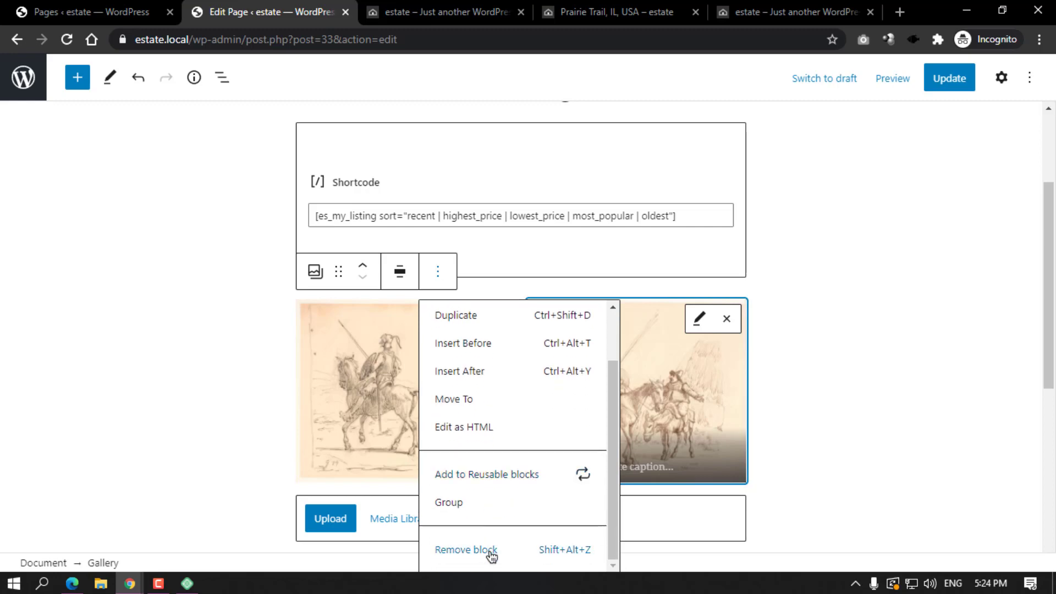
{"action": "left_click", "coordinate": [488, 554]}
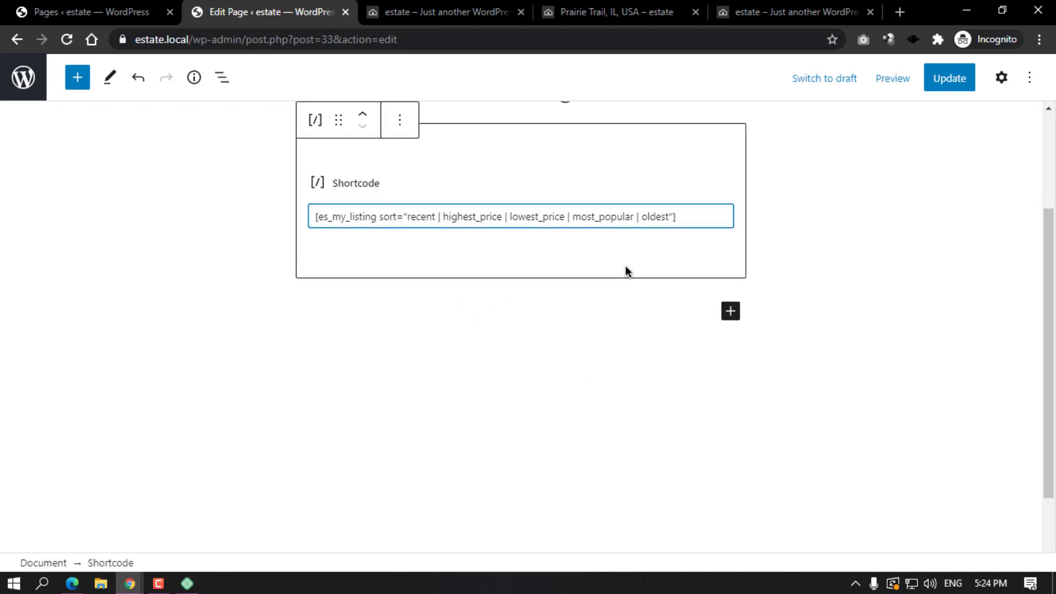
{"action": "scroll", "coordinate": [626, 265], "scroll_direction": "up", "scroll_amount": 3}
{"action": "left_click", "coordinate": [105, 10]}
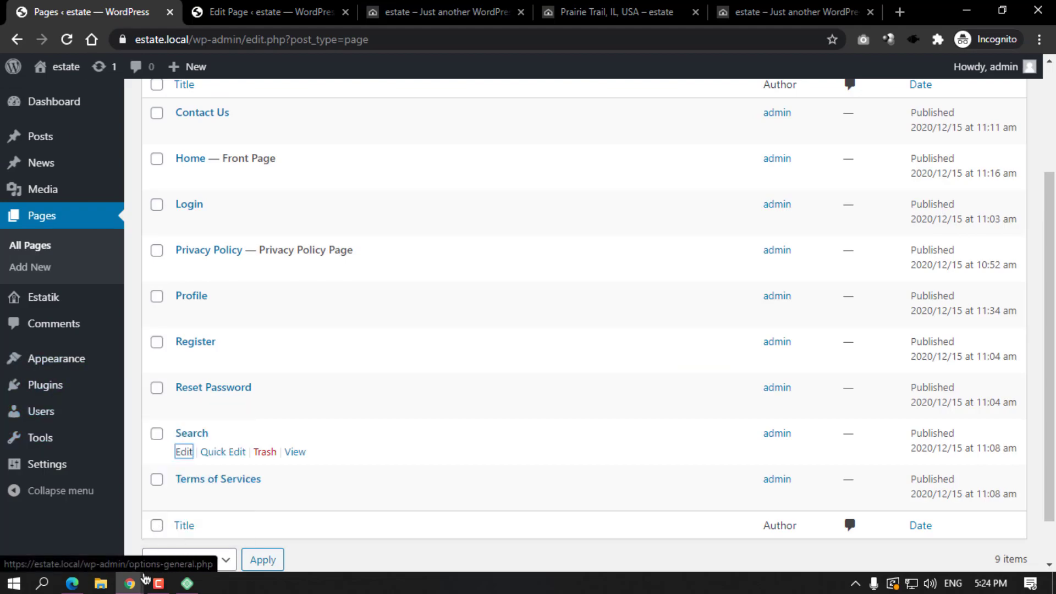
Leave the Embed Video dialog and scroll the channel's Videos tab uploads.
{"action": "left_click", "coordinate": [73, 583]}
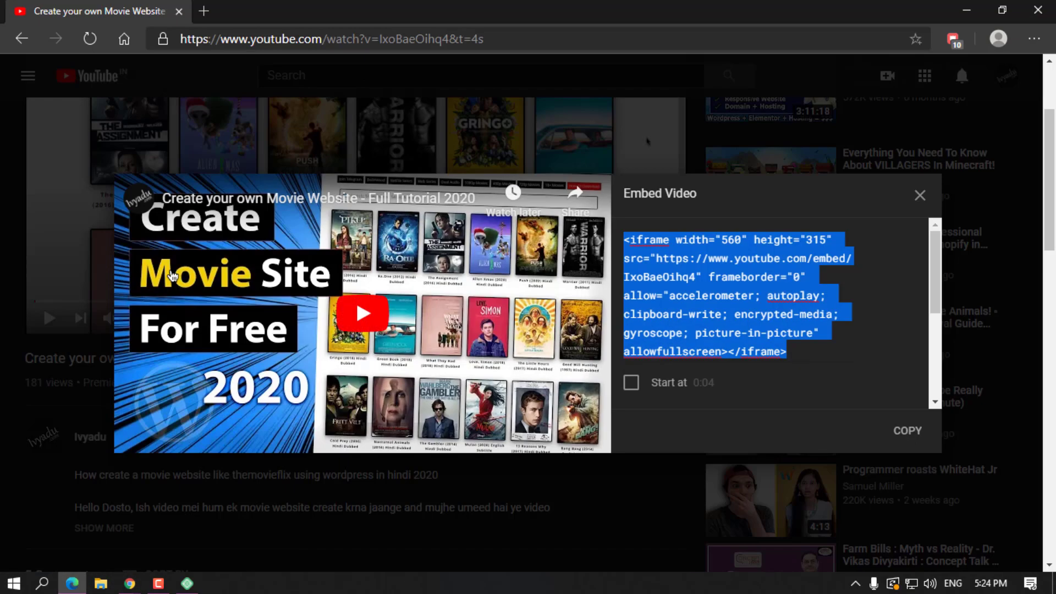
{"action": "left_click", "coordinate": [24, 41]}
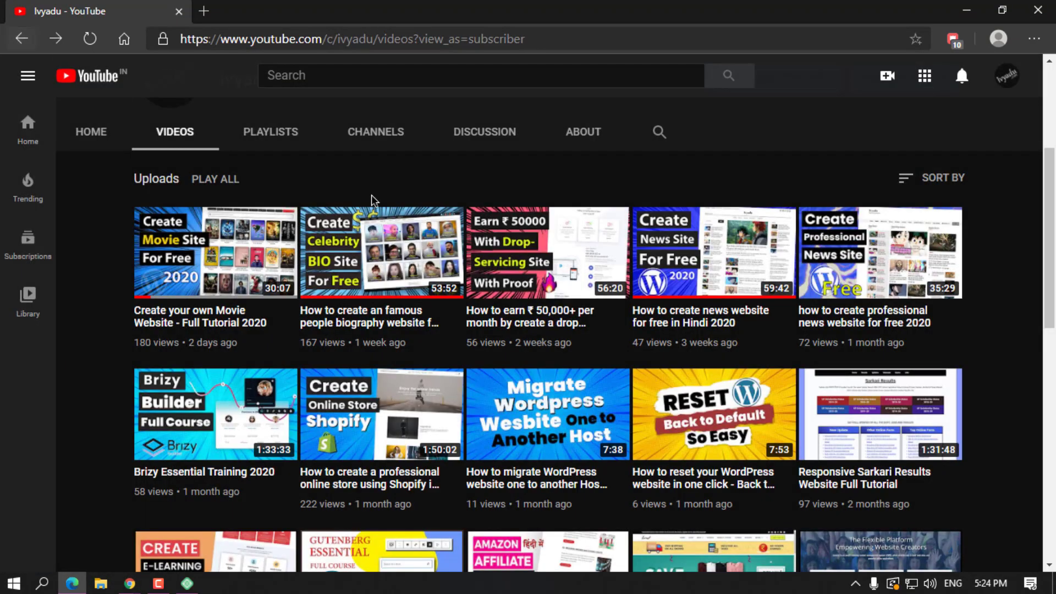
{"action": "scroll", "coordinate": [371, 199], "scroll_direction": "down", "scroll_amount": 2}
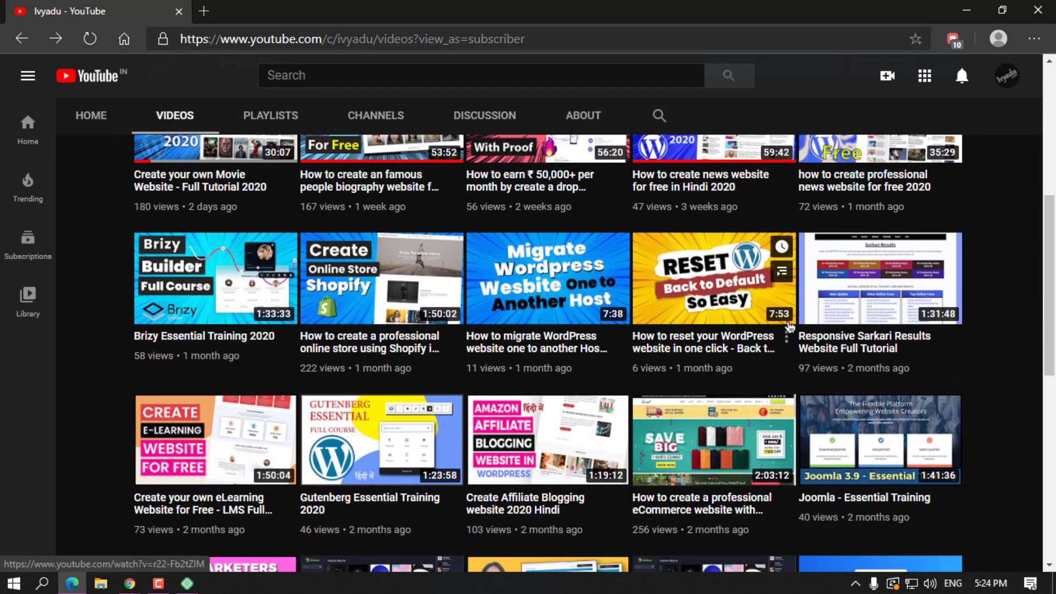
{"action": "scroll", "coordinate": [790, 328], "scroll_direction": "down", "scroll_amount": 3}
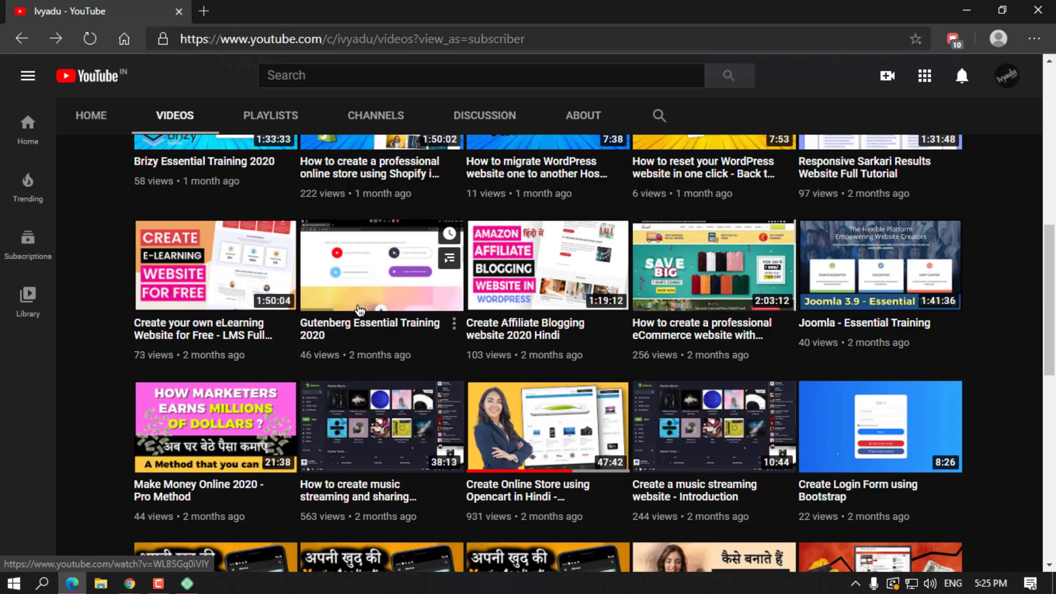
Save the Home page with only the All Listing shortcode by clicking Update.
{"action": "left_click", "coordinate": [966, 10]}
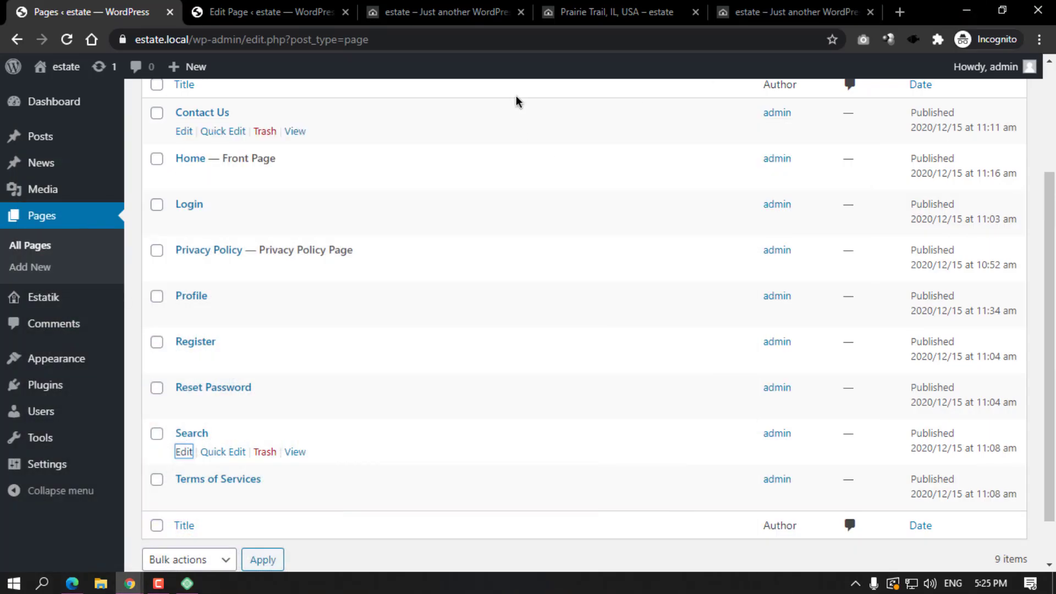
{"action": "left_click", "coordinate": [308, 12]}
{"action": "left_click", "coordinate": [470, 7]}
{"action": "scroll", "coordinate": [384, 340], "scroll_direction": "up", "scroll_amount": 8}
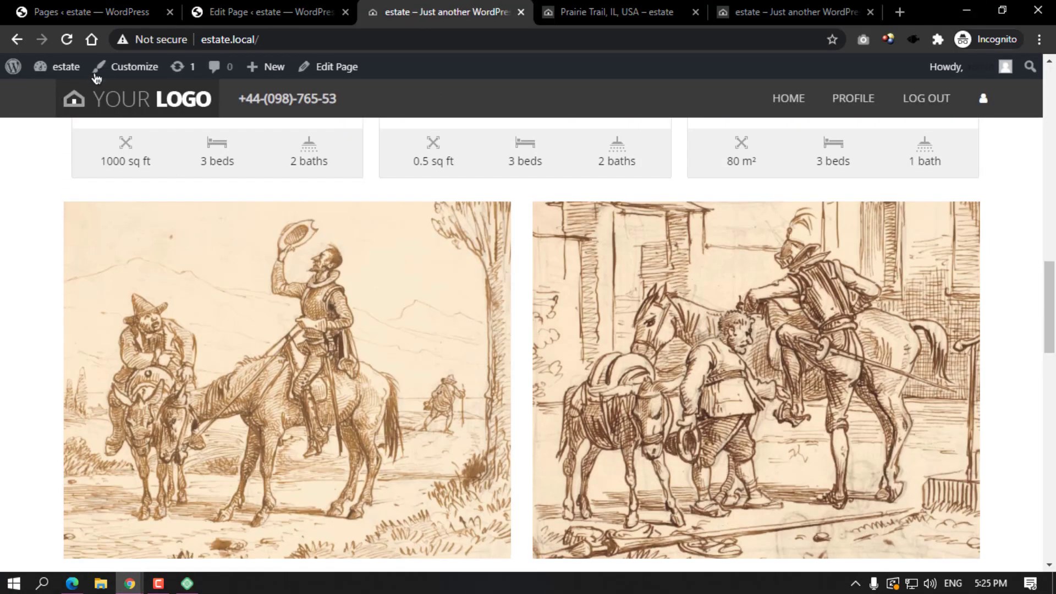
{"action": "left_click", "coordinate": [264, 12]}
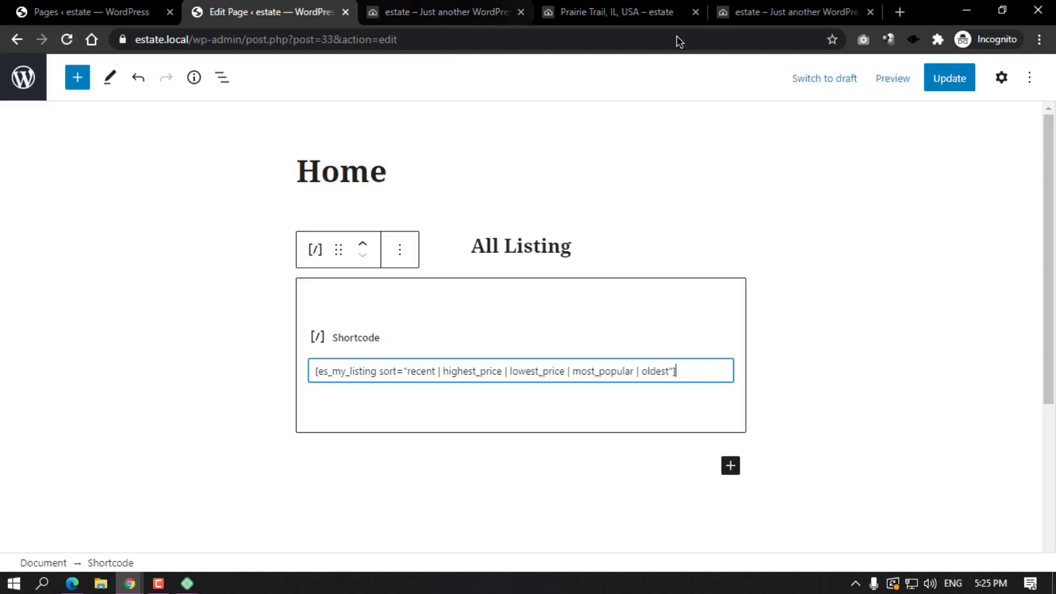
{"action": "left_click", "coordinate": [944, 88]}
Reload the live estate site, re-entering its web address.
{"action": "left_click", "coordinate": [440, 12]}
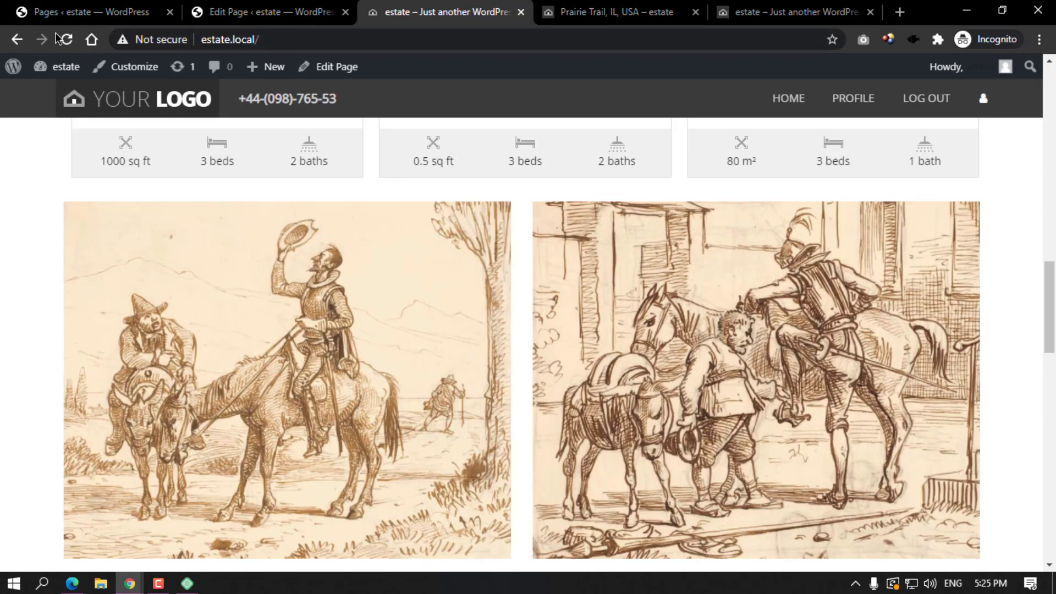
{"action": "left_click", "coordinate": [63, 50]}
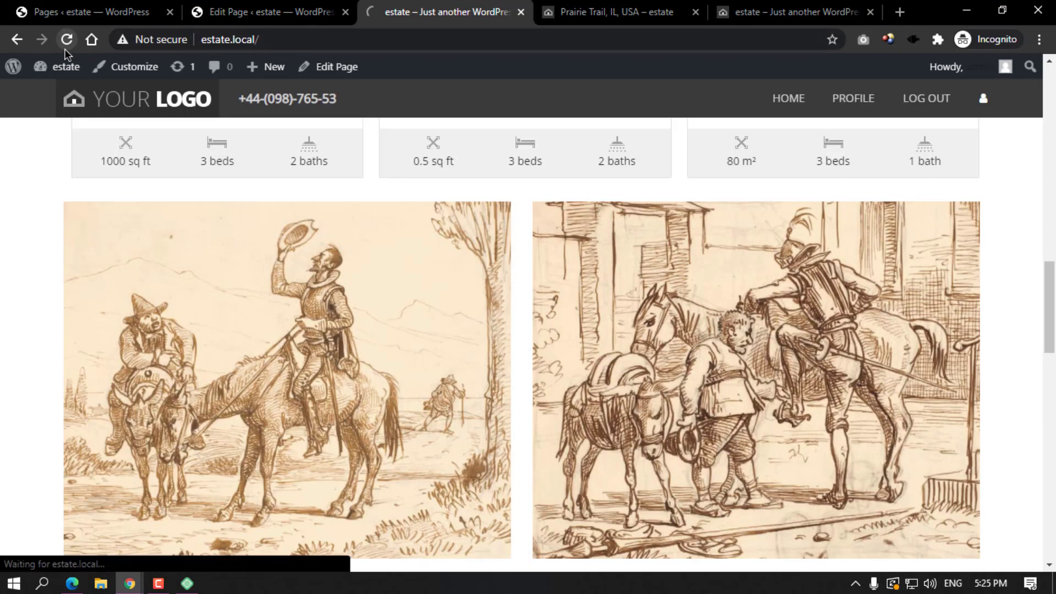
{"action": "mouse_move", "coordinate": [509, 263]}
{"action": "scroll", "coordinate": [344, 107], "scroll_direction": "up", "scroll_amount": 15}
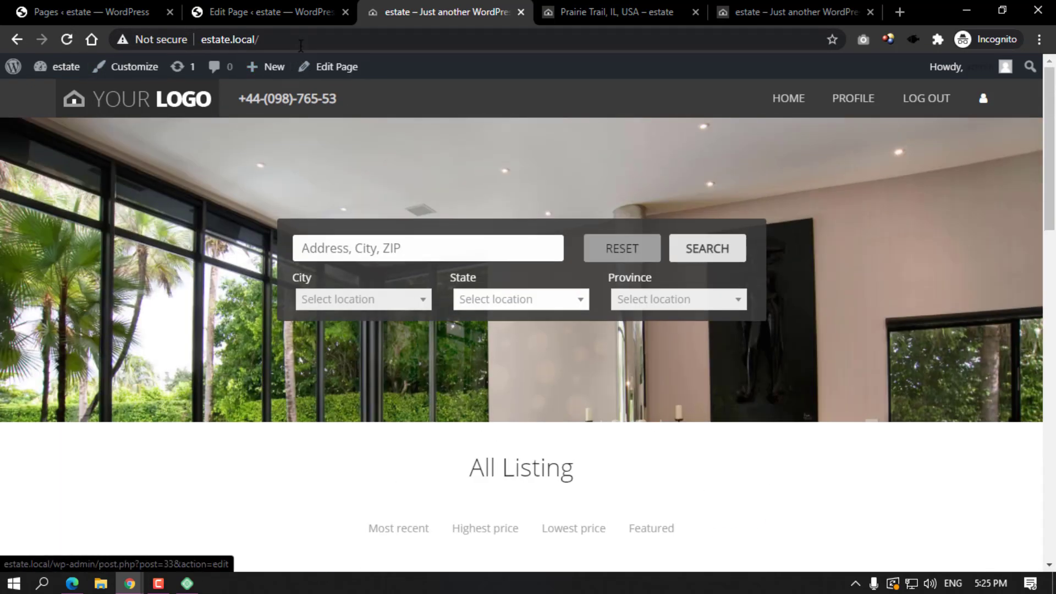
{"action": "left_click", "coordinate": [308, 41]}
{"action": "type", "text": "h"}
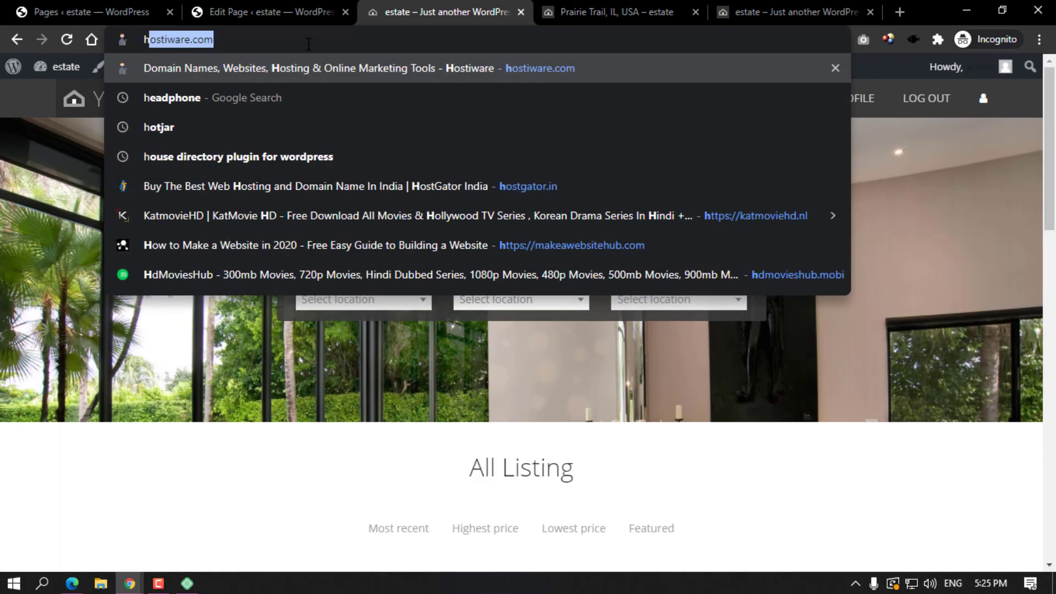
{"action": "key", "text": "Escape"}
{"action": "type", "text": "https://estate.local/"}
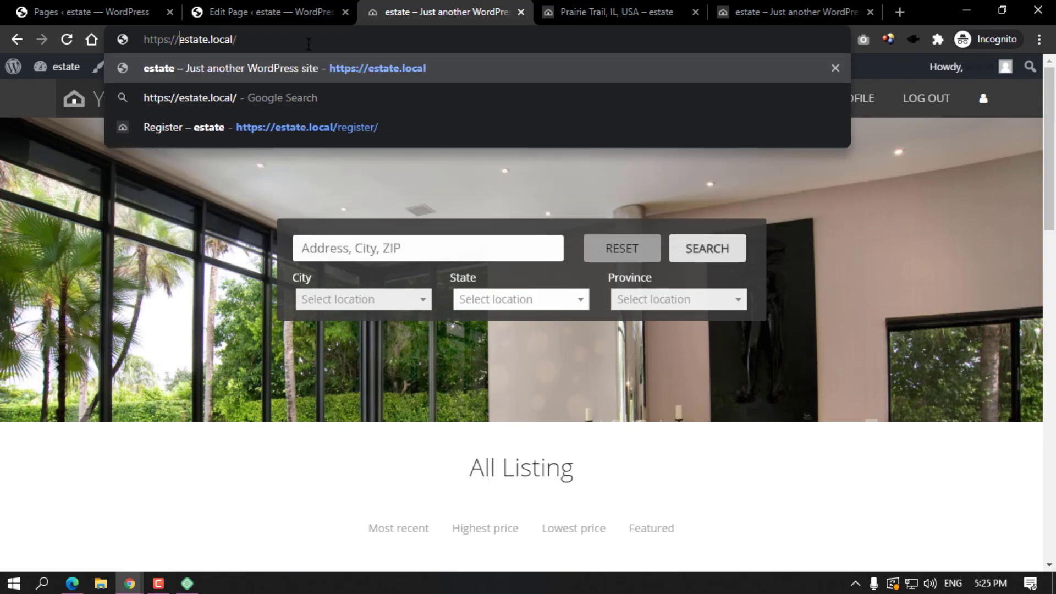
{"action": "key", "text": "Return"}
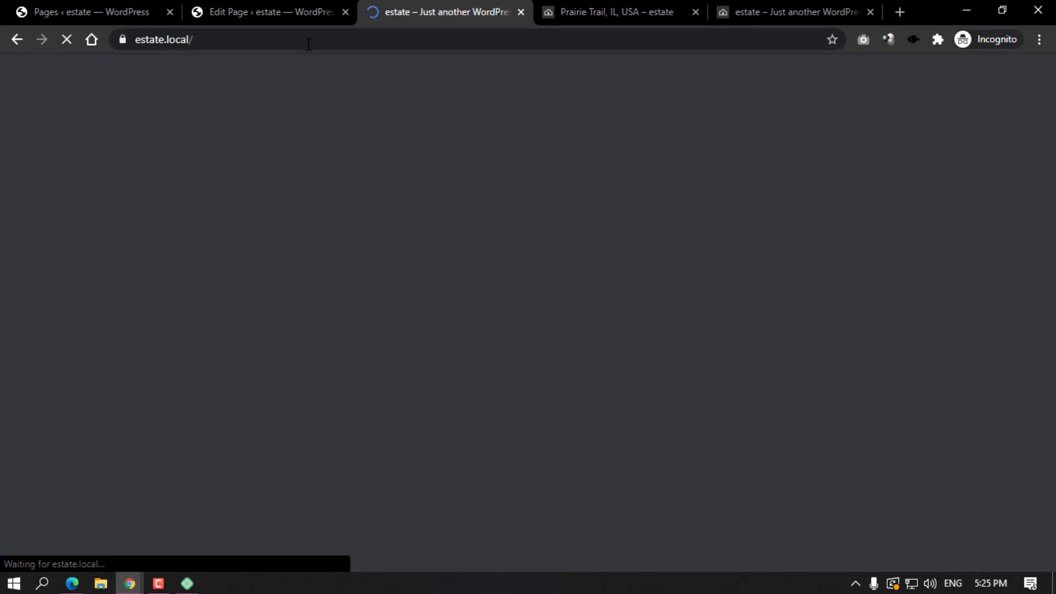
Visit the site's Profile page, then go back to the home page listings.
{"action": "scroll", "coordinate": [866, 172], "scroll_direction": "down", "scroll_amount": 20}
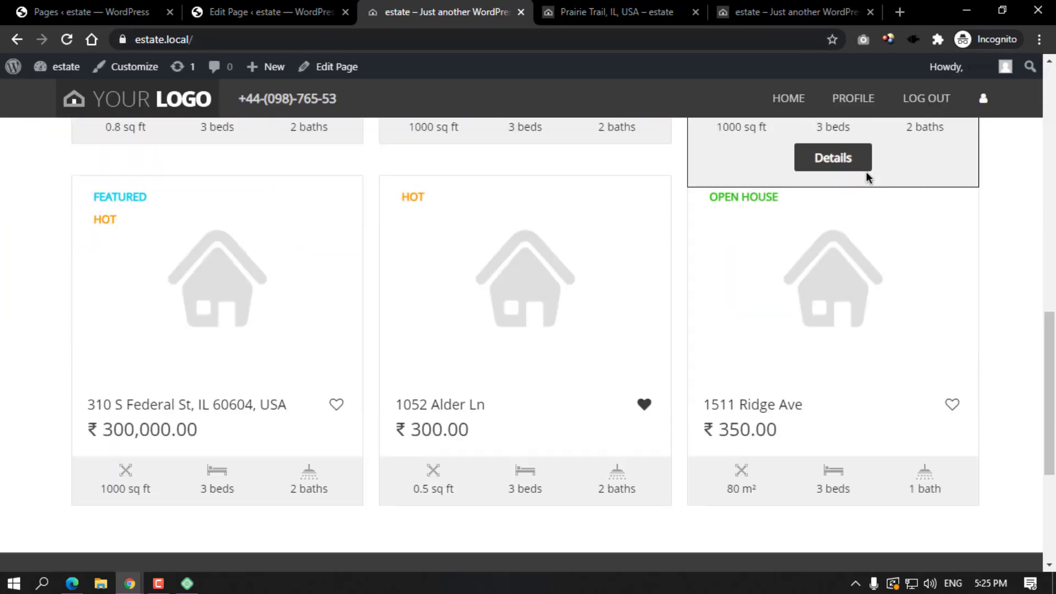
{"action": "left_click", "coordinate": [852, 98]}
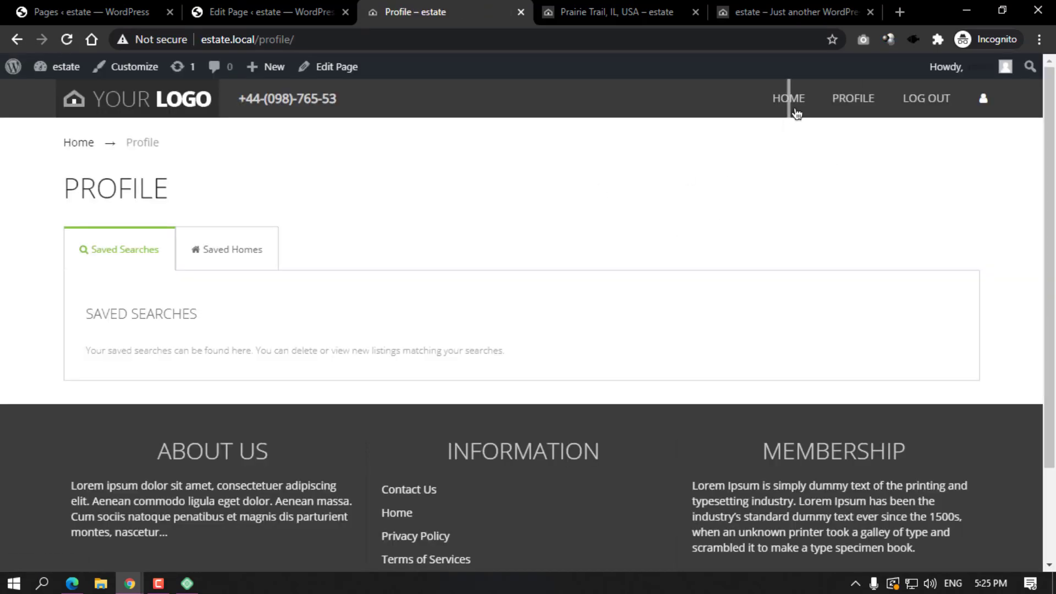
{"action": "left_click", "coordinate": [797, 105]}
{"action": "scroll", "coordinate": [605, 305], "scroll_direction": "down", "scroll_amount": 20}
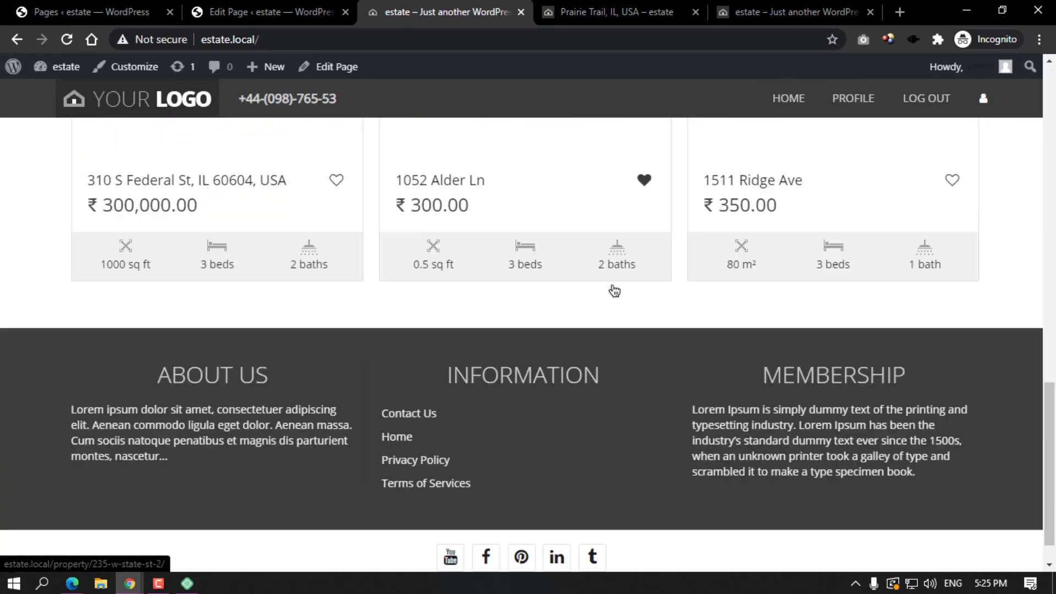
{"action": "scroll", "coordinate": [550, 269], "scroll_direction": "up", "scroll_amount": 6}
{"action": "left_click", "coordinate": [264, 240]}
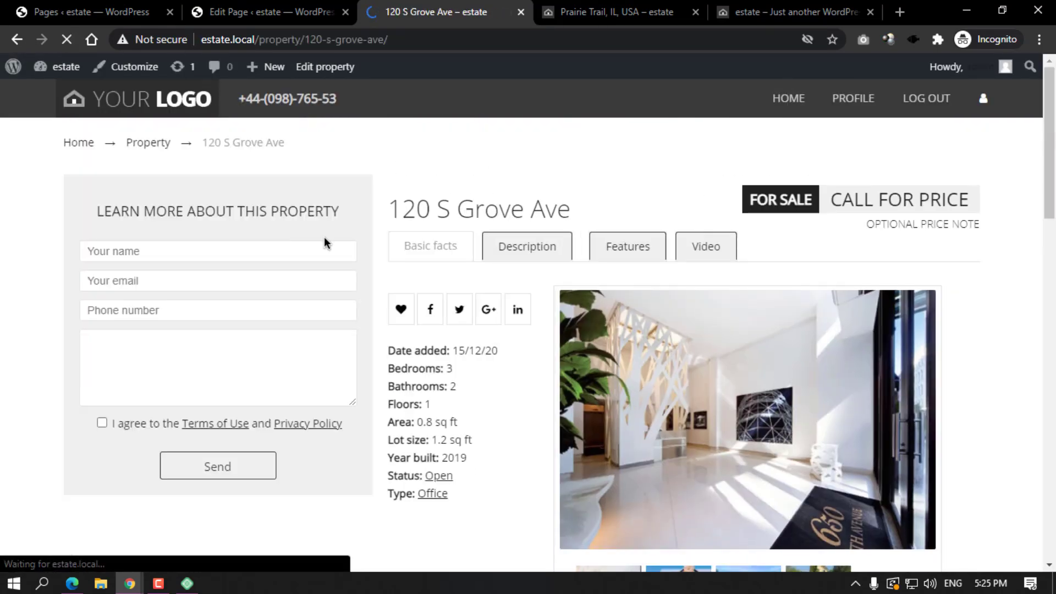
{"action": "scroll", "coordinate": [616, 272], "scroll_direction": "down", "scroll_amount": 7}
{"action": "scroll", "coordinate": [685, 281], "scroll_direction": "down", "scroll_amount": 7}
{"action": "scroll", "coordinate": [686, 283], "scroll_direction": "up", "scroll_amount": 11}
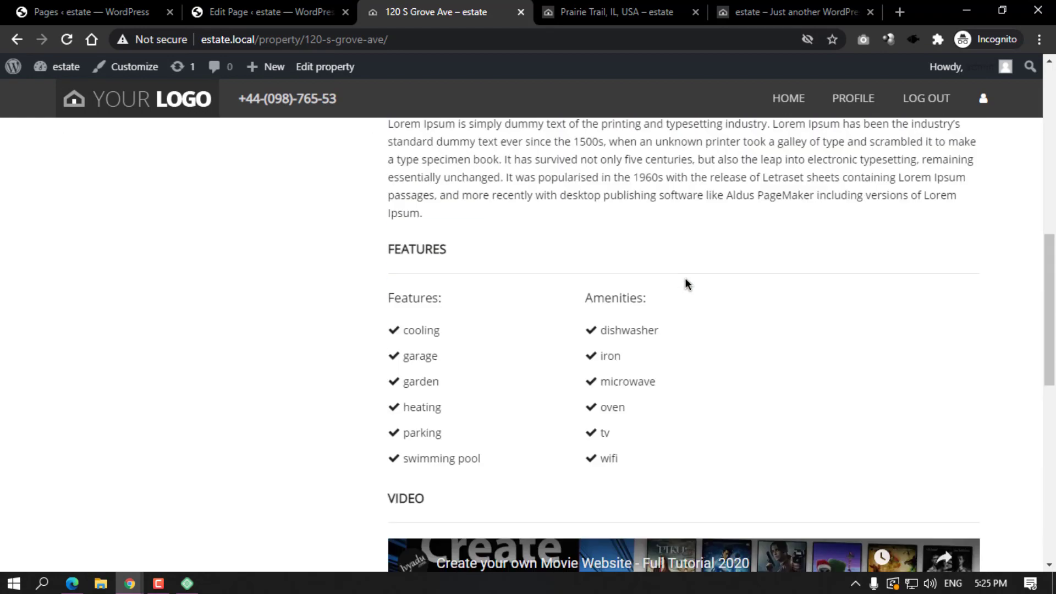
{"action": "scroll", "coordinate": [685, 279], "scroll_direction": "up", "scroll_amount": 3}
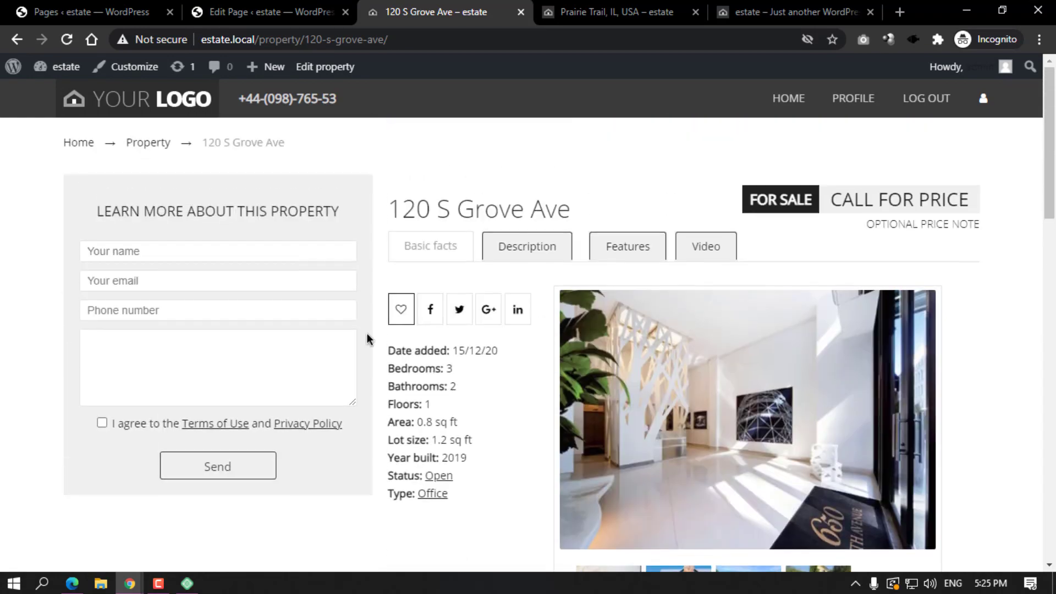
{"action": "left_click", "coordinate": [170, 345]}
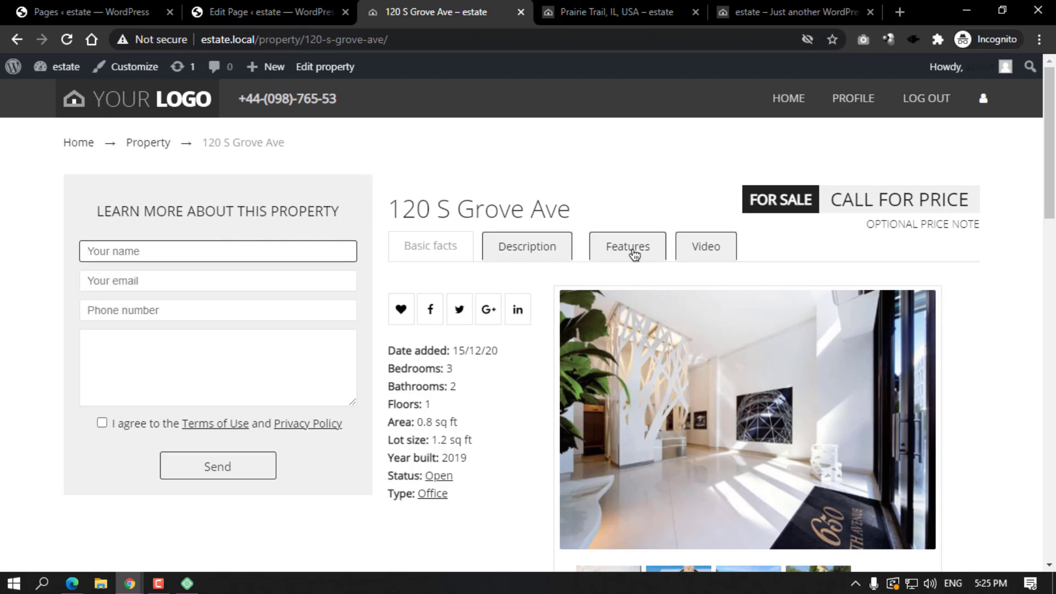
{"action": "left_click_drag", "start_coordinate": [845, 197], "coordinate": [968, 199]}
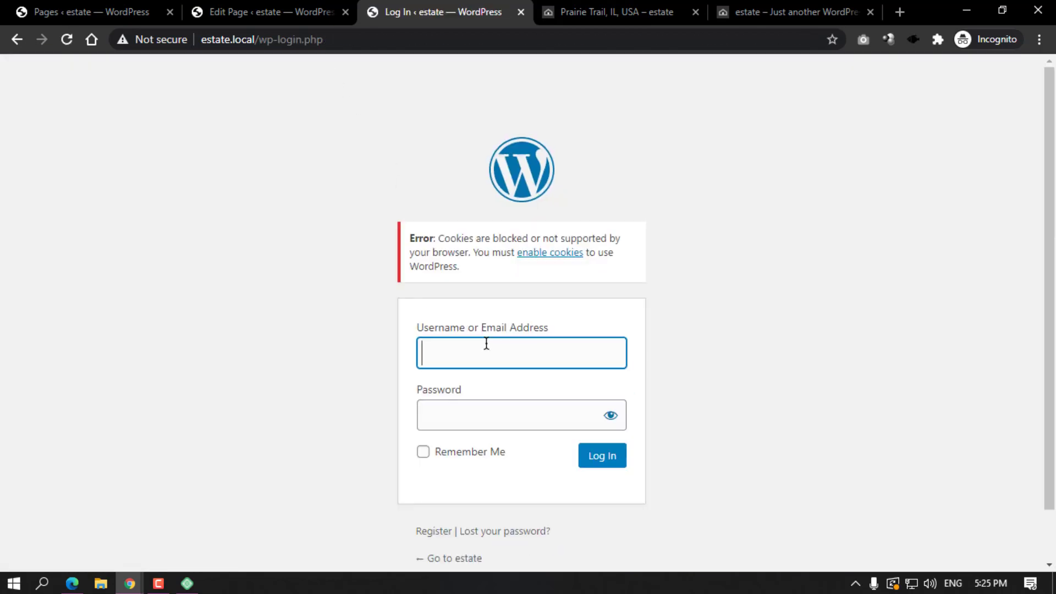
{"action": "left_click", "coordinate": [282, 11]}
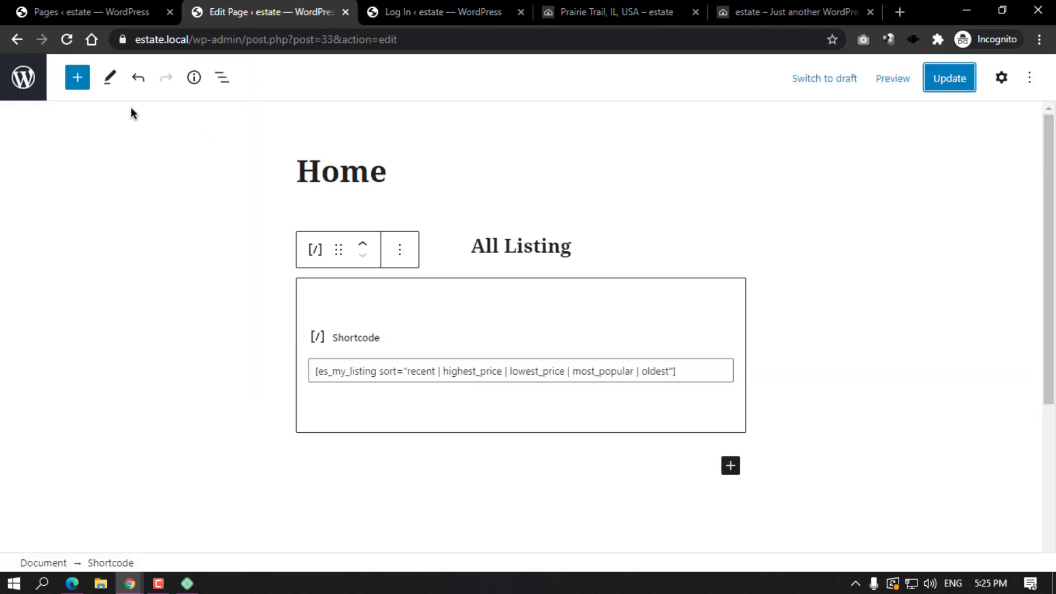